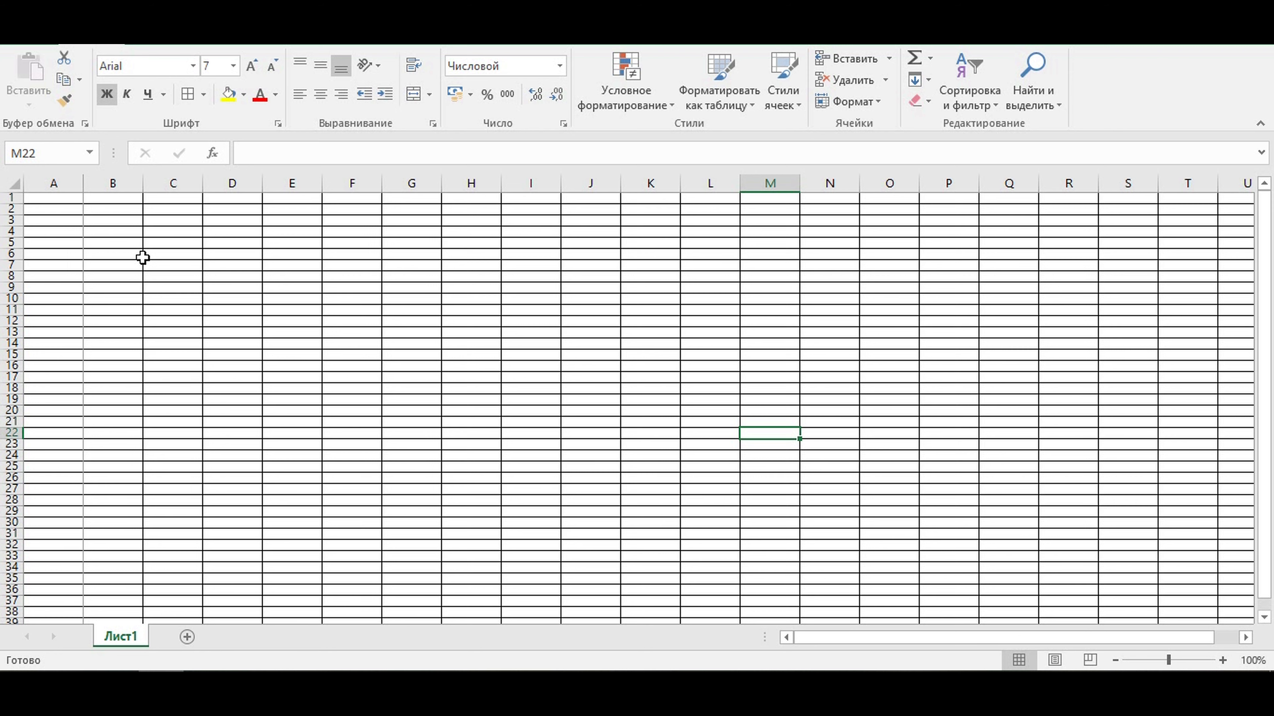
# - Enter the column headers years, months and status in cells A1, B1 and C1
pyautogui.scroll(-9, 208, 307)
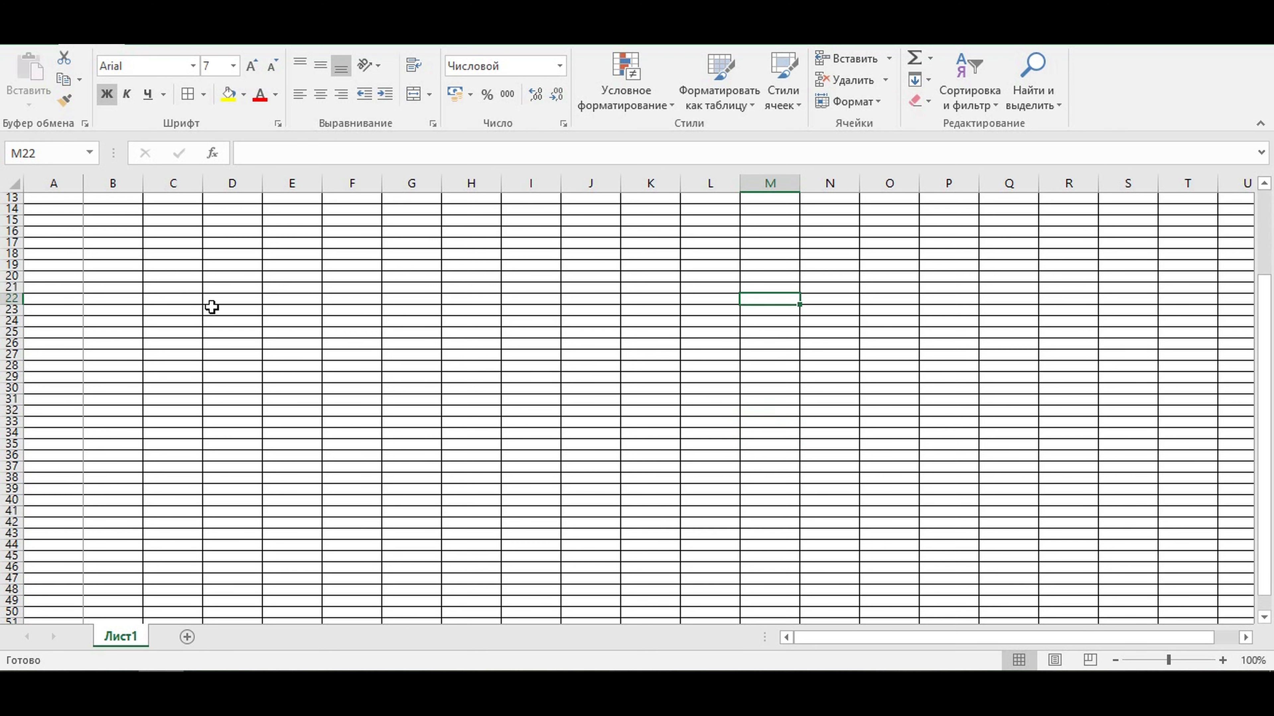
pyautogui.scroll(9, 232, 348)
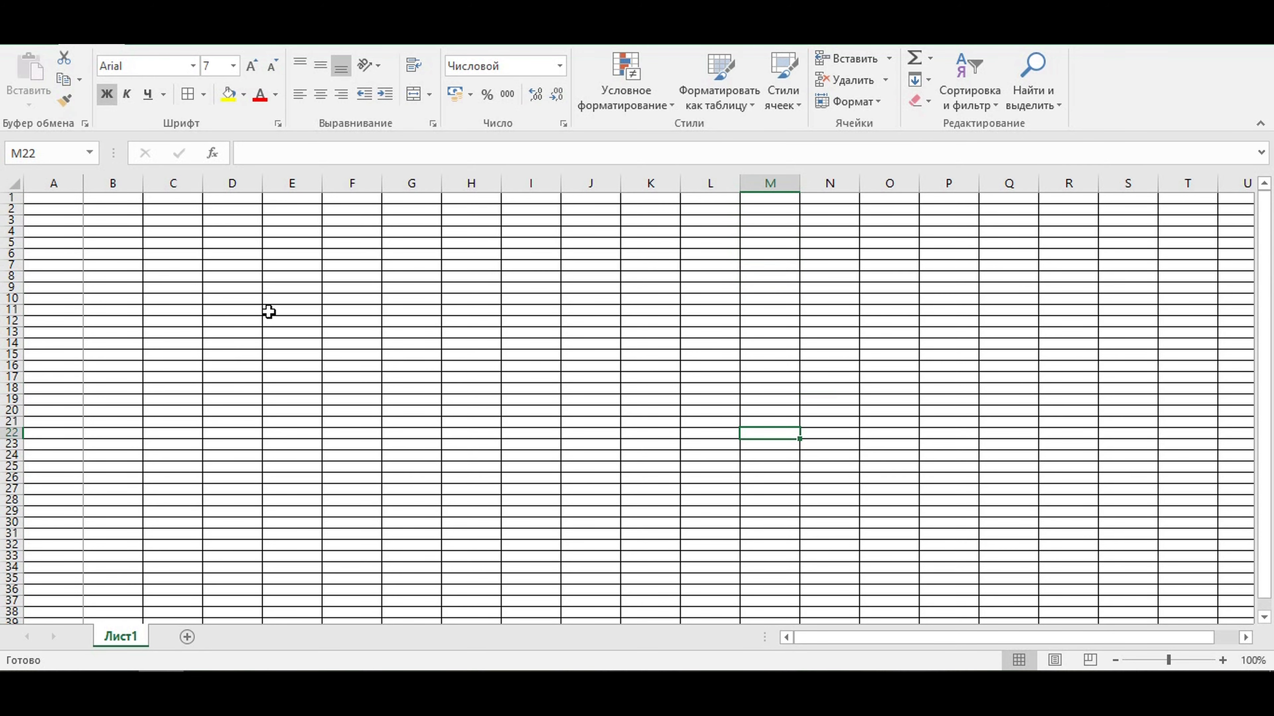
pyautogui.click(148, 254)
pyautogui.click(56, 199)
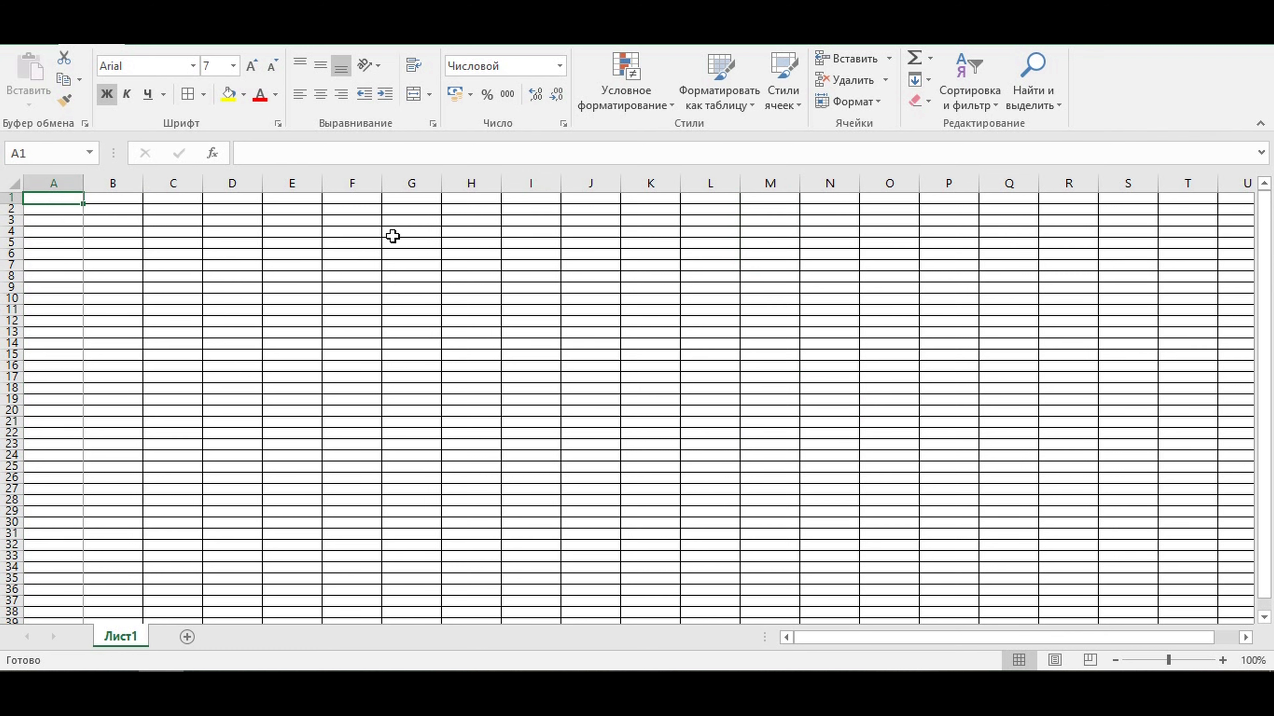
pyautogui.write('years')
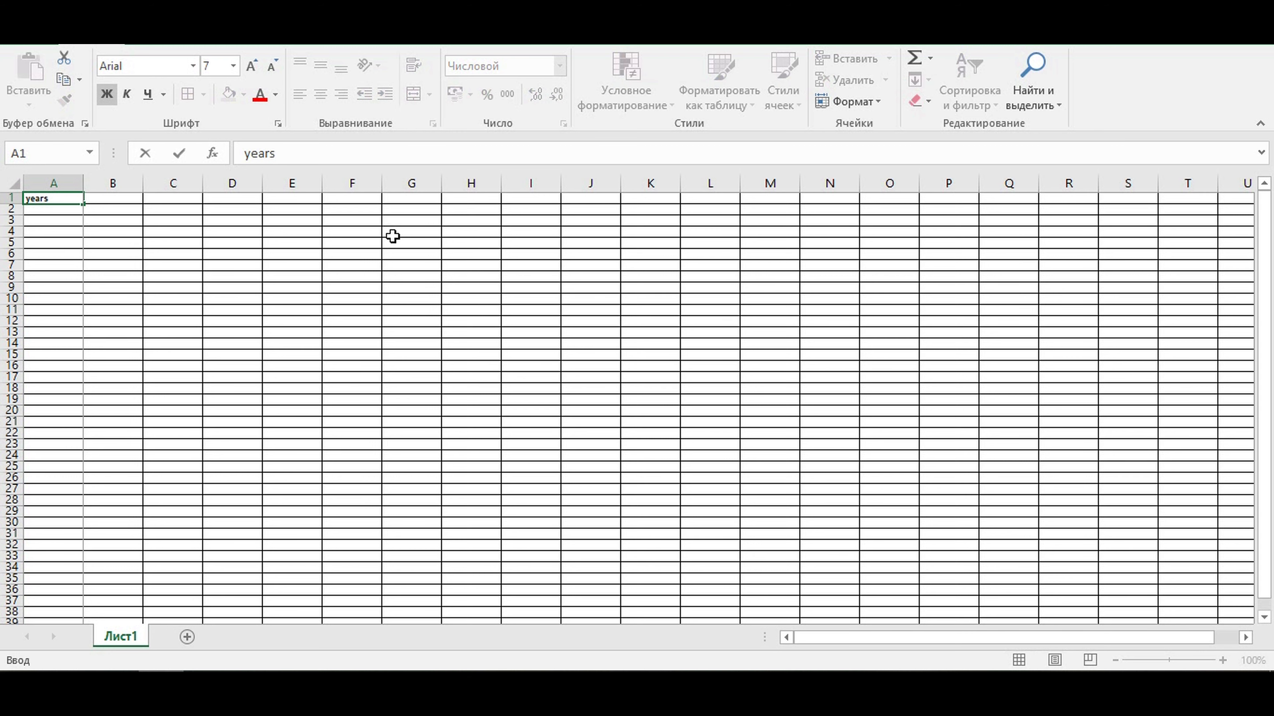
pyautogui.press('Tab')
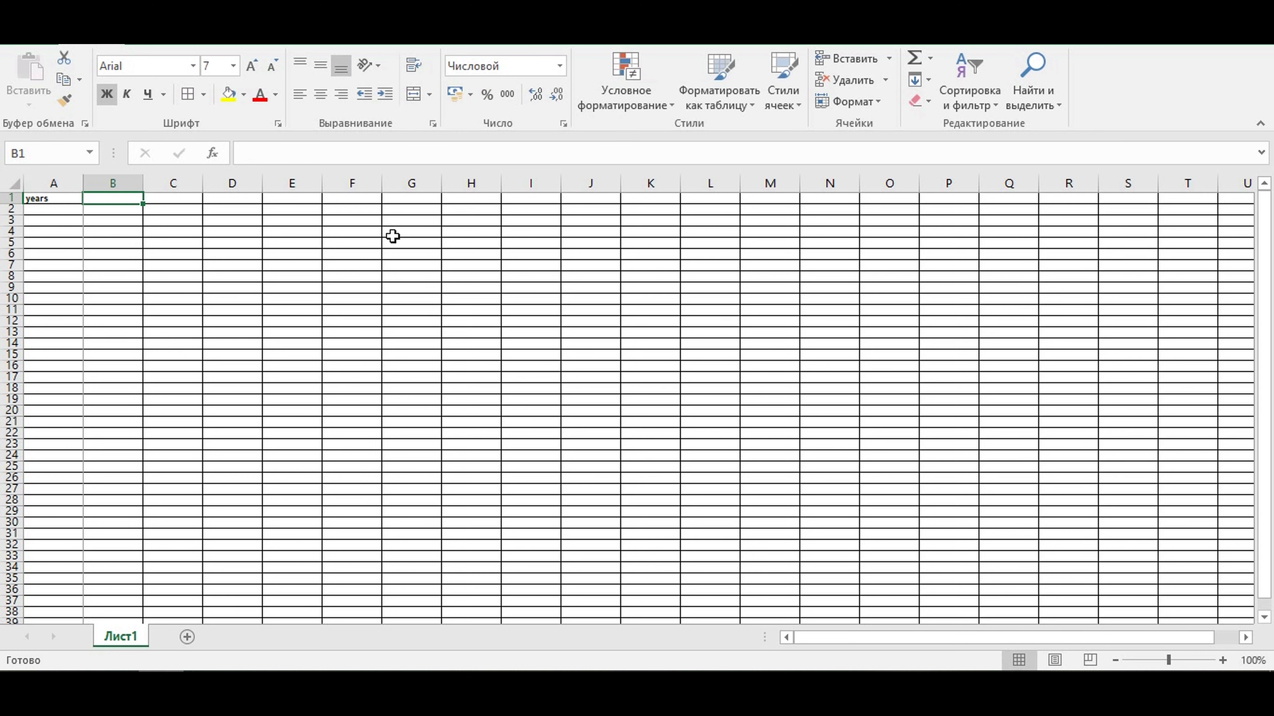
pyautogui.write('months')
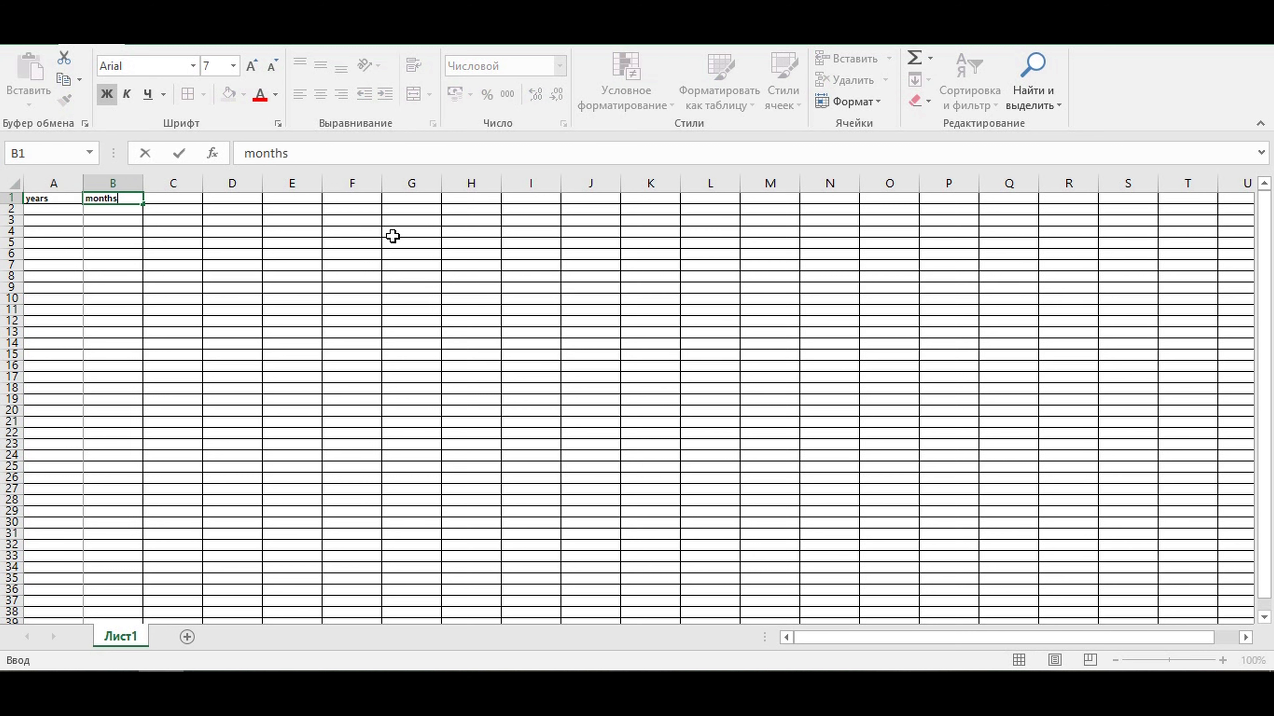
pyautogui.press('Tab')
pyautogui.write('stat')
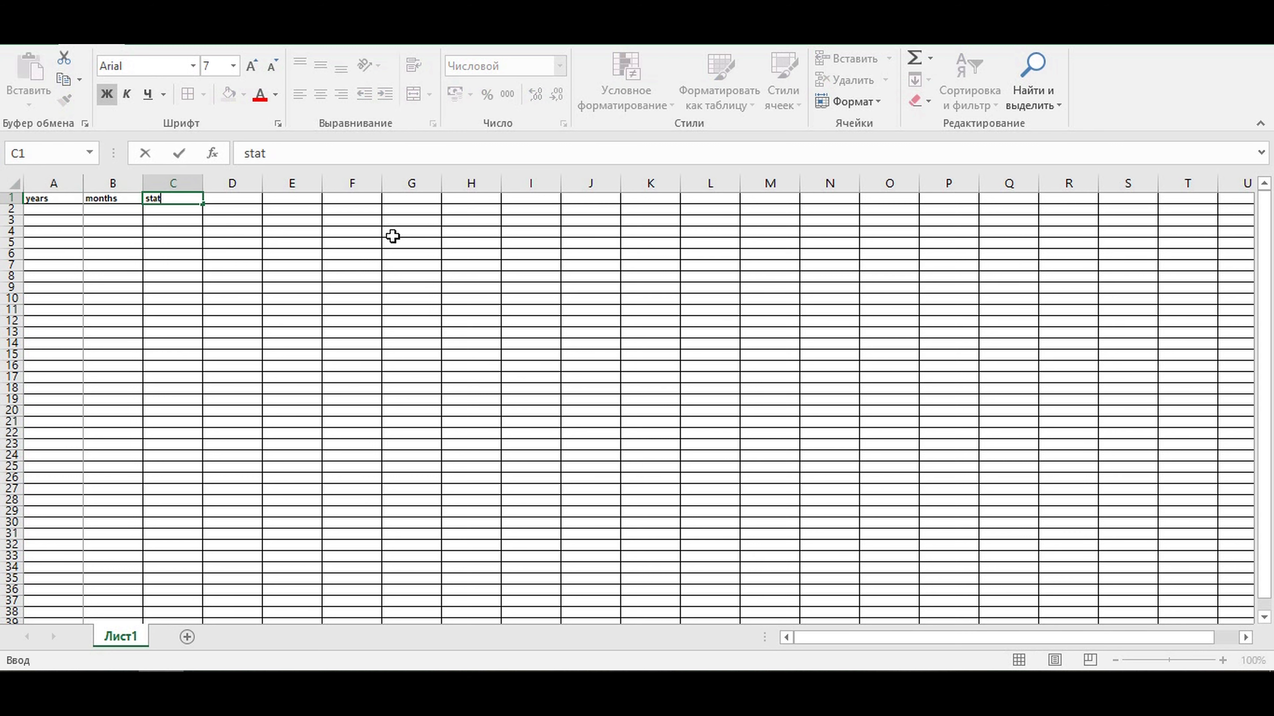
pyautogui.write('us')
pyautogui.press('Return')
# - Fill the header cells A1:C1 with the lightest blue theme color and center their text
pyautogui.click(64, 200)
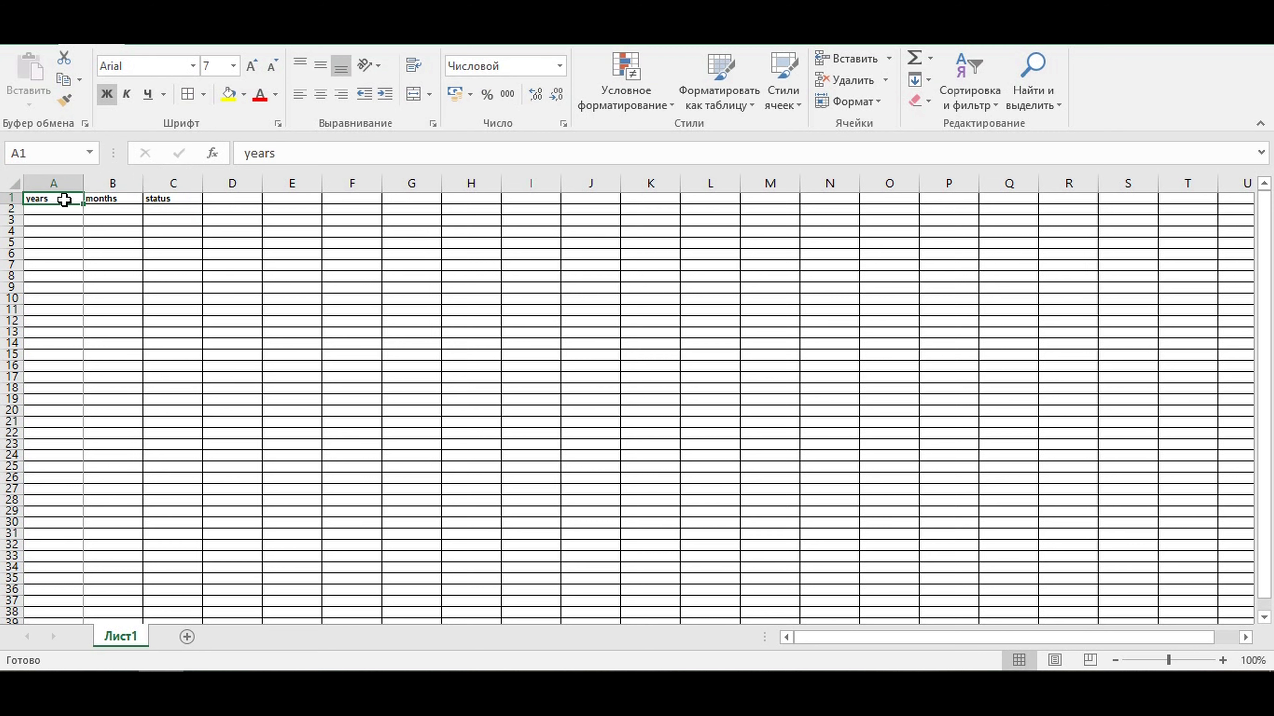
pyautogui.moveTo(64, 199); pyautogui.dragTo(162, 199)
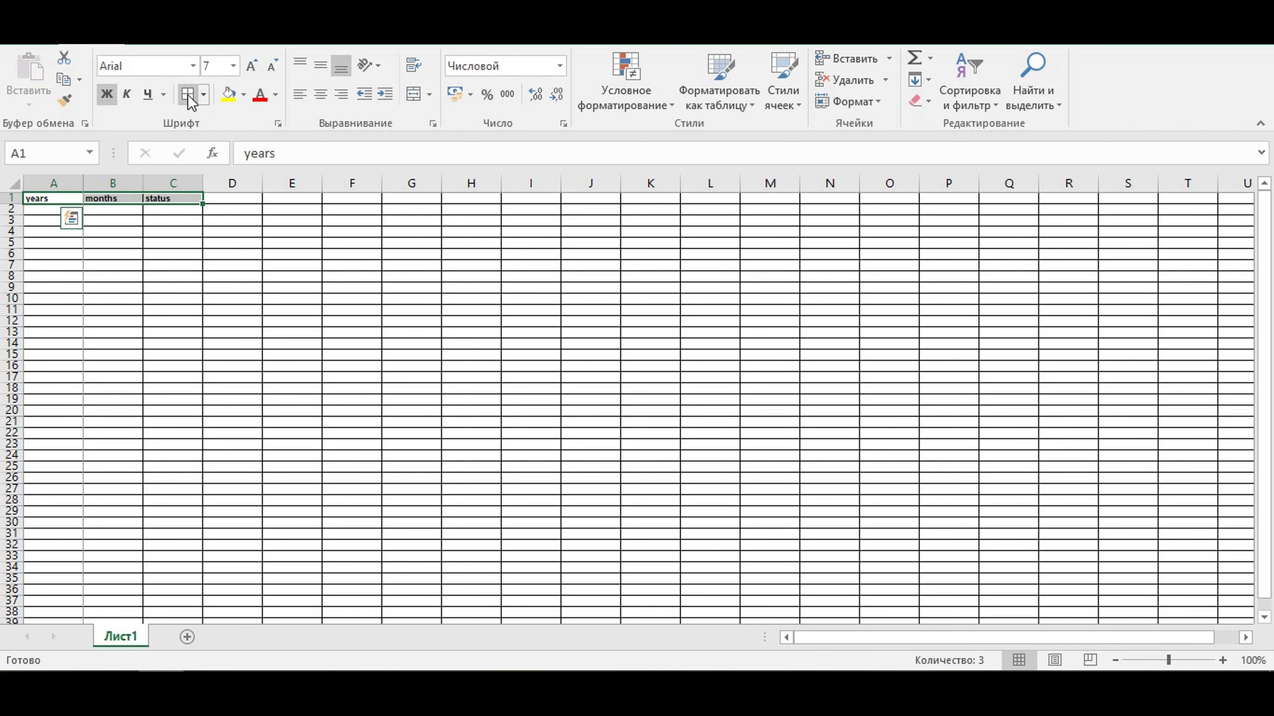
pyautogui.click(243, 94)
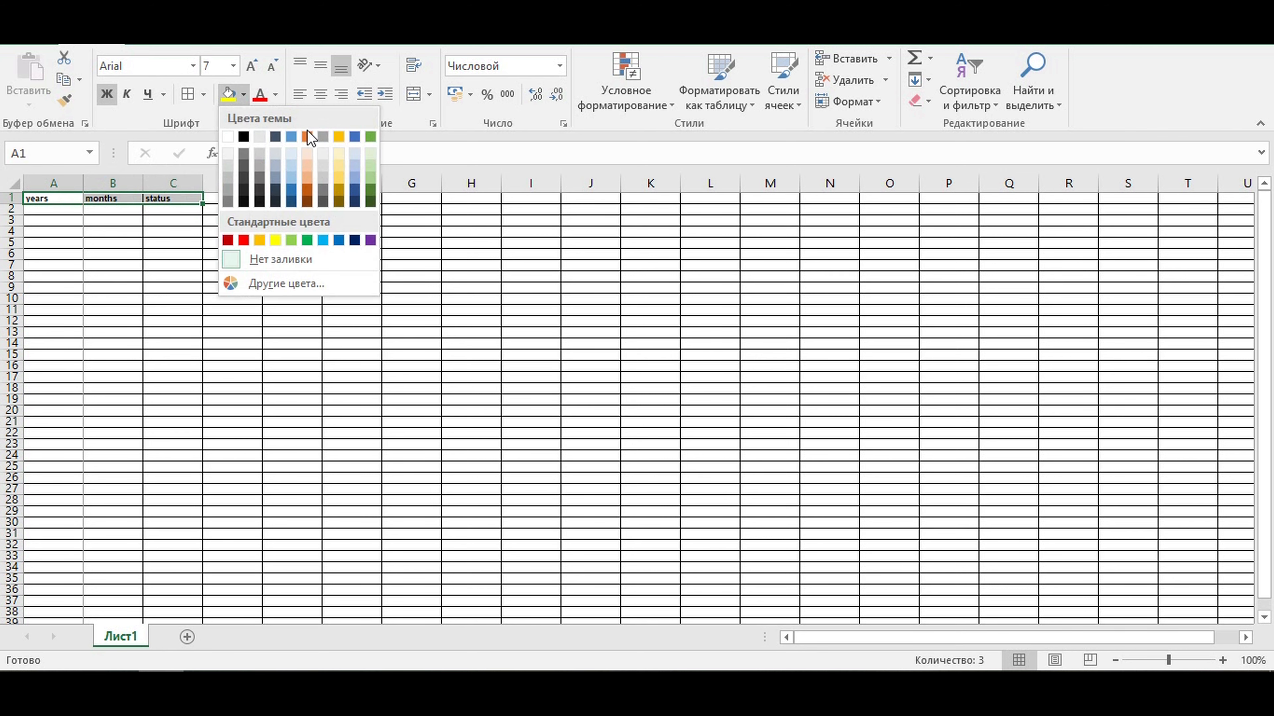
pyautogui.click(355, 154)
pyautogui.click(321, 94)
pyautogui.click(250, 236)
# - Enter 2021 as the first year in cell A2
pyautogui.click(51, 207)
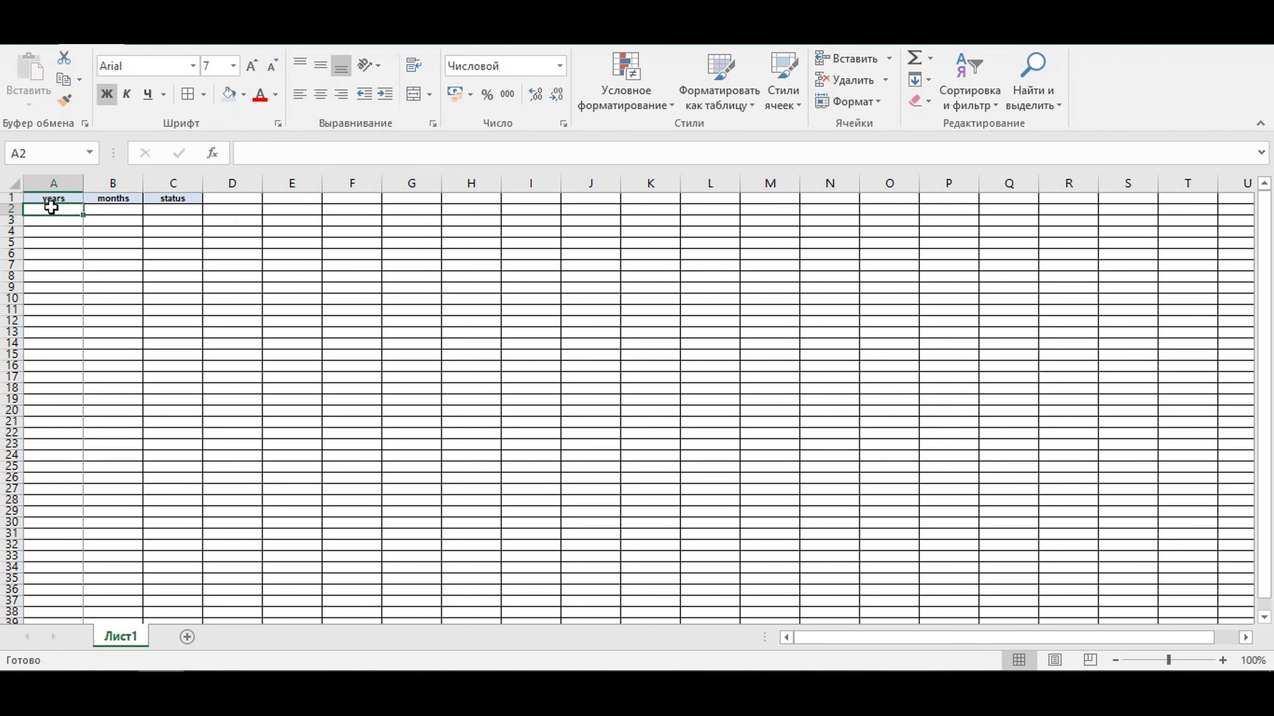
pyautogui.write('2021')
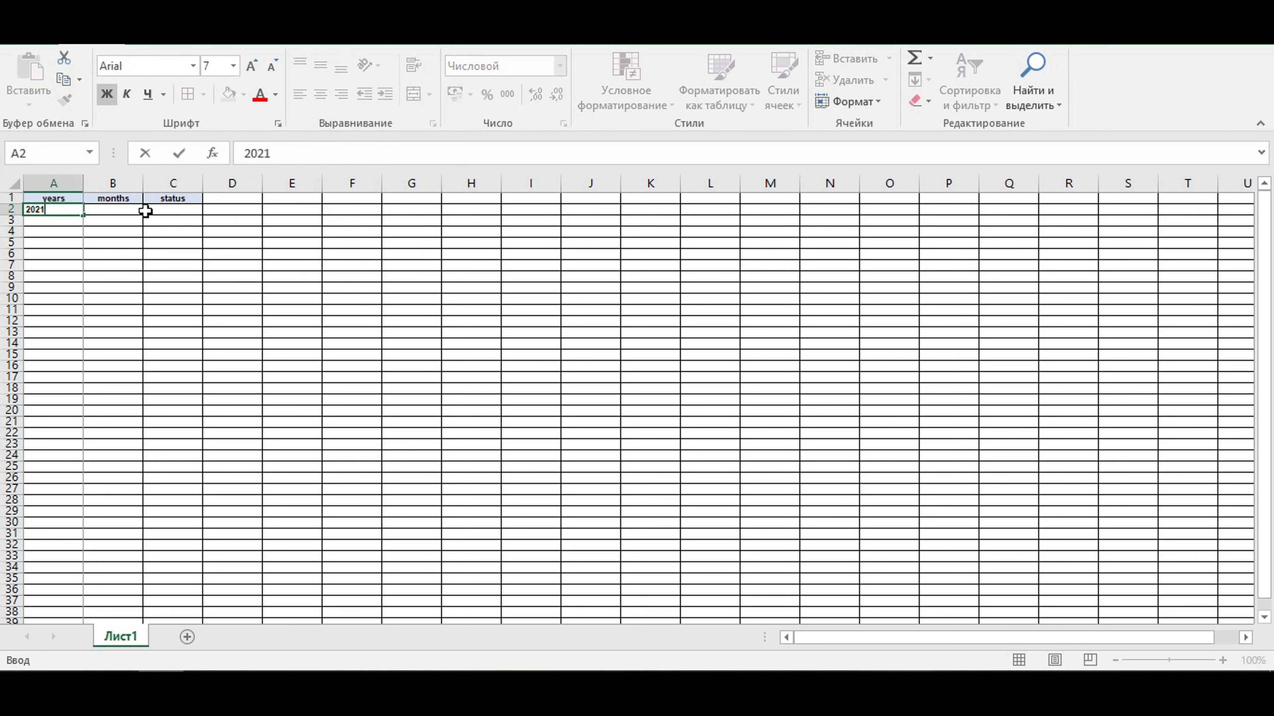
pyautogui.press('Return')
# - Turn off the thousands separator in the number format of cell A2
pyautogui.click(43, 210)
pyautogui.rightClick(43, 210)
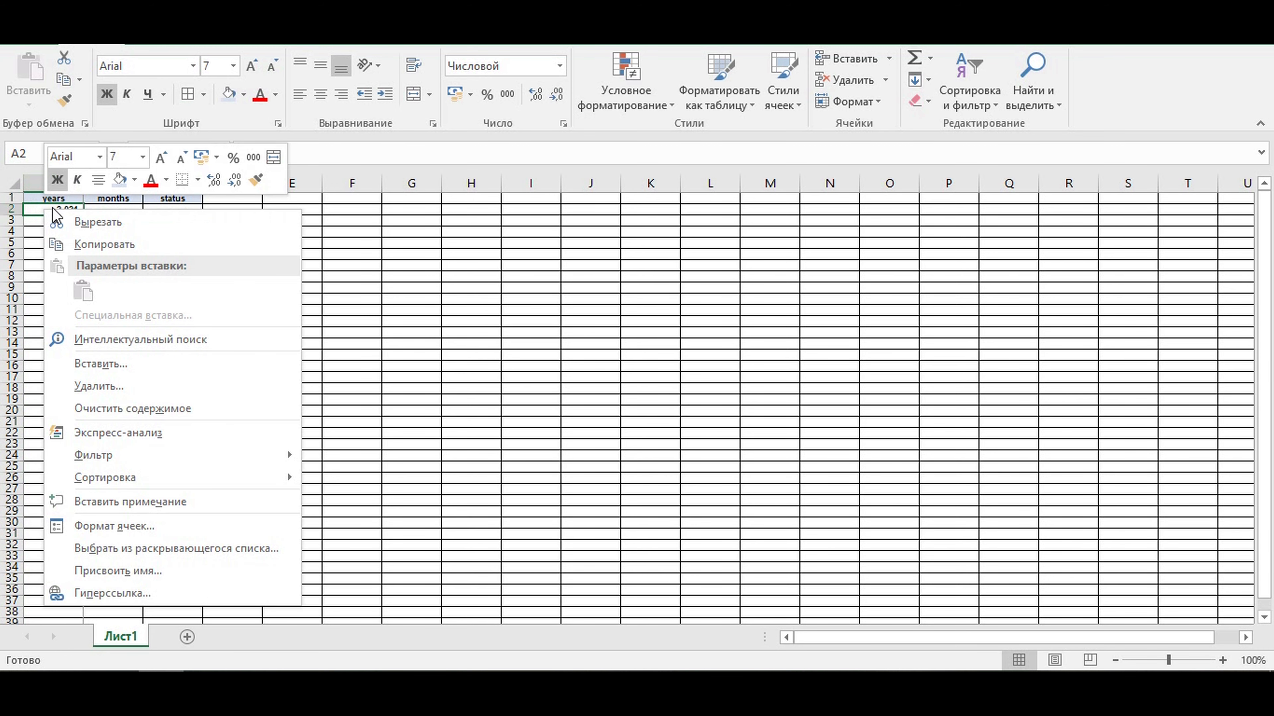
pyautogui.click(135, 180)
pyautogui.click(100, 203)
pyautogui.rightClick(58, 210)
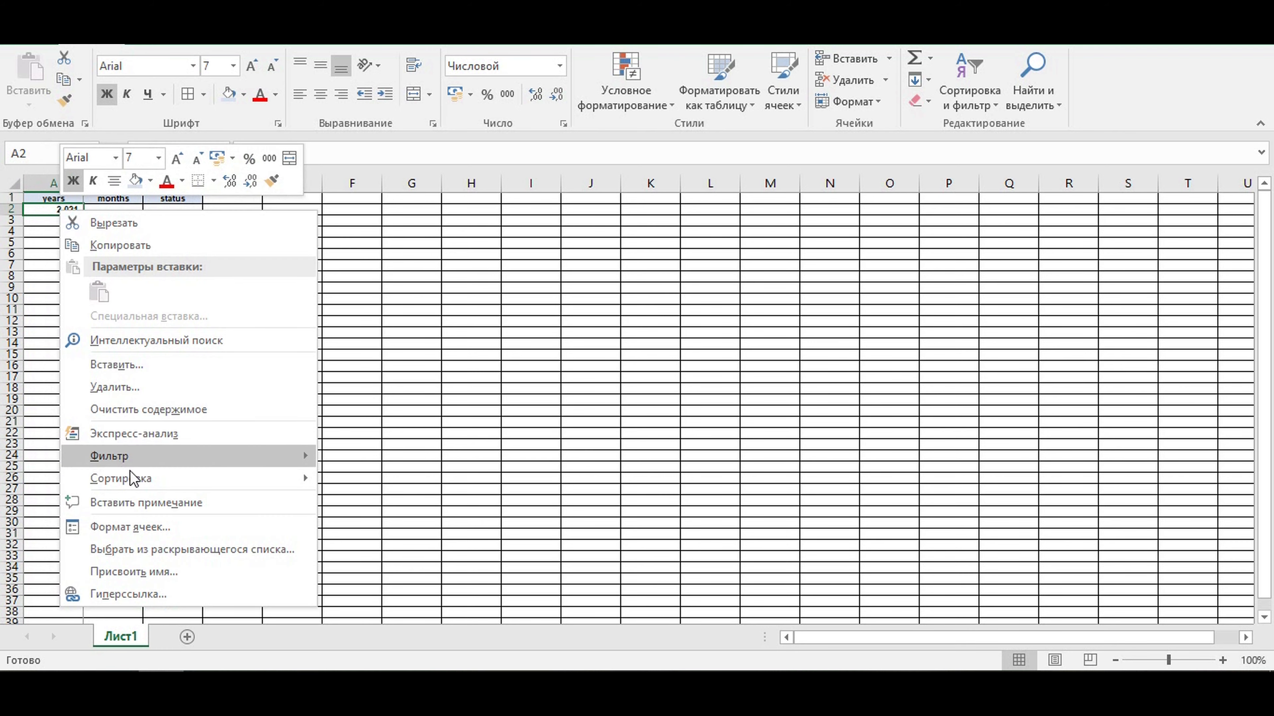
pyautogui.click(113, 525)
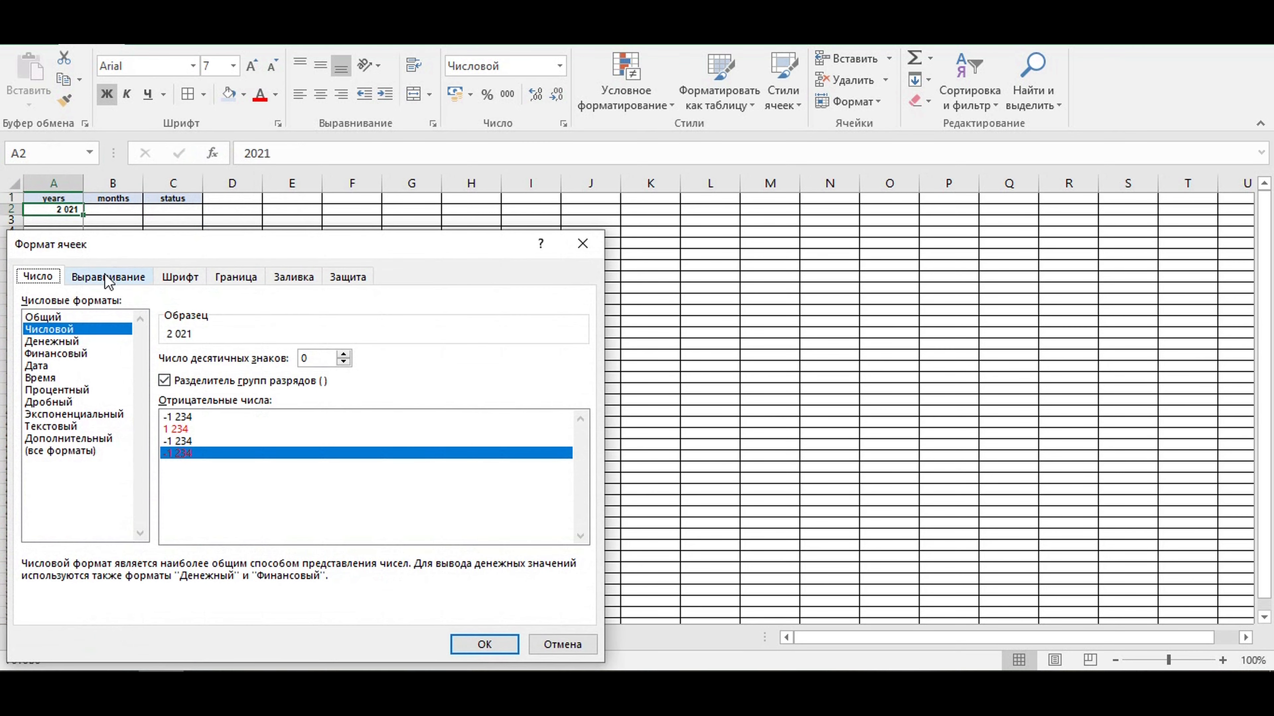
pyautogui.click(173, 381)
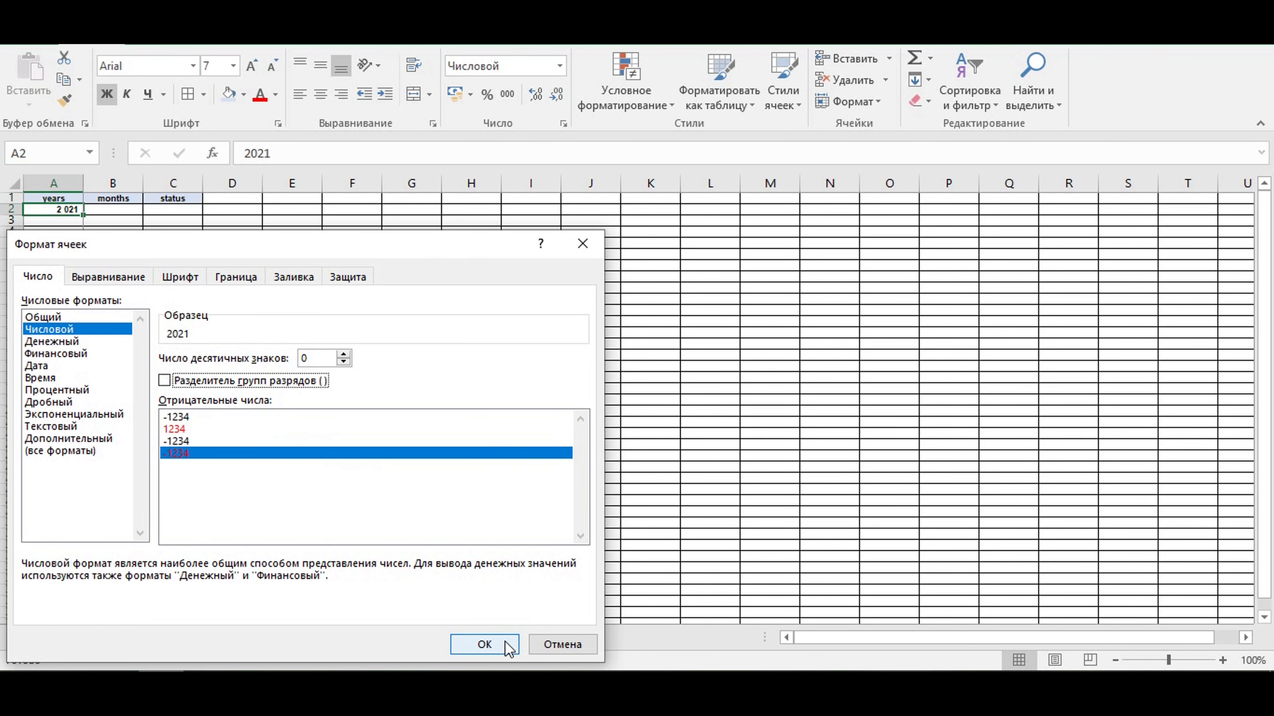
pyautogui.click(484, 645)
# - Enter a formula in A3 that adds 1 to the year in A2
pyautogui.click(53, 219)
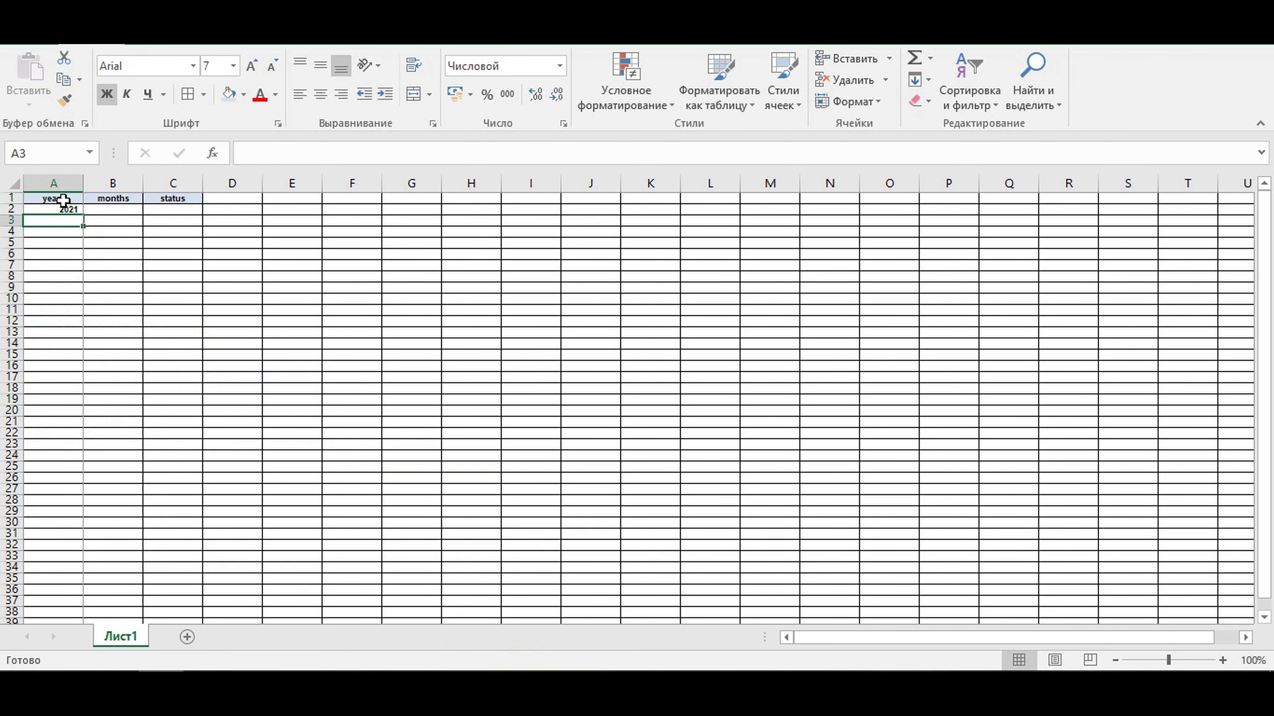
pyautogui.write('=')
pyautogui.click(63, 209)
pyautogui.write('+1')
pyautogui.press('Return')
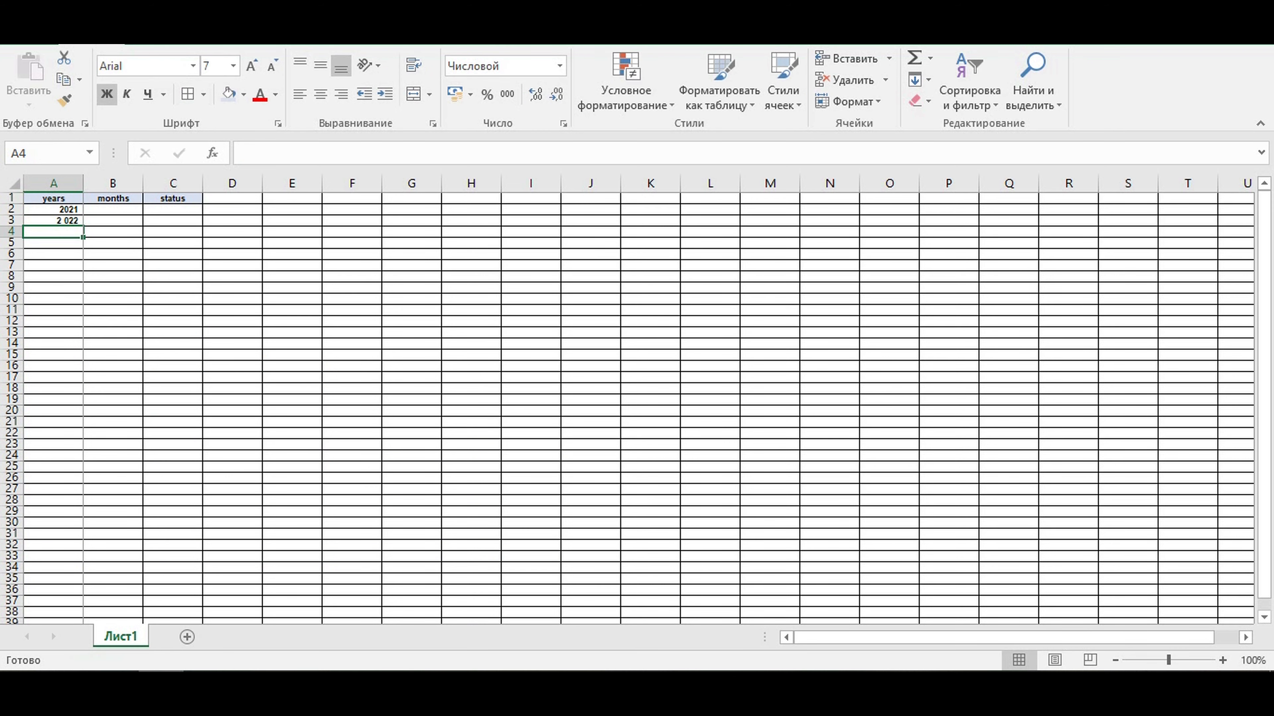
# - Copy A2 with its formatting into A3 and replace the copied year with the formula =A2+1
pyautogui.click(65, 210)
pyautogui.moveTo(86, 215); pyautogui.dragTo(62, 219)
pyautogui.click(59, 220)
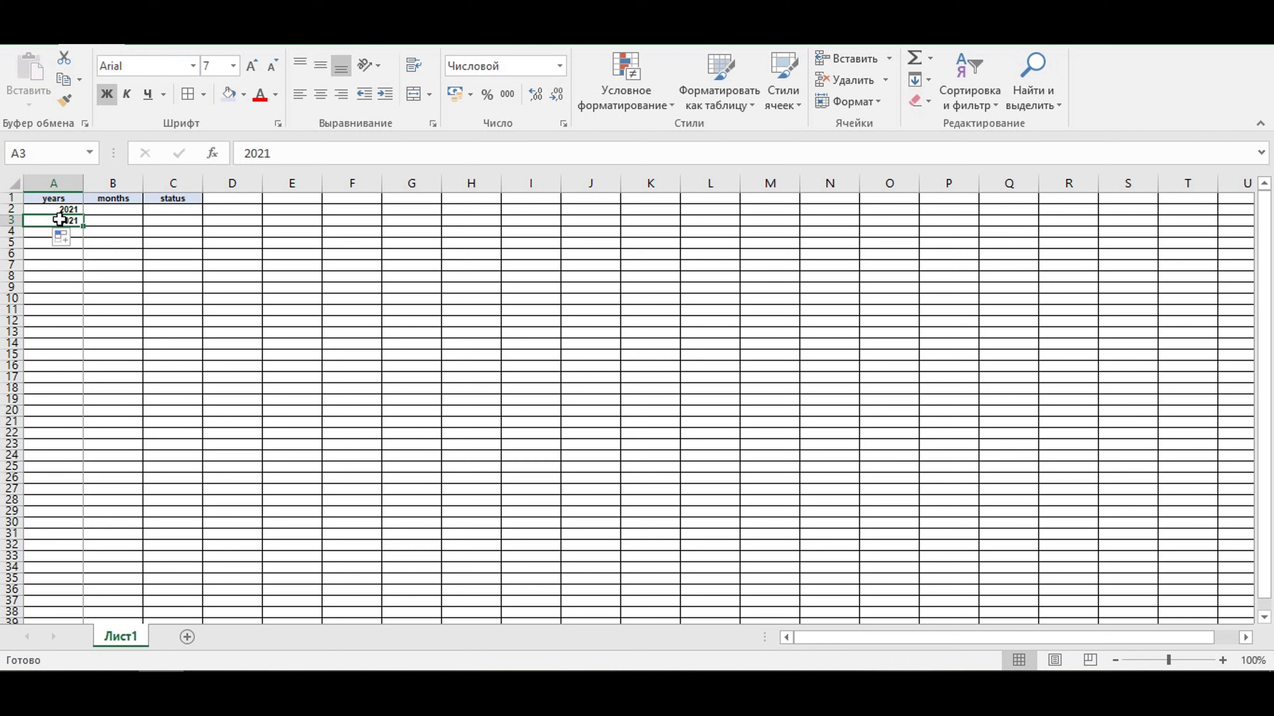
pyautogui.write('=')
pyautogui.press('Up')
pyautogui.write('+1')
pyautogui.press('Return')
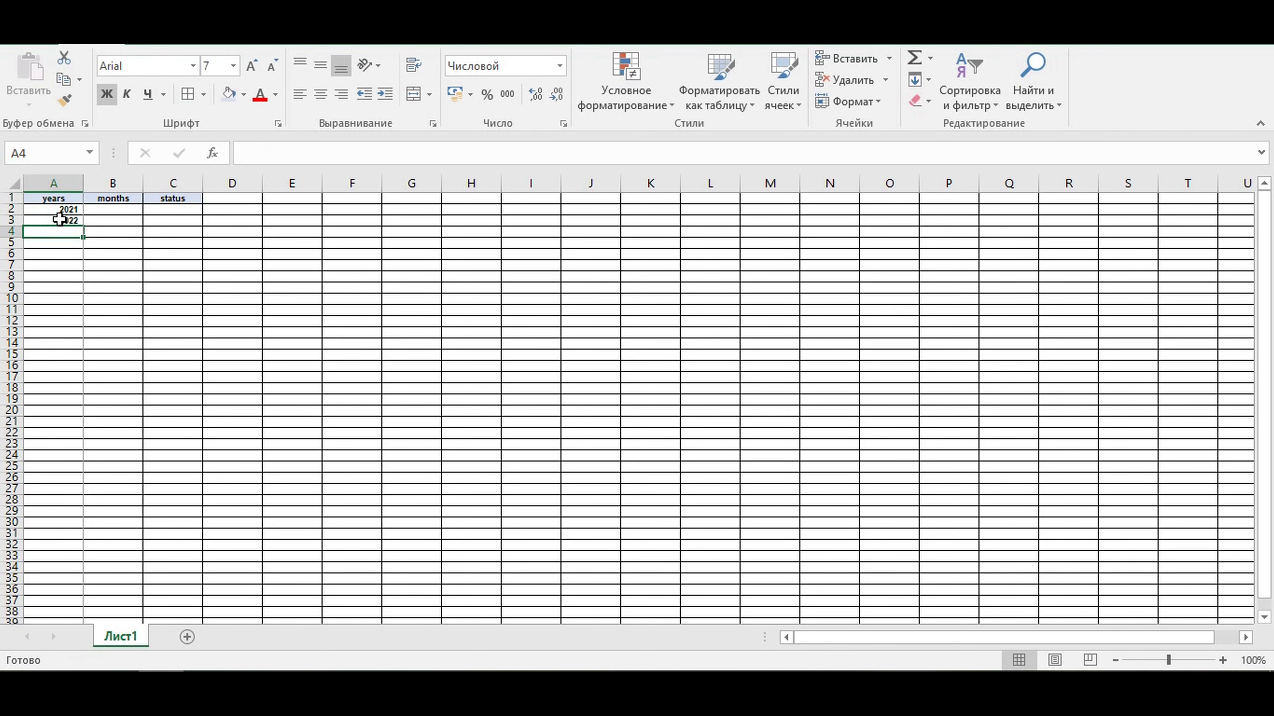
# - Fill the year formula from A3 down to A12 and clear the extra year in A12
pyautogui.click(60, 220)
pyautogui.moveTo(81, 228); pyautogui.dragTo(75, 329)
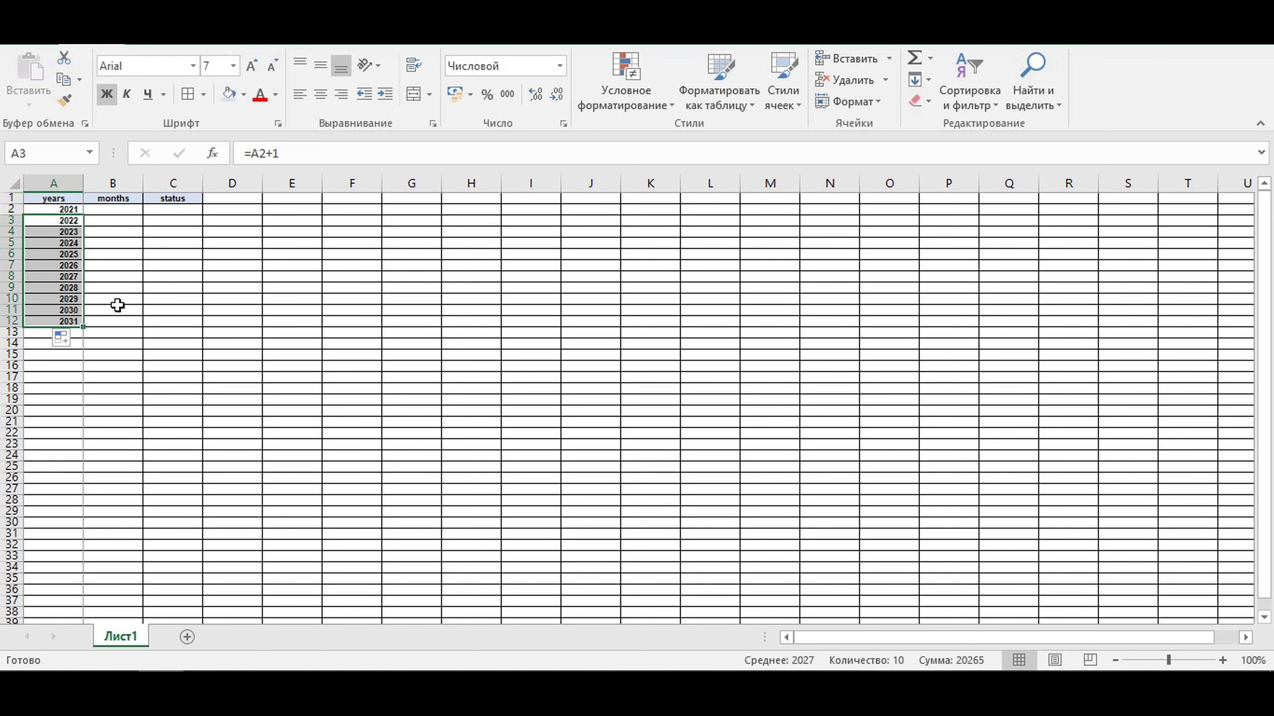
pyautogui.click(43, 321)
pyautogui.press('BackSpace')
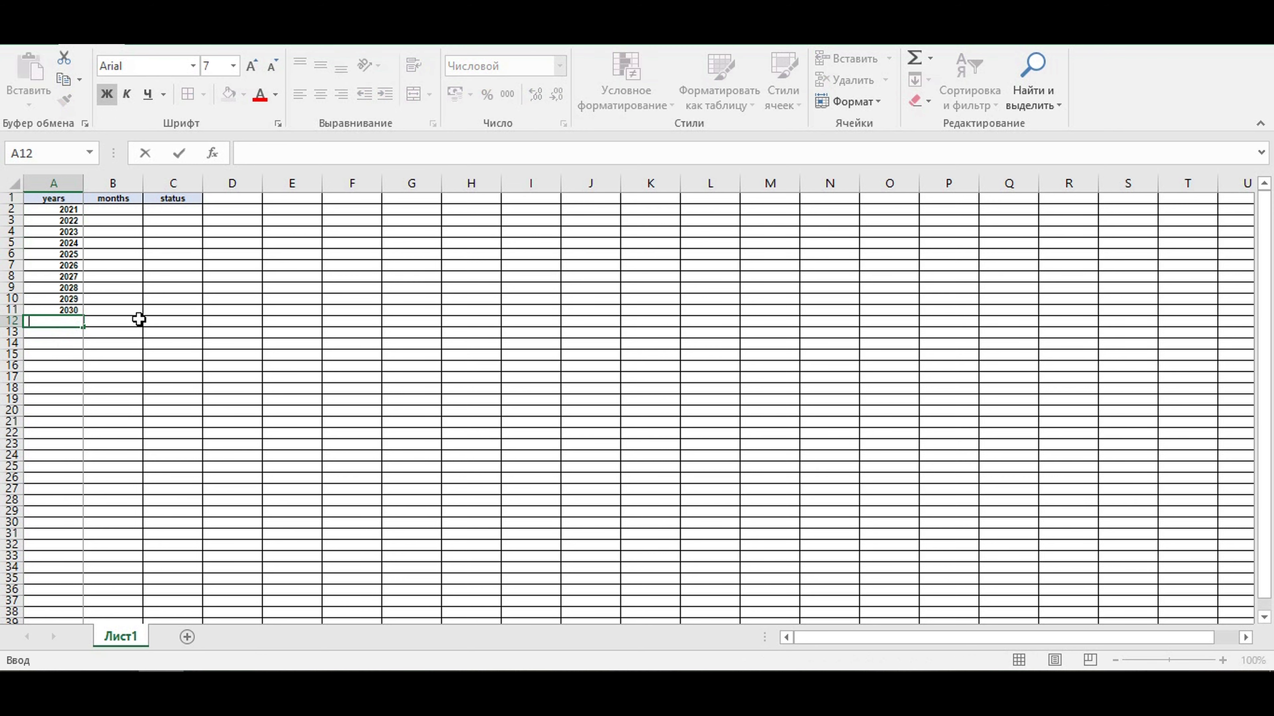
pyautogui.click(104, 310)
pyautogui.click(55, 310)
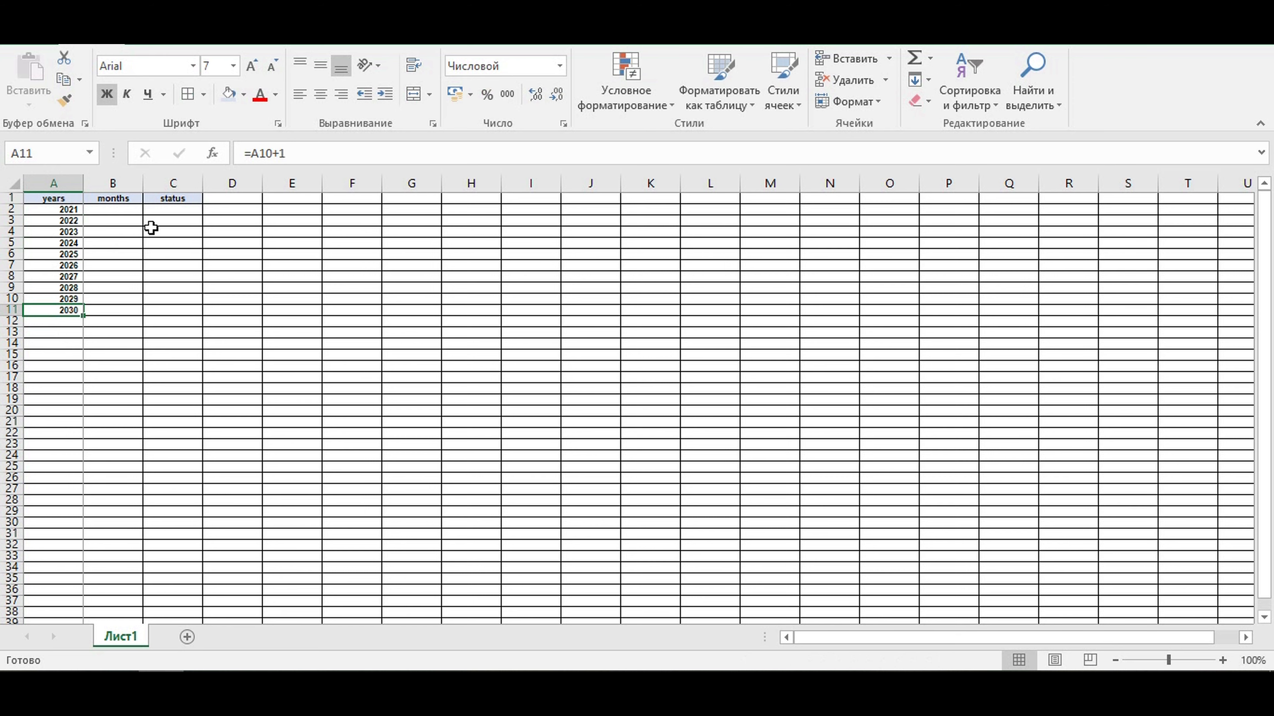
# - Enter january and february in cells B2 and B3 of the months column
pyautogui.click(105, 243)
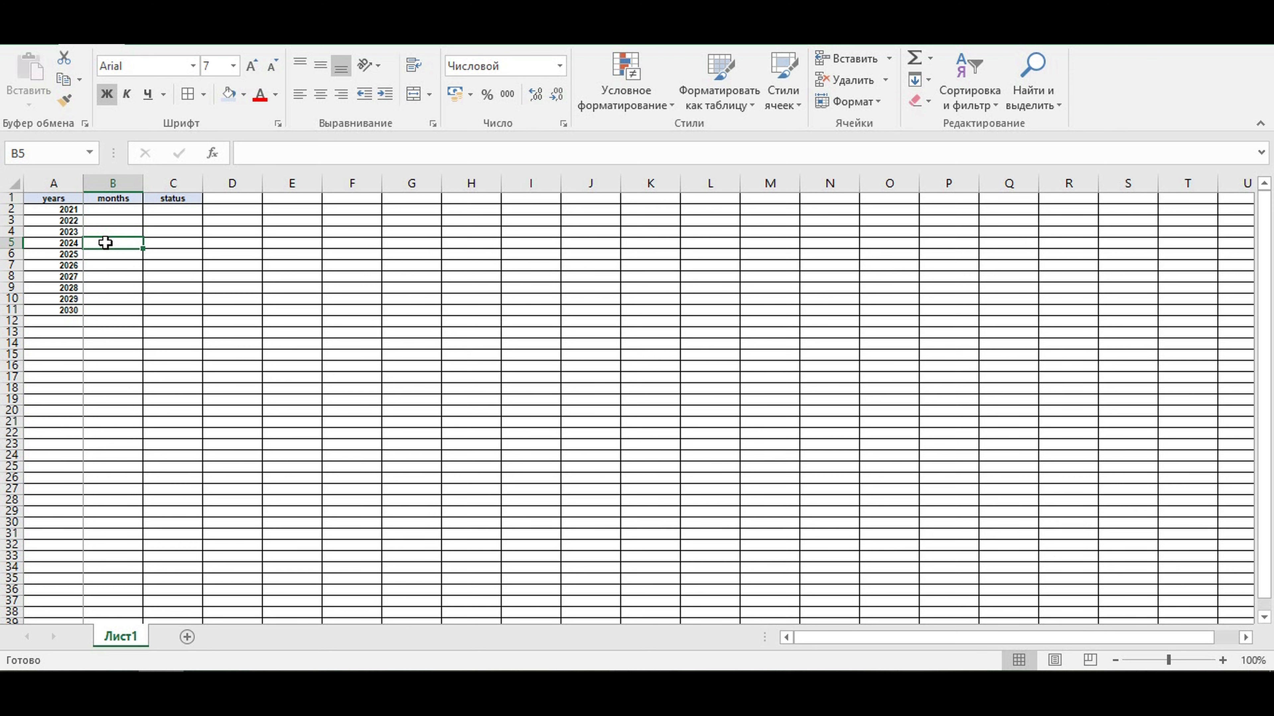
pyautogui.click(44, 210)
pyautogui.click(107, 210)
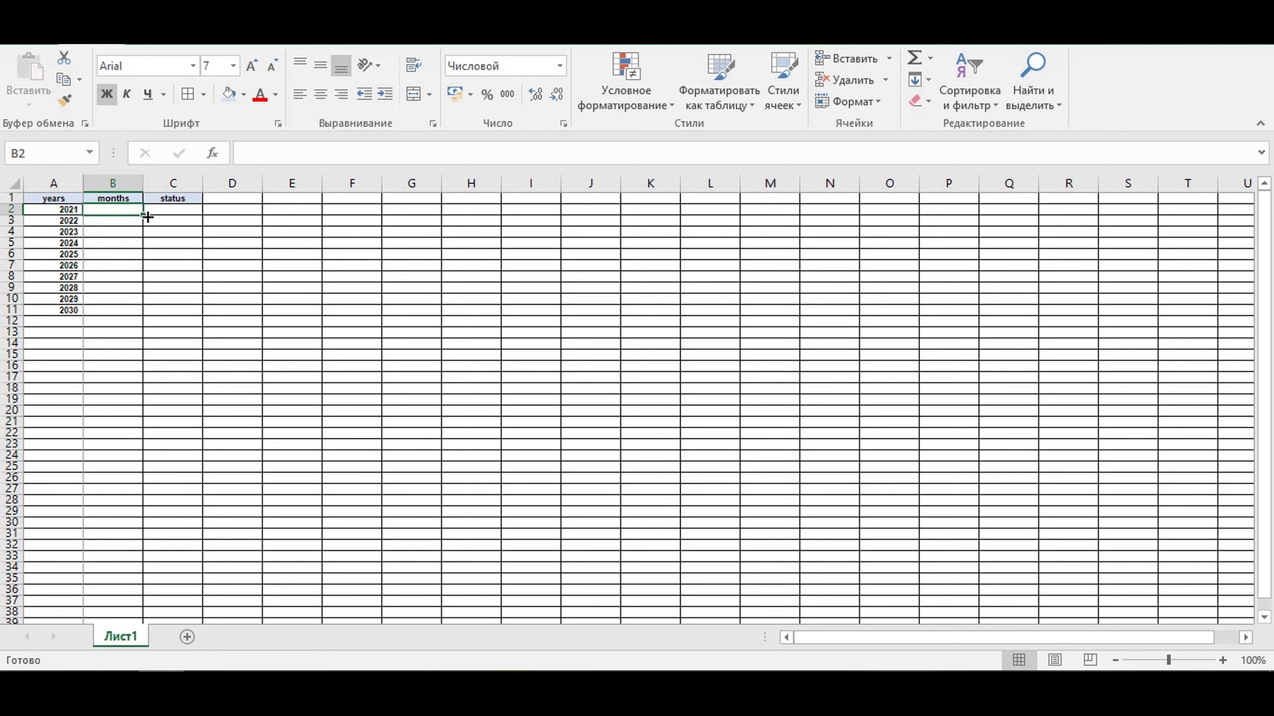
pyautogui.write('january')
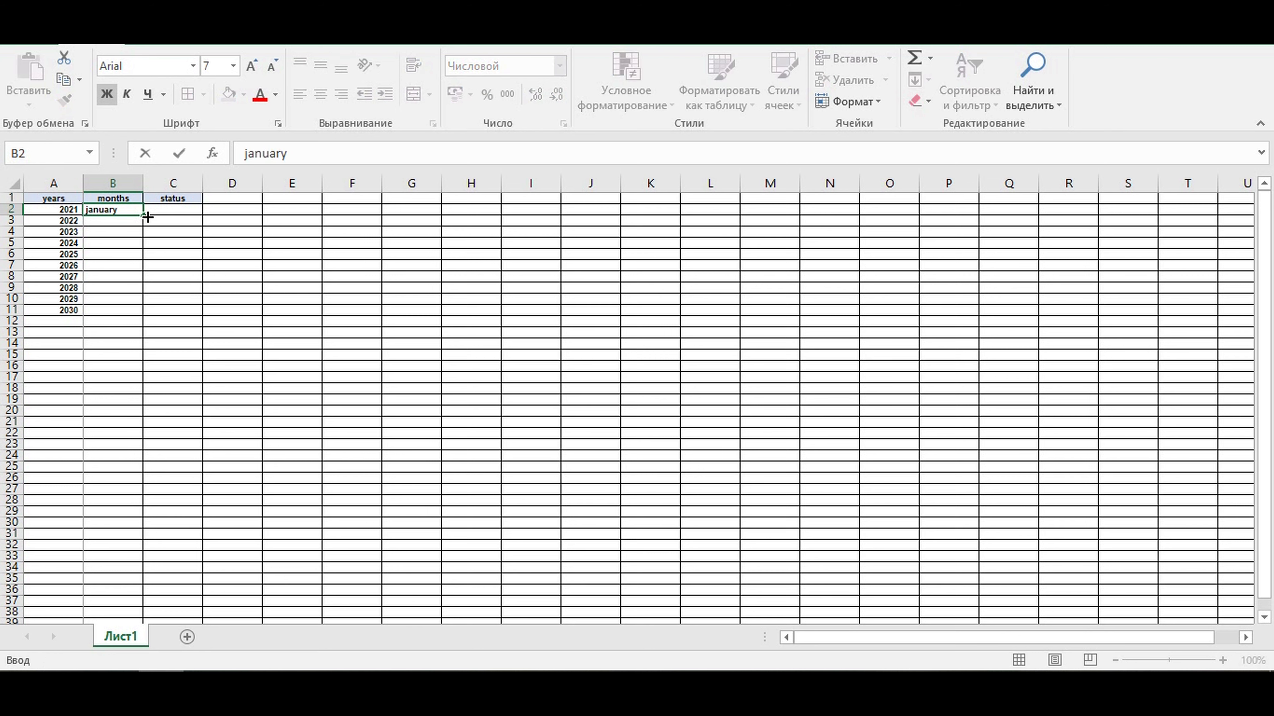
pyautogui.press('Return')
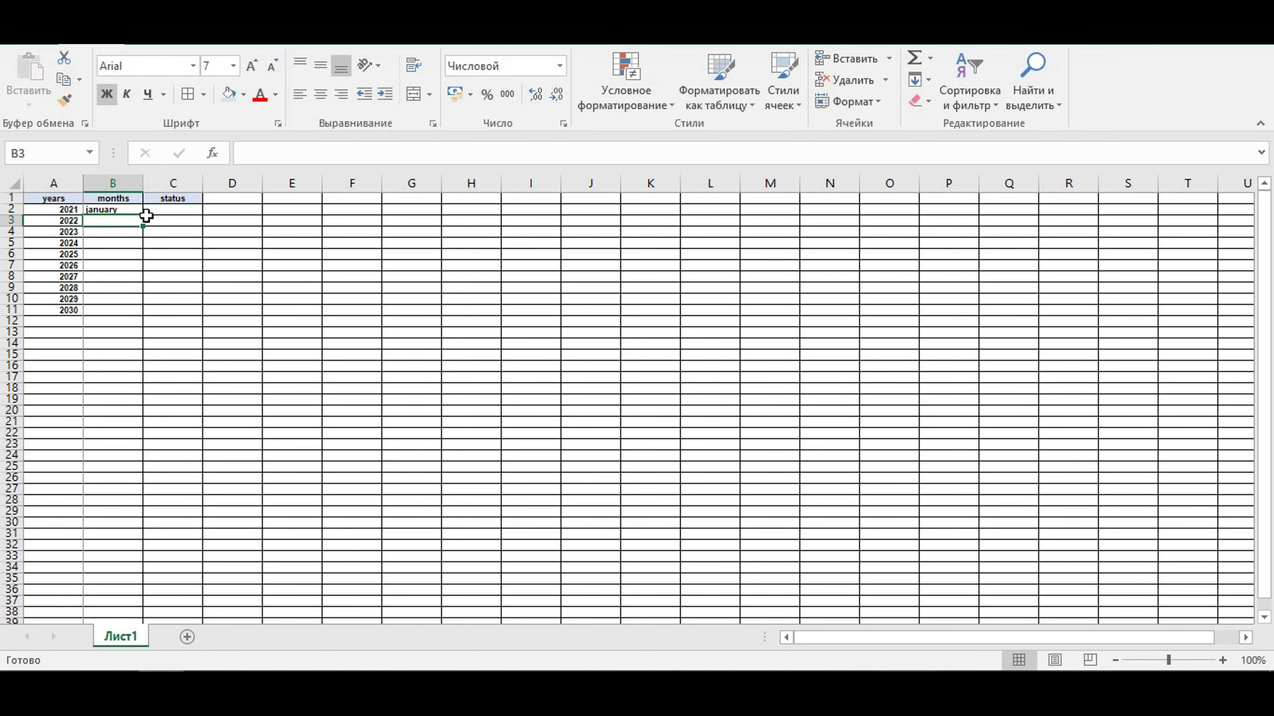
pyautogui.write('februa')
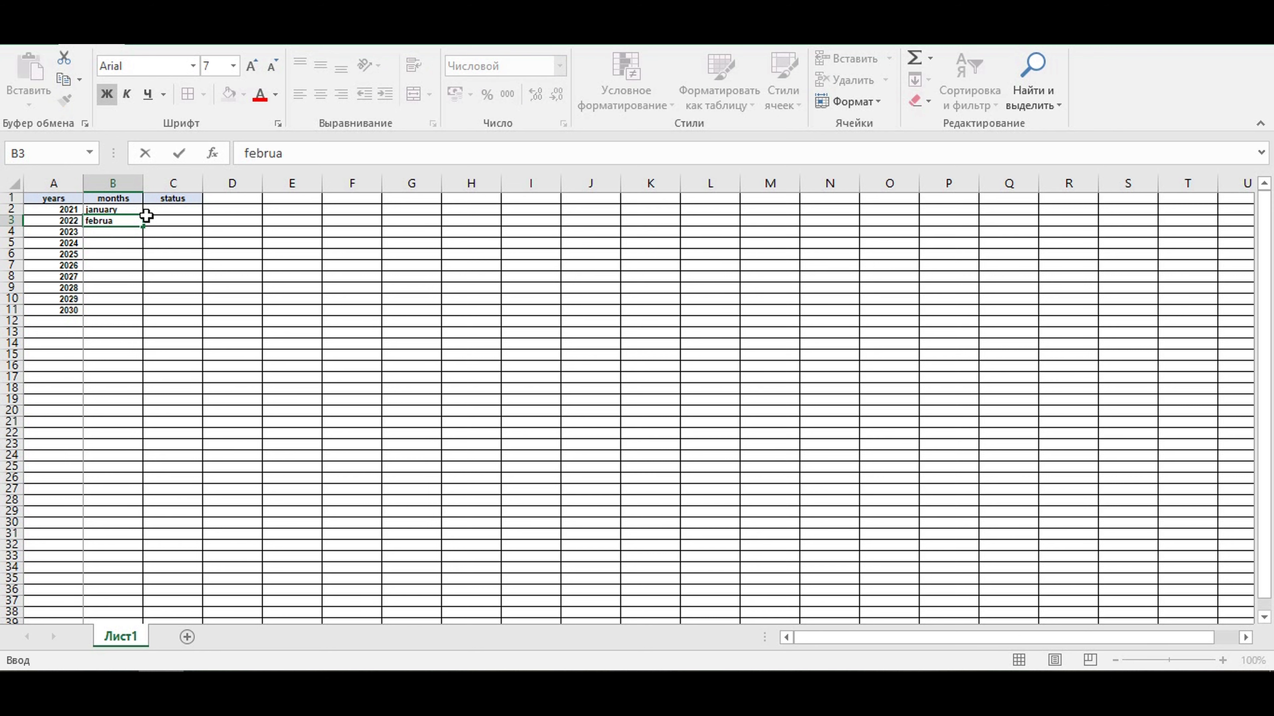
pyautogui.write('ry')
pyautogui.press('Return')
# - Enter march, april and may in cells B4 to B6 of the months column
pyautogui.write('ma')
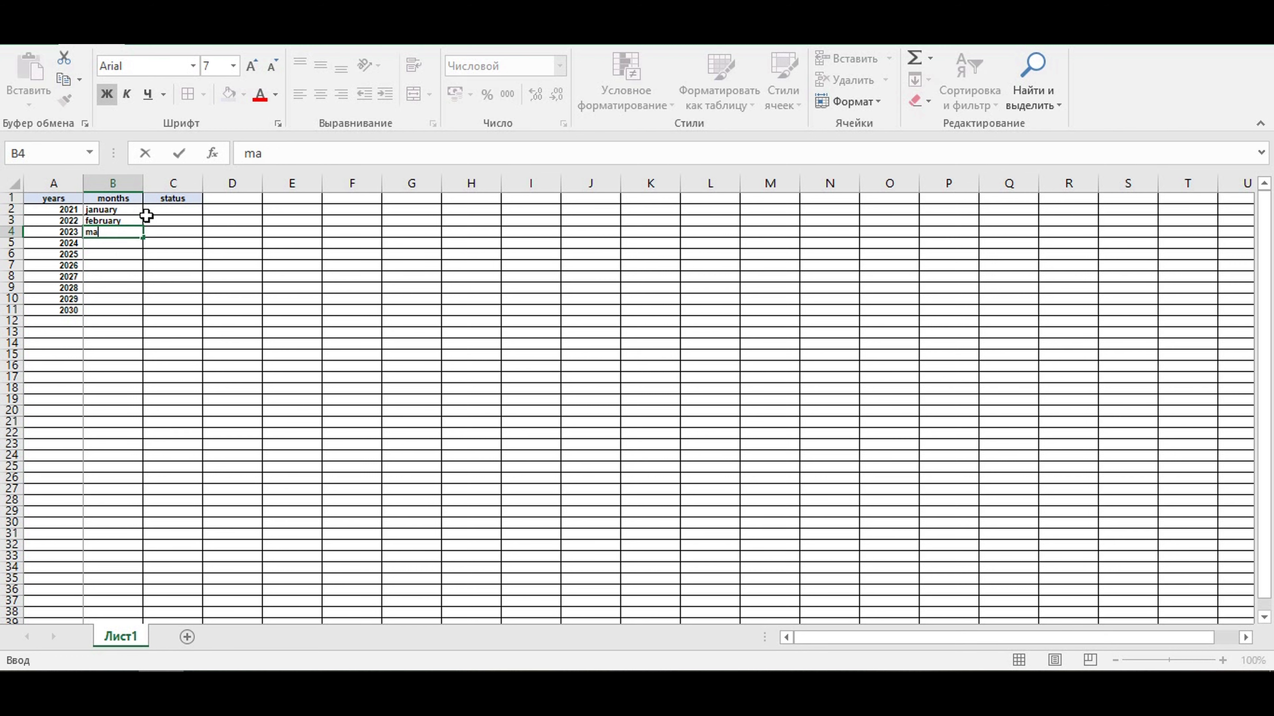
pyautogui.write('rch')
pyautogui.press('Return')
pyautogui.write('april')
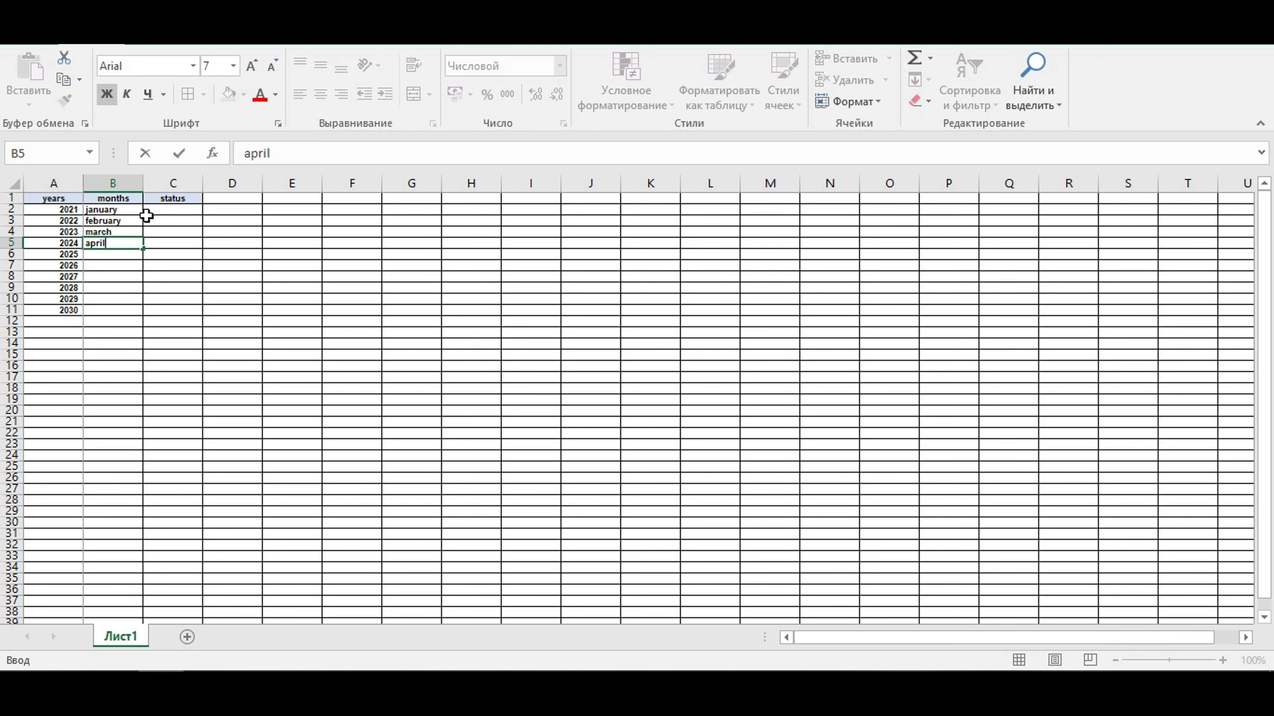
pyautogui.press('Return')
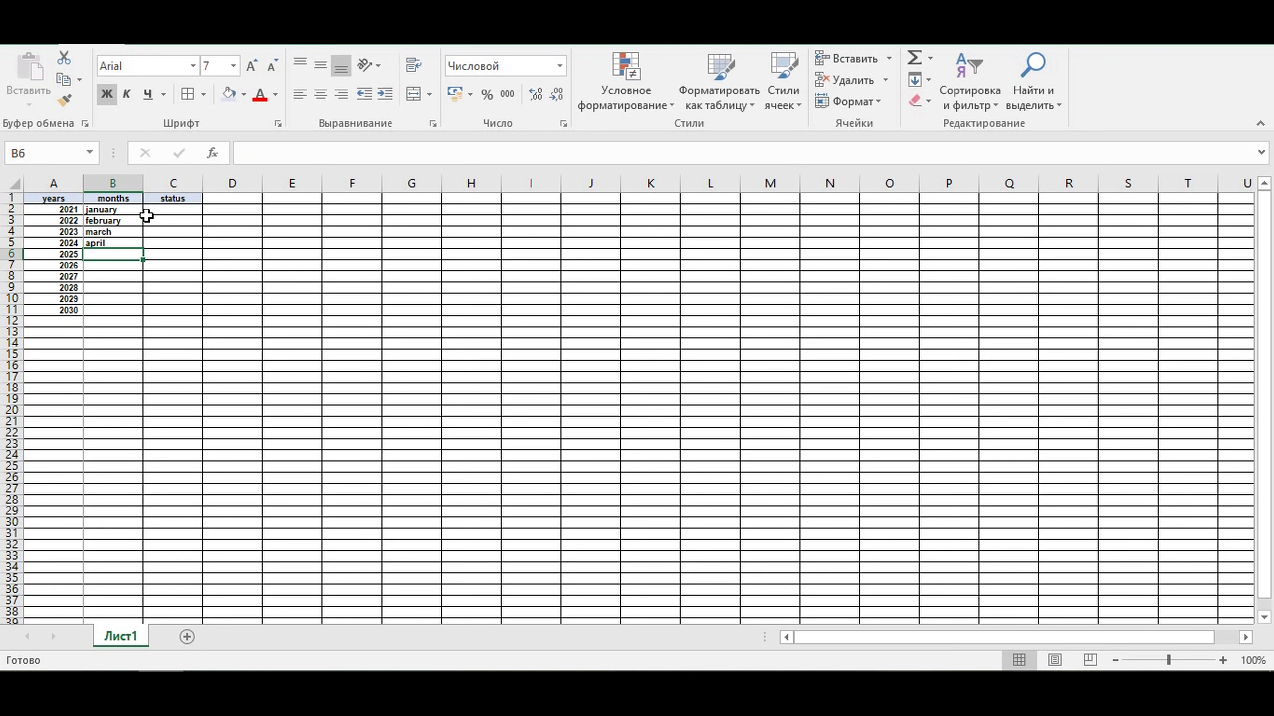
pyautogui.write('may')
pyautogui.press('Return')
# - Enter june, july and august in cells B7 to B9 of the months column
pyautogui.write('june')
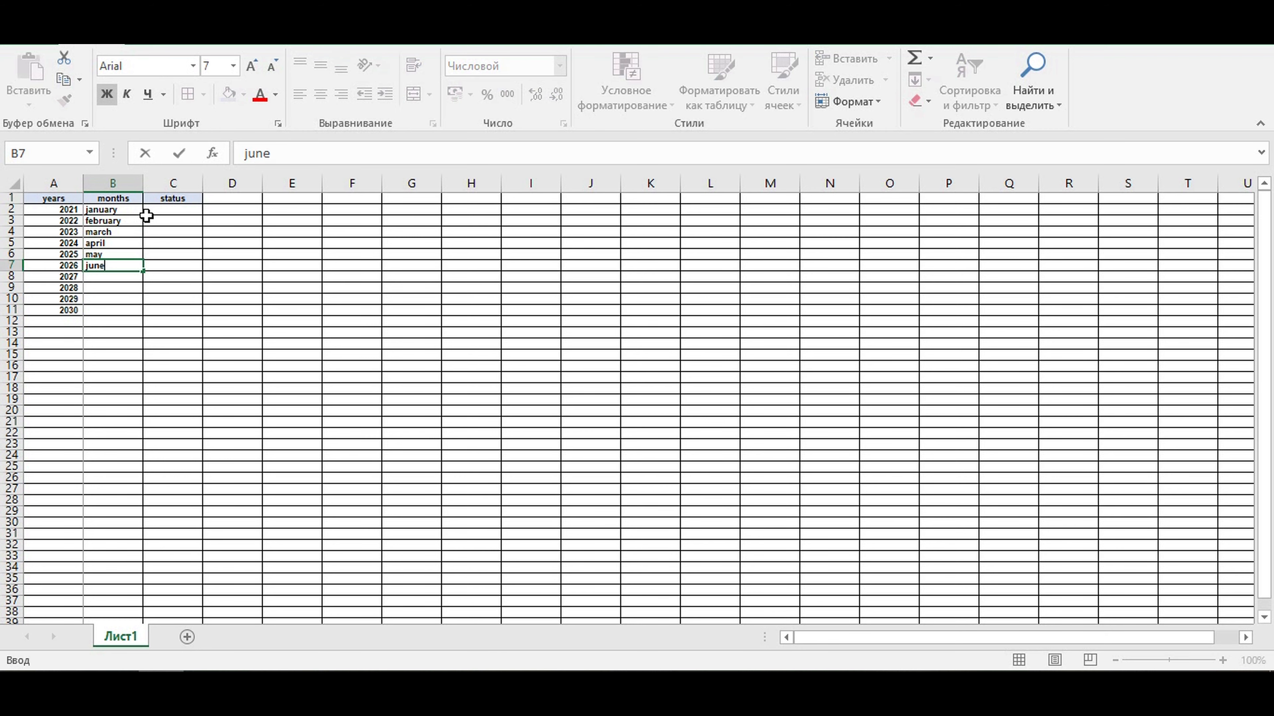
pyautogui.press('Return')
pyautogui.write('july')
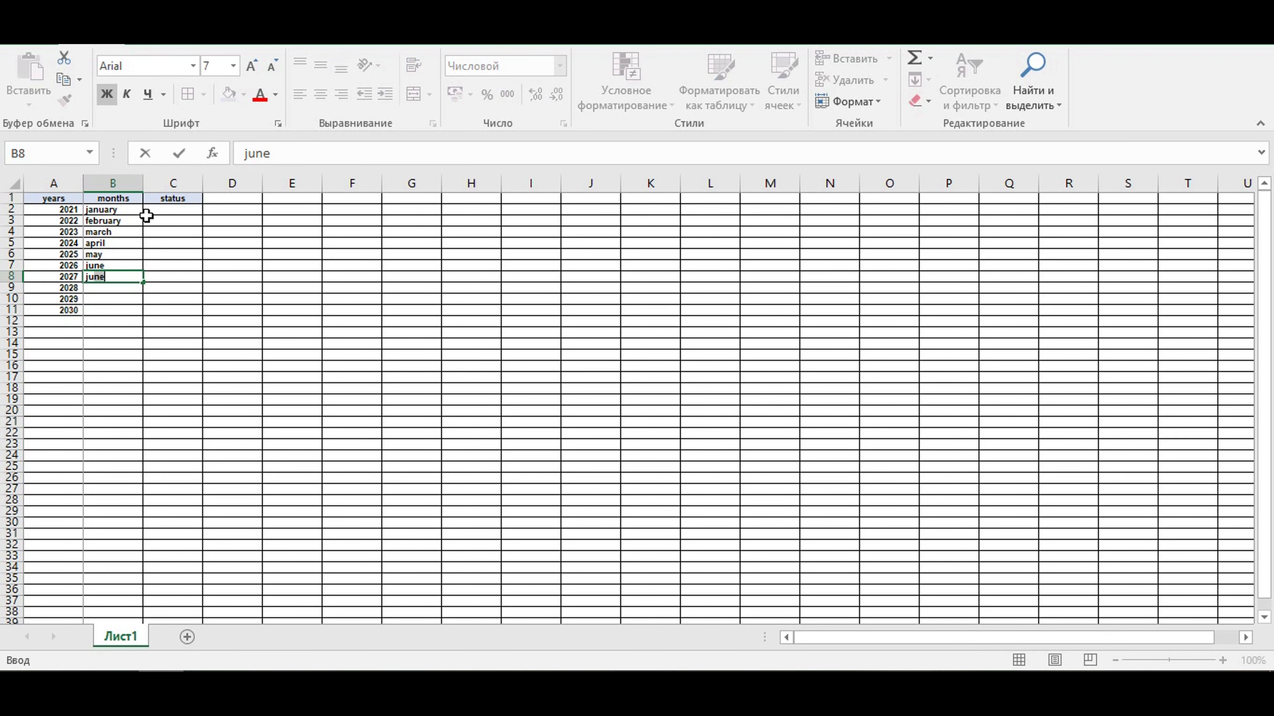
pyautogui.press('Return')
pyautogui.write('august')
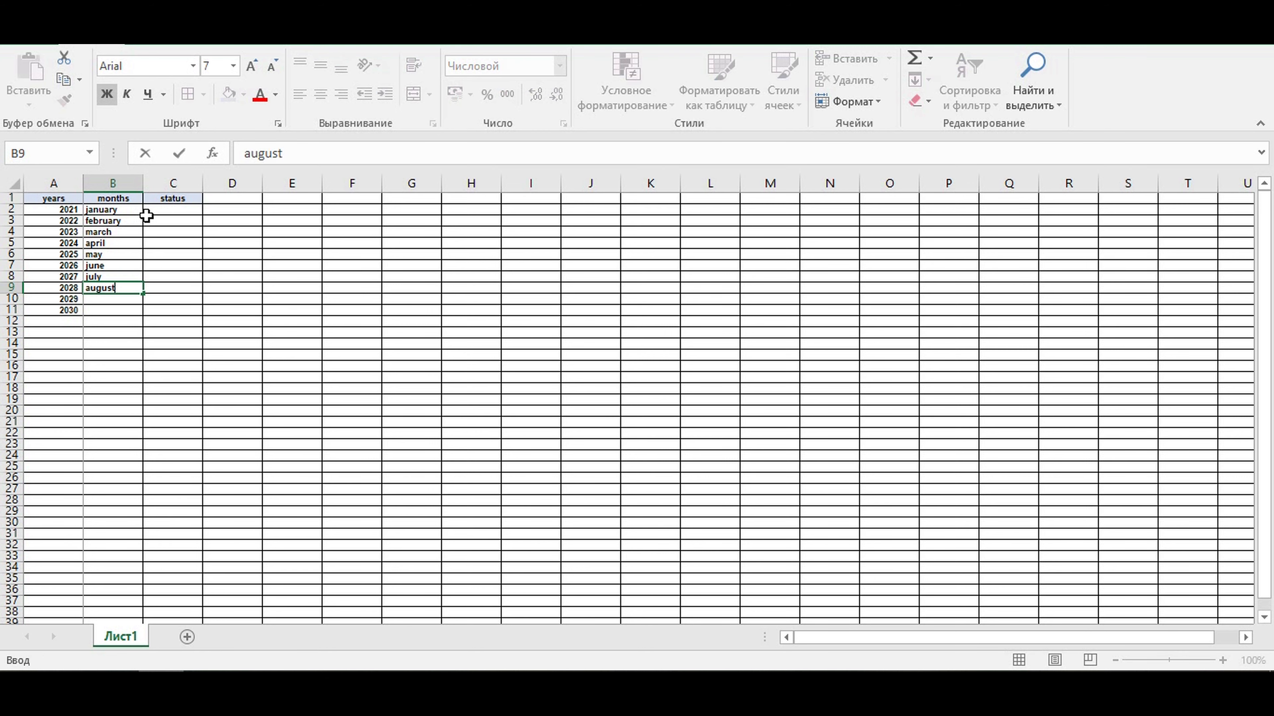
pyautogui.press('Return')
# - Enter september and october in cells B10 and B11 of the months column
pyautogui.write('se')
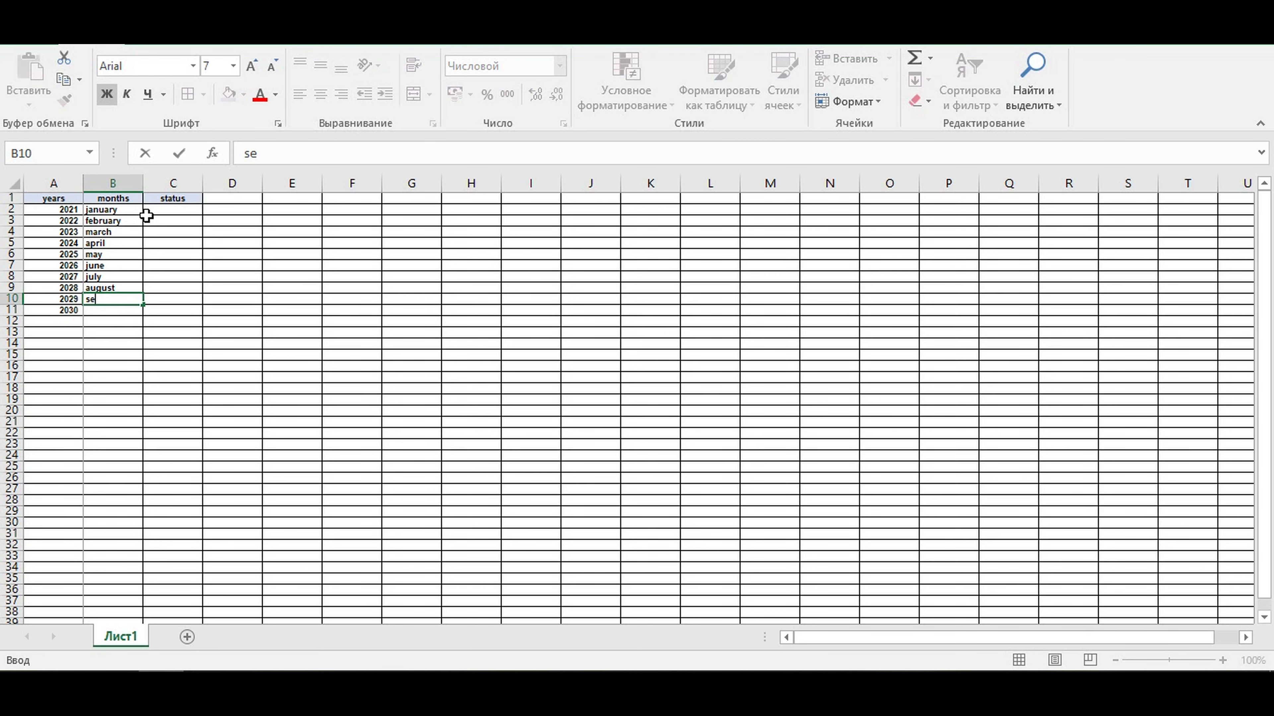
pyautogui.write('ptember')
pyautogui.press('Return')
pyautogui.write('oc')
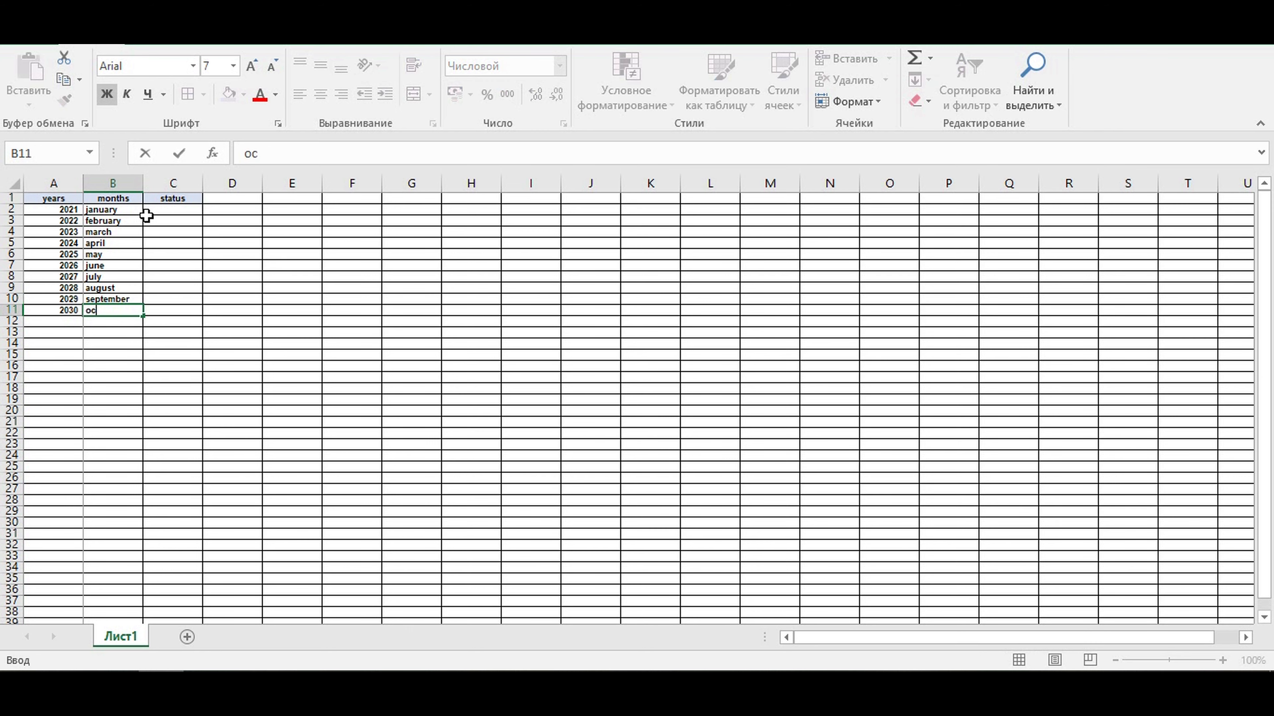
pyautogui.write('tober')
pyautogui.press('Return')
# - Enter november and december in cells B12 and B13 of the months column
pyautogui.write('november')
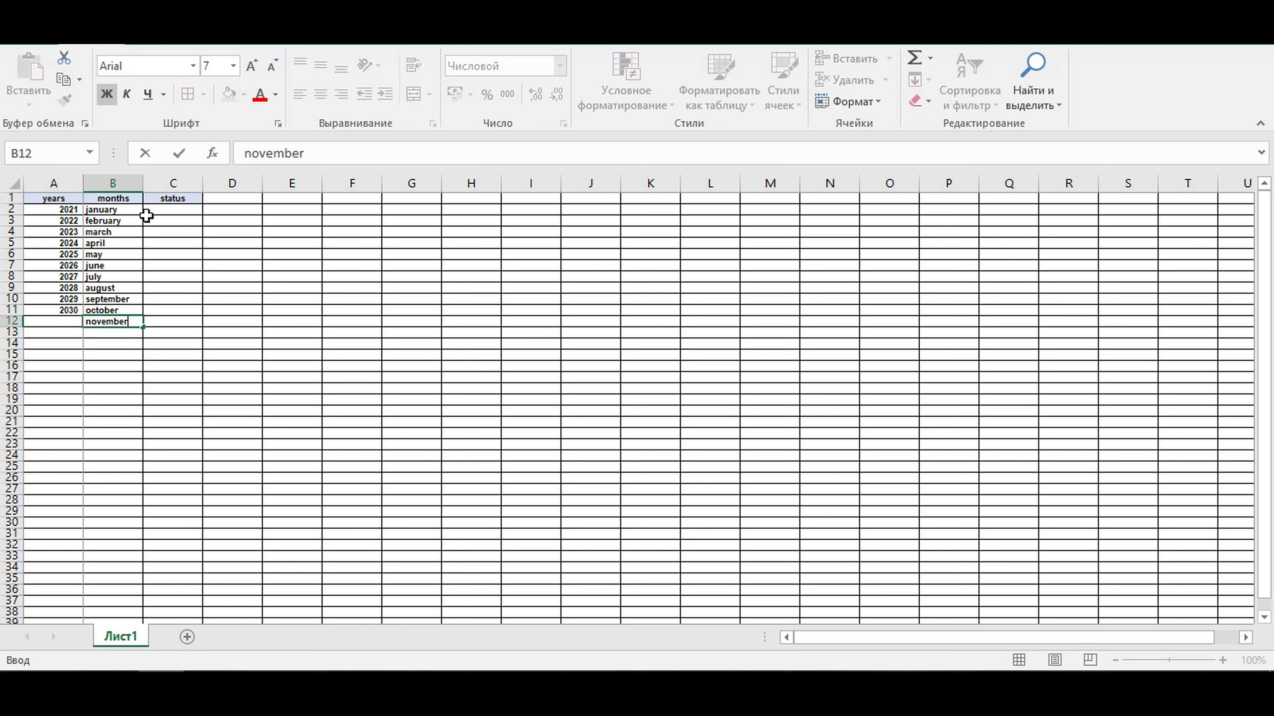
pyautogui.press('Return')
pyautogui.write('december')
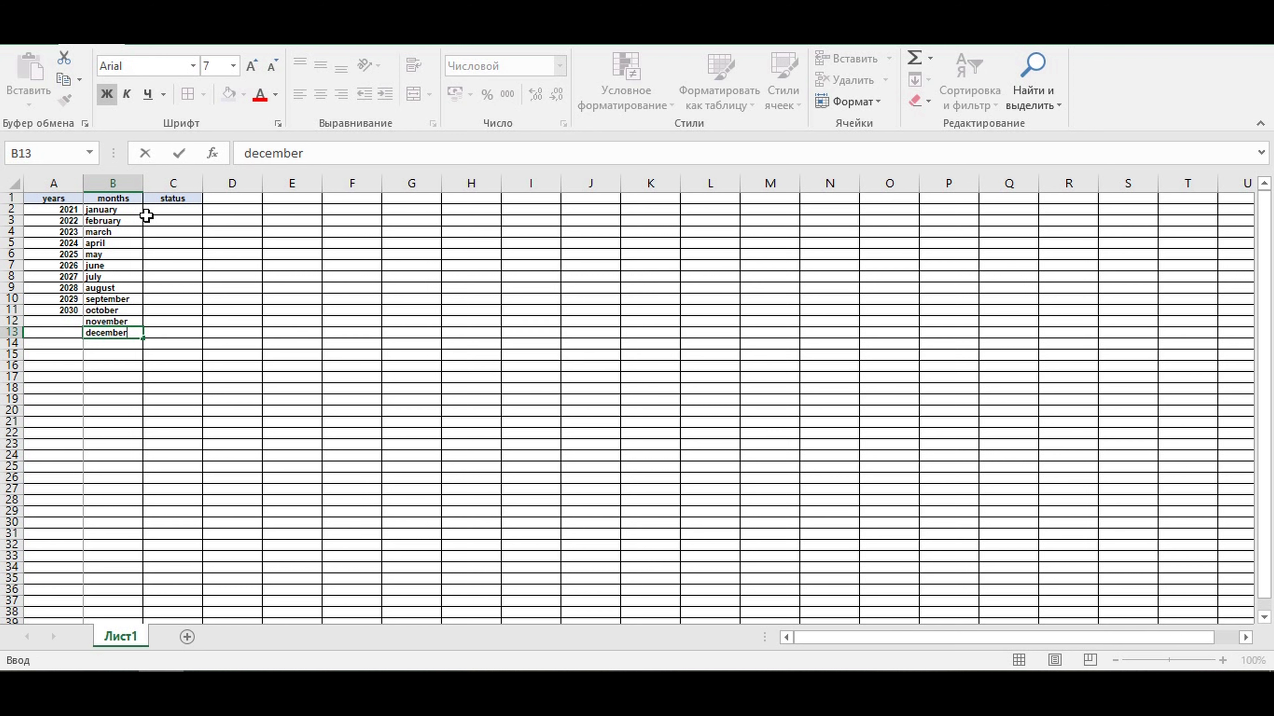
pyautogui.press('Return')
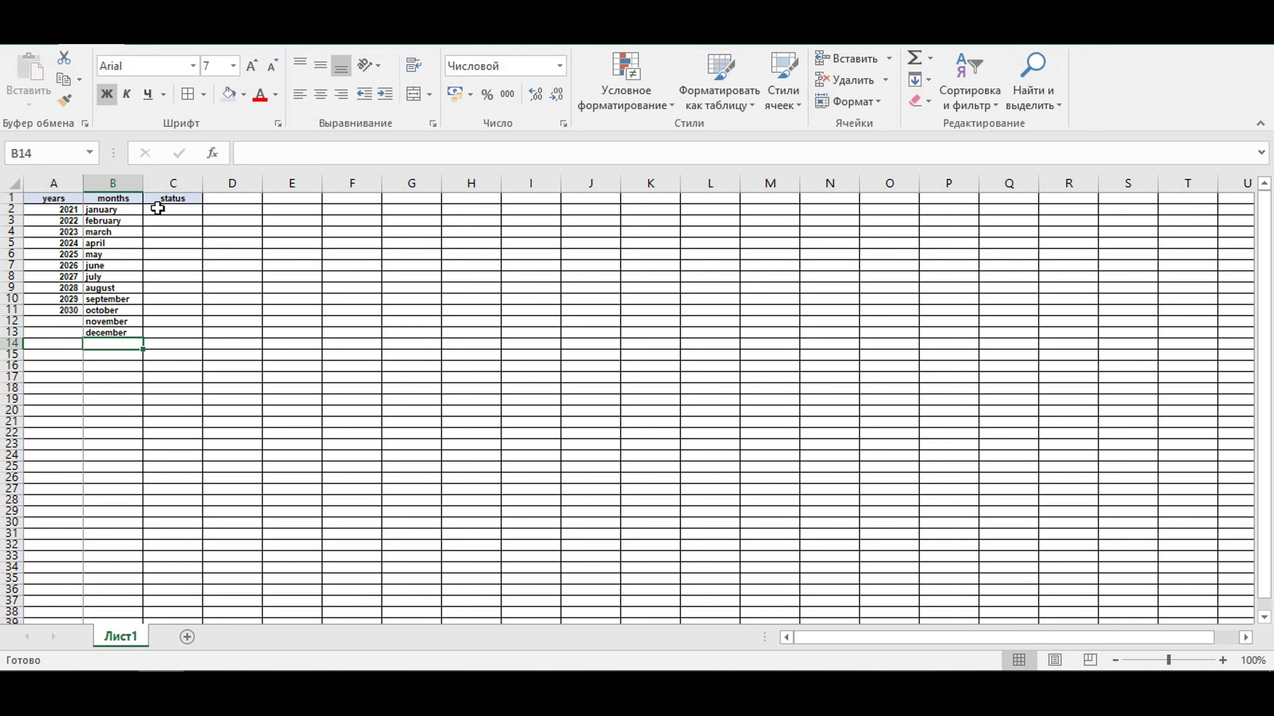
# - Enter the status values on in C2 and off in C3
pyautogui.click(157, 209)
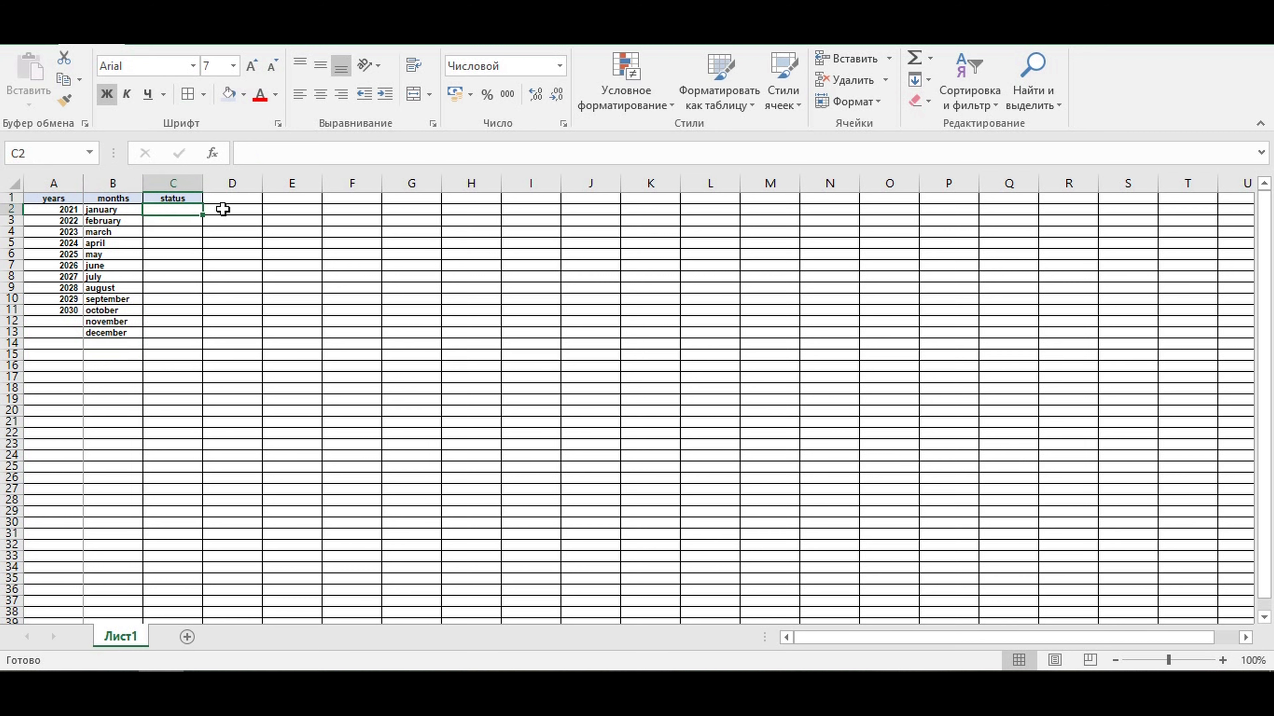
pyautogui.write('onn')
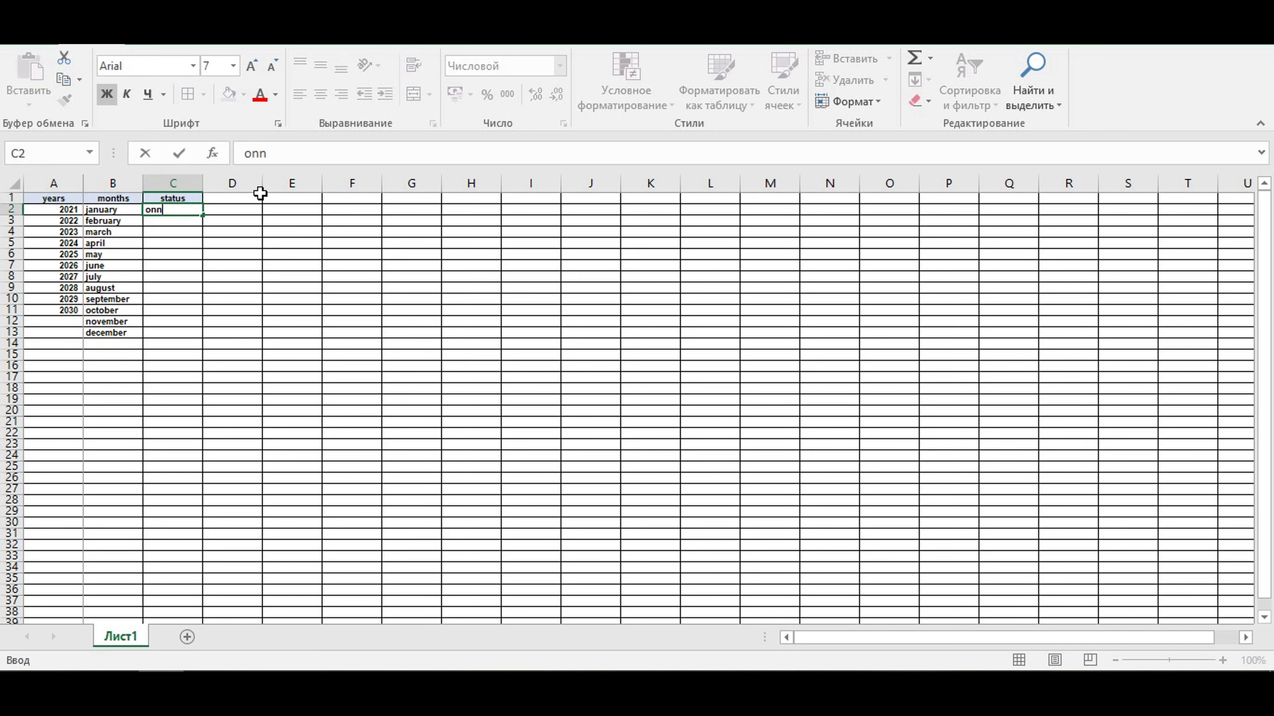
pyautogui.press('Return')
pyautogui.write('off')
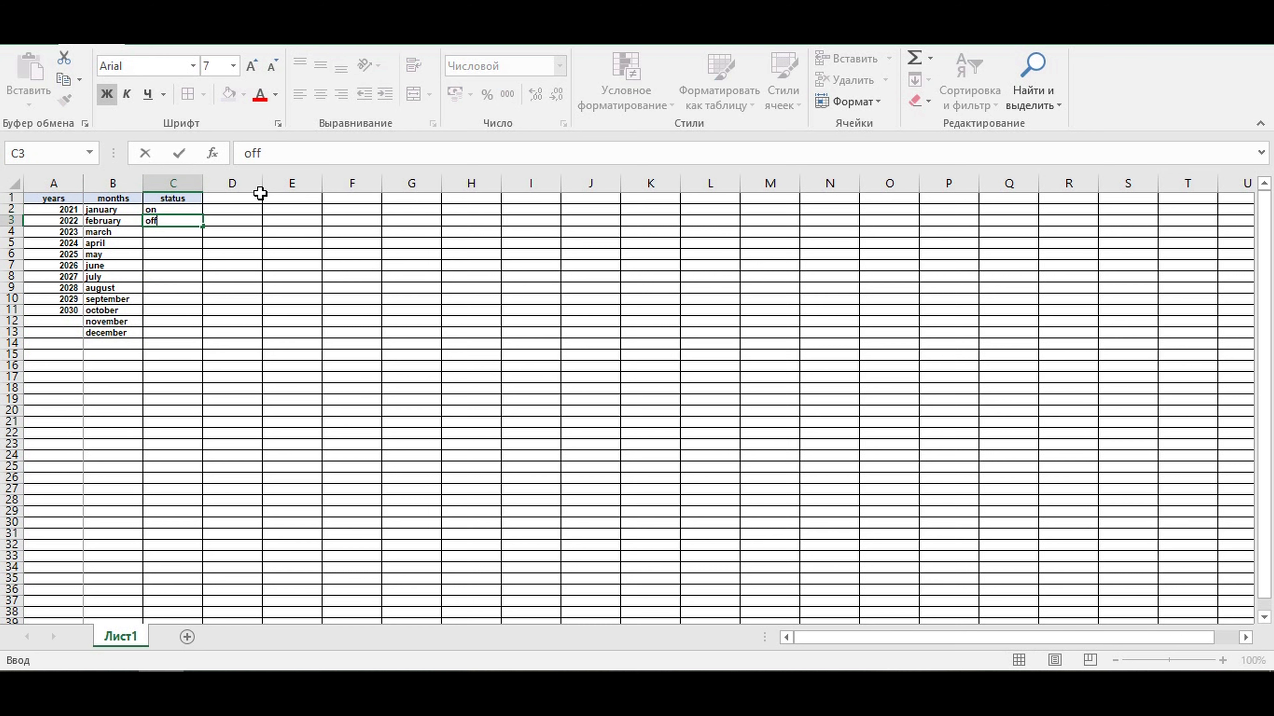
pyautogui.press('Return')
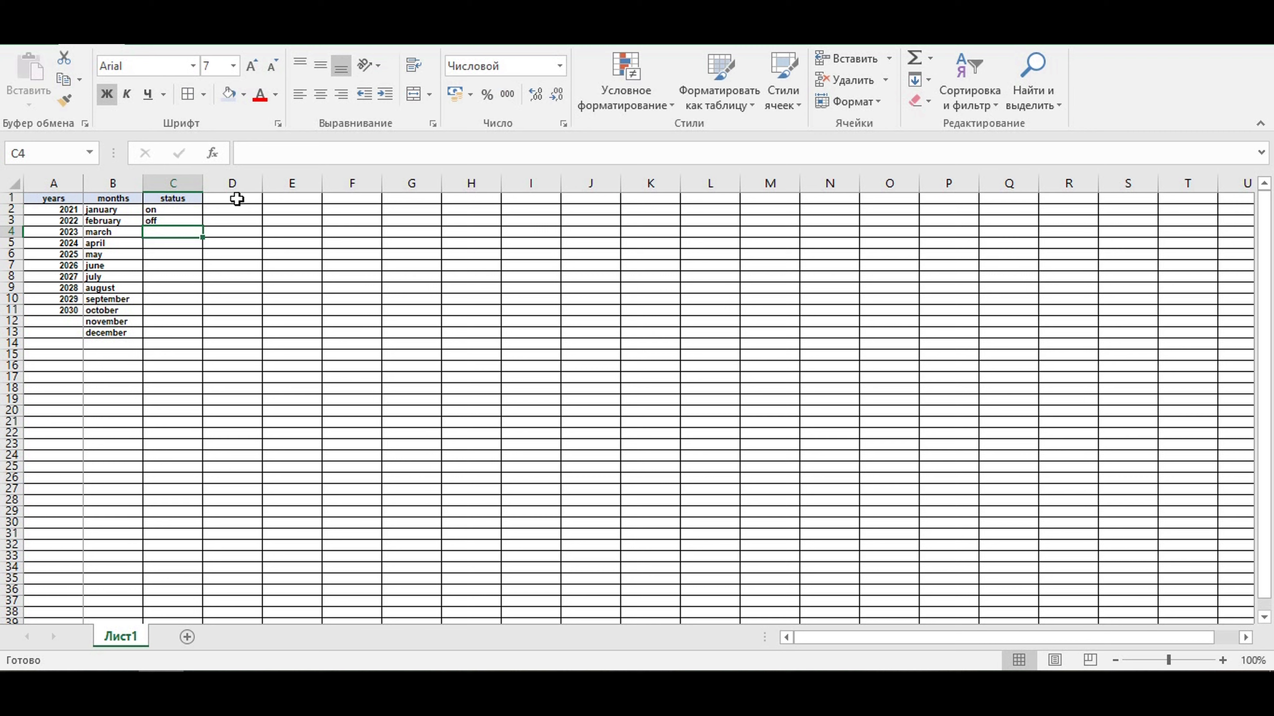
pyautogui.click(167, 210)
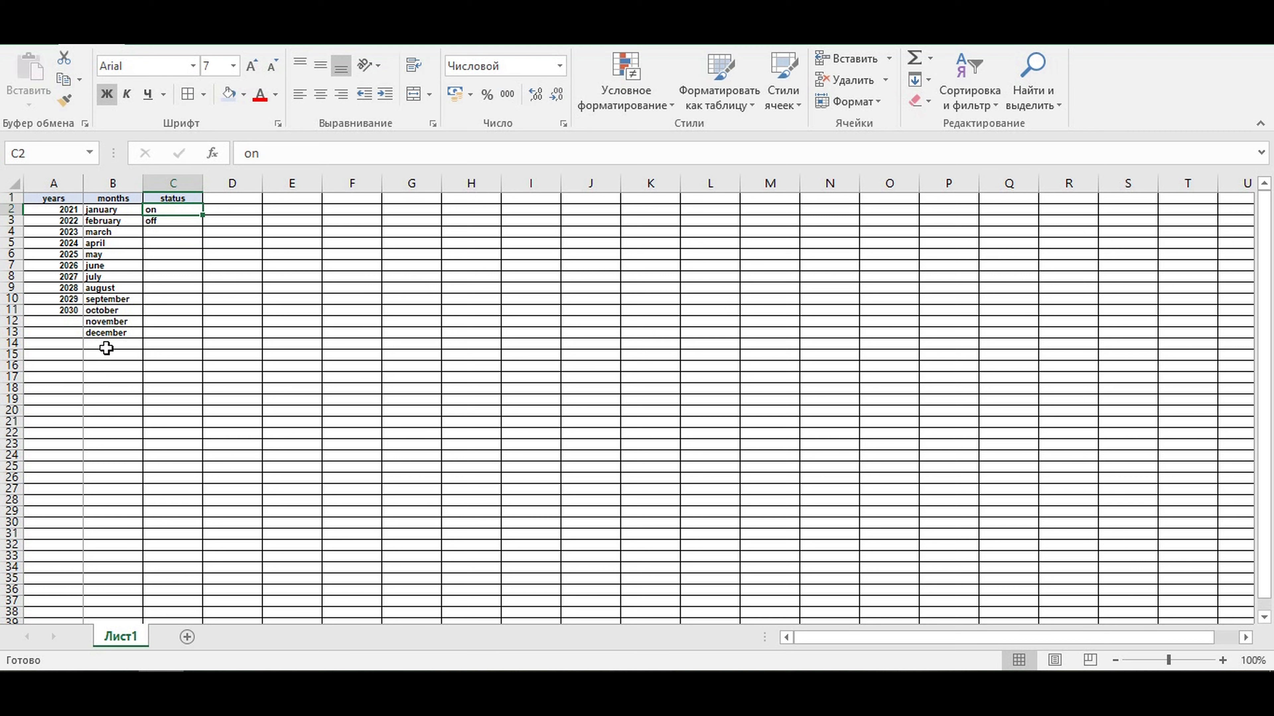
pyautogui.click(11, 343)
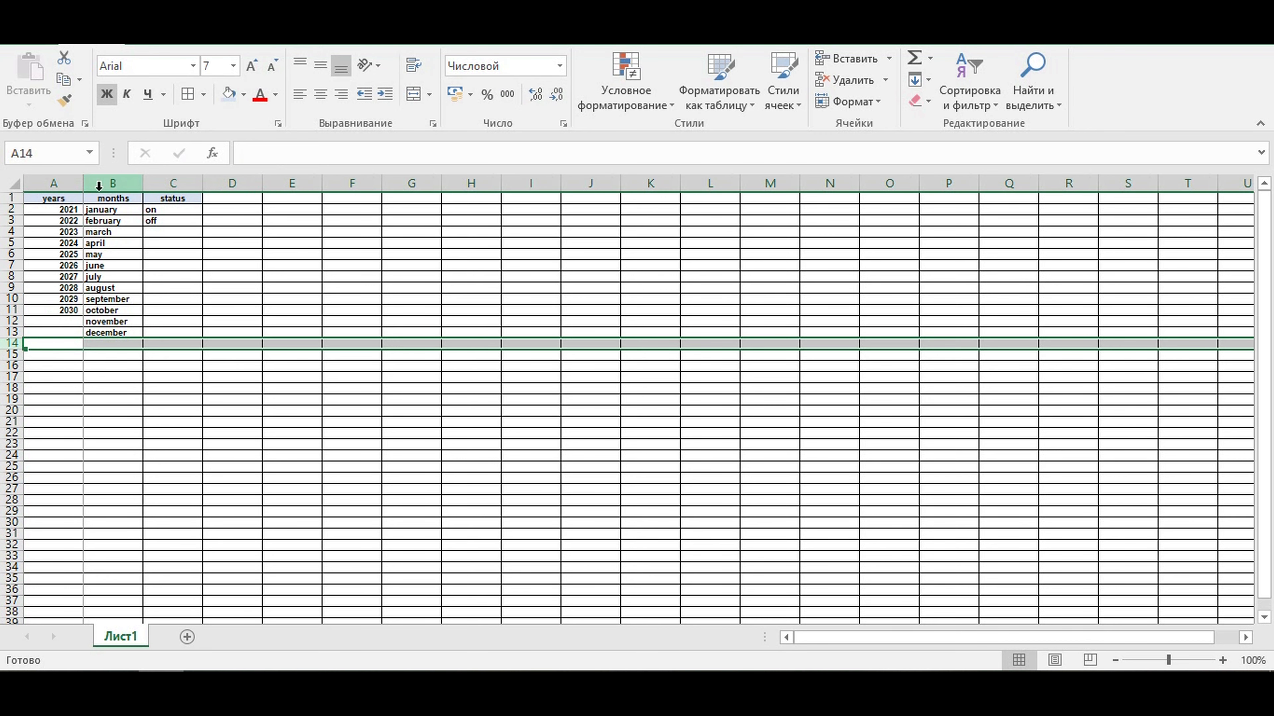
# - Give the 2021 cell A2 a light blue fill and a white font colour
pyautogui.click(54, 211)
pyautogui.click(243, 95)
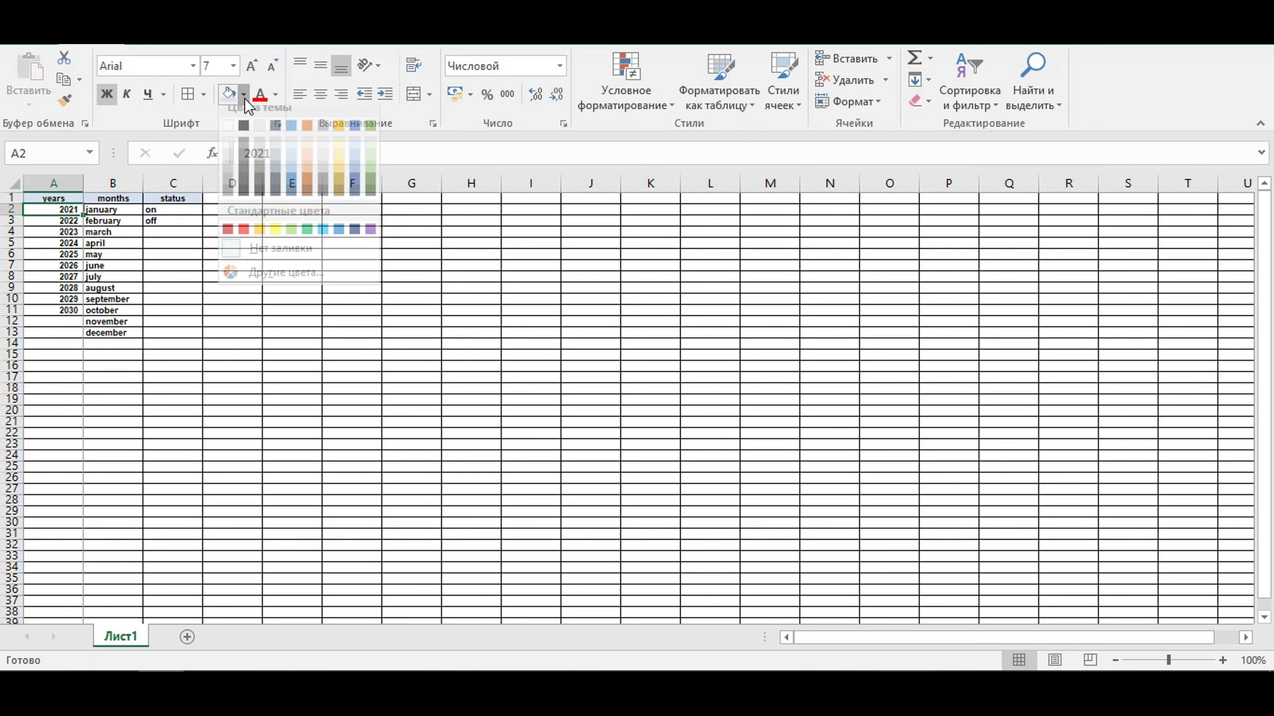
pyautogui.click(323, 239)
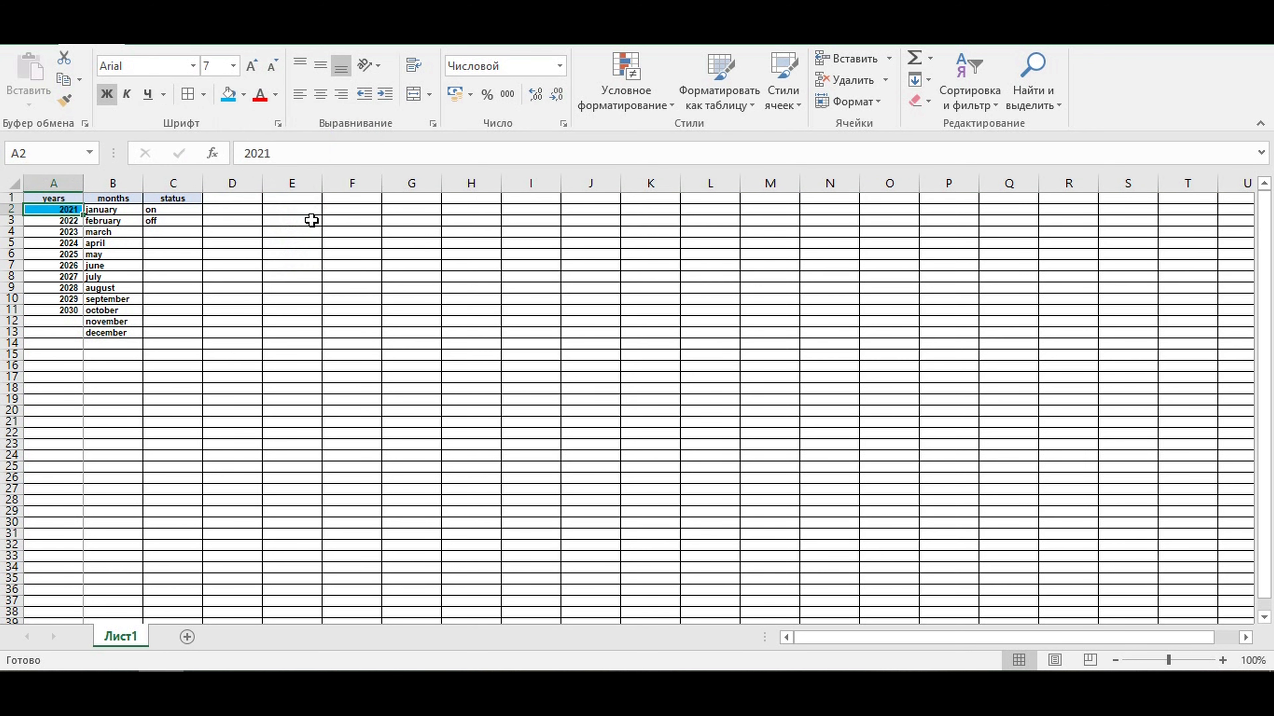
pyautogui.click(276, 94)
pyautogui.click(262, 157)
pyautogui.click(242, 289)
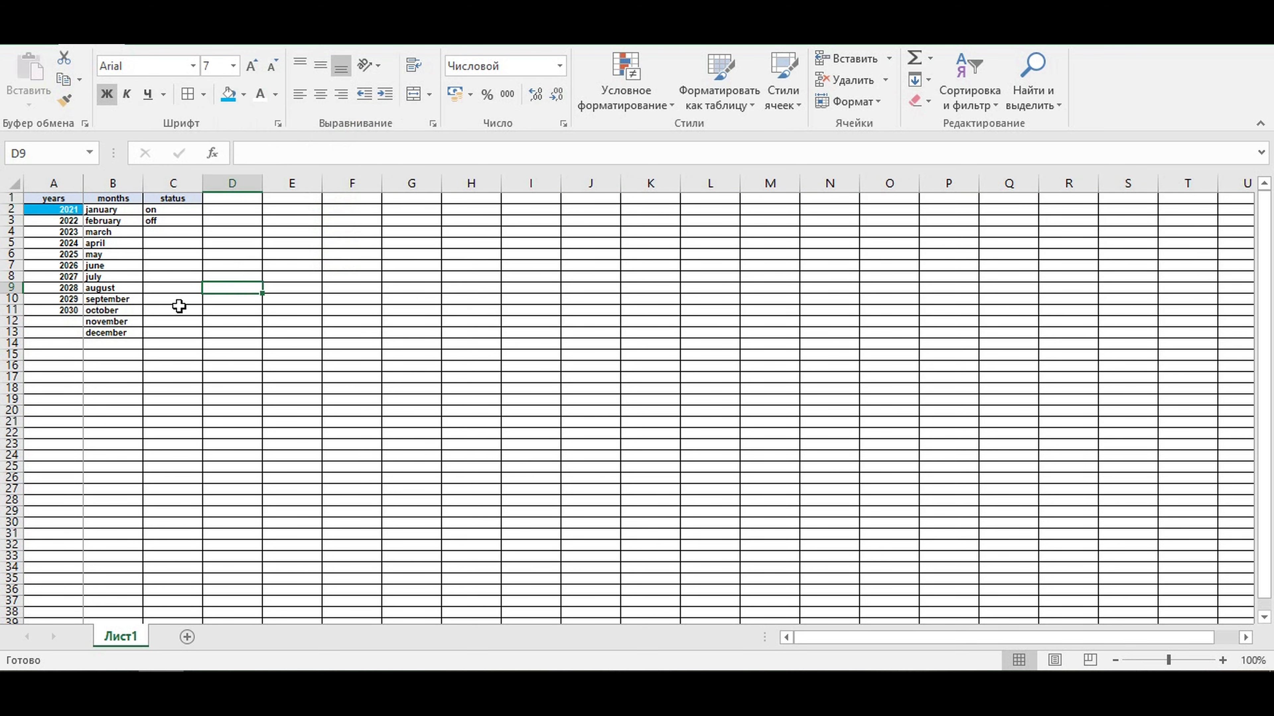
# - Fill the whole of row 14 with black and widen column A
pyautogui.click(11, 343)
pyautogui.click(243, 94)
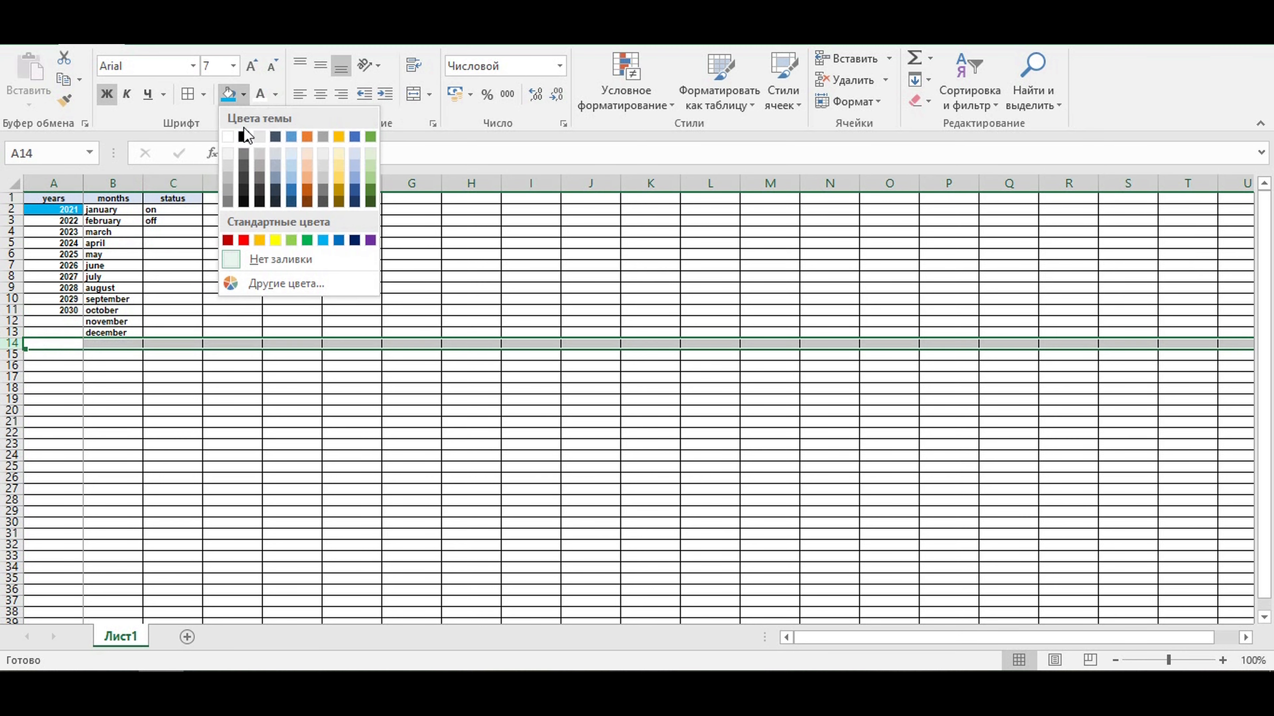
pyautogui.click(245, 136)
pyautogui.click(466, 411)
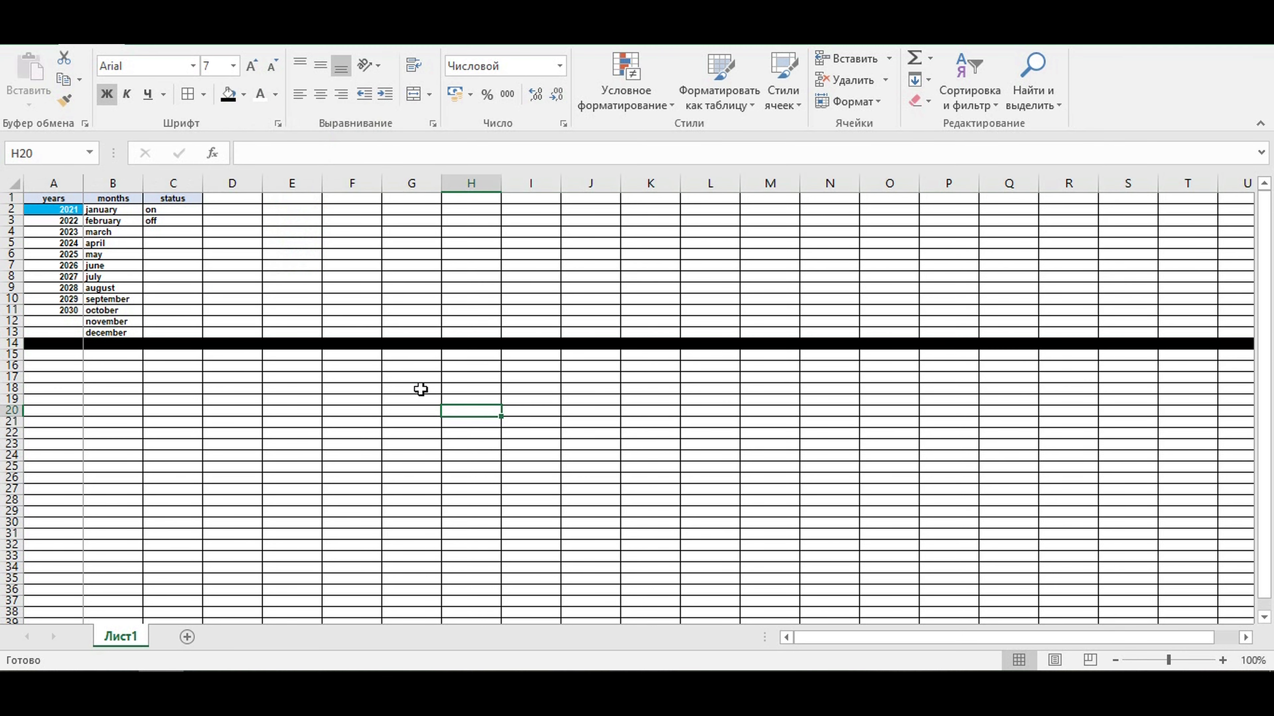
pyautogui.moveTo(83, 183); pyautogui.dragTo(129, 183)
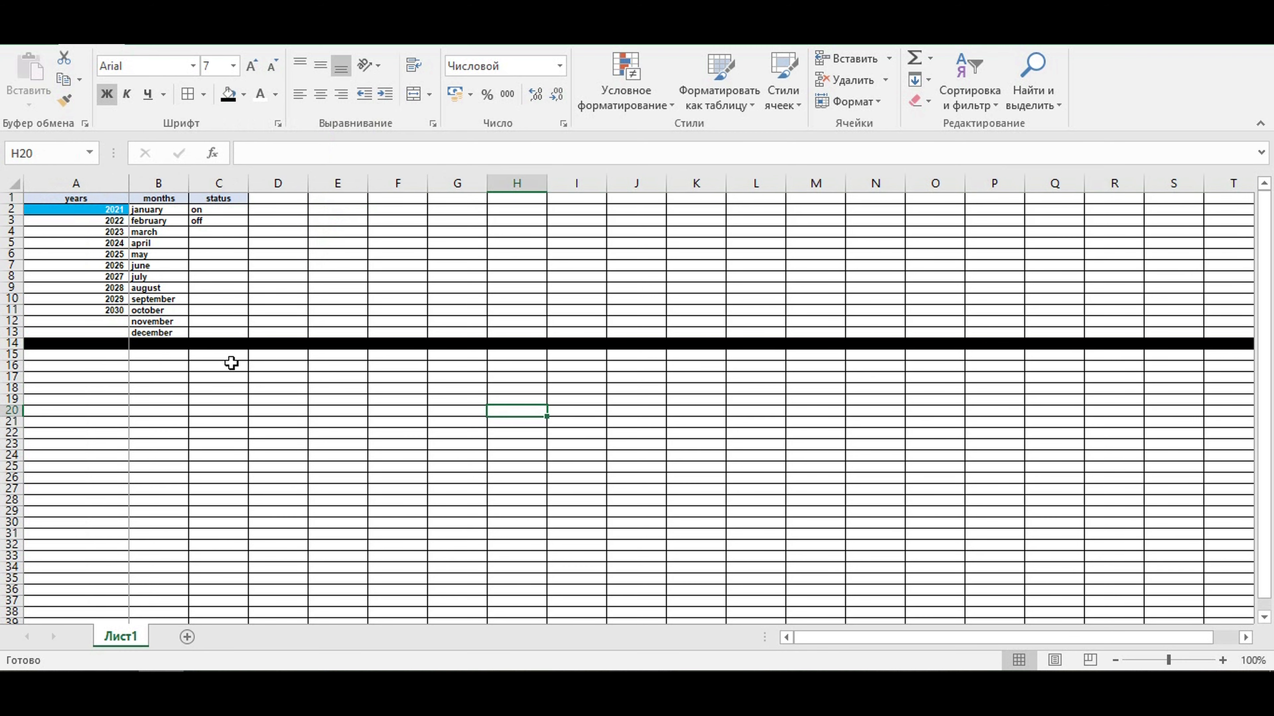
pyautogui.click(245, 399)
# - Link cell B15 to the first year with the formula =A2
pyautogui.click(168, 358)
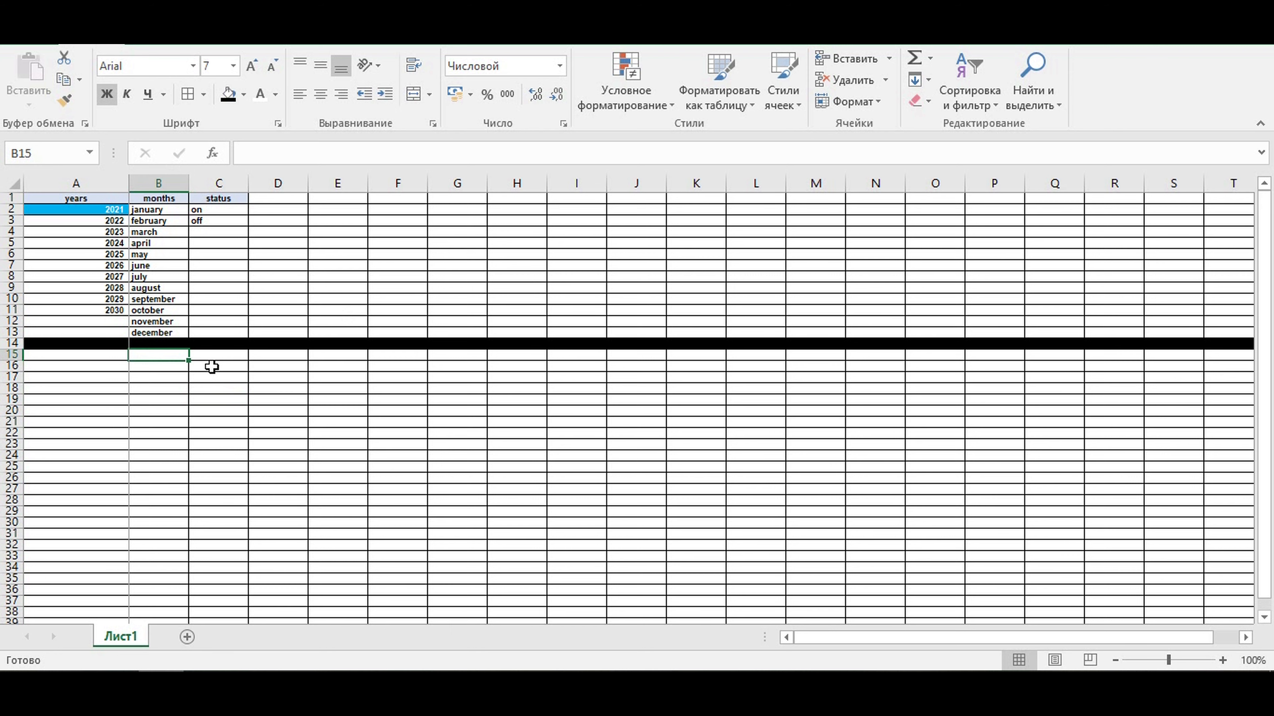
pyautogui.write('=')
pyautogui.click(98, 210)
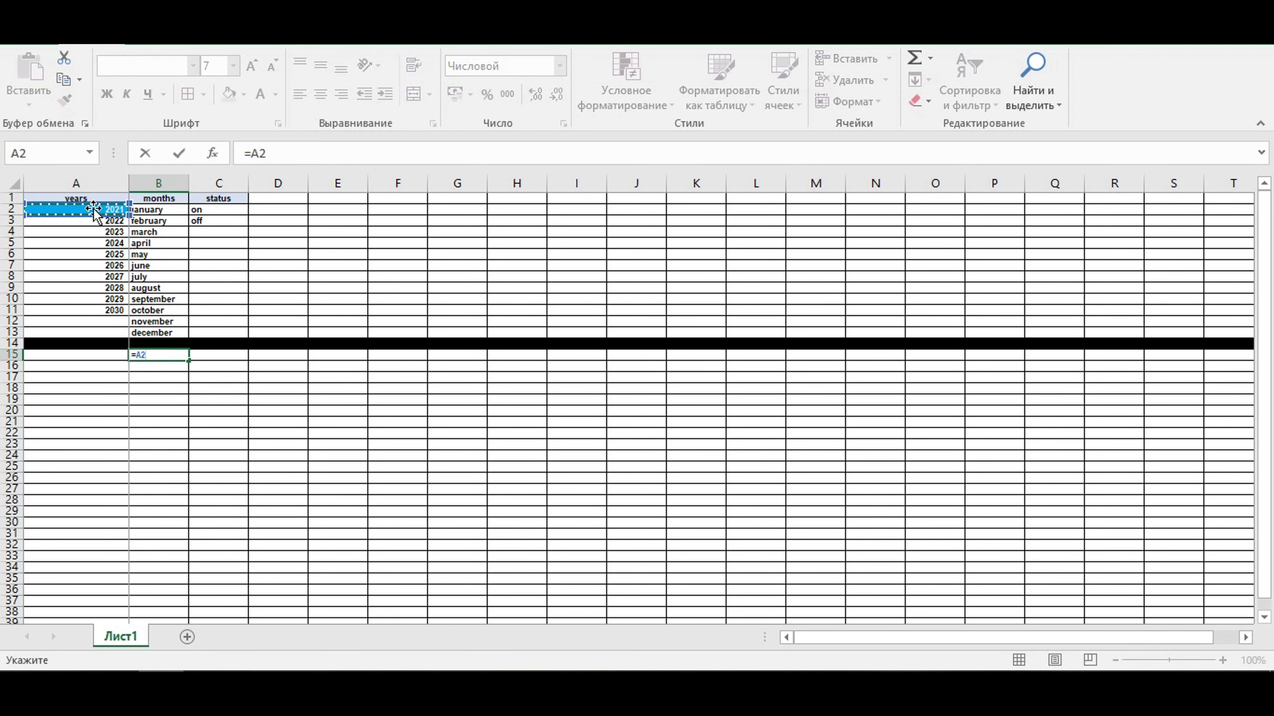
pyautogui.press('Return')
# - Format row 15 as numbers with 0 decimal places and no thousands separator
pyautogui.click(160, 353)
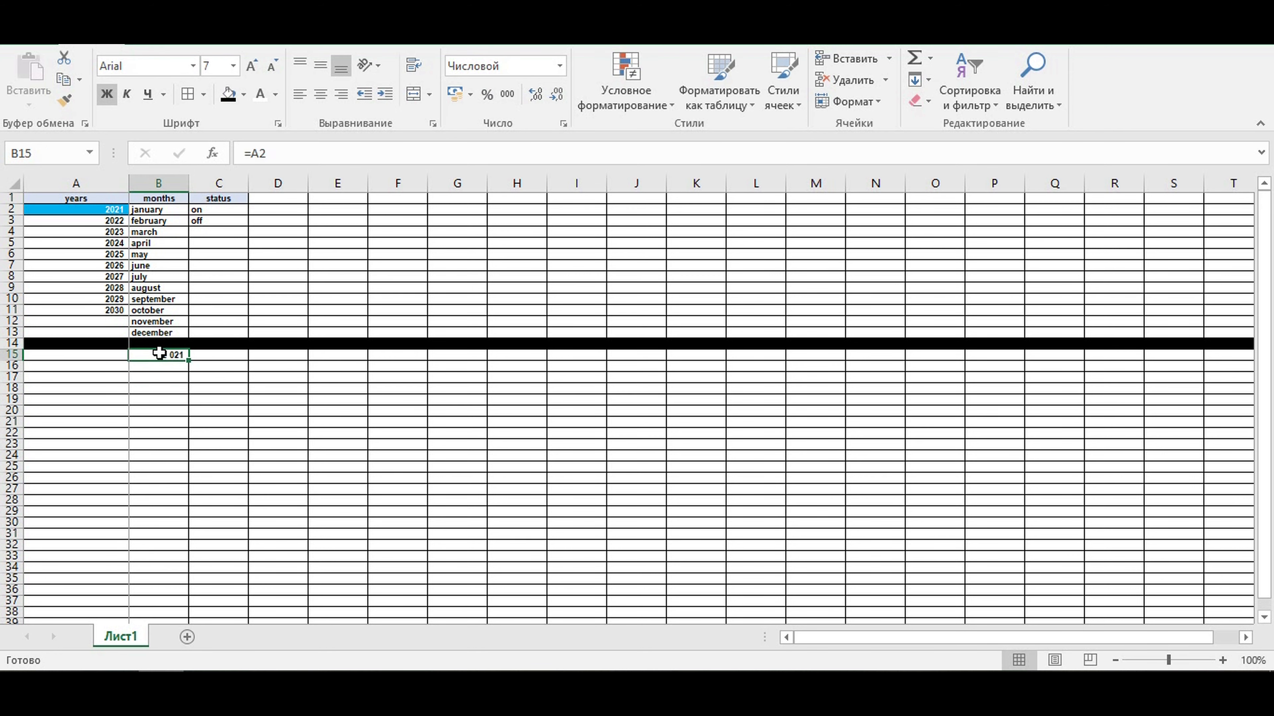
pyautogui.rightClick(160, 353)
pyautogui.press('Escape')
pyautogui.rightClick(6, 354)
pyautogui.press('Escape')
pyautogui.hotkey('ctrl', '1')
pyautogui.click(164, 381)
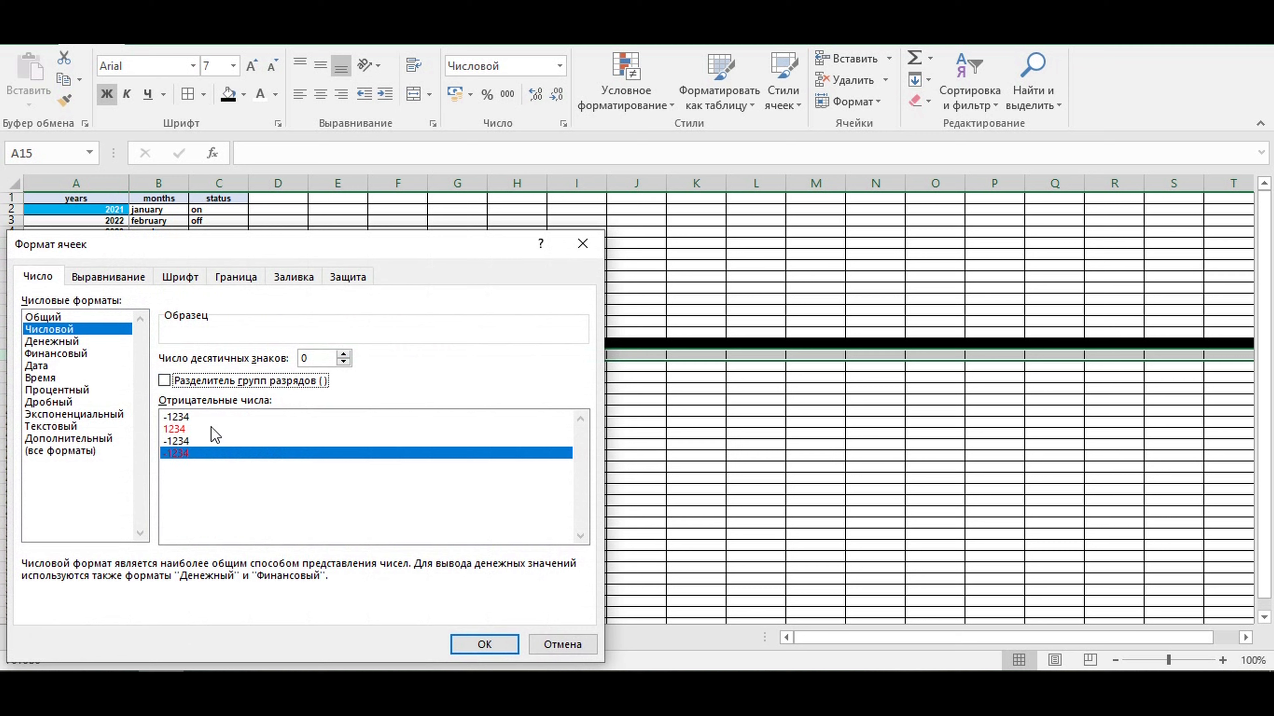
pyautogui.click(484, 645)
pyautogui.click(277, 367)
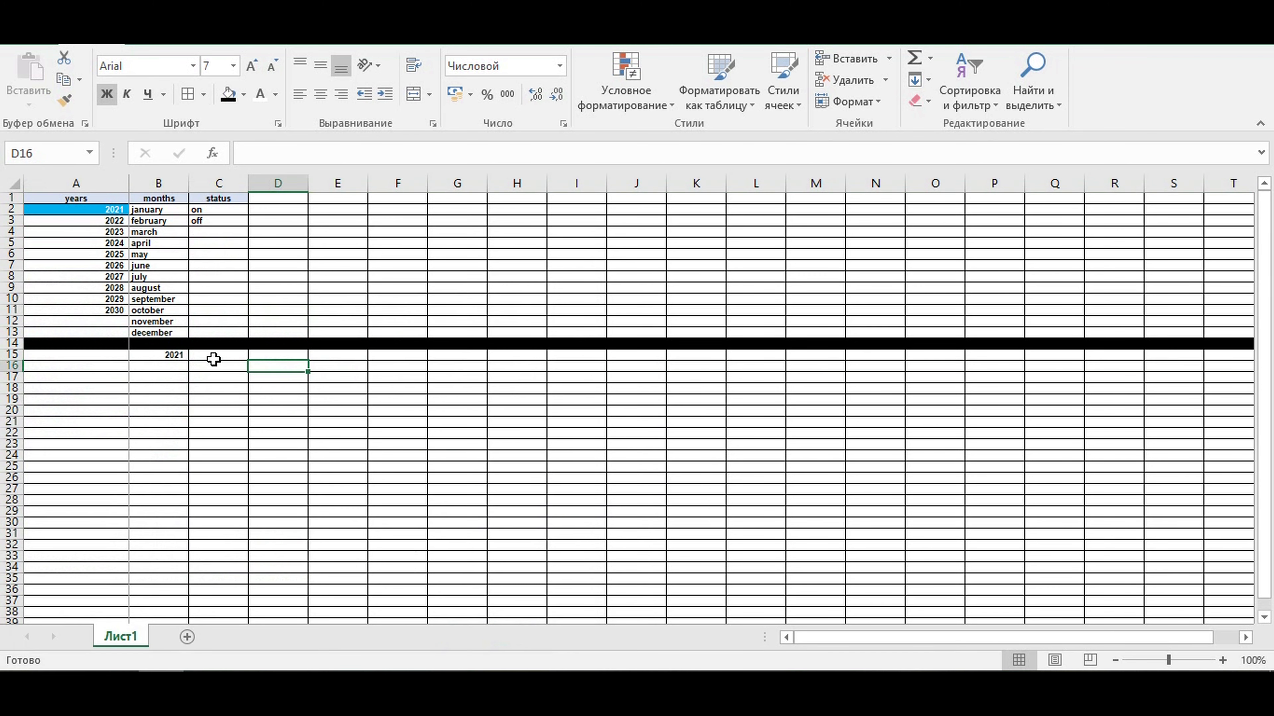
# - Center the year in cell B15 horizontally
pyautogui.click(175, 353)
pyautogui.click(341, 94)
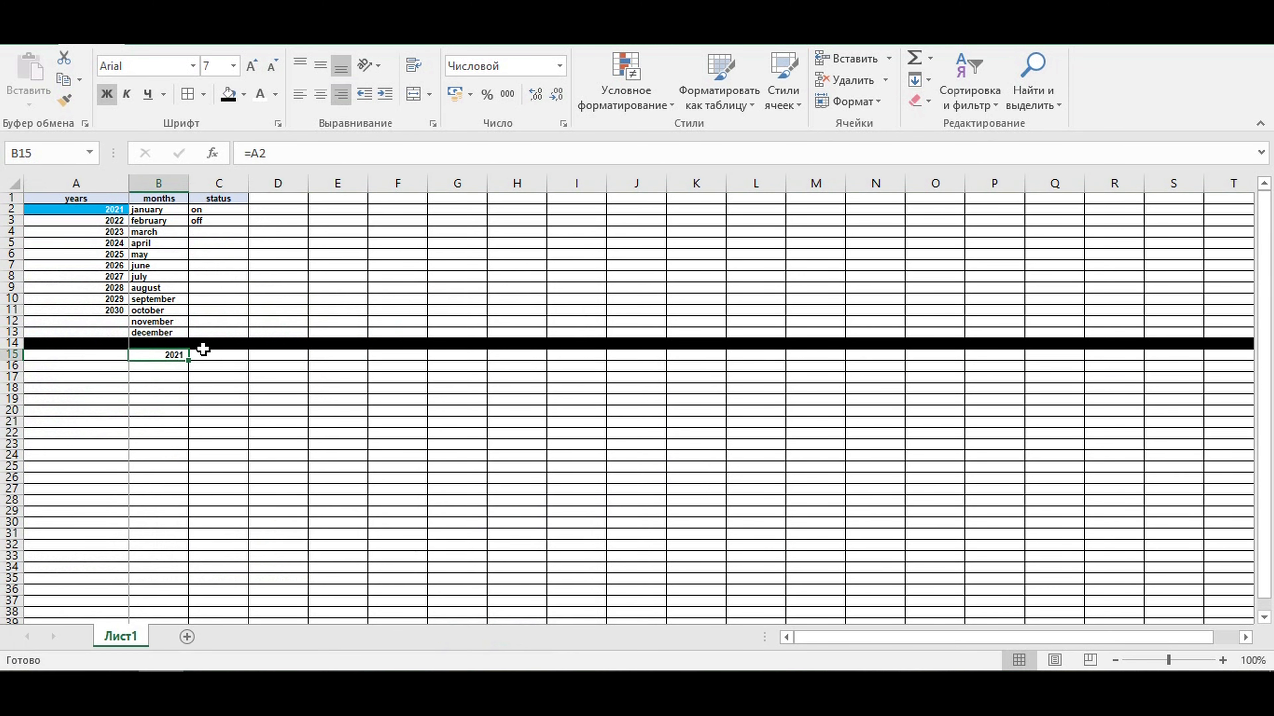
pyautogui.click(321, 94)
# - Enter the formula =B15 in cell C15 to repeat the year
pyautogui.click(226, 354)
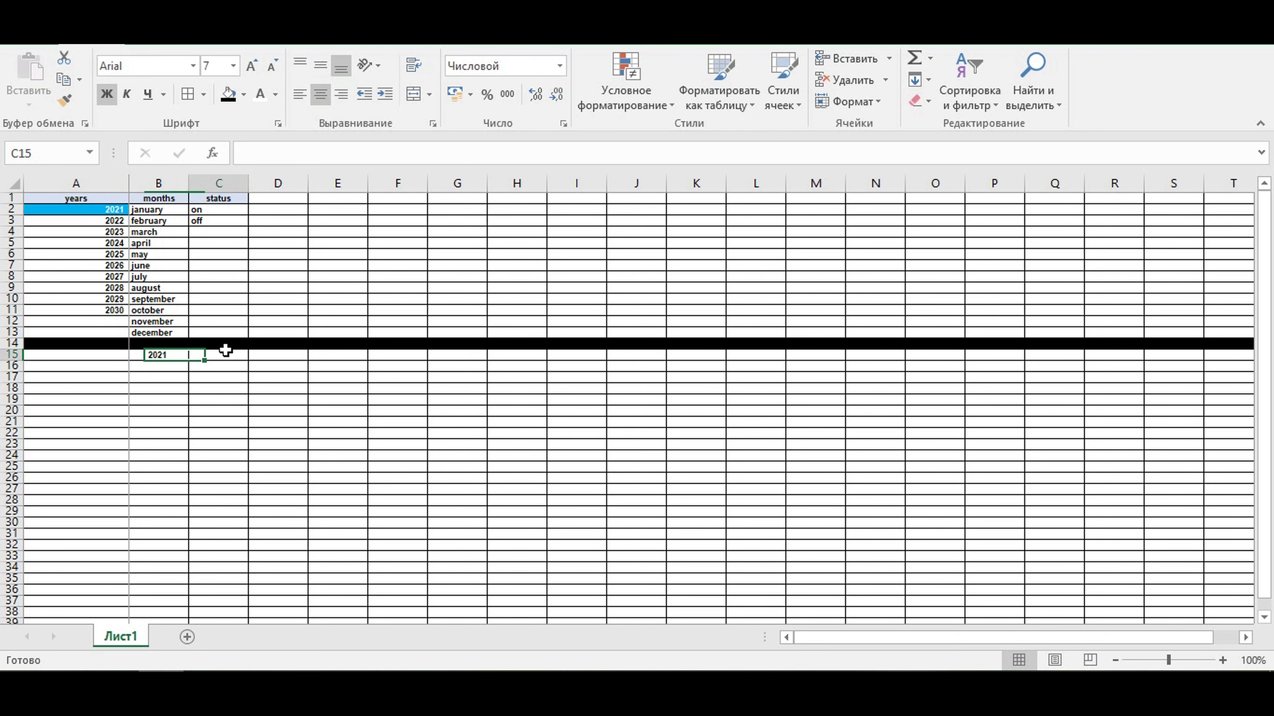
pyautogui.write('=')
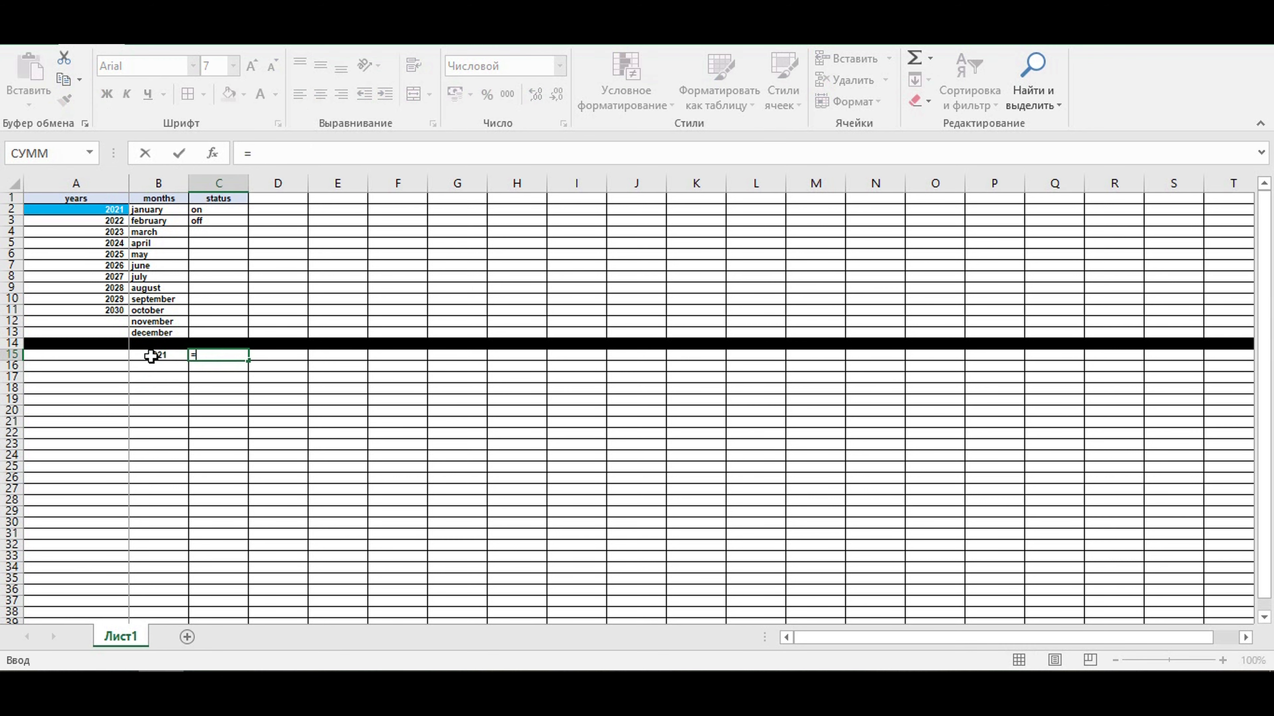
pyautogui.click(151, 356)
pyautogui.write('+')
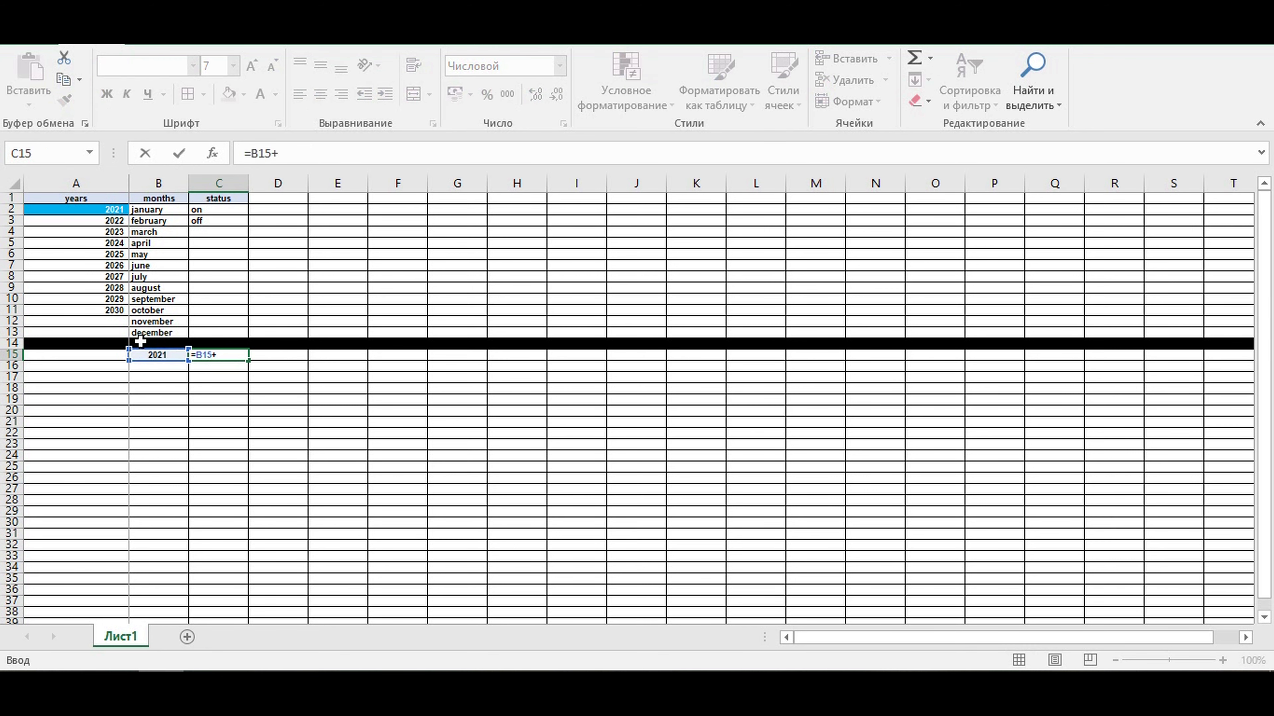
pyautogui.press('Return')
# - Center cell C15 and fill its formula across row 15 to M15
pyautogui.click(209, 357)
pyautogui.click(321, 94)
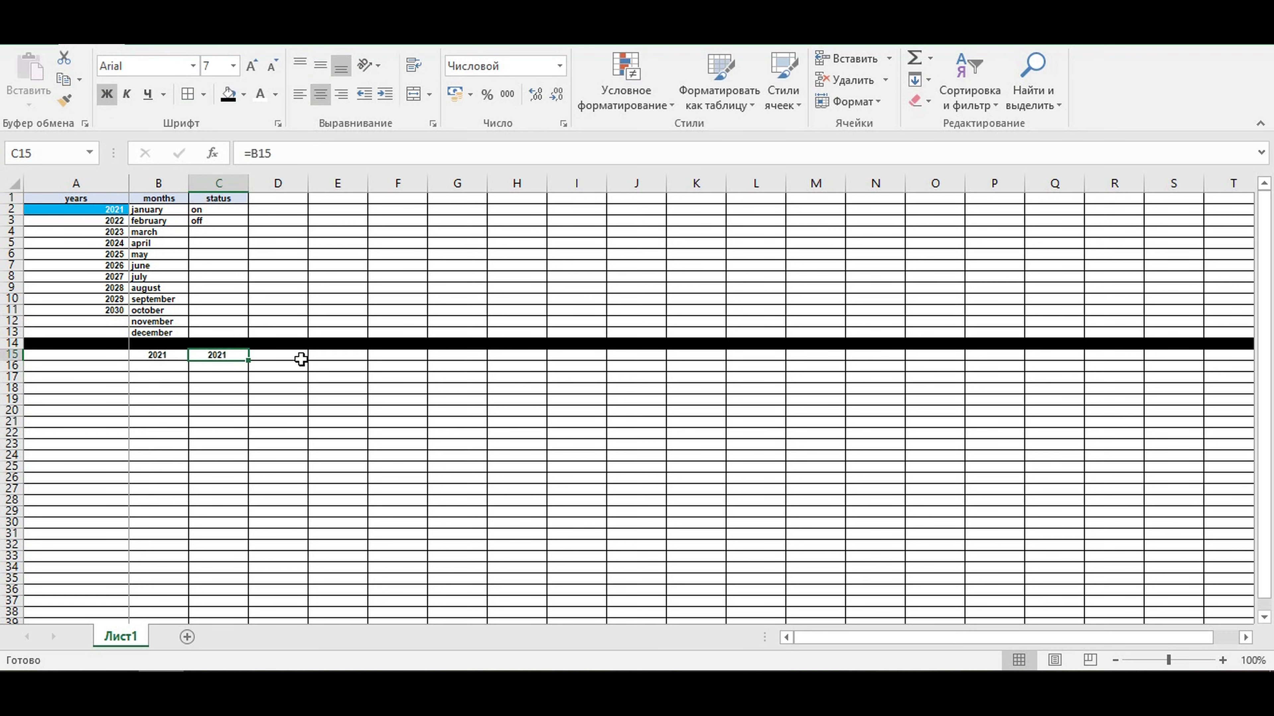
pyautogui.moveTo(253, 360); pyautogui.dragTo(825, 373)
pyautogui.click(813, 416)
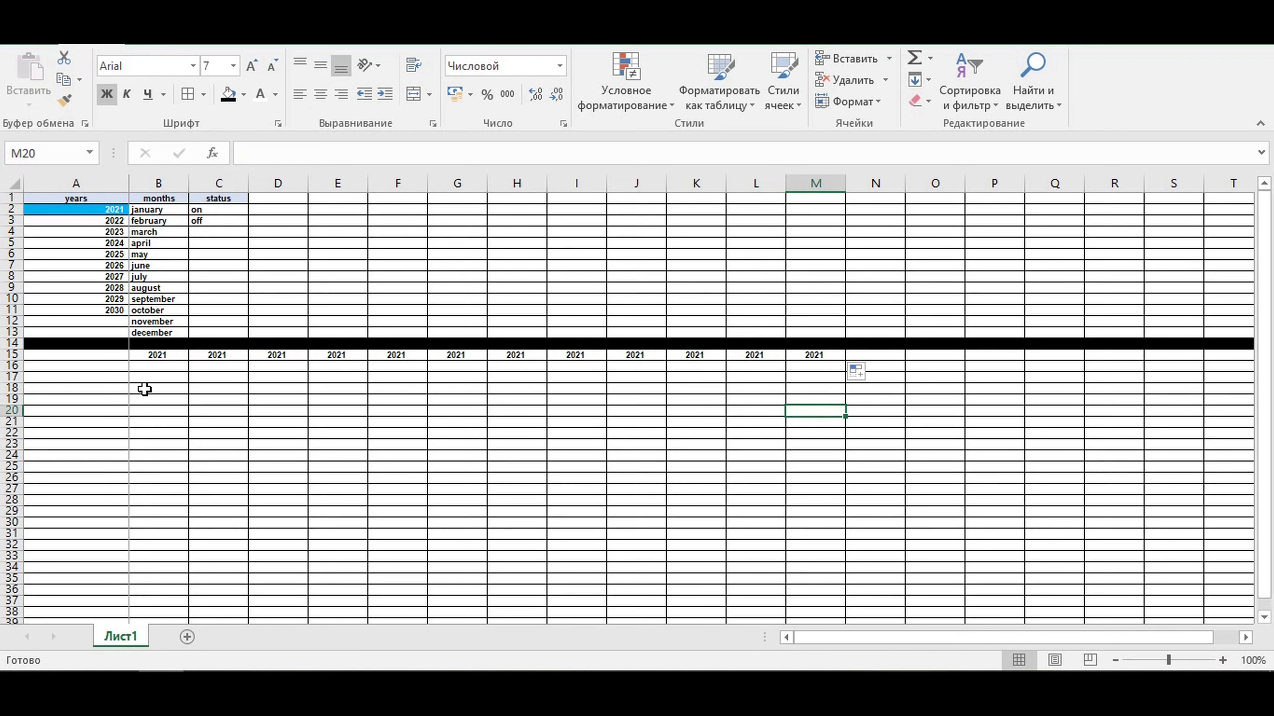
# - Link cell B16 to the first month with the formula =B2
pyautogui.click(154, 365)
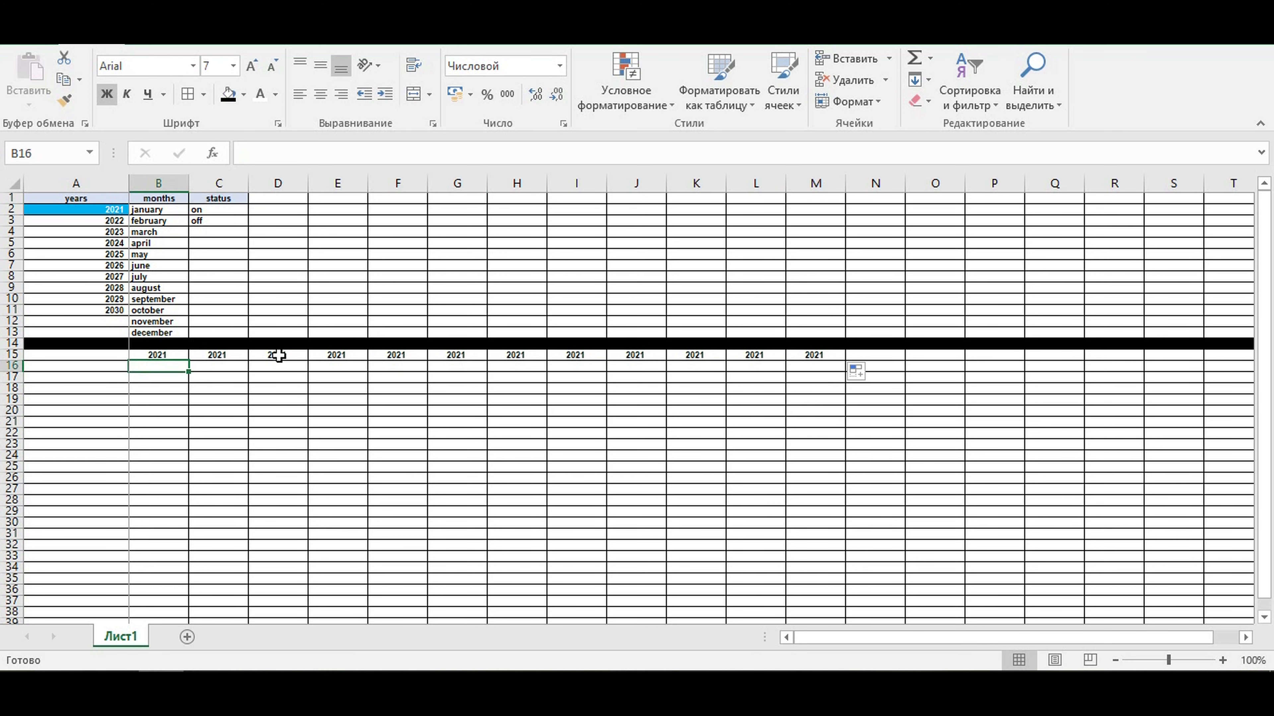
pyautogui.write('=')
pyautogui.click(143, 210)
pyautogui.press('Return')
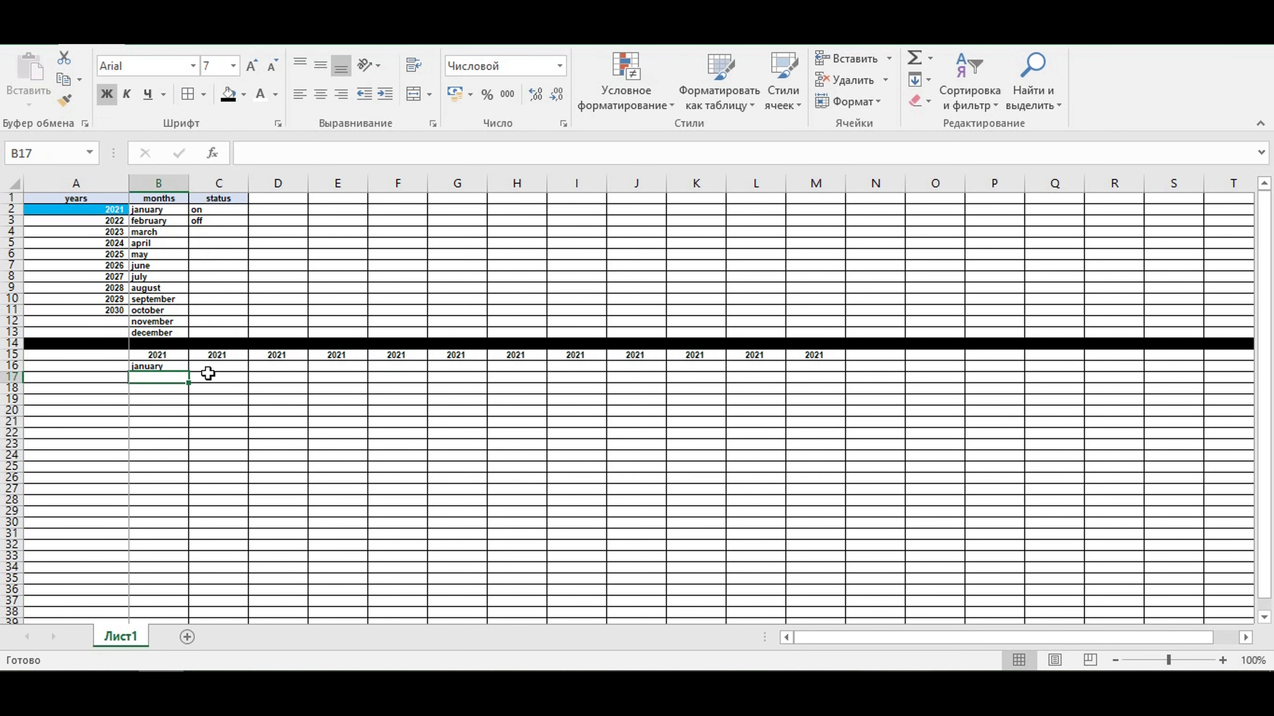
# - Center cell B16 and fill its month formula down to B26
pyautogui.click(157, 365)
pyautogui.click(320, 94)
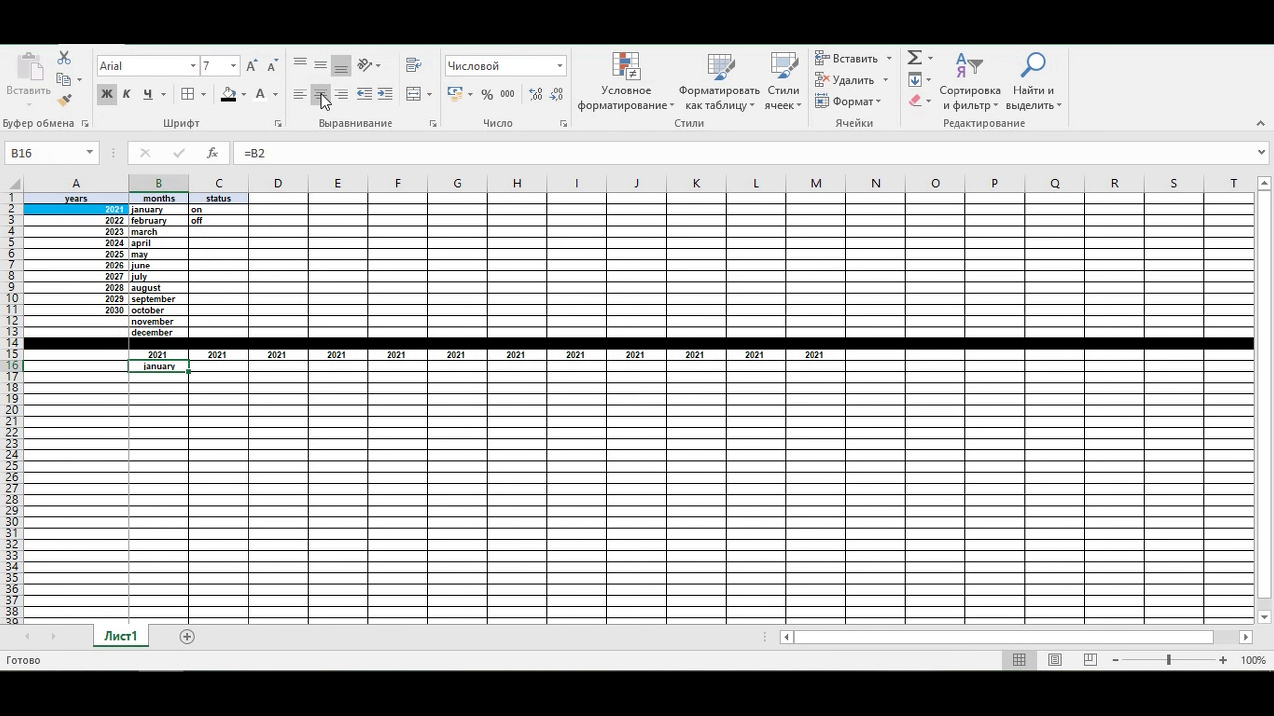
pyautogui.moveTo(189, 372); pyautogui.dragTo(188, 483)
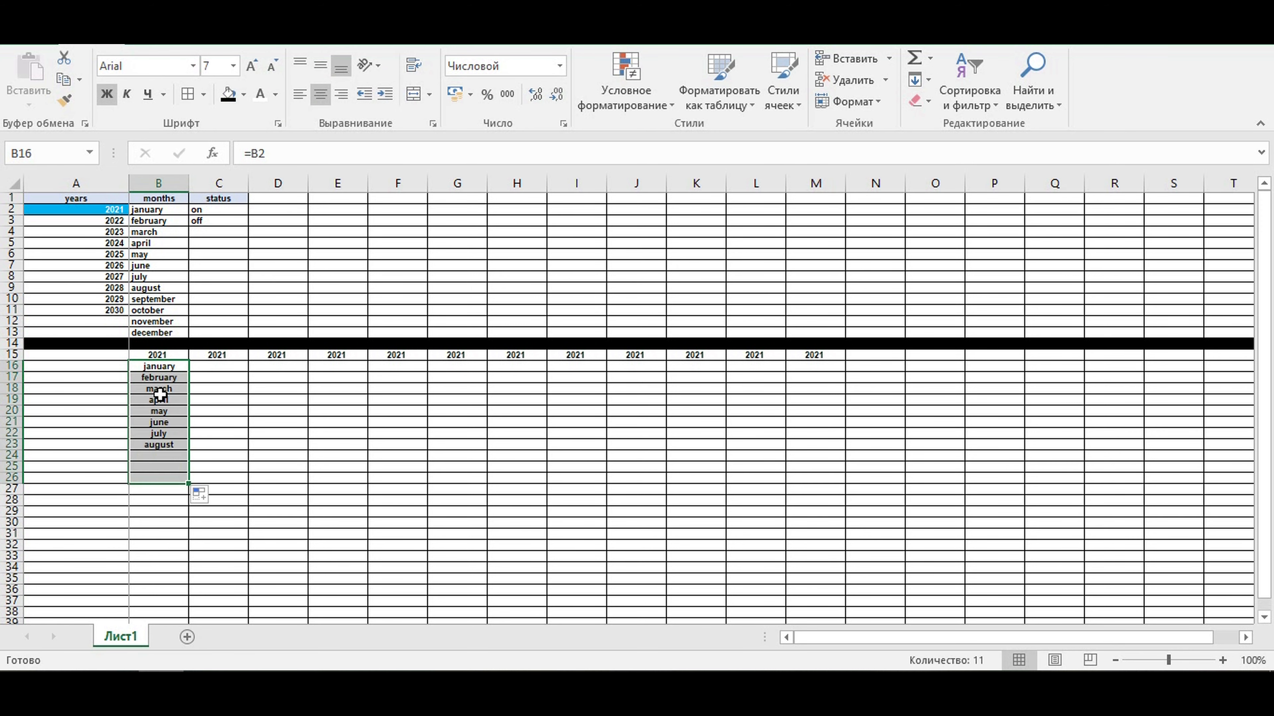
# - Extend the month formulas down to B27, then move the february–december cells B17:B27 so they start at C16
pyautogui.moveTo(188, 483); pyautogui.dragTo(188, 494)
pyautogui.moveTo(156, 378); pyautogui.dragTo(160, 492)
pyautogui.hotkey('ctrl', 'c')
pyautogui.click(221, 366)
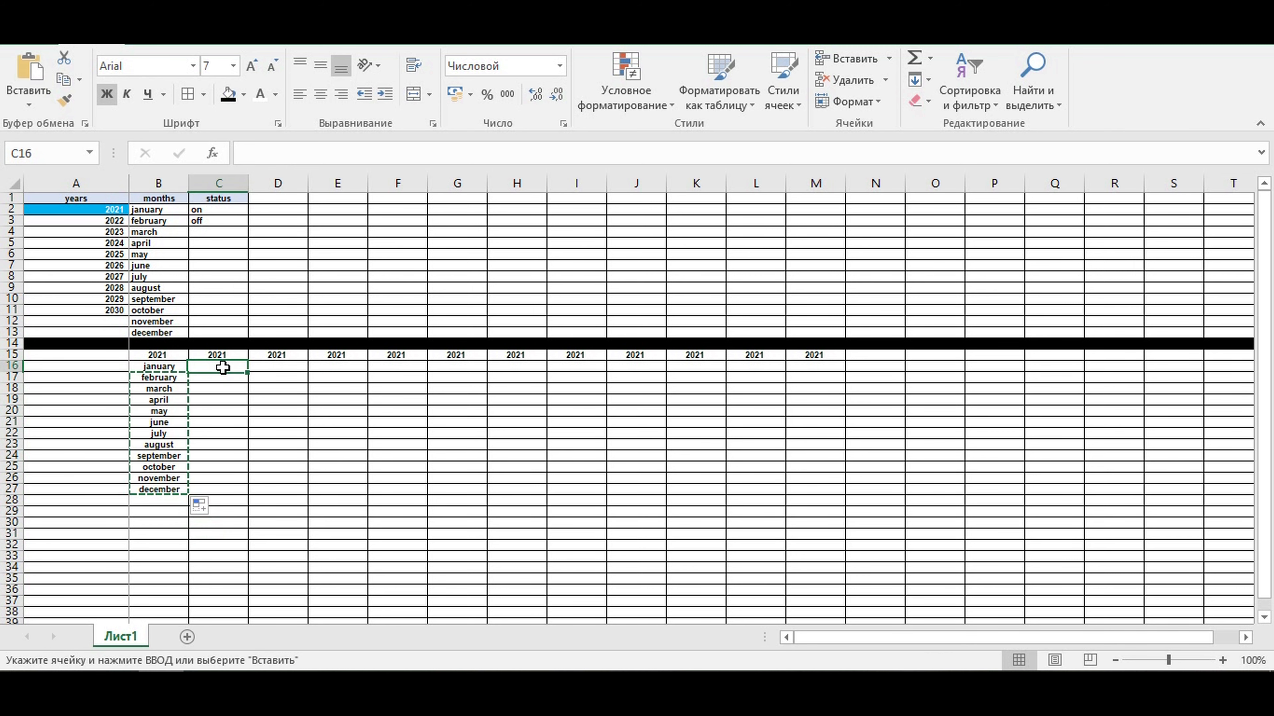
pyautogui.hotkey('ctrl', 'v')
# - Move the march–december cells to start at D16, then the april–december cells below it to start at E16
pyautogui.moveTo(219, 377); pyautogui.dragTo(219, 478)
pyautogui.hotkey('ctrl', 'c')
pyautogui.click(272, 368)
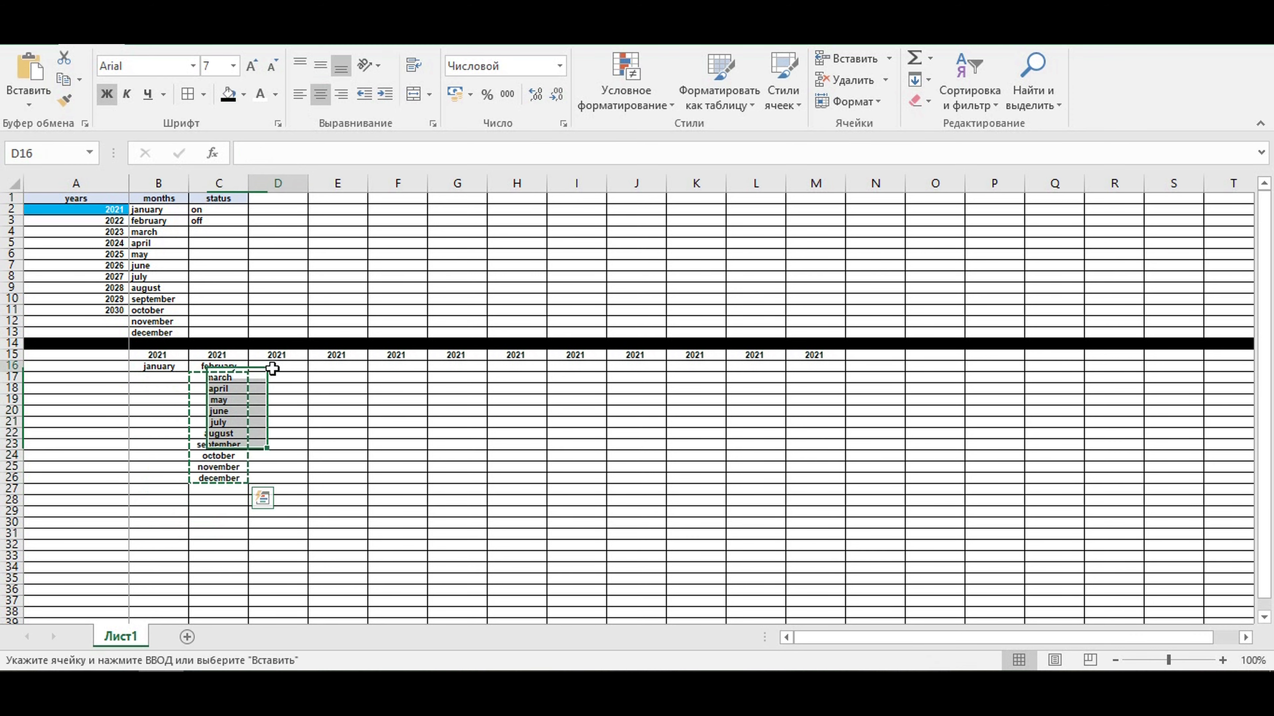
pyautogui.hotkey('ctrl', 'v')
pyautogui.click(273, 377)
pyautogui.moveTo(272, 377); pyautogui.dragTo(279, 470)
pyautogui.hotkey('ctrl', 'x')
pyautogui.click(330, 366)
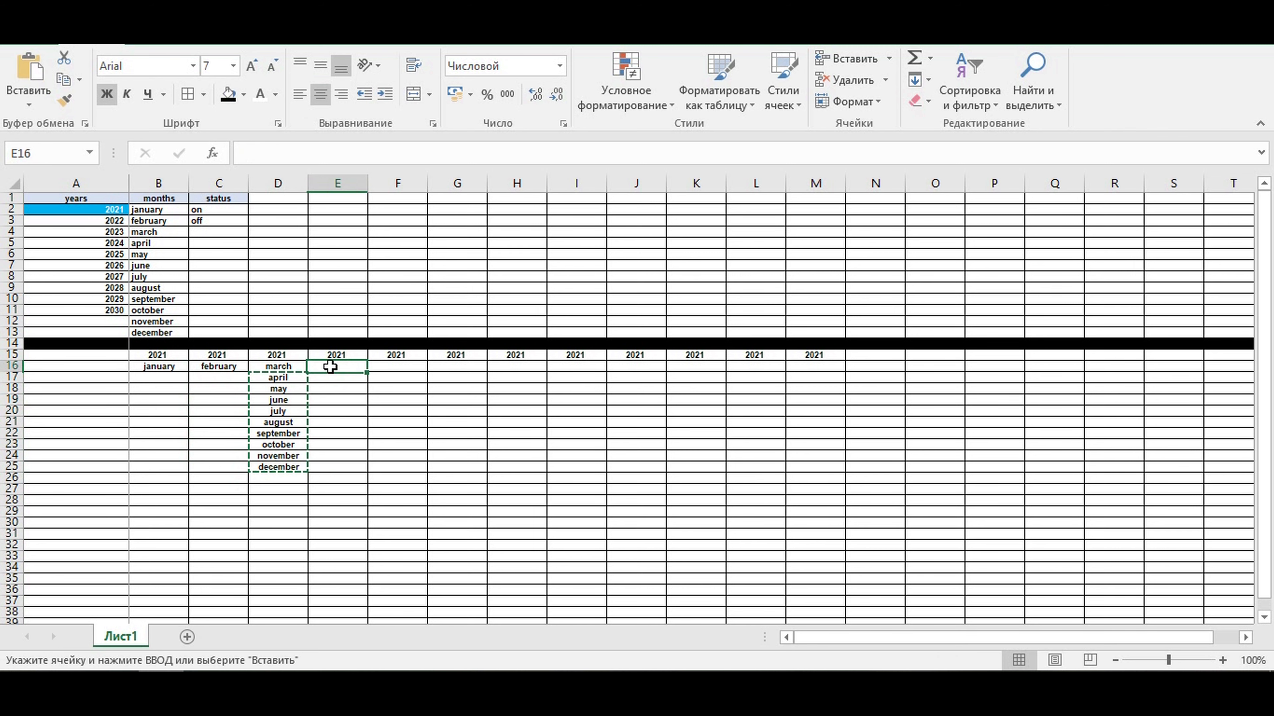
pyautogui.hotkey('ctrl', 'v')
# - Move the may–december cells to start at F16, then the june–december cells to start at G16
pyautogui.moveTo(332, 377); pyautogui.dragTo(329, 459)
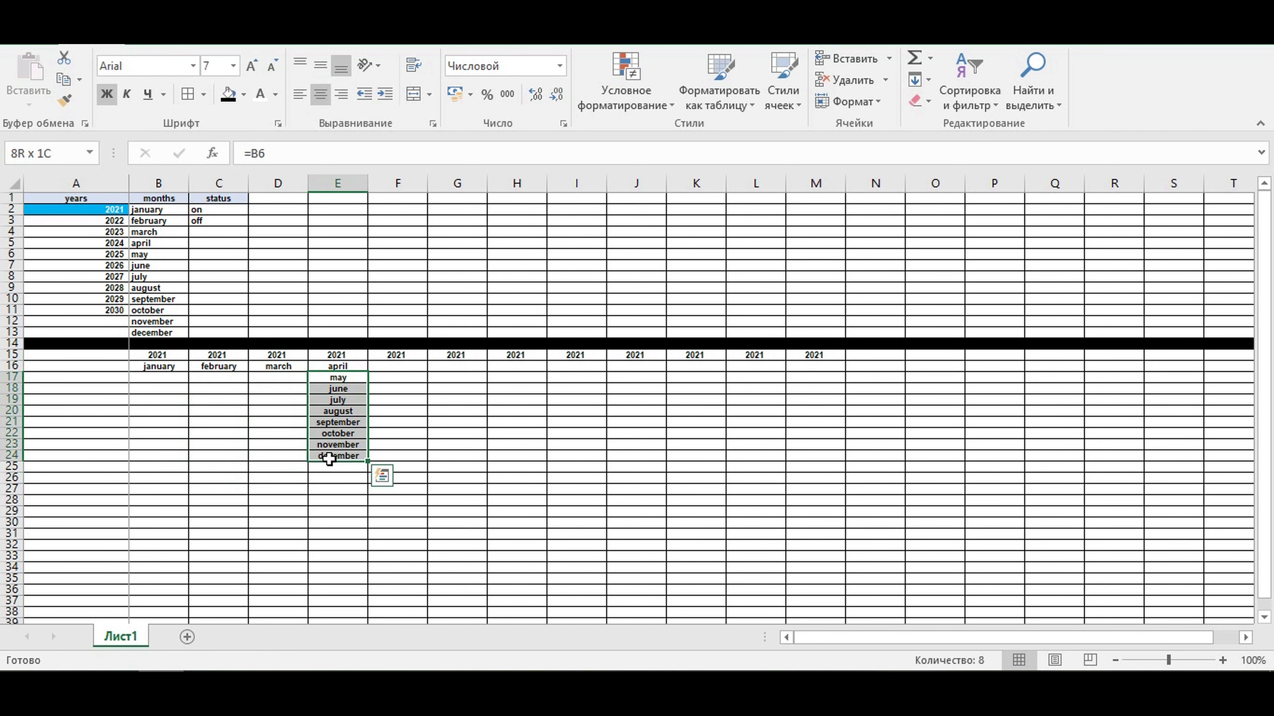
pyautogui.hotkey('ctrl', 'x')
pyautogui.click(384, 365)
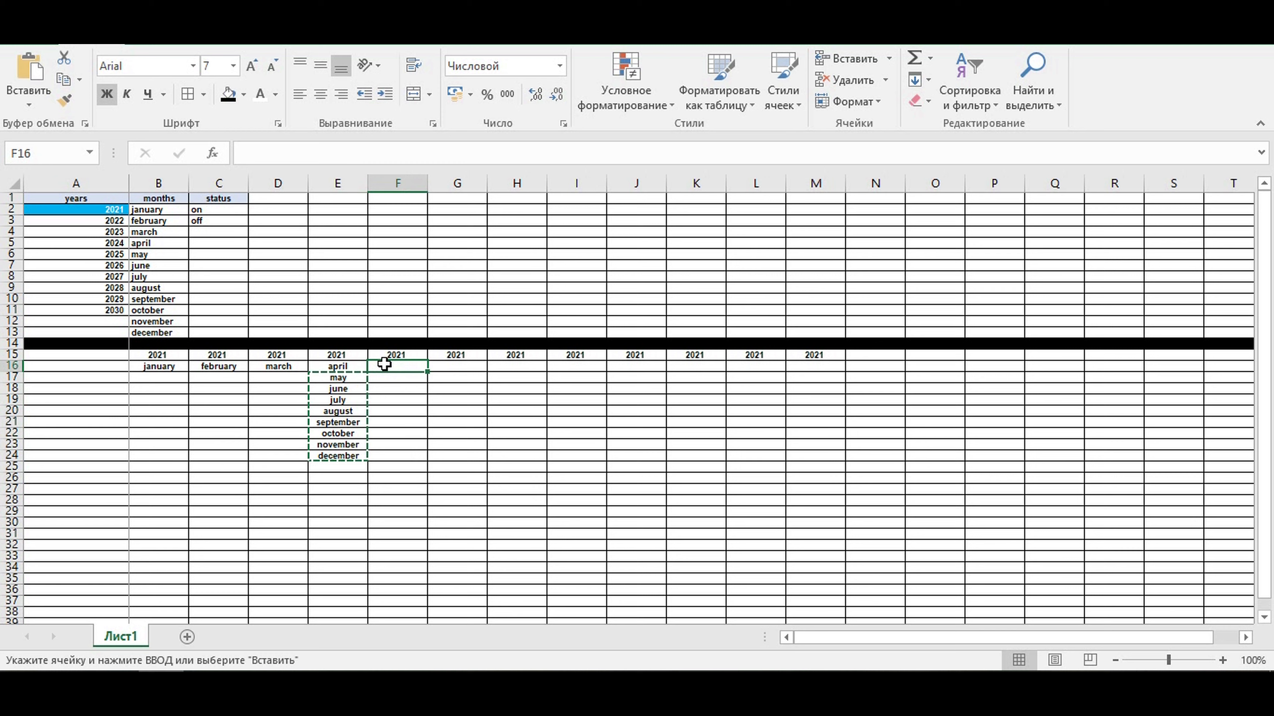
pyautogui.hotkey('ctrl', 'v')
pyautogui.moveTo(401, 375); pyautogui.dragTo(401, 440)
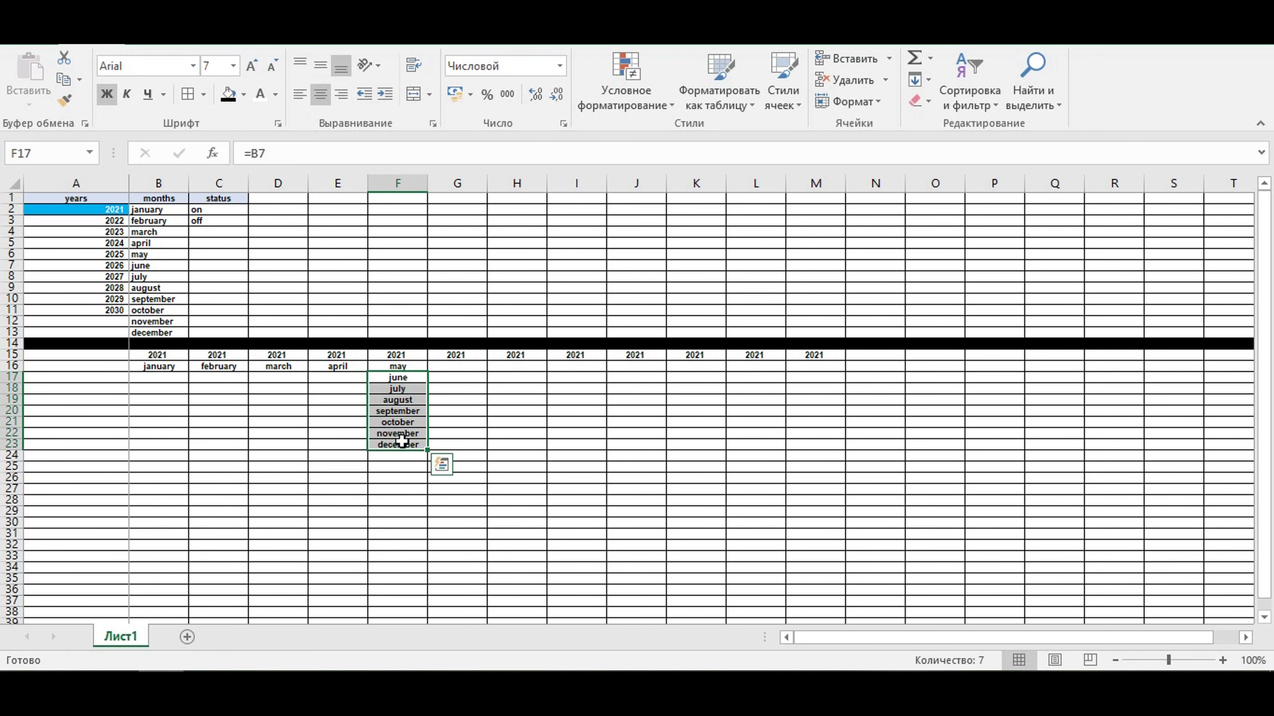
pyautogui.hotkey('ctrl', 'x')
pyautogui.click(454, 365)
pyautogui.hotkey('ctrl', 'v')
# - Move the july–december cells to start at H16, then the august–december cells to start at I16
pyautogui.moveTo(455, 379); pyautogui.dragTo(454, 435)
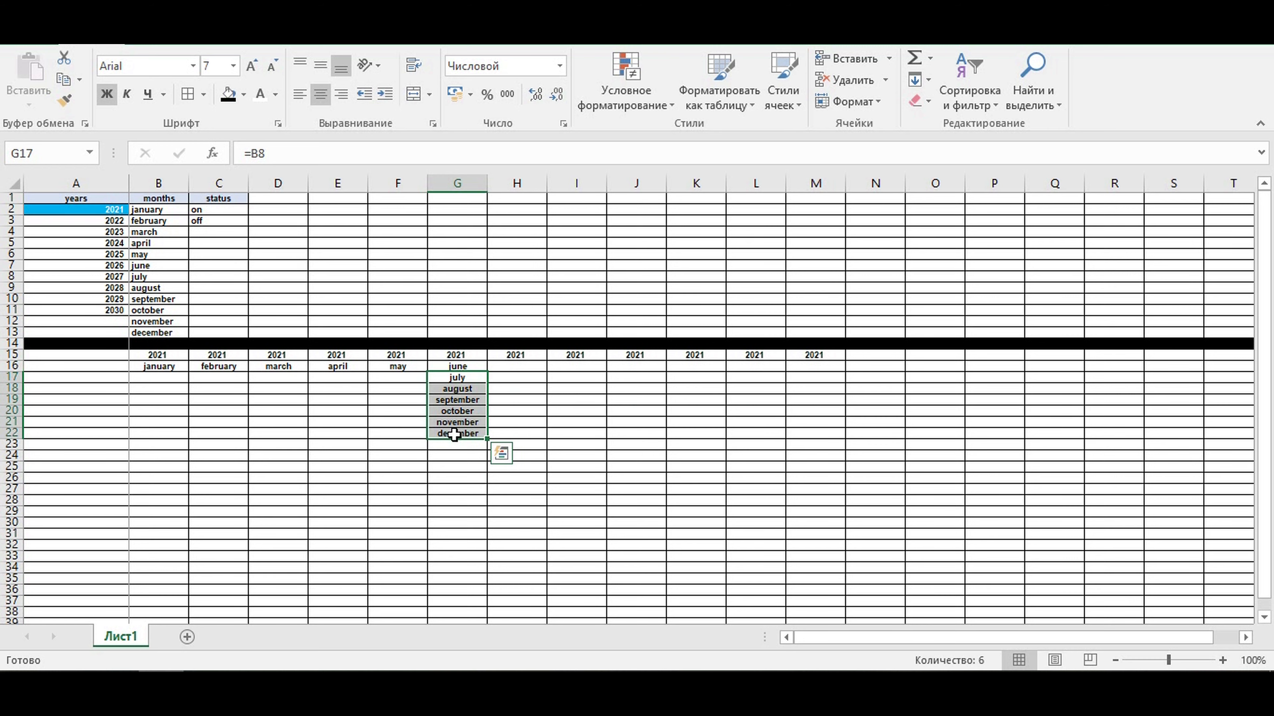
pyautogui.hotkey('ctrl', 'x')
pyautogui.click(515, 365)
pyautogui.hotkey('ctrl', 'v')
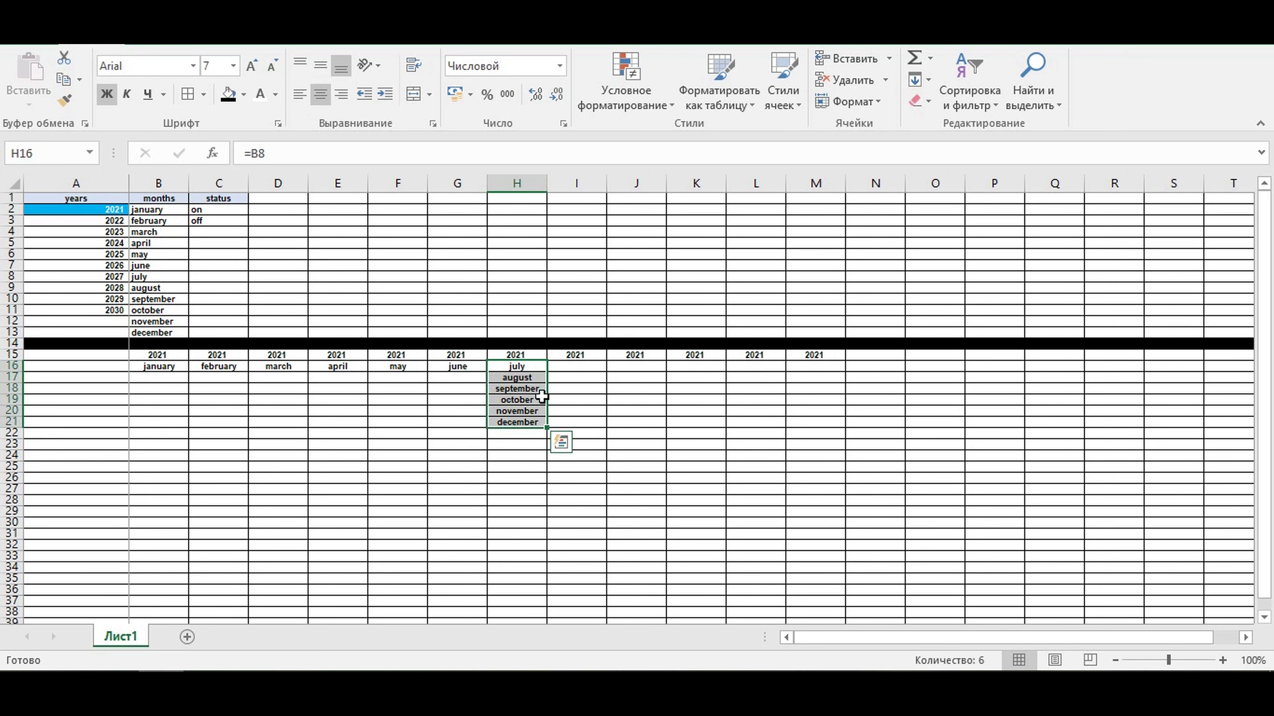
pyautogui.moveTo(517, 377); pyautogui.dragTo(522, 422)
pyautogui.hotkey('ctrl', 'x')
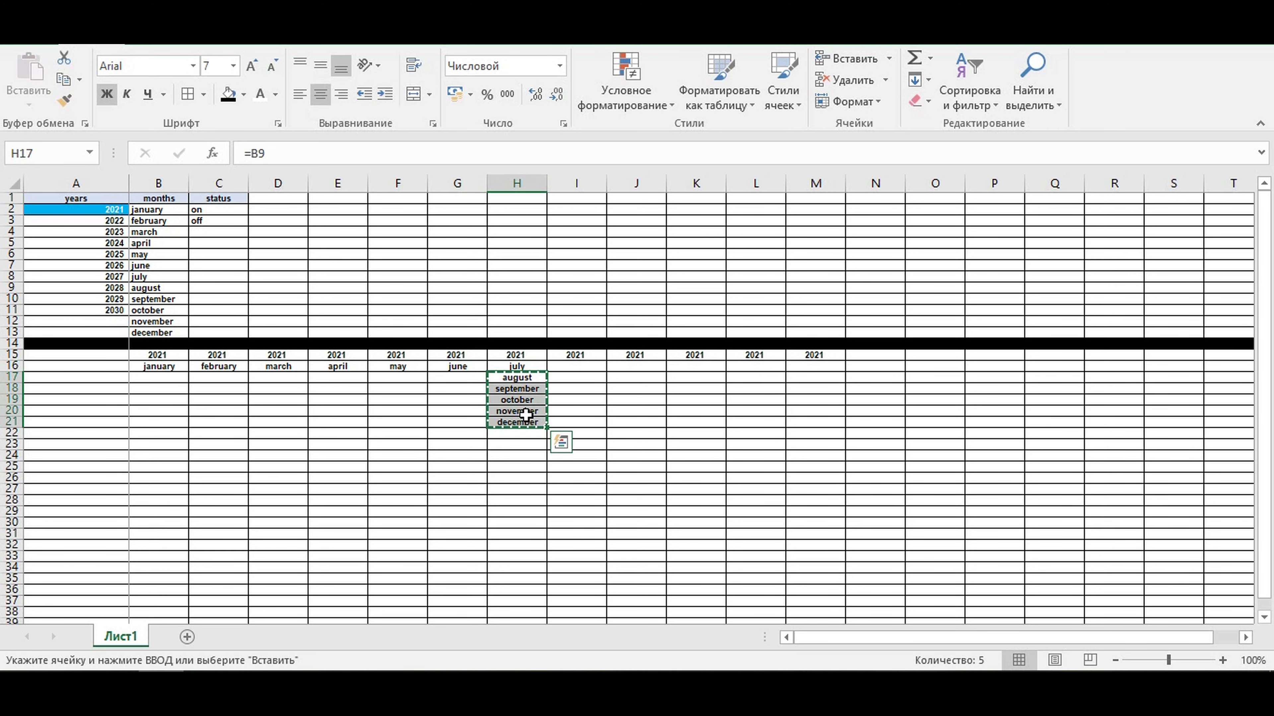
pyautogui.click(569, 365)
pyautogui.hotkey('ctrl', 'v')
# - Move the september–december cells to start at J16, then the october–december cells to start at K16
pyautogui.moveTo(572, 375); pyautogui.dragTo(569, 410)
pyautogui.hotkey('ctrl', 'x')
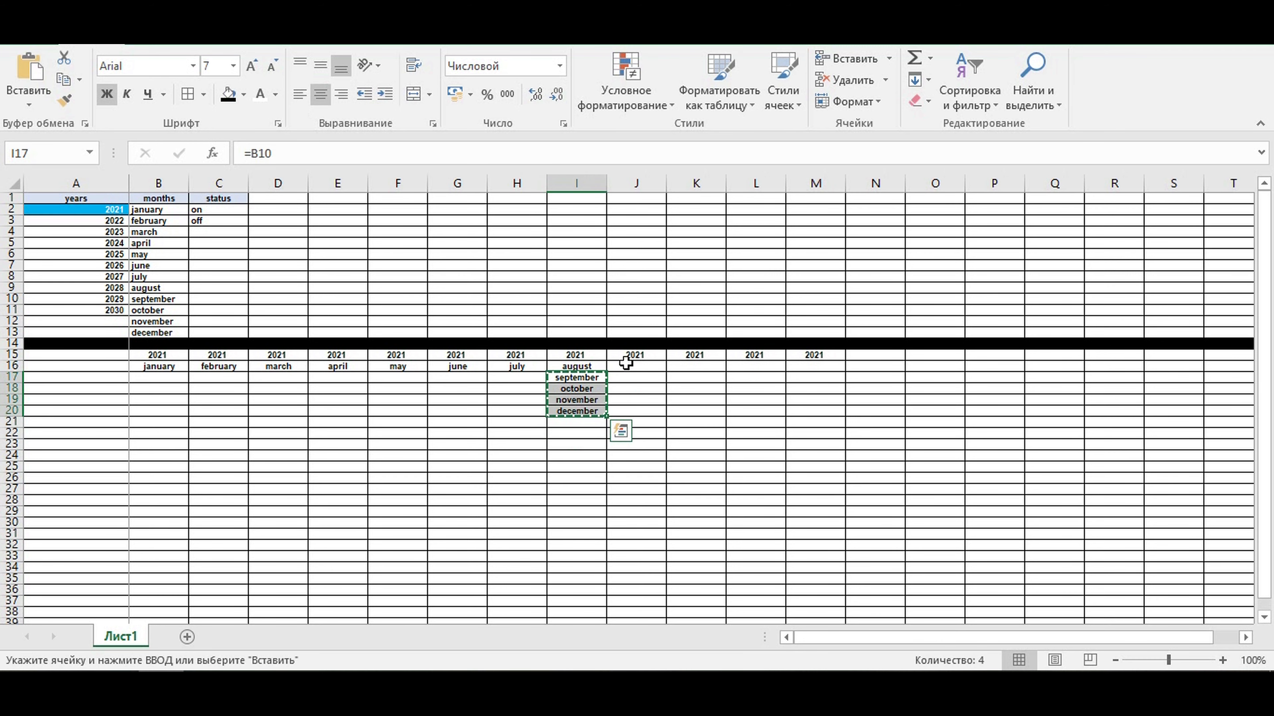
pyautogui.click(627, 365)
pyautogui.hotkey('ctrl', 'v')
pyautogui.moveTo(631, 377); pyautogui.dragTo(631, 399)
pyautogui.hotkey('ctrl', 'x')
pyautogui.click(700, 366)
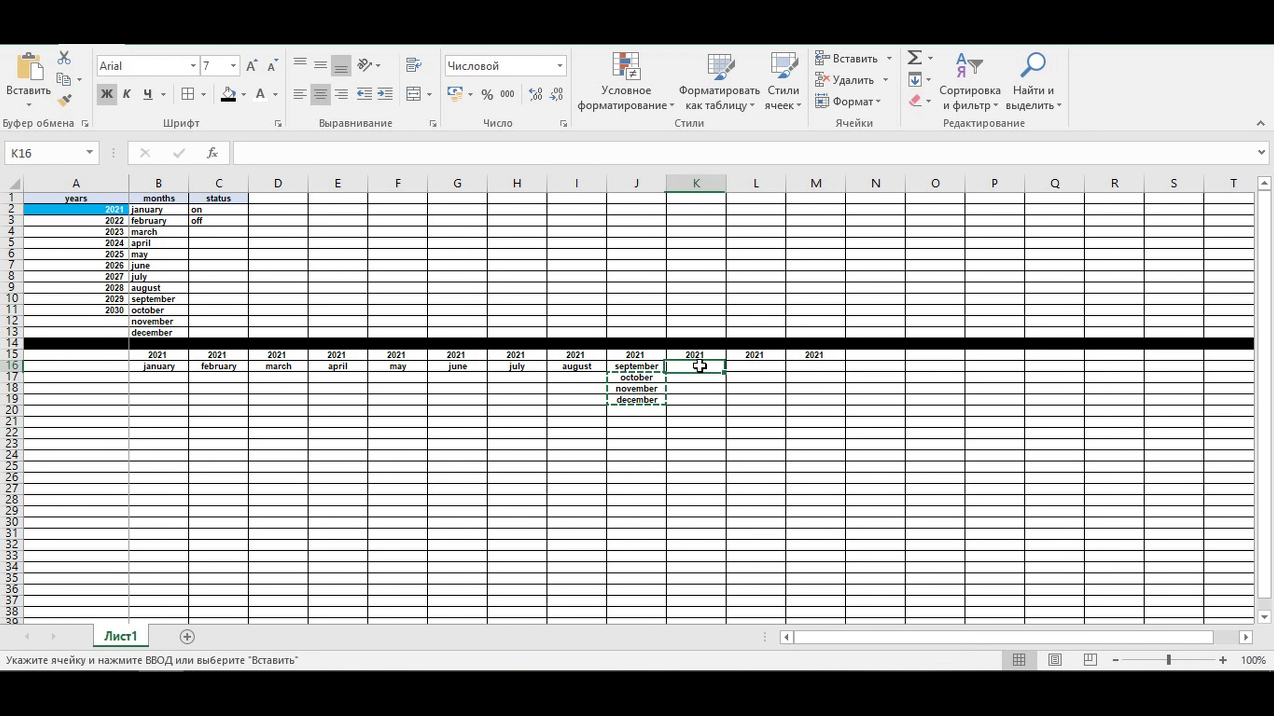
pyautogui.hotkey('ctrl', 'v')
# - Move the november and december cells to start at L16, then move december to M16
pyautogui.moveTo(693, 377); pyautogui.dragTo(692, 388)
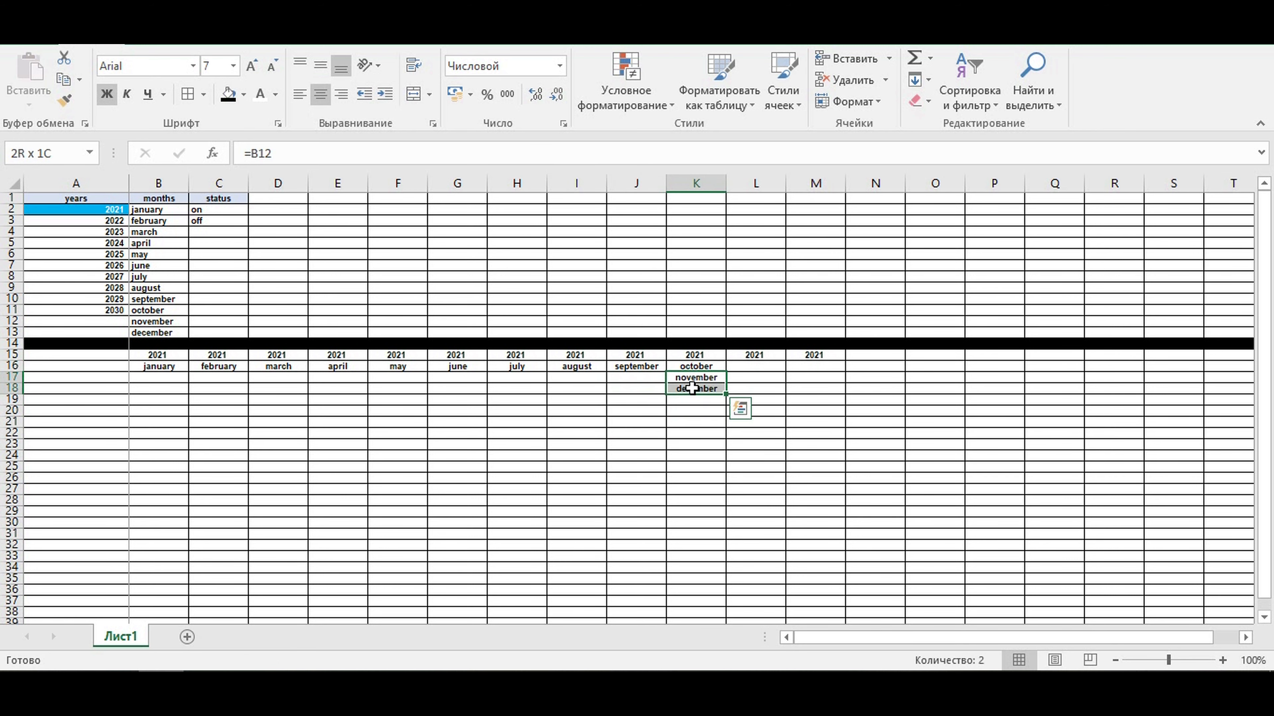
pyautogui.hotkey('ctrl', 'x')
pyautogui.click(748, 366)
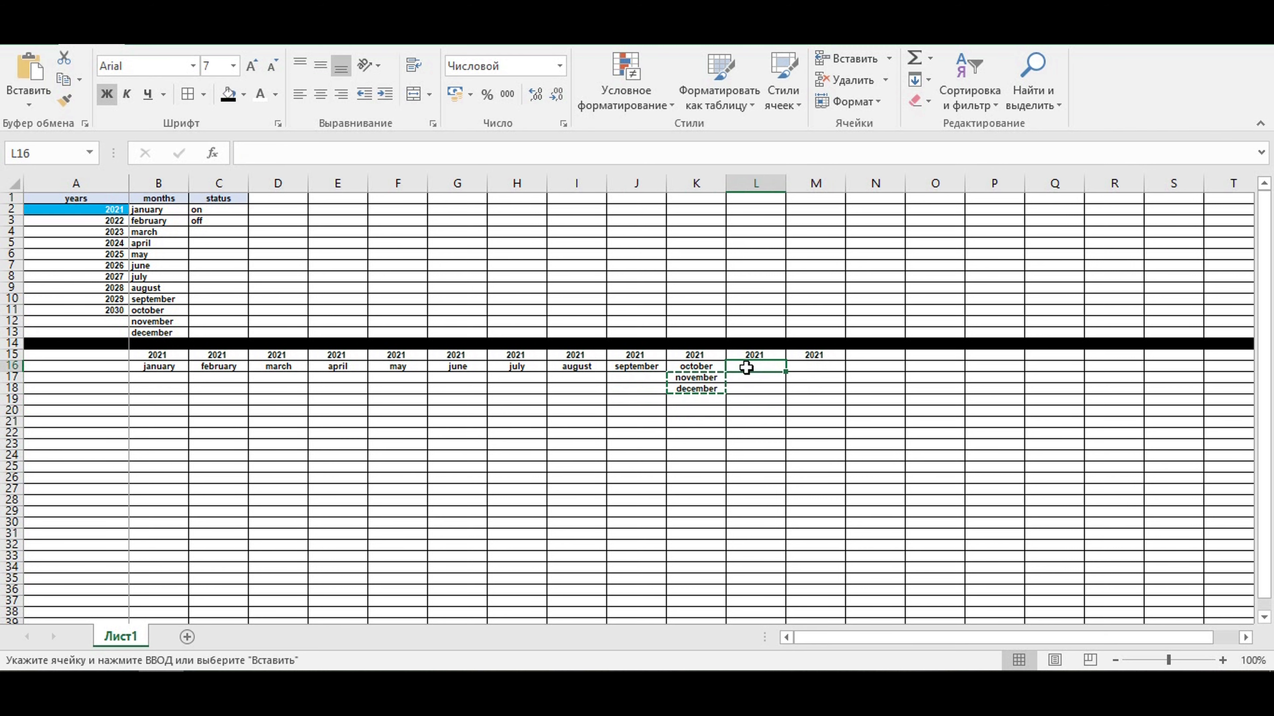
pyautogui.hotkey('ctrl', 'v')
pyautogui.click(753, 377)
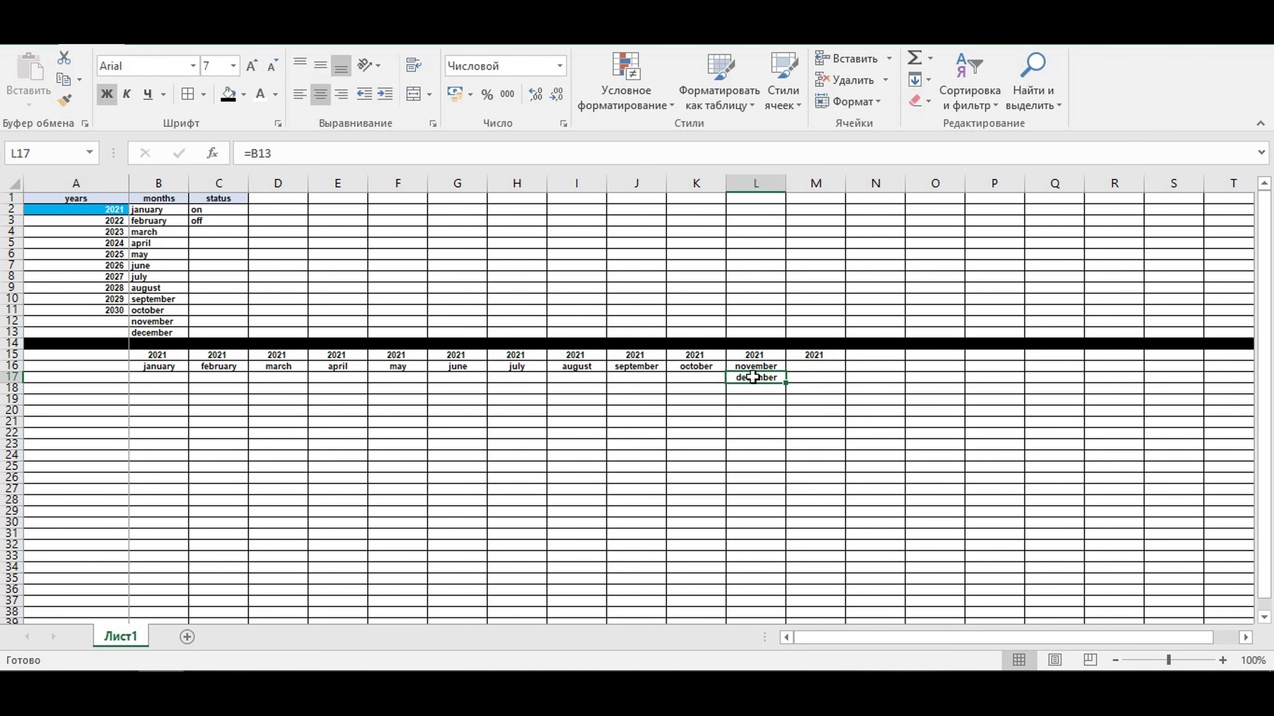
pyautogui.hotkey('ctrl', 'x')
pyautogui.click(805, 367)
pyautogui.hotkey('ctrl', 'v')
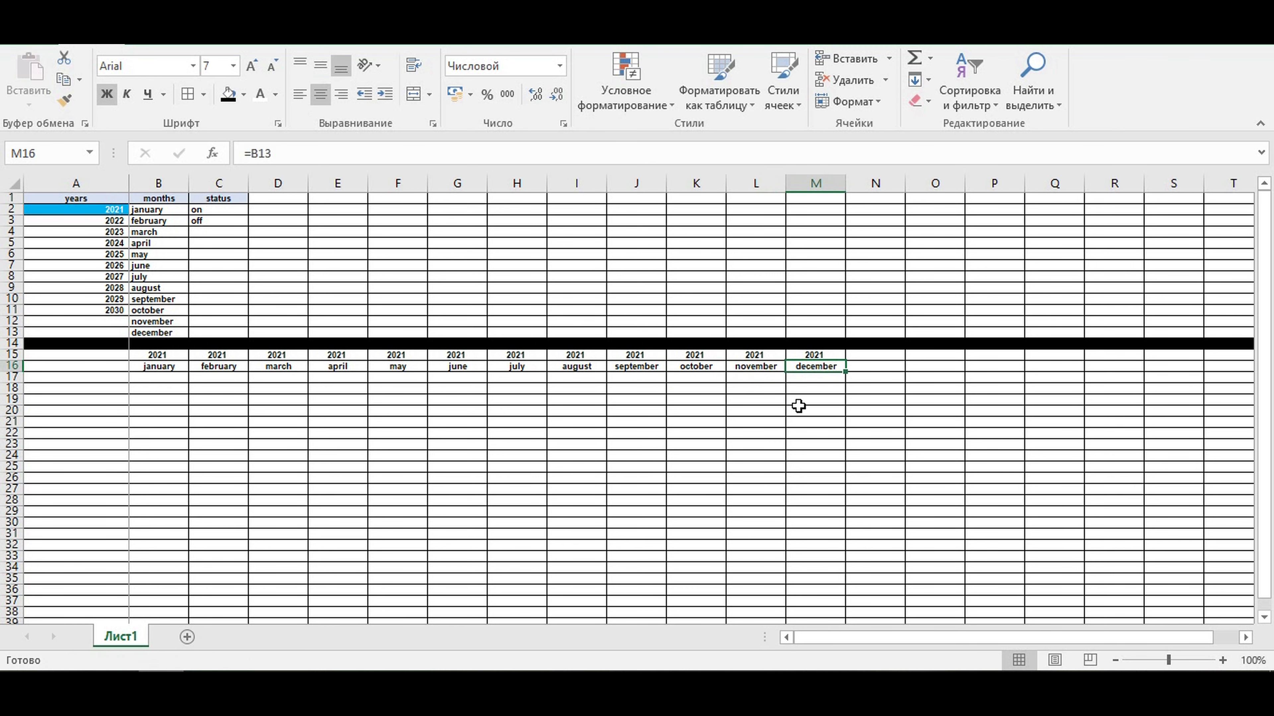
# - Enter the formula =B15+1 in cell N15 to produce the next year
pyautogui.click(875, 355)
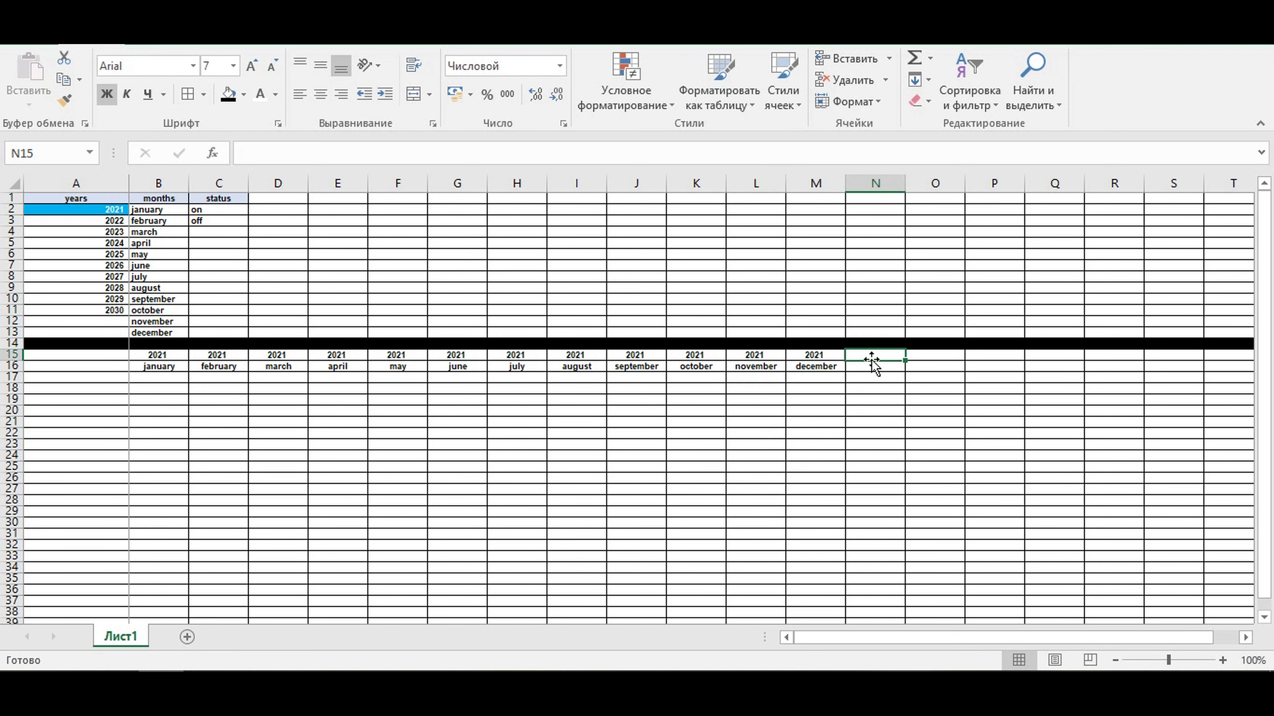
pyautogui.write('=')
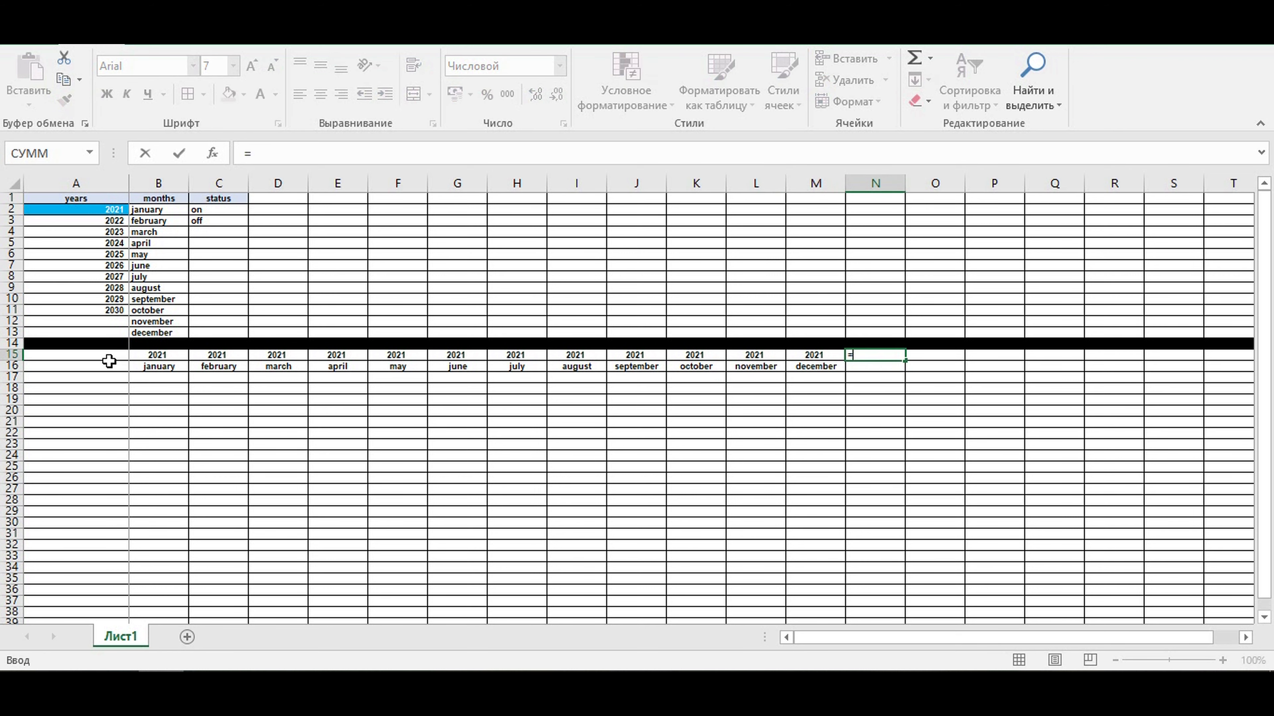
pyautogui.click(143, 357)
pyautogui.write('+1')
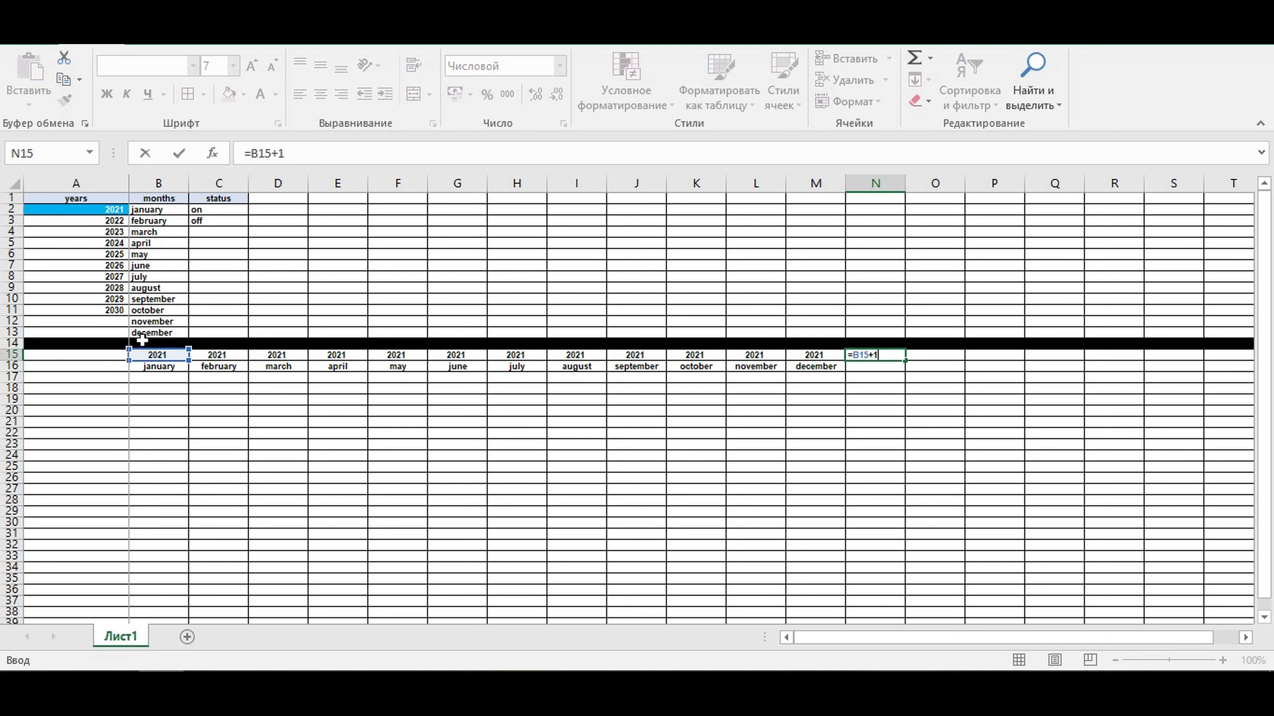
pyautogui.press('Return')
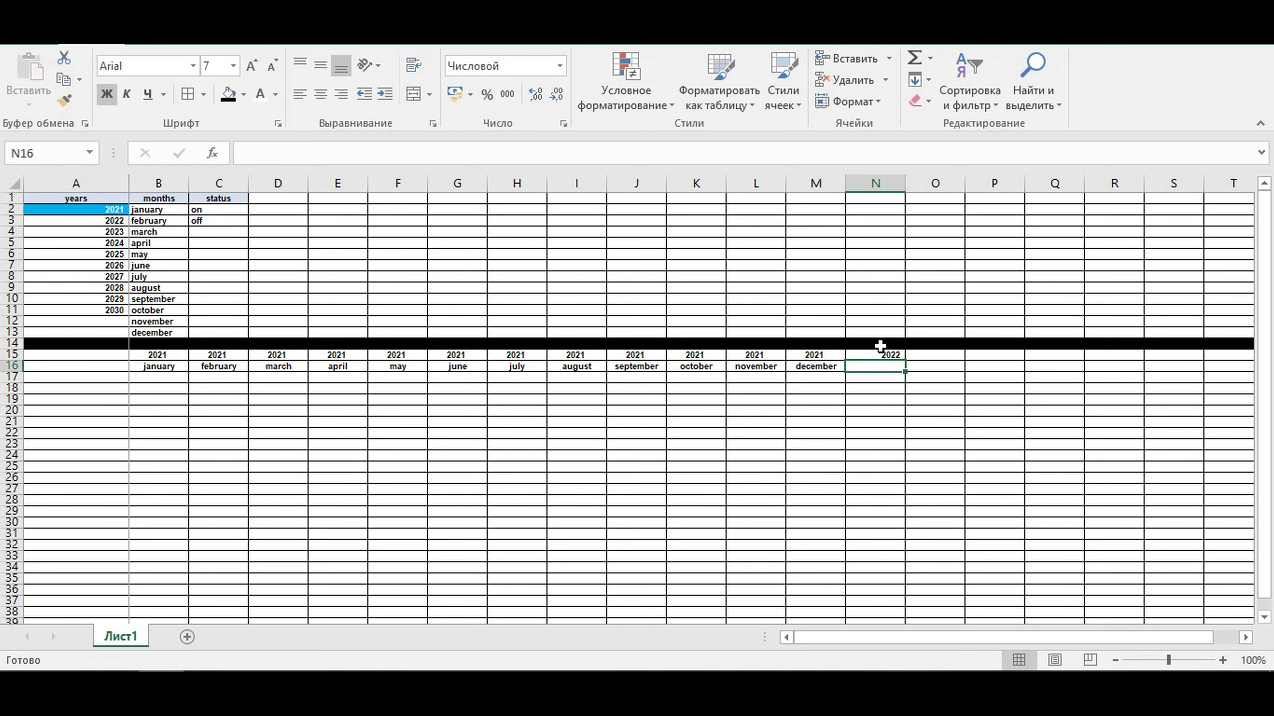
# - Center cell N15 and fill its formula across row 15 to DQ15
pyautogui.click(873, 354)
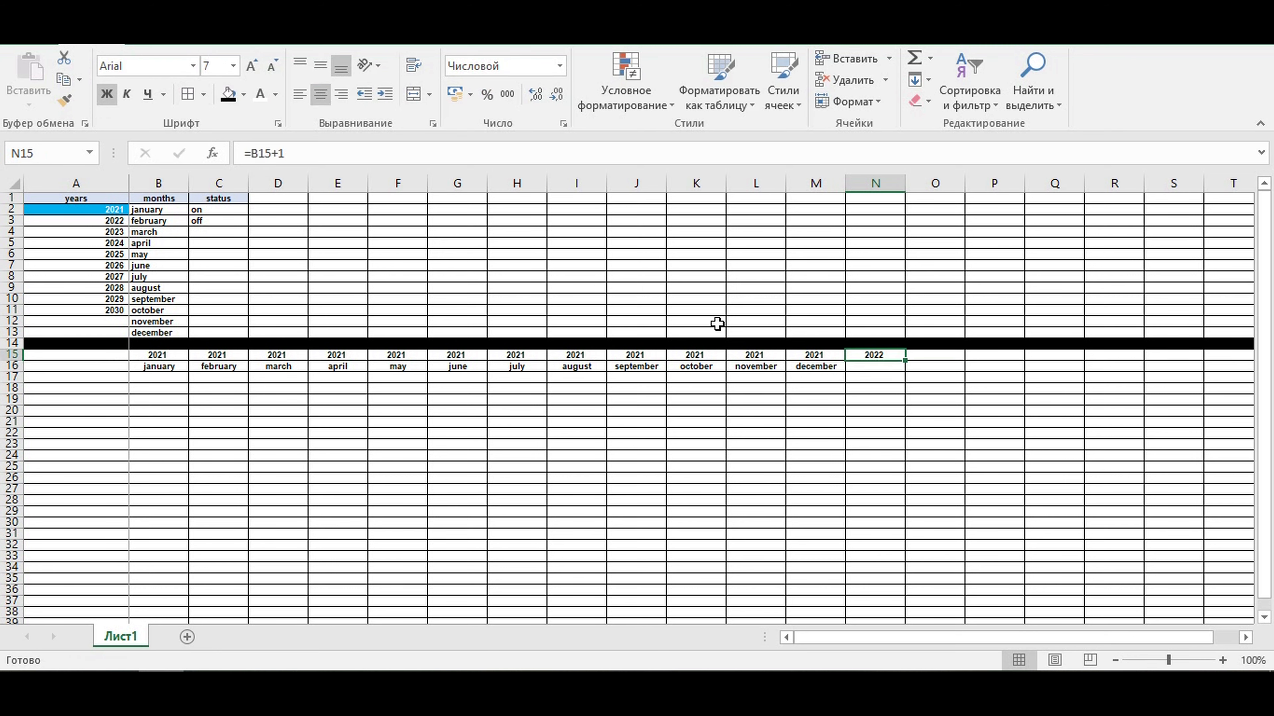
pyautogui.moveTo(906, 361); pyautogui.dragTo(1068, 400)
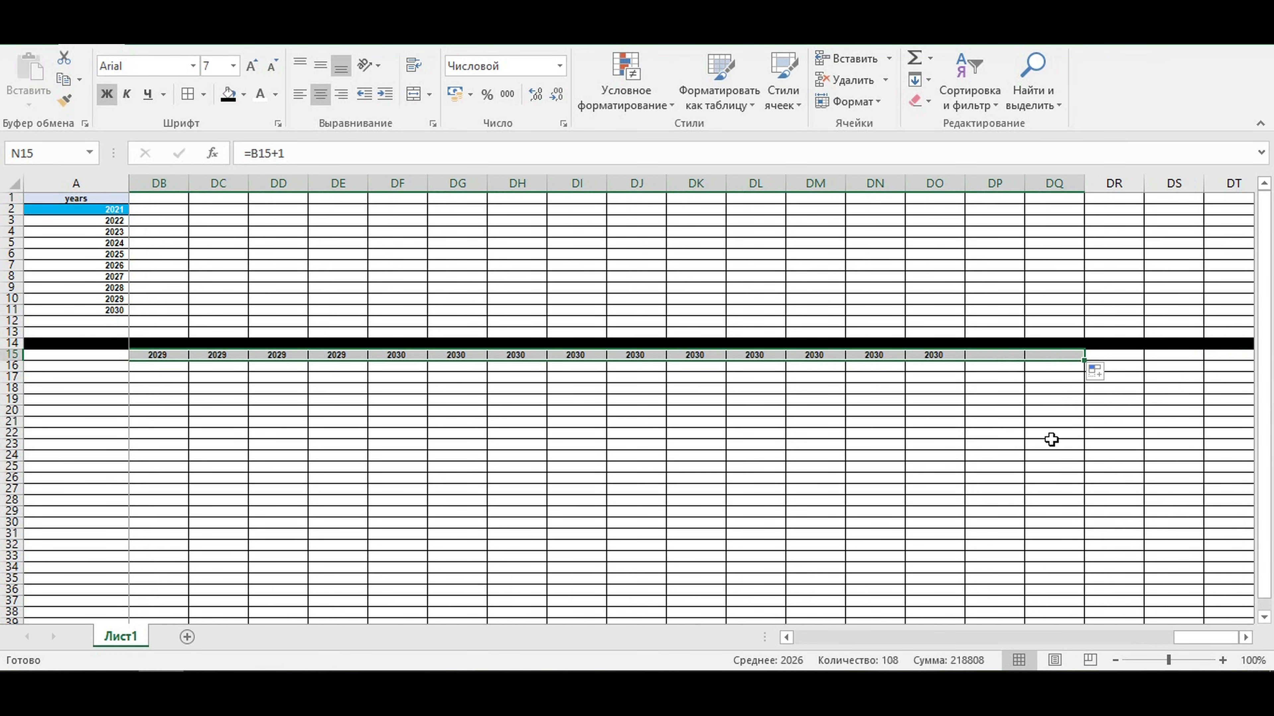
pyautogui.click(1053, 454)
pyautogui.moveTo(1211, 644); pyautogui.dragTo(705, 666)
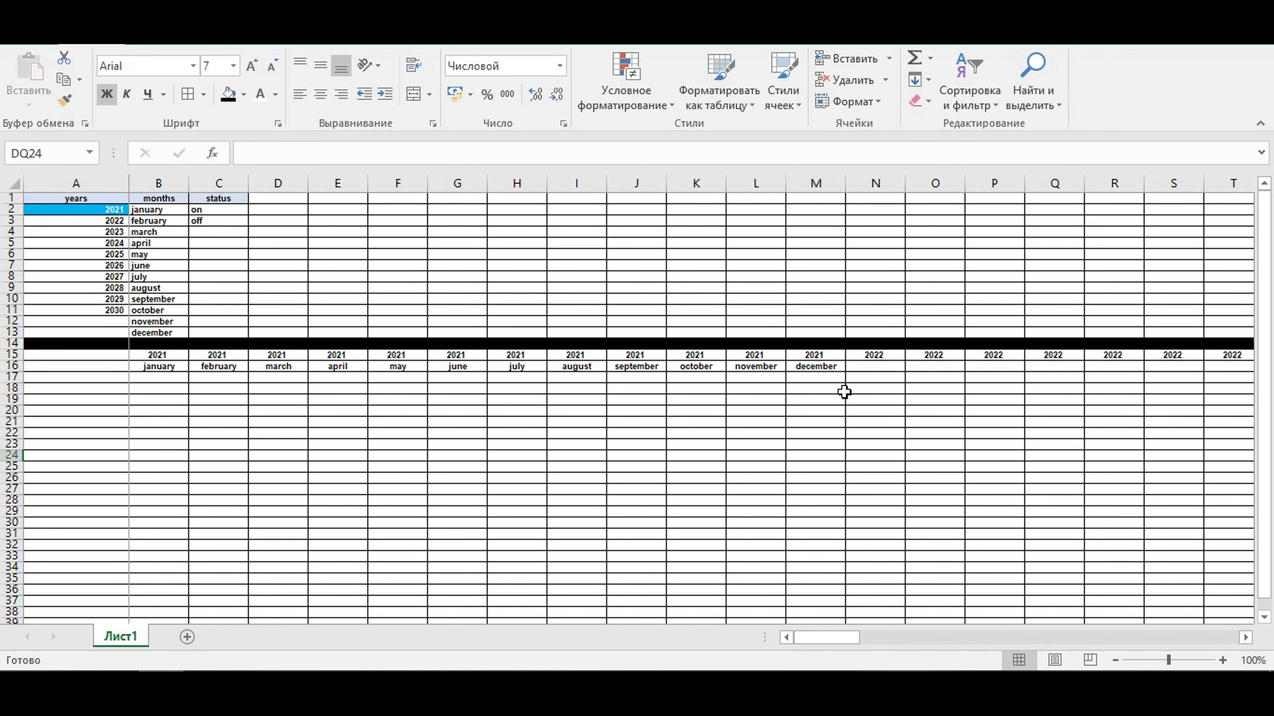
# - Enter the formula =B16 in cell N16 to repeat the first month
pyautogui.click(874, 367)
pyautogui.write('=')
pyautogui.click(146, 366)
pyautogui.press('Return')
# - Center cell N16 and fill its month formula across row 16 to column DQ
pyautogui.click(866, 366)
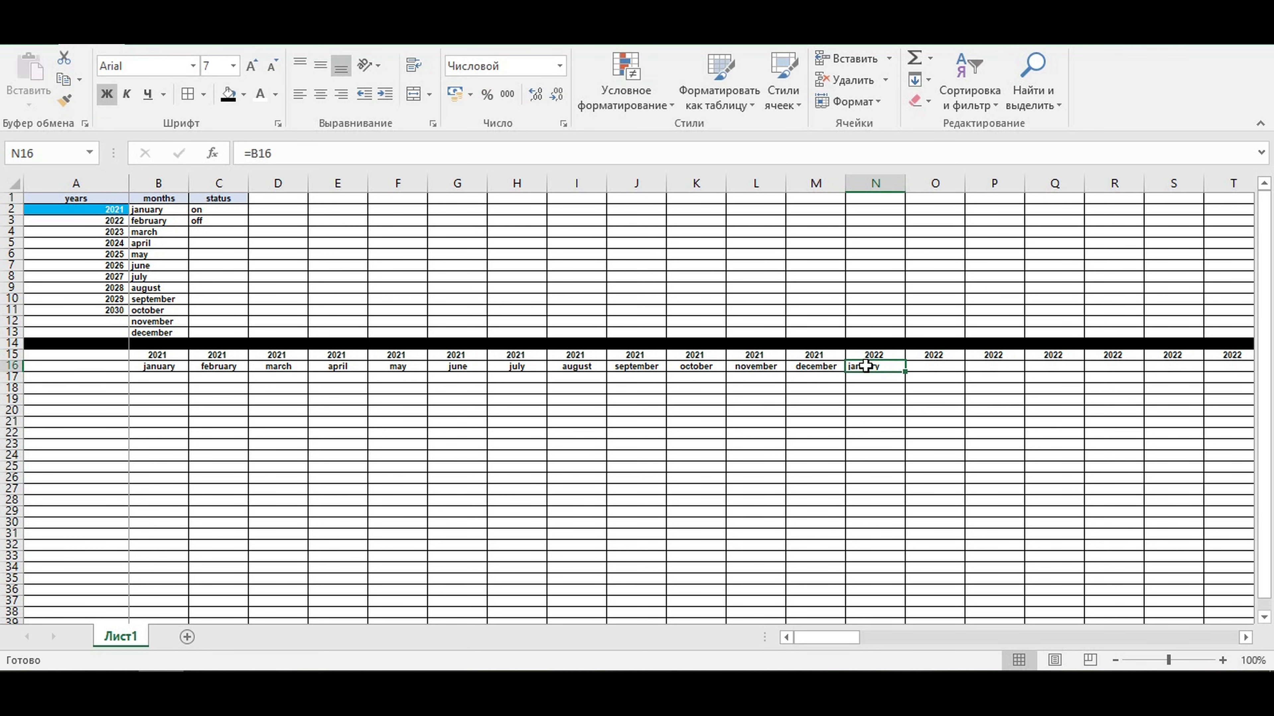
pyautogui.click(320, 94)
pyautogui.moveTo(906, 371); pyautogui.dragTo(1126, 387)
pyautogui.click(1103, 421)
pyautogui.moveTo(1195, 640); pyautogui.dragTo(648, 662)
pyautogui.click(279, 454)
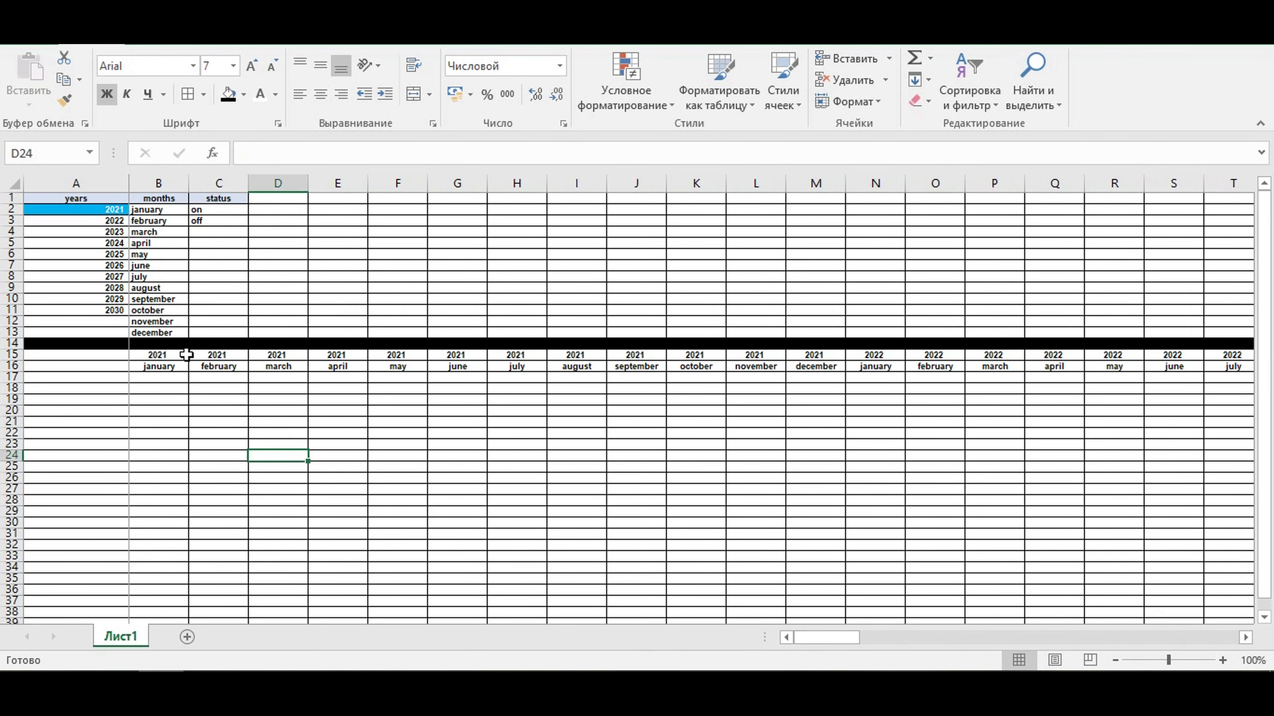
# - Test the linked year headers by setting the starting year in A2 to 2022 and back to 2021
pyautogui.moveTo(164, 354); pyautogui.dragTo(426, 364)
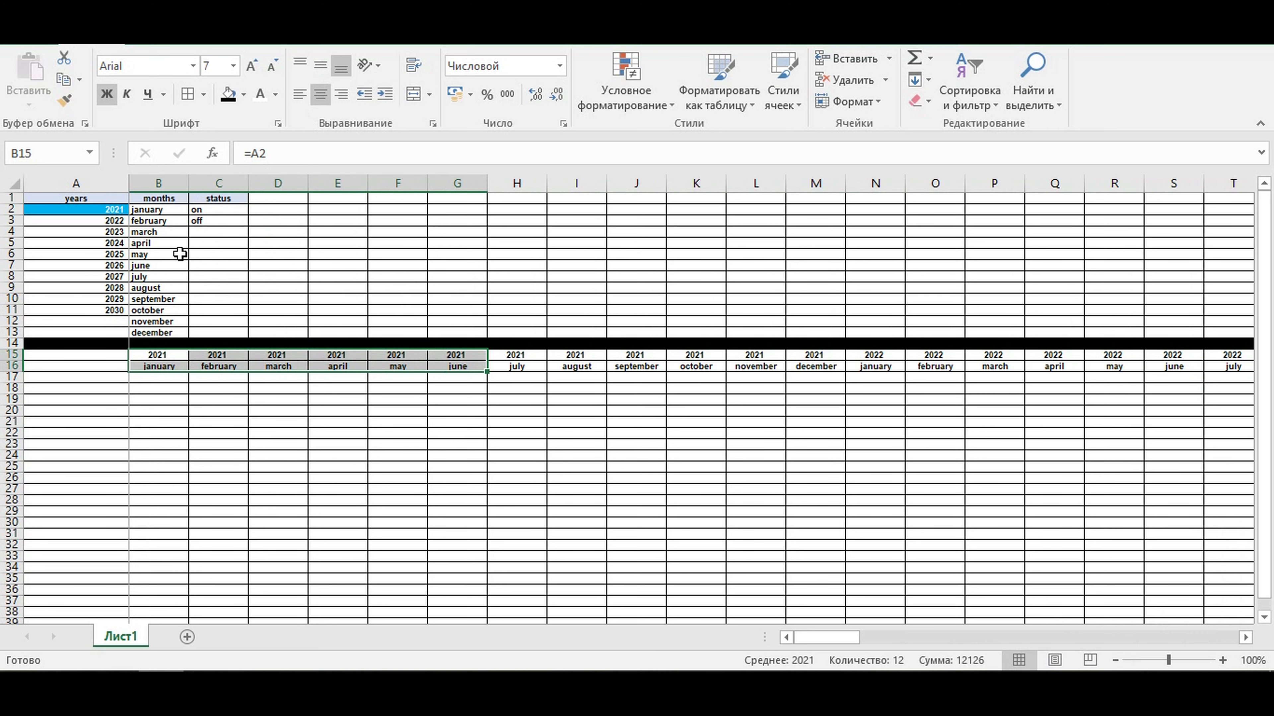
pyautogui.click(178, 253)
pyautogui.click(77, 199)
pyautogui.click(85, 208)
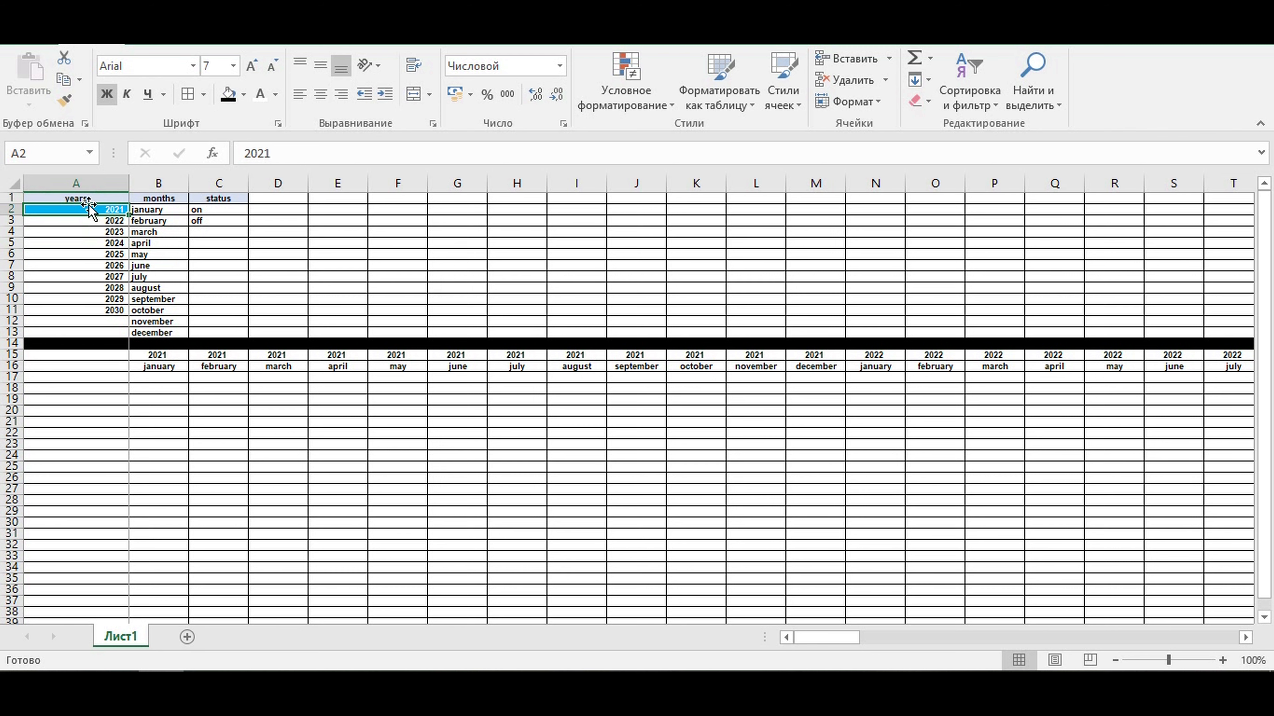
pyautogui.write('2022')
pyautogui.press('Return')
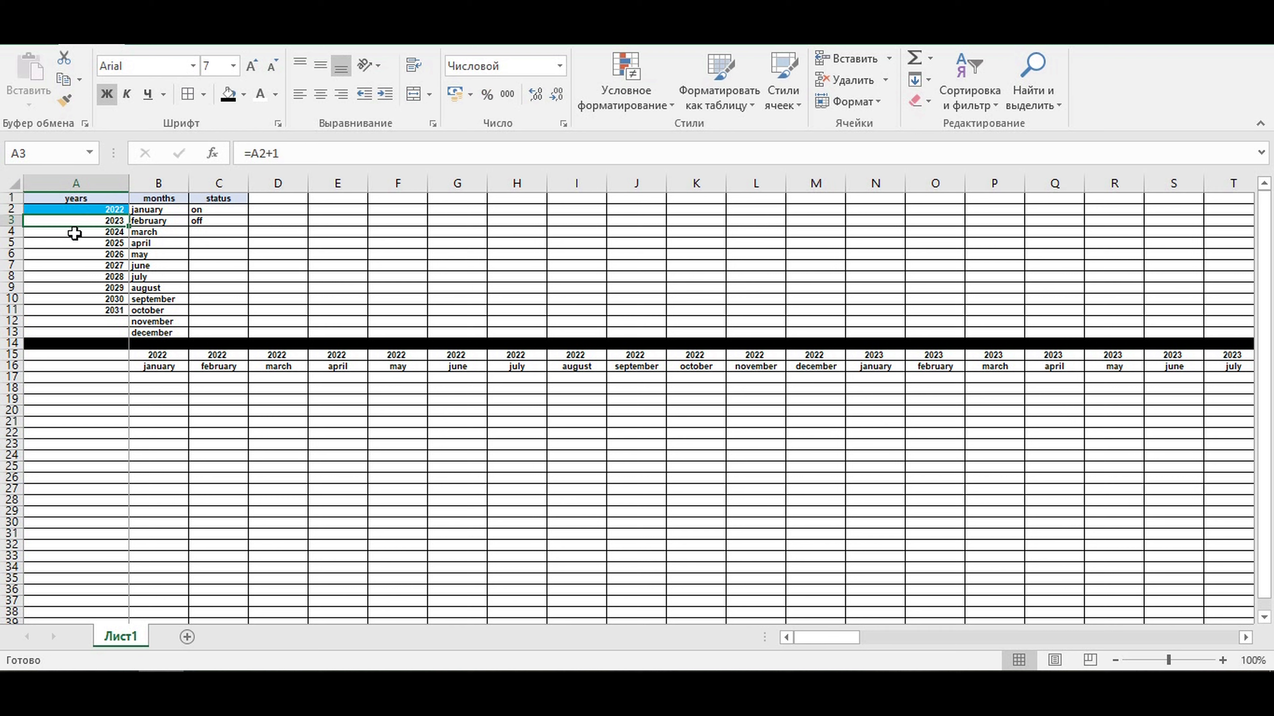
pyautogui.click(92, 209)
pyautogui.write('20')
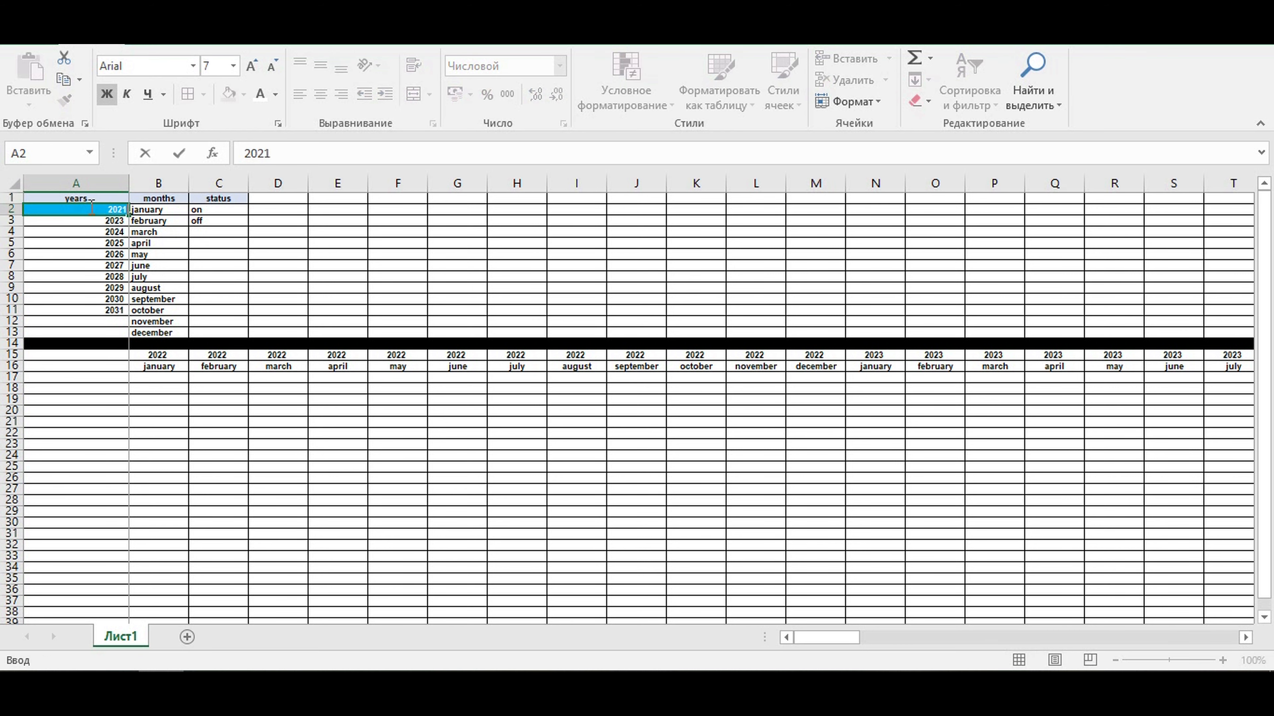
pyautogui.press('Return')
pyautogui.click(205, 399)
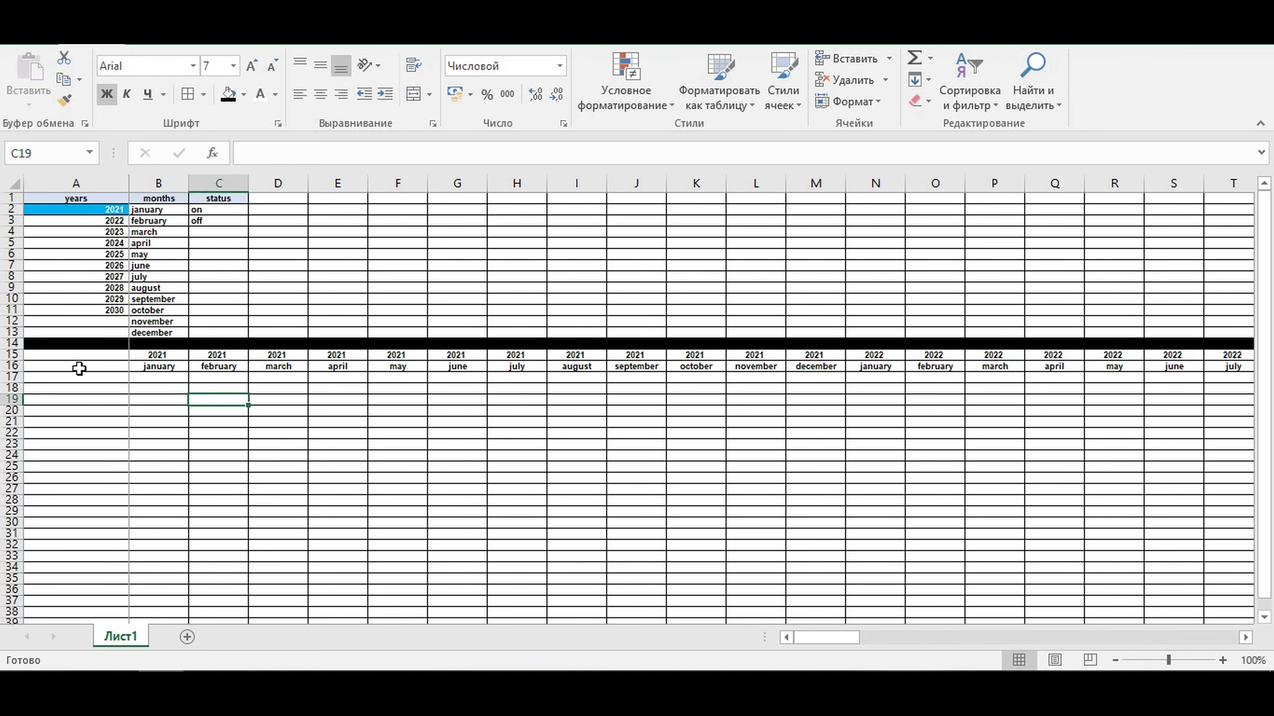
# - Enter the label Chronology in cell A15
pyautogui.click(76, 352)
pyautogui.write('Ch')
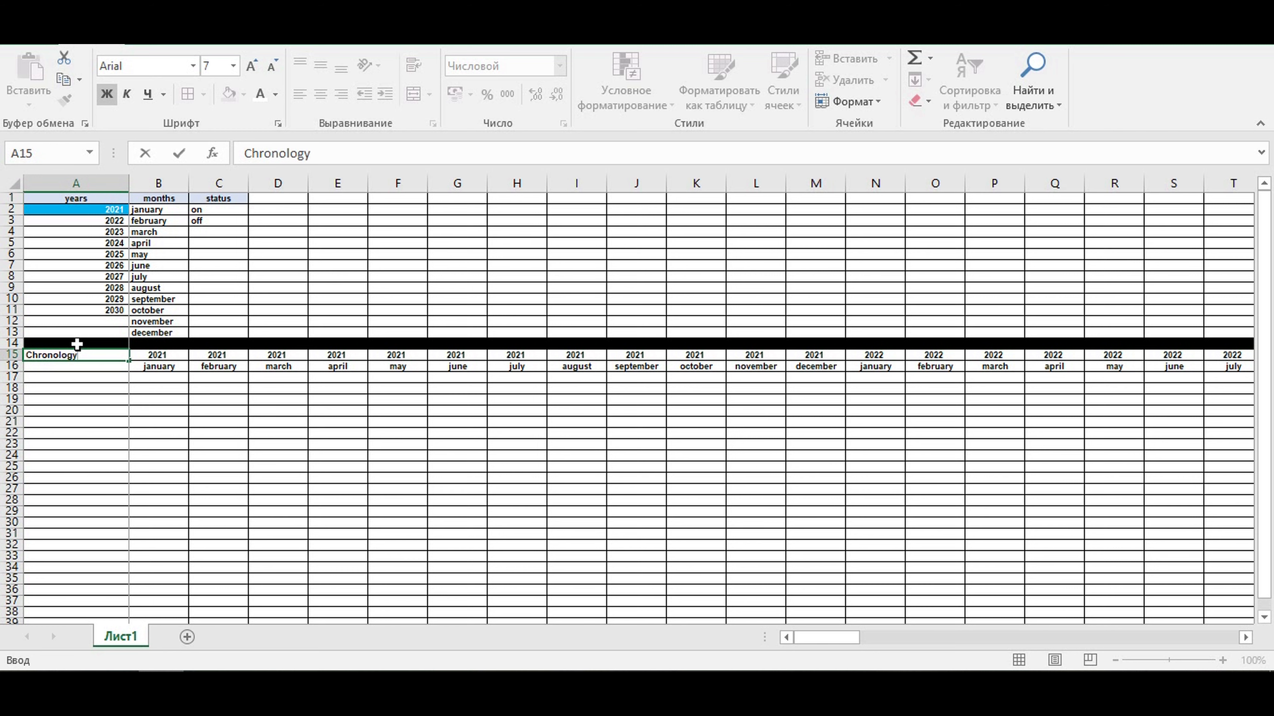
pyautogui.write('ronology')
pyautogui.press('Return')
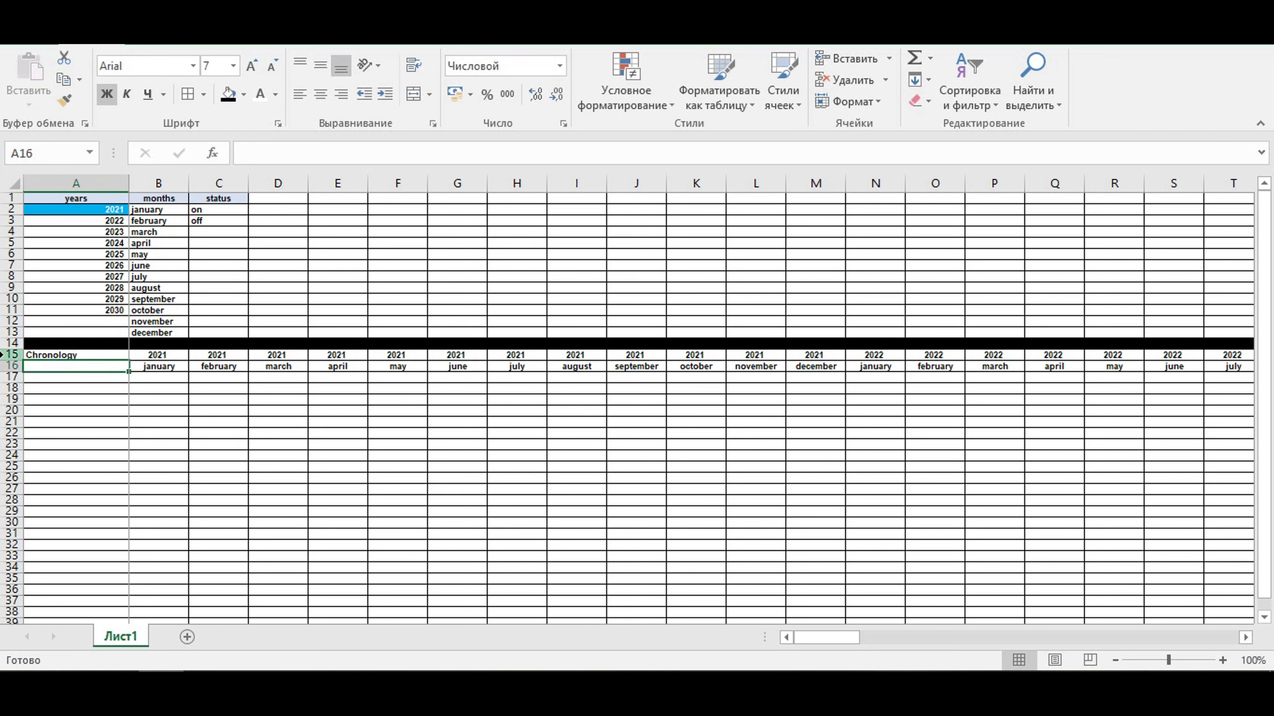
# - Shade the year and month header rows 15 and 16 with the light blue fill color
pyautogui.moveTo(11, 354); pyautogui.dragTo(11, 365)
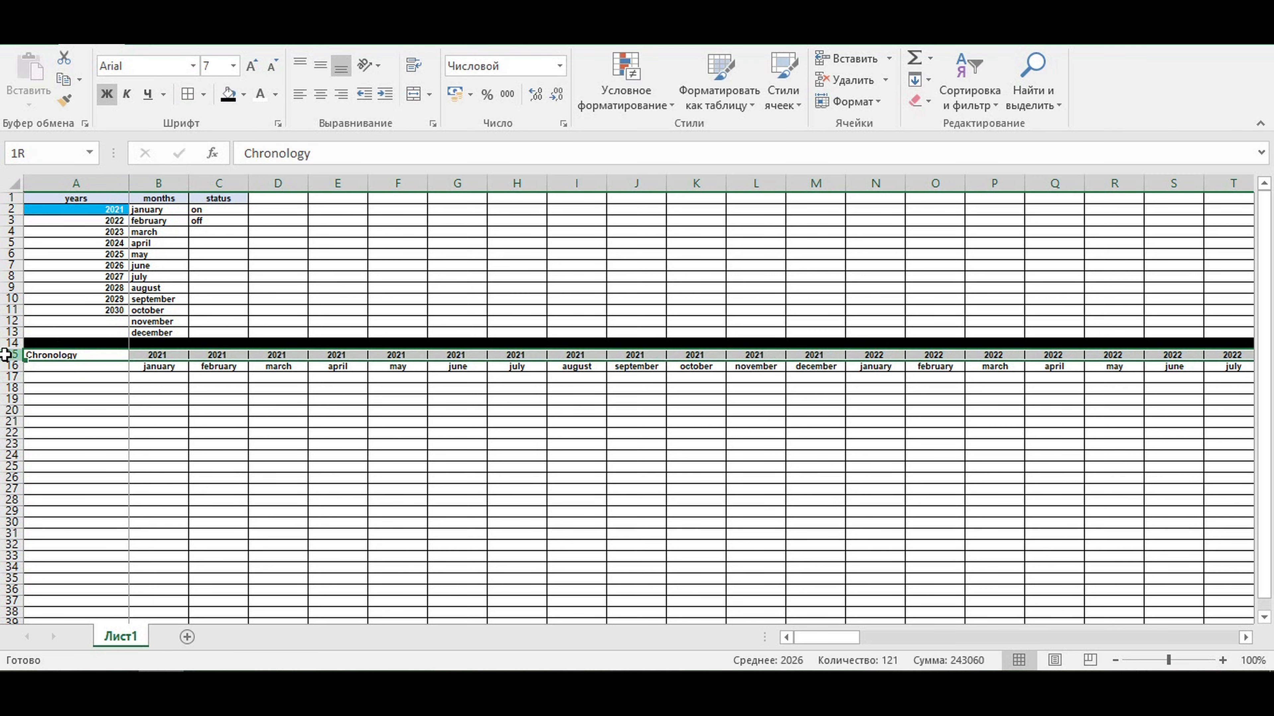
pyautogui.click(244, 95)
pyautogui.click(356, 154)
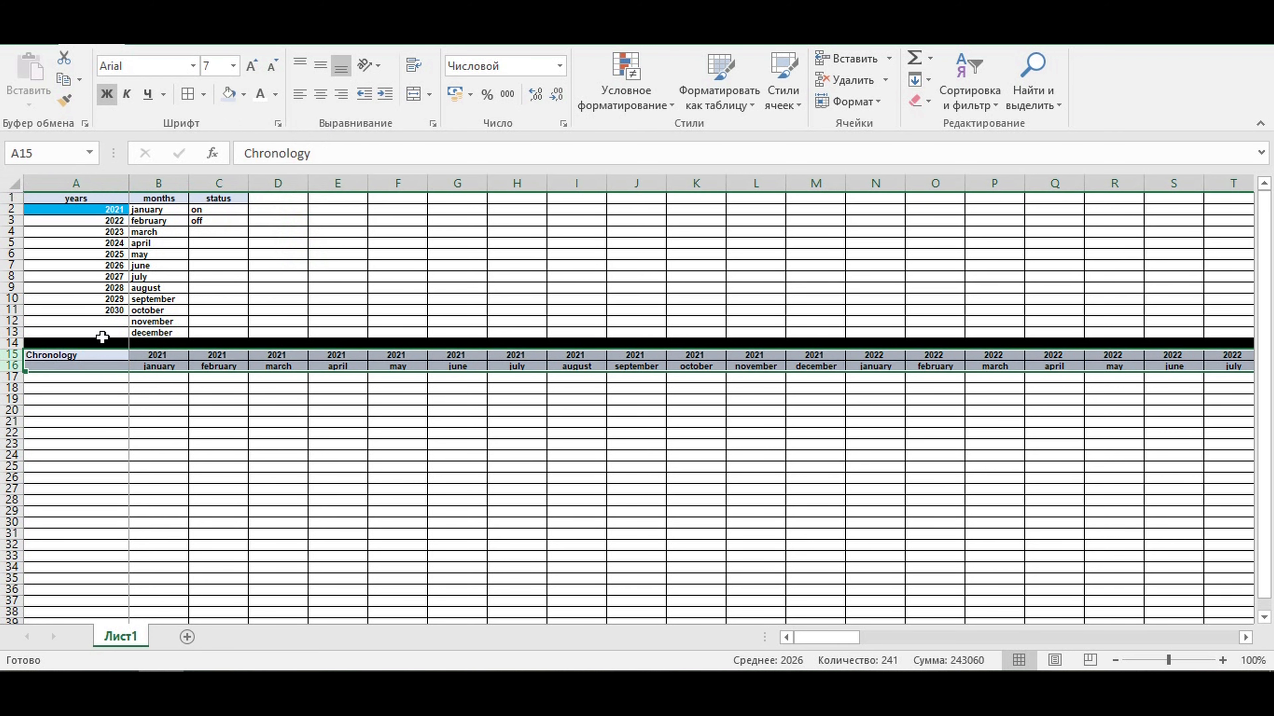
# - Fill cells A15:A16, including the Chronology label, with yellow
pyautogui.moveTo(83, 359); pyautogui.dragTo(80, 365)
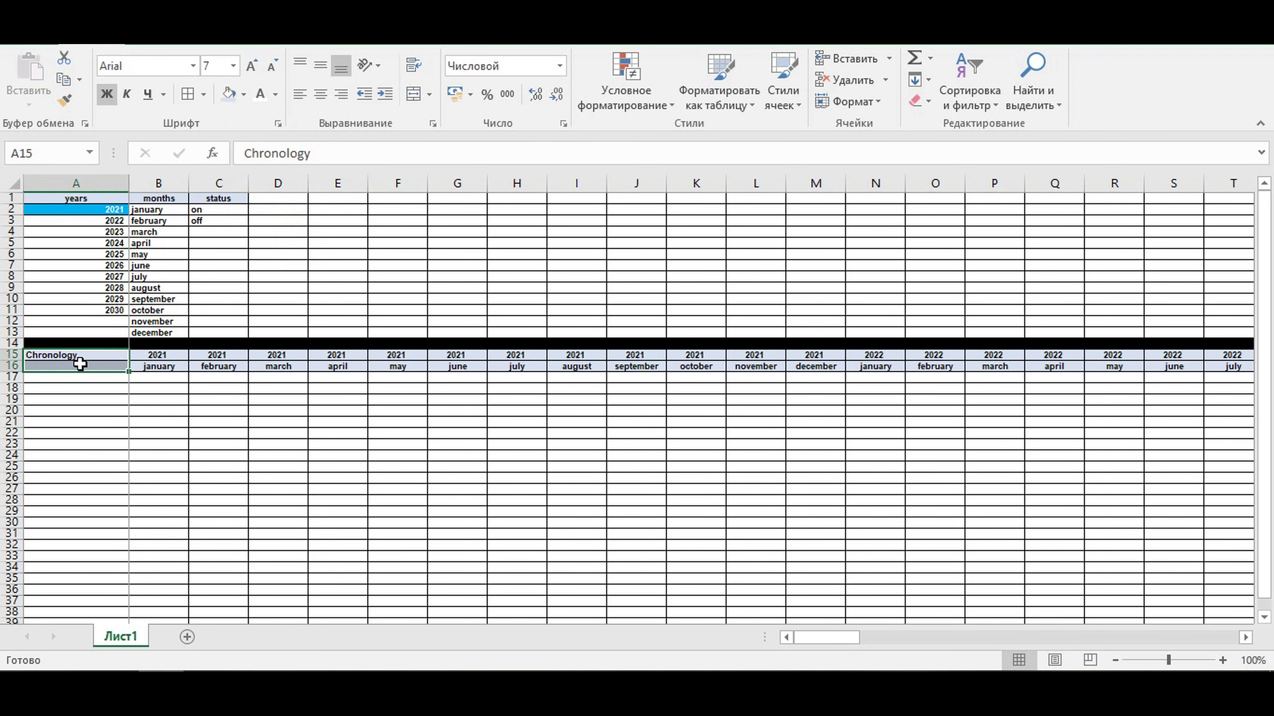
pyautogui.click(242, 95)
pyautogui.click(275, 240)
pyautogui.click(262, 454)
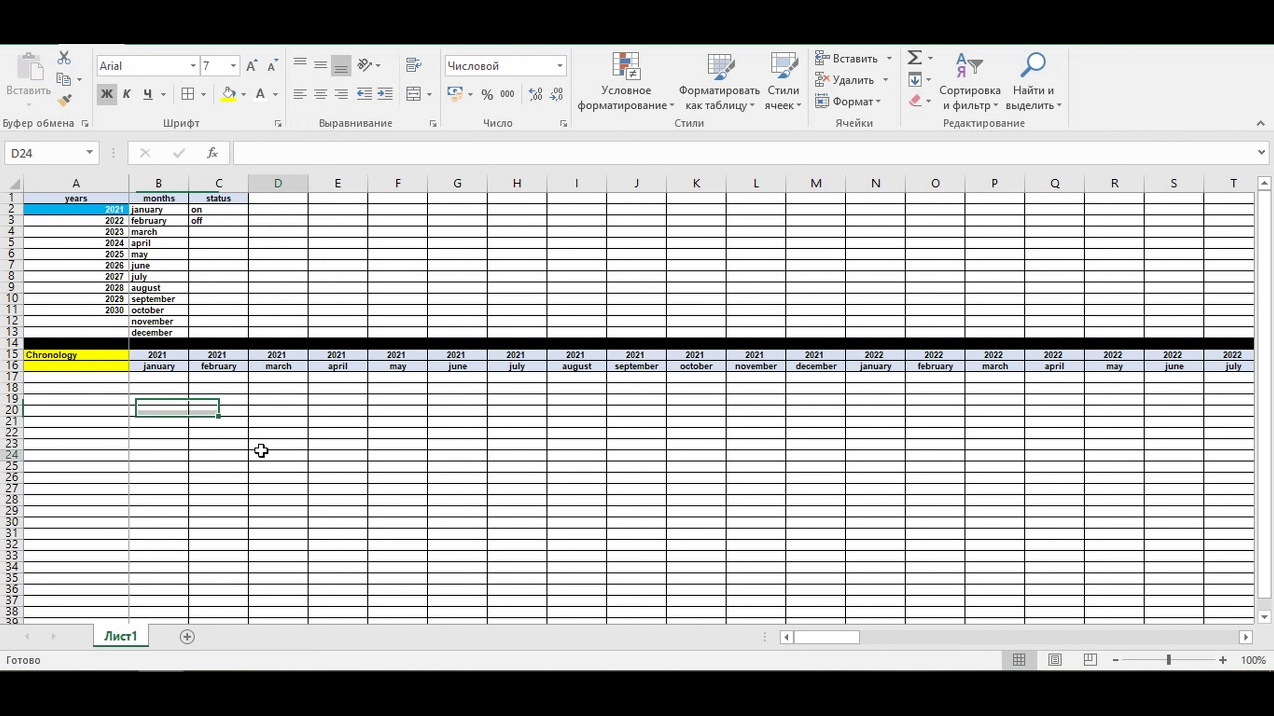
# - Fill the whole of row 17 with black as a divider below the Chronology header
pyautogui.click(104, 381)
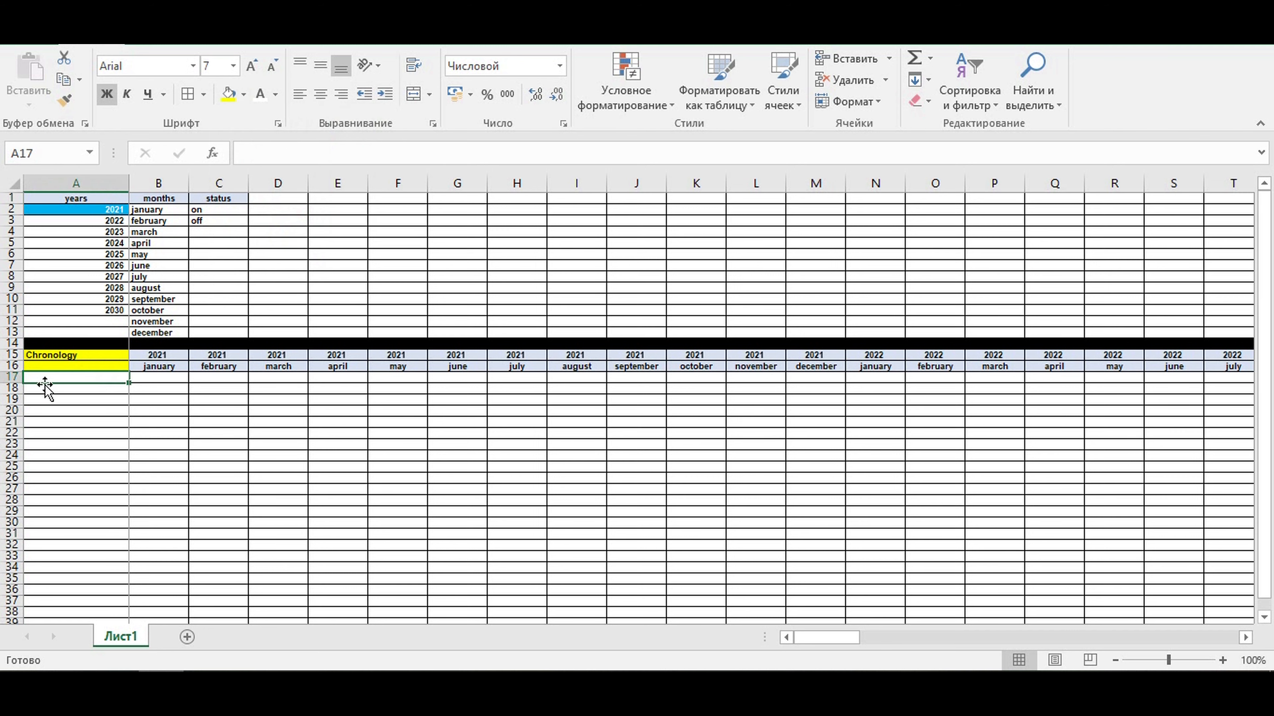
pyautogui.click(4, 378)
pyautogui.click(243, 95)
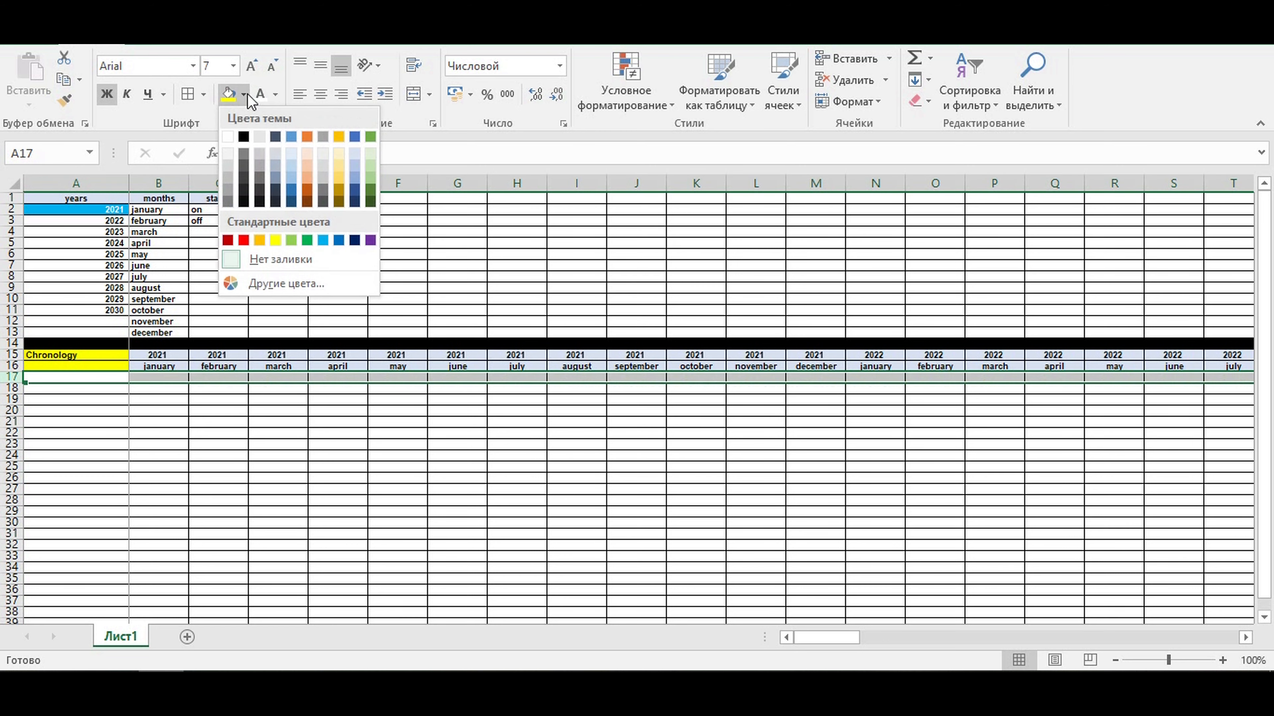
pyautogui.click(244, 136)
# - Enter the label Starting the operating activity in A18 and autofit column A to its text
pyautogui.click(112, 391)
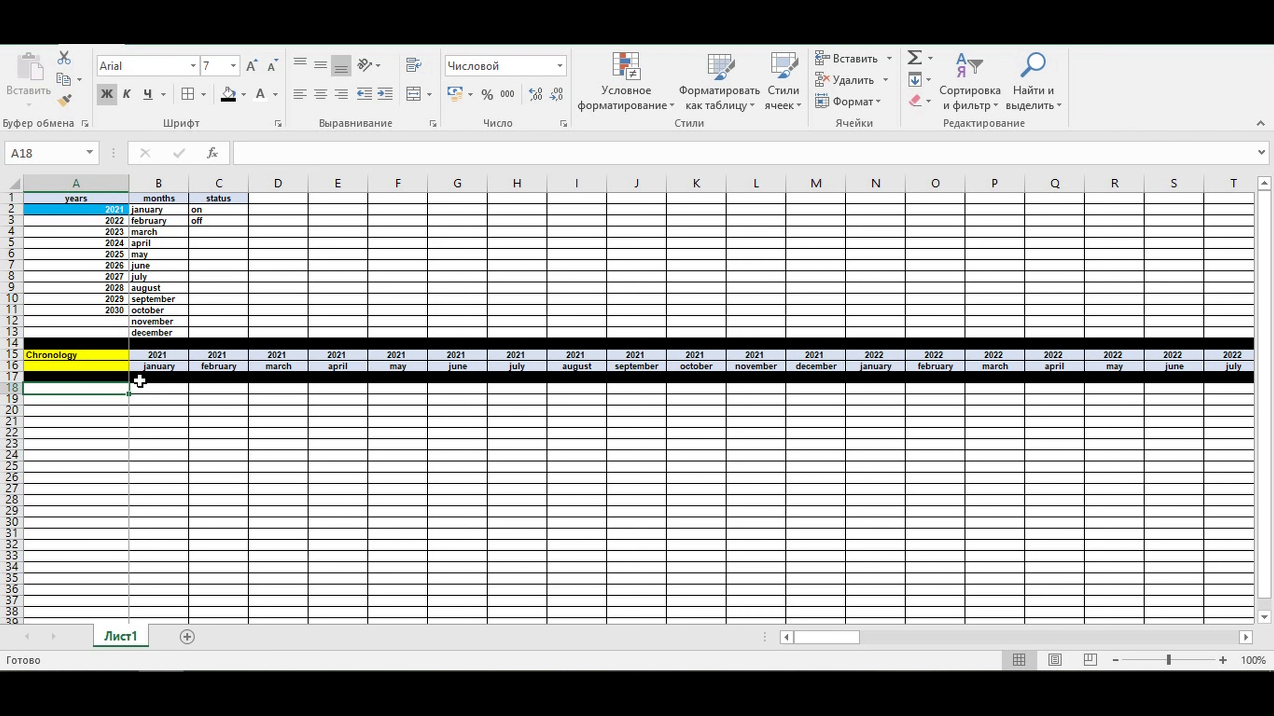
pyautogui.write('Starting the operating')
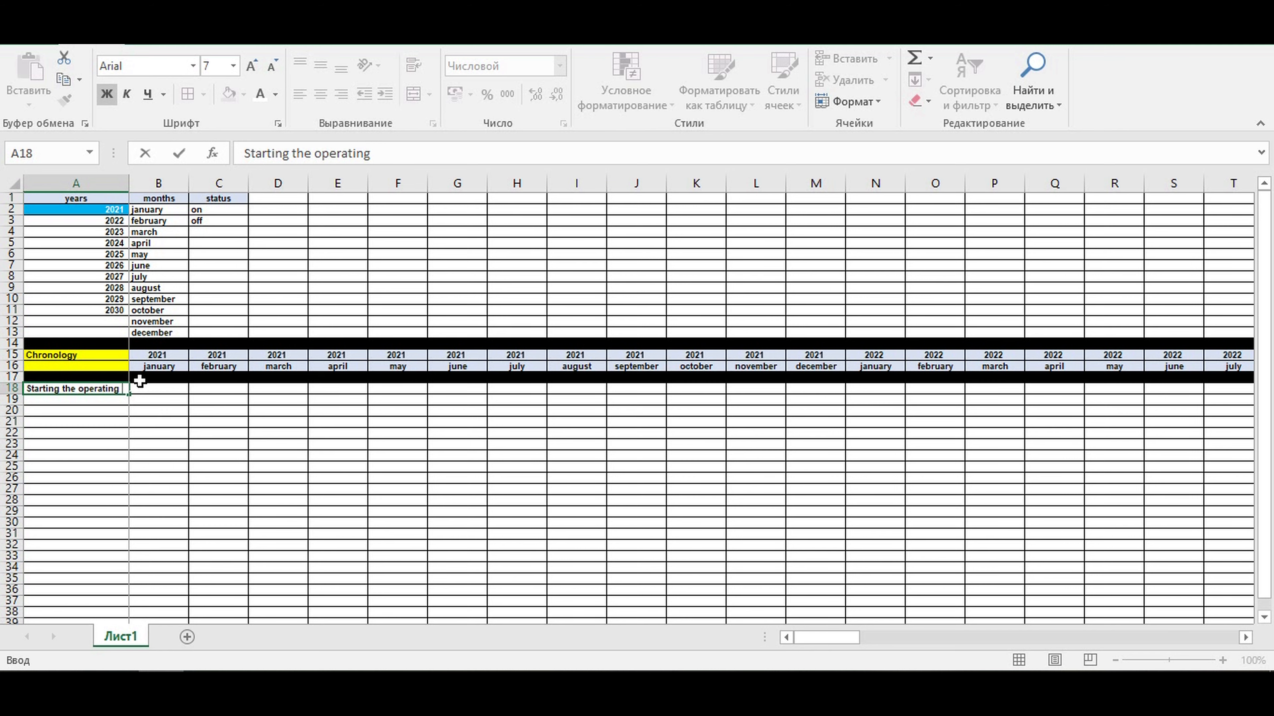
pyautogui.write('ctivity')
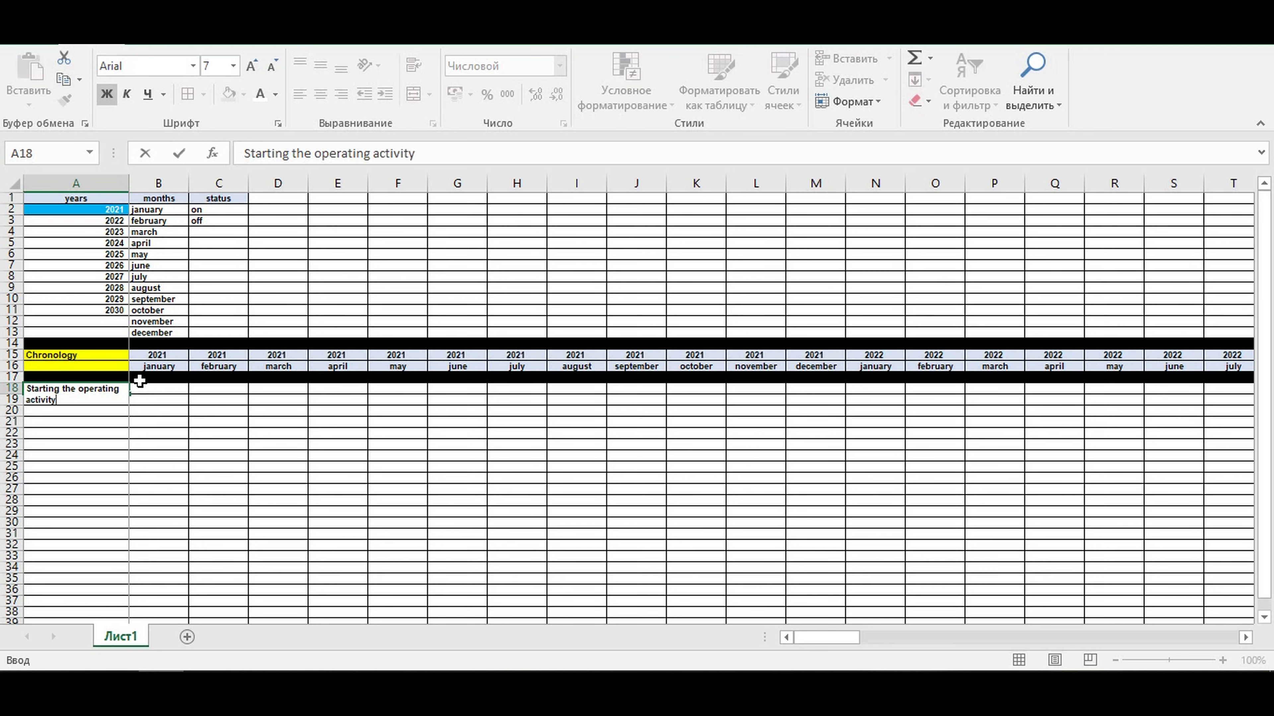
pyautogui.press('Return')
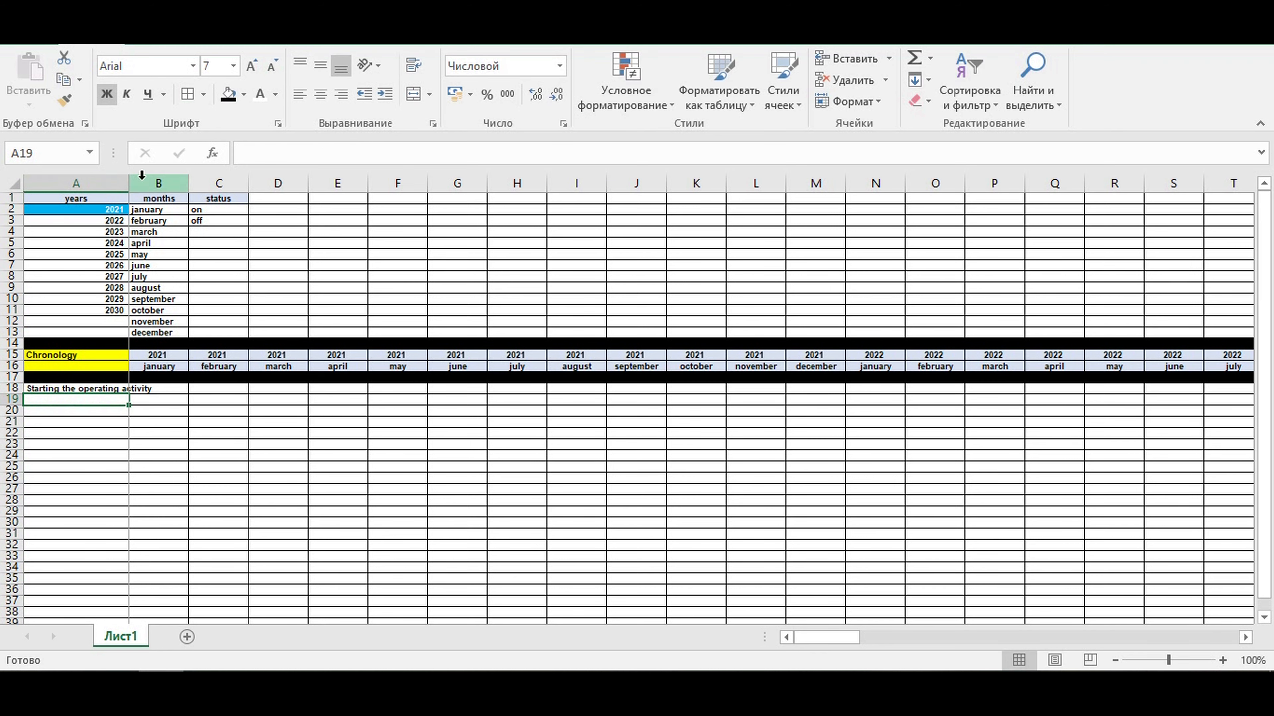
pyautogui.doubleClick(129, 183)
# - Format cell A18 with a red fill and white text
pyautogui.click(104, 389)
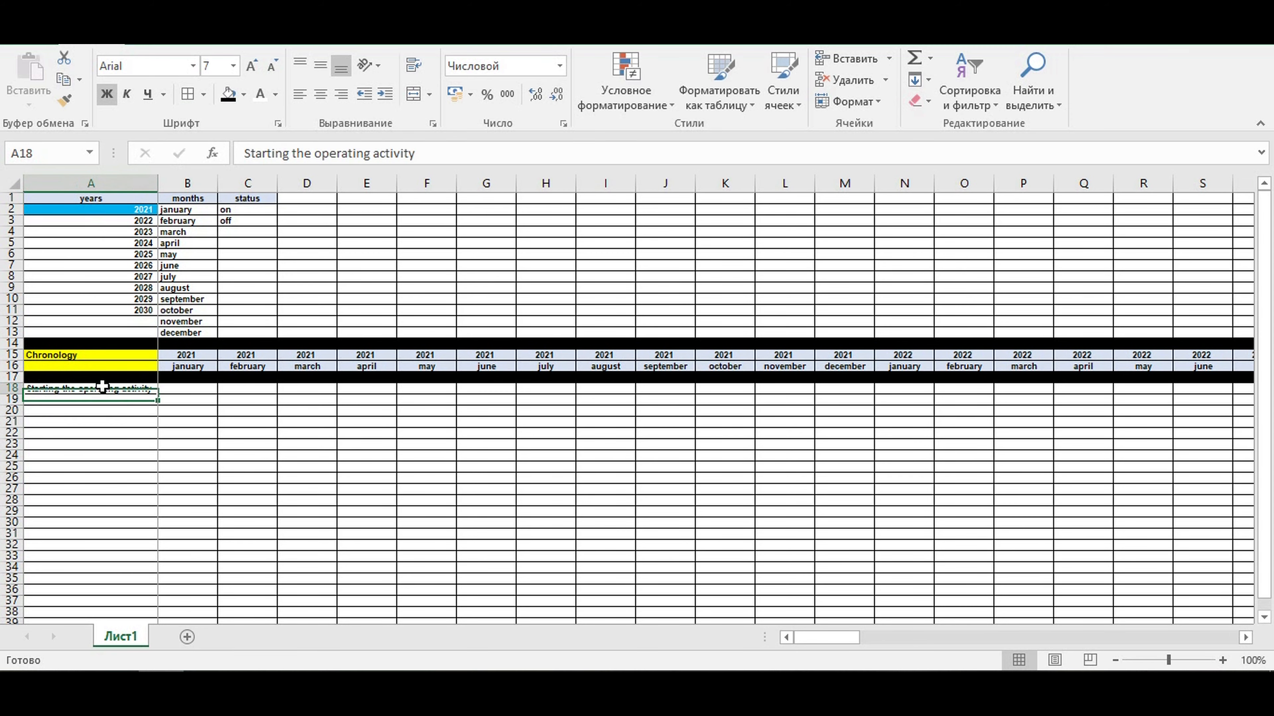
pyautogui.click(243, 94)
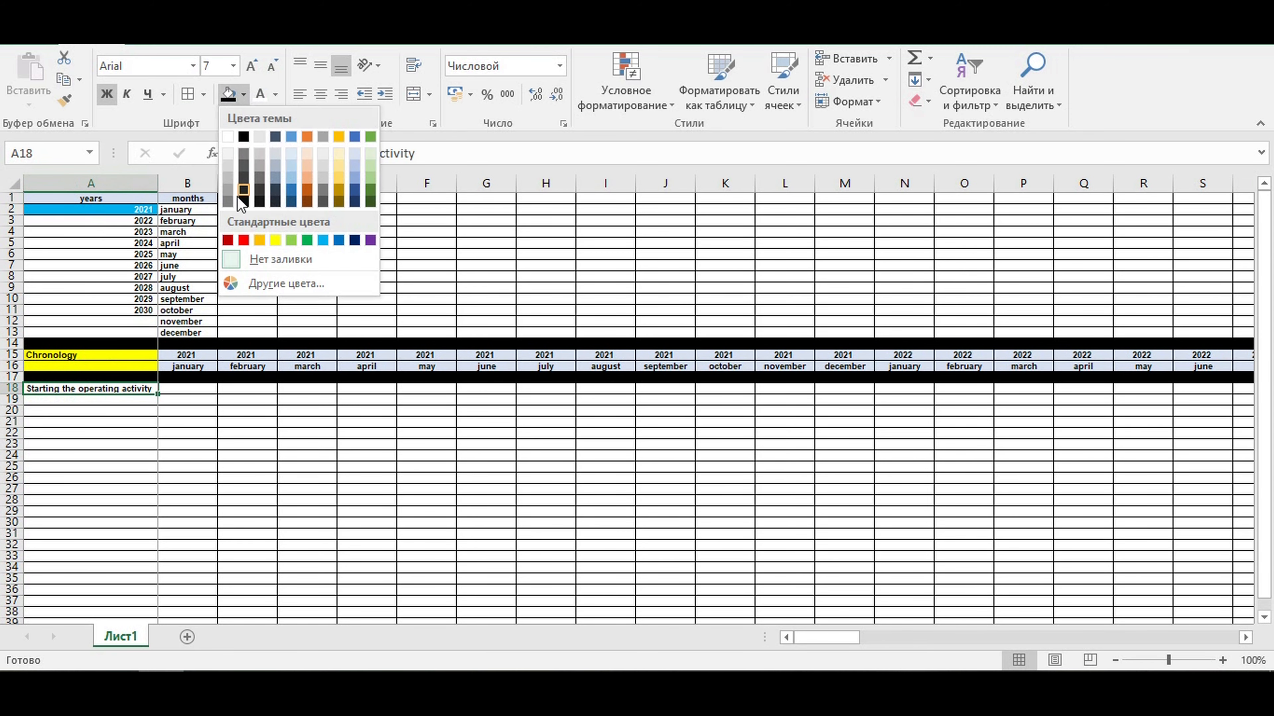
pyautogui.click(244, 241)
pyautogui.click(259, 94)
# - Enter the headings Parameter, Year and Month in cells A19, B19 and C19
pyautogui.press('Return')
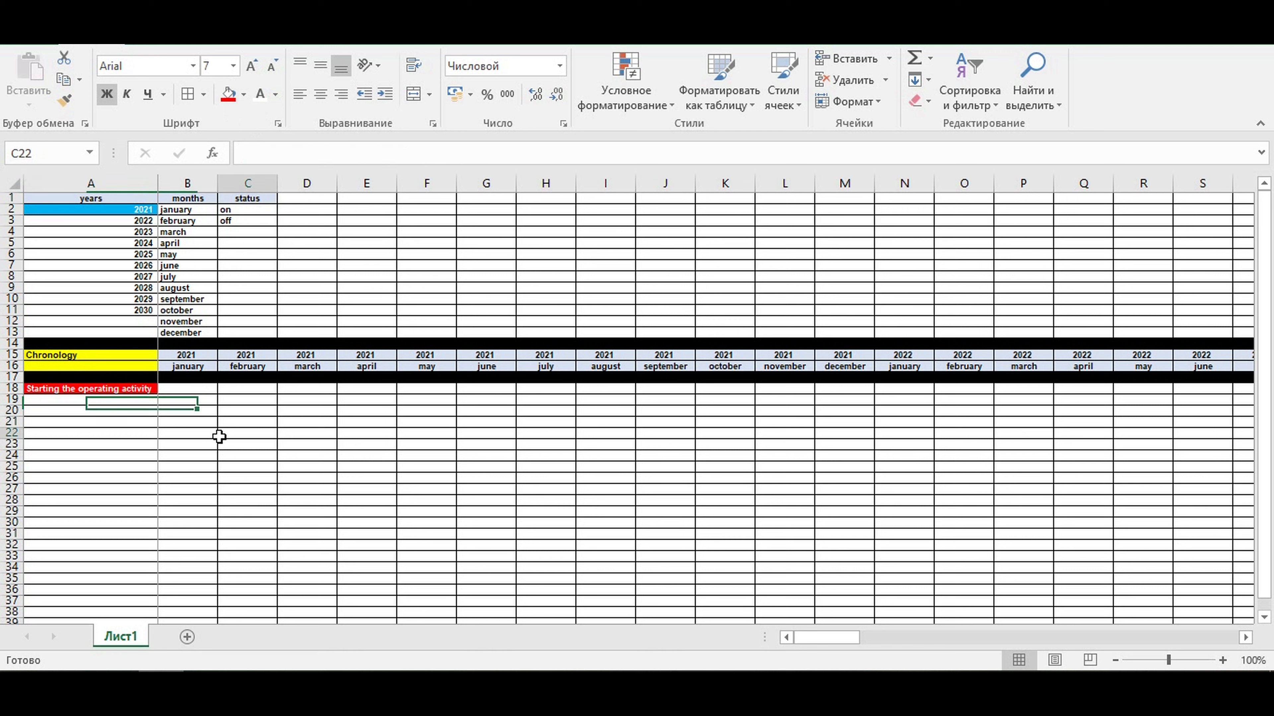
pyautogui.write('Parameter')
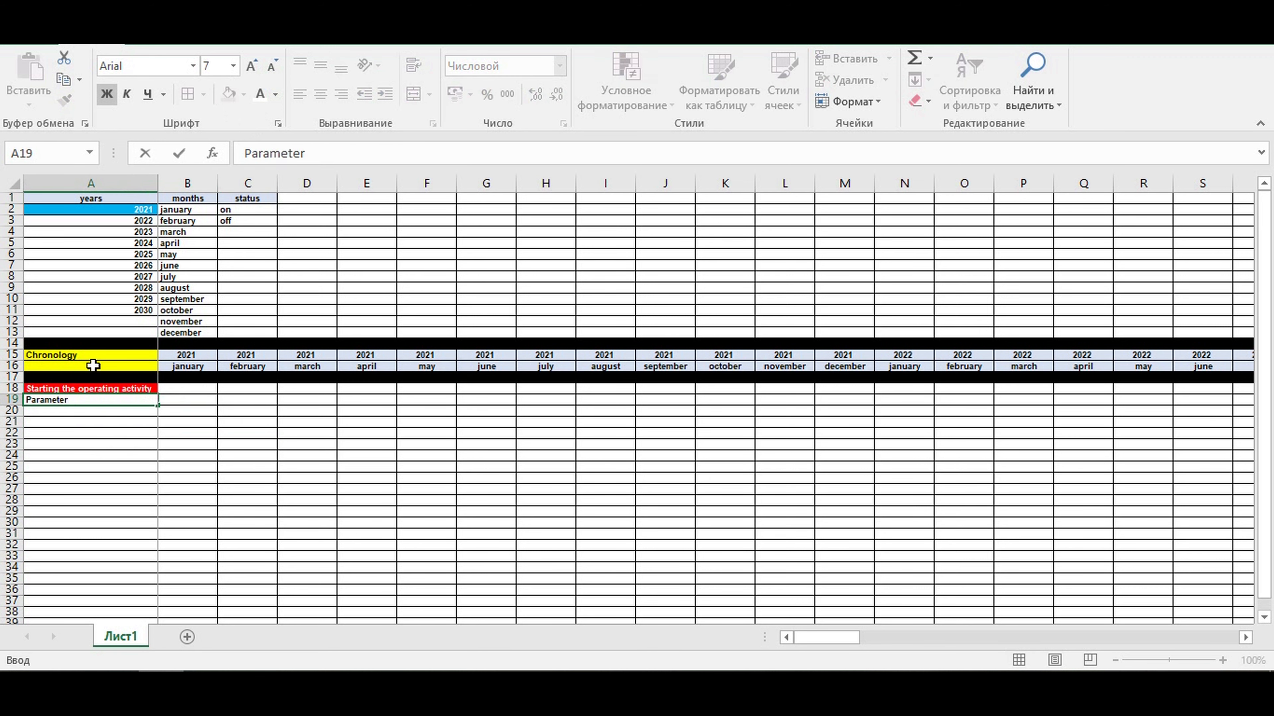
pyautogui.press('Tab')
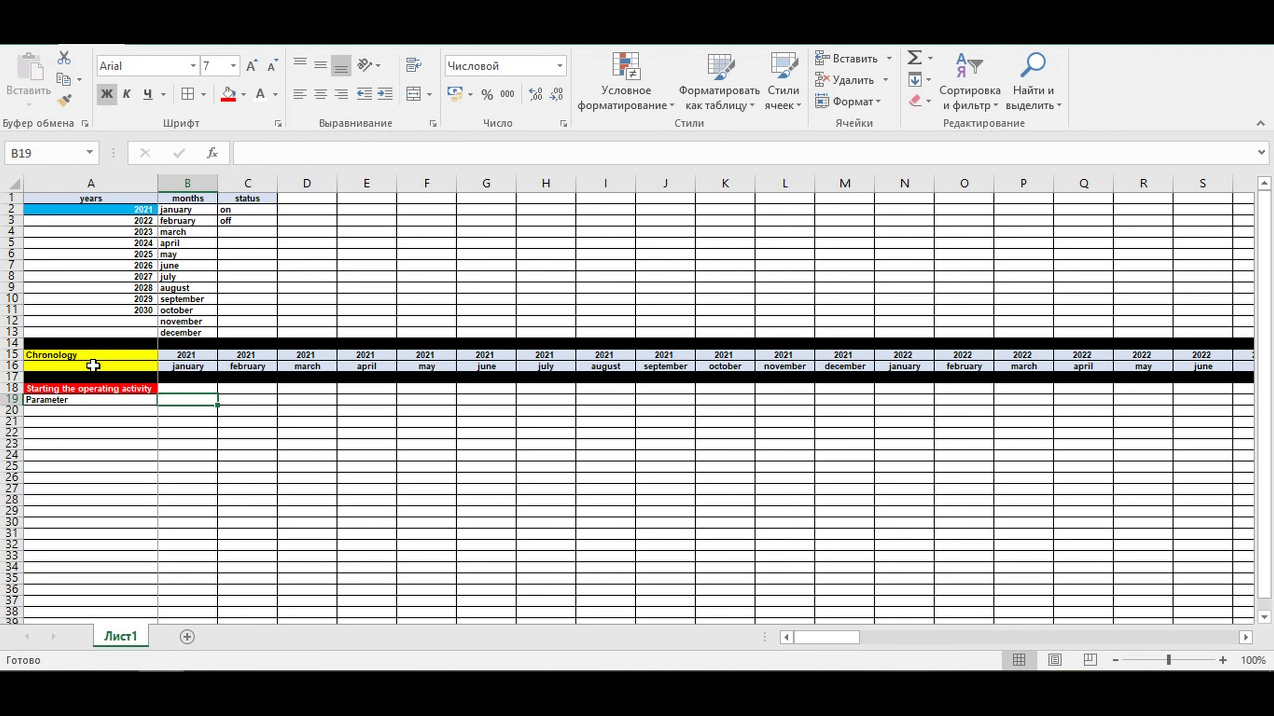
pyautogui.write('Year')
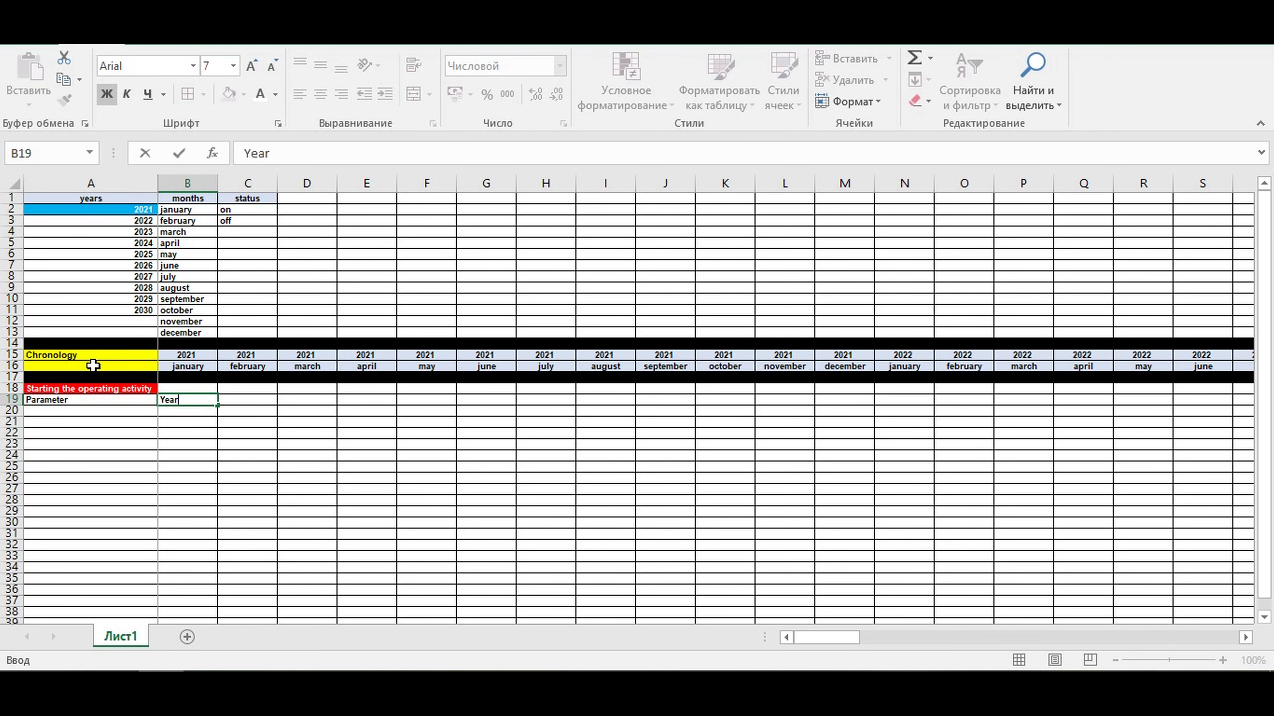
pyautogui.press('Tab')
pyautogui.write('M')
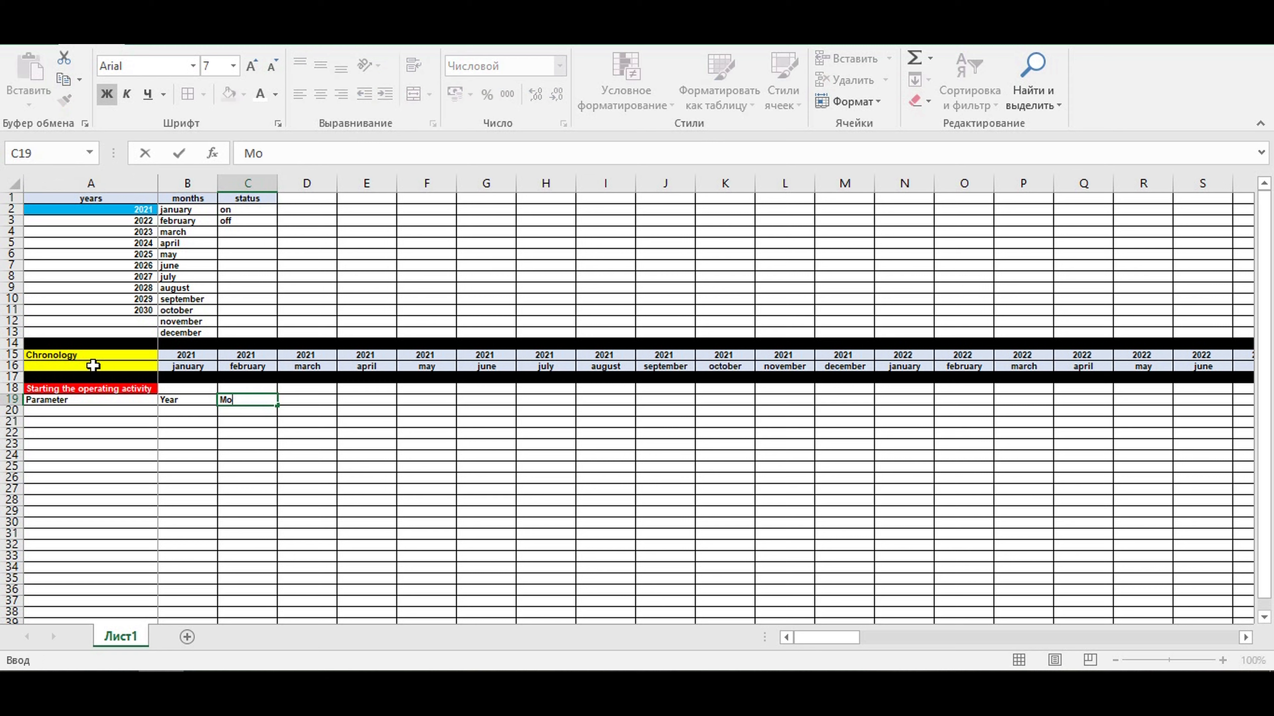
pyautogui.press('Tab')
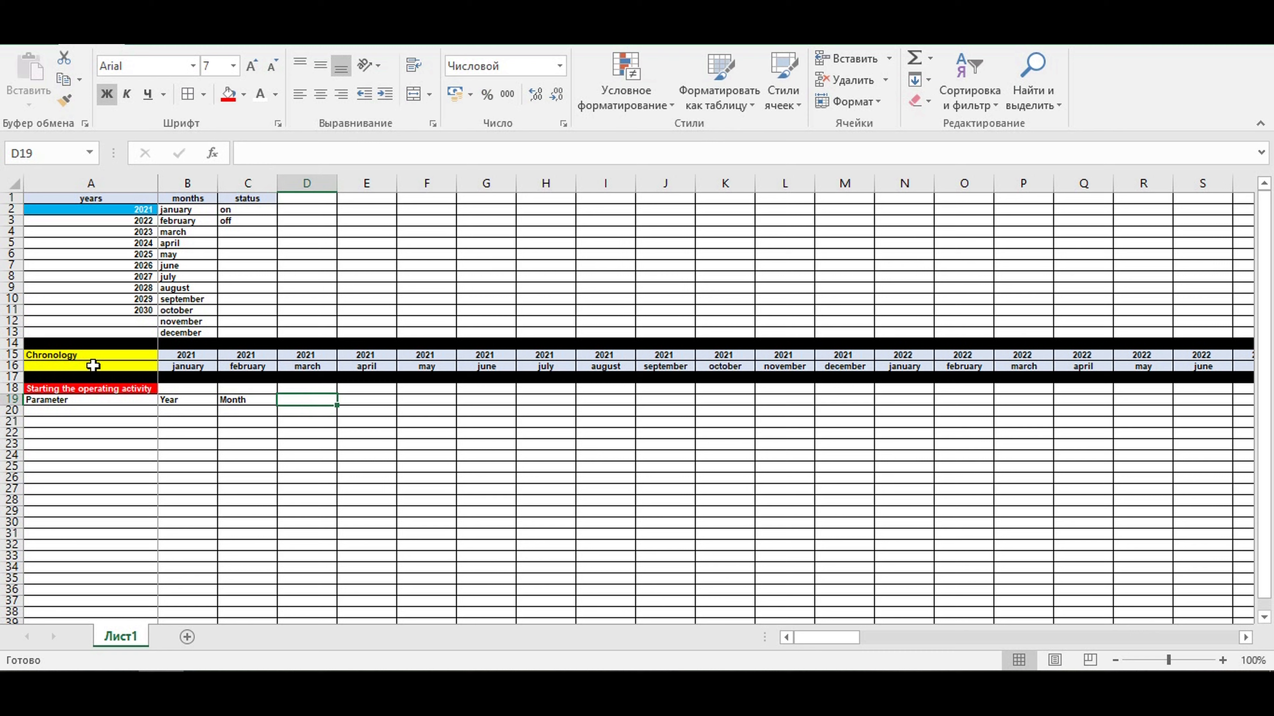
# - Center the headings in A19:C19 and shade them with the light blue theme color
pyautogui.moveTo(121, 399); pyautogui.dragTo(246, 400)
pyautogui.click(321, 94)
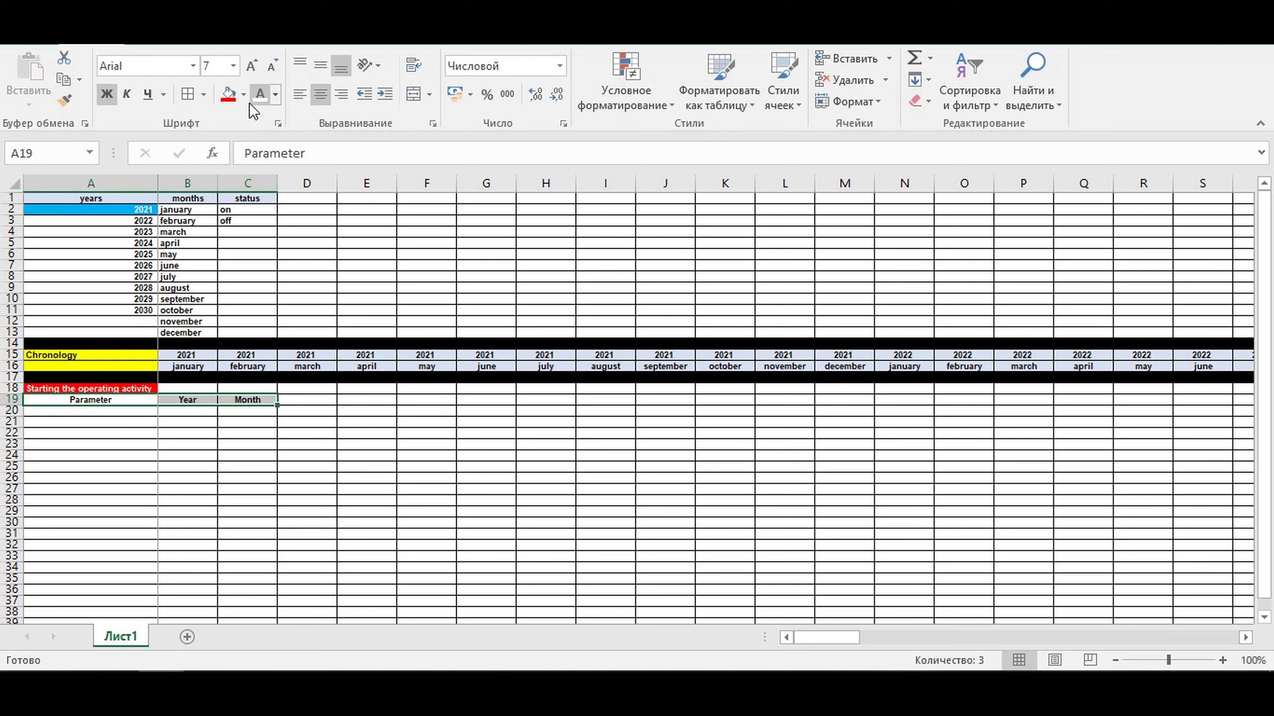
pyautogui.click(244, 97)
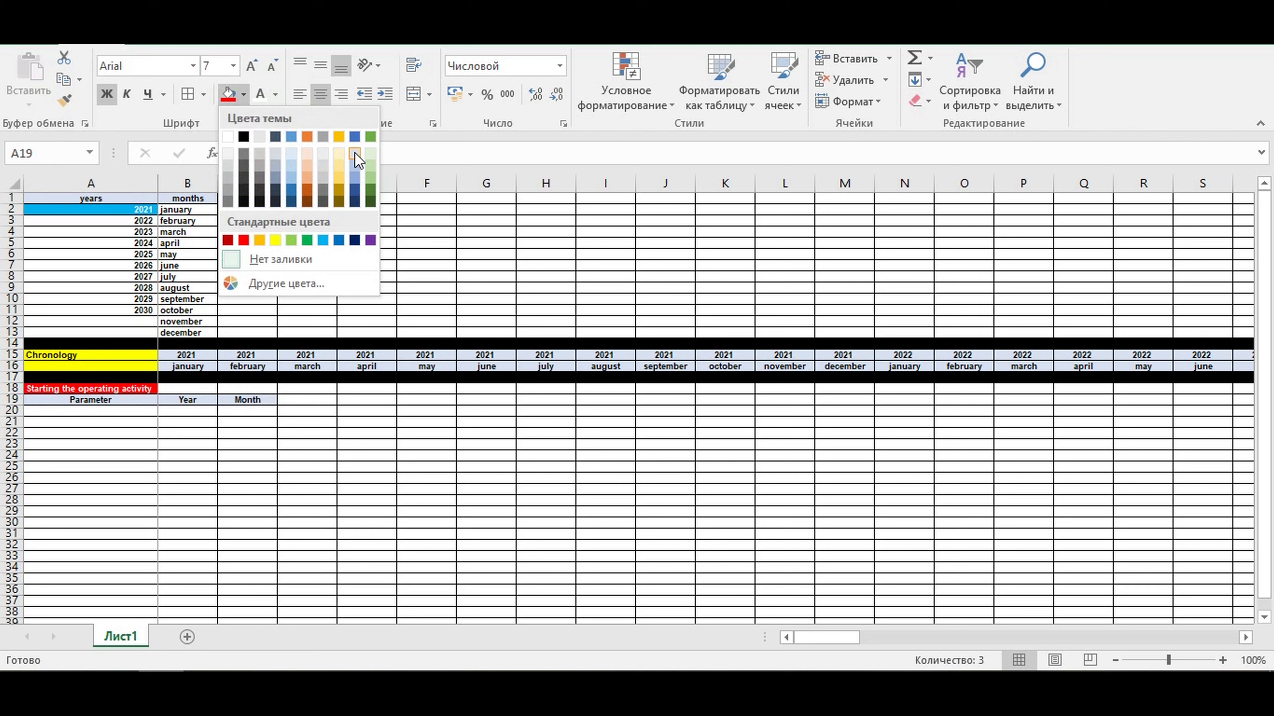
pyautogui.click(353, 153)
pyautogui.click(307, 457)
# - Link cell A20 to the section title with the formula =A18
pyautogui.click(94, 415)
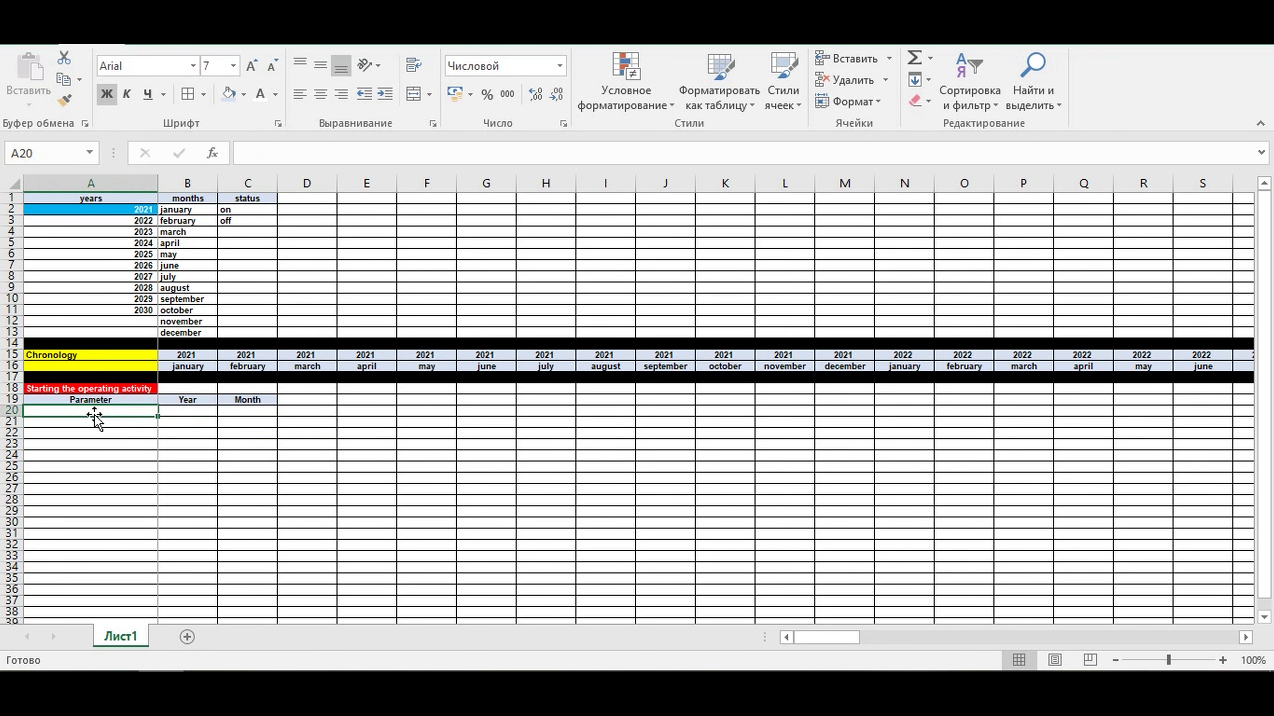
pyautogui.write('=')
pyautogui.click(61, 387)
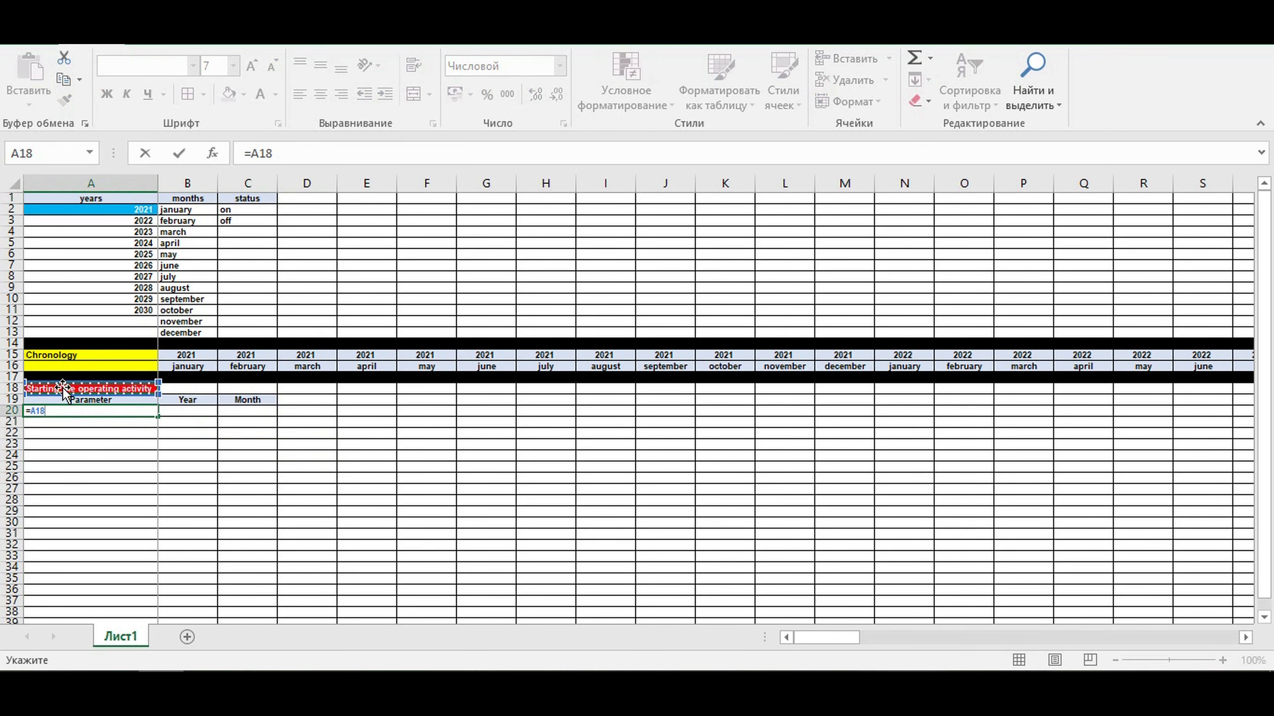
pyautogui.press('Return')
# - Add list data validation to cell B20 with the years in =$A$2:$A$11 as its source
pyautogui.click(195, 412)
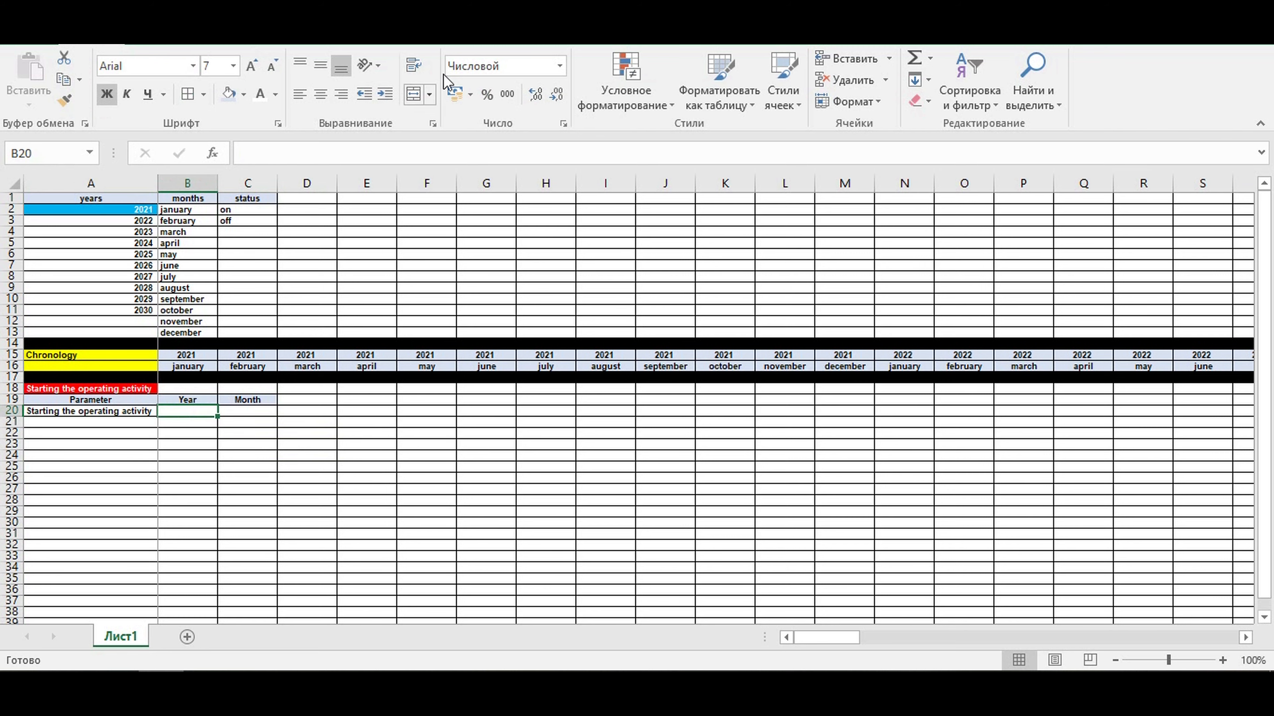
pyautogui.click(430, 38)
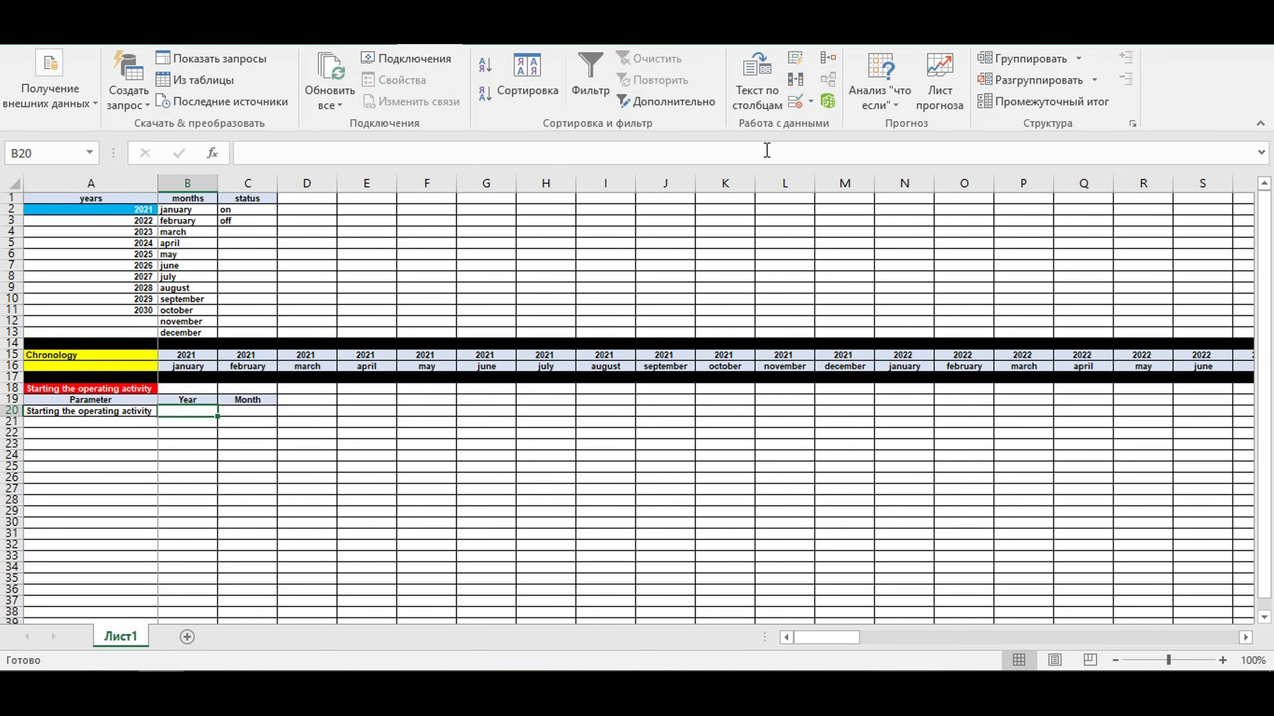
pyautogui.click(809, 98)
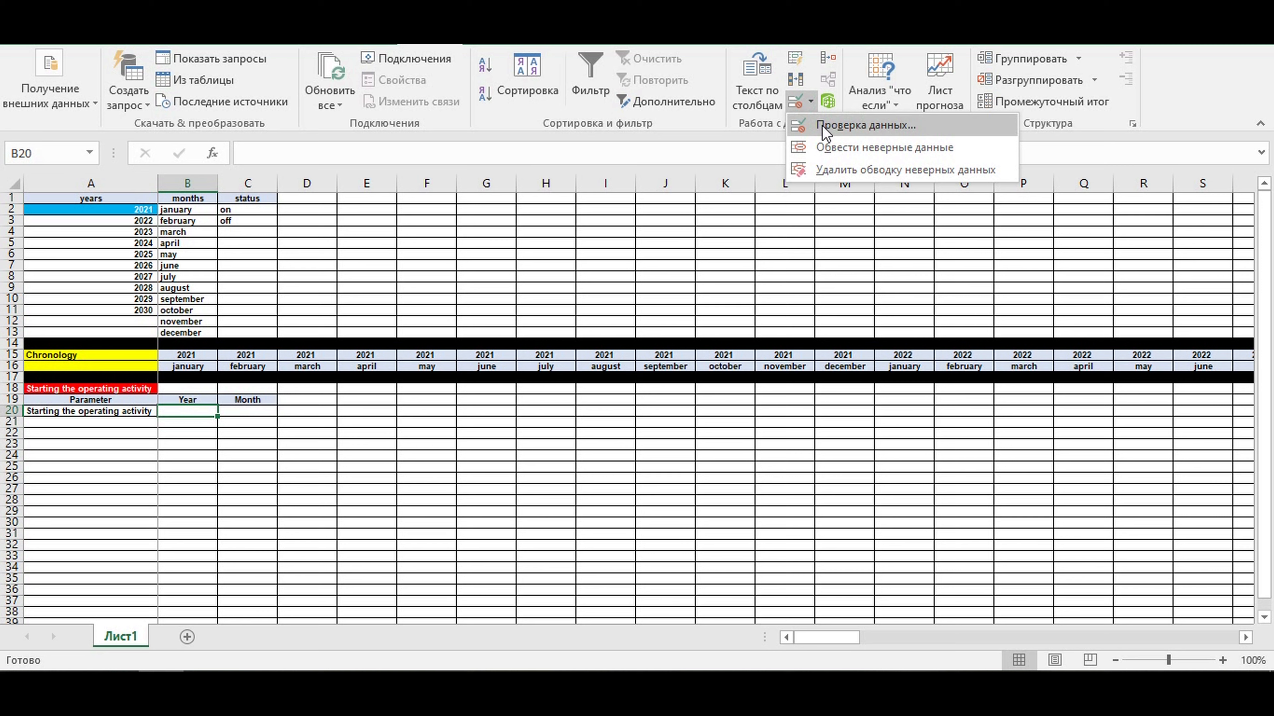
pyautogui.click(873, 125)
pyautogui.click(374, 161)
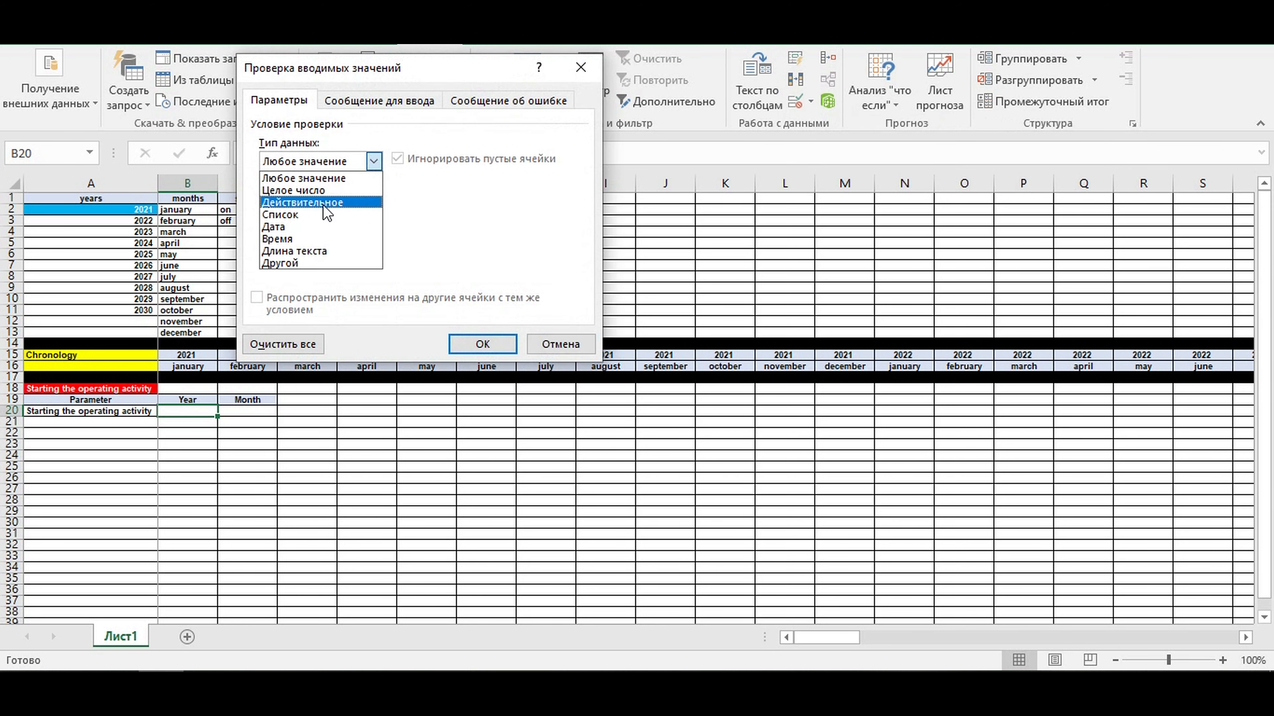
pyautogui.click(301, 216)
pyautogui.click(547, 237)
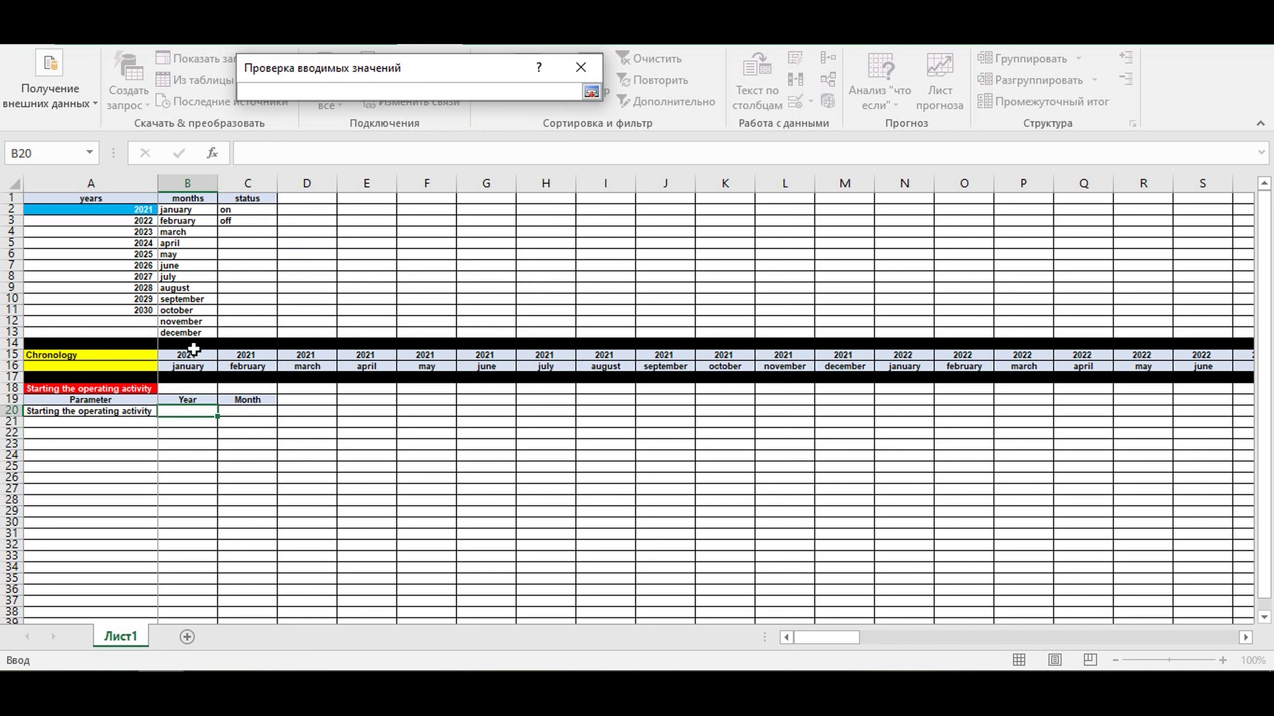
pyautogui.moveTo(124, 209); pyautogui.dragTo(183, 310)
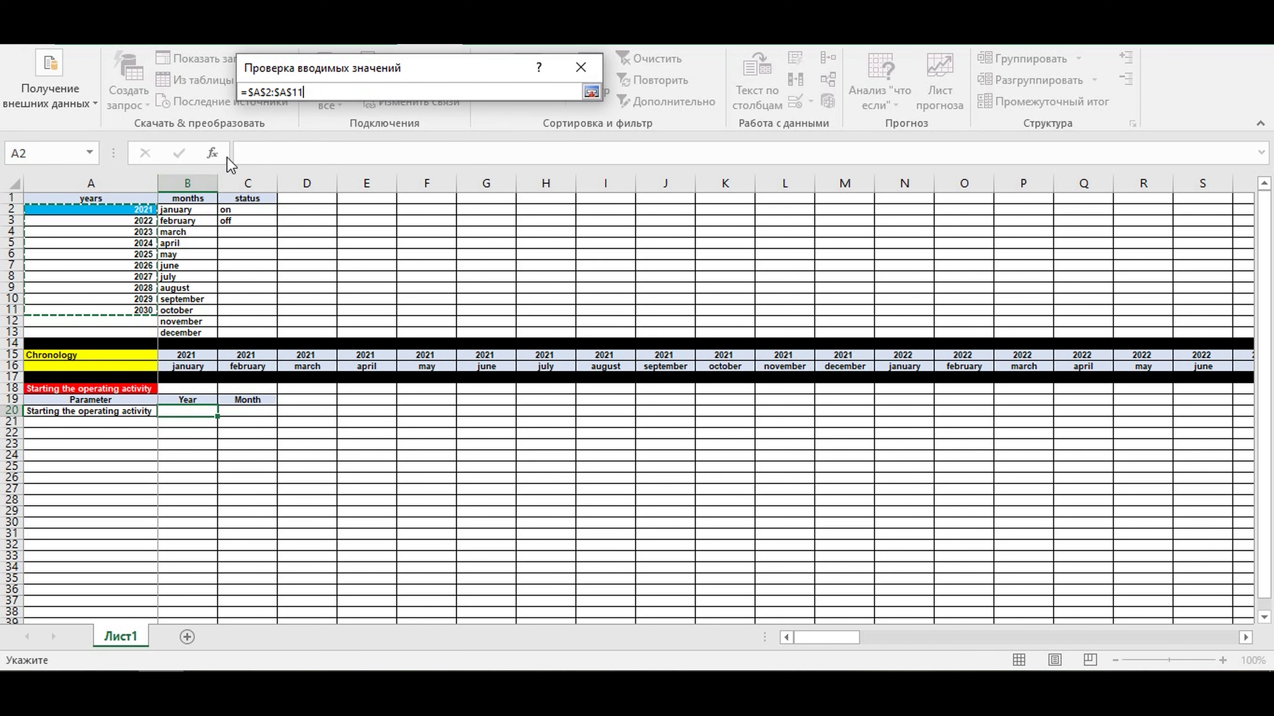
pyautogui.press('Return')
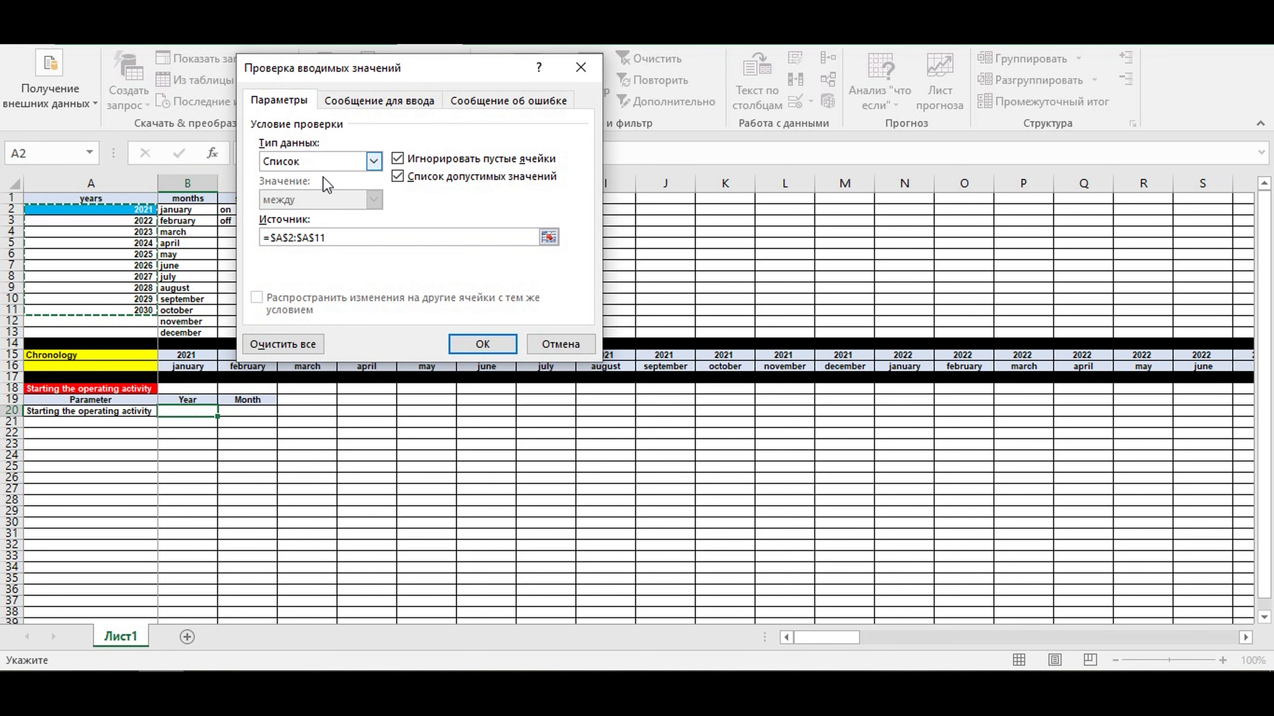
pyautogui.click(472, 344)
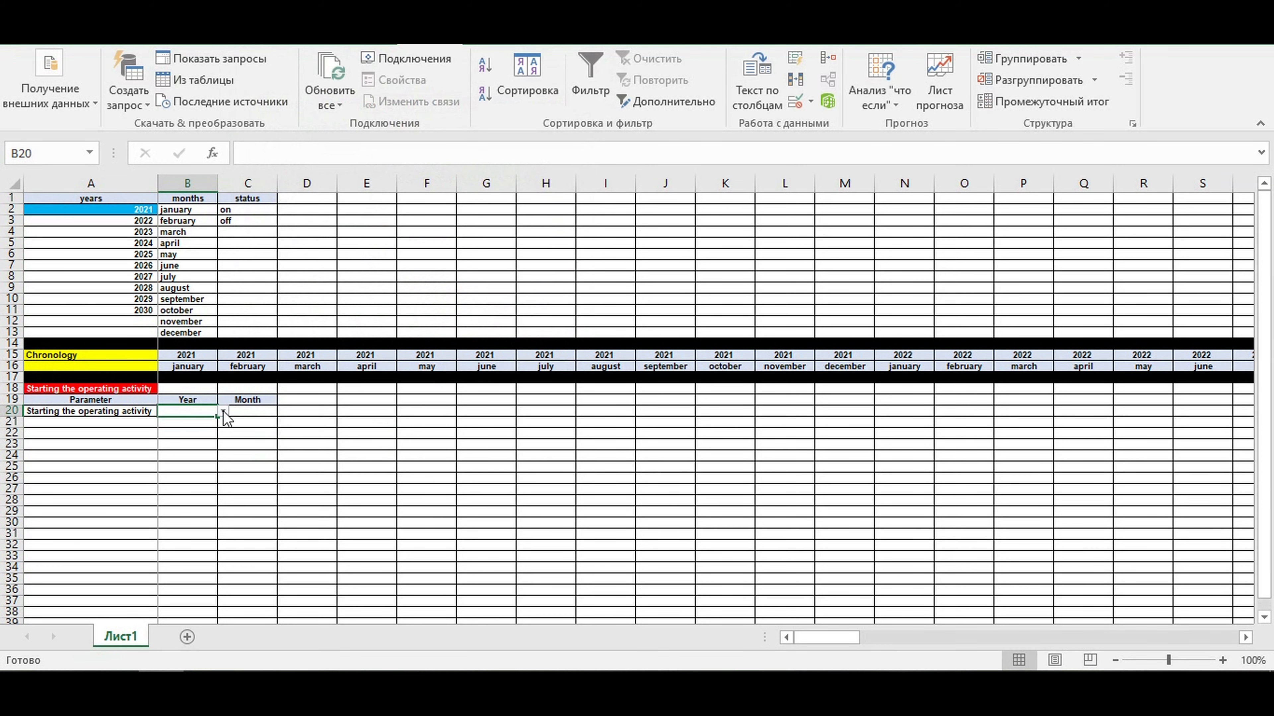
# - Choose 2021 from the year list in B20 and center the value
pyautogui.click(222, 411)
pyautogui.click(202, 425)
pyautogui.click(76, 36)
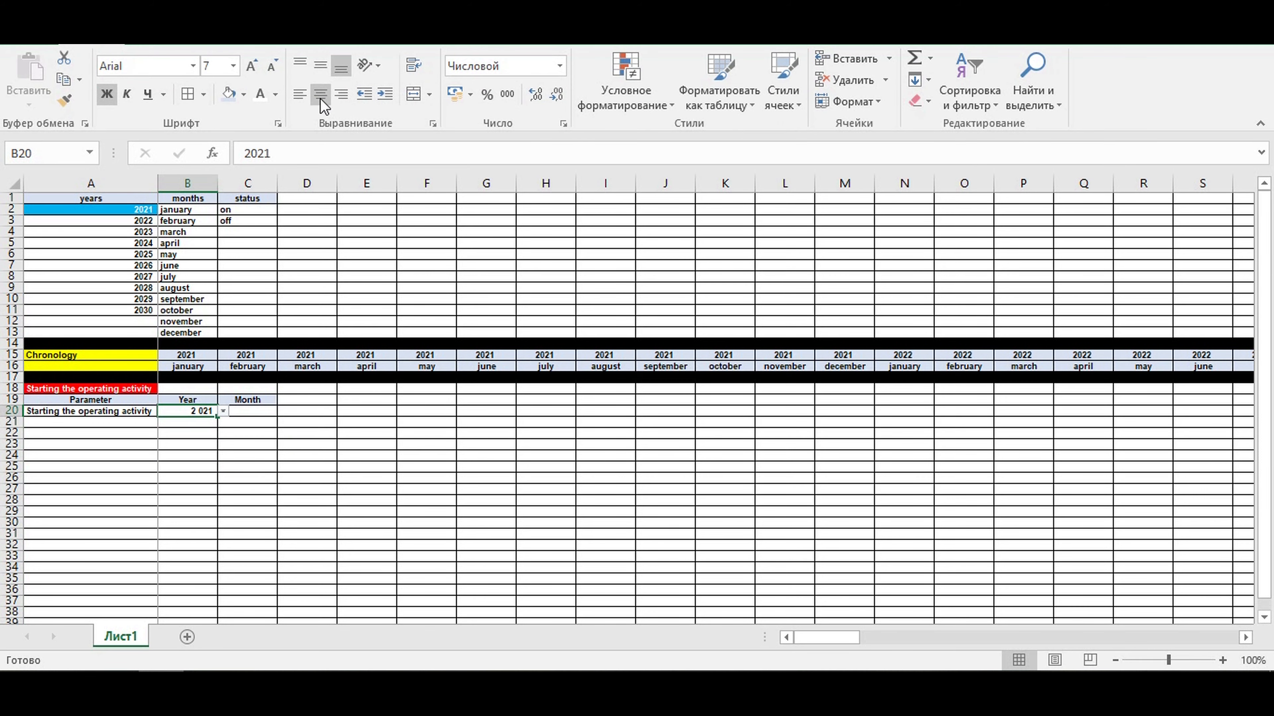
# - Turn off the thousands separator in the number format of cell B20
pyautogui.rightClick(192, 414)
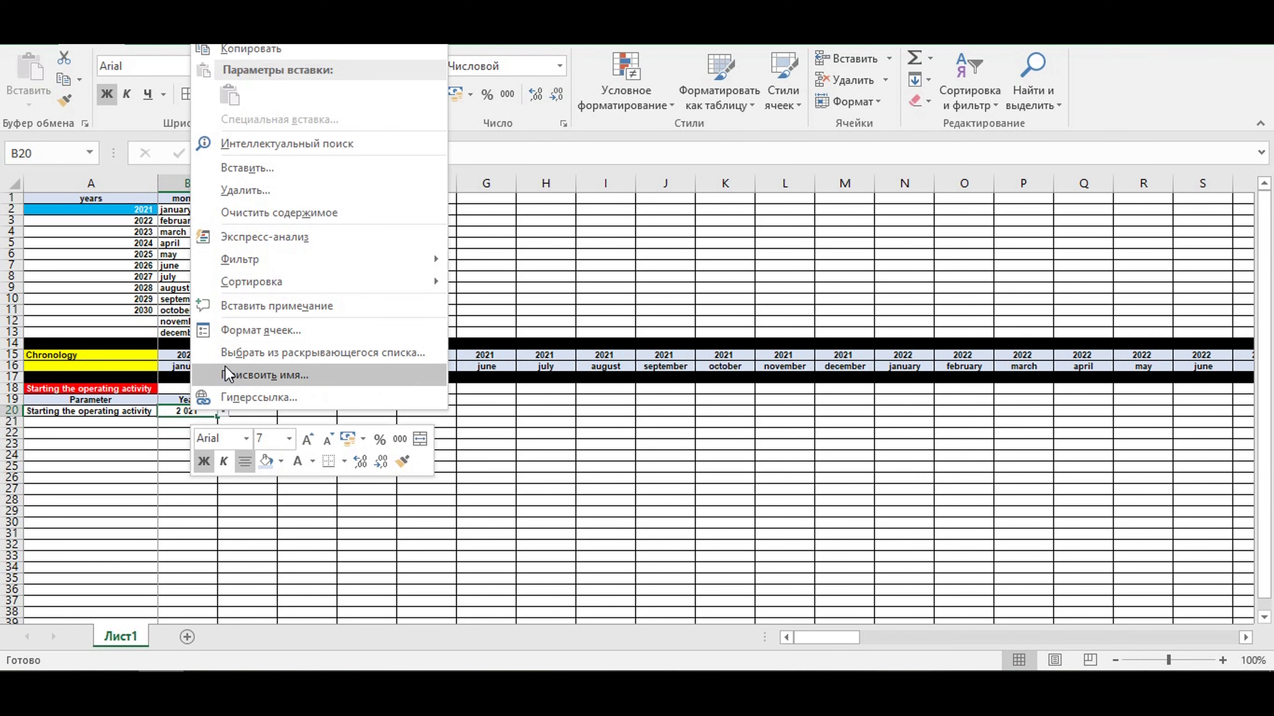
pyautogui.click(243, 330)
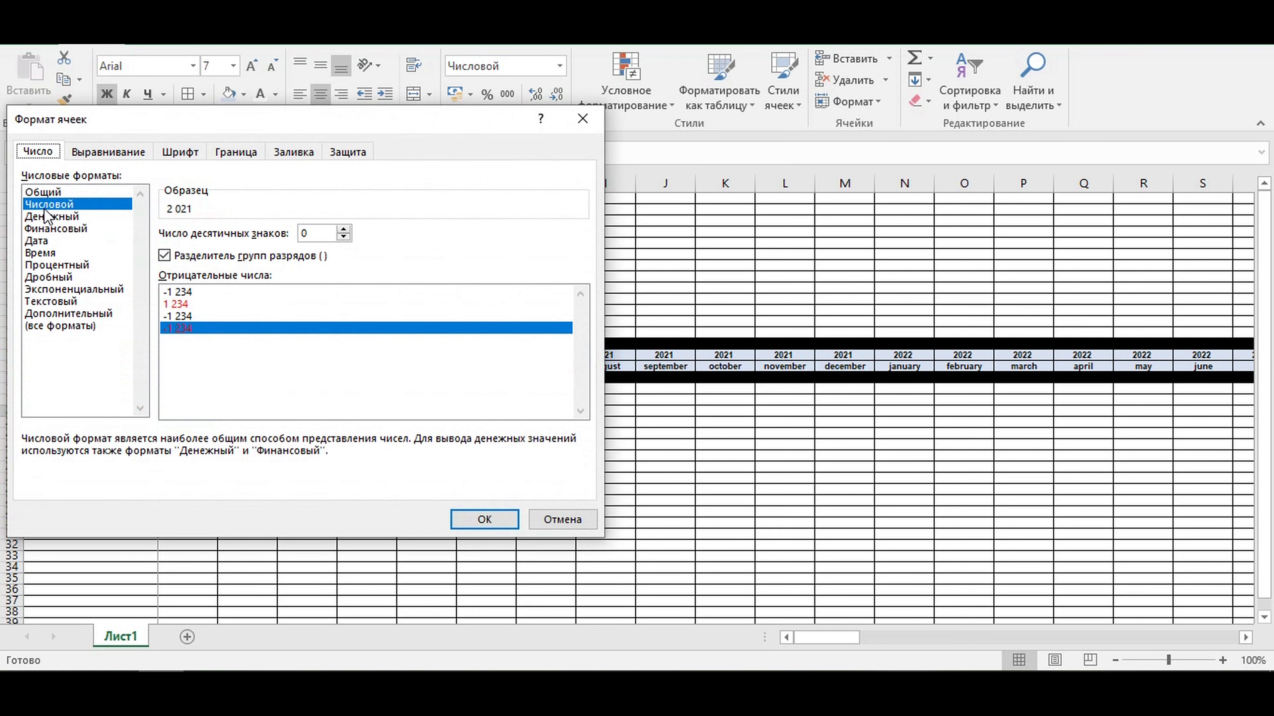
pyautogui.click(164, 256)
pyautogui.click(508, 524)
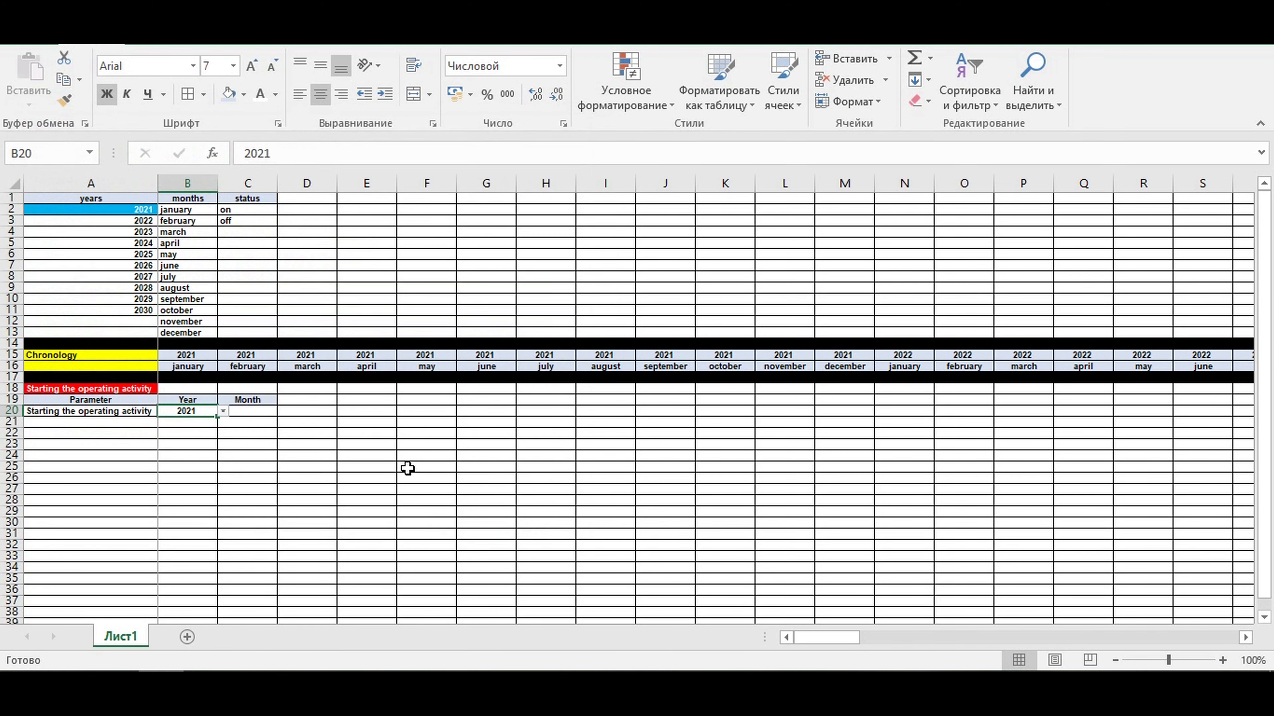
# - Fill the year cell B20 with standard light blue and make its text white
pyautogui.click(243, 94)
pyautogui.click(322, 239)
pyautogui.click(389, 466)
# - Add list data validation to cell C20 with the months in =$B$2:$B$13 as its source
pyautogui.click(249, 410)
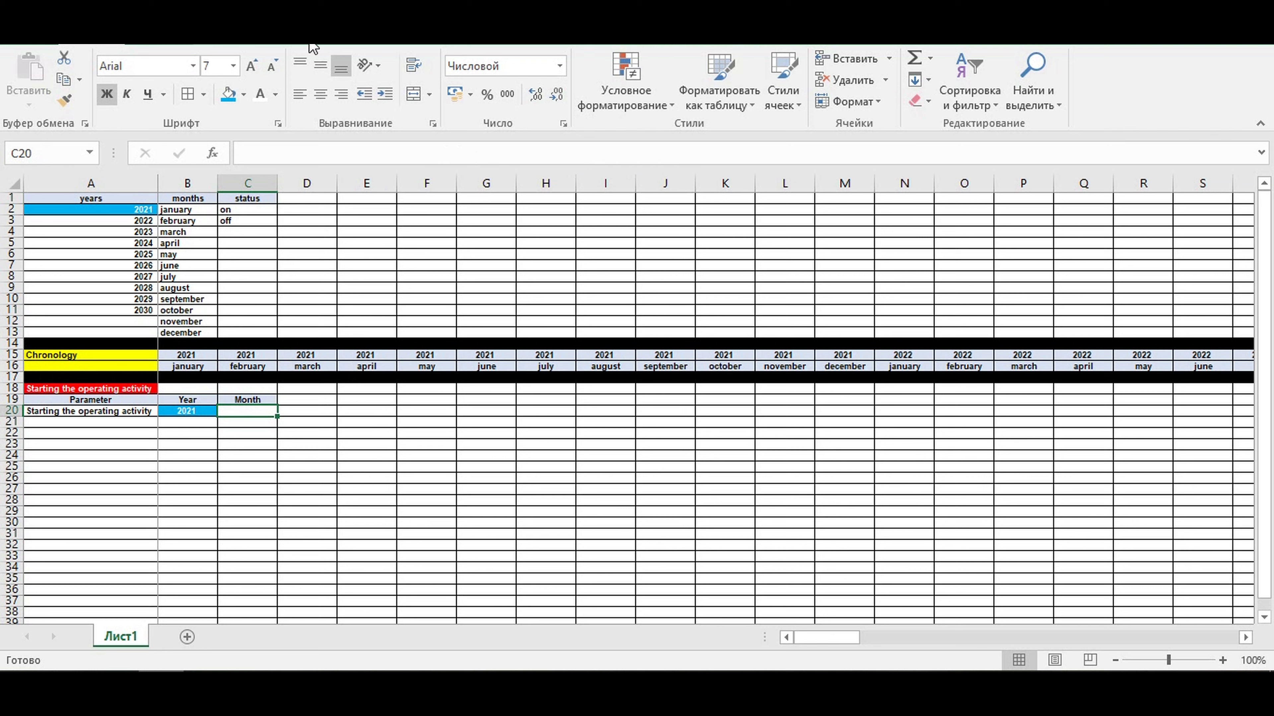
pyautogui.click(426, 46)
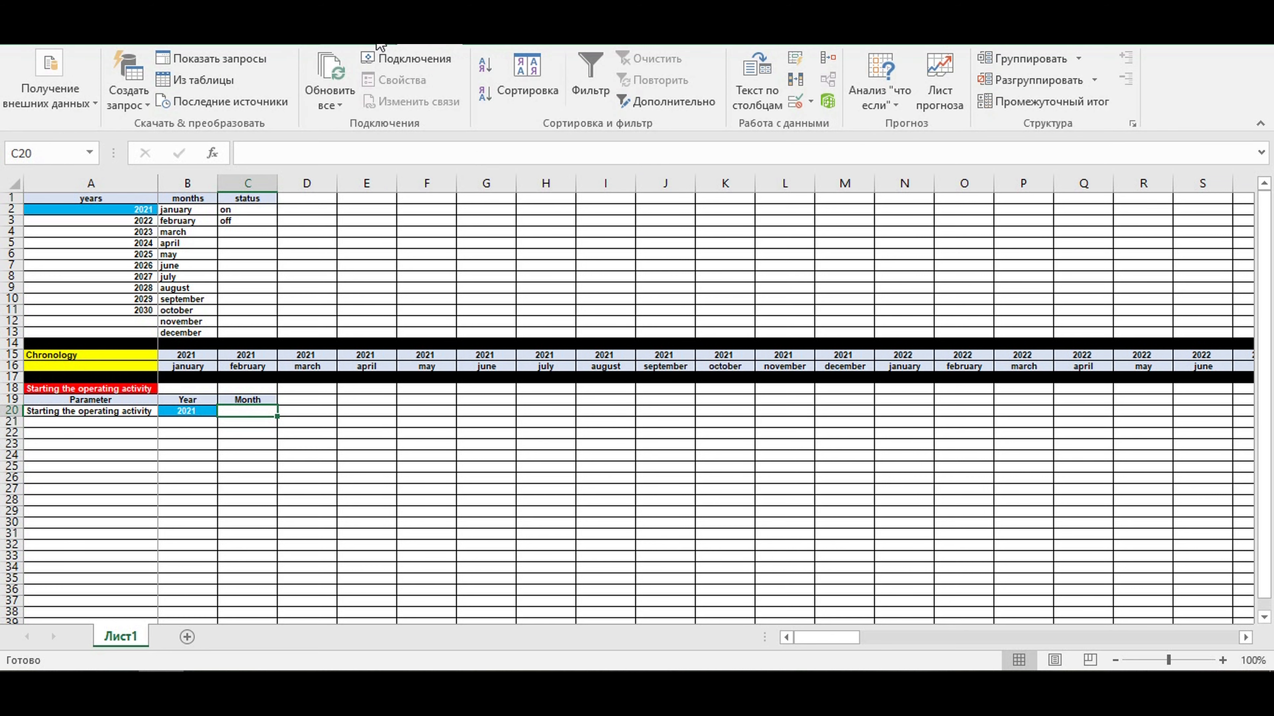
pyautogui.click(810, 101)
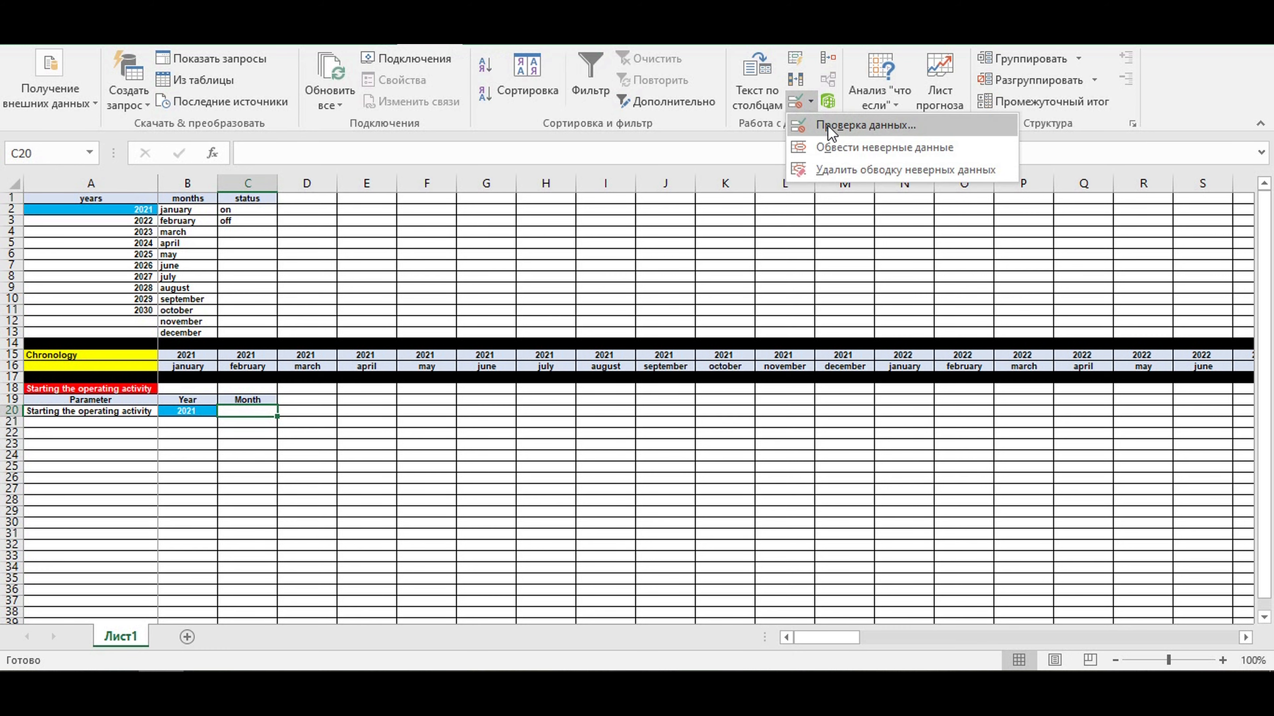
pyautogui.click(882, 125)
pyautogui.click(373, 161)
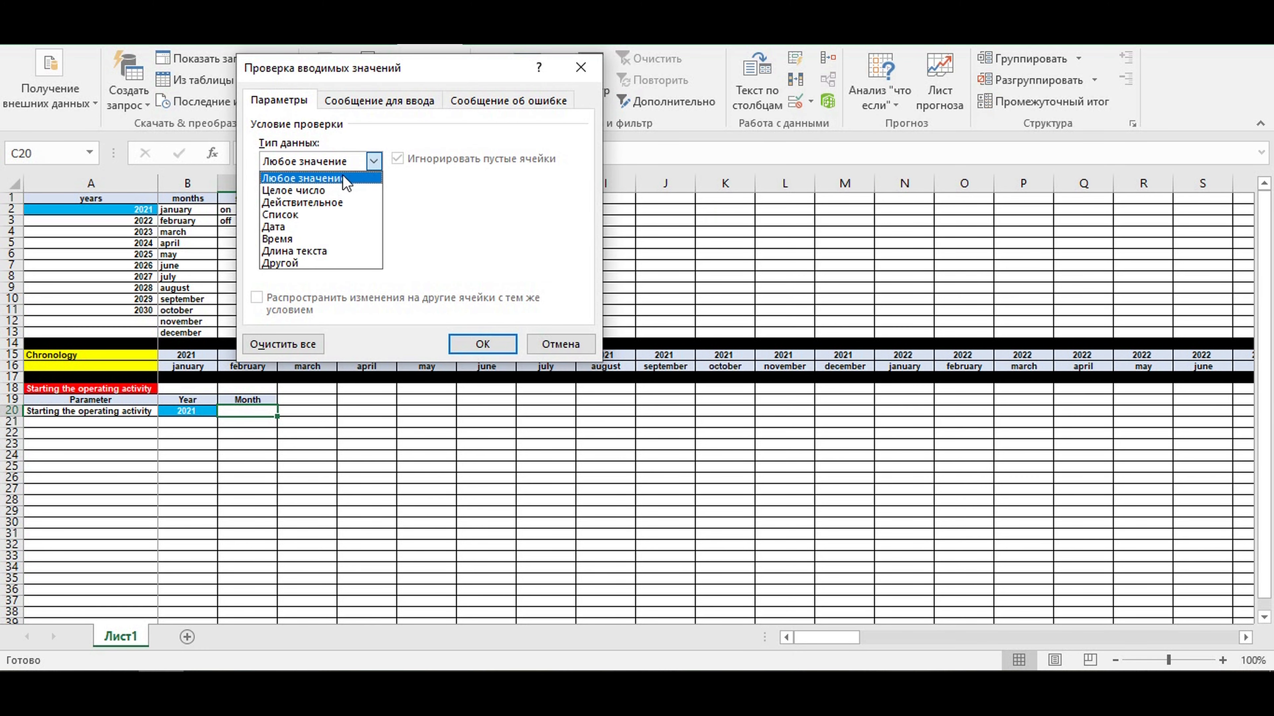
pyautogui.click(312, 215)
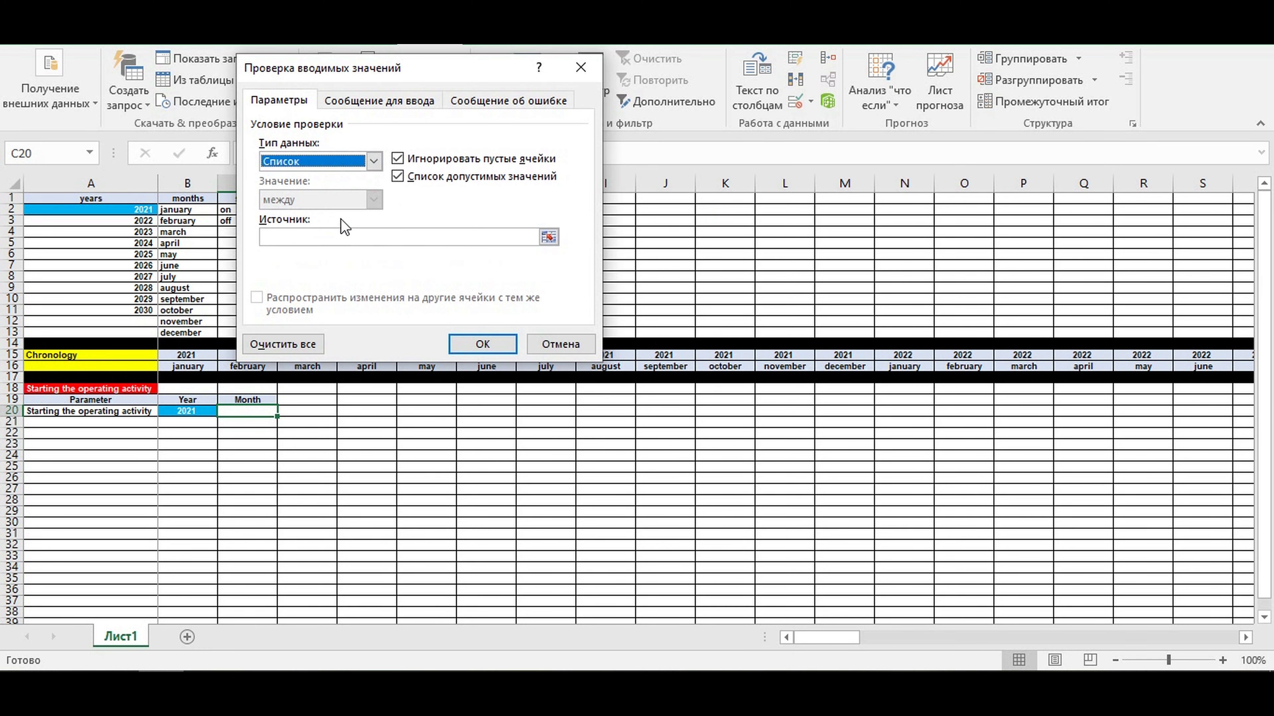
pyautogui.click(548, 237)
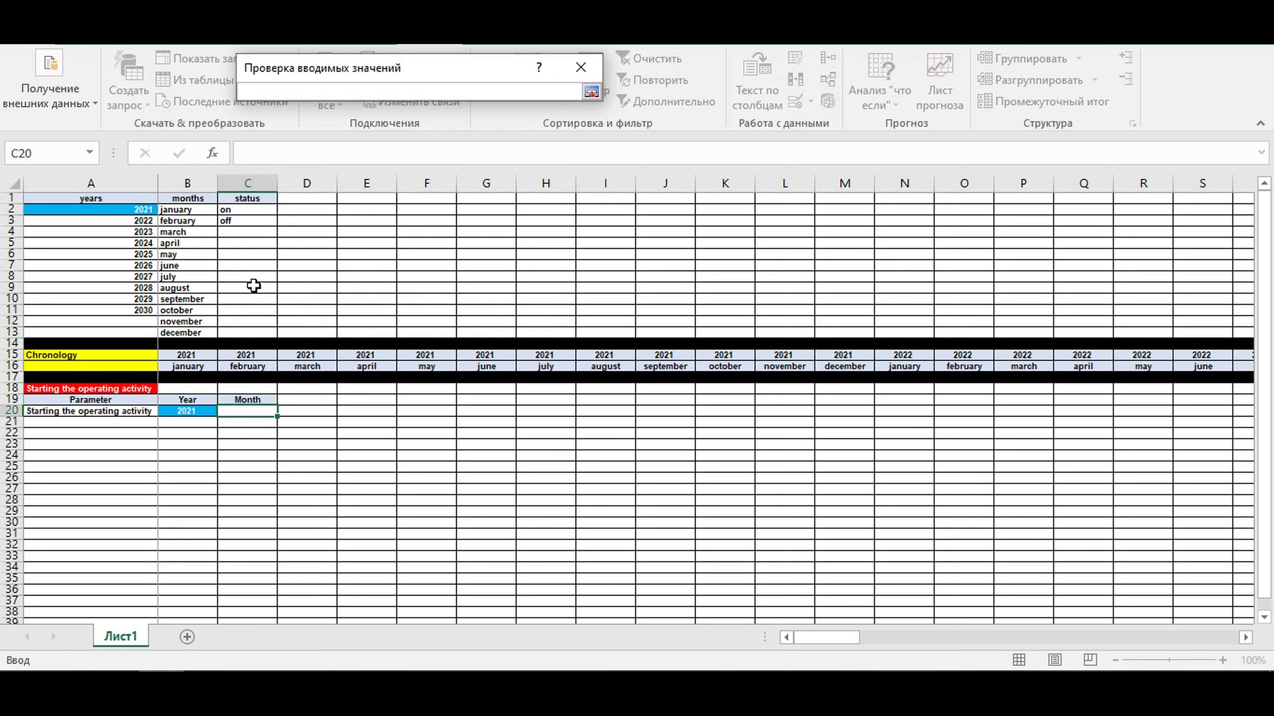
pyautogui.moveTo(177, 211); pyautogui.dragTo(185, 332)
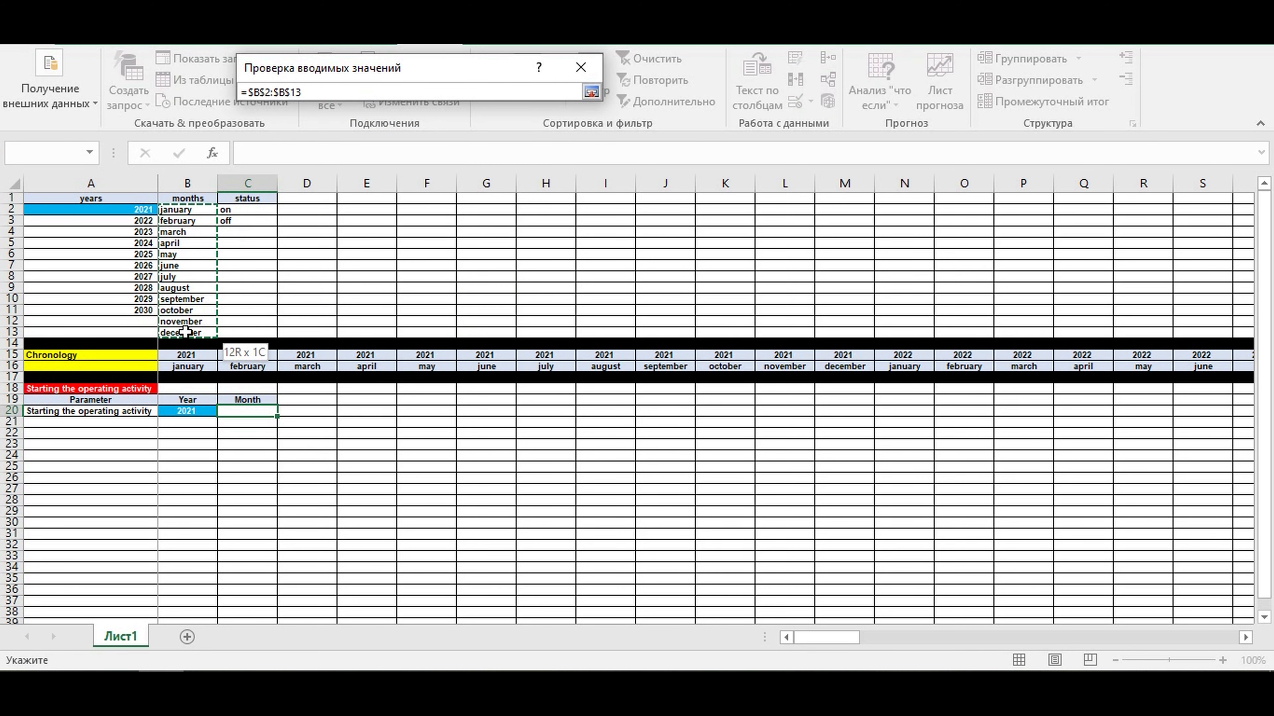
pyautogui.press('Return')
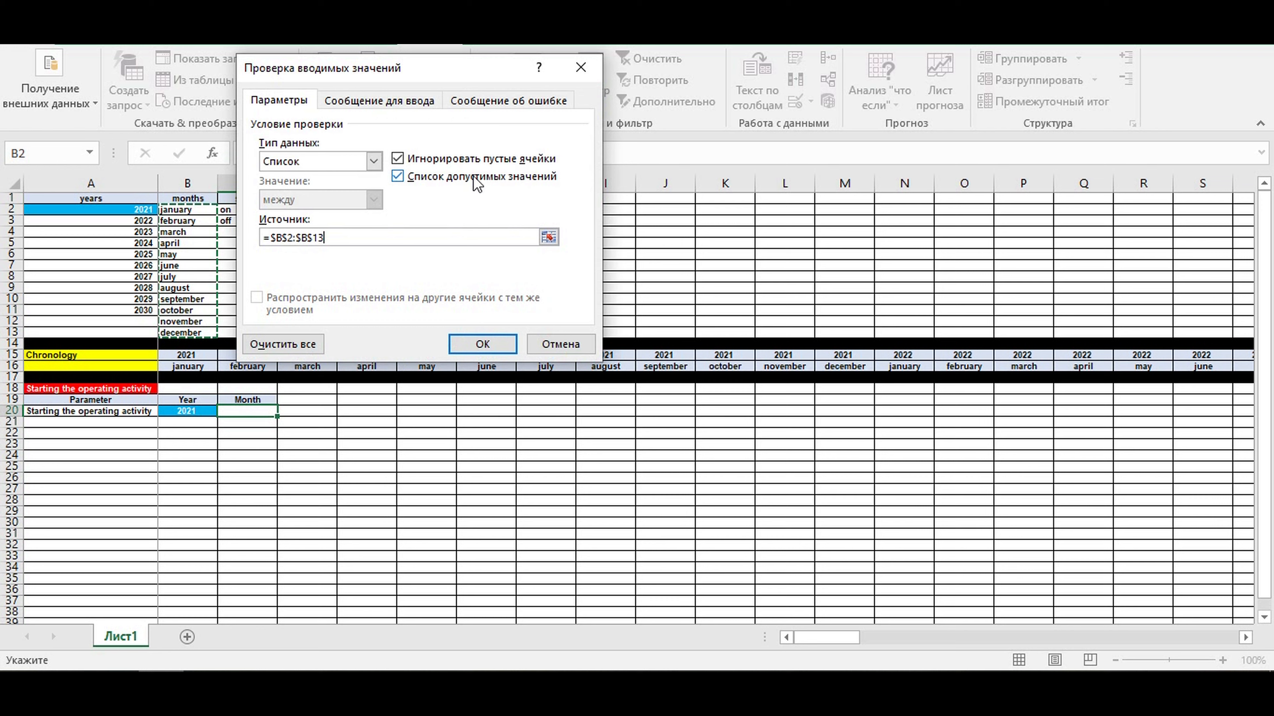
pyautogui.press('Return')
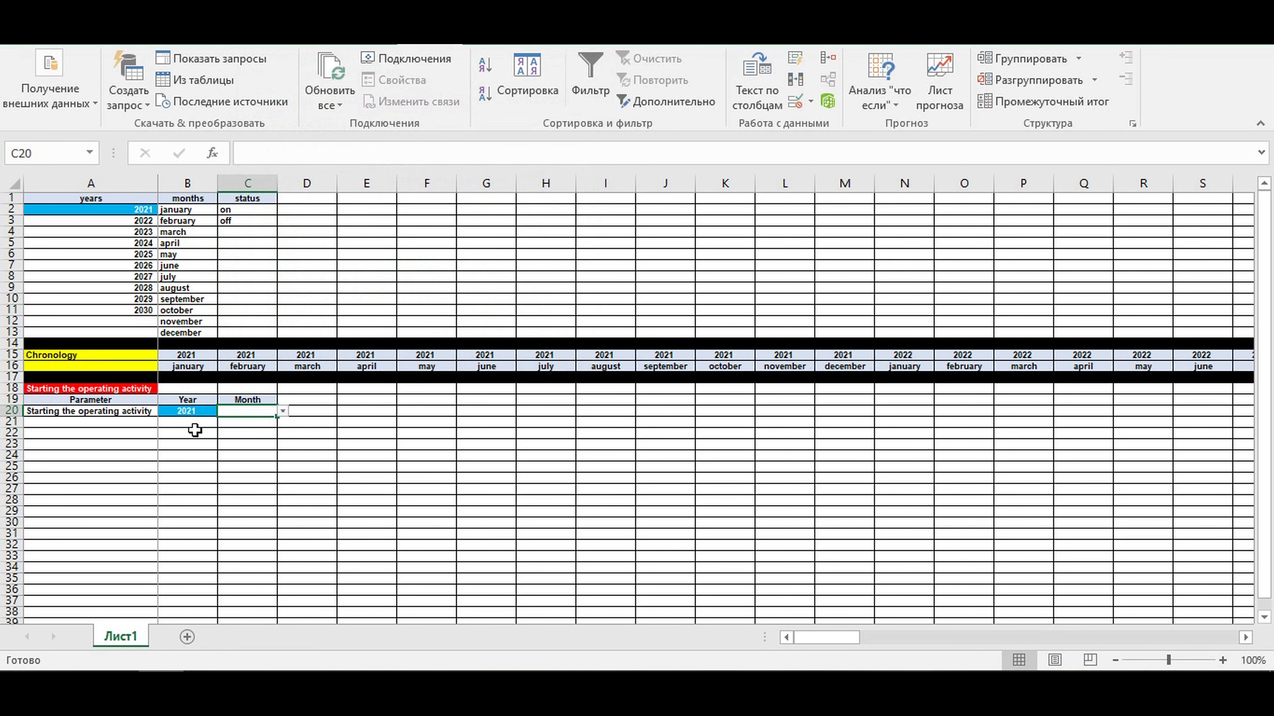
# - Choose october from the month list in C20
pyautogui.click(283, 412)
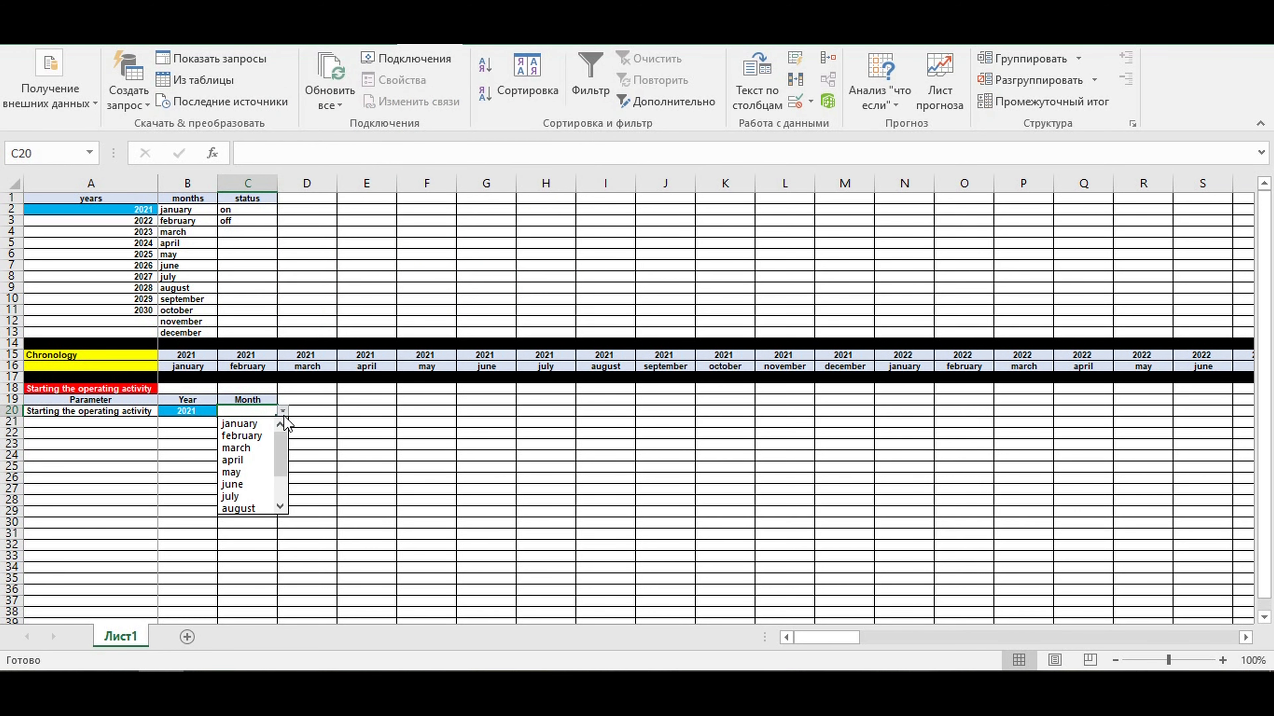
pyautogui.click(278, 506)
pyautogui.click(278, 506)
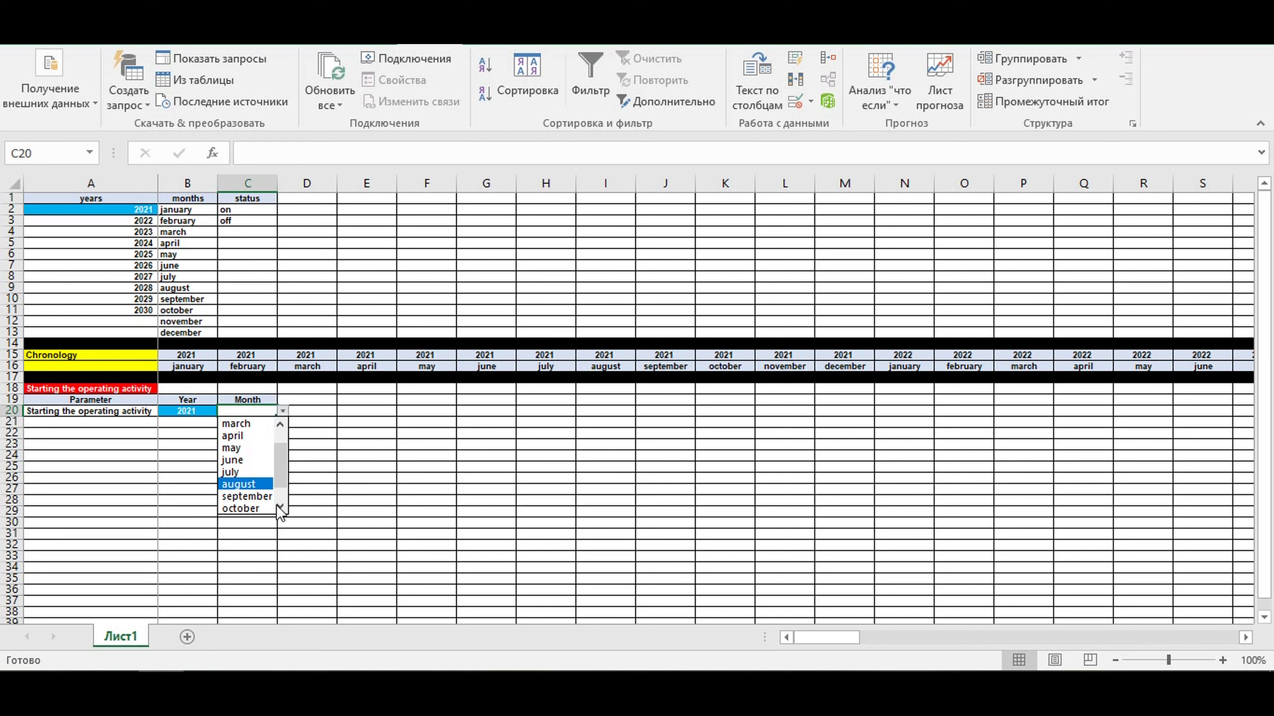
pyautogui.click(246, 508)
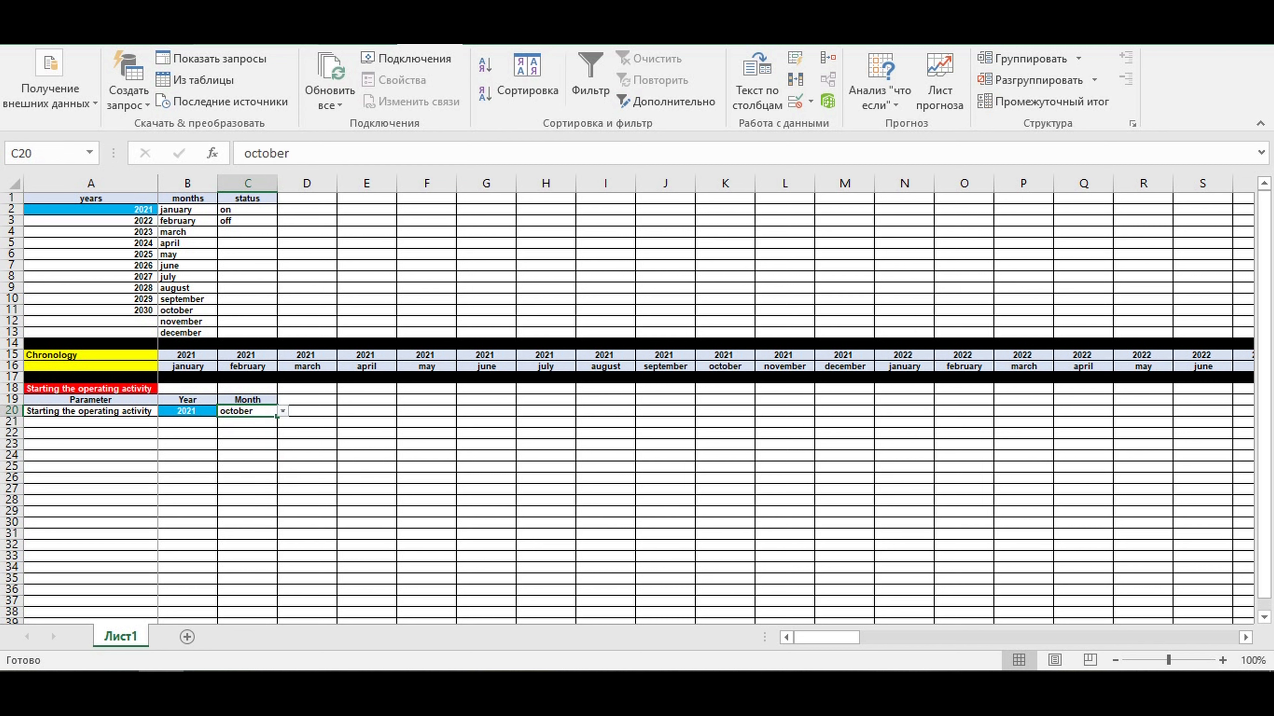
# - Center the month in C20, fill the cell with light blue and make its text white
pyautogui.click(103, 38)
pyautogui.click(321, 95)
pyautogui.click(230, 99)
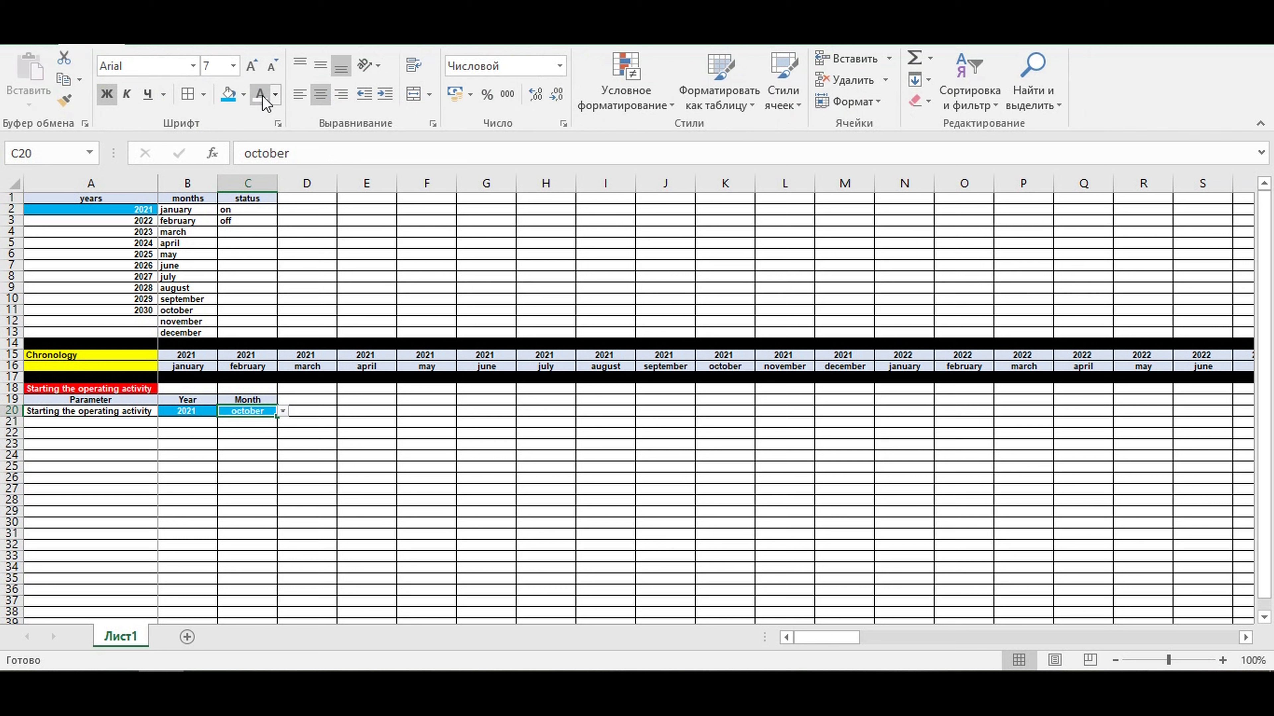
pyautogui.click(384, 409)
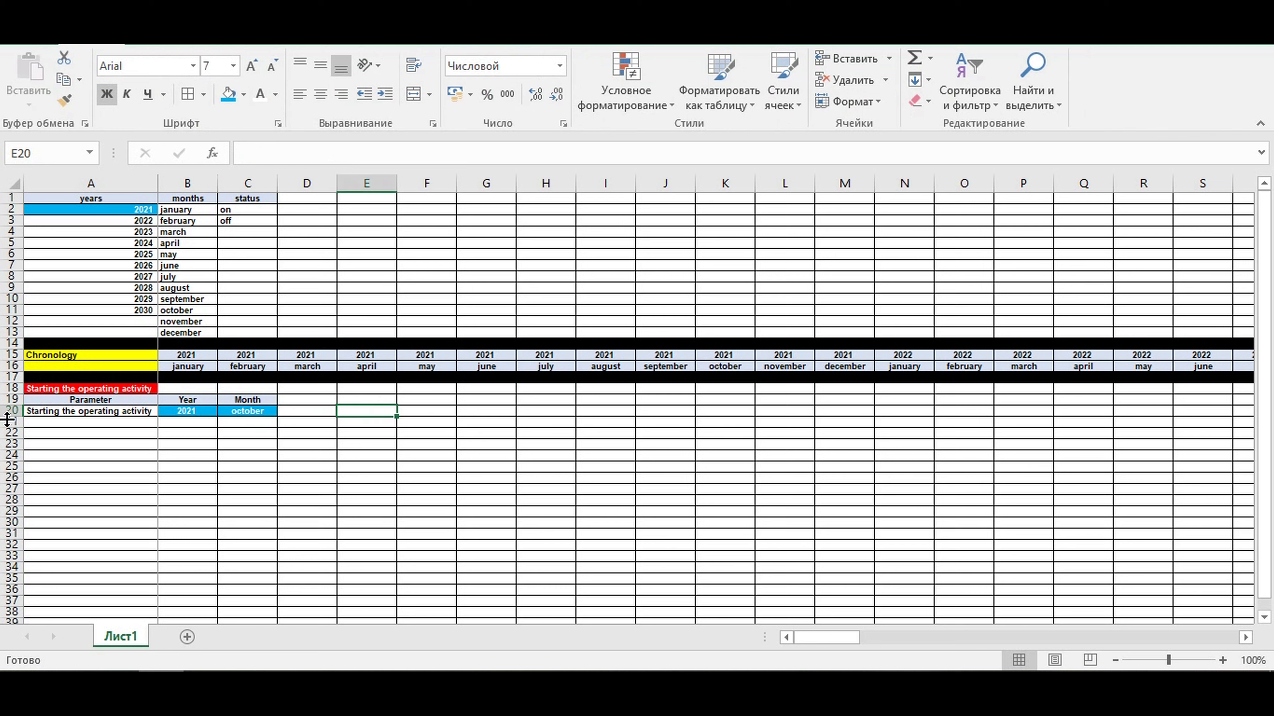
# - Fill the whole of row 21 with black as a divider below the Starting the operating activity section
pyautogui.click(10, 421)
pyautogui.click(243, 94)
pyautogui.click(245, 135)
pyautogui.click(397, 481)
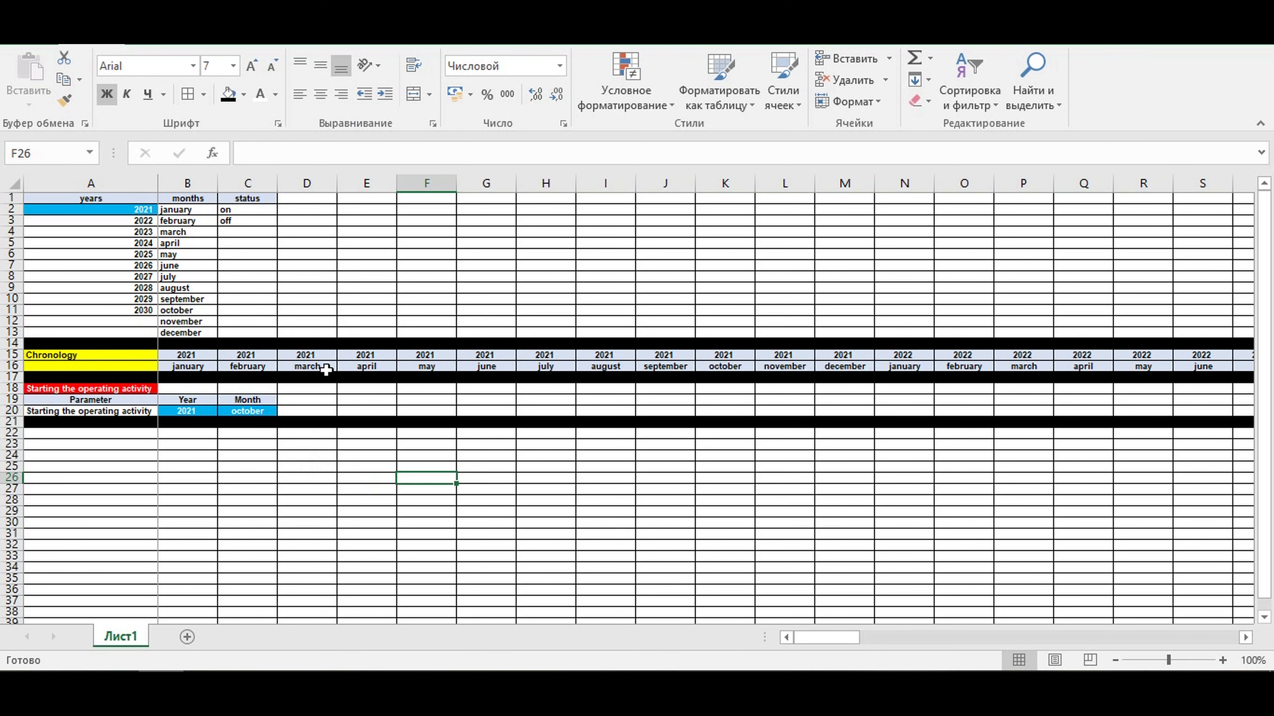
pyautogui.click(452, 500)
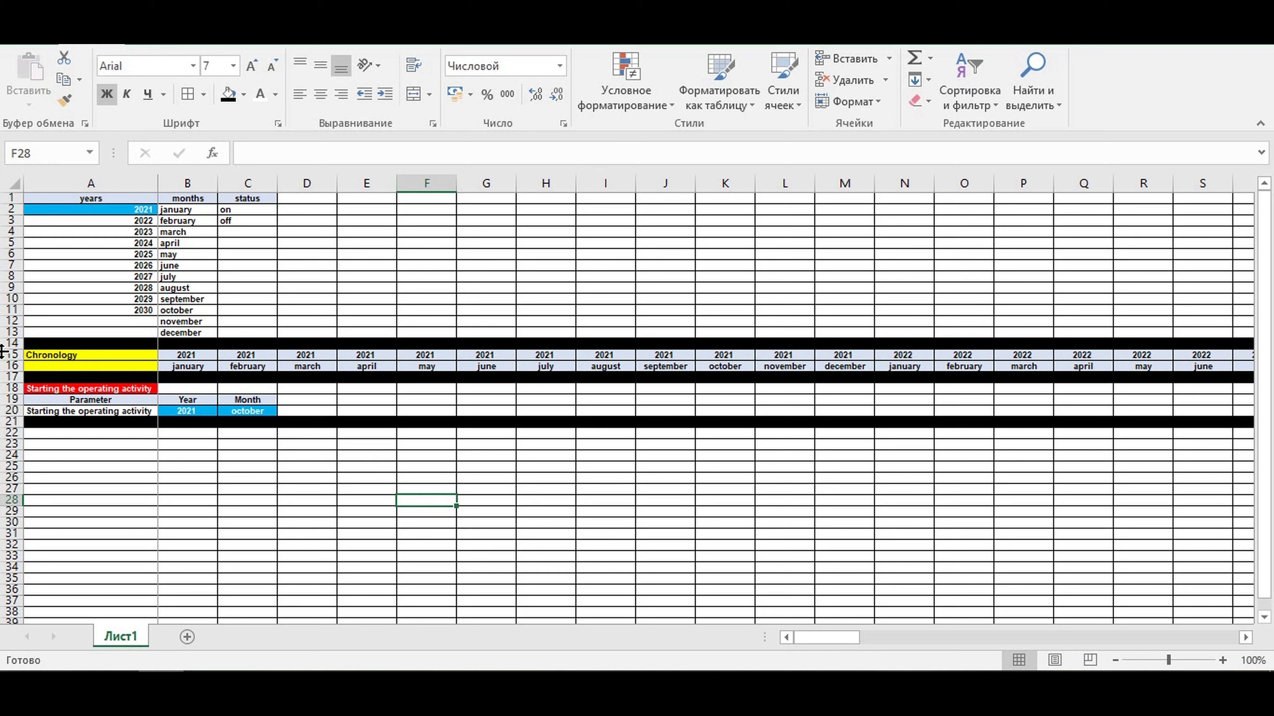
# - Copy the Chronology header rows 15 and 16 and paste them starting at A22
pyautogui.moveTo(3, 356); pyautogui.dragTo(3, 366)
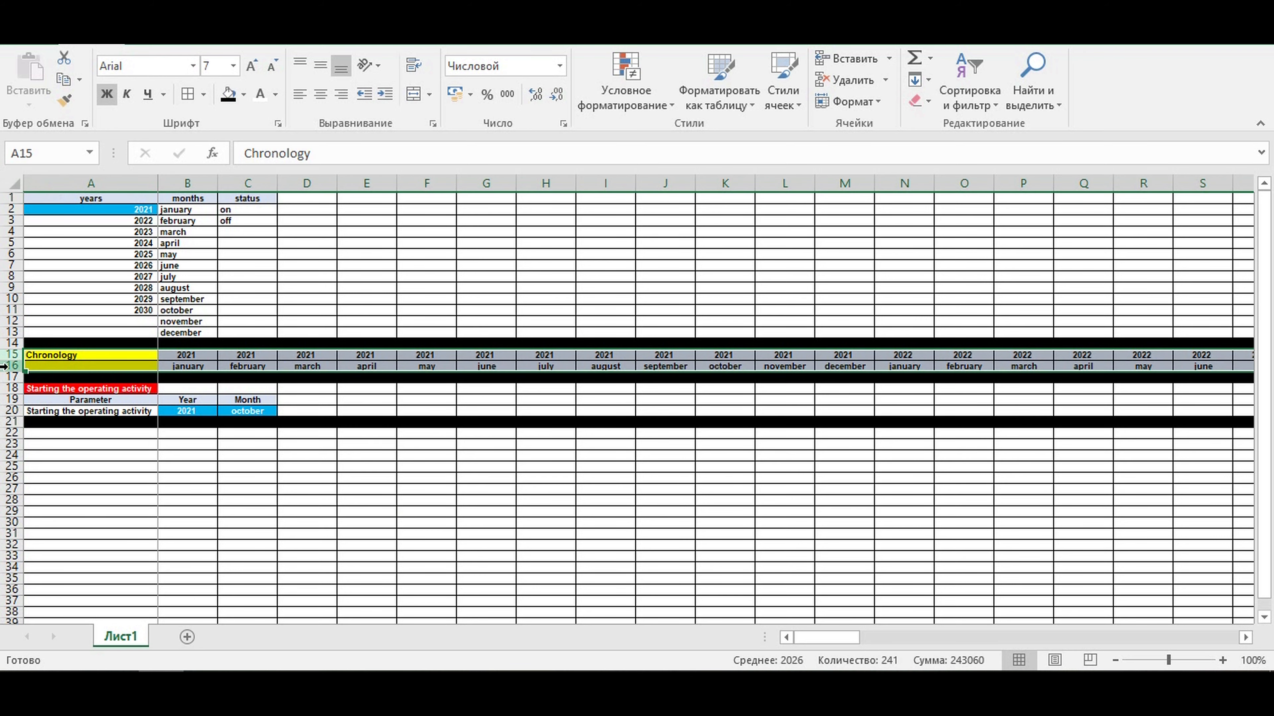
pyautogui.hotkey('ctrl', 'c')
pyautogui.click(89, 432)
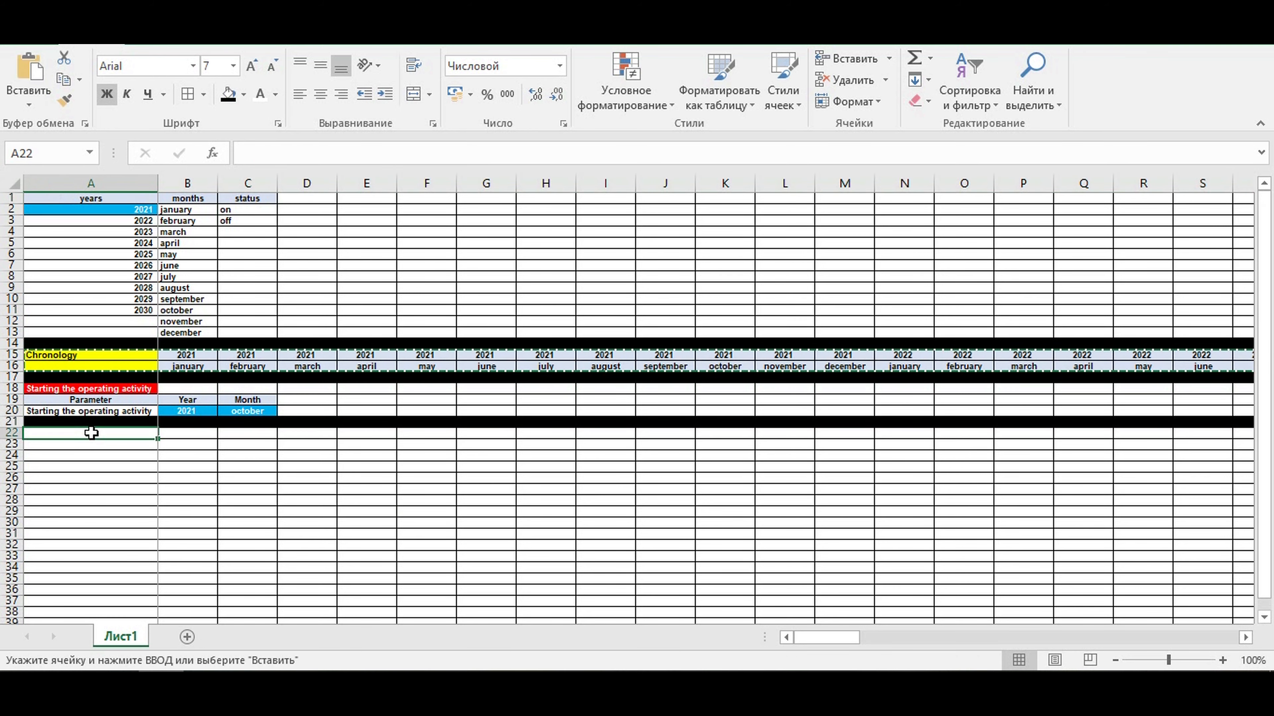
pyautogui.hotkey('ctrl', 'v')
pyautogui.click(132, 489)
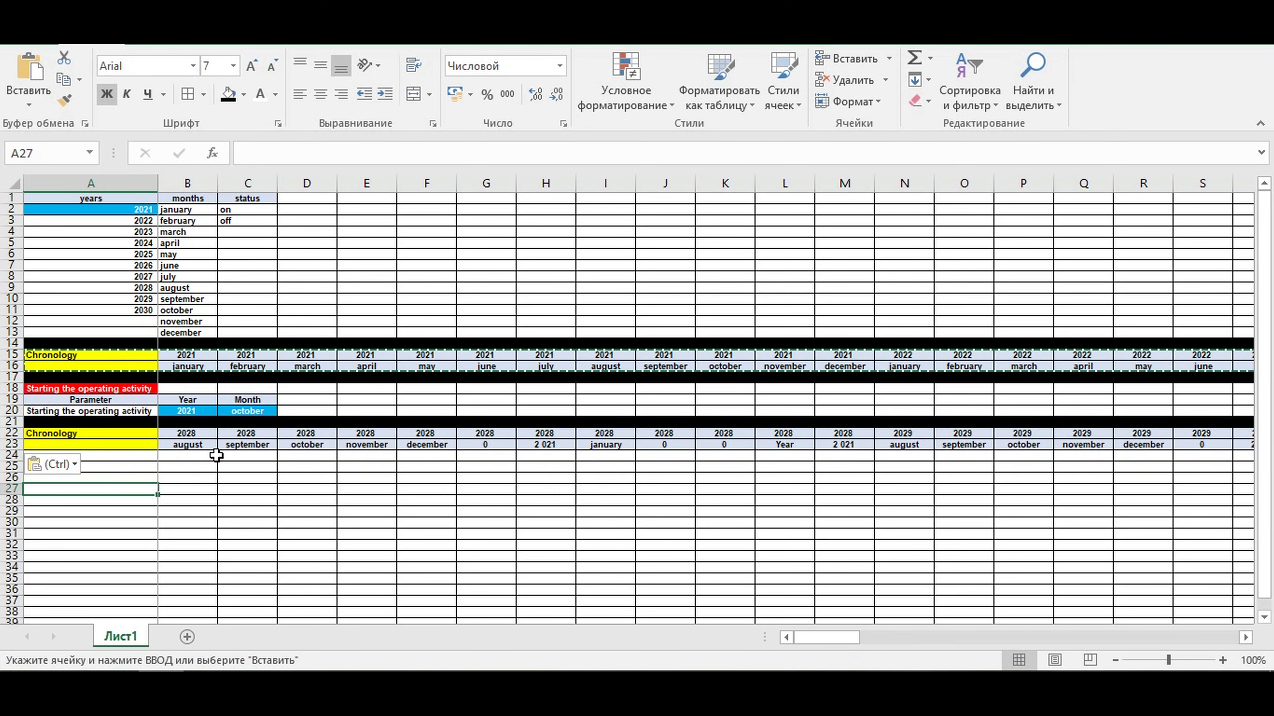
# - Link B22 to the Chronology header with =B15 and fill the formula down to row 23 and across to column DQ
pyautogui.click(178, 432)
pyautogui.write('=')
pyautogui.click(186, 355)
pyautogui.press('Return')
pyautogui.click(208, 434)
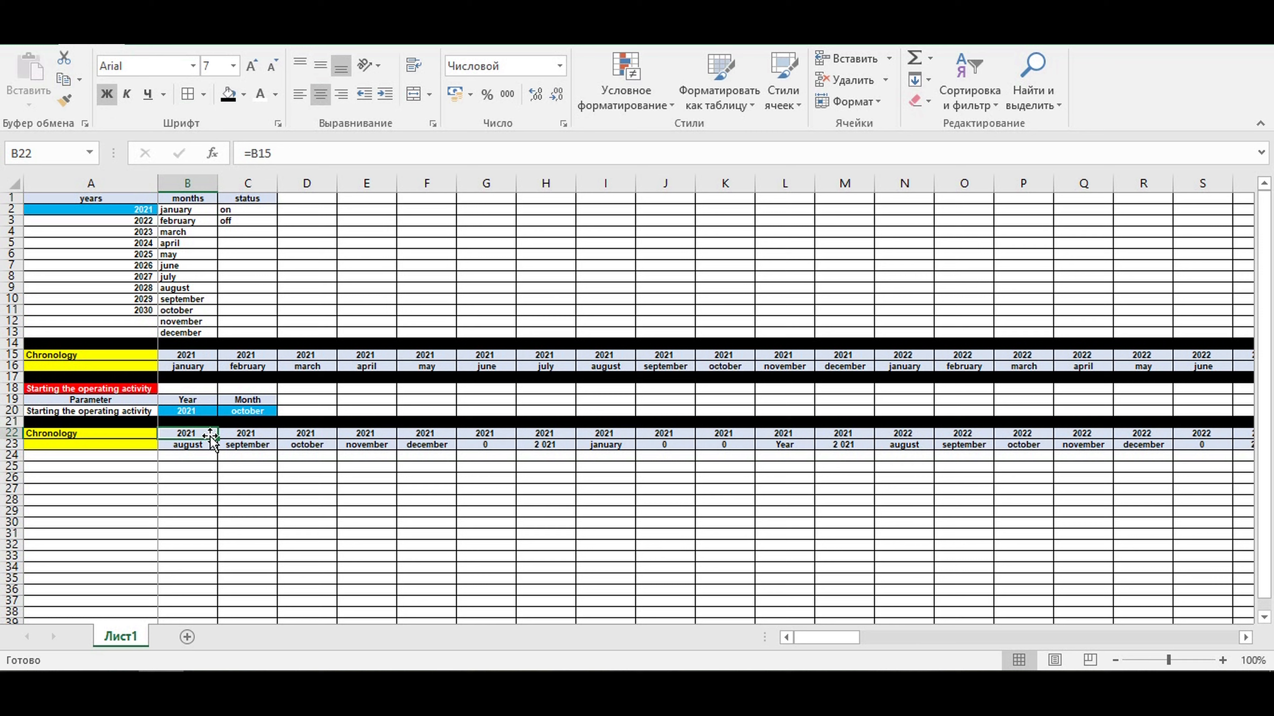
pyautogui.moveTo(217, 439); pyautogui.dragTo(1054, 464)
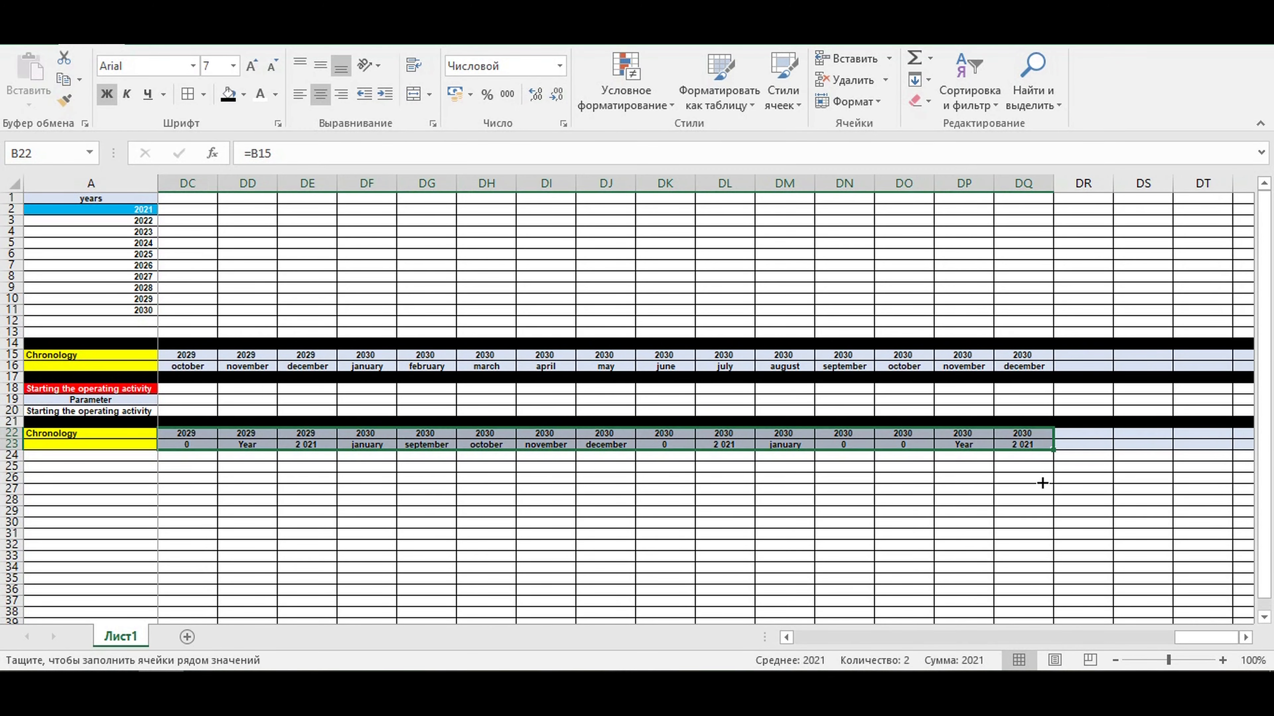
pyautogui.click(785, 639)
pyautogui.moveTo(1206, 637); pyautogui.dragTo(802, 642)
# - Rename the copied header in A22 as Operating activity and fill A22:A23 with standard orange
pyautogui.click(43, 442)
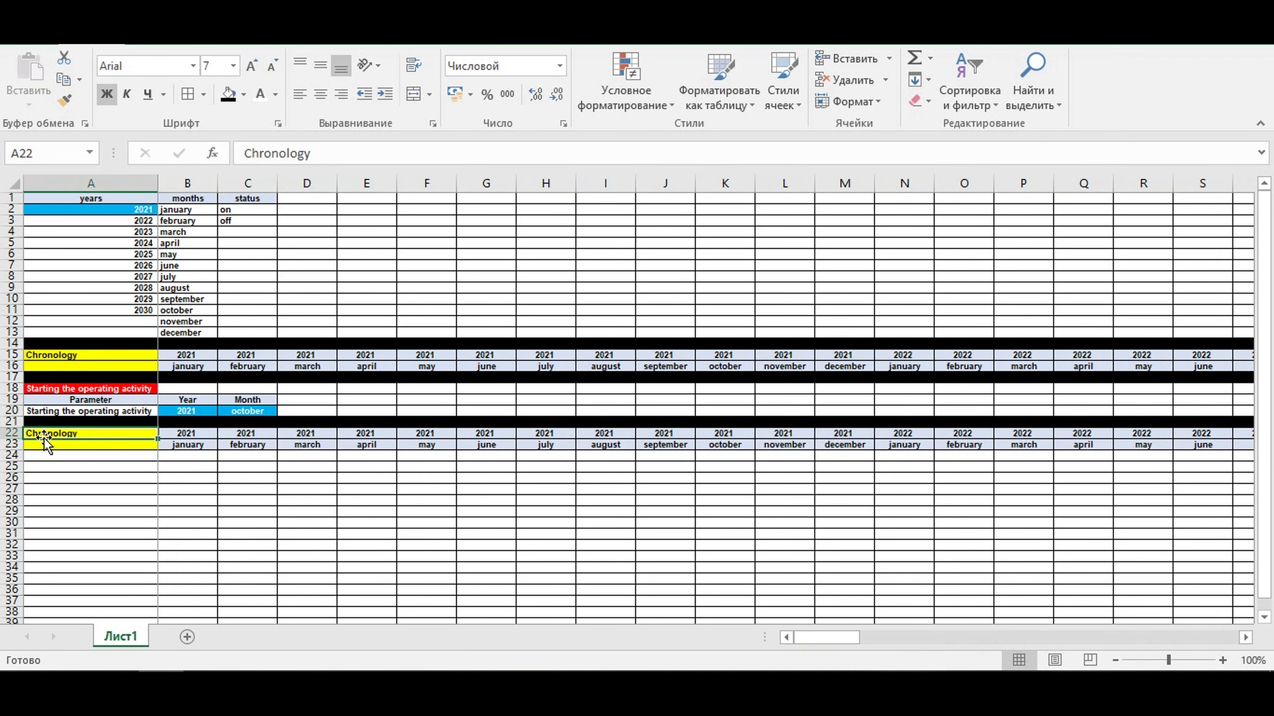
pyautogui.write('Operating activity')
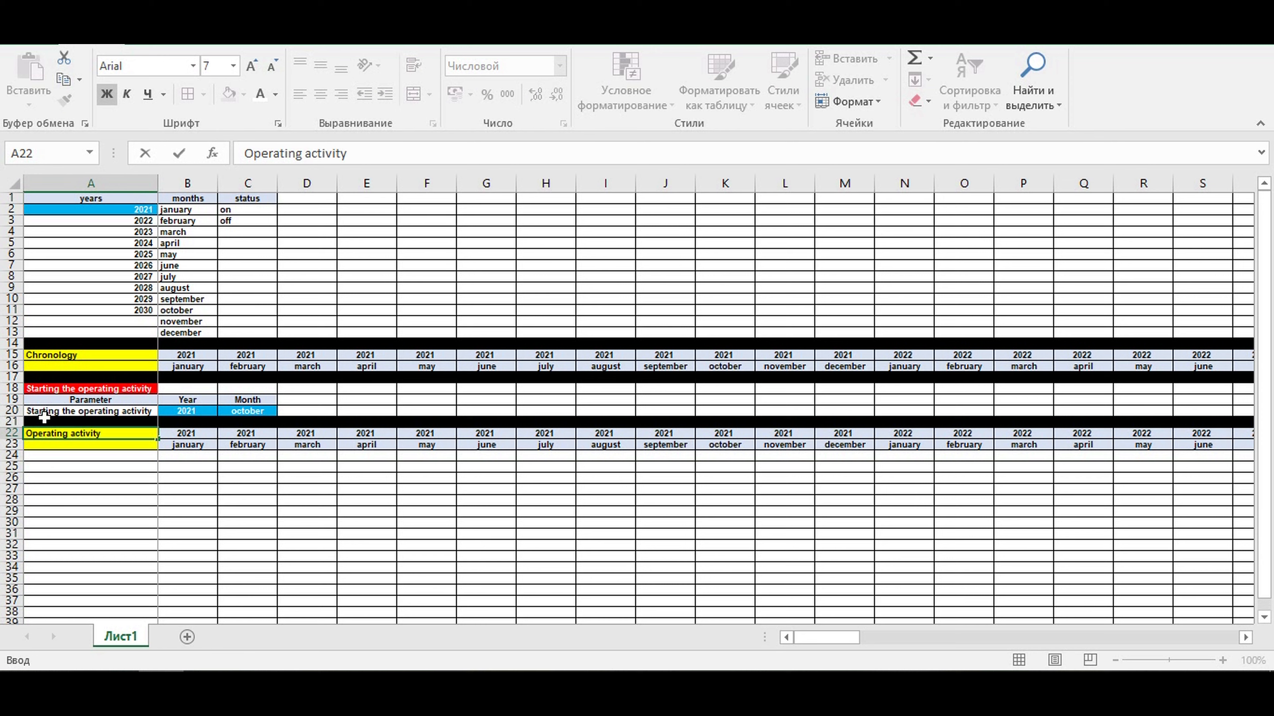
pyautogui.press('Return')
pyautogui.moveTo(85, 433); pyautogui.dragTo(85, 445)
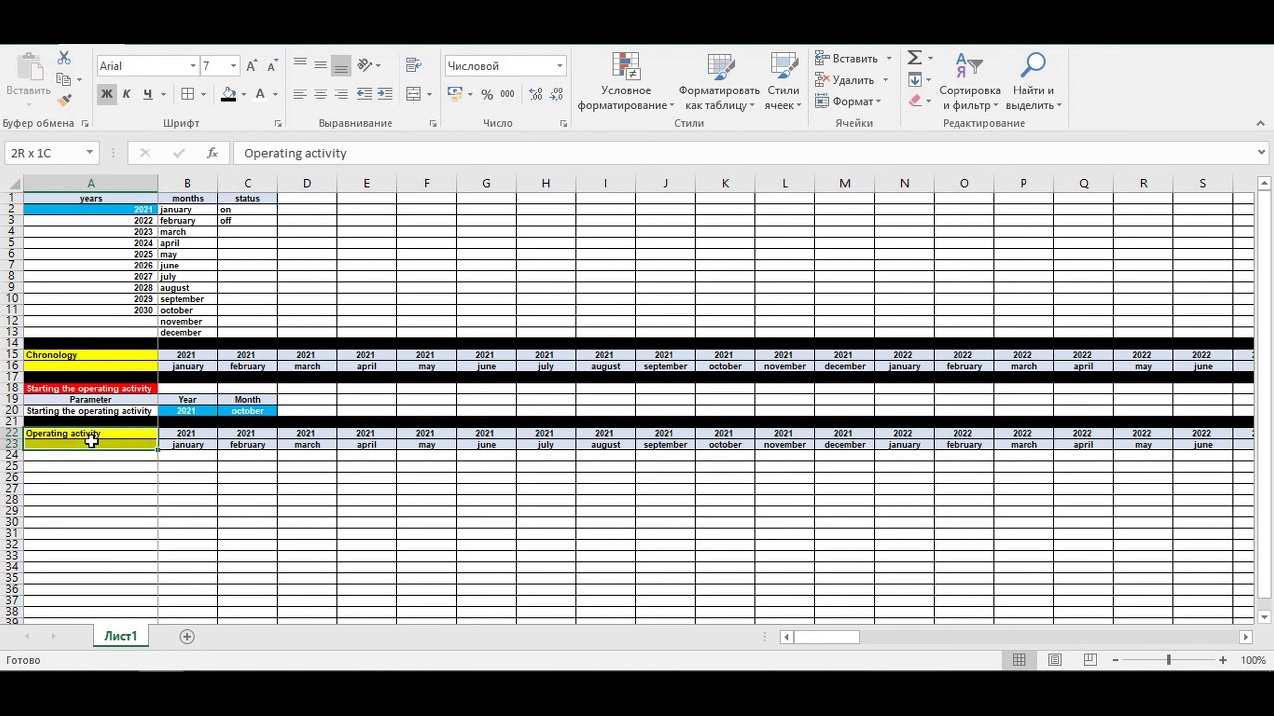
pyautogui.click(242, 101)
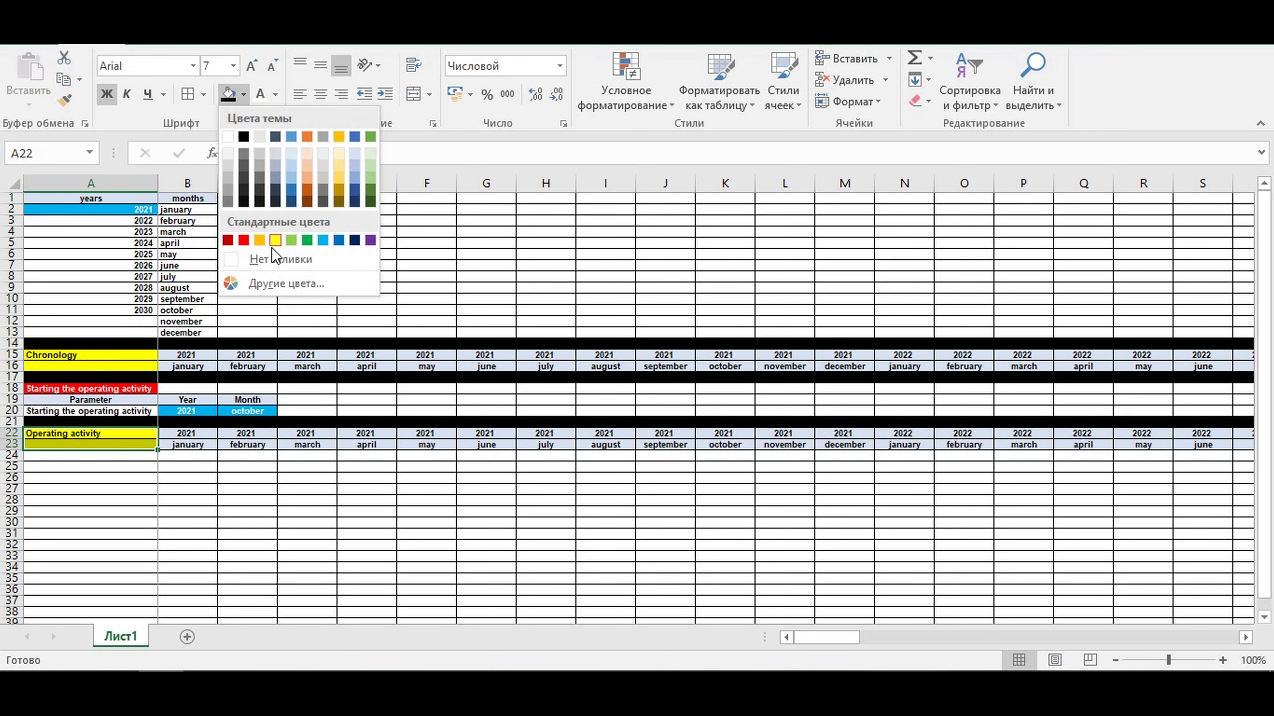
pyautogui.click(260, 240)
pyautogui.click(179, 468)
# - Enter the row label Operating activity (0-1-0) in cell A24
pyautogui.click(136, 458)
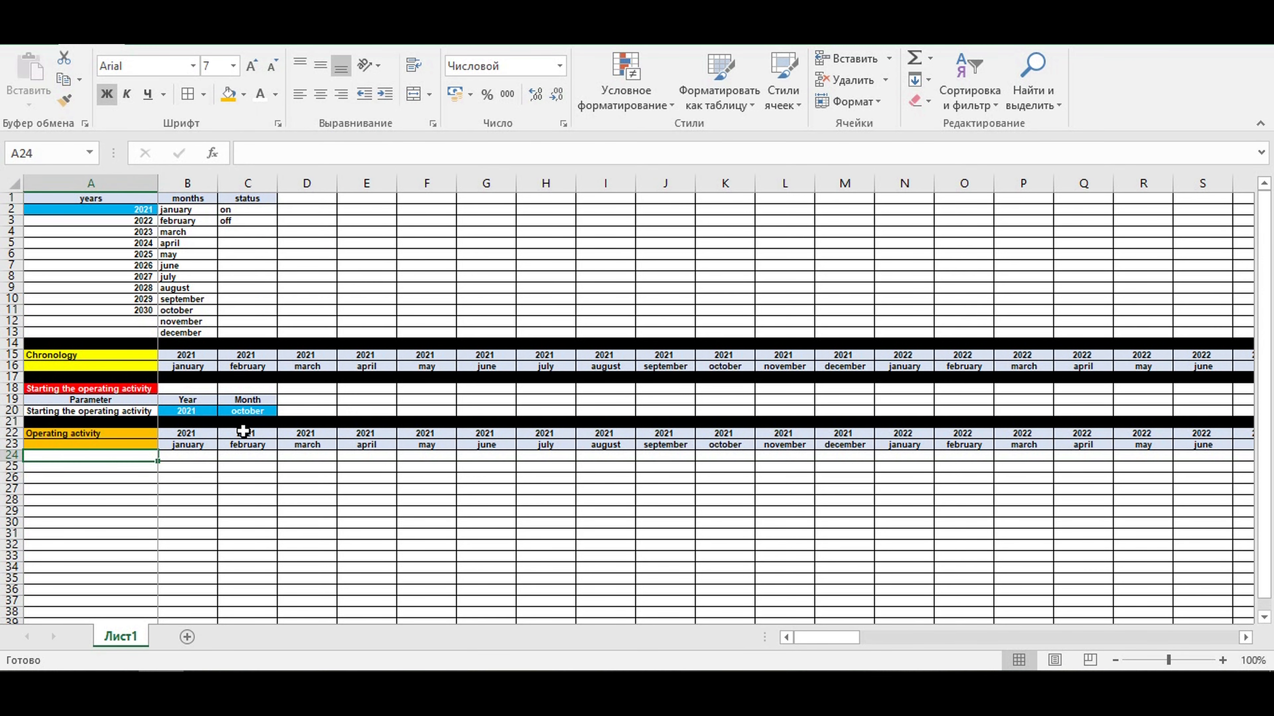
pyautogui.write('Operating activity (0-1-0')
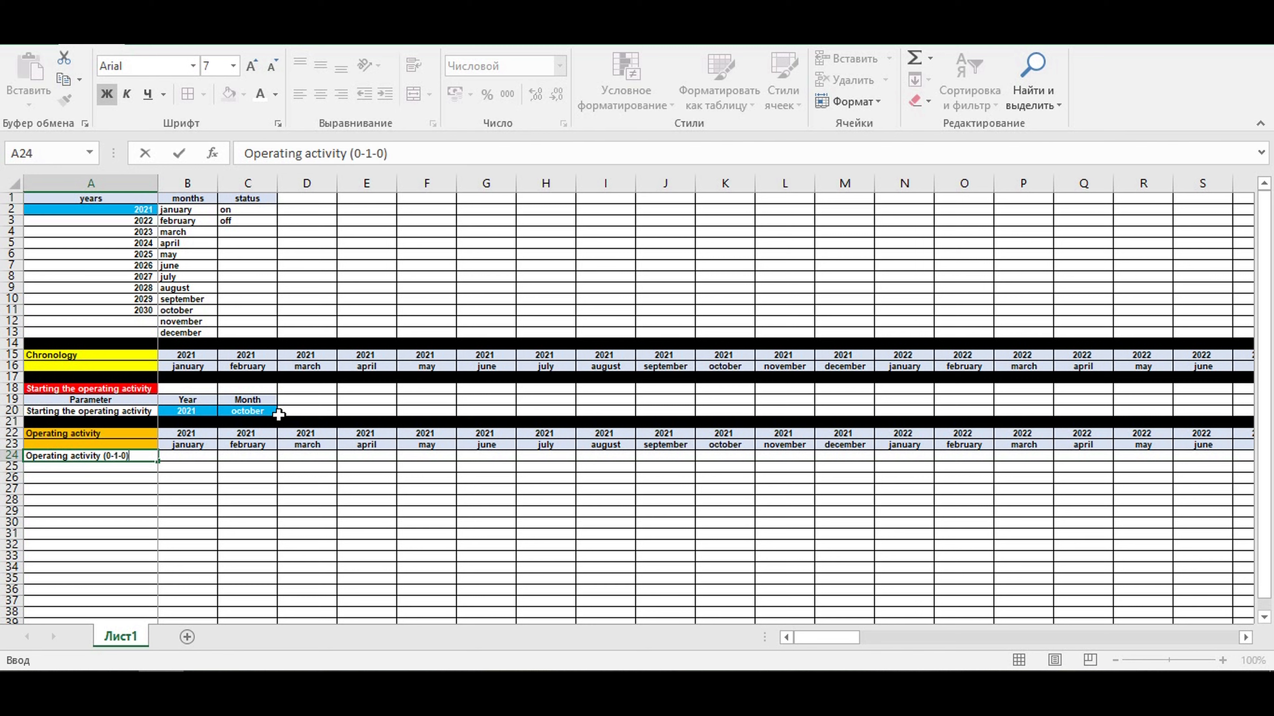
pyautogui.press('Return')
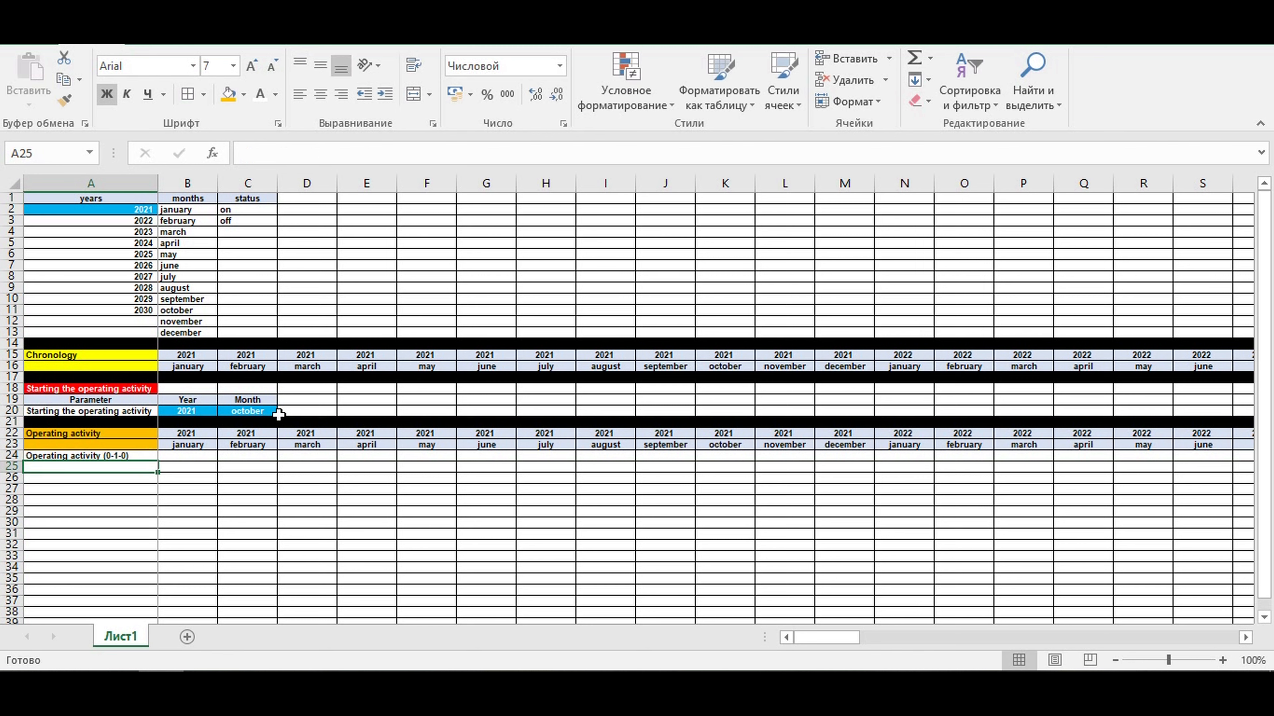
# - Begin an ЕСЛИ formula in B24 that compares the starting year $B$20 with the timeline year B22
pyautogui.press('Up')
pyautogui.press('Right')
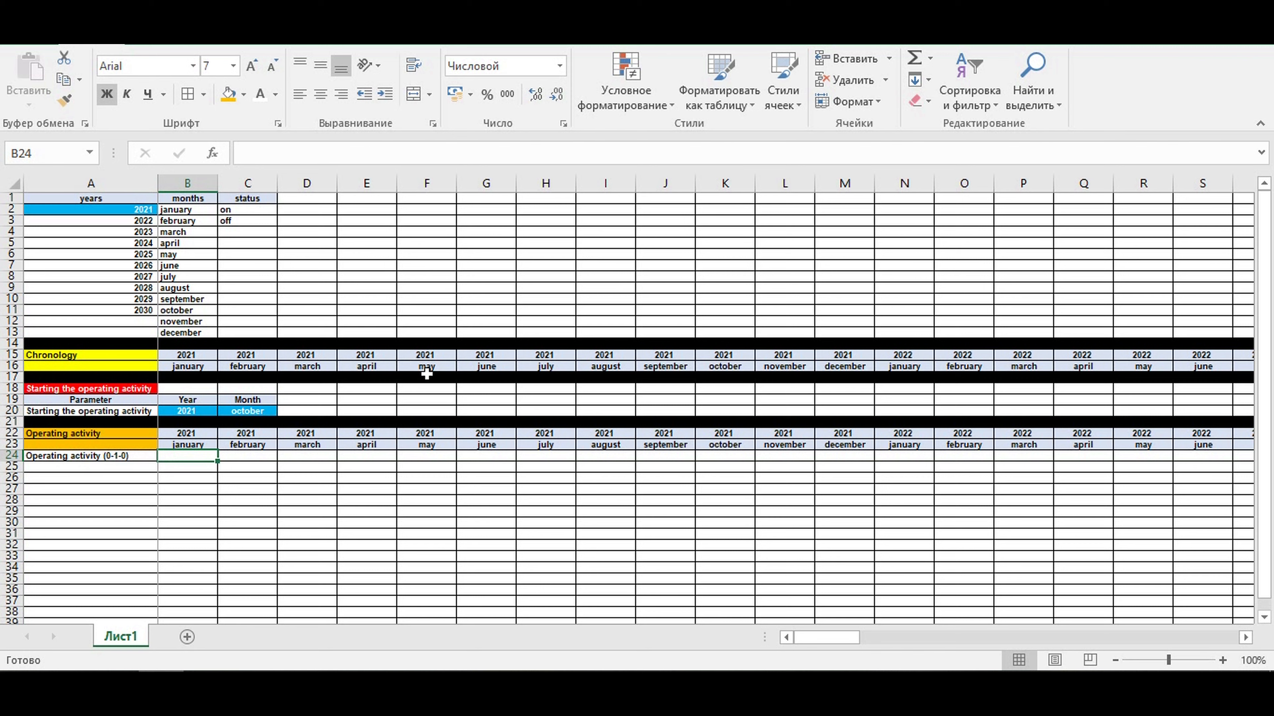
pyautogui.write('=')
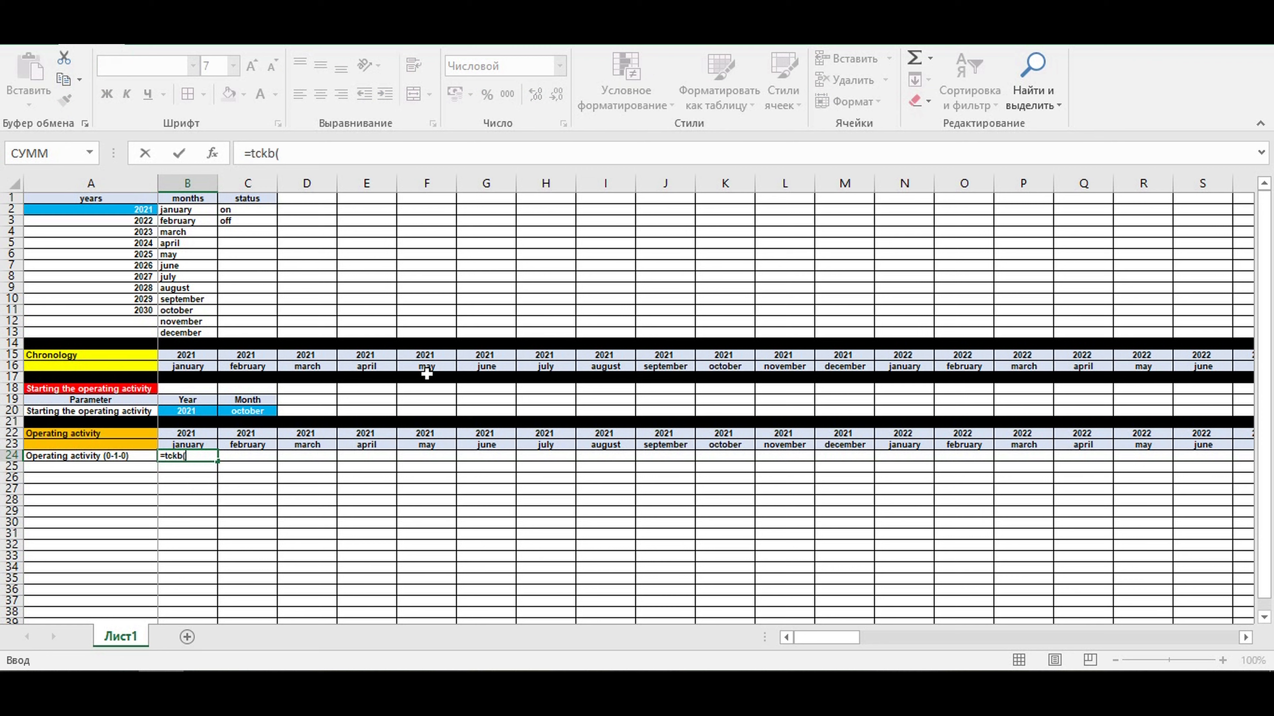
pyautogui.write('tck')
pyautogui.press('BackSpace')
pyautogui.press('BackSpace')
pyautogui.press('BackSpace')
pyautogui.write('если(')
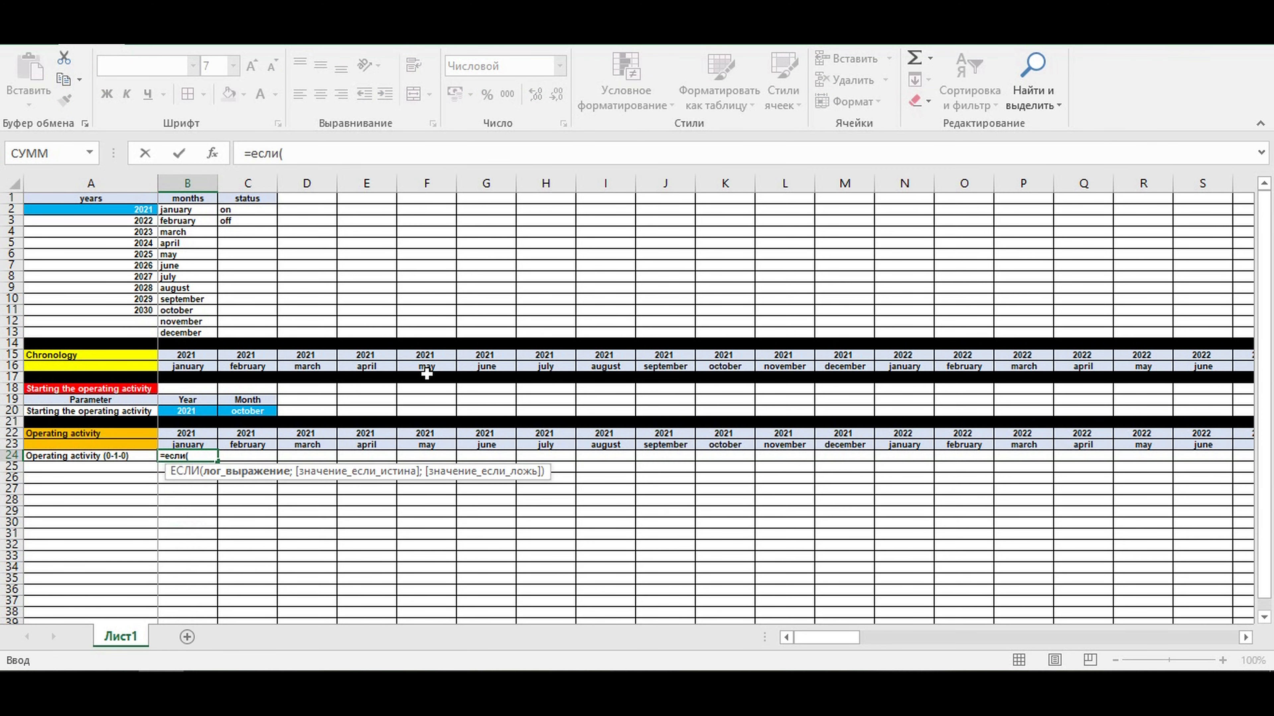
pyautogui.click(174, 409)
pyautogui.press('F4')
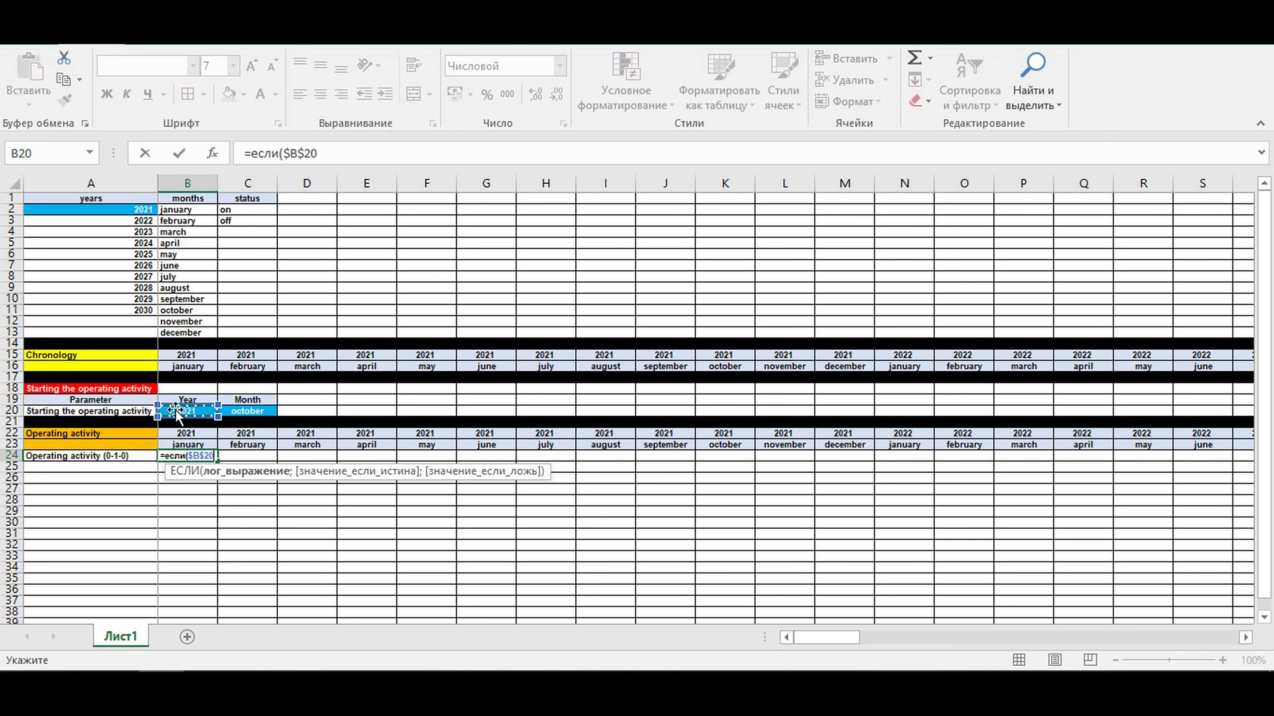
pyautogui.write('=')
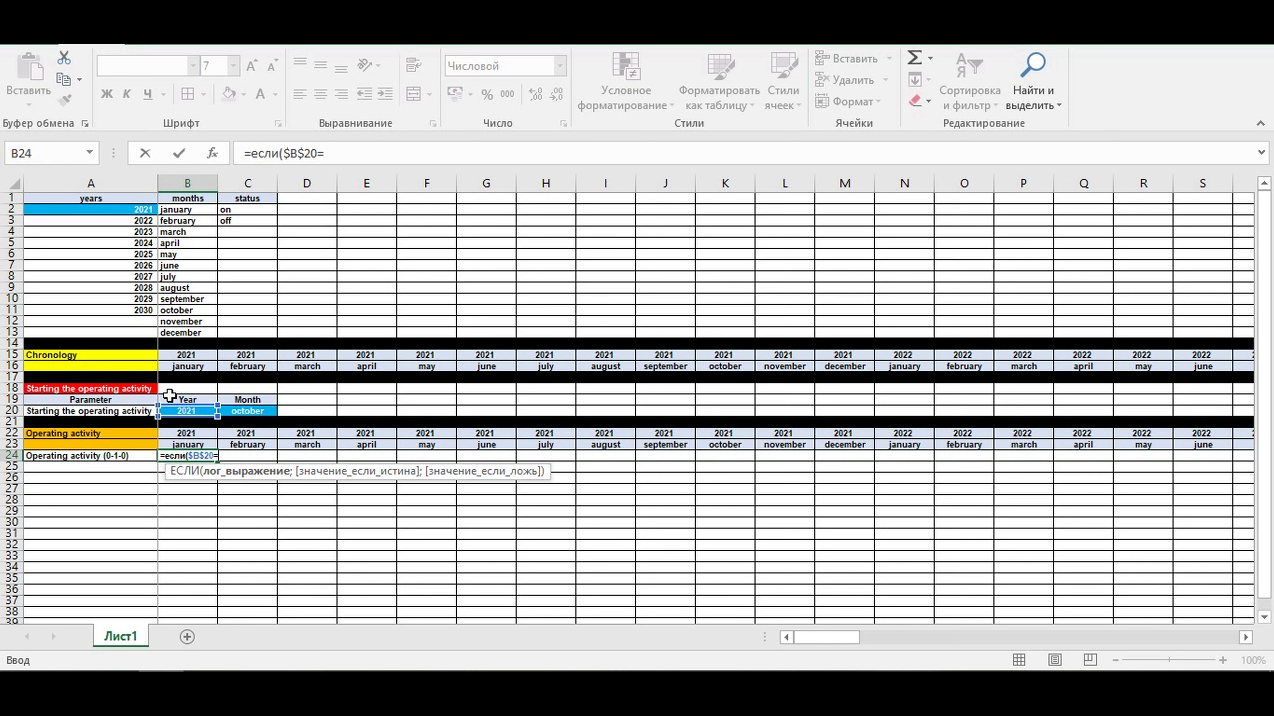
pyautogui.click(173, 432)
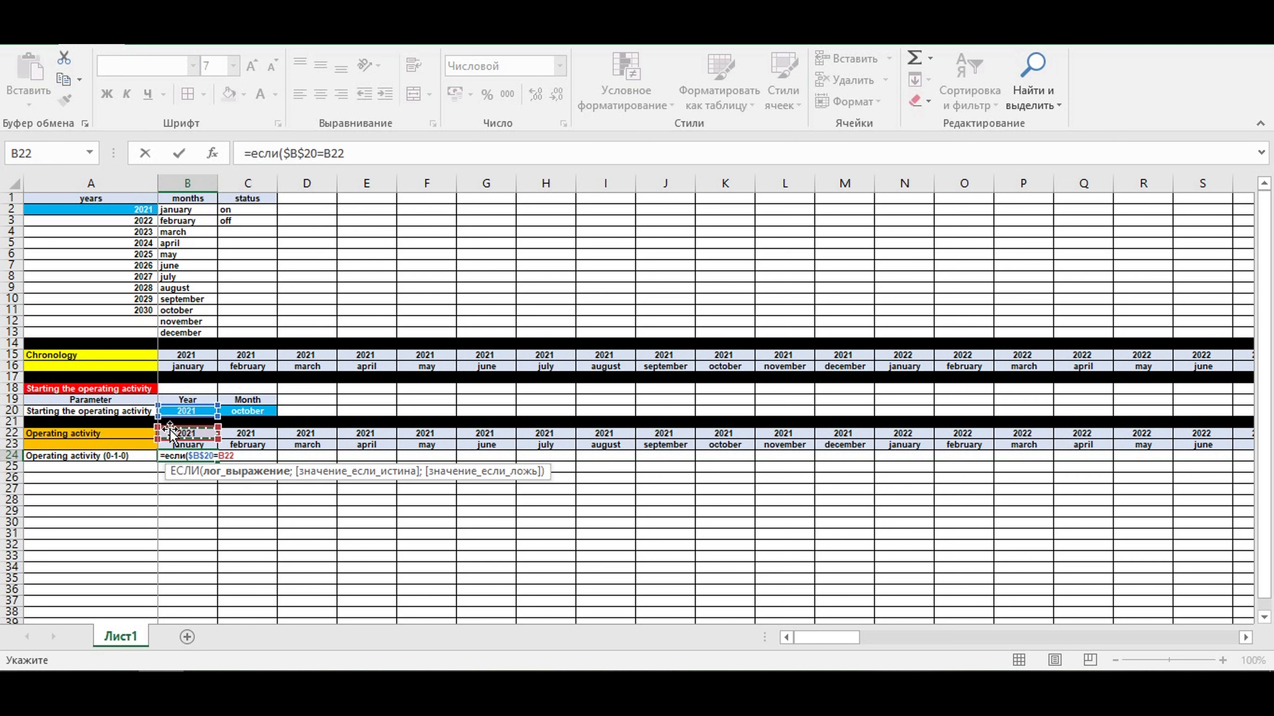
# - Nest the year test of the B24 formula in an И function and add the month condition B23=$C$20
pyautogui.click(284, 154)
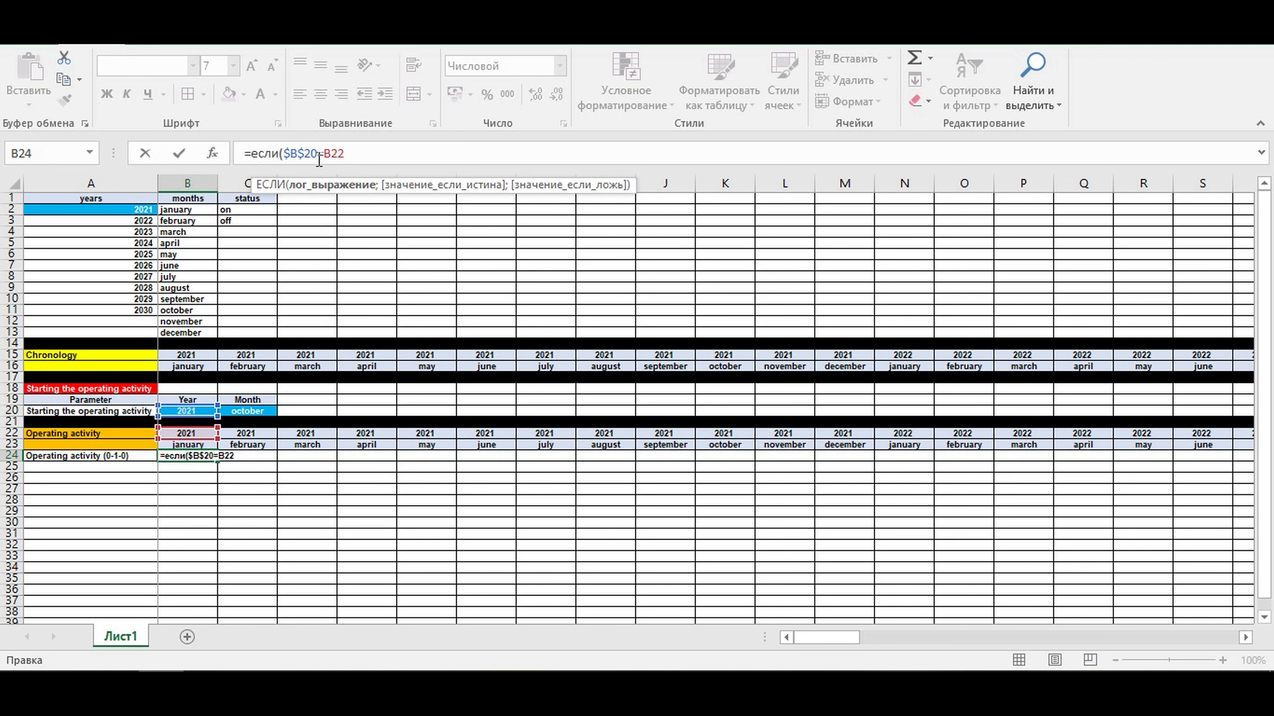
pyautogui.write('и(')
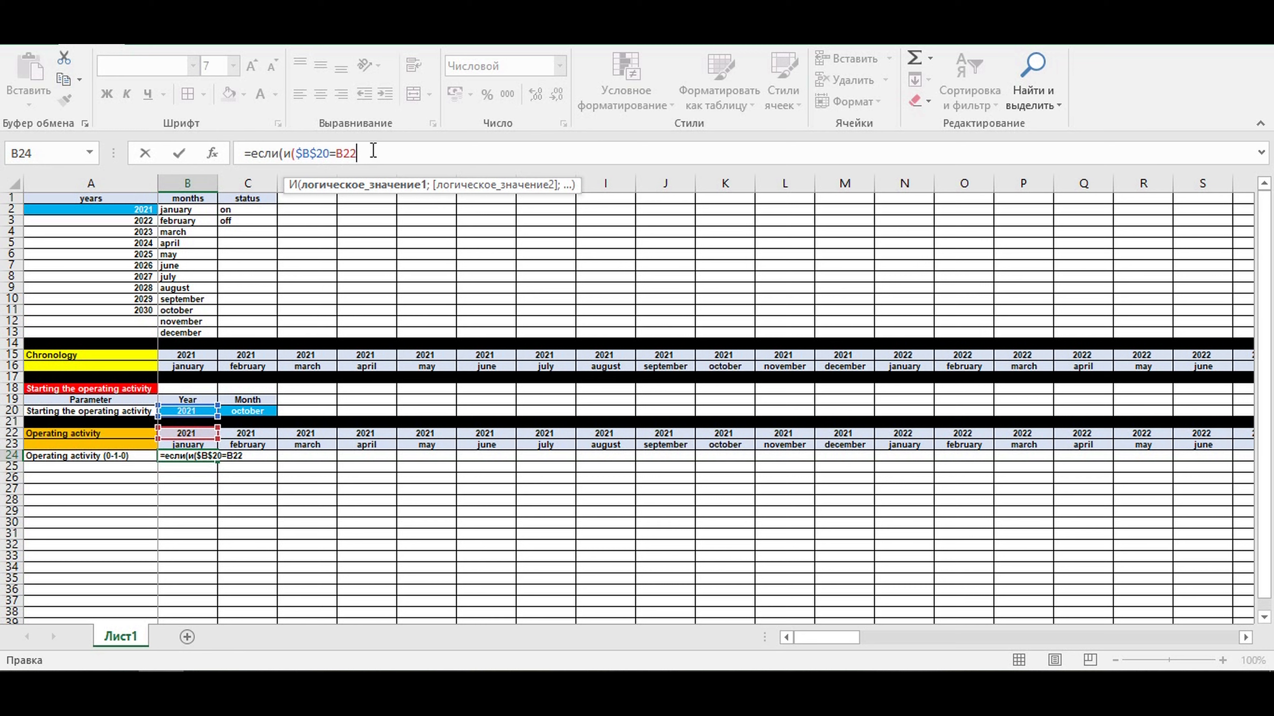
pyautogui.write(';')
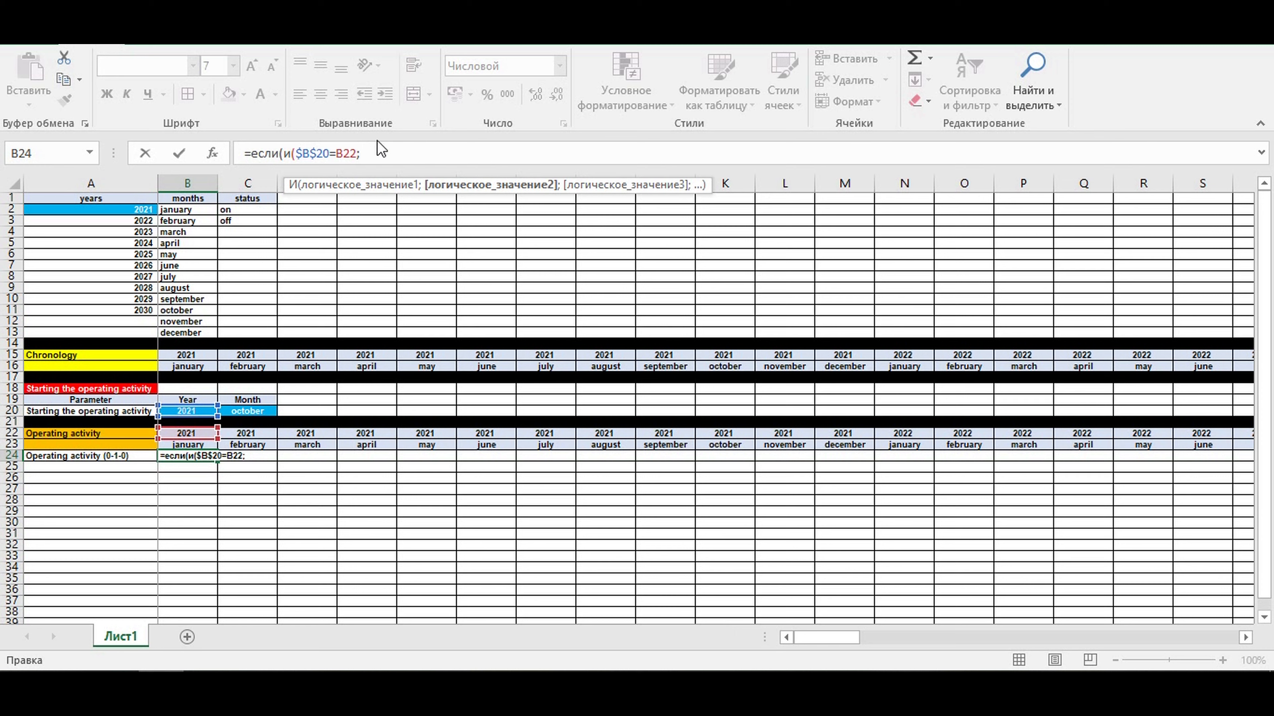
pyautogui.click(202, 443)
pyautogui.write('=')
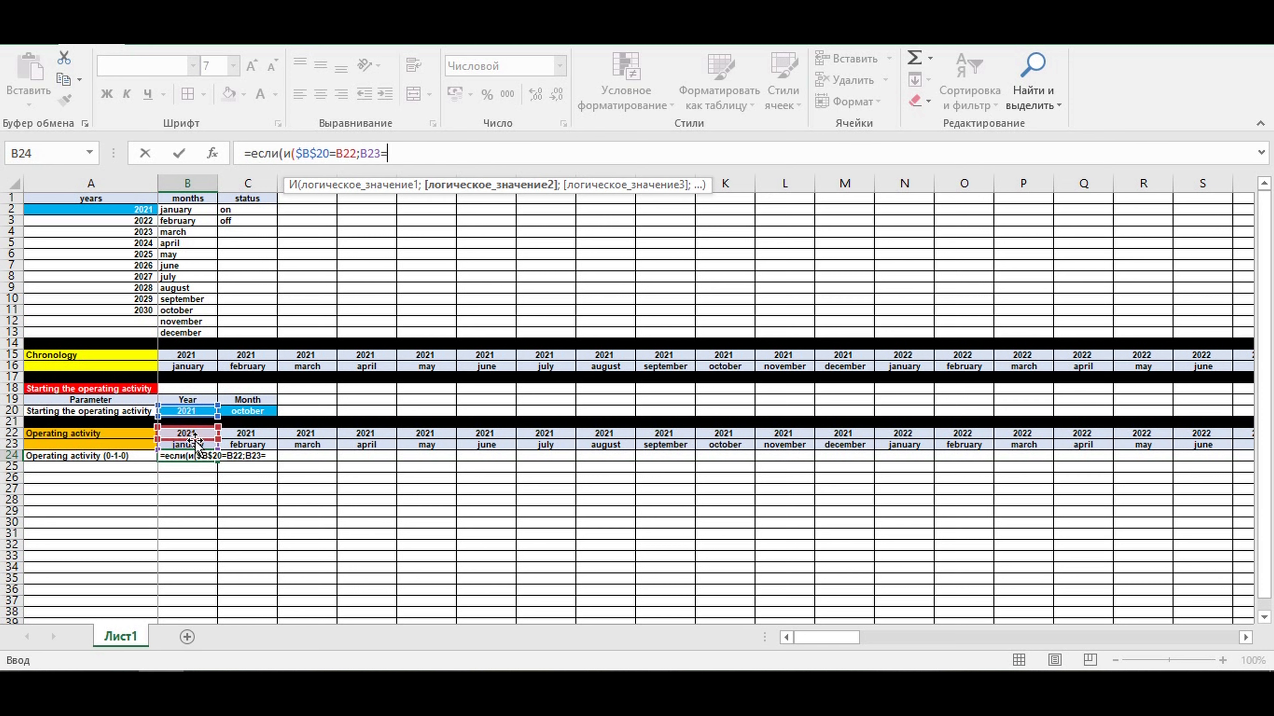
pyautogui.click(246, 411)
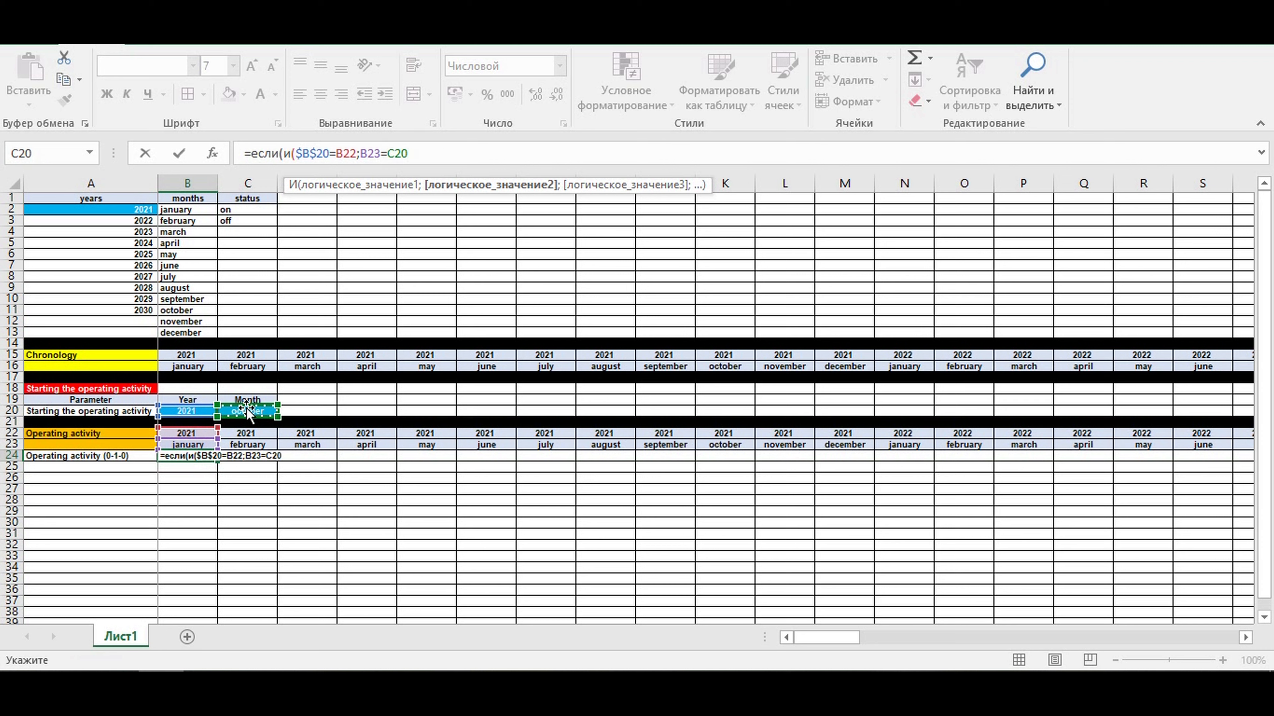
pyautogui.press('F4')
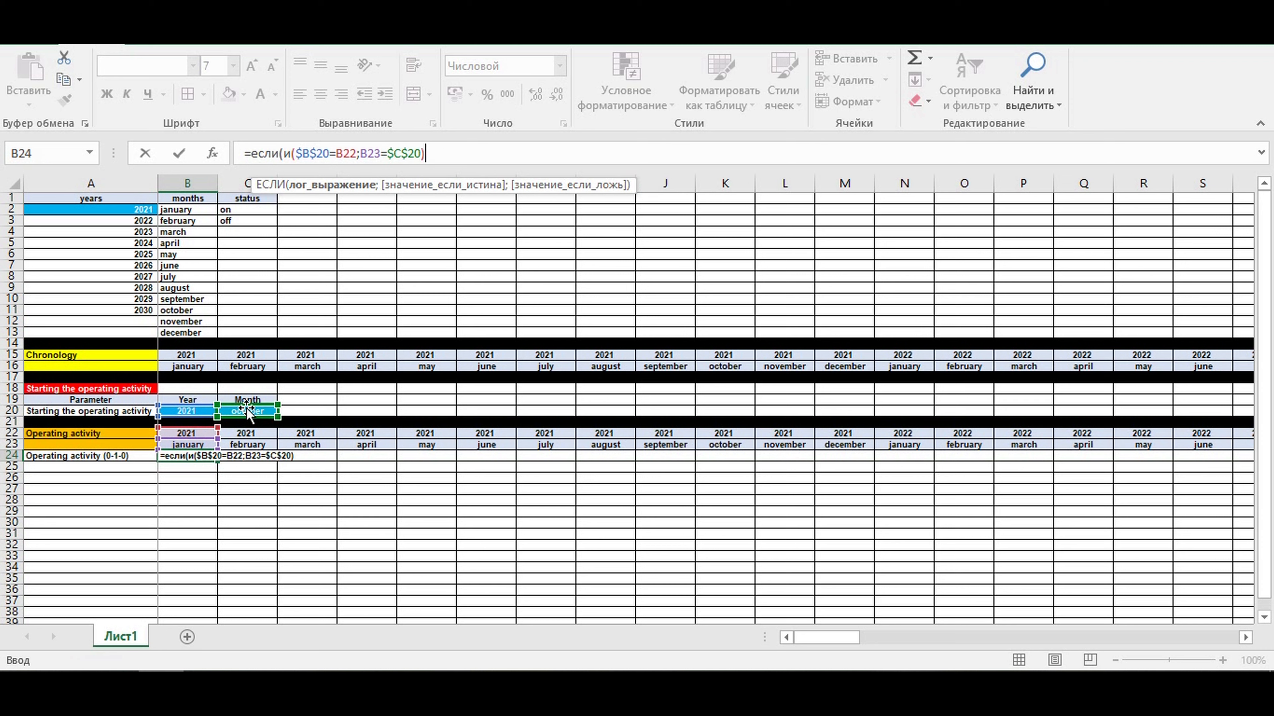
# - Complete the B24 formula as =если(и($B$20=B22;B23=$C$20);1;0) and enter it
pyautogui.write(';1;0')
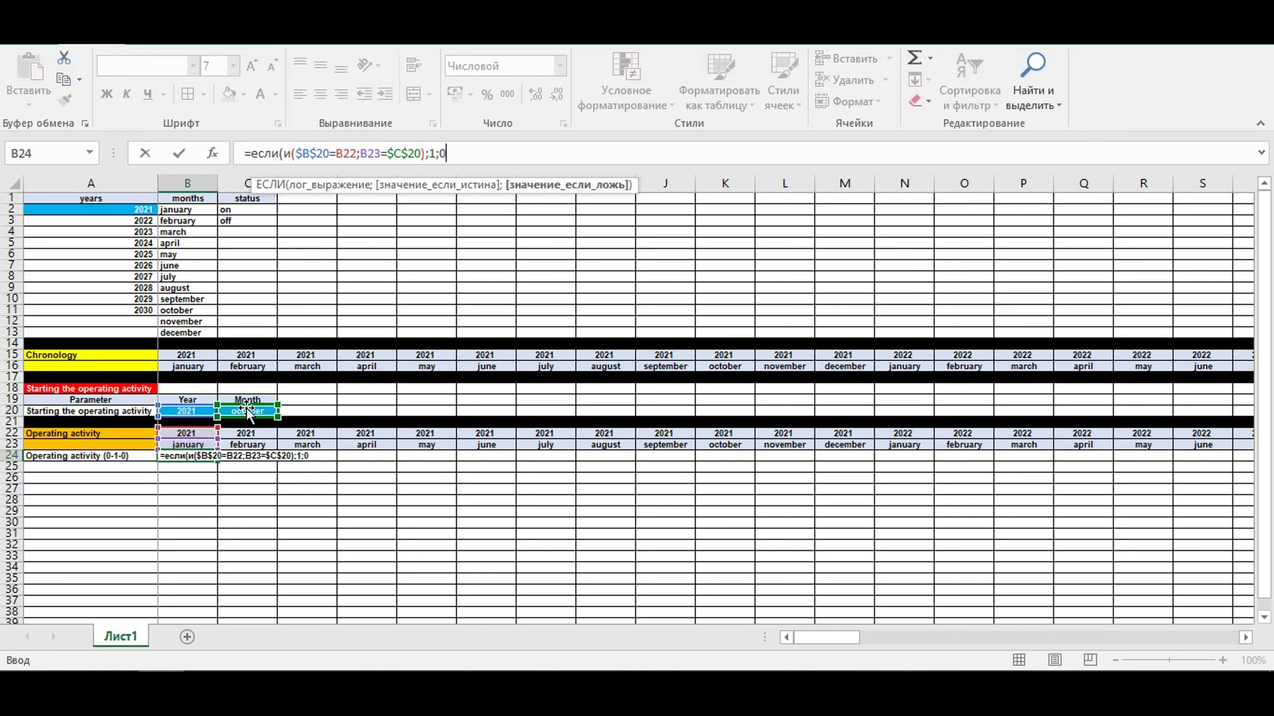
pyautogui.write(')')
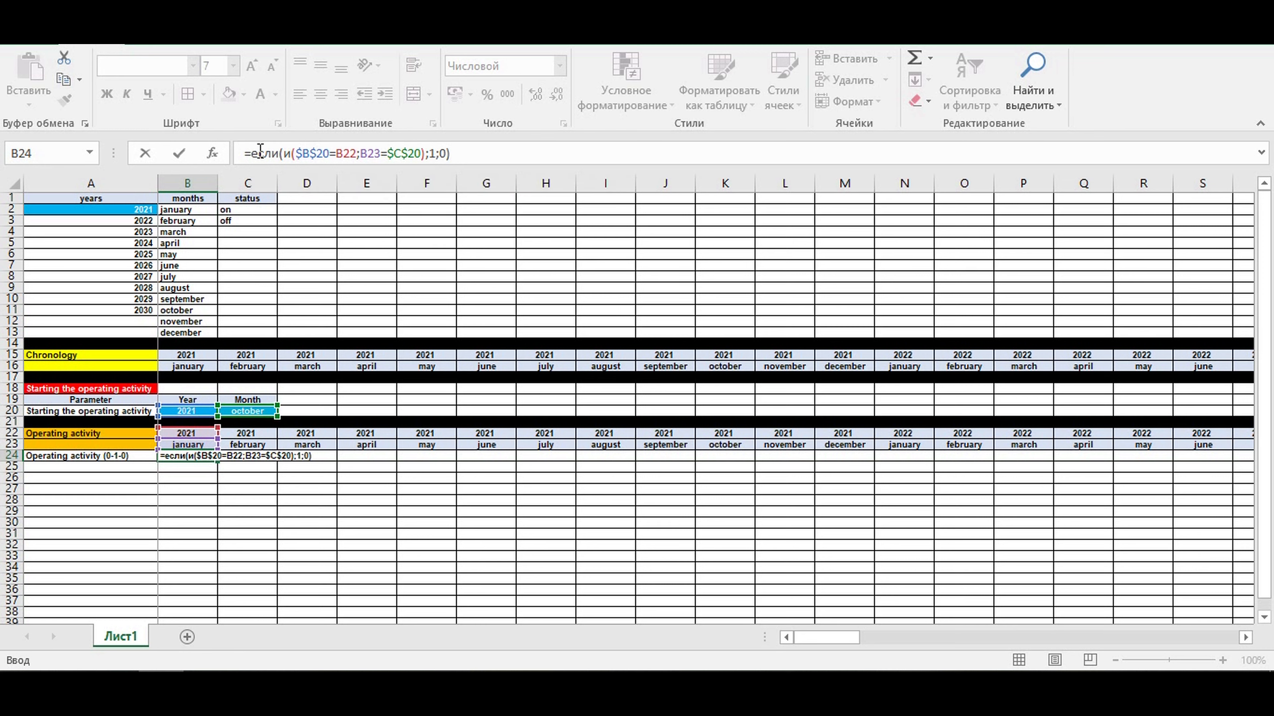
pyautogui.moveTo(252, 153); pyautogui.dragTo(268, 150)
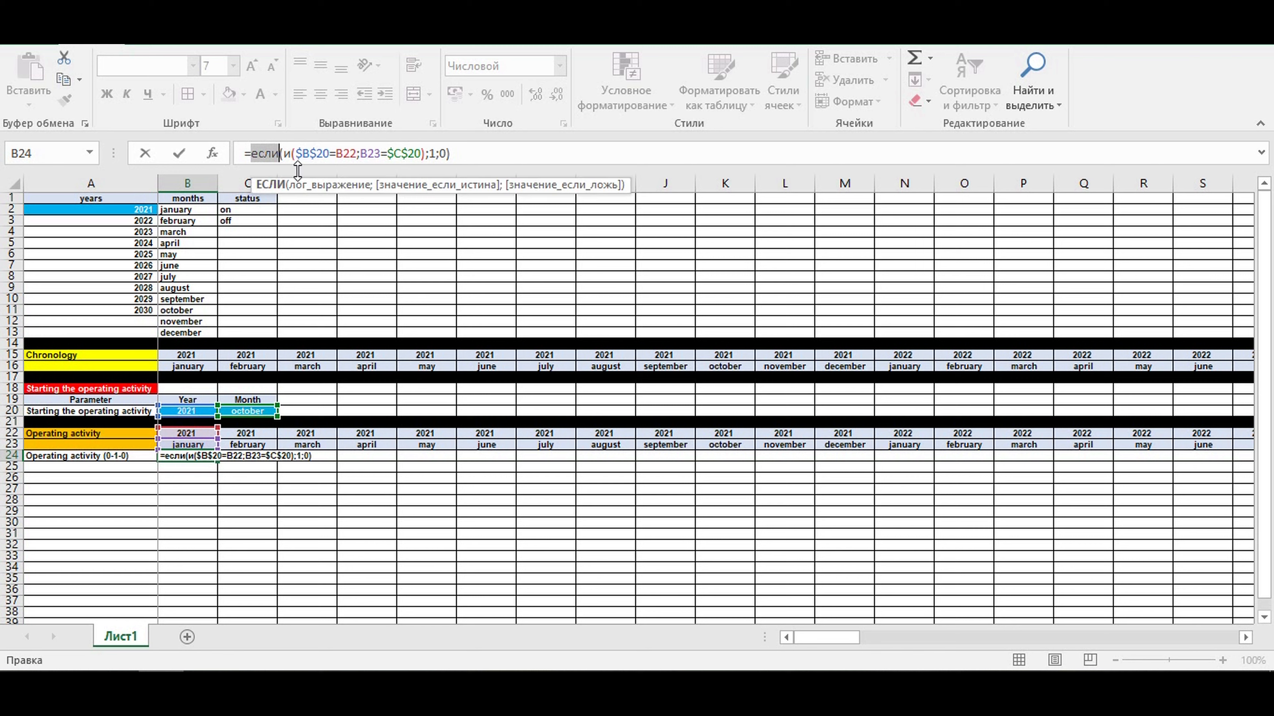
pyautogui.click(288, 151)
pyautogui.click(291, 152)
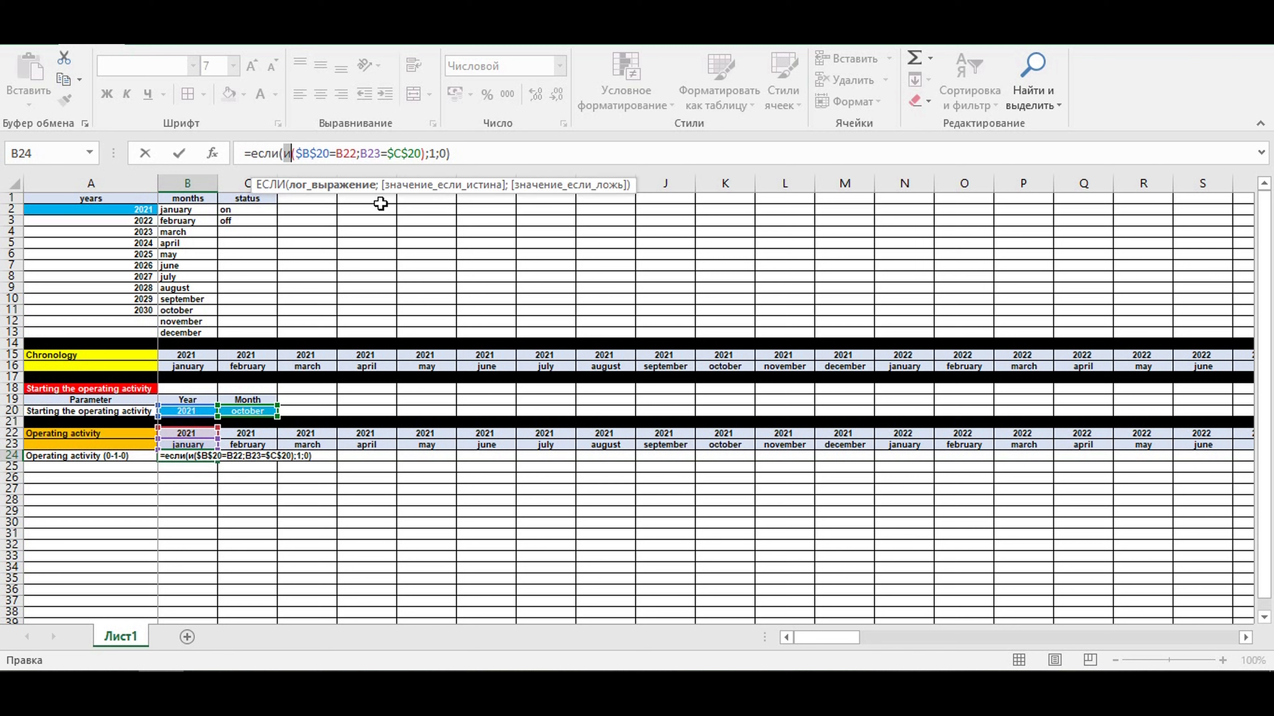
pyautogui.click(455, 146)
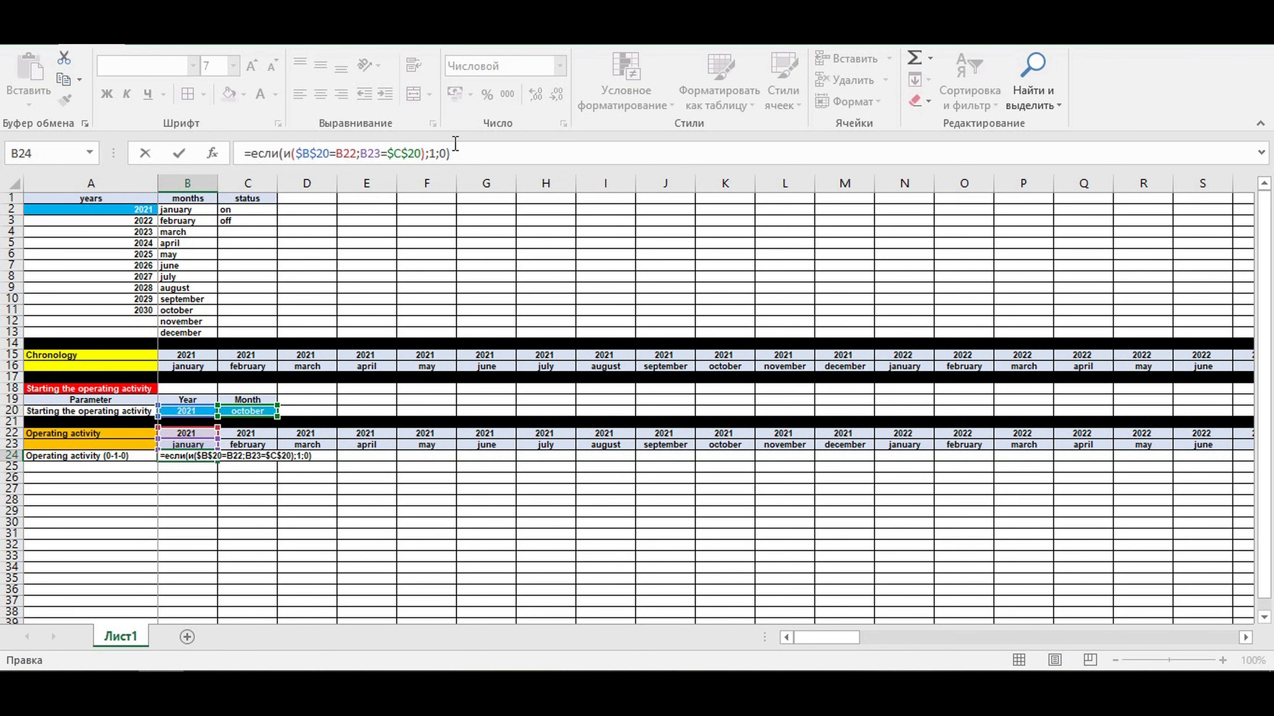
pyautogui.press('Return')
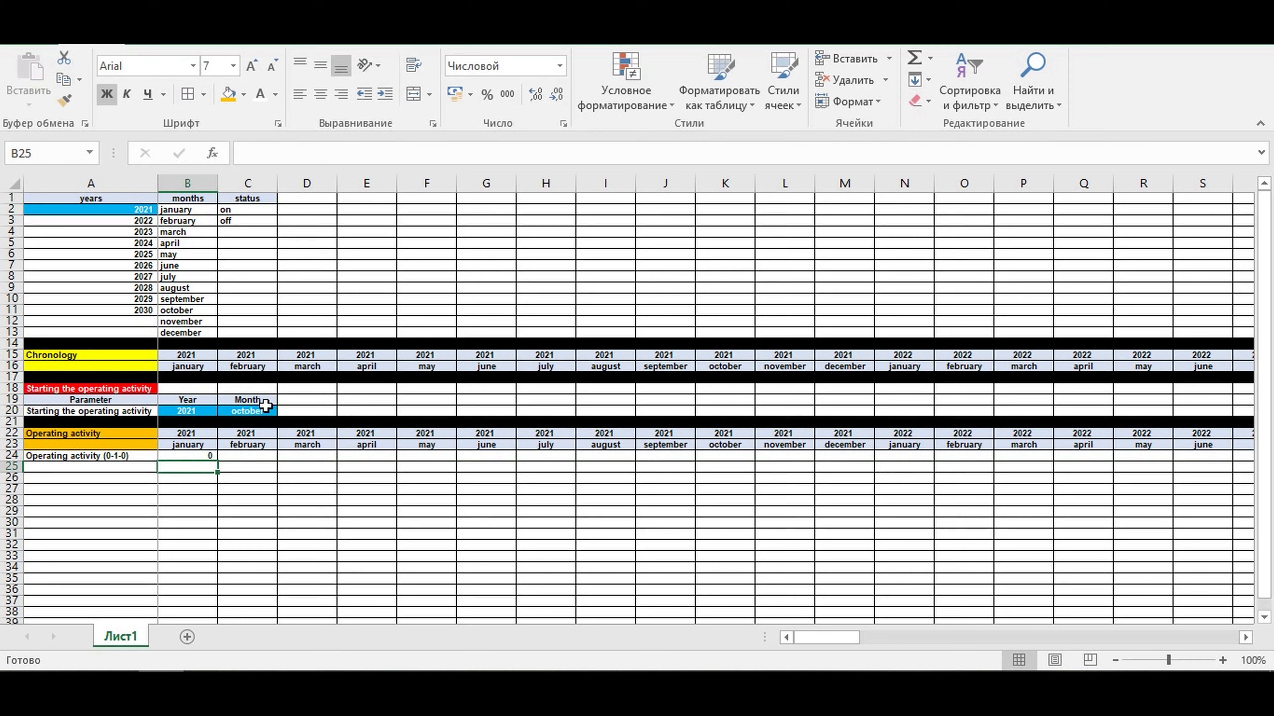
# - Center cell B24 and fill its formula across row 24 to column DQ
pyautogui.click(193, 455)
pyautogui.click(321, 101)
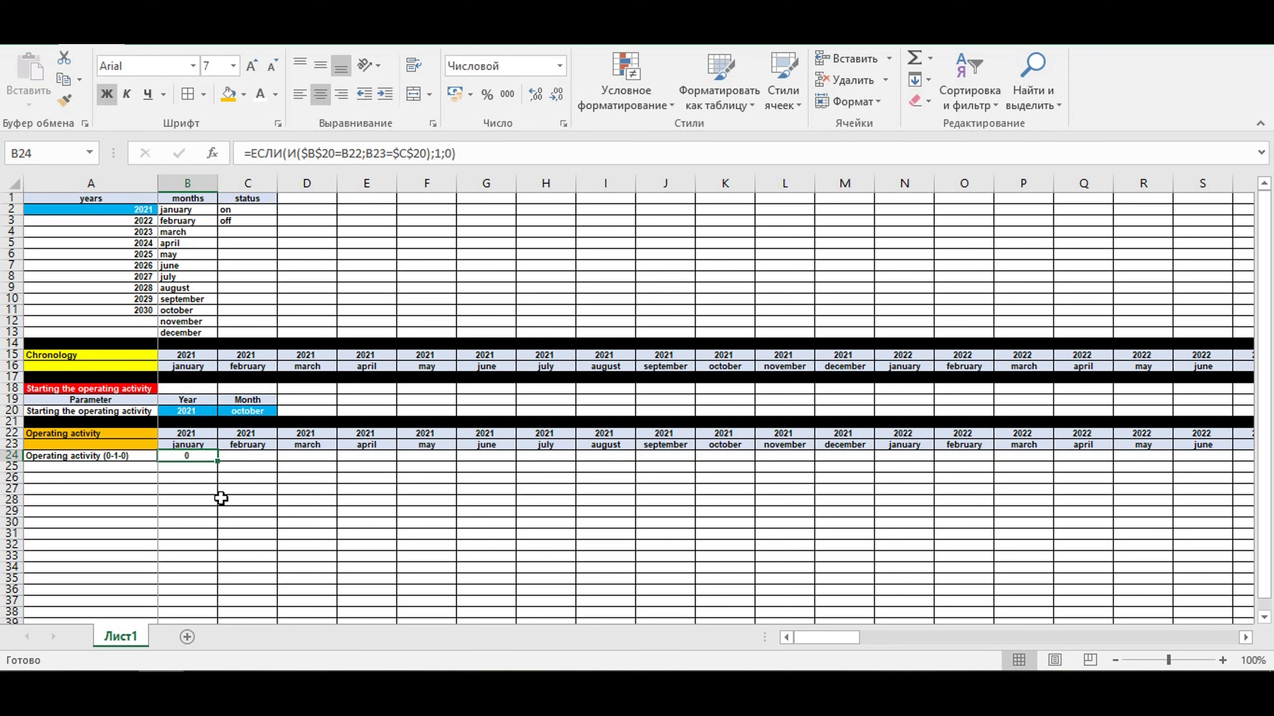
pyautogui.moveTo(217, 461); pyautogui.dragTo(1148, 463)
pyautogui.click(880, 498)
pyautogui.click(727, 455)
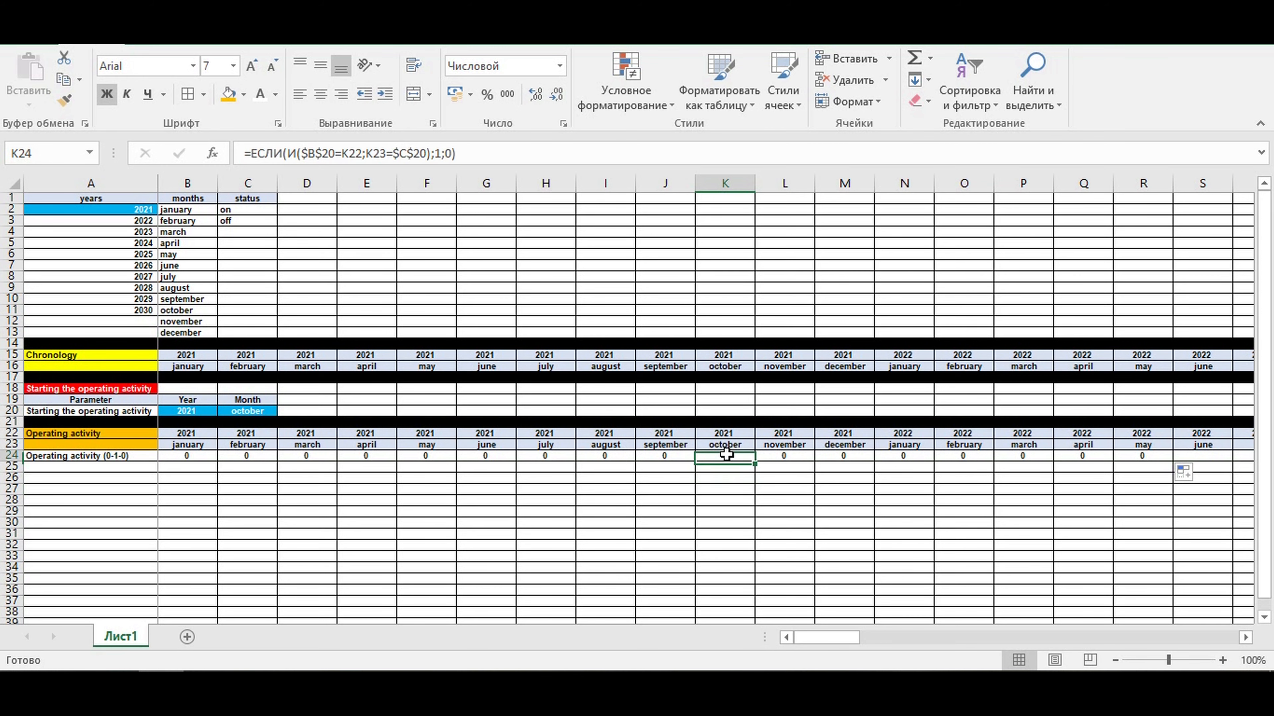
pyautogui.moveTo(755, 461); pyautogui.dragTo(1156, 453)
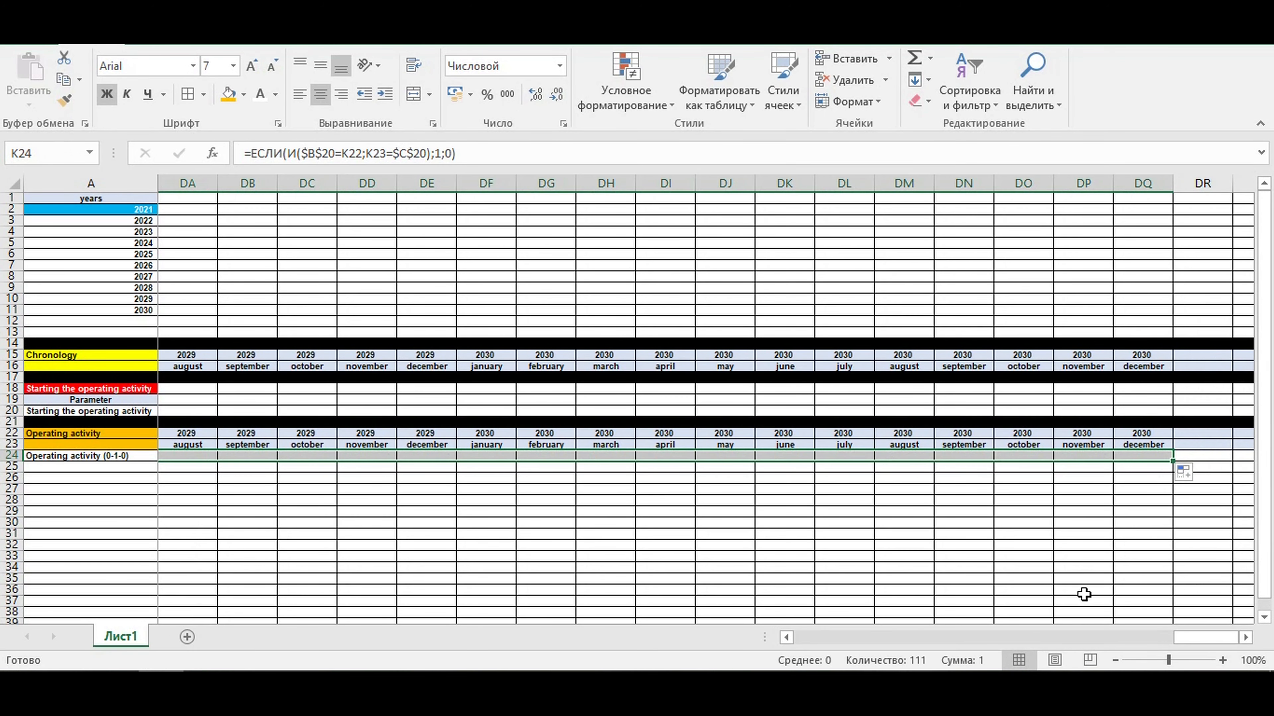
pyautogui.moveTo(1194, 634); pyautogui.dragTo(485, 666)
pyautogui.click(459, 521)
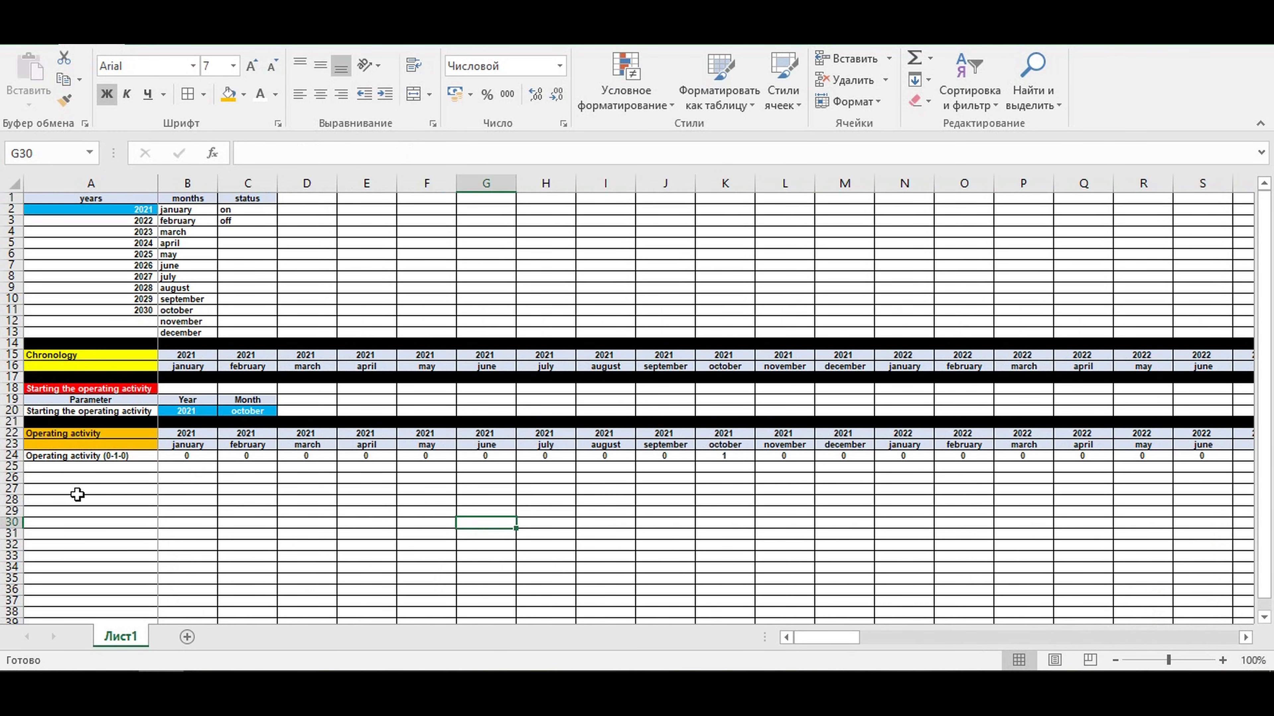
# - Enter the row label Operating activity (0-1-1-1) in cell A25
pyautogui.click(52, 468)
pyautogui.write('Operating activity (0-1-0')
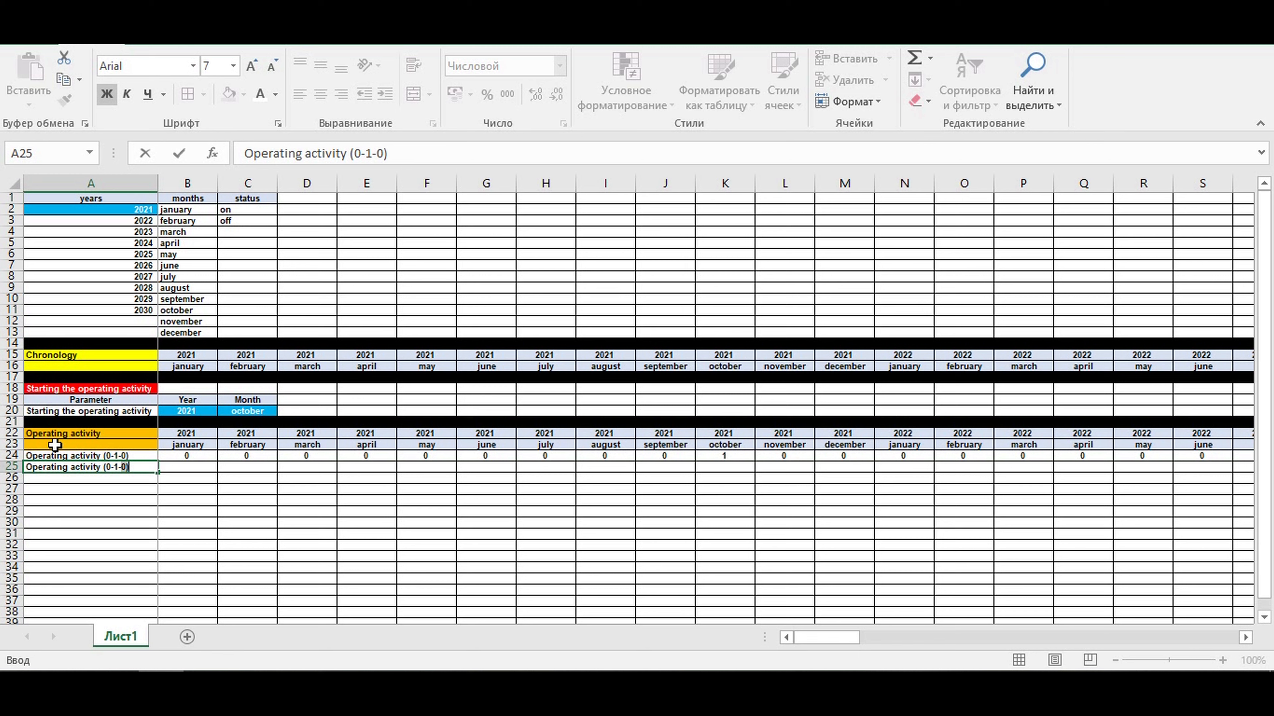
pyautogui.press('Return')
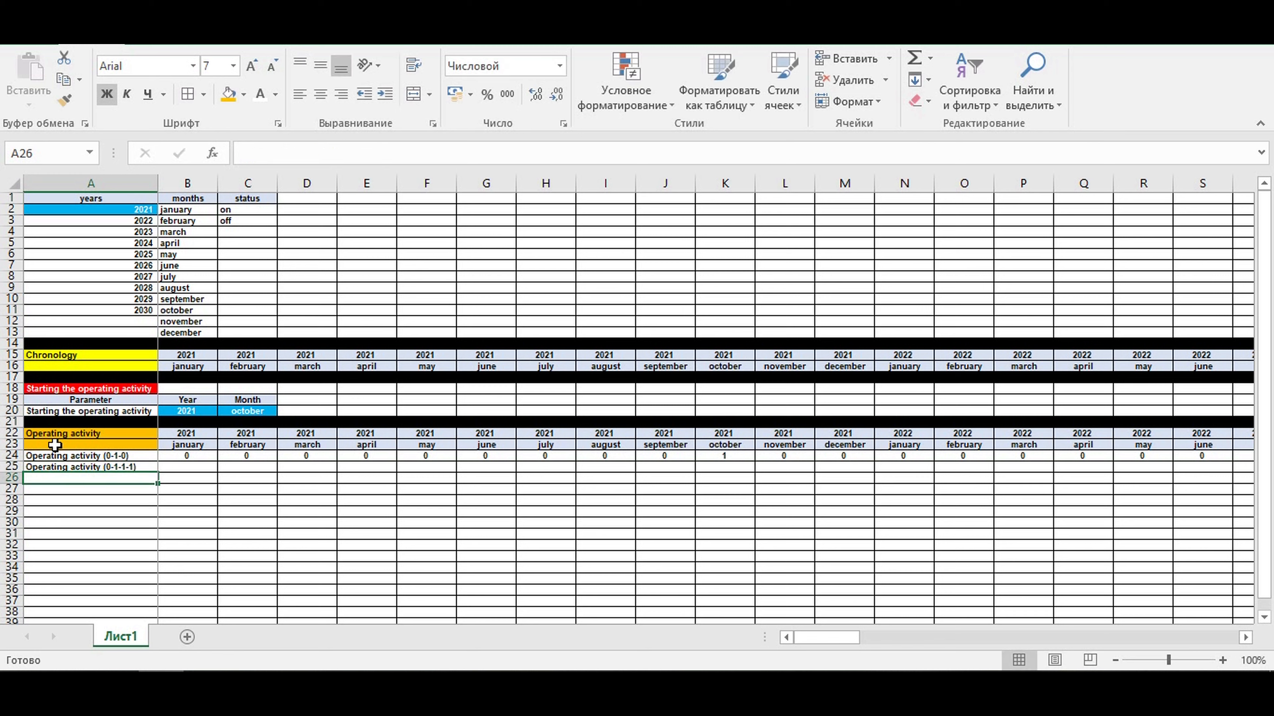
# - Link B25 to the first 0-1-0 flag with =B24
pyautogui.press('Up')
pyautogui.press('Right')
pyautogui.write('=')
pyautogui.press('Up')
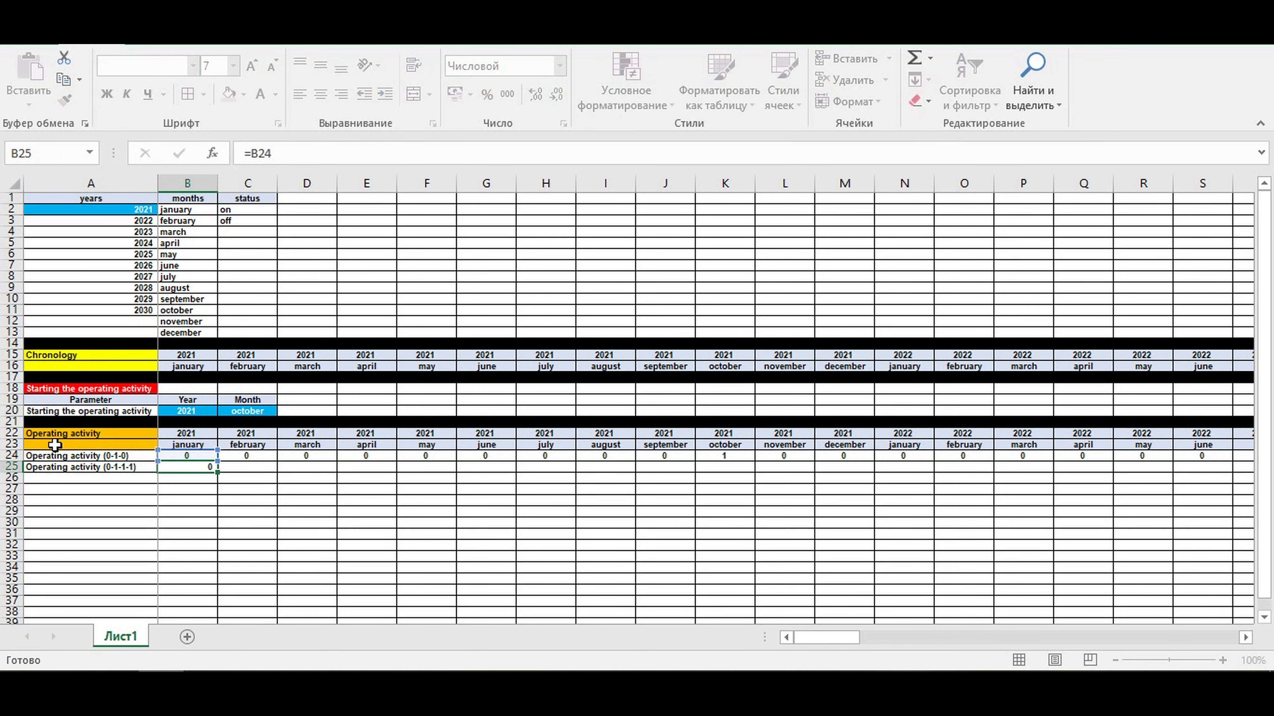
pyautogui.press('Return')
# - Enter the cumulative formula =B25+C24 in cell C25
pyautogui.press('Up')
pyautogui.press('Right')
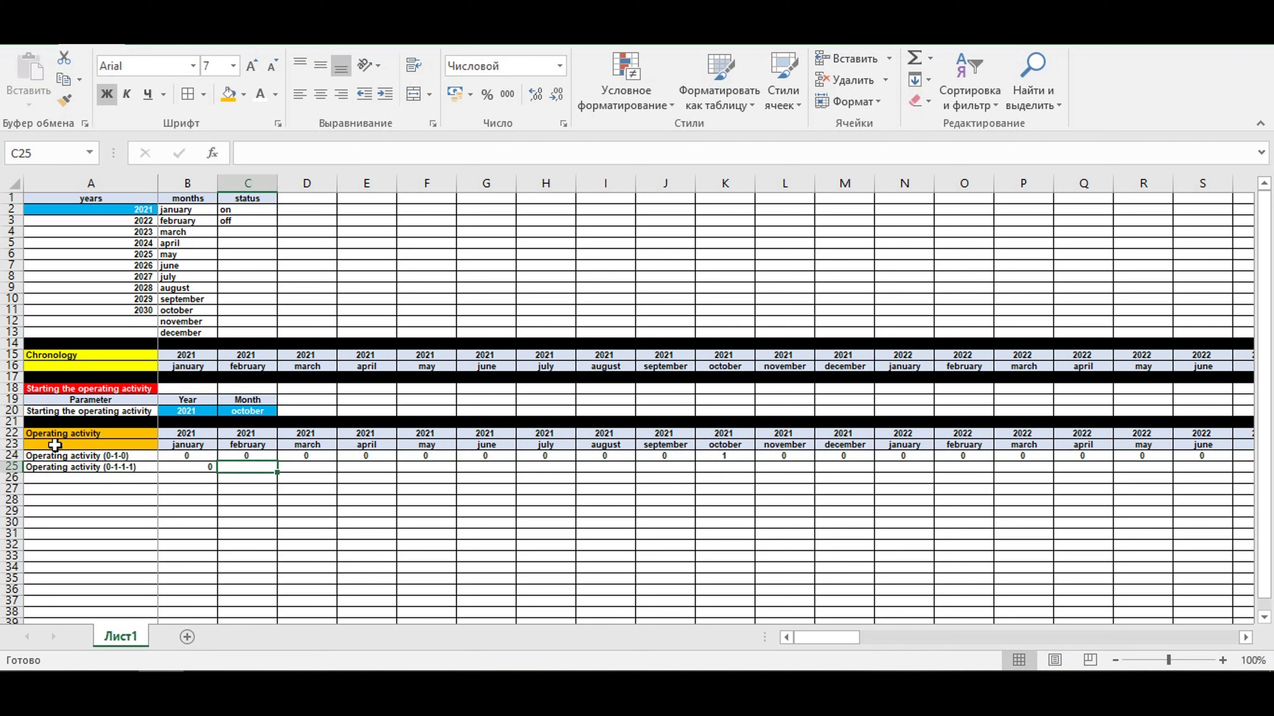
pyautogui.write('=')
pyautogui.press('Left')
pyautogui.write('+')
pyautogui.press('Up')
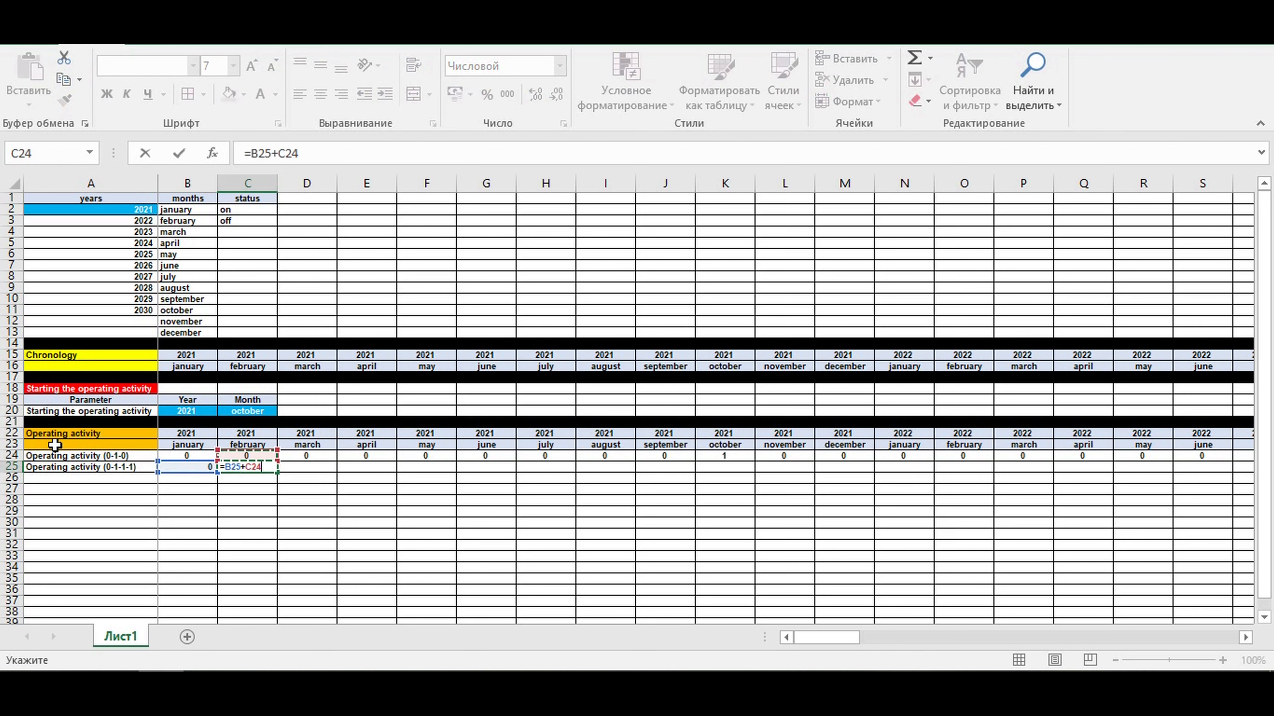
pyautogui.press('Return')
# - Center B25:C25 and fill the C25 formula across row 25 along the timeline
pyautogui.moveTo(208, 467); pyautogui.dragTo(240, 470)
pyautogui.click(320, 94)
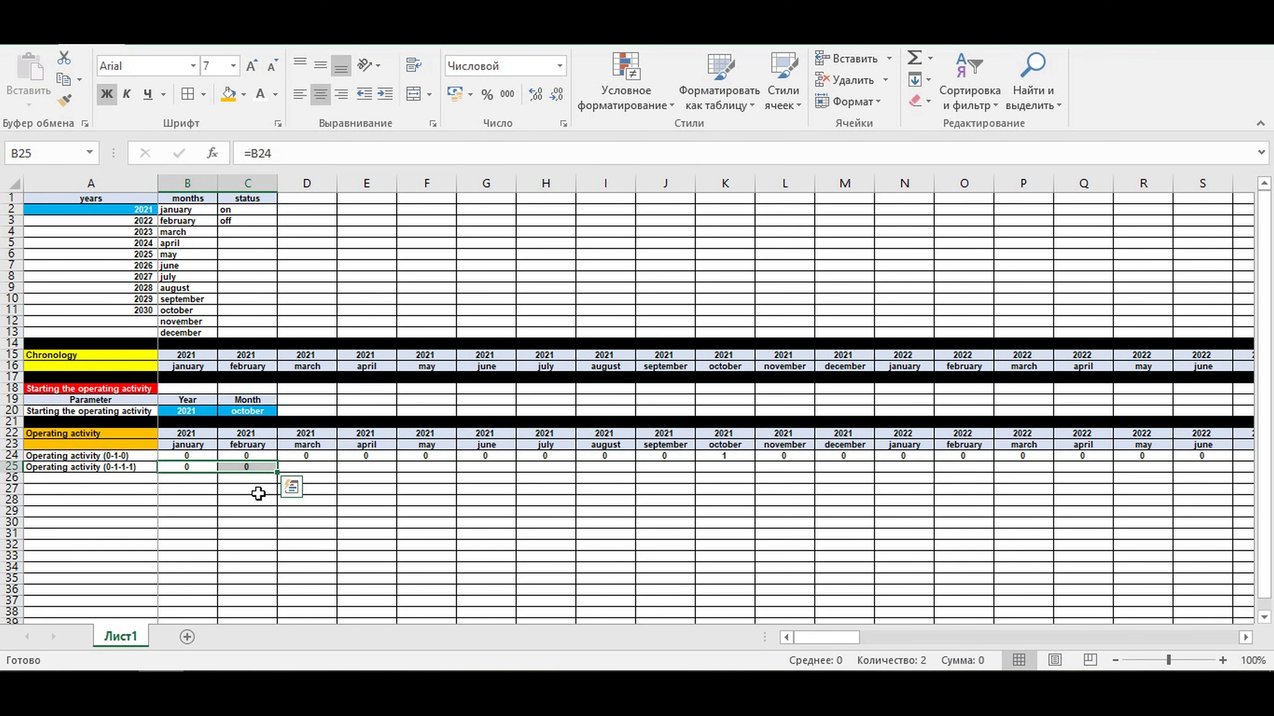
pyautogui.click(251, 467)
pyautogui.moveTo(278, 470); pyautogui.dragTo(223, 467)
pyautogui.click(1141, 493)
pyautogui.click(306, 494)
pyautogui.click(301, 466)
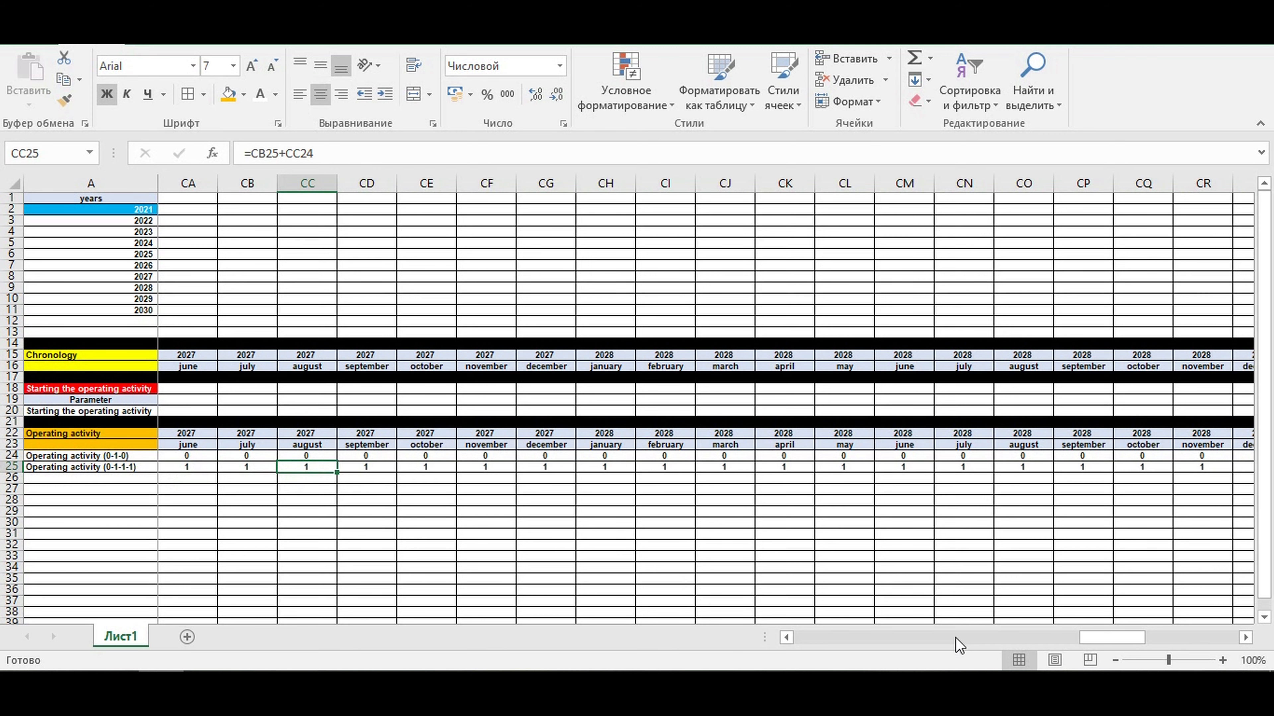
pyautogui.moveTo(1105, 639); pyautogui.dragTo(398, 663)
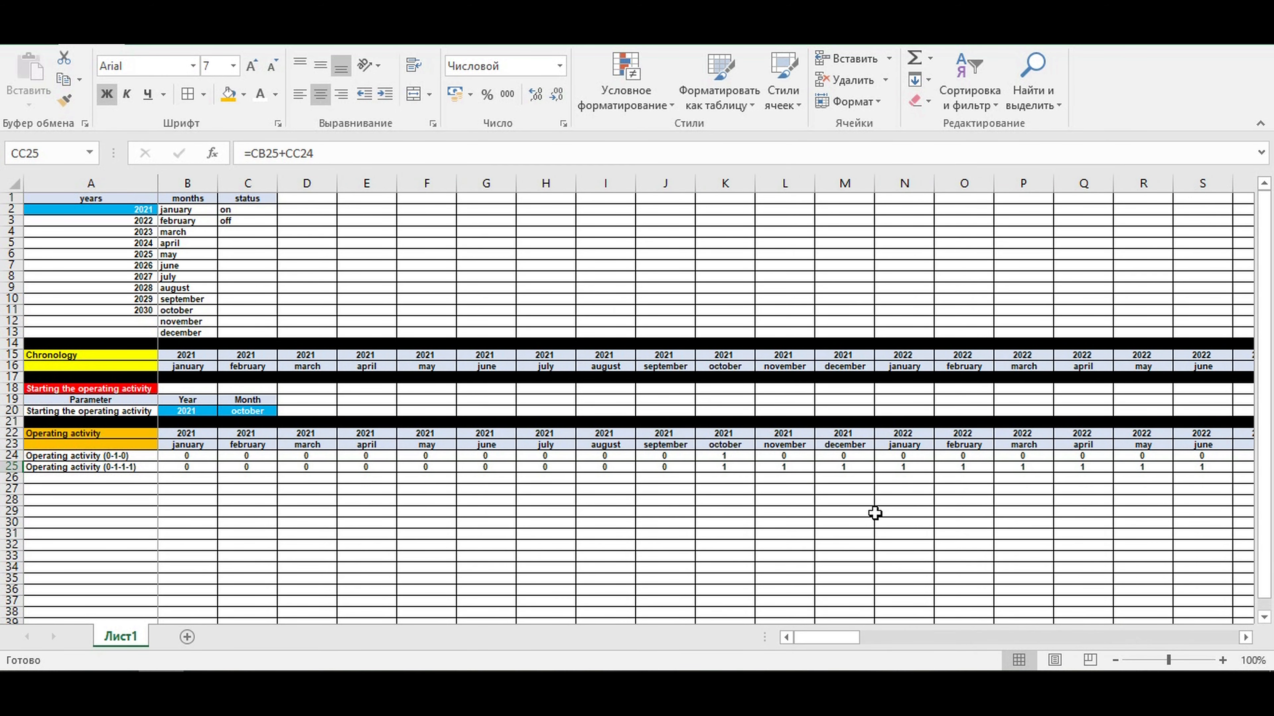
pyautogui.moveTo(722, 467); pyautogui.dragTo(1223, 469)
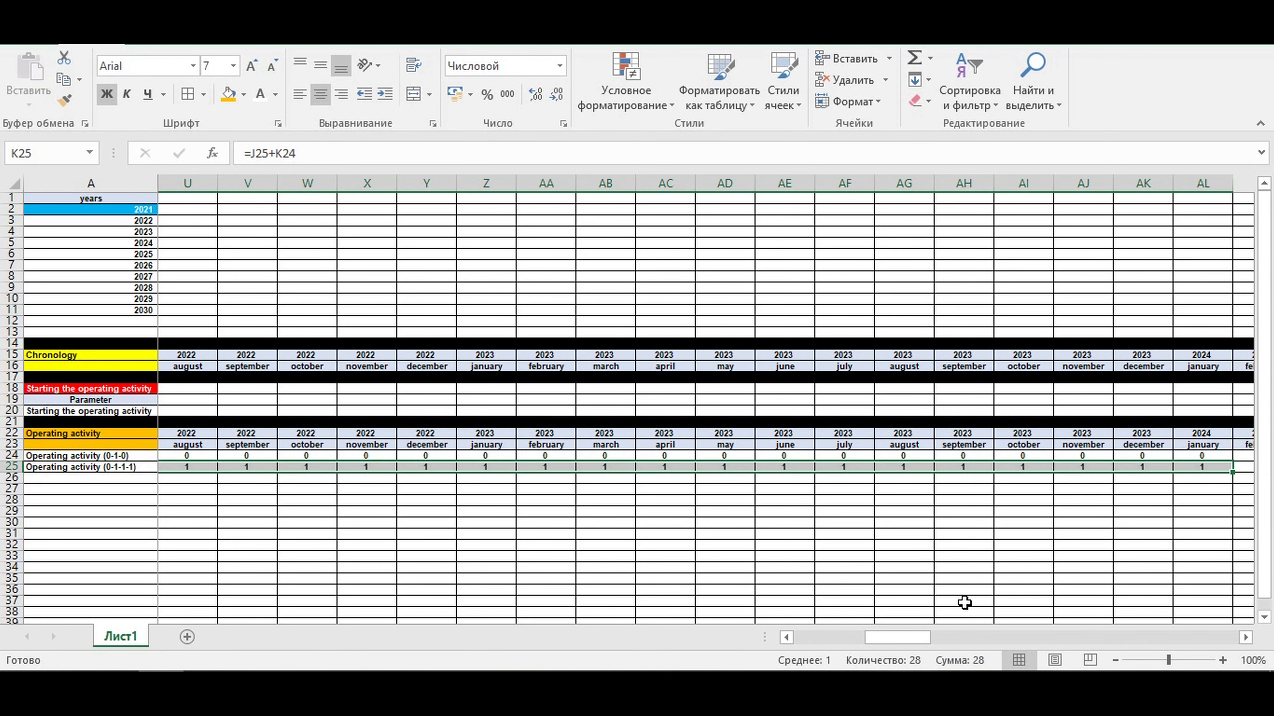
pyautogui.moveTo(916, 639); pyautogui.dragTo(772, 647)
pyautogui.click(431, 557)
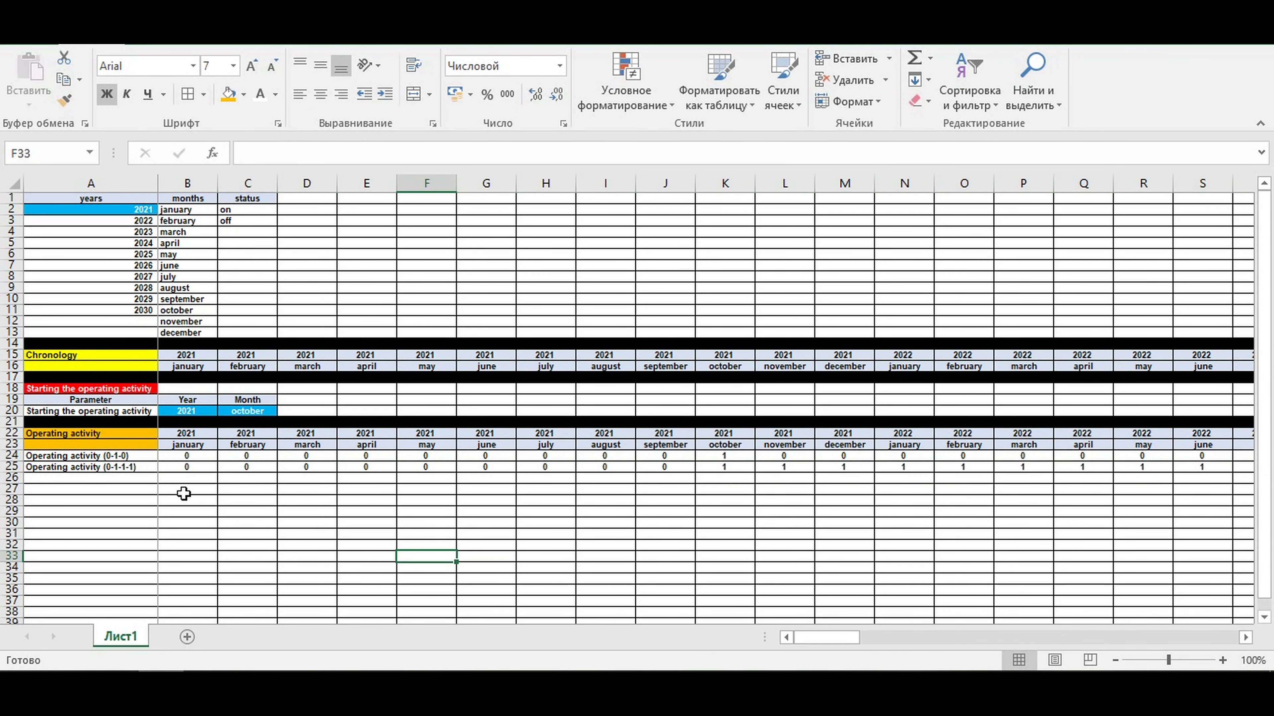
# - Enter the row label Operating activity (0-1-2-3-4) in cell A26
pyautogui.doubleClick(66, 479)
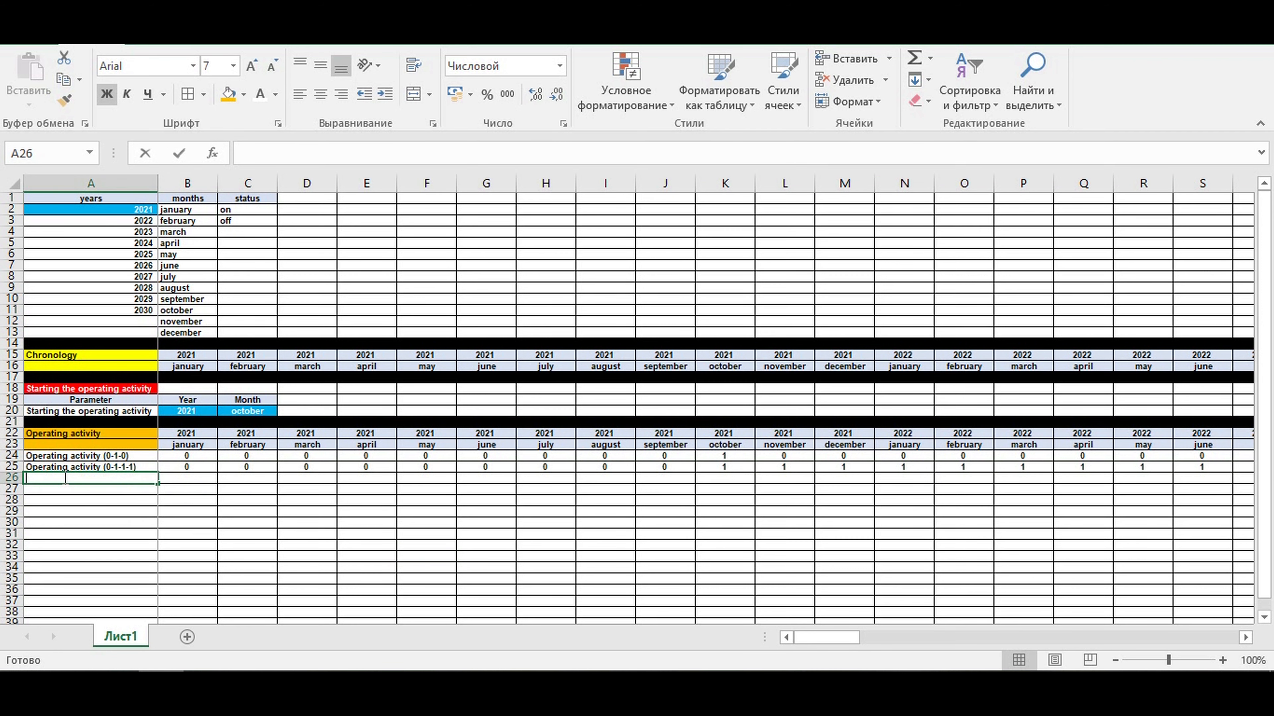
pyautogui.write('Operating activity (0-1-2-3-4')
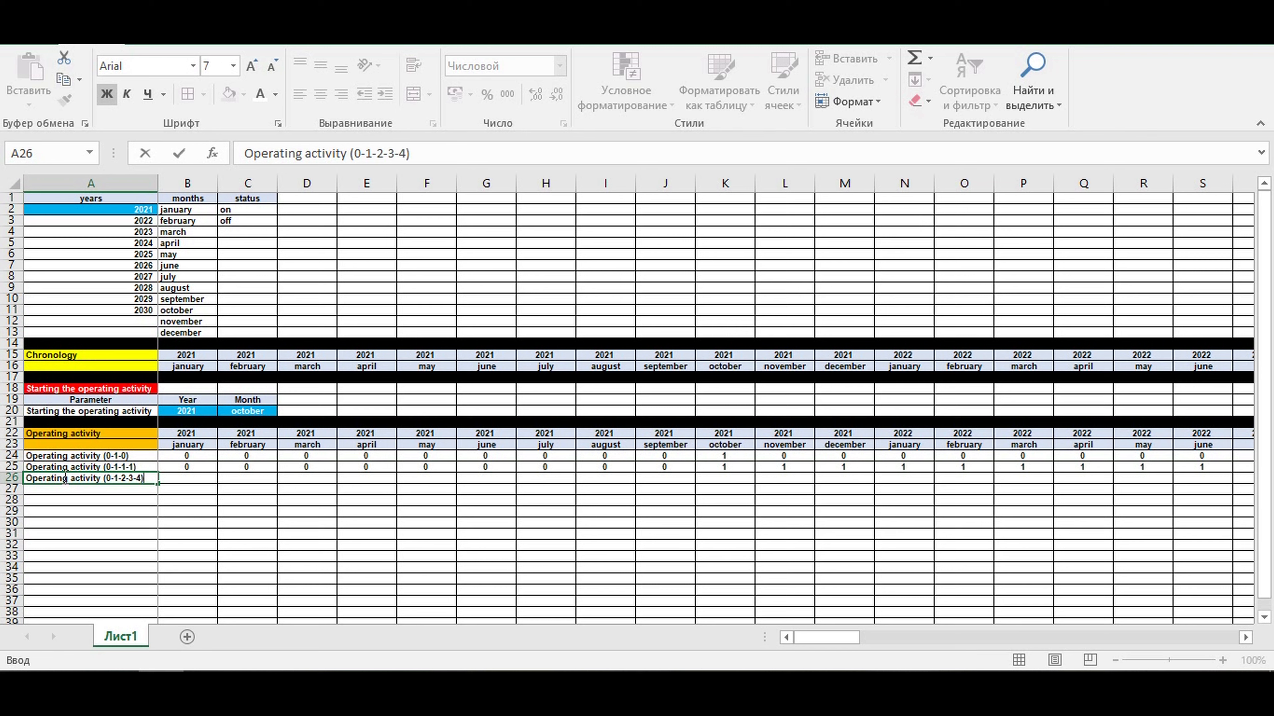
pyautogui.press('Return')
# - Link B26 to the first 0-1-1-1 flag with =B25
pyautogui.press('Up')
pyautogui.press('Right')
pyautogui.write('=')
pyautogui.press('Up')
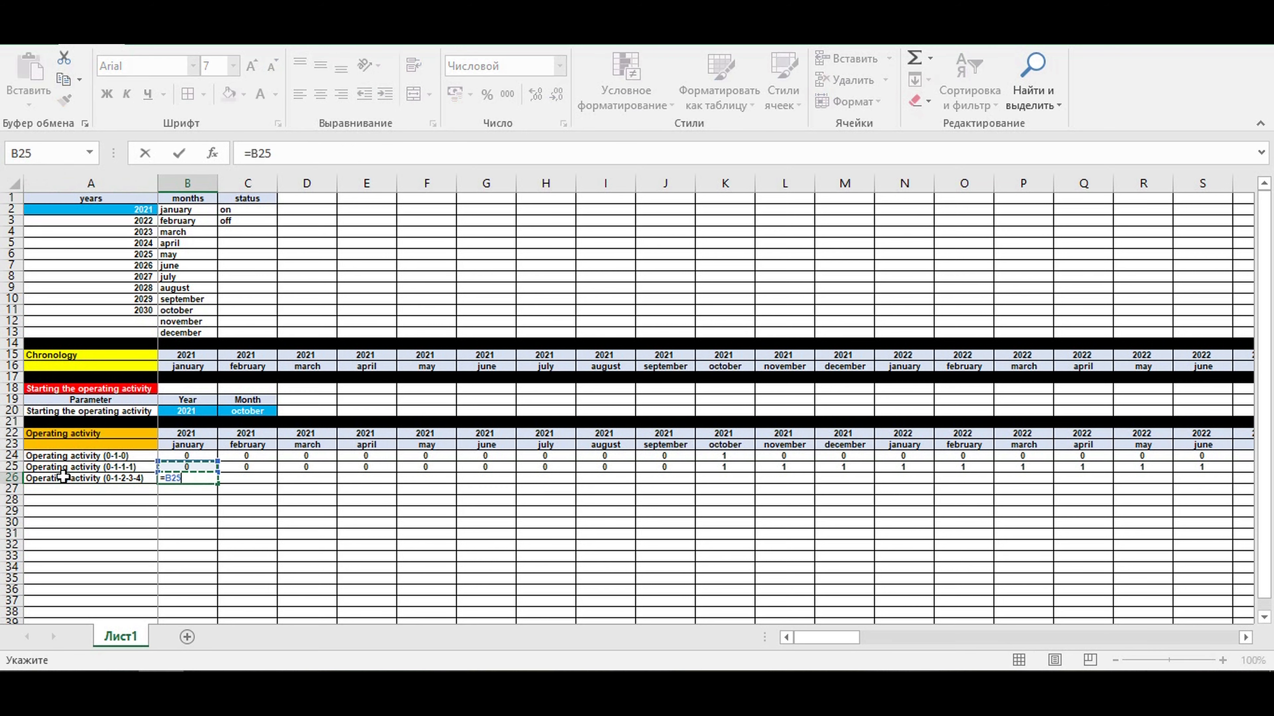
pyautogui.press('Return')
# - Enter the cumulative formula =B26+C25 in cell C26
pyautogui.press('Up')
pyautogui.press('Right')
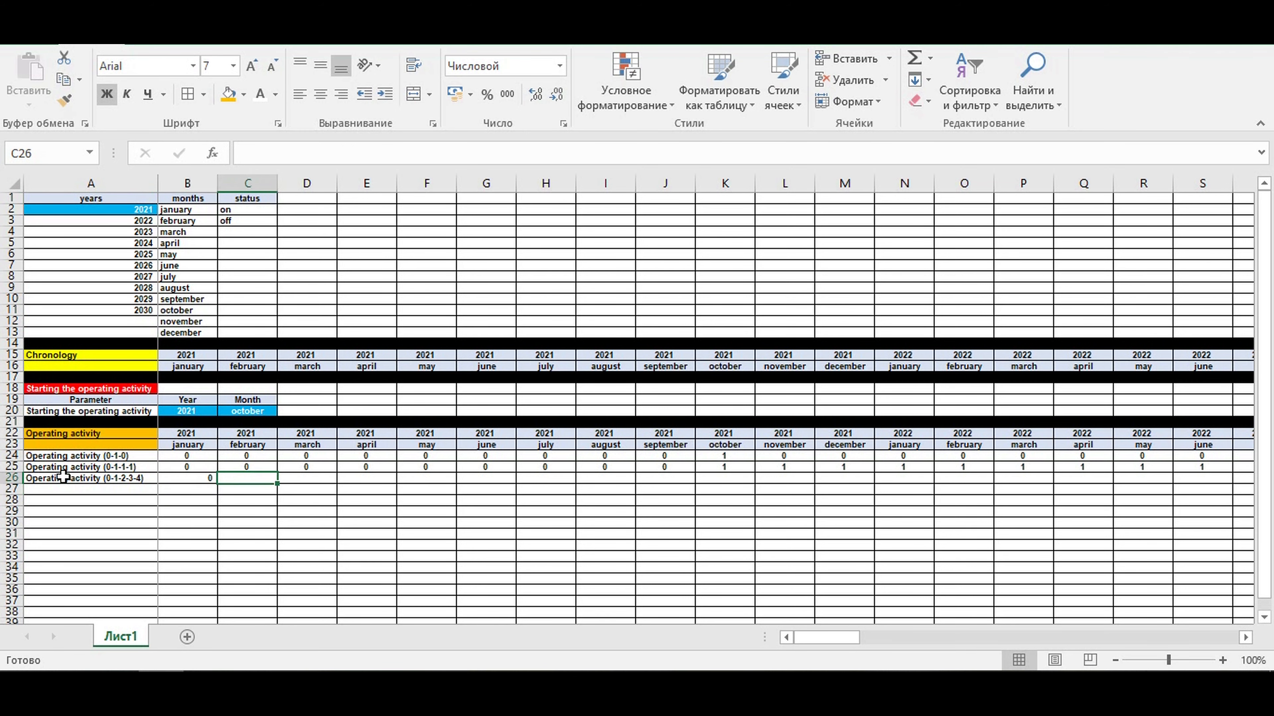
pyautogui.write('=')
pyautogui.press('Left')
pyautogui.write('+')
pyautogui.press('Up')
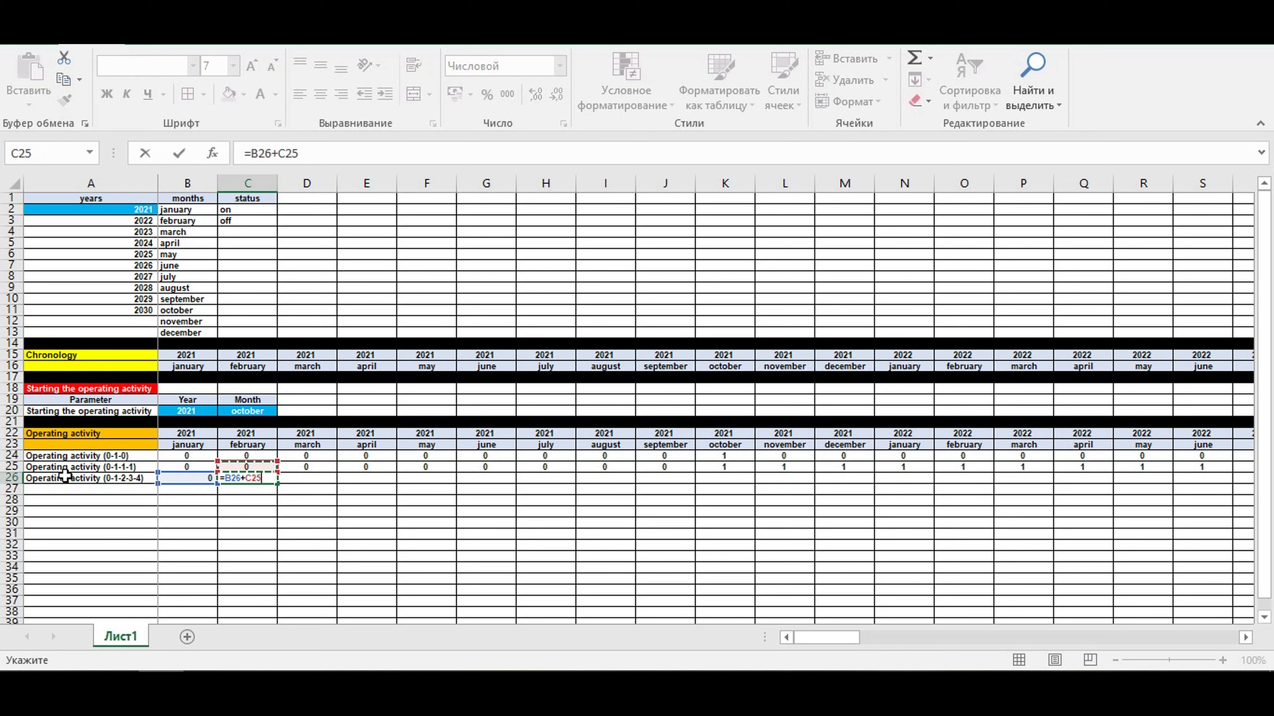
pyautogui.press('Return')
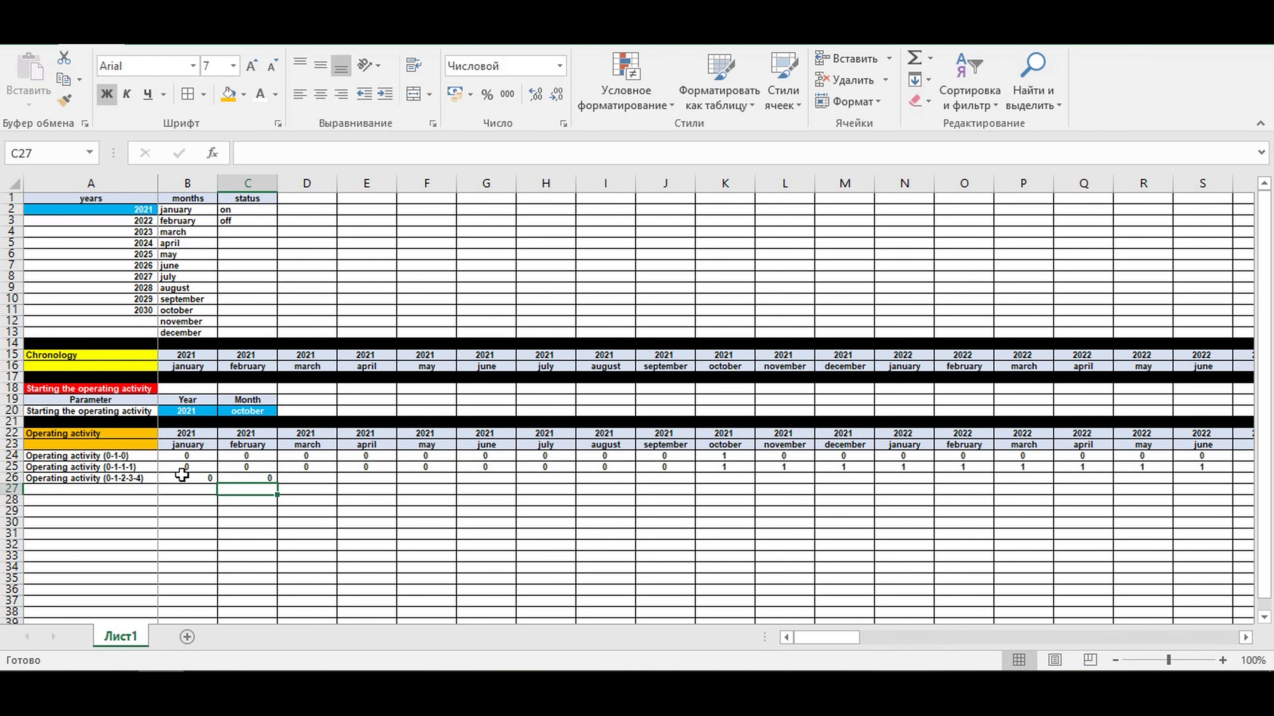
# - Center B26:C26 and fill the C26 formula across row 26 through December 2030 in column DQ
pyautogui.moveTo(182, 475); pyautogui.dragTo(246, 478)
pyautogui.click(300, 94)
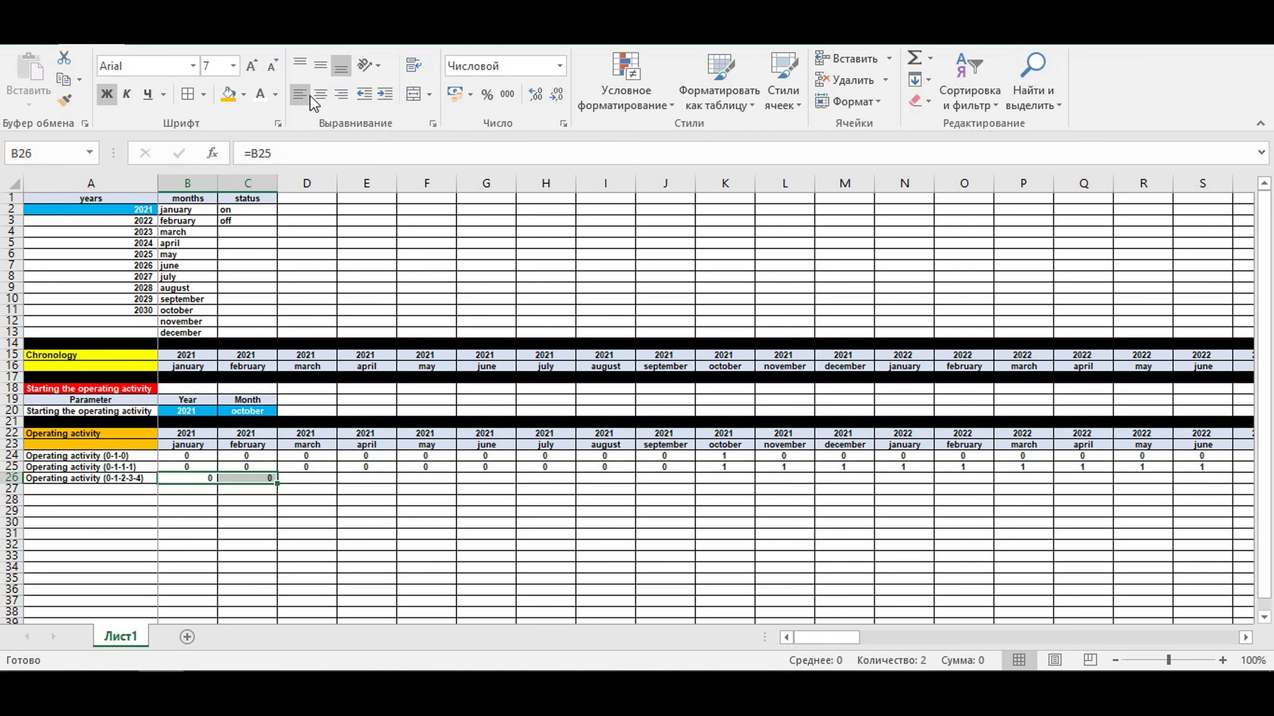
pyautogui.click(321, 94)
pyautogui.click(251, 504)
pyautogui.click(250, 478)
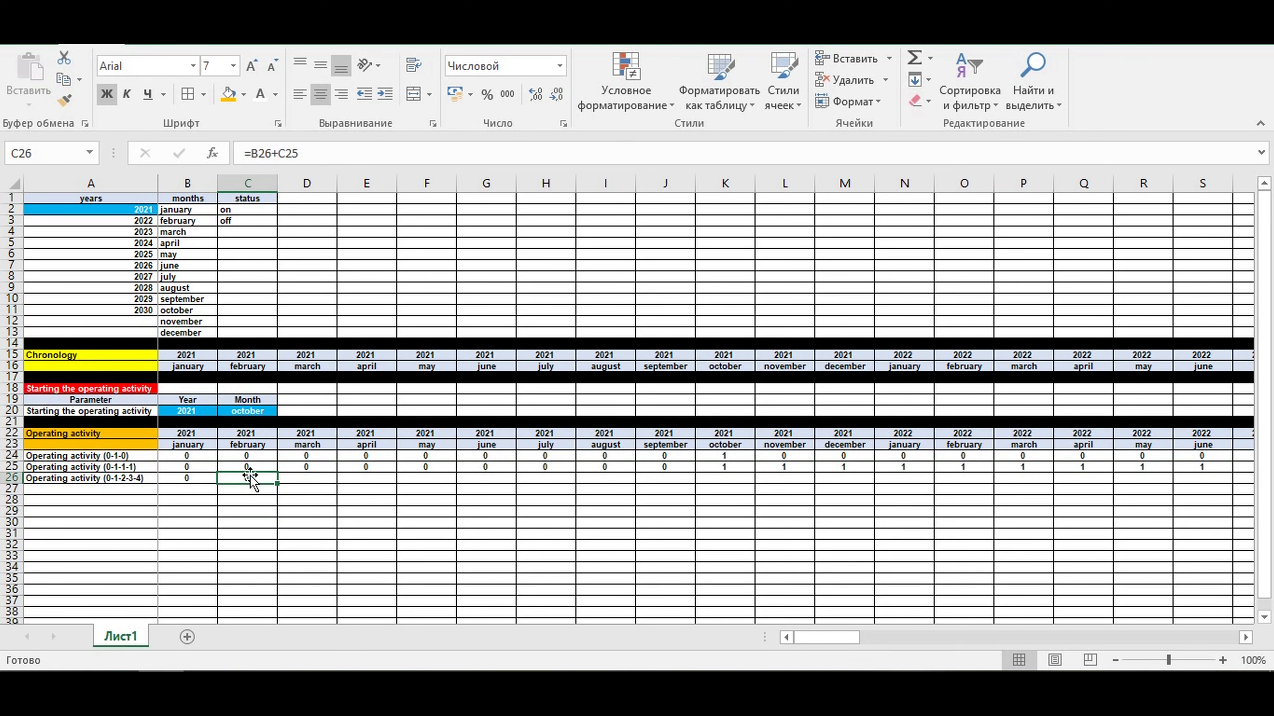
pyautogui.moveTo(276, 485); pyautogui.dragTo(1194, 479)
pyautogui.click(1146, 533)
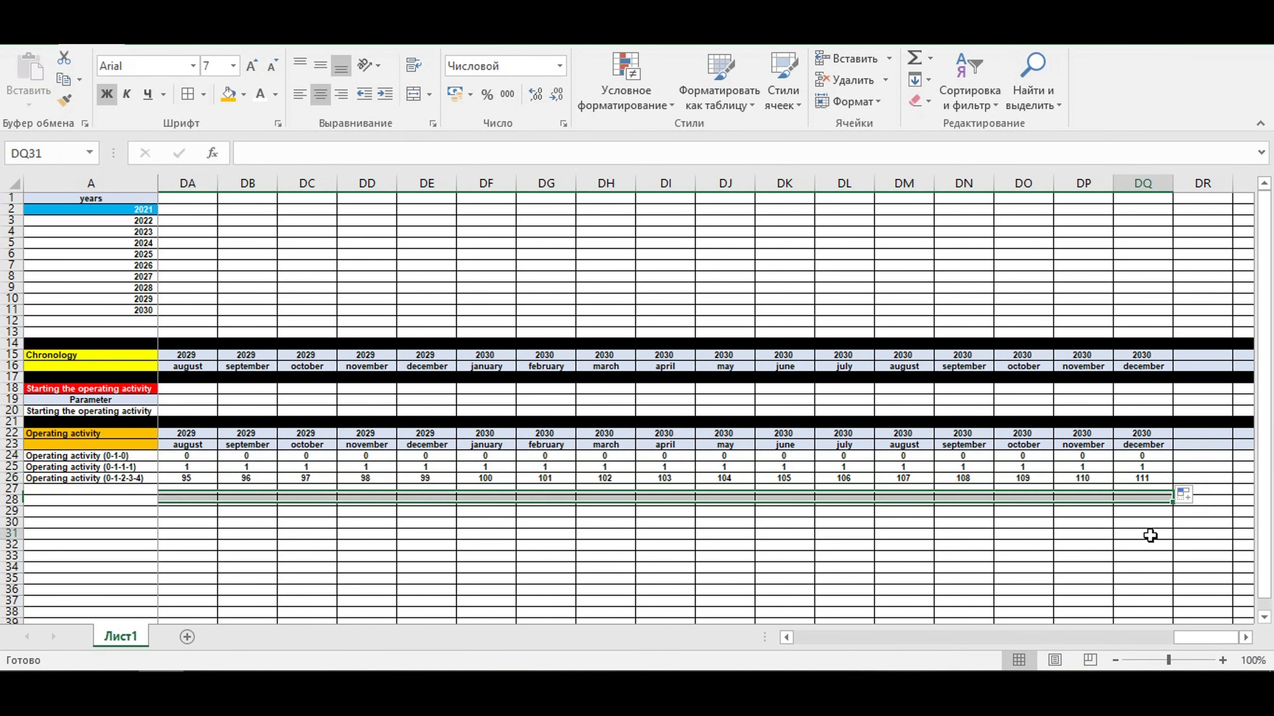
pyautogui.moveTo(1170, 645); pyautogui.dragTo(677, 647)
pyautogui.click(656, 525)
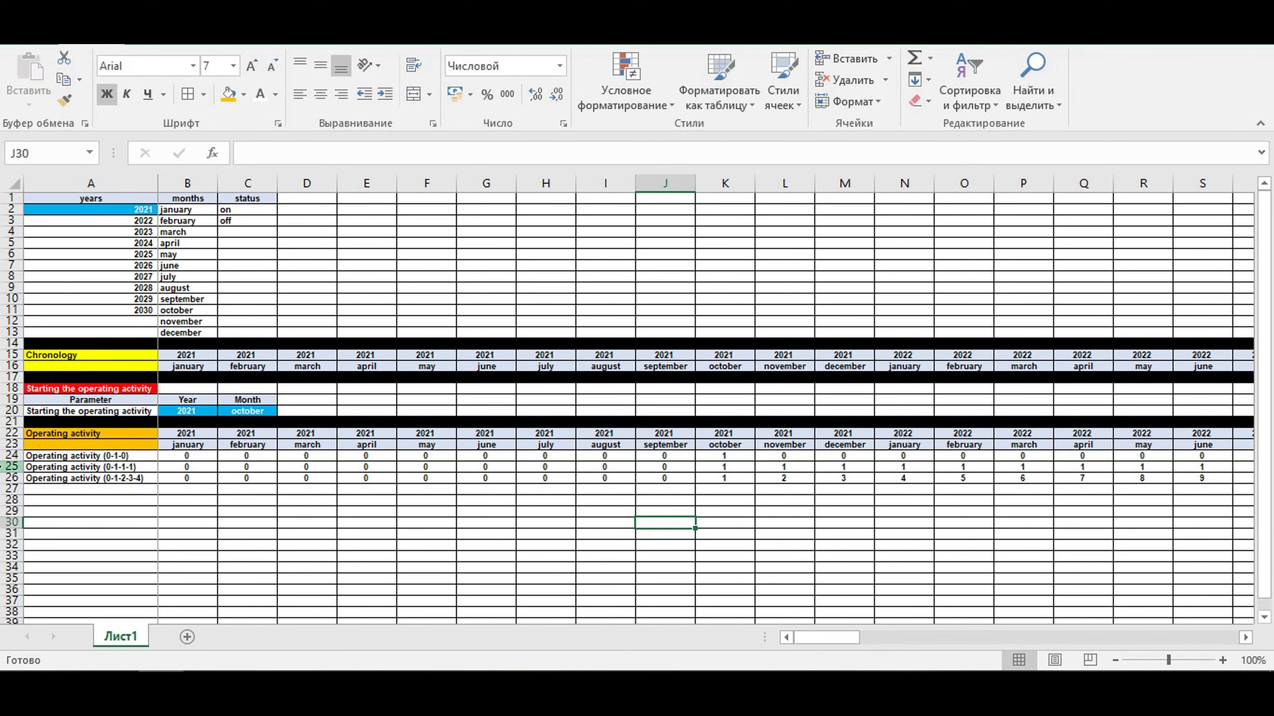
# - Shade the whole Operating activity (0-1-1-1) row 25 light gold
pyautogui.click(12, 466)
pyautogui.click(245, 98)
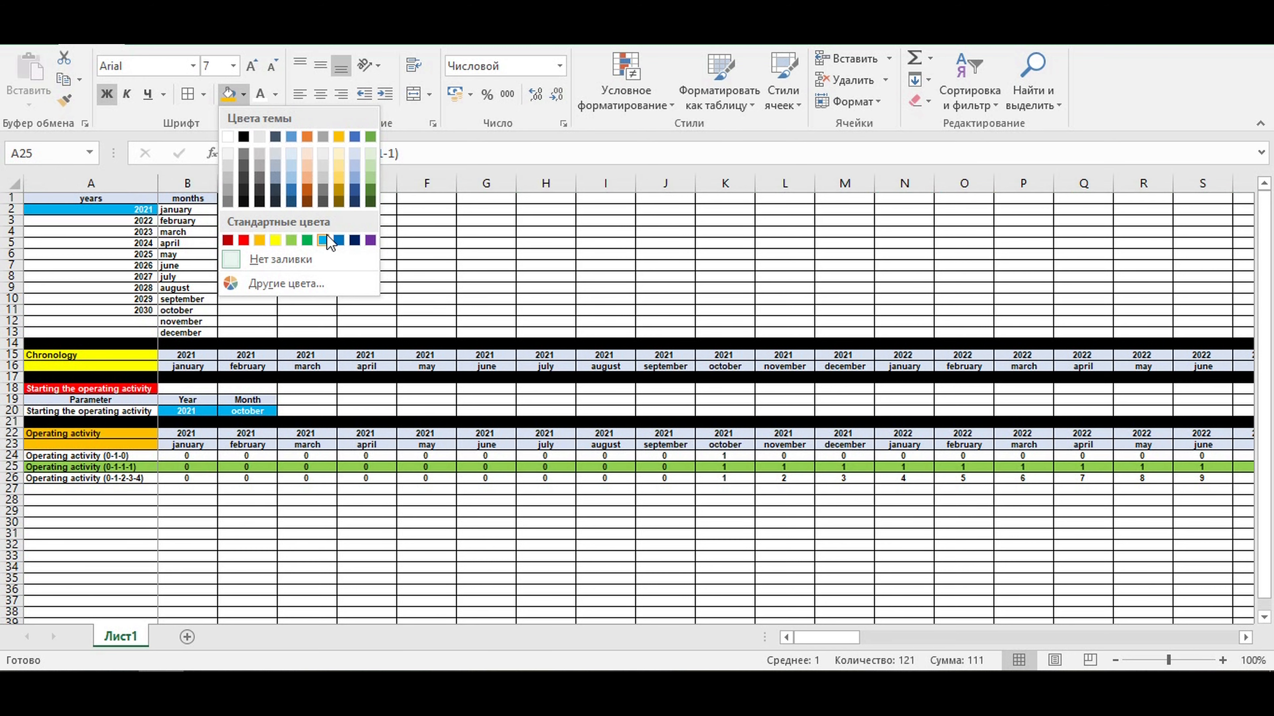
pyautogui.click(339, 166)
pyautogui.click(351, 489)
# - Enter the row label End of investing stage in cell A27
pyautogui.click(47, 487)
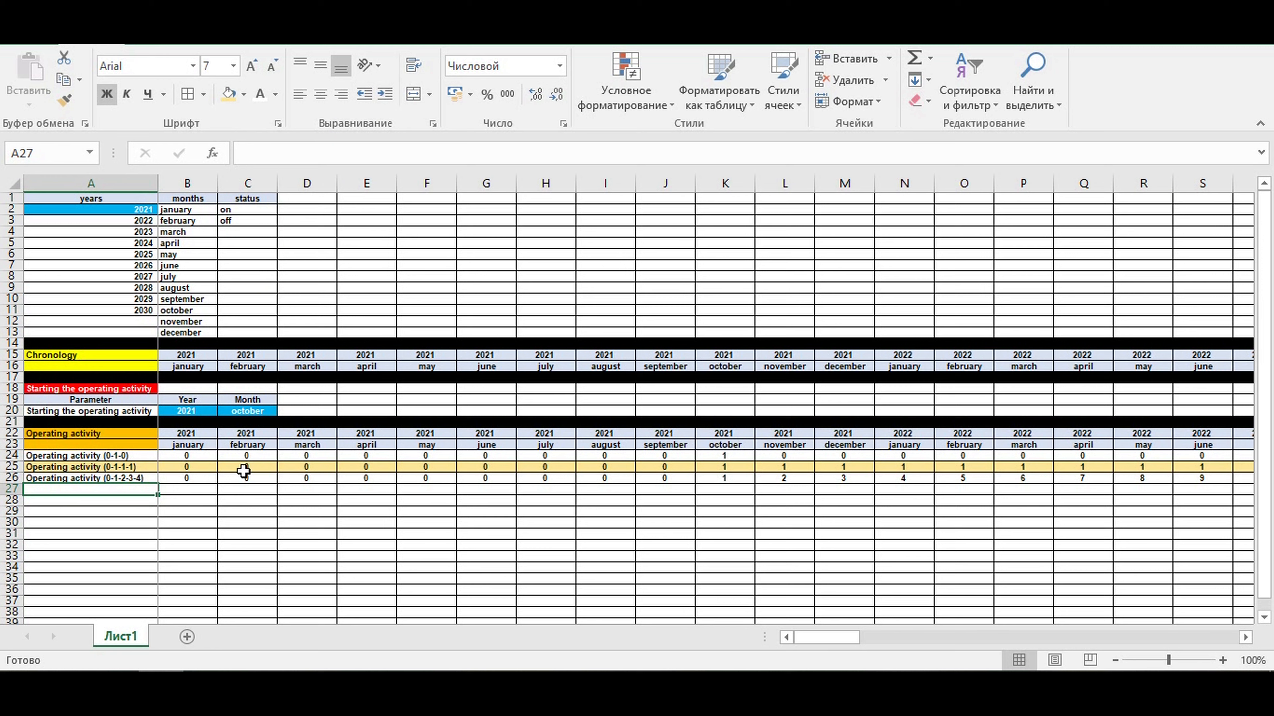
pyautogui.write('End of investingstage')
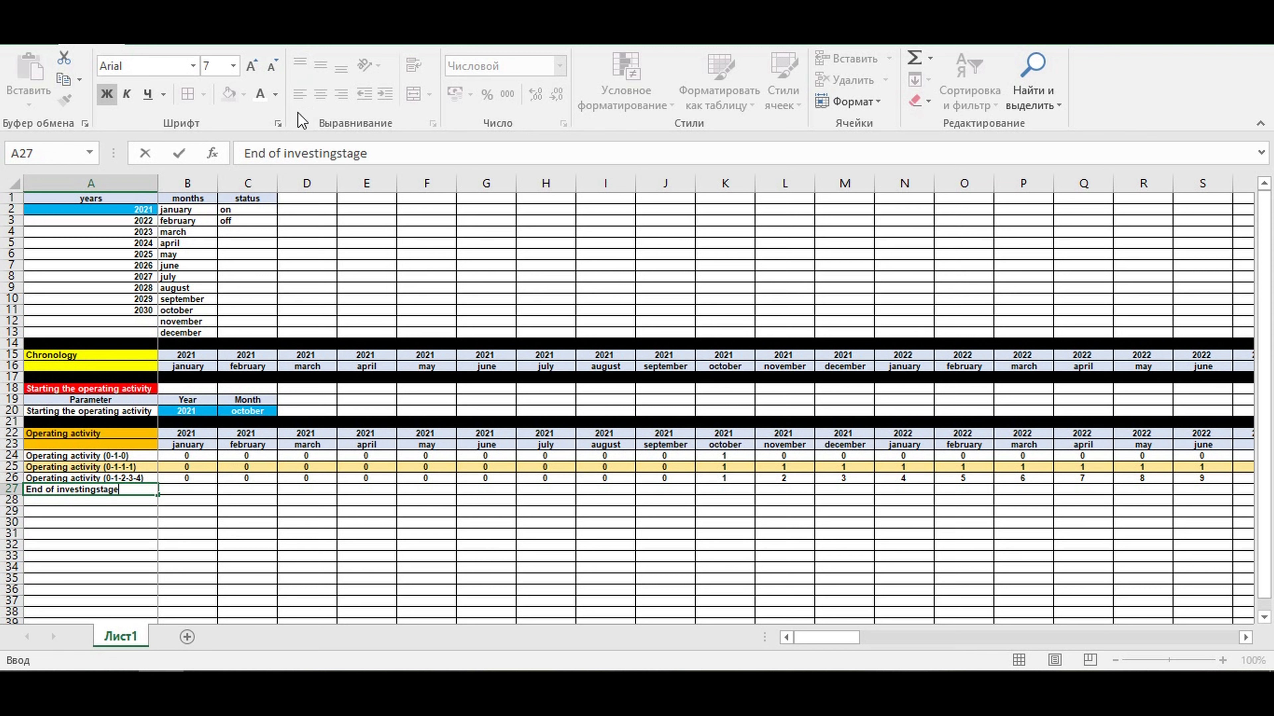
pyautogui.click(339, 153)
pyautogui.press('Return')
pyautogui.press('Up')
# - Link B27 to the following month's 0-1-0 flag with =C24
pyautogui.press('Right')
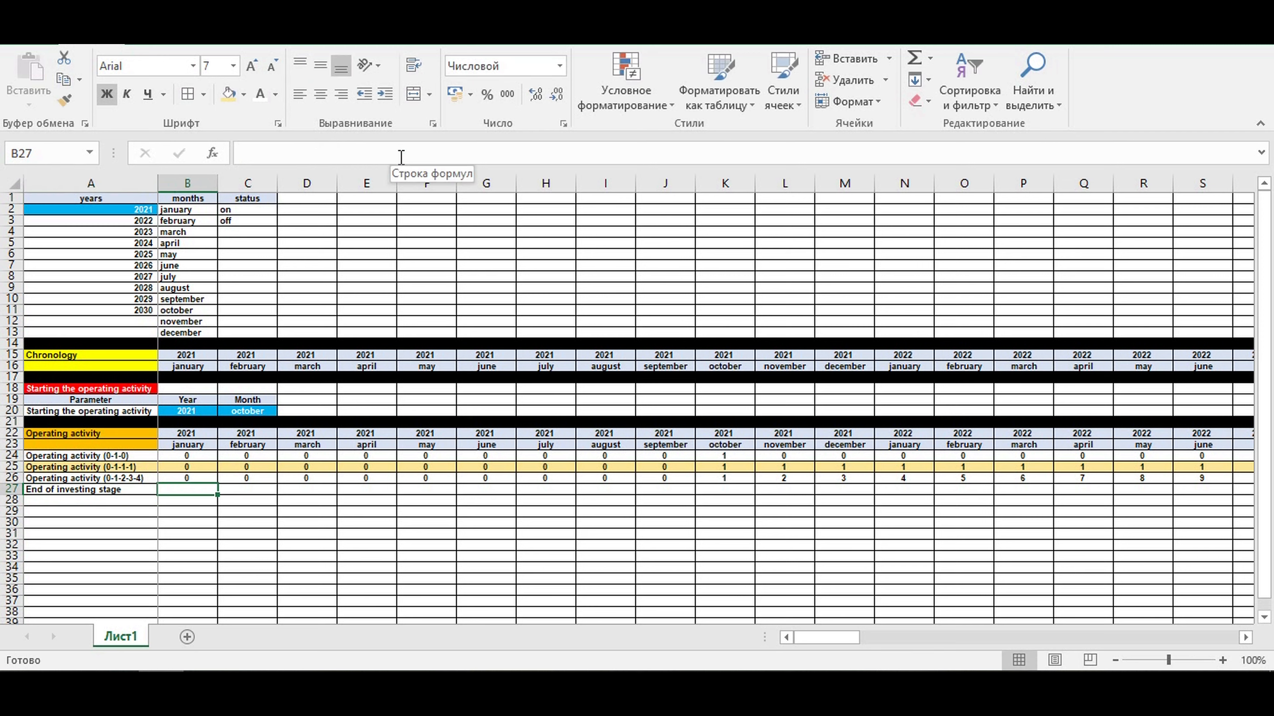
pyautogui.write('=')
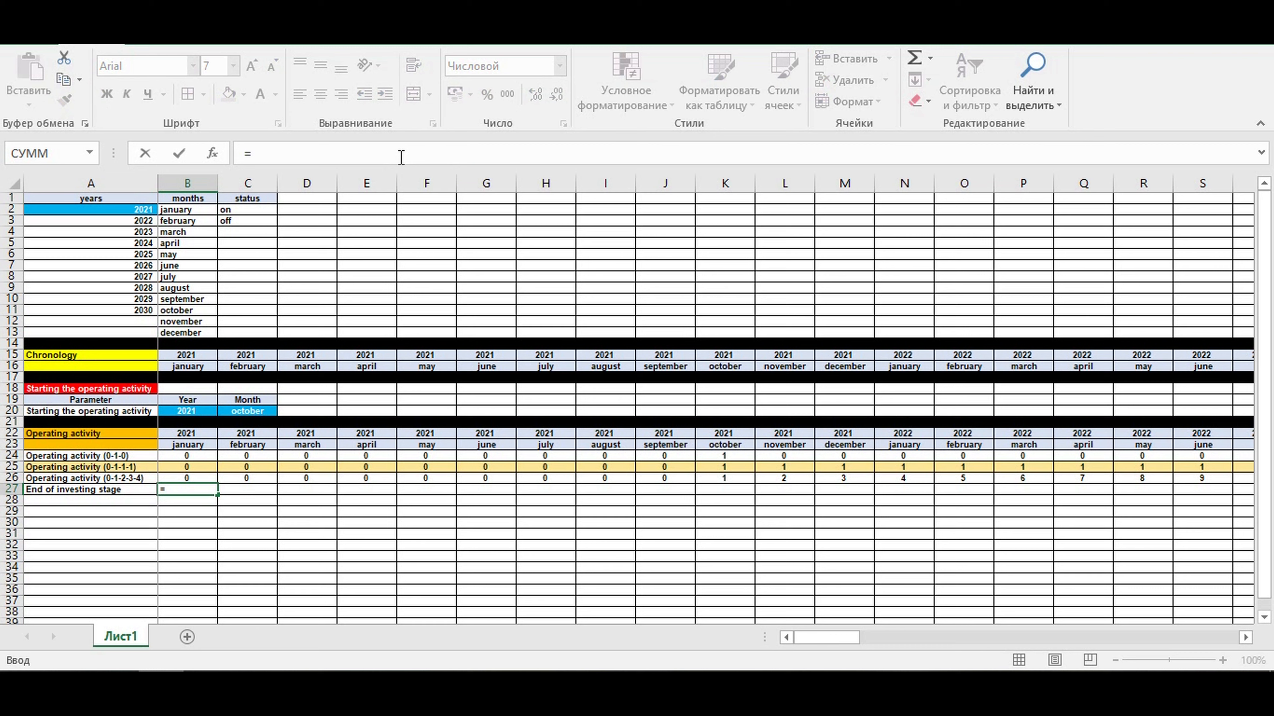
pyautogui.click(249, 455)
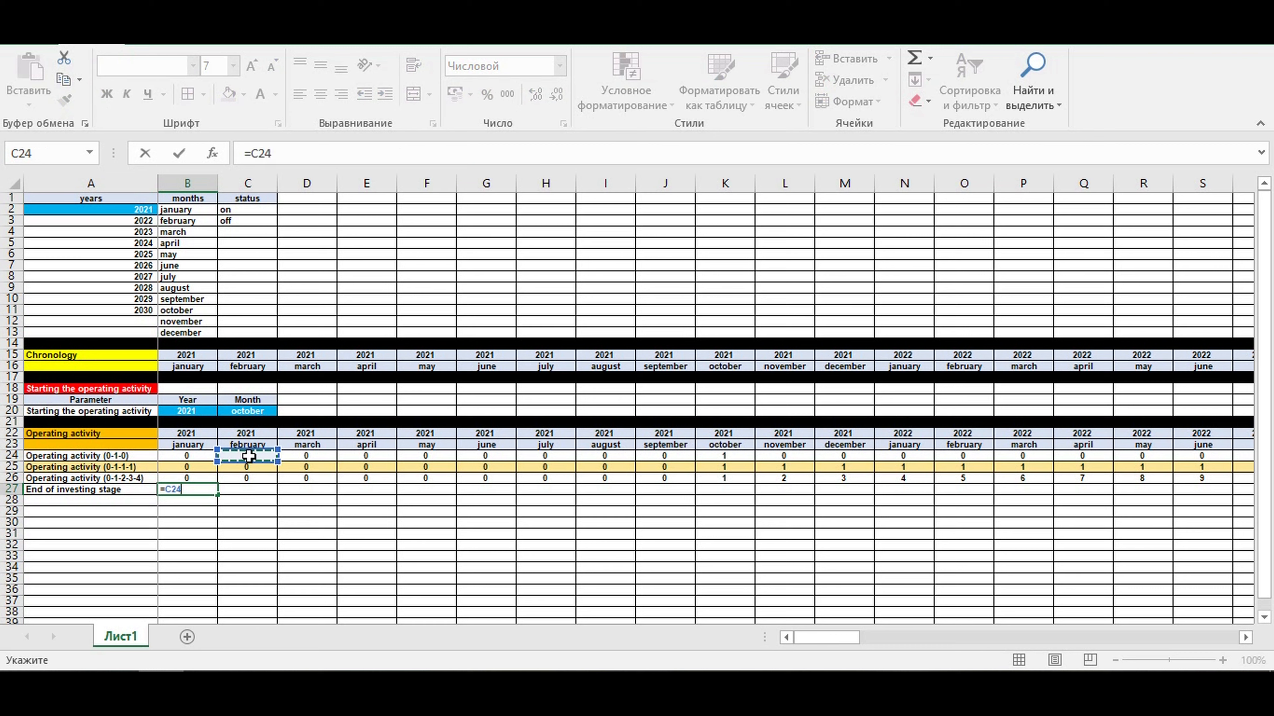
pyautogui.press('Return')
# - Extend the A27 label to End of investing stage (0-1-0)
pyautogui.click(138, 488)
pyautogui.click(384, 154)
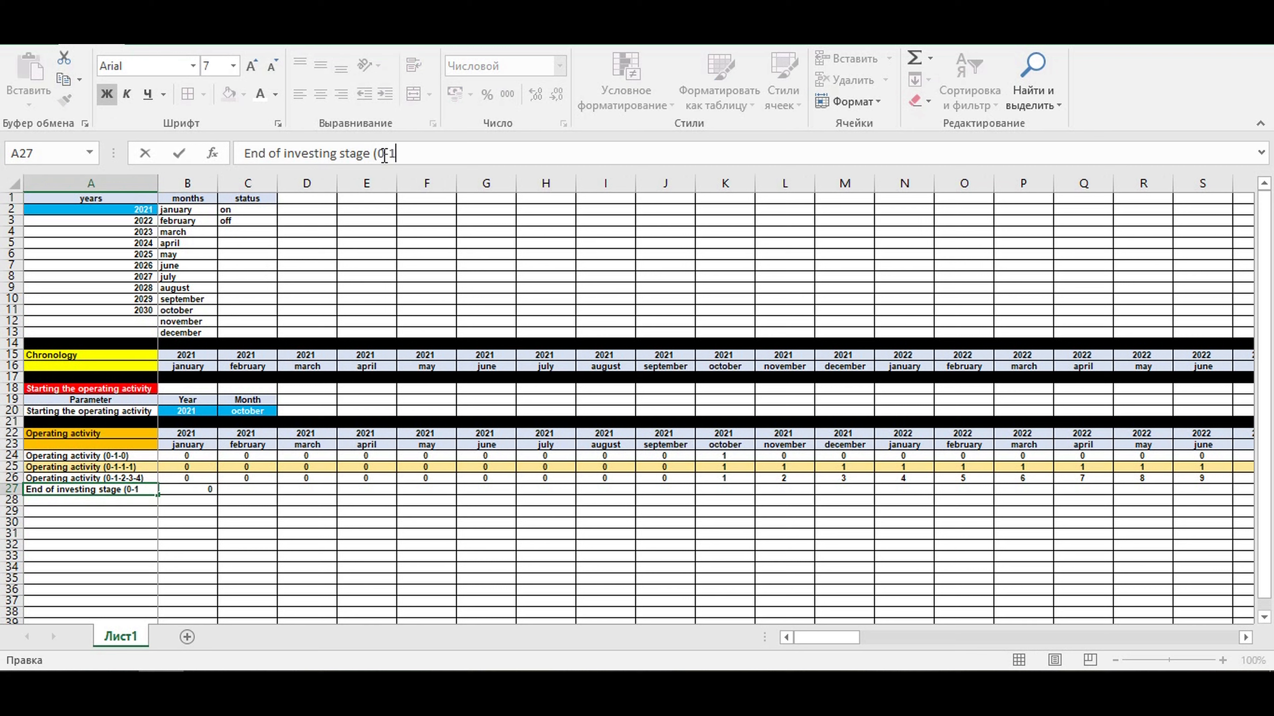
pyautogui.press('Return')
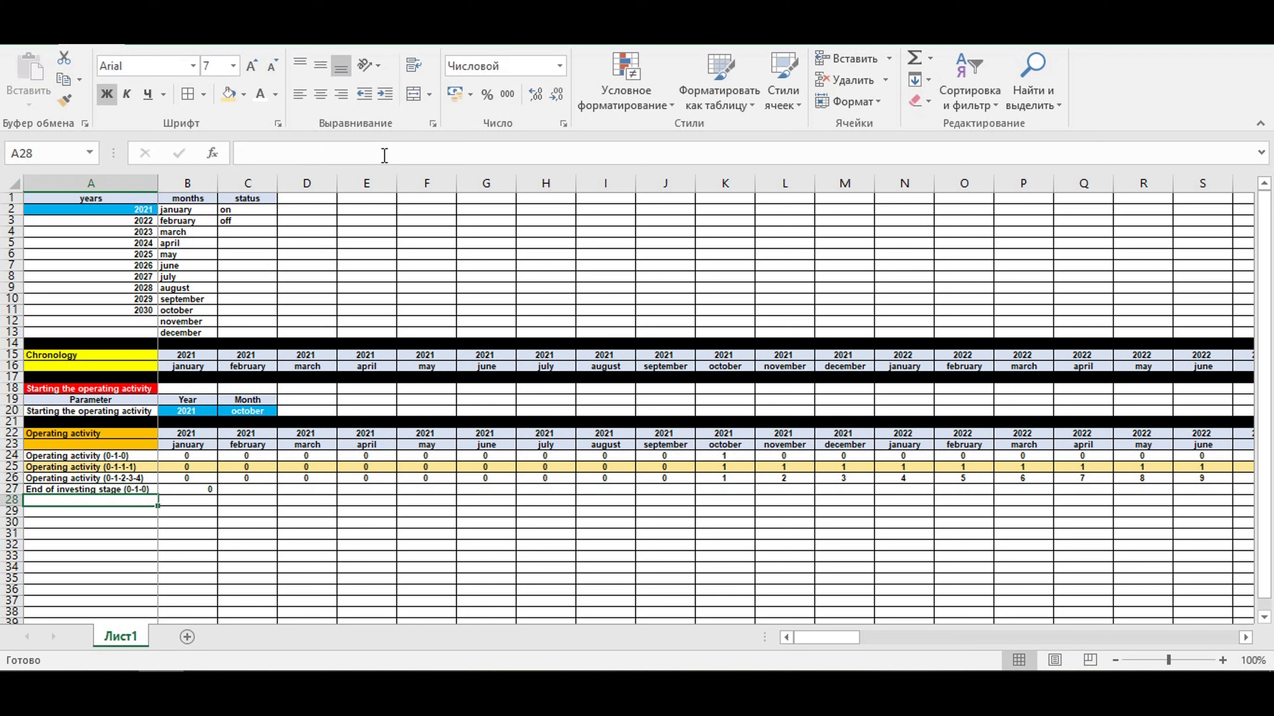
# - Center B27 and fill its formula across row 27 through December 2030 in column DQ
pyautogui.click(187, 488)
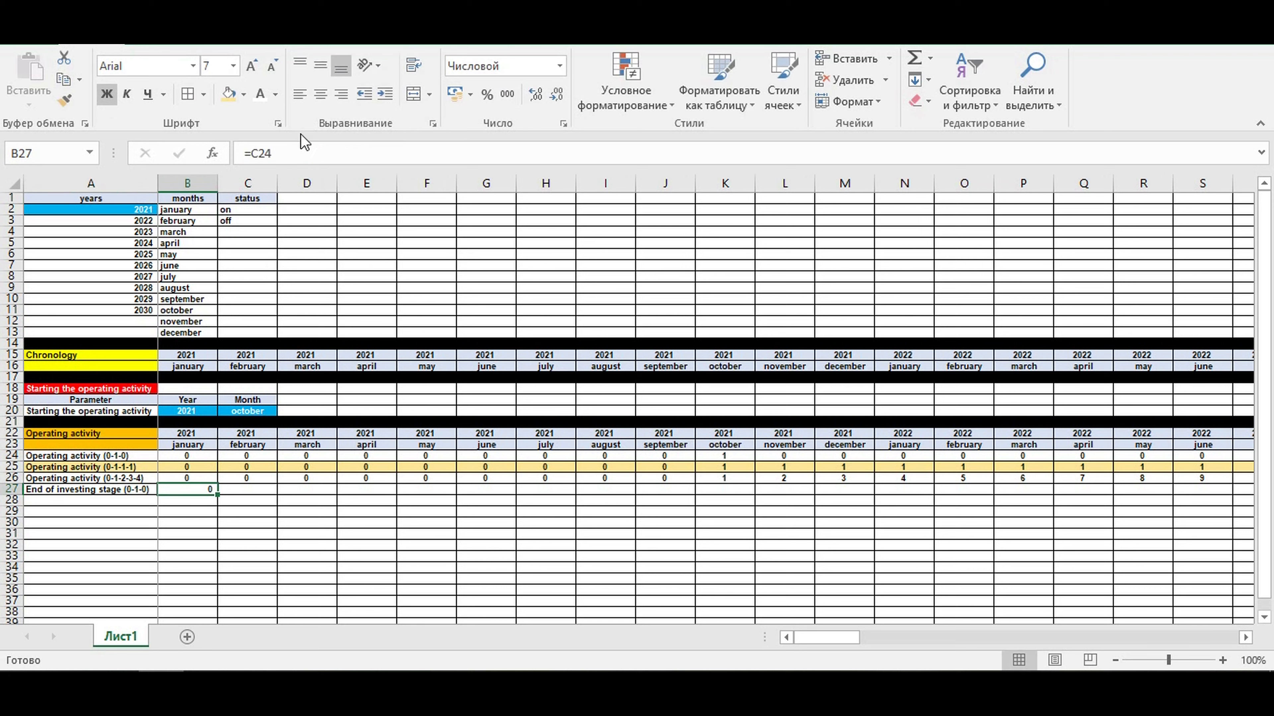
pyautogui.moveTo(217, 495); pyautogui.dragTo(1148, 489)
pyautogui.click(805, 532)
pyautogui.click(674, 488)
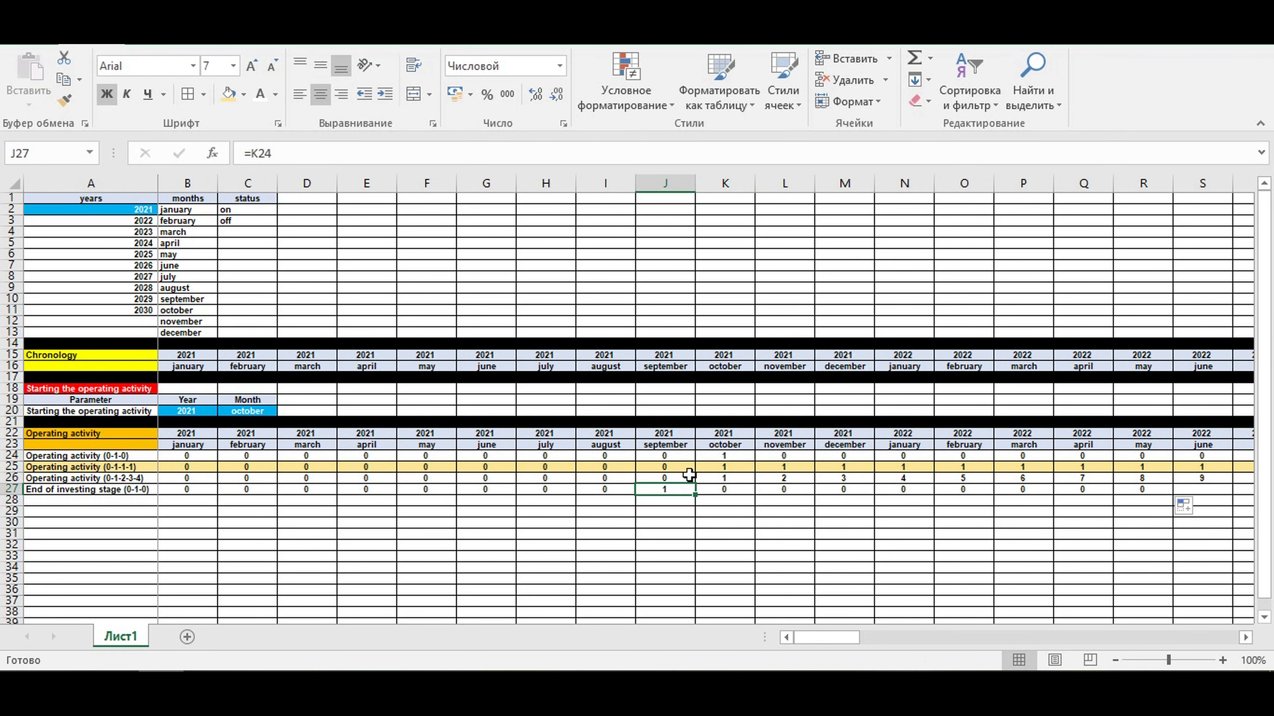
pyautogui.click(721, 457)
pyautogui.click(666, 490)
pyautogui.click(720, 456)
pyautogui.click(721, 493)
pyautogui.moveTo(756, 495); pyautogui.dragTo(1158, 500)
pyautogui.click(1152, 531)
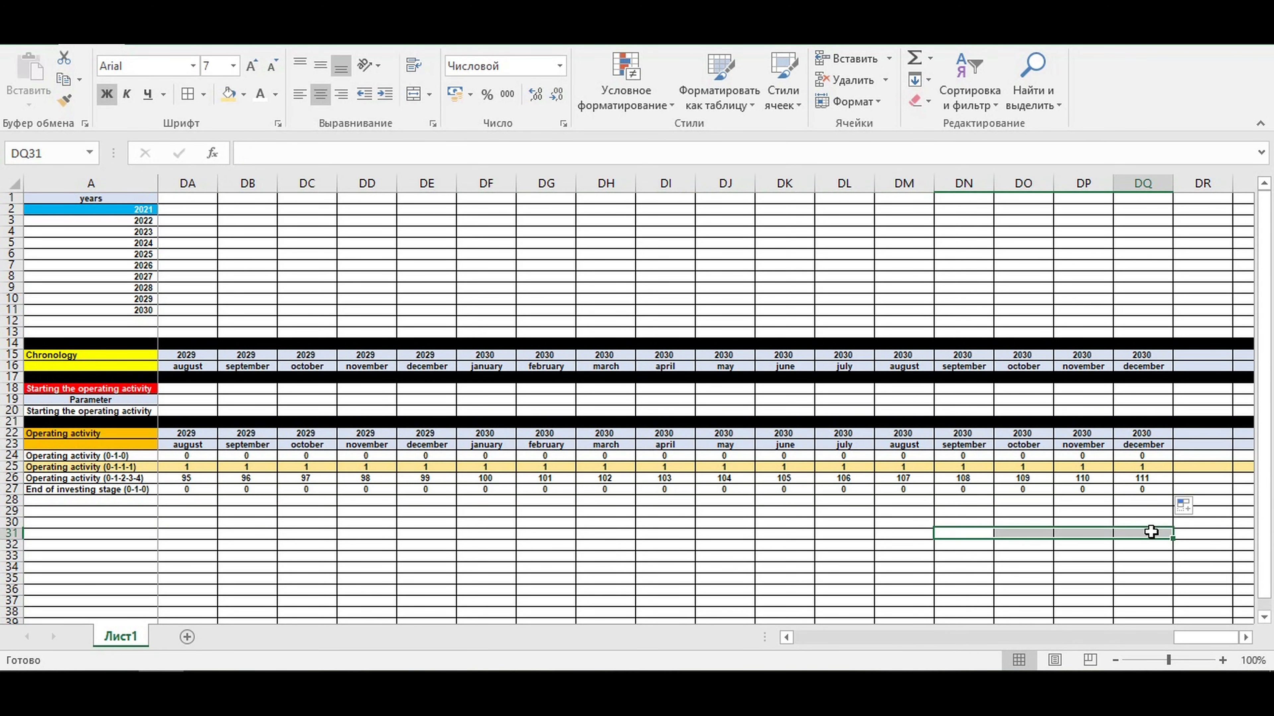
pyautogui.click(1145, 501)
# - Copy the End of investing stage (0-1-0) label from A27 down into A28
pyautogui.click(61, 502)
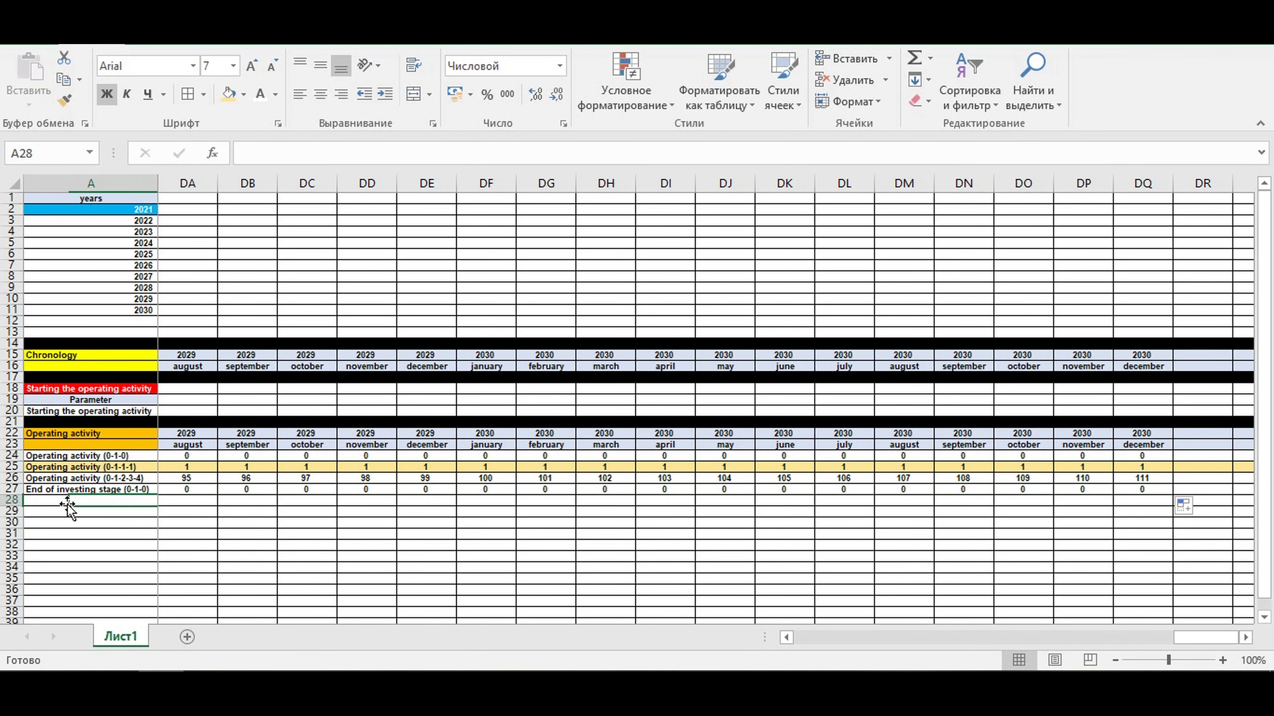
pyautogui.click(90, 487)
pyautogui.moveTo(1183, 639); pyautogui.dragTo(833, 642)
pyautogui.click(120, 509)
pyautogui.click(138, 490)
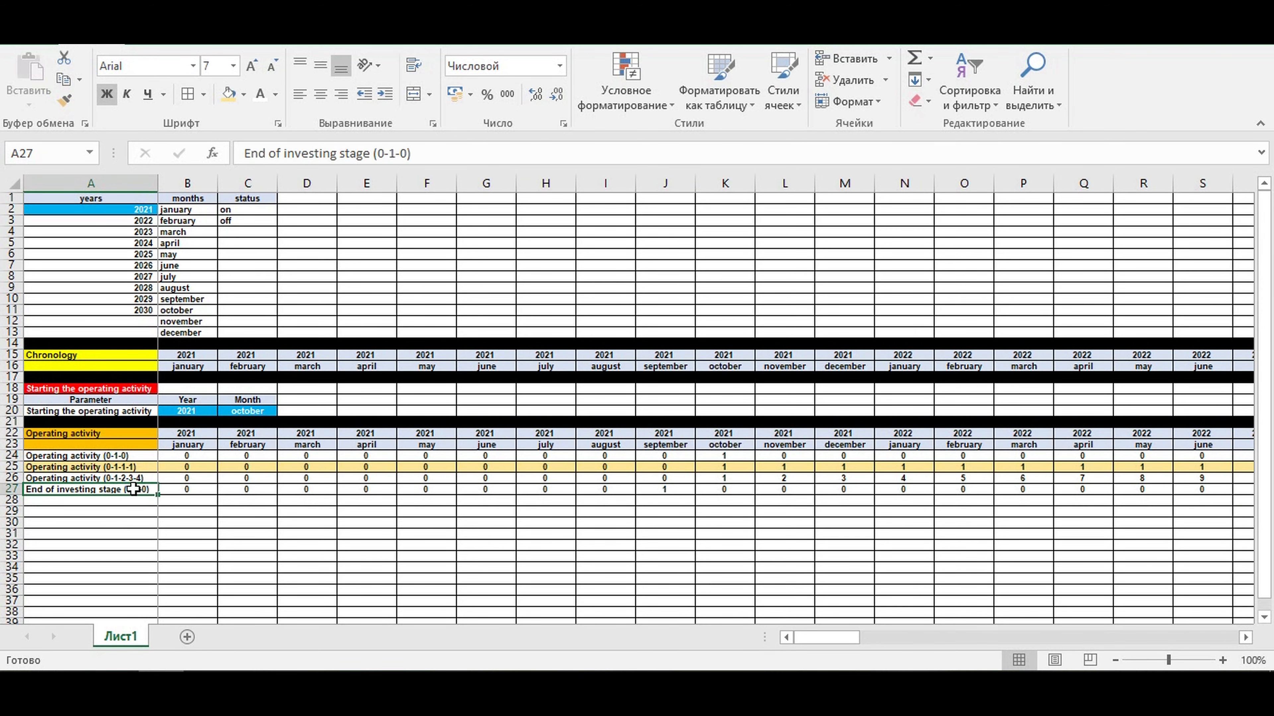
pyautogui.moveTo(157, 495)
pyautogui.mouseDown()
pyautogui.moveTo(156, 514)
pyautogui.moveTo(157, 502)
pyautogui.mouseUp()
pyautogui.click(129, 501)
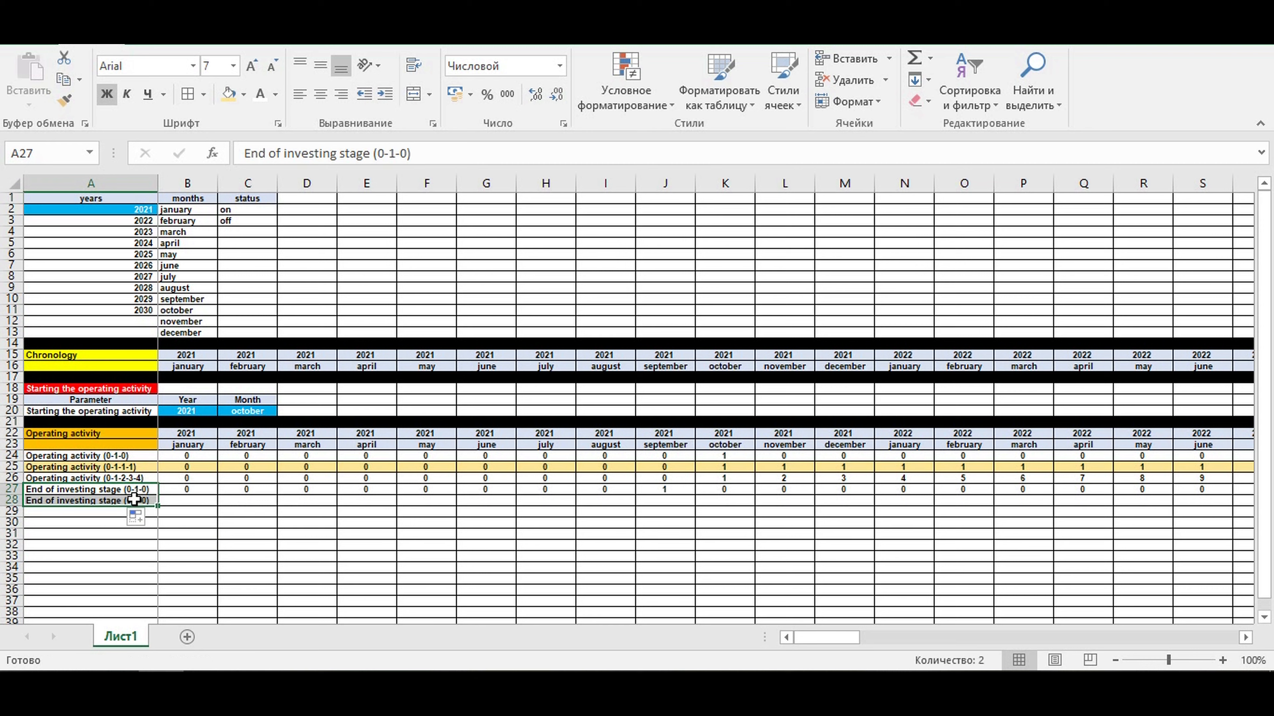
# - Change the A28 label to End of investing stage (3-2-1-0)
pyautogui.doubleClick(380, 153)
pyautogui.write('2')
pyautogui.click(381, 153)
pyautogui.write('-')
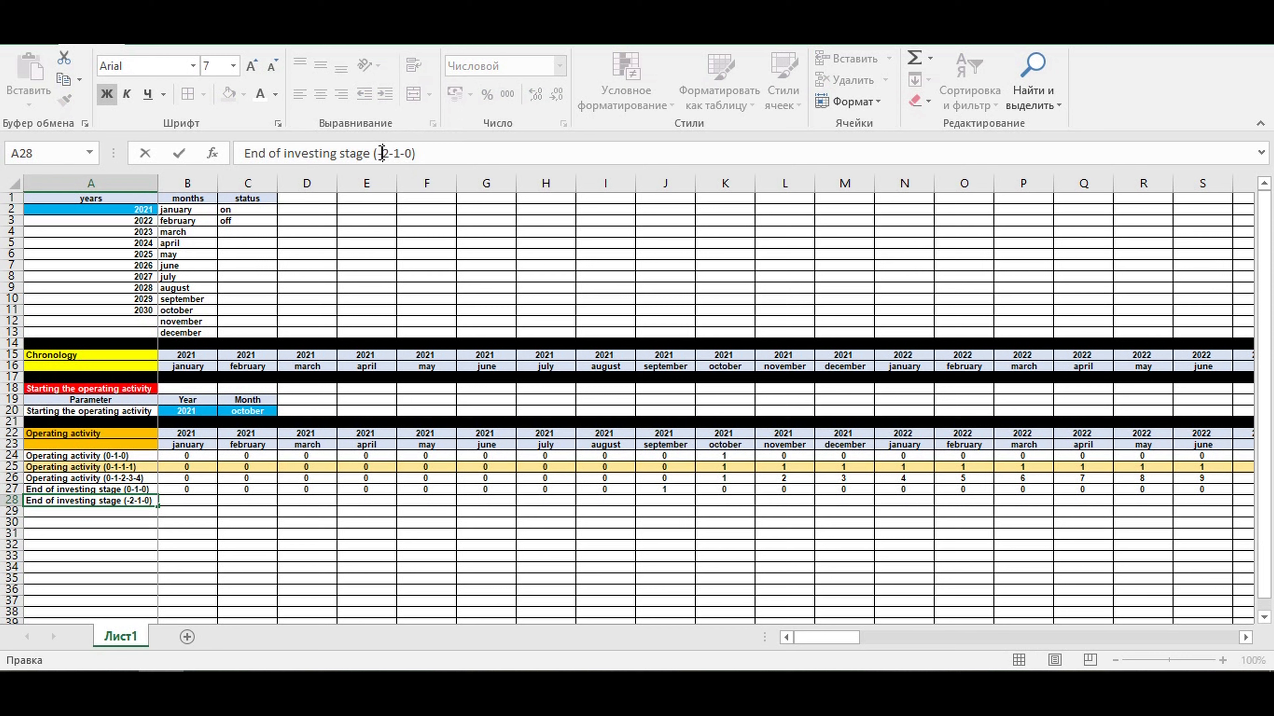
pyautogui.click(381, 153)
pyautogui.write('3')
pyautogui.press('Return')
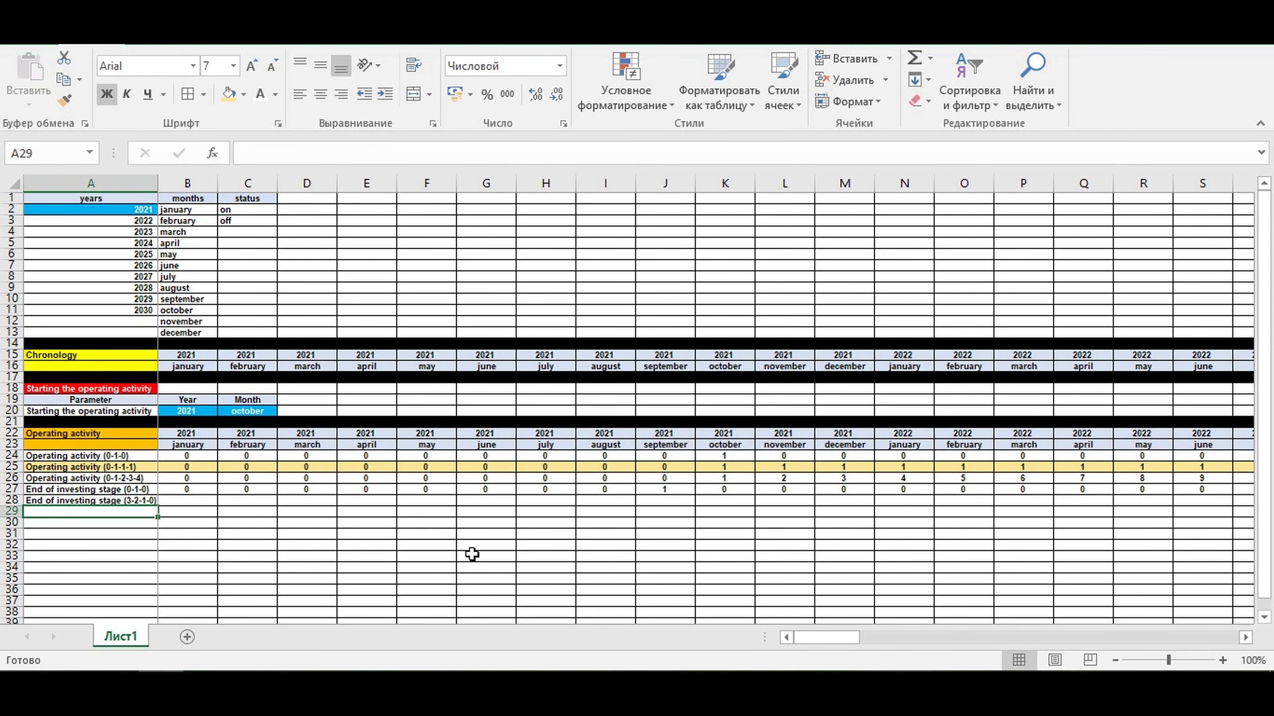
# - Link DQ28, the December 2030 cell of the 3-2-1-0 row, to the flag above with =DQ27
pyautogui.moveTo(847, 640); pyautogui.dragTo(1271, 622)
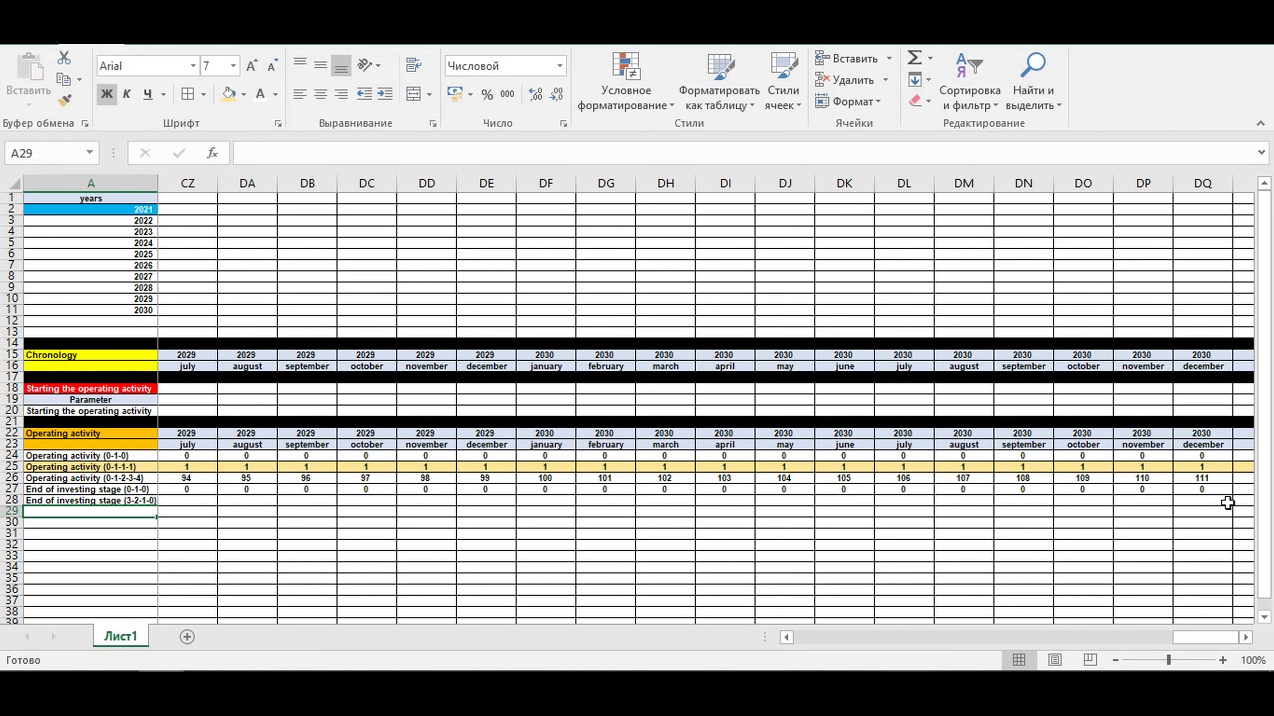
pyautogui.click(1221, 502)
pyautogui.write('=')
pyautogui.press('Up')
pyautogui.press('Return')
# - Begin the countdown formula in DP28 with =если(И(DQ28=0;DP27=0);0;
pyautogui.press('Up')
pyautogui.press('Left')
pyautogui.write('=если(И(')
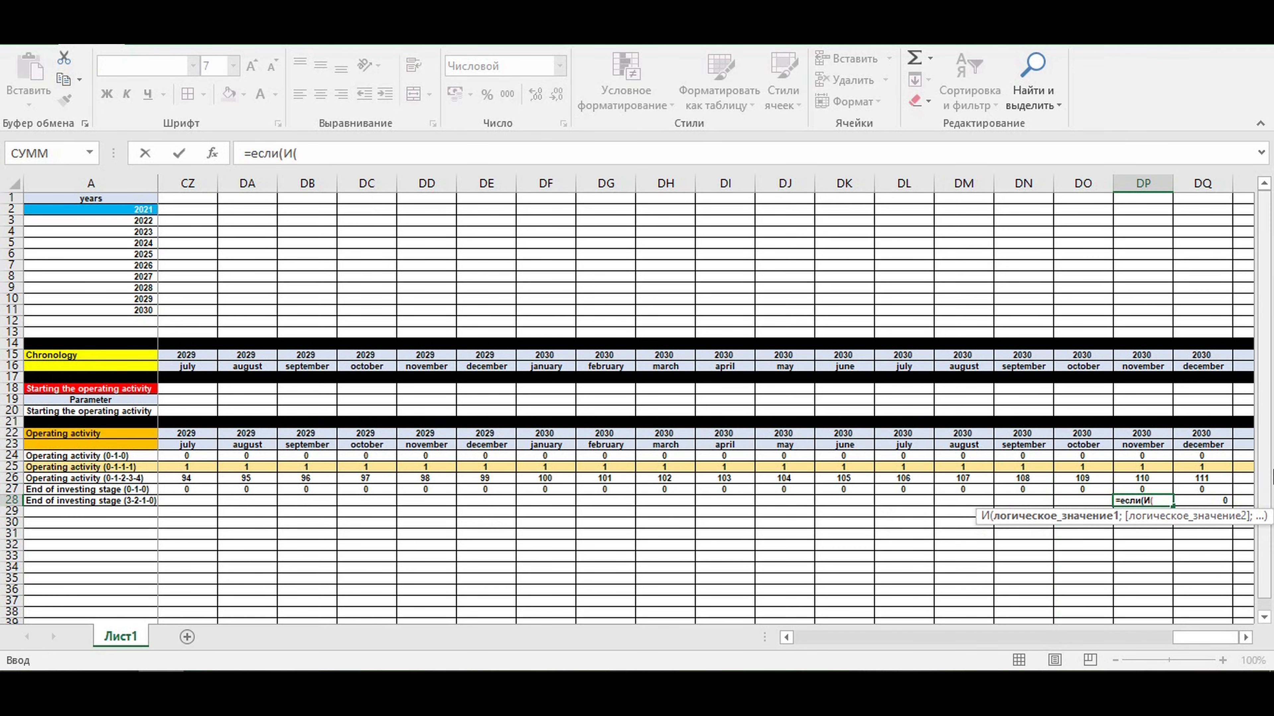
pyautogui.click(1200, 498)
pyautogui.write('=0;')
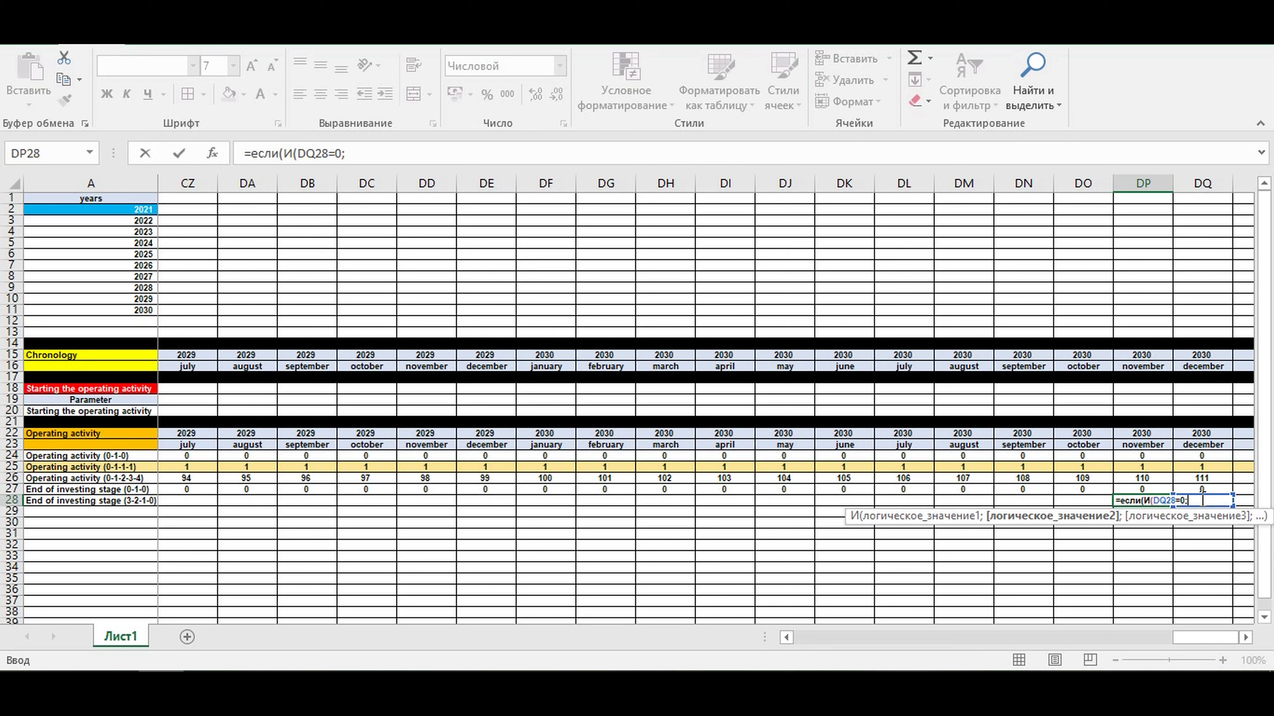
pyautogui.click(1134, 488)
pyautogui.write('=0);0;')
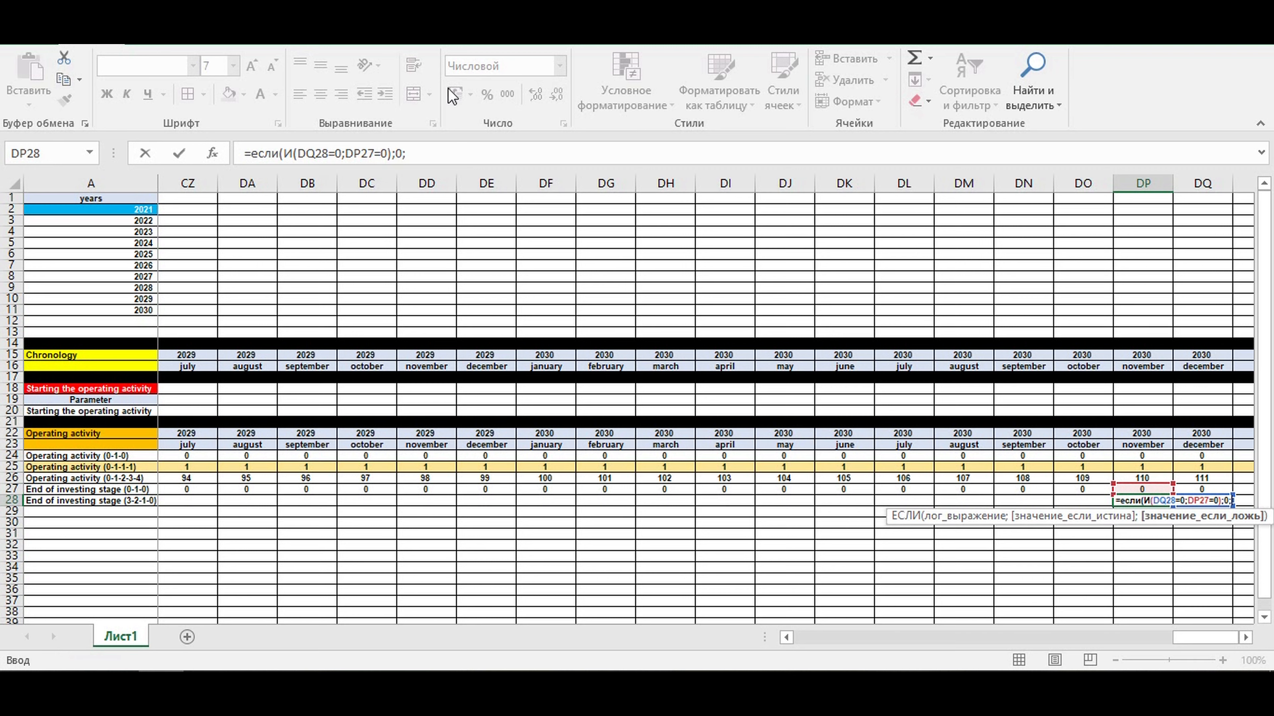
# - Add a copy of the condition as a nested если in the DP28 formula, modified to если(И(DQ28=0;DP27>0);1;
pyautogui.moveTo(415, 154); pyautogui.dragTo(251, 154)
pyautogui.hotkey('ctrl', 'c')
pyautogui.click(430, 153)
pyautogui.hotkey('ctrl', 'v')
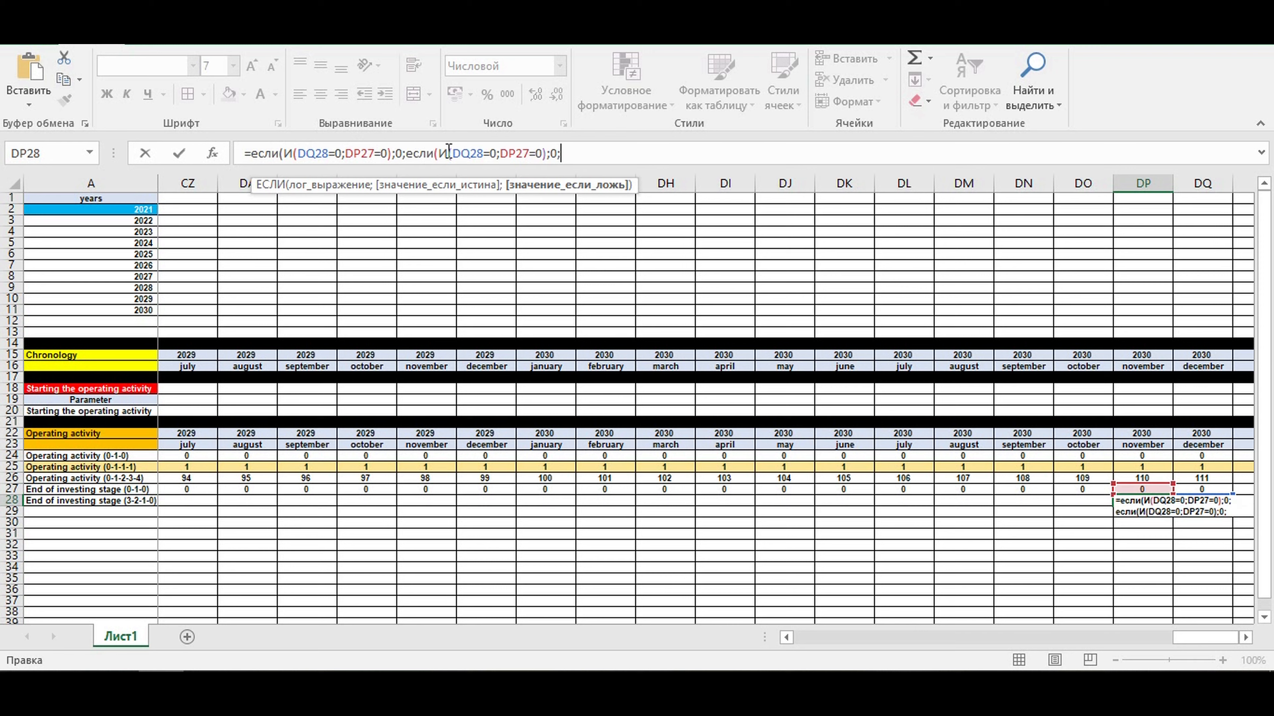
pyautogui.click(532, 153)
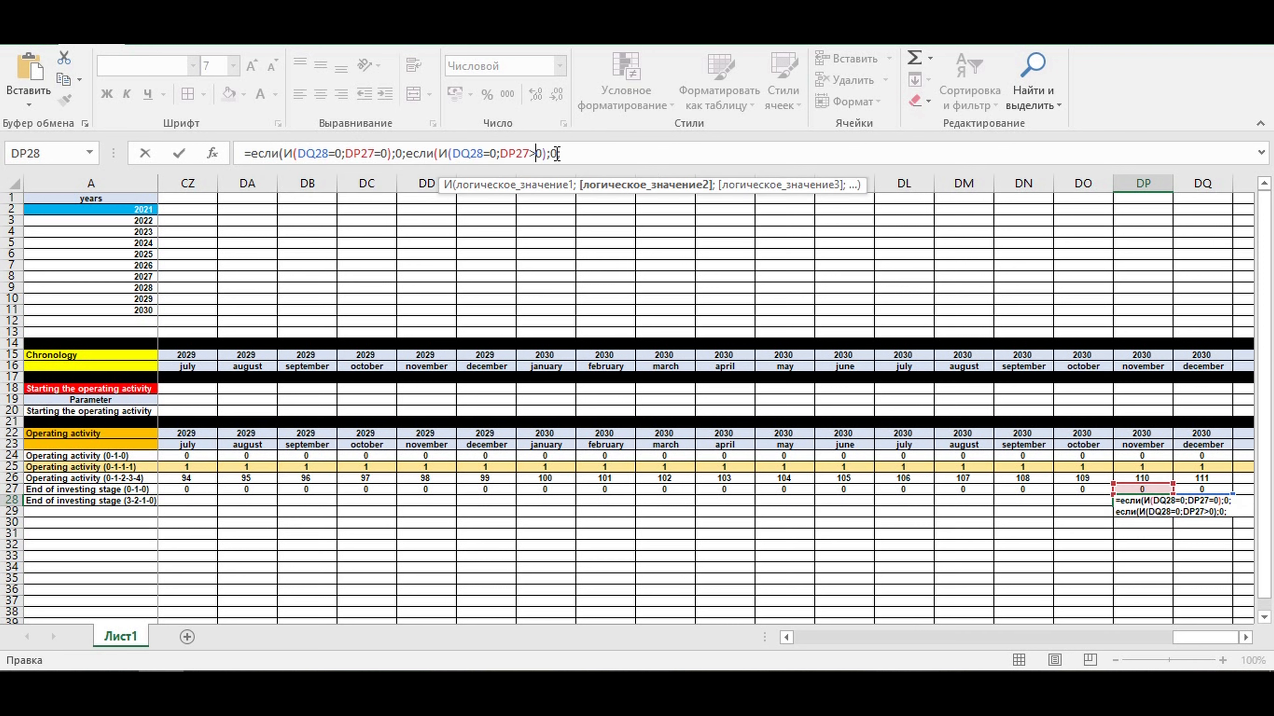
pyautogui.click(553, 153)
pyautogui.click(562, 153)
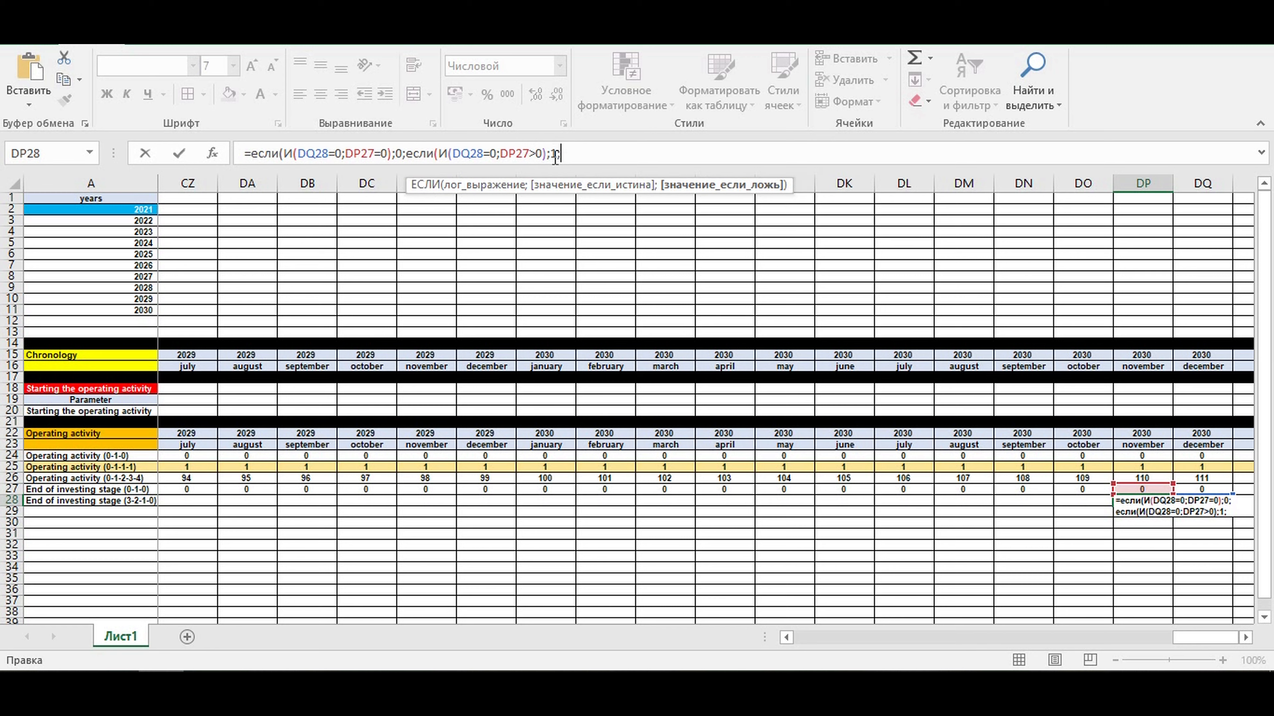
# - Complete the DP28 formula with DQ28+1 as the final value and close both если functions
pyautogui.moveTo(457, 153); pyautogui.dragTo(483, 153)
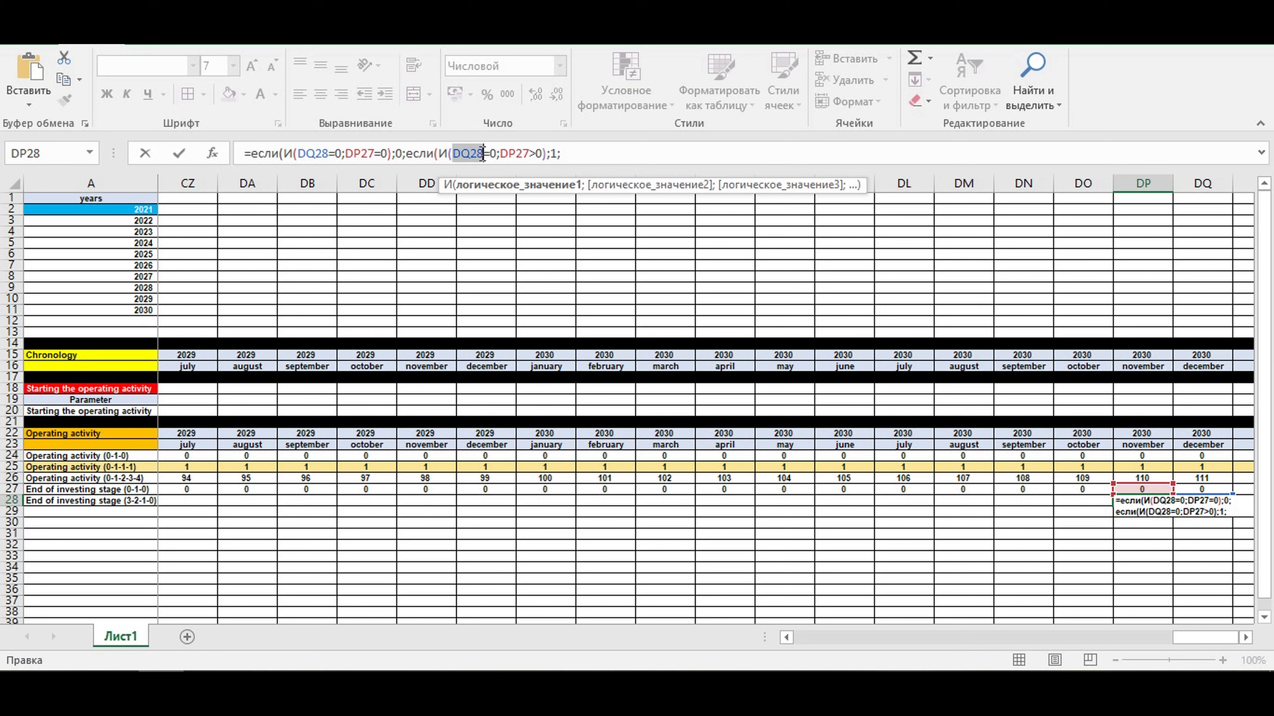
pyautogui.hotkey('ctrl', 'c')
pyautogui.click(570, 153)
pyautogui.hotkey('ctrl', 'v')
pyautogui.write('+1')
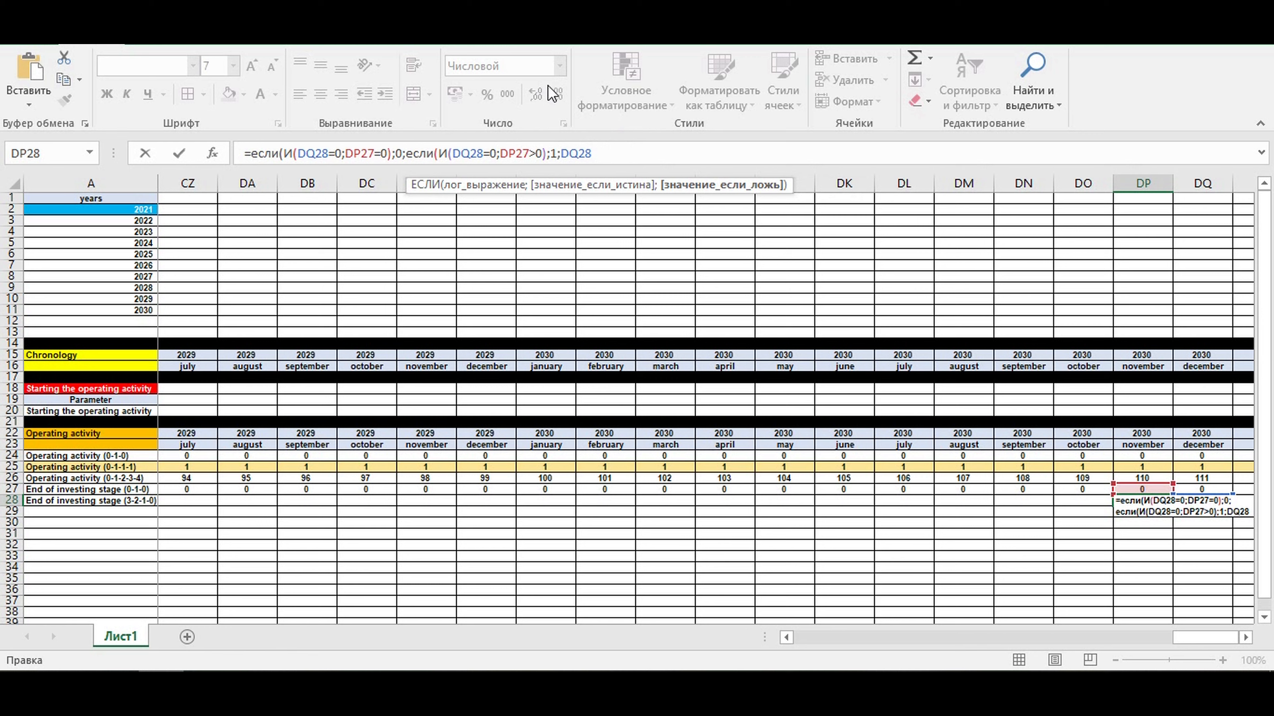
pyautogui.write(')')
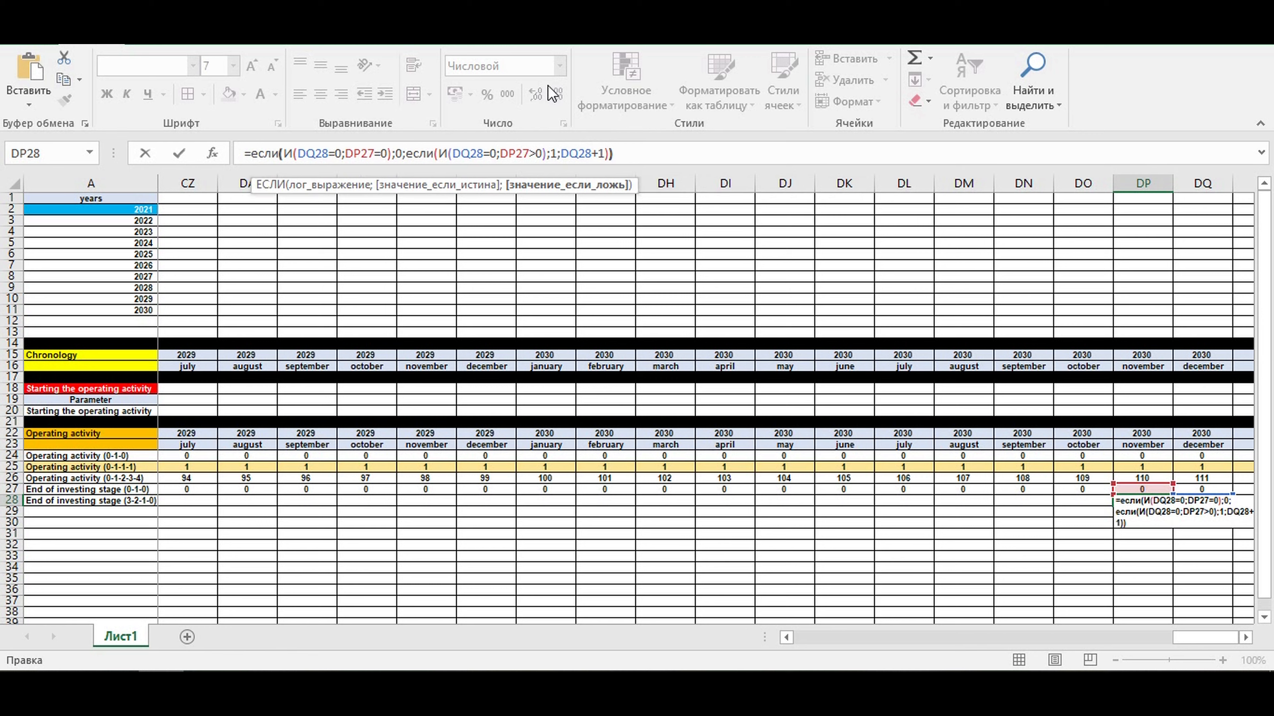
pyautogui.press('Return')
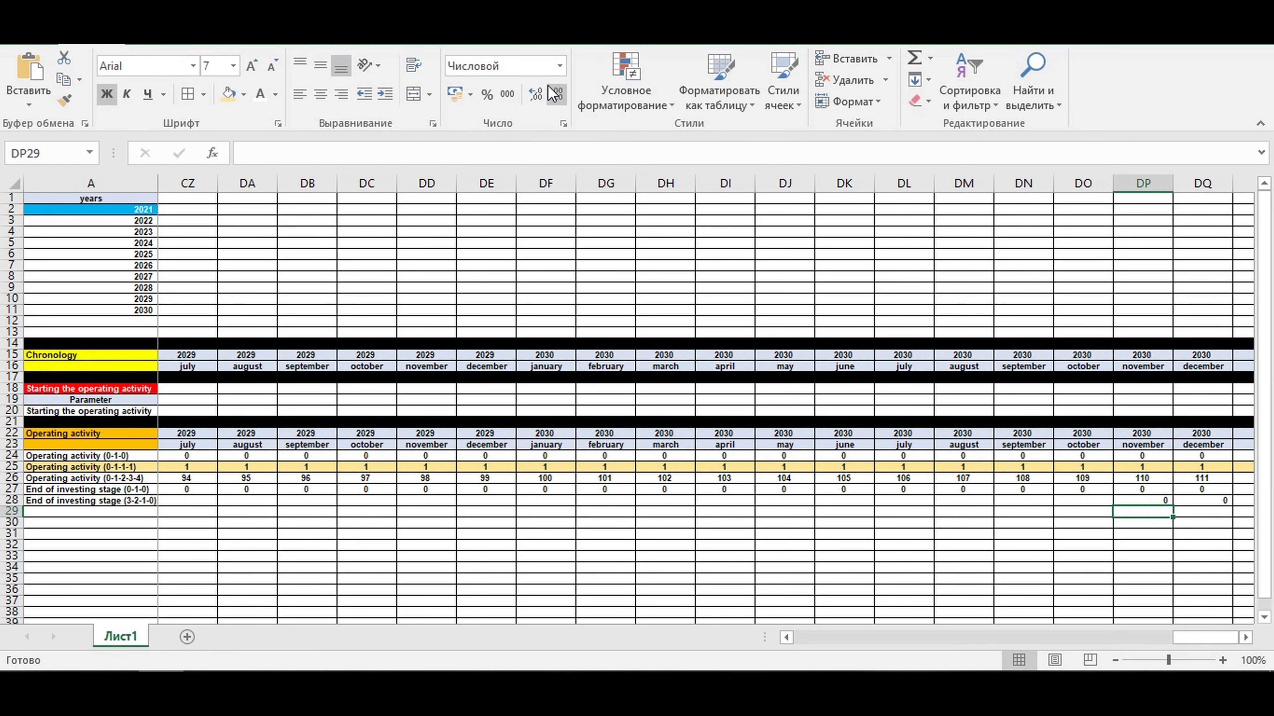
# - Fill the DP28 countdown formula leftward across the 3-2-1-0 row to January 2021 in B28
pyautogui.click(1149, 500)
pyautogui.moveTo(1171, 507); pyautogui.dragTo(2, 538)
pyautogui.moveTo(179, 518); pyautogui.dragTo(180, 518)
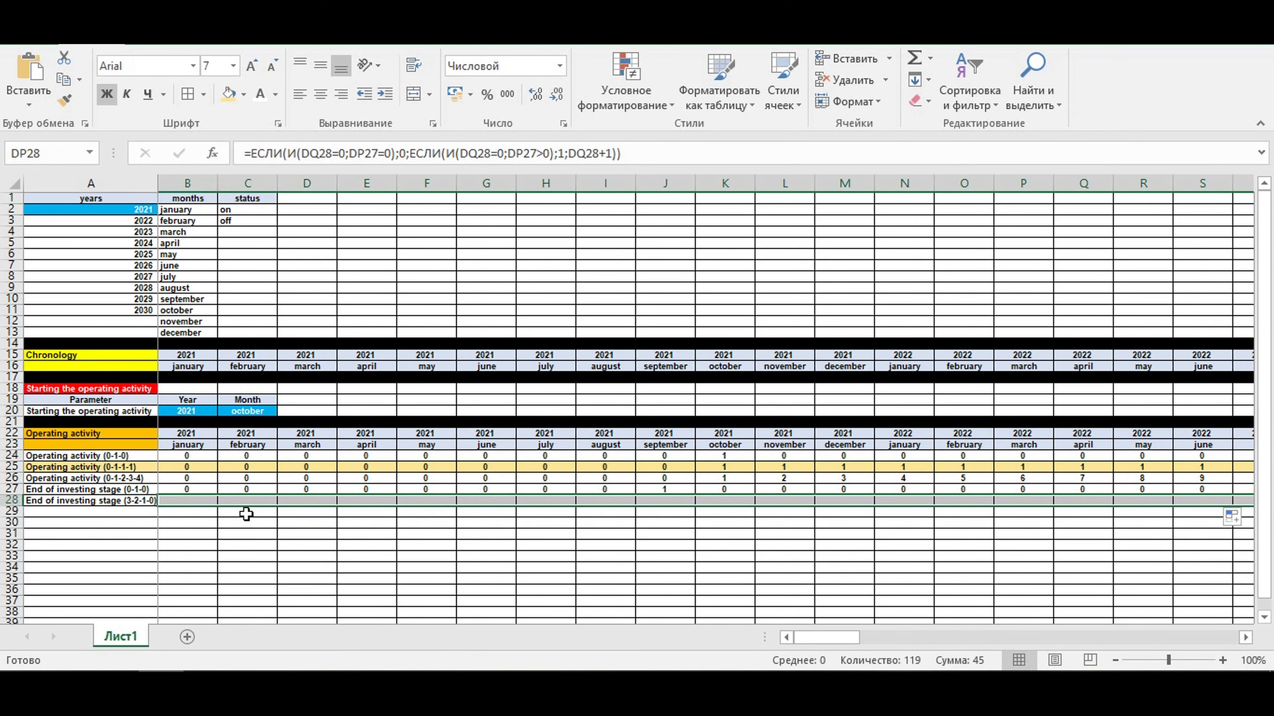
pyautogui.click(364, 543)
# - Compare the countdown values in B28:J28 with the operating activity counter values in K26:R26
pyautogui.moveTo(652, 501); pyautogui.dragTo(197, 500)
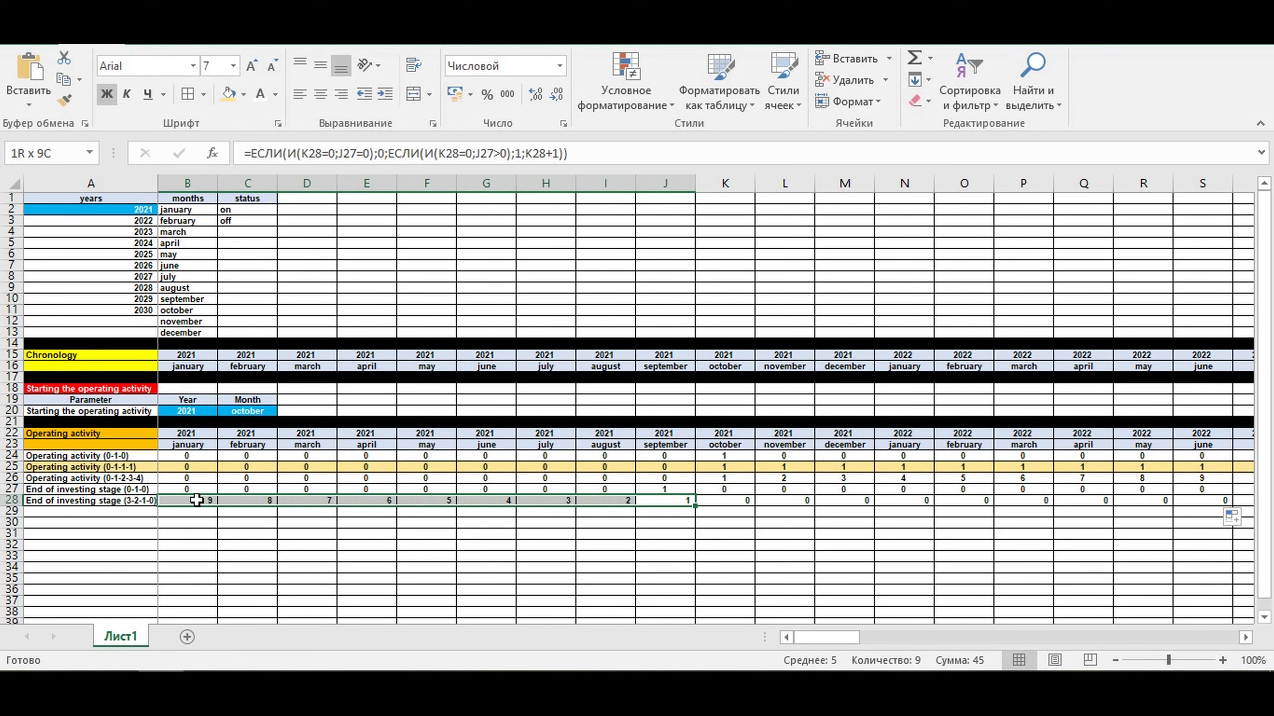
pyautogui.click(562, 534)
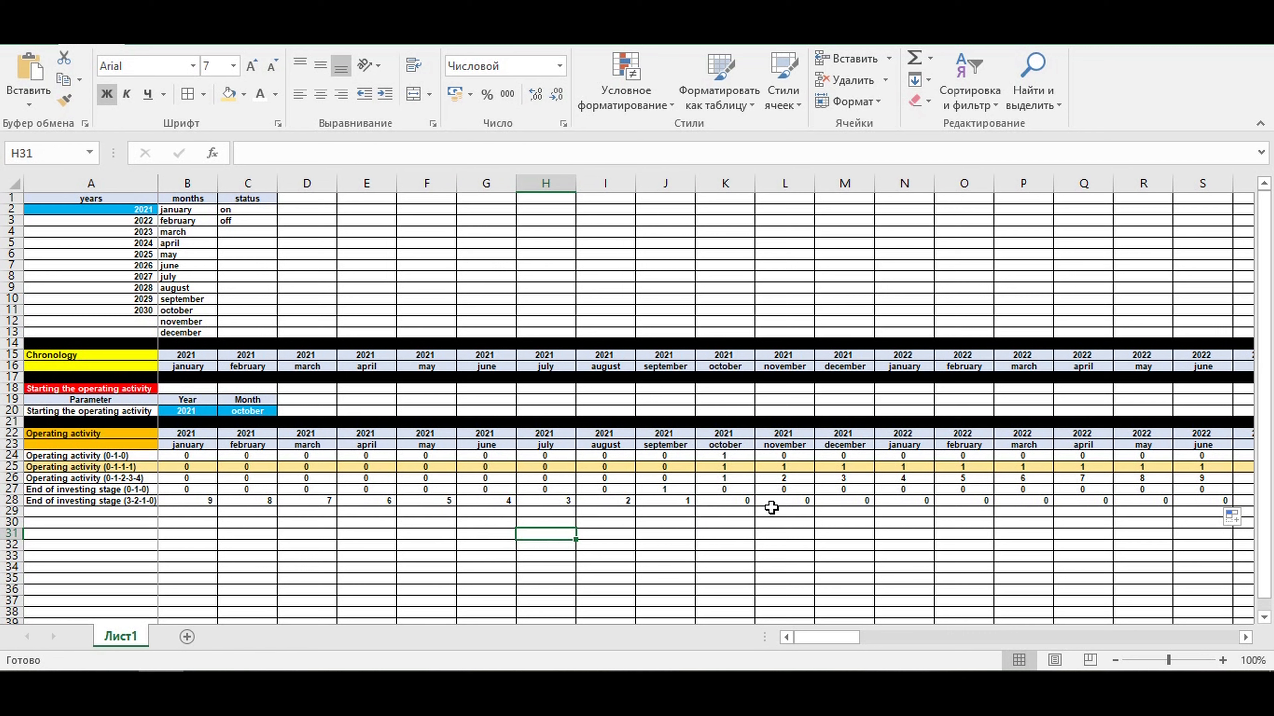
pyautogui.moveTo(720, 479); pyautogui.dragTo(1160, 478)
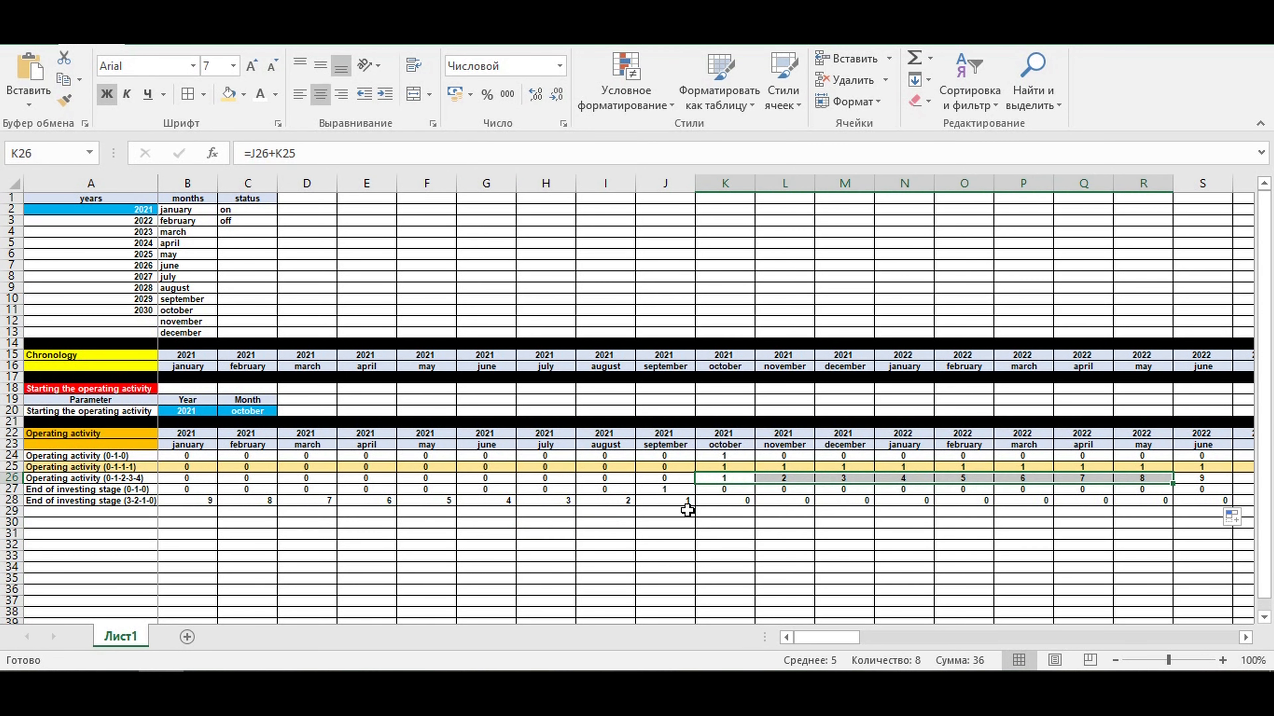
pyautogui.click(673, 502)
pyautogui.moveTo(673, 501); pyautogui.dragTo(168, 505)
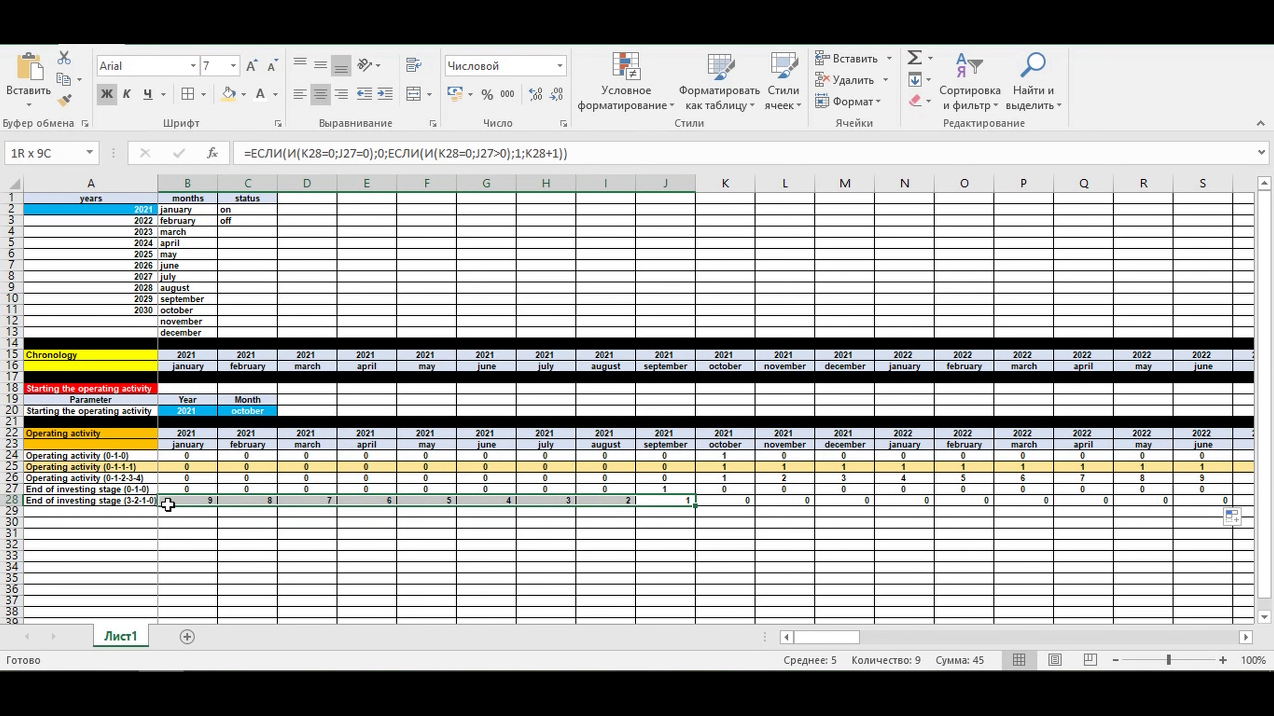
pyautogui.click(348, 532)
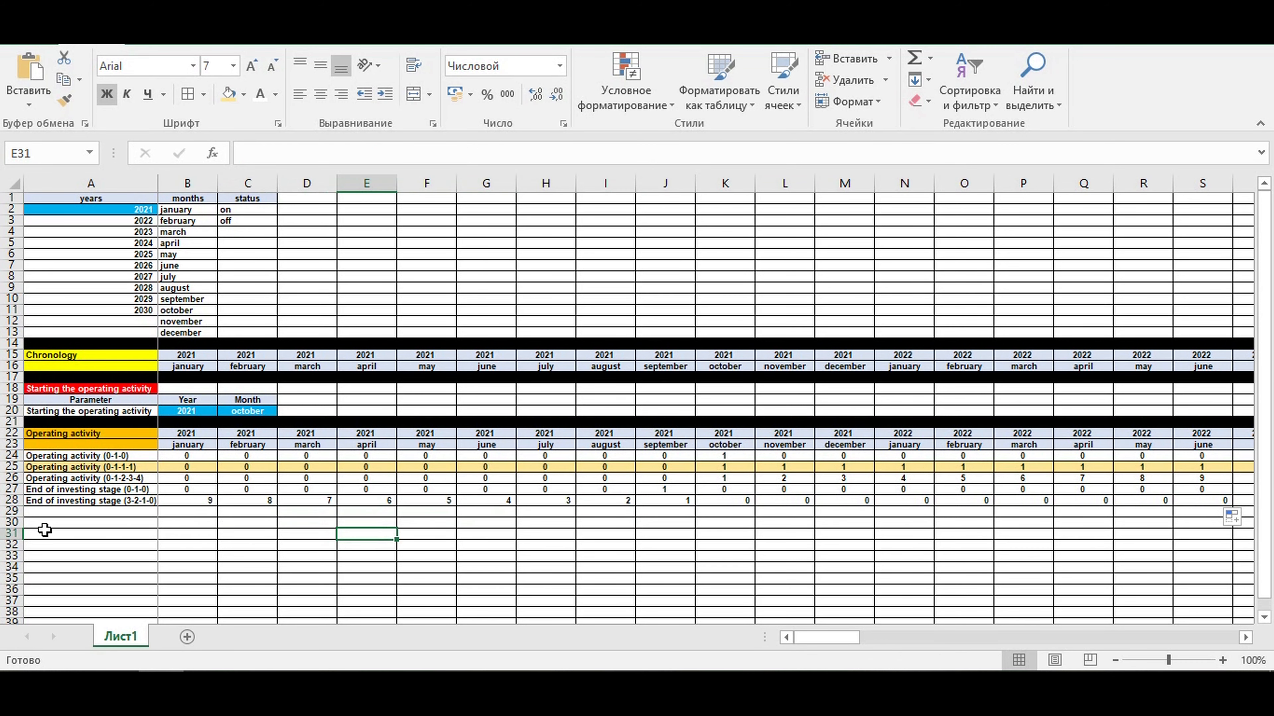
# - Fill the entire row 29 with black as a separator below the operating activity block
pyautogui.click(9, 510)
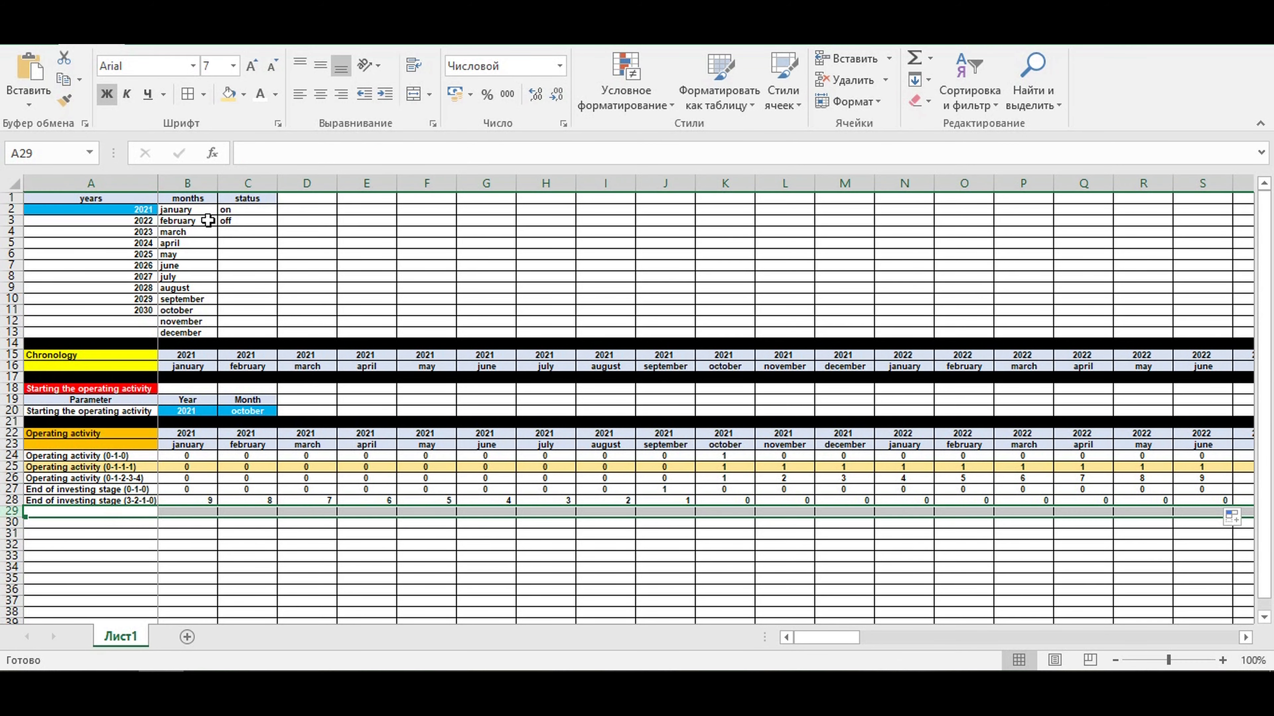
pyautogui.click(243, 95)
pyautogui.click(244, 135)
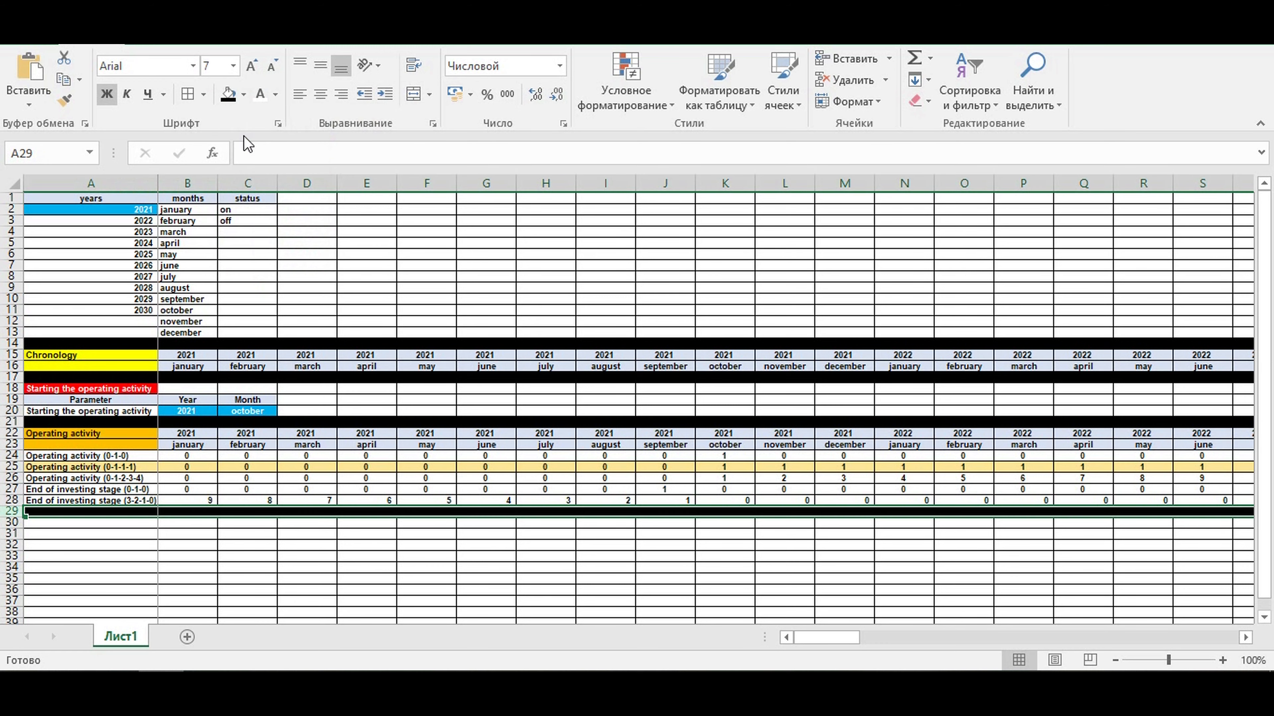
pyautogui.press('Down')
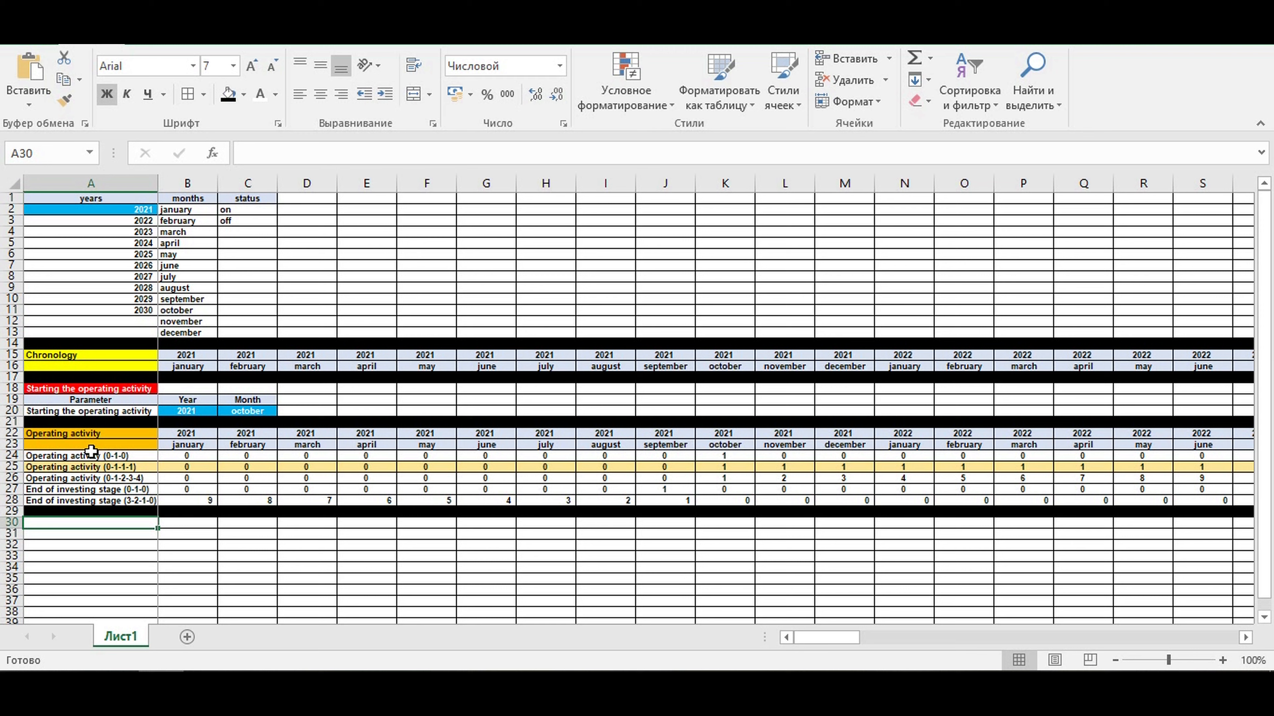
# - Indent the label in A20 and the labels in A24:A28, and widen column A to fit them
pyautogui.click(81, 410)
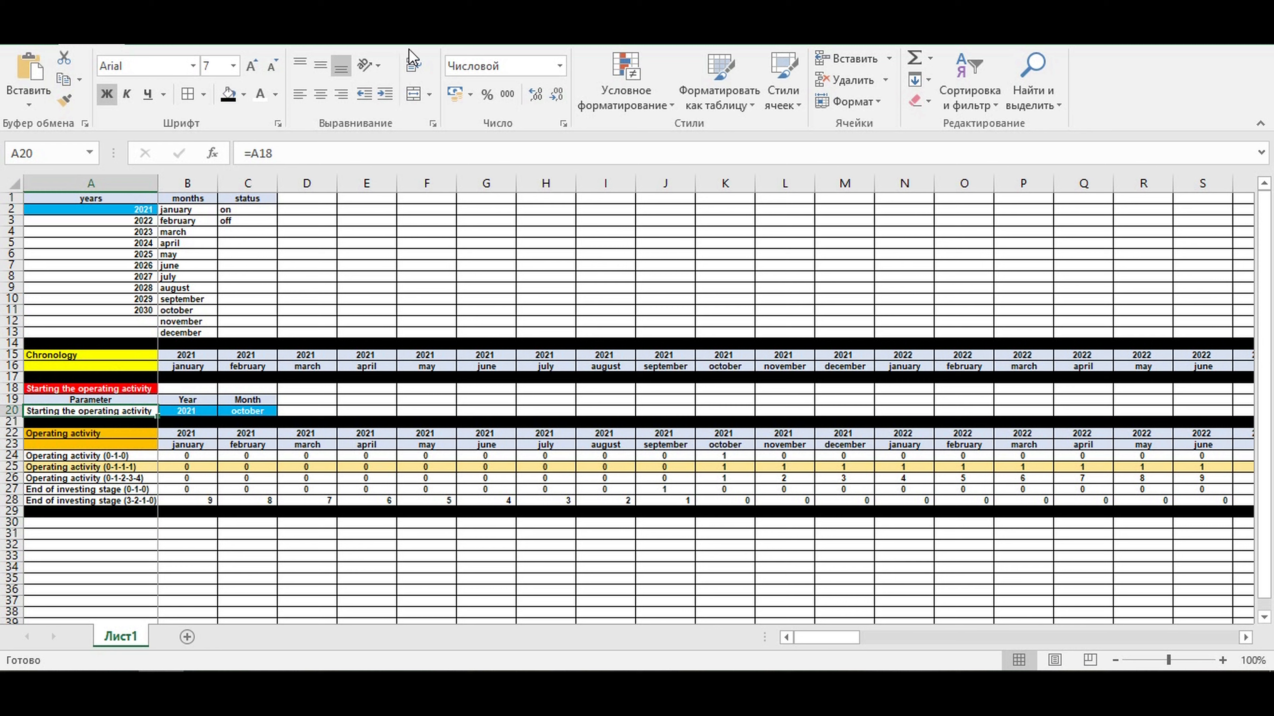
pyautogui.click(388, 101)
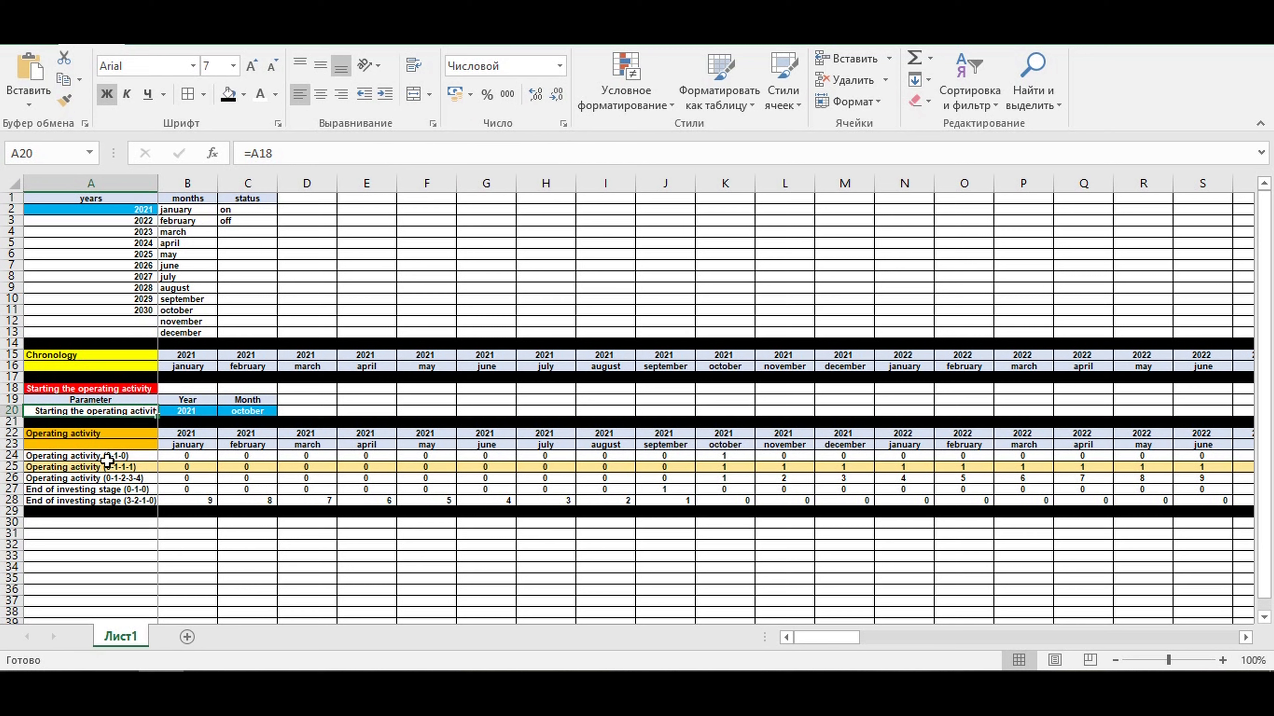
pyautogui.moveTo(90, 456); pyautogui.dragTo(91, 501)
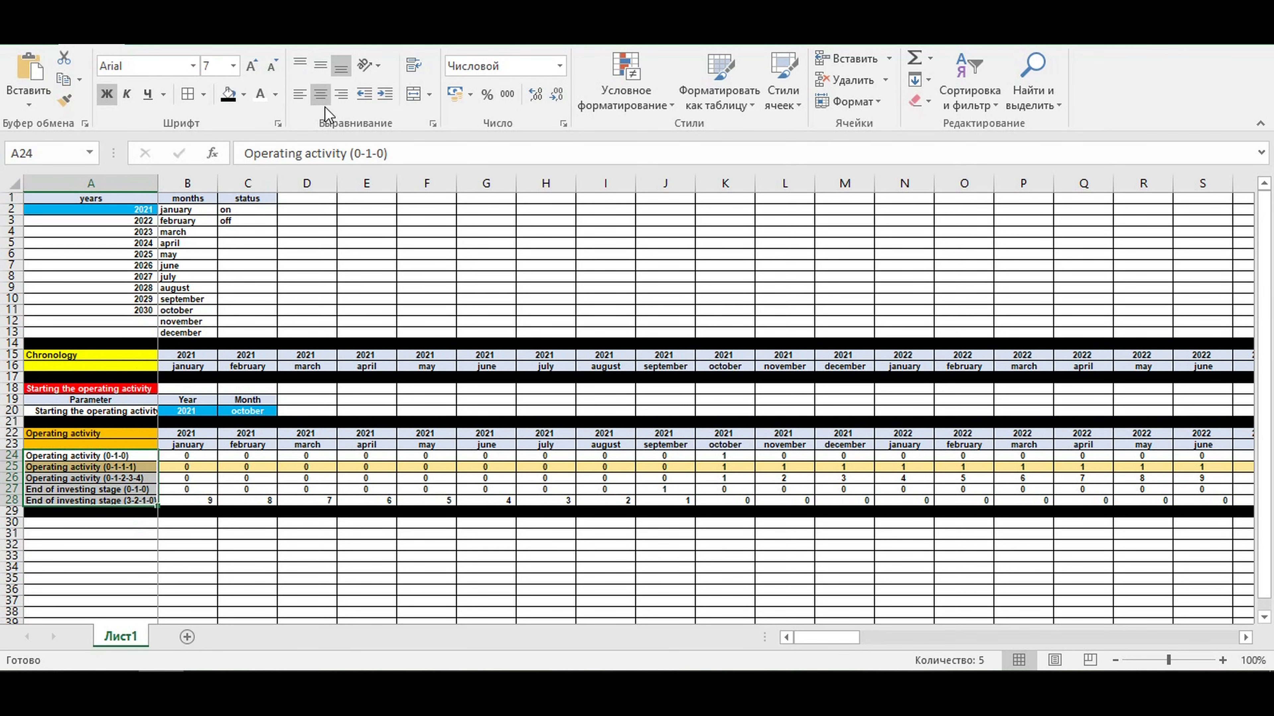
pyautogui.click(388, 99)
pyautogui.click(166, 184)
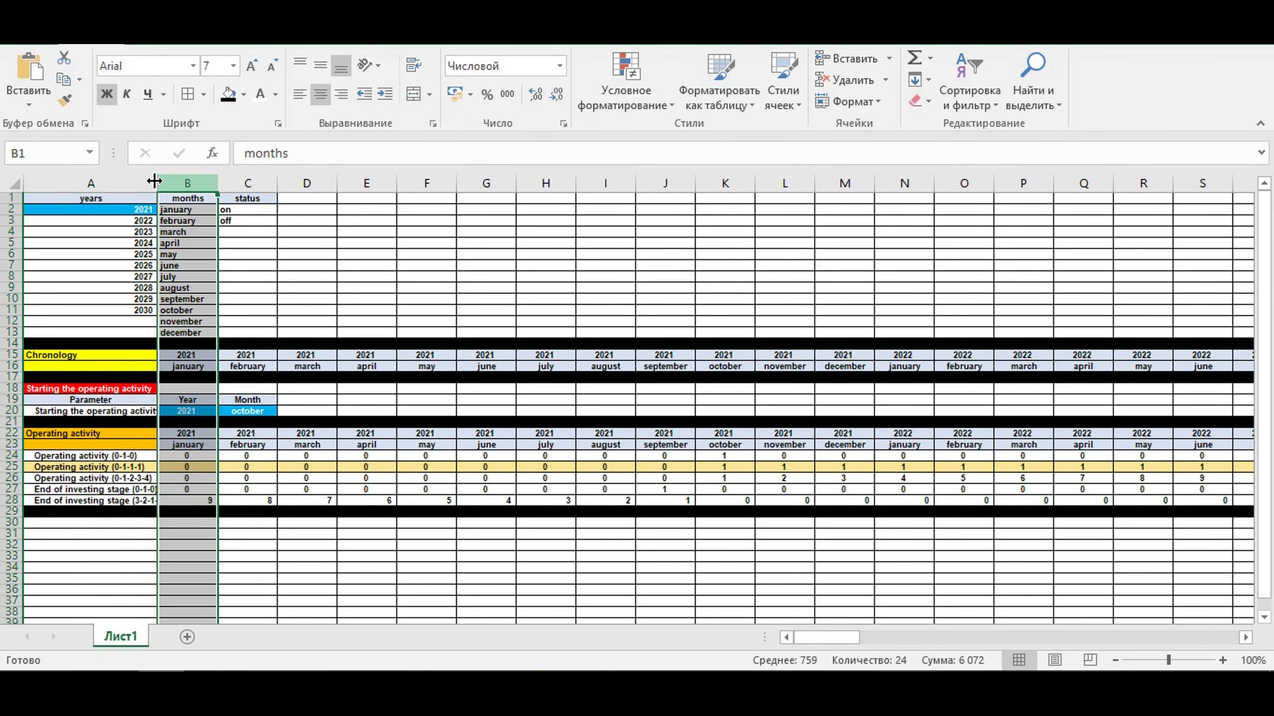
pyautogui.doubleClick(157, 181)
# - Enter the labels Products, Product type, Chair and Table in cells A30 to A33
pyautogui.click(113, 521)
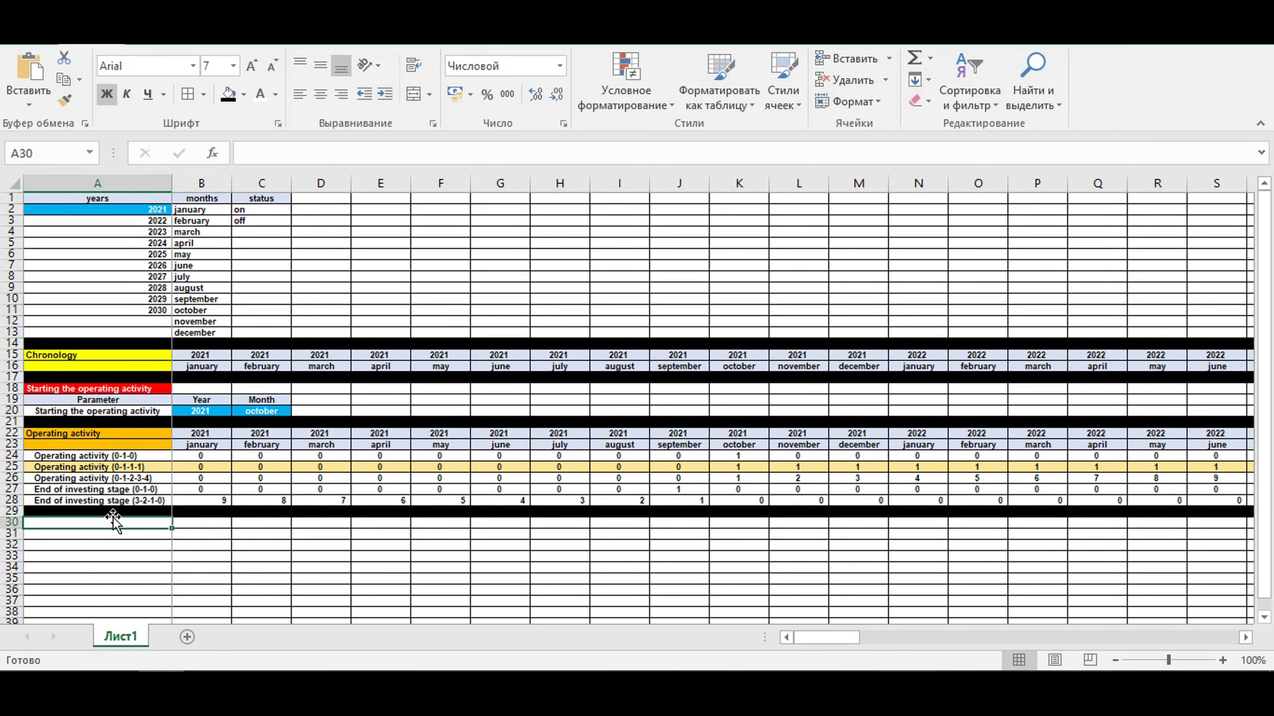
pyautogui.write('Products')
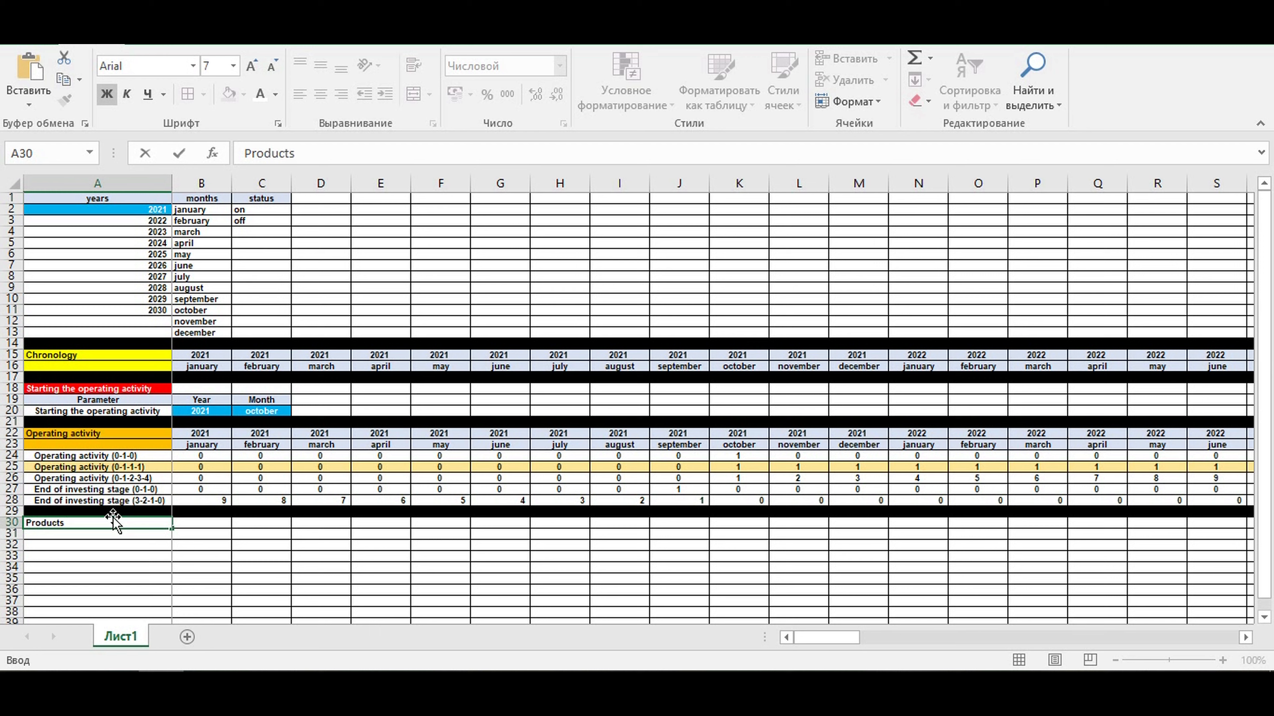
pyautogui.press('Return')
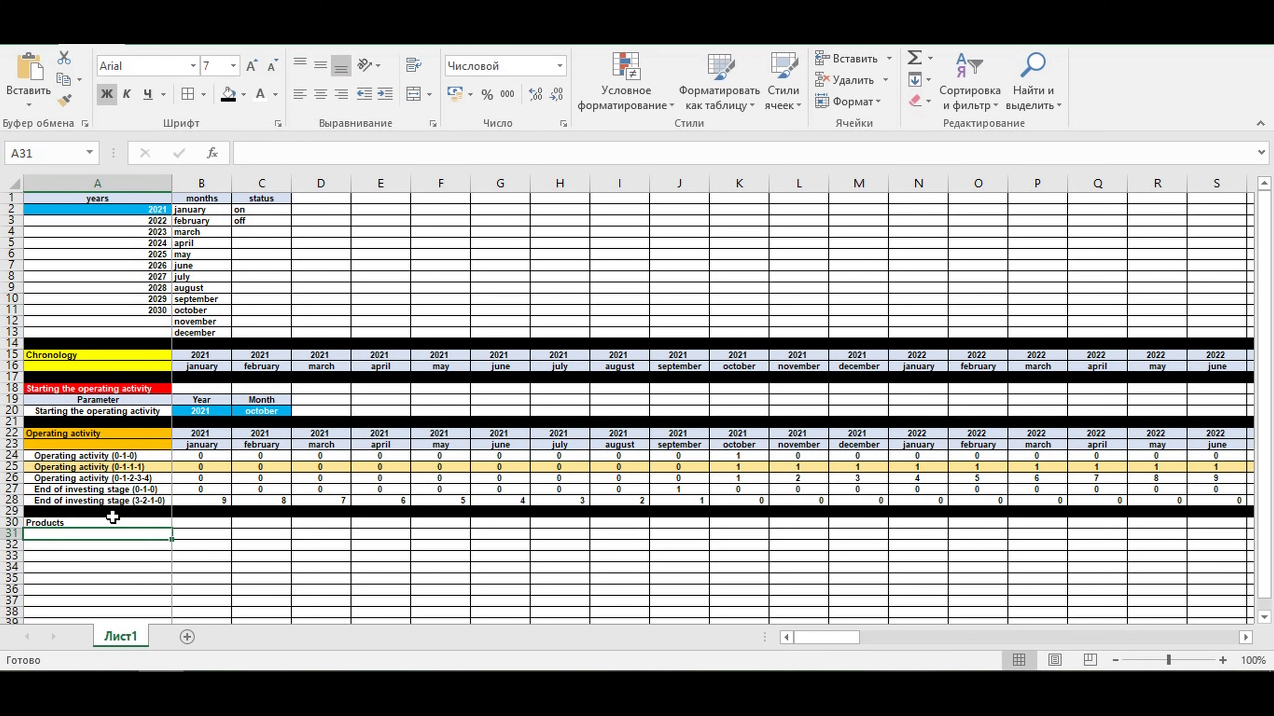
pyautogui.write('Product type')
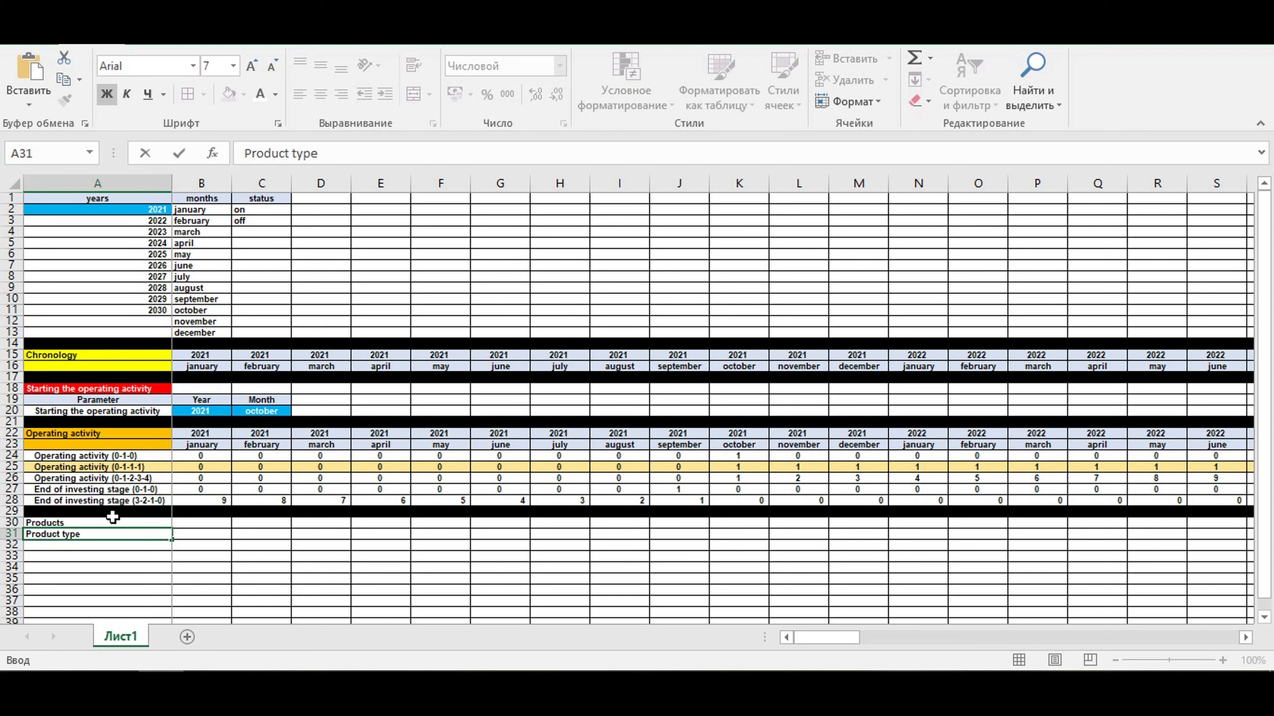
pyautogui.press('Return')
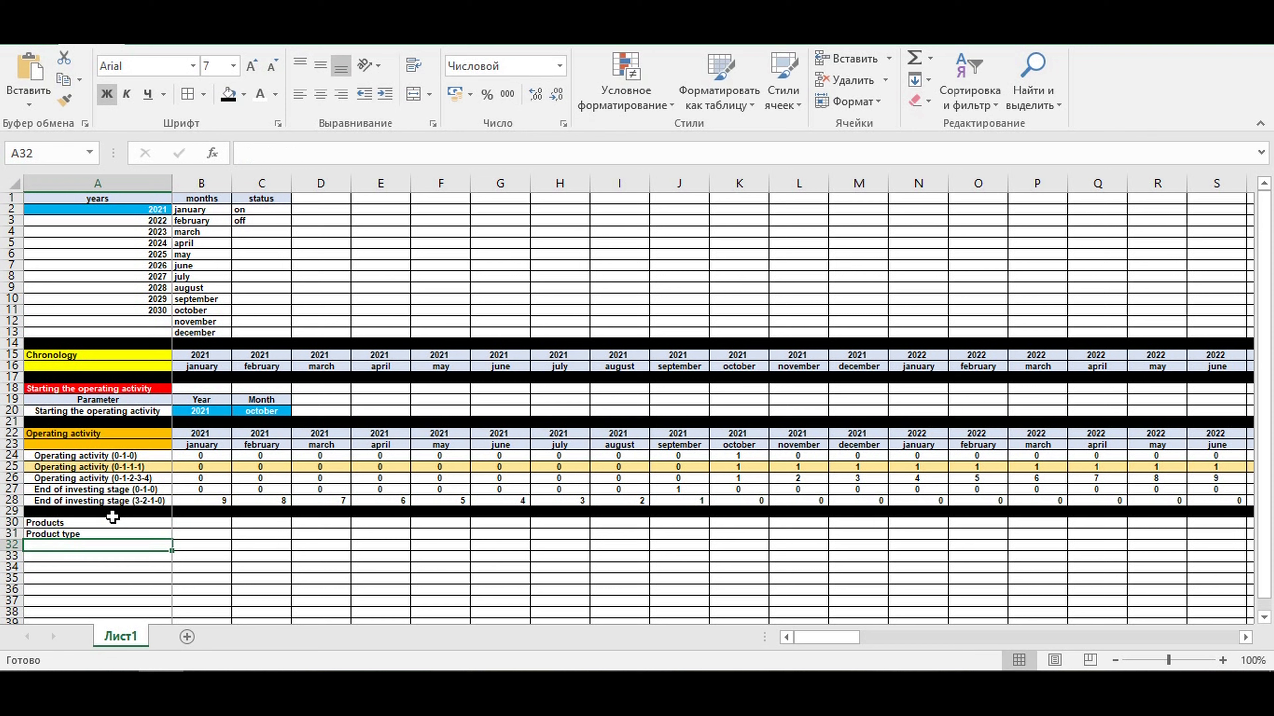
pyautogui.write('C')
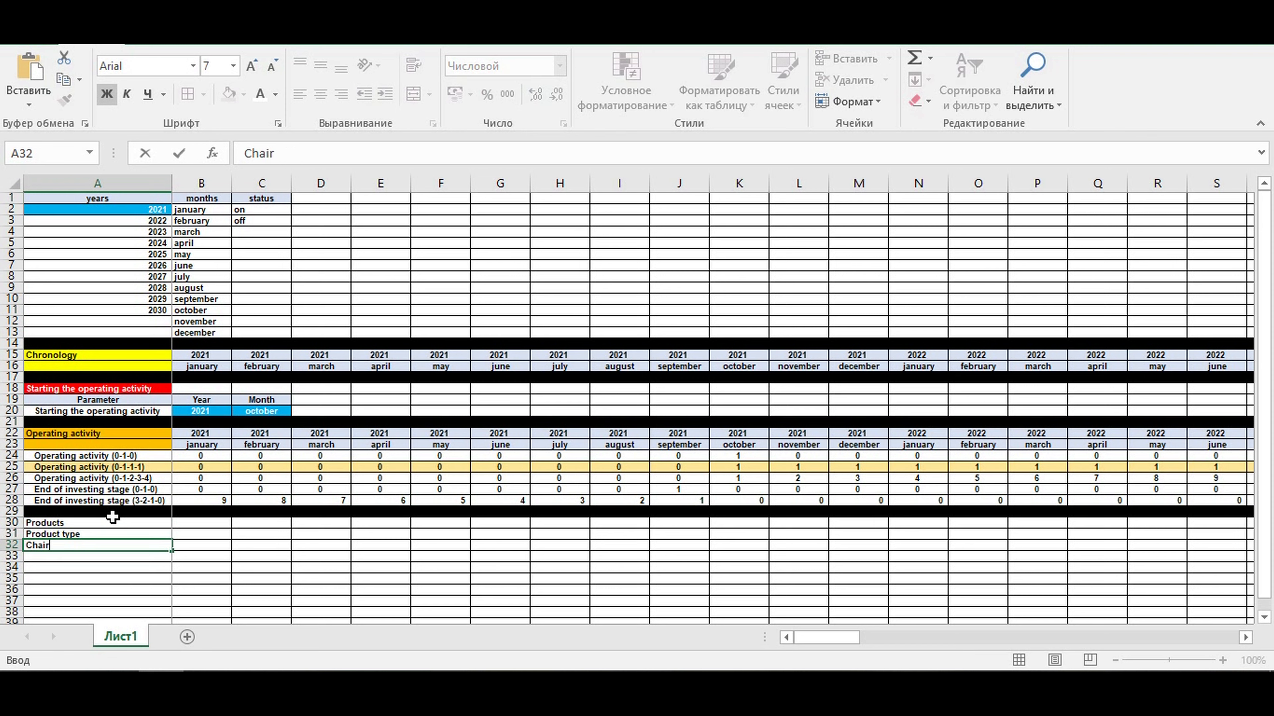
pyautogui.write('hair')
pyautogui.press('Return')
pyautogui.write('Table')
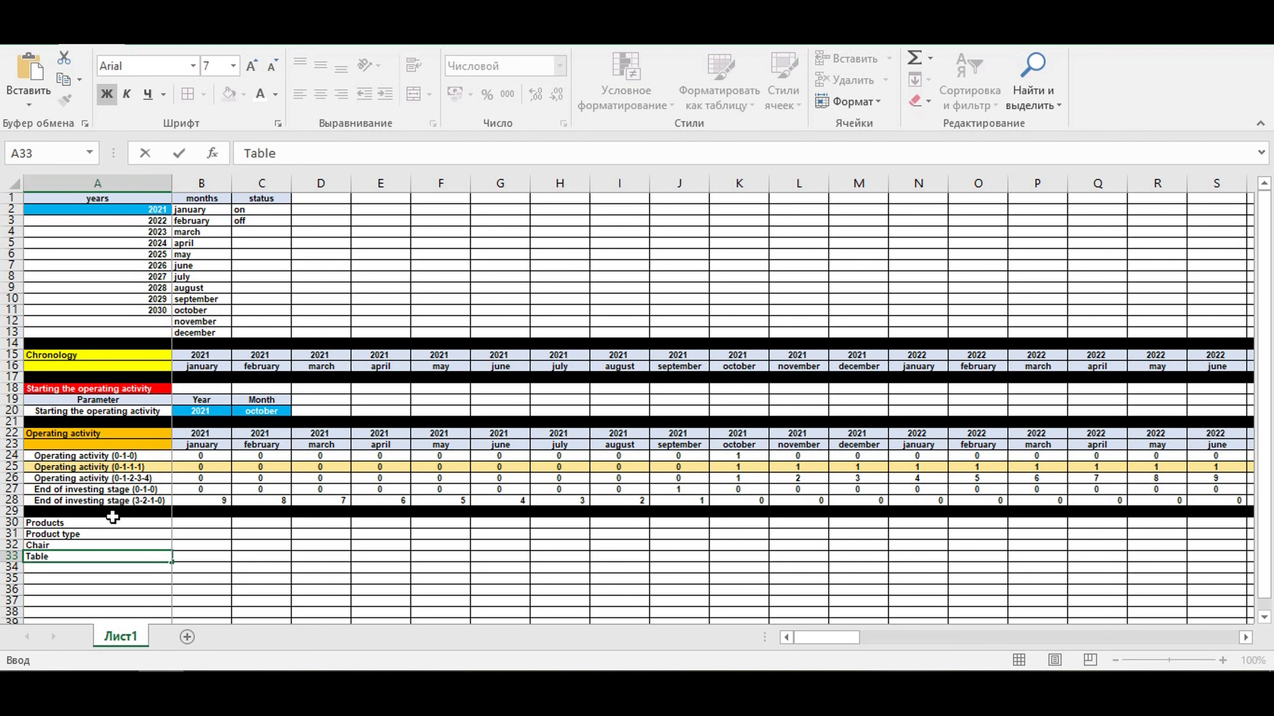
# - Center the Product type header in A31 and give the Products title in A30 a purple fill with white text
pyautogui.click(99, 533)
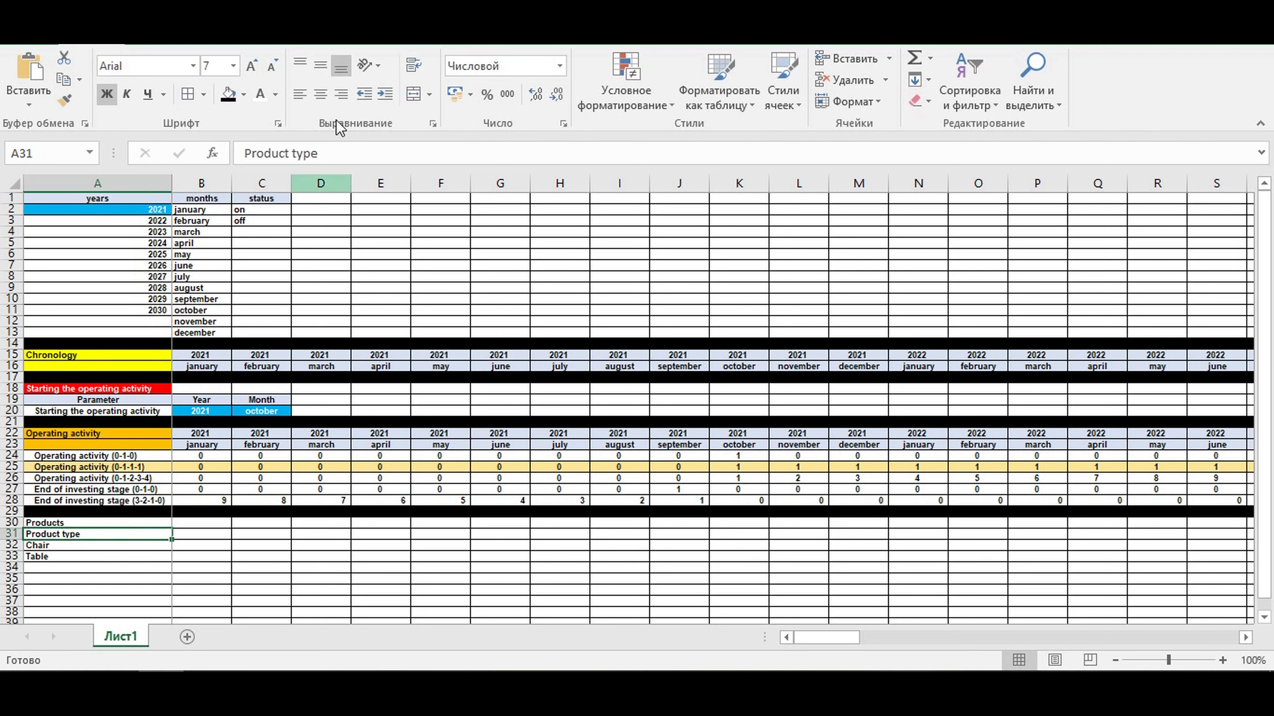
pyautogui.click(320, 94)
pyautogui.click(86, 523)
pyautogui.click(244, 96)
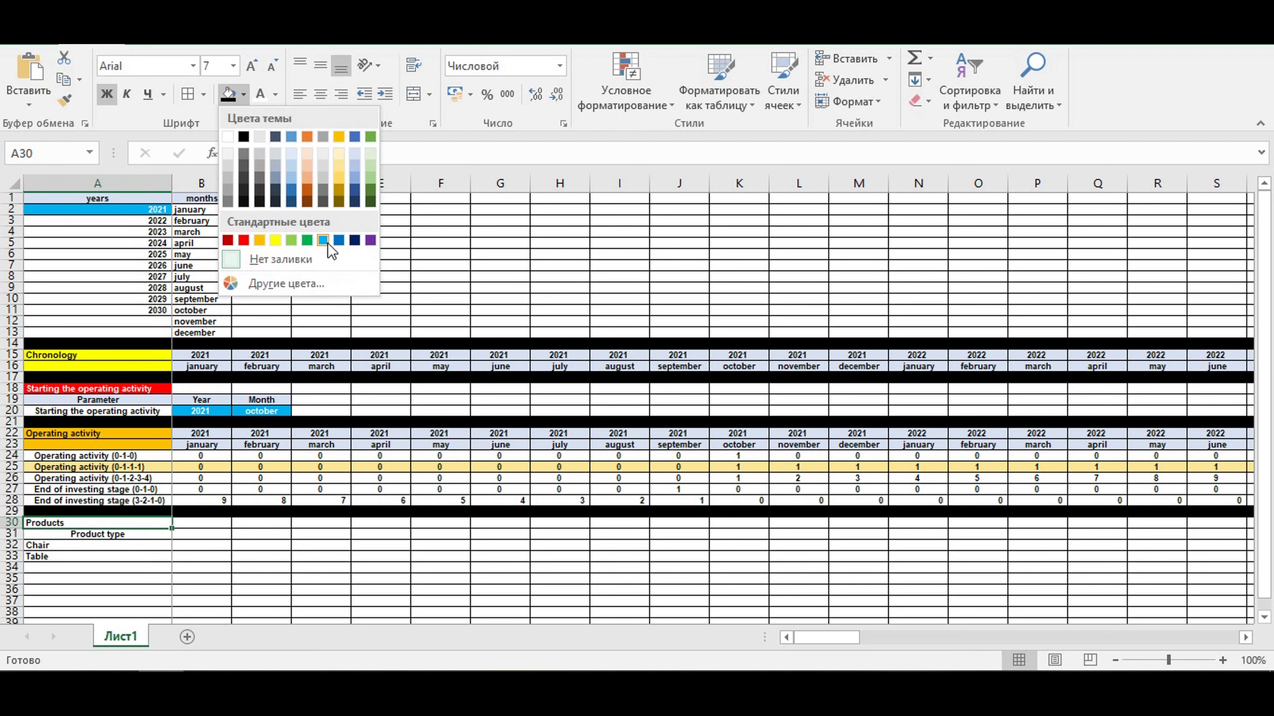
pyautogui.click(374, 241)
pyautogui.click(260, 94)
pyautogui.click(354, 490)
pyautogui.click(192, 532)
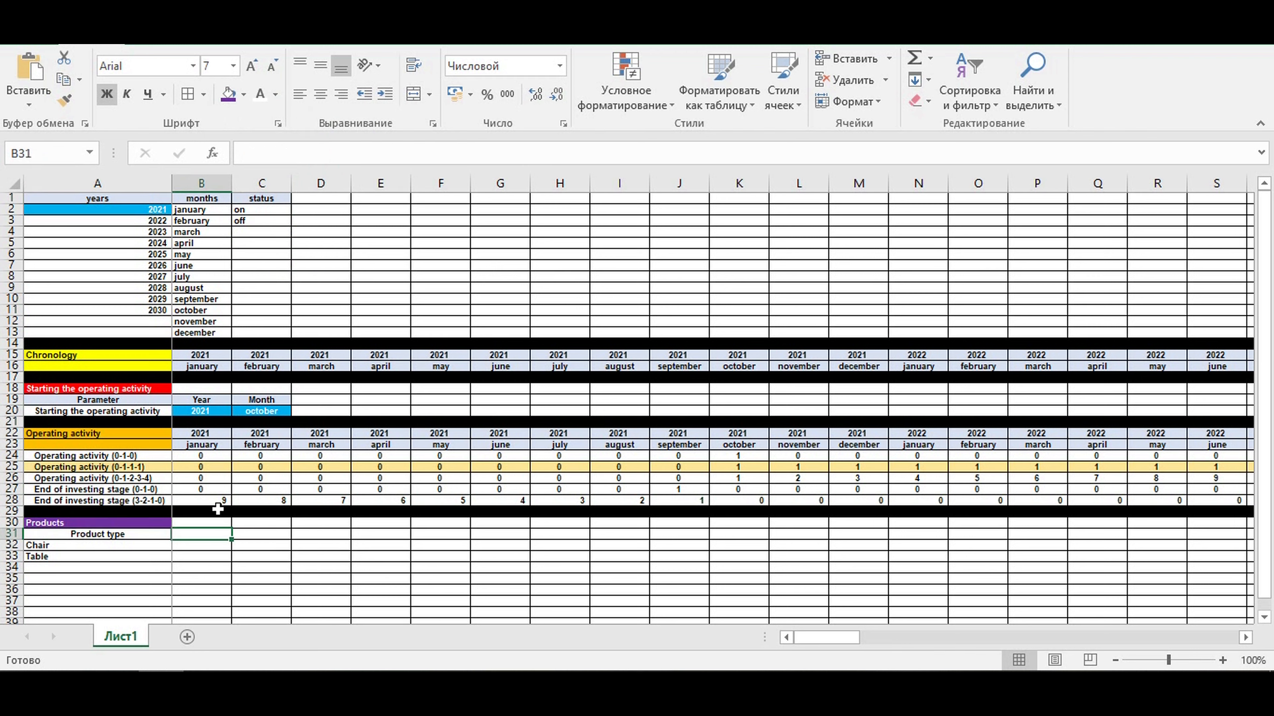
# - Fill the Product type header in A31 with the pale blue theme tint used for the other headers
pyautogui.click(123, 533)
pyautogui.click(244, 95)
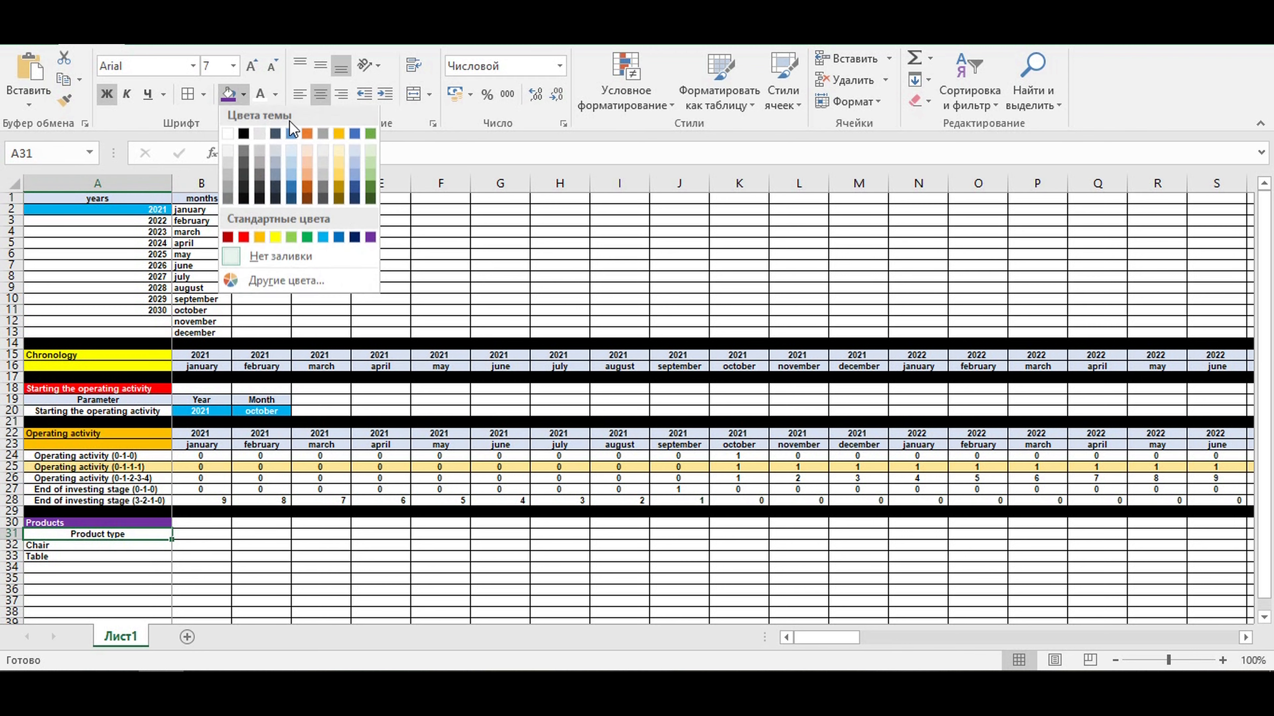
pyautogui.click(355, 154)
pyautogui.click(268, 548)
# - Indent the Chair and Table labels in A32:A33 and format them with white text on a standard light blue fill
pyautogui.moveTo(91, 544); pyautogui.dragTo(95, 556)
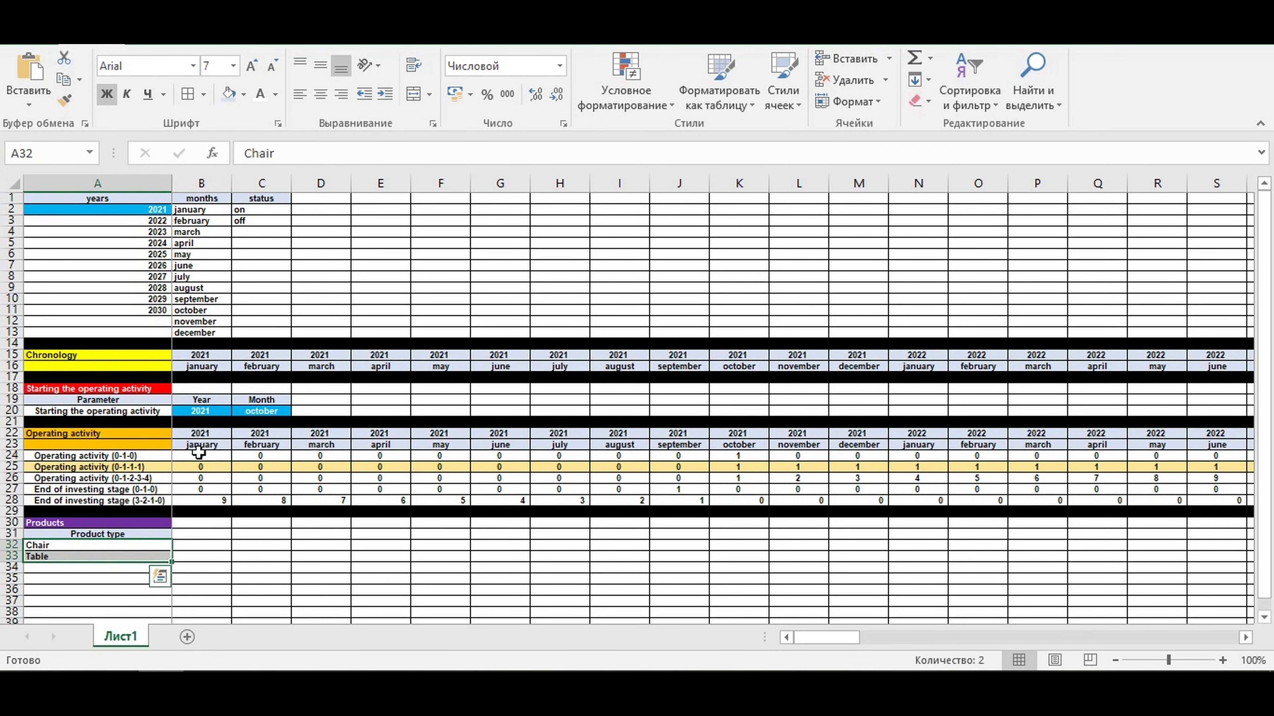
pyautogui.click(385, 94)
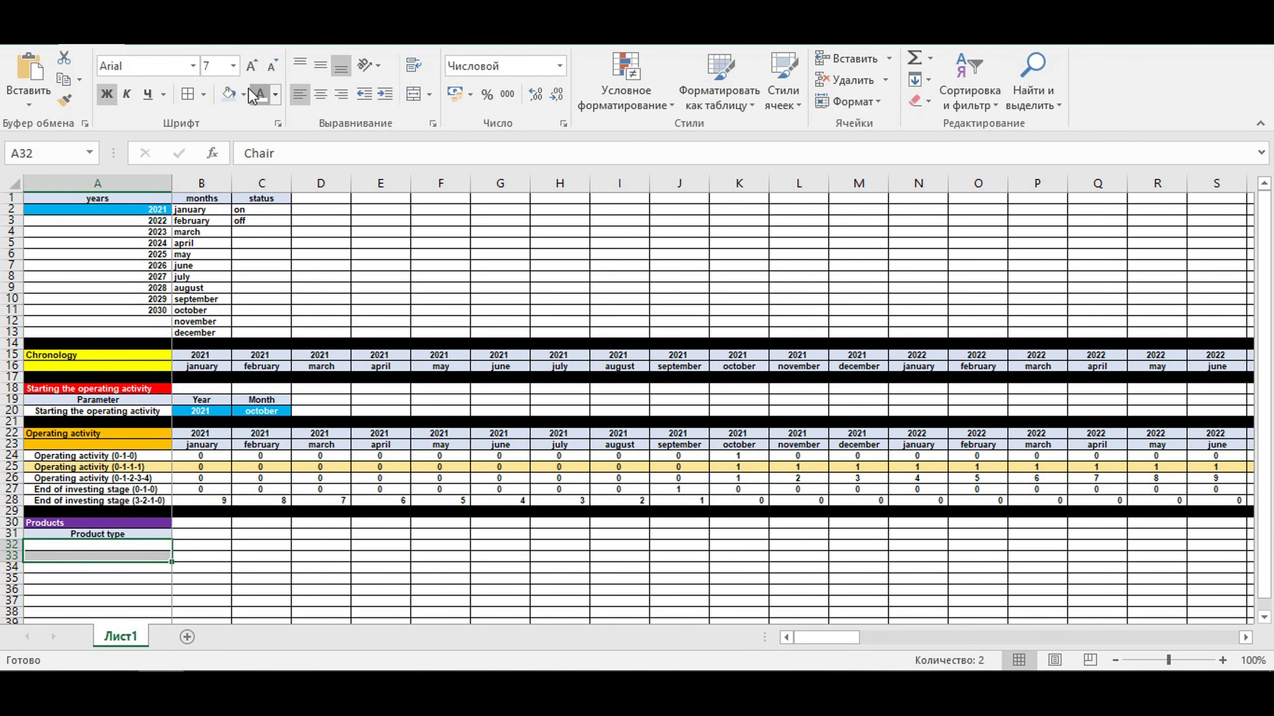
pyautogui.click(244, 95)
pyautogui.click(322, 241)
pyautogui.click(297, 546)
# - Fill the entire row 34 with black as a separator below the products block
pyautogui.click(3, 567)
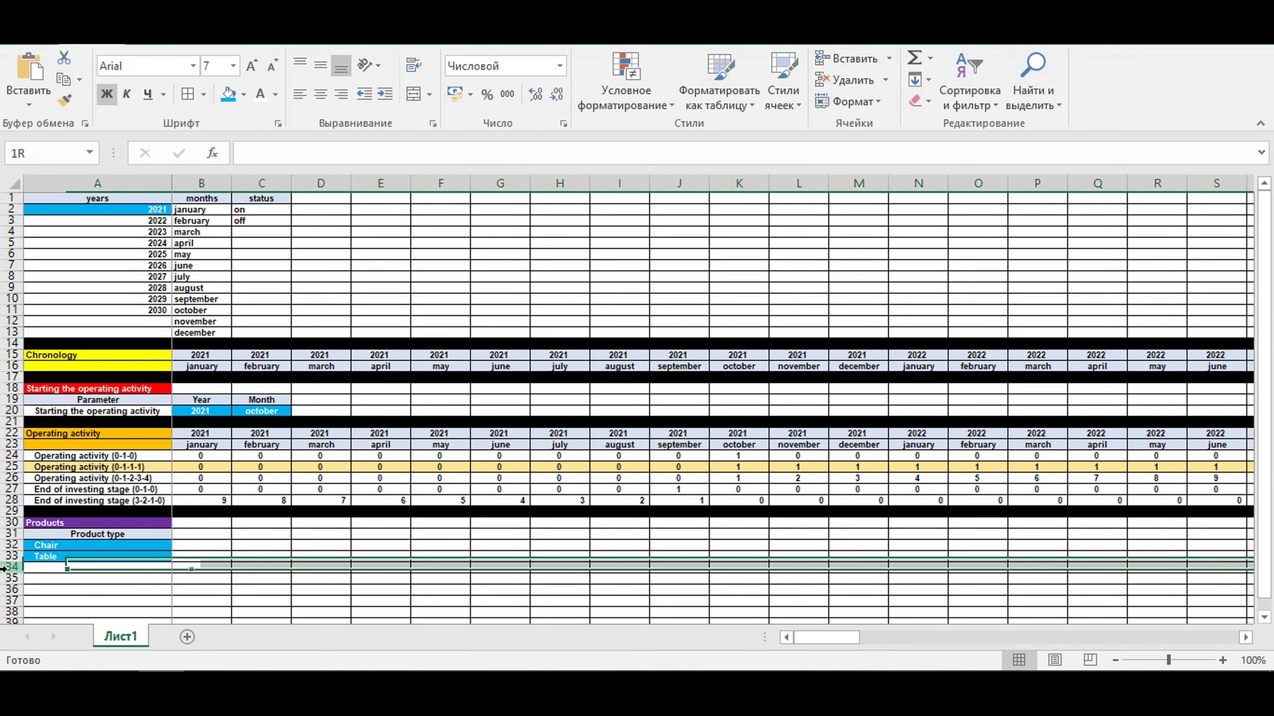
pyautogui.click(244, 95)
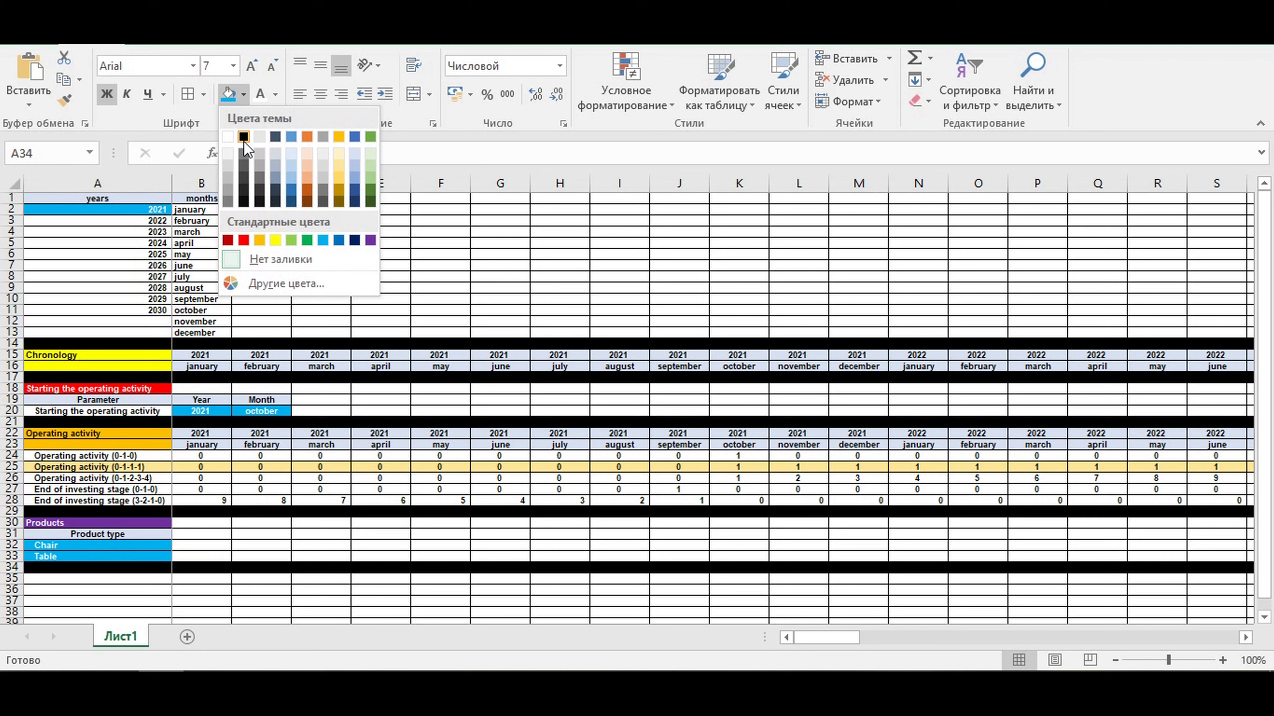
pyautogui.click(244, 136)
pyautogui.click(283, 525)
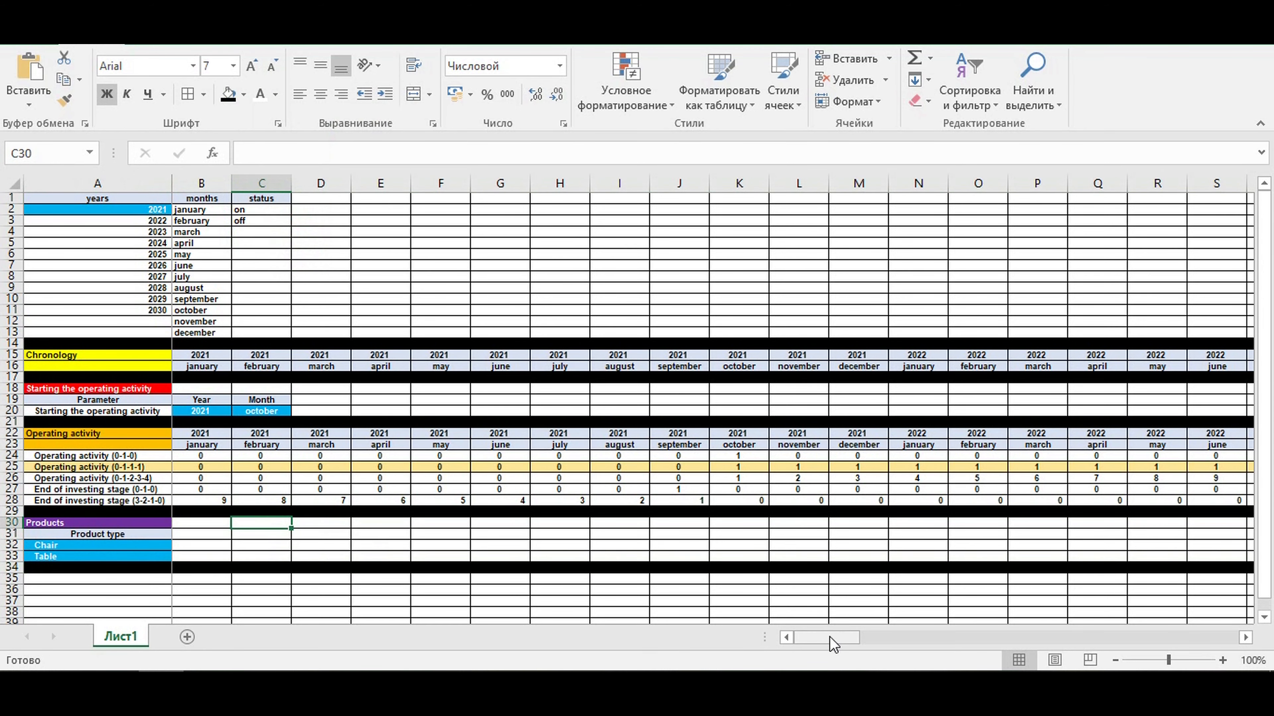
# - Copy the A31 header formatting to B31 and link B31 to the status heading with =C1
pyautogui.click(155, 533)
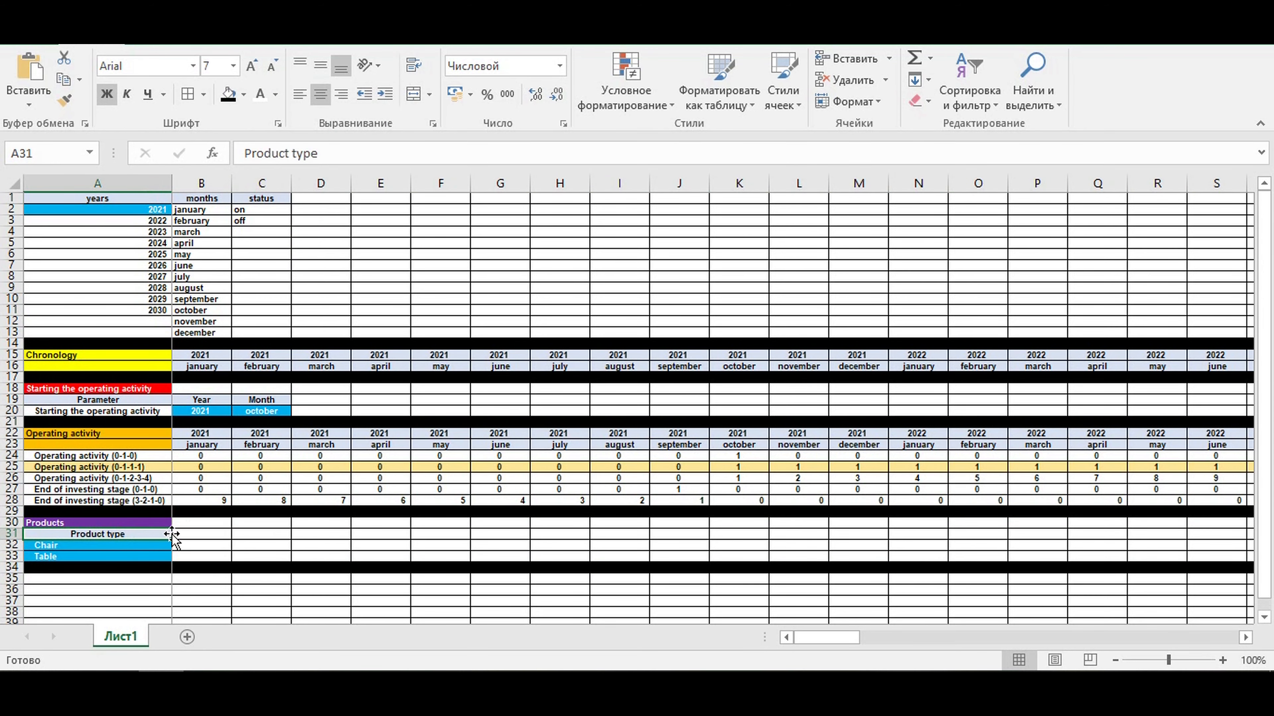
pyautogui.moveTo(171, 537); pyautogui.dragTo(220, 539)
pyautogui.click(206, 533)
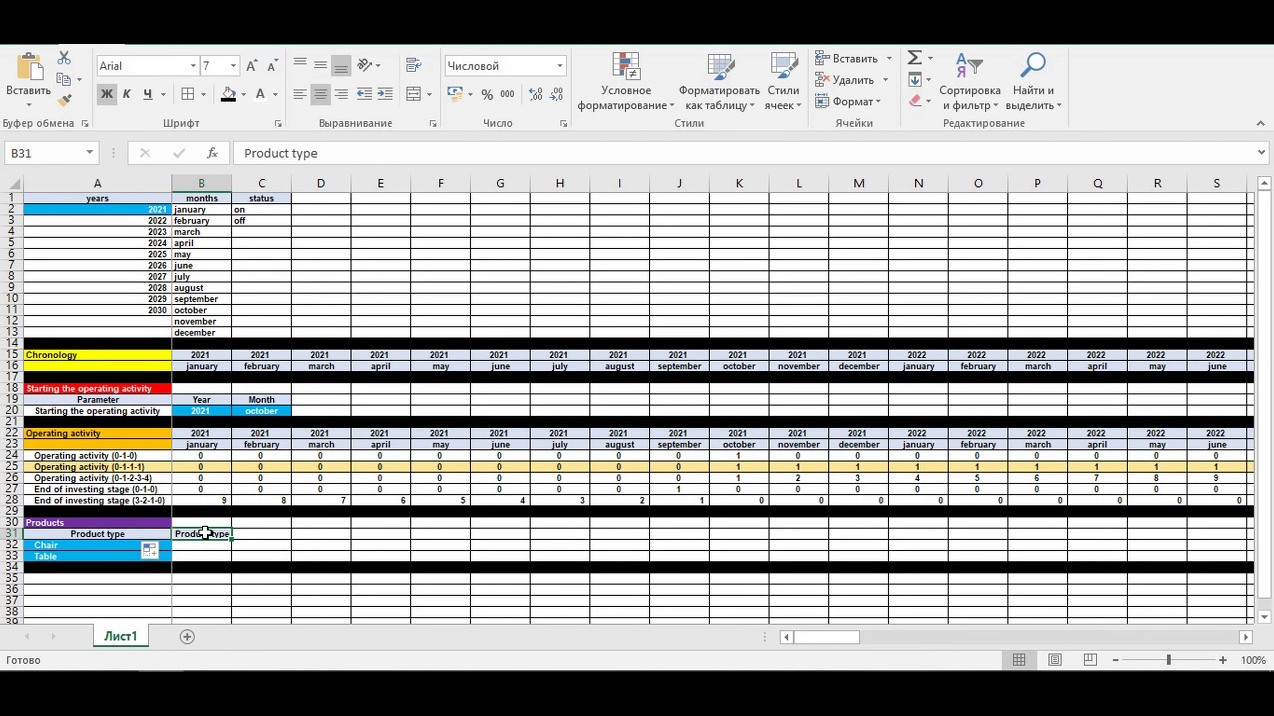
pyautogui.write('=')
pyautogui.click(260, 199)
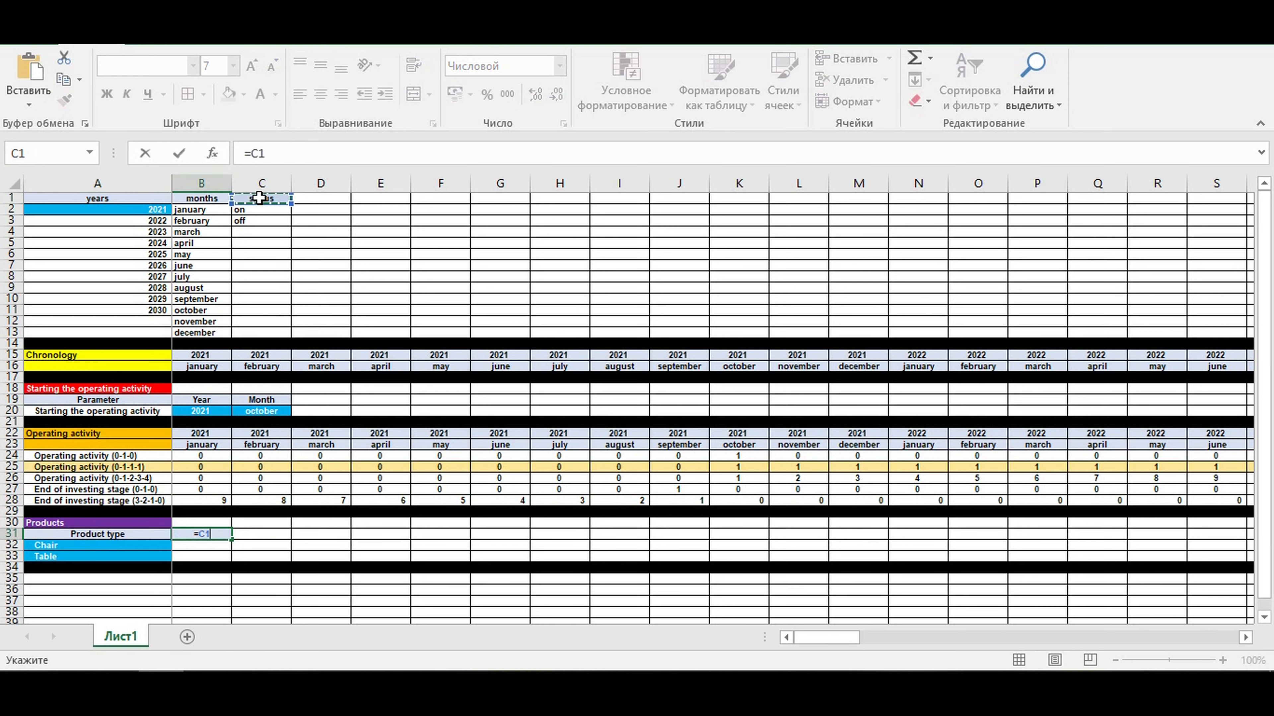
pyautogui.press('Return')
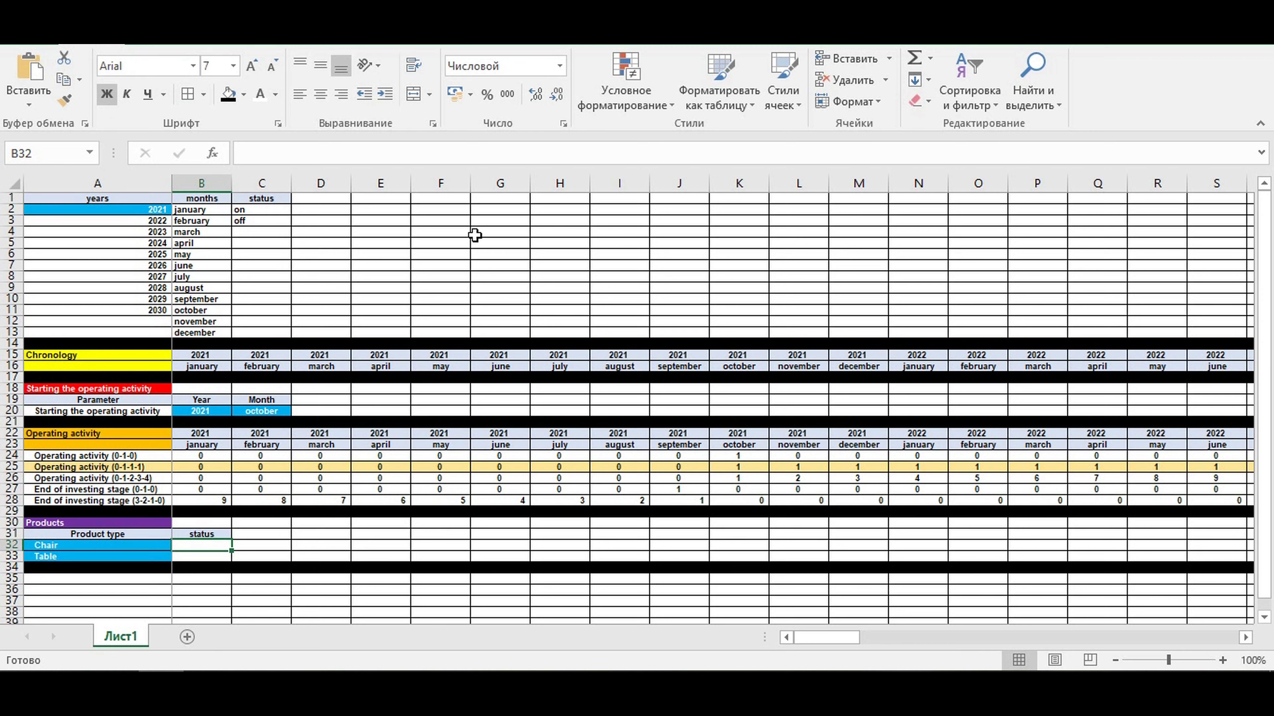
# - Add a list data validation to B32 with the on/off values in =$C$2:$C$3 as source
pyautogui.click(429, 45)
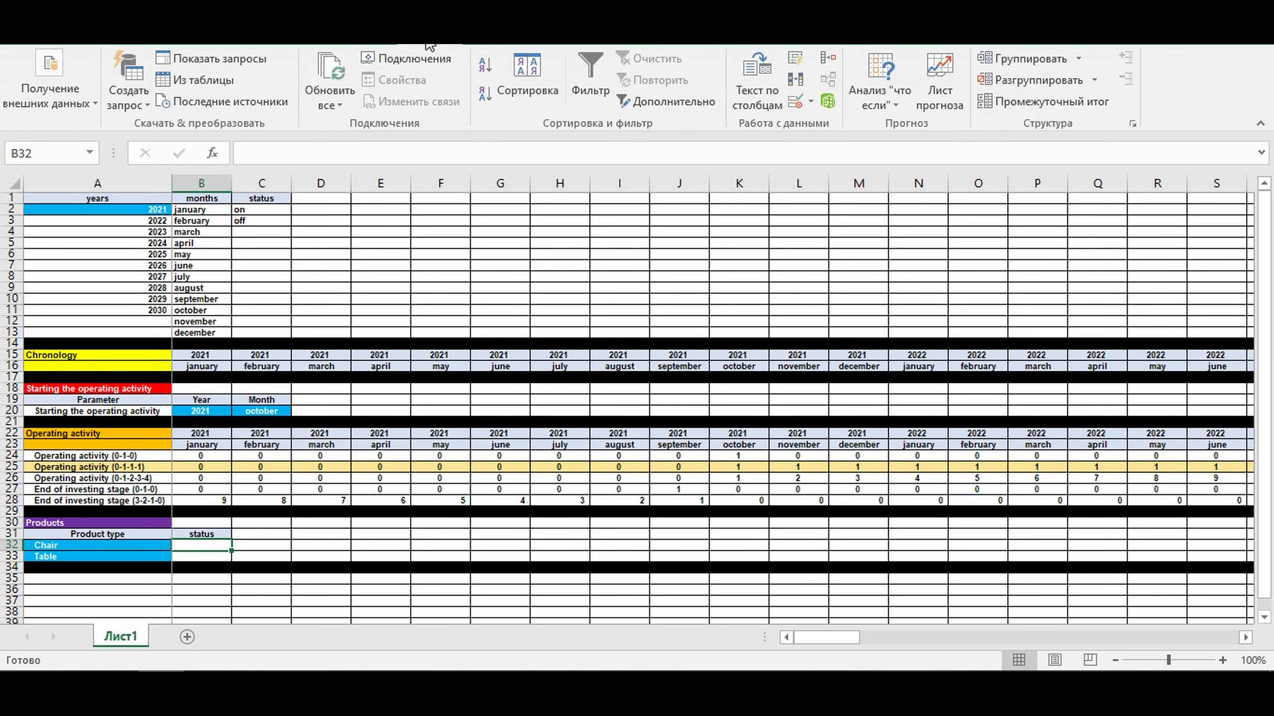
pyautogui.click(801, 103)
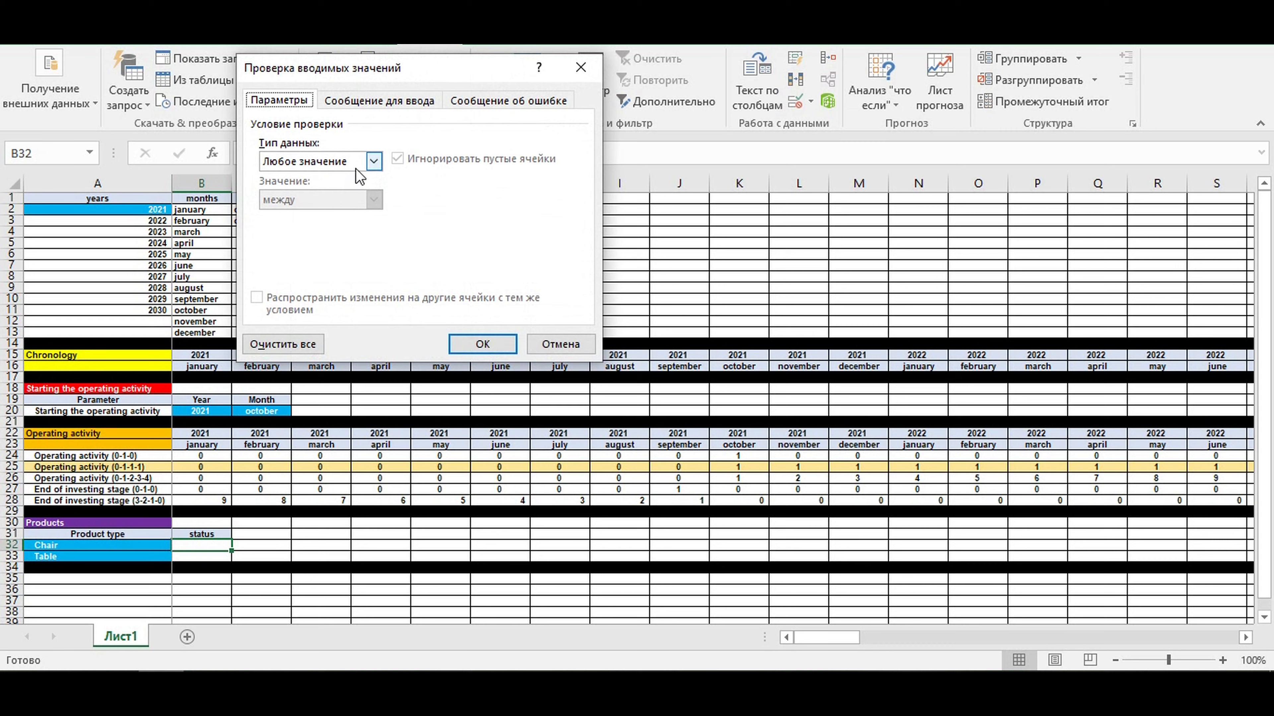
pyautogui.click(373, 161)
pyautogui.click(304, 219)
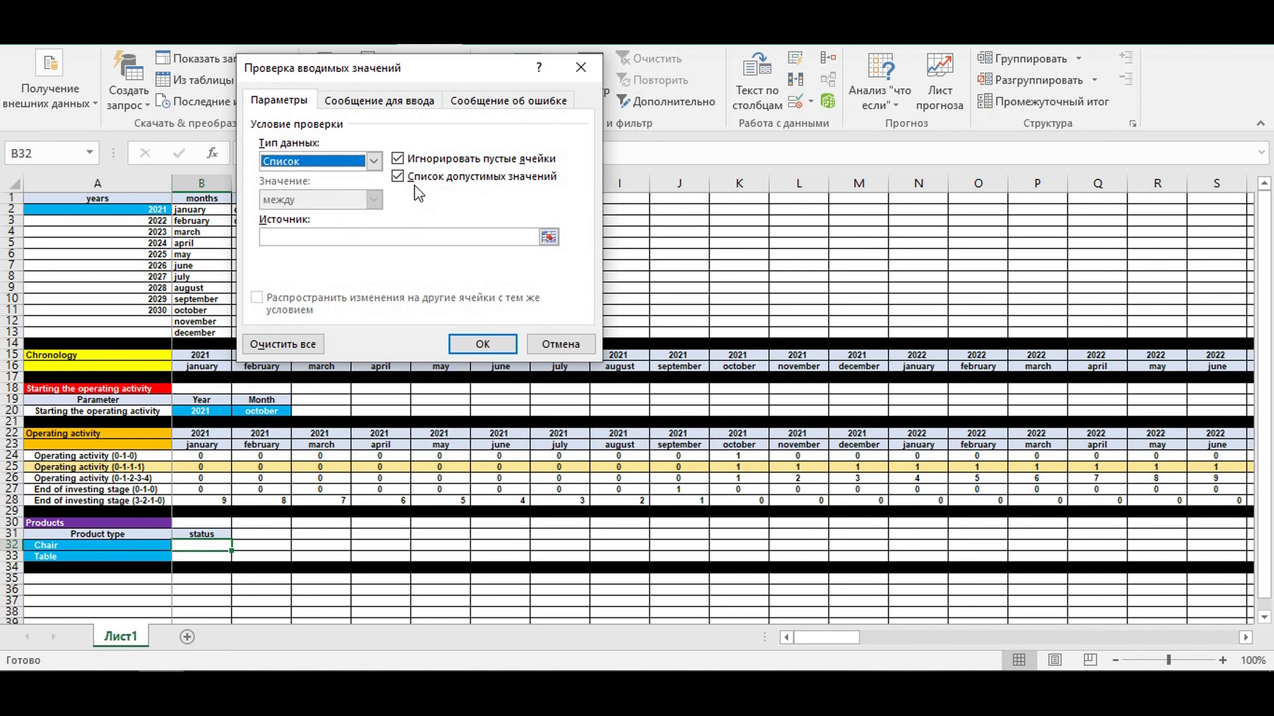
pyautogui.click(548, 237)
pyautogui.moveTo(261, 210); pyautogui.dragTo(261, 222)
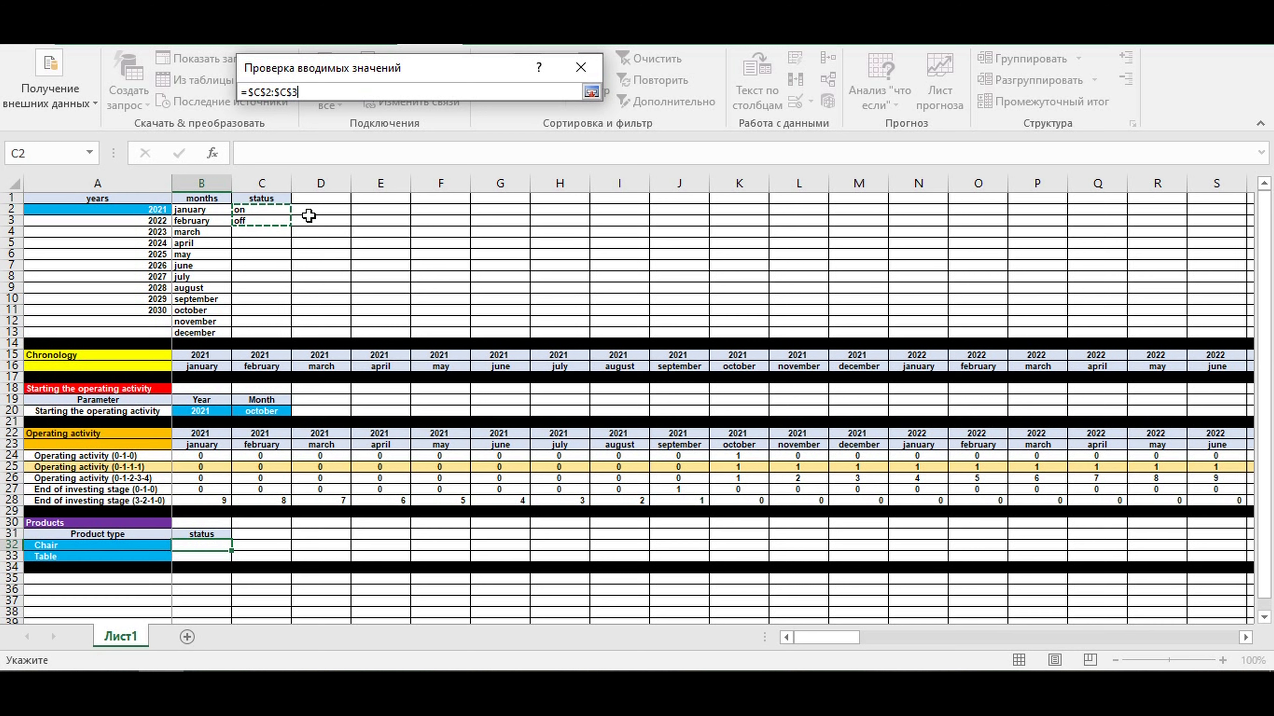
pyautogui.press('Return')
pyautogui.press('Return')
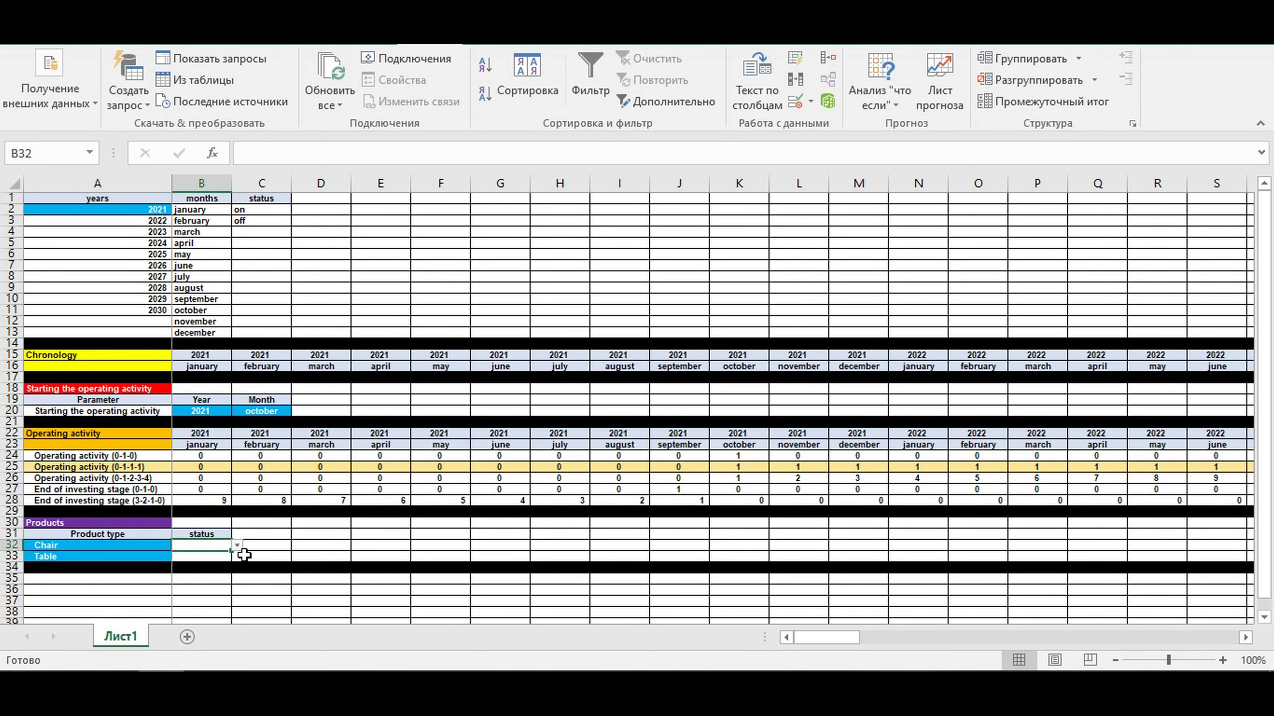
# - Choose on as the Chair status in B32, center it, and copy the cell down to the Table row
pyautogui.click(237, 547)
pyautogui.click(211, 556)
pyautogui.click(75, 40)
pyautogui.click(320, 94)
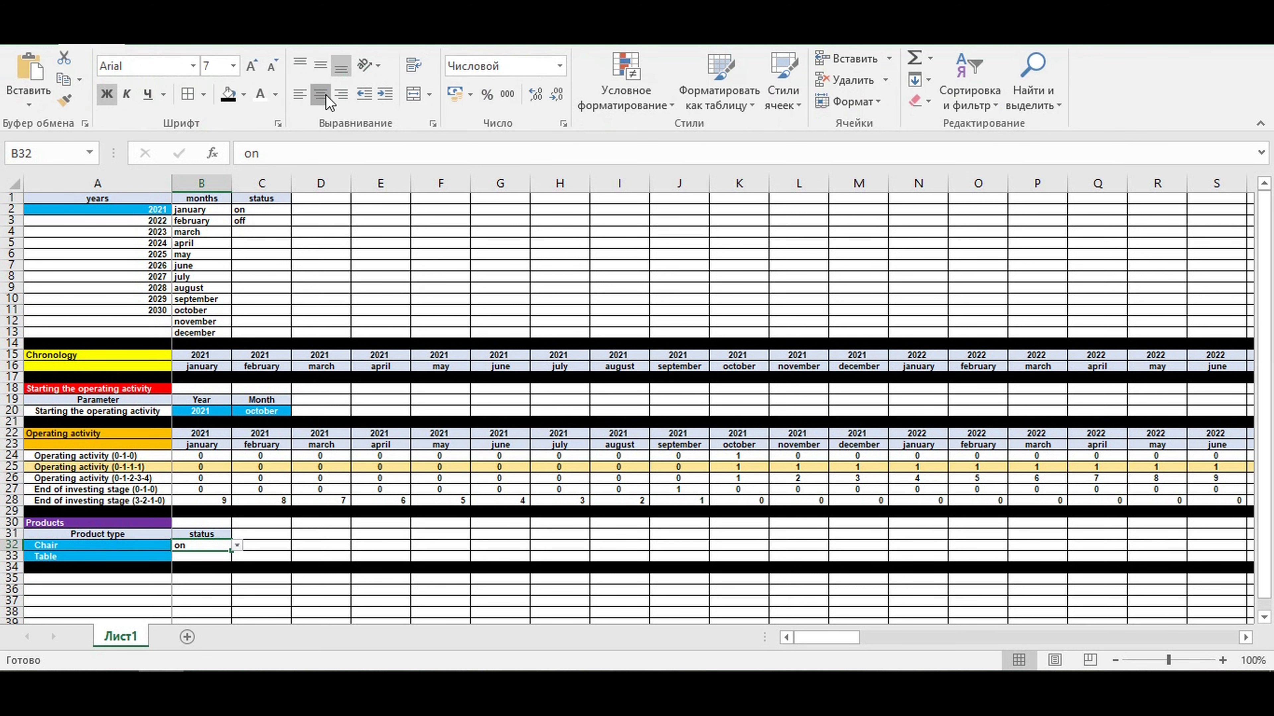
pyautogui.moveTo(232, 554); pyautogui.dragTo(234, 559)
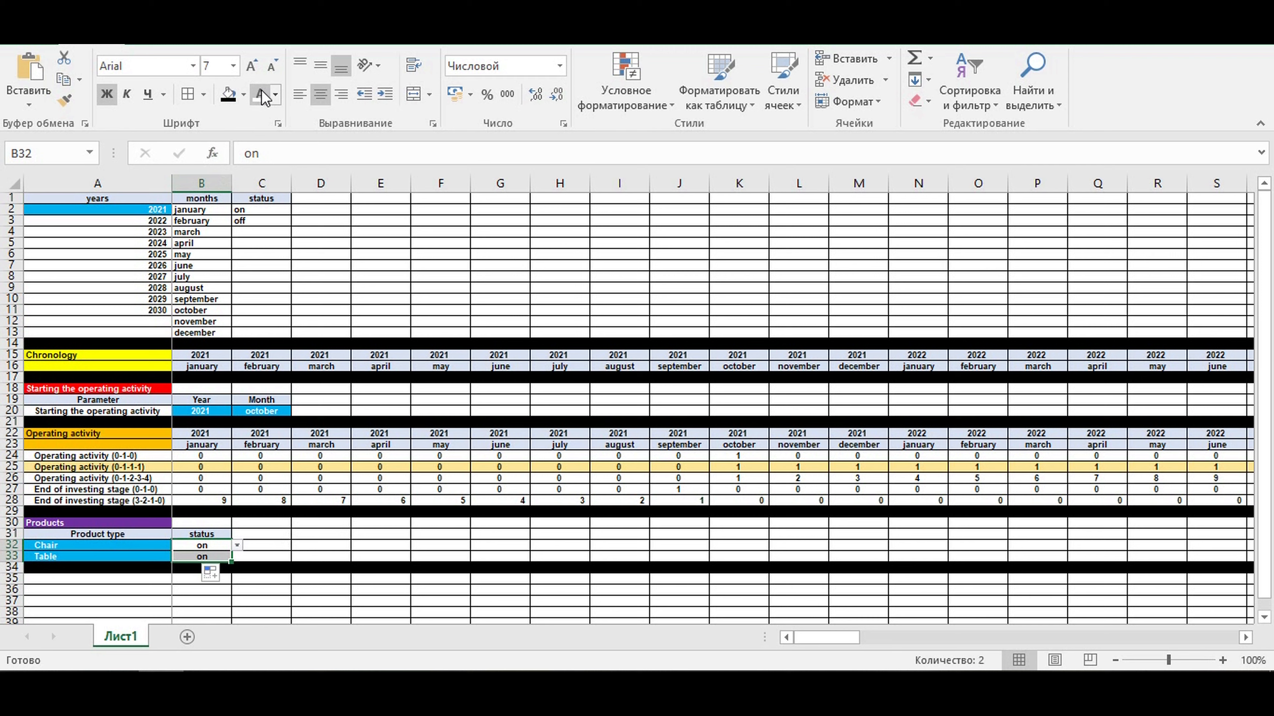
# - Fill the status cells B32:B33 with standard light blue and make their text white
pyautogui.click(244, 94)
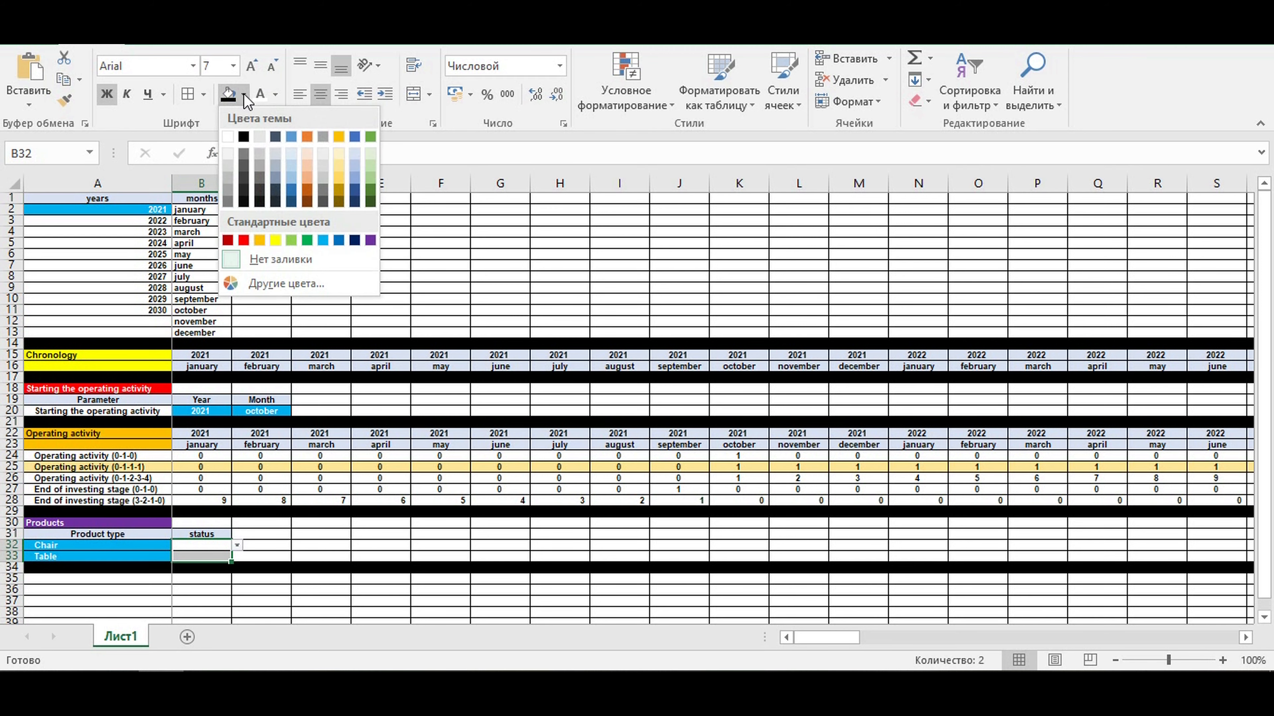
pyautogui.click(323, 241)
pyautogui.click(307, 534)
# - Extend the status header formatting to C31 and link C31 to the adjacent header with =B31
pyautogui.click(204, 534)
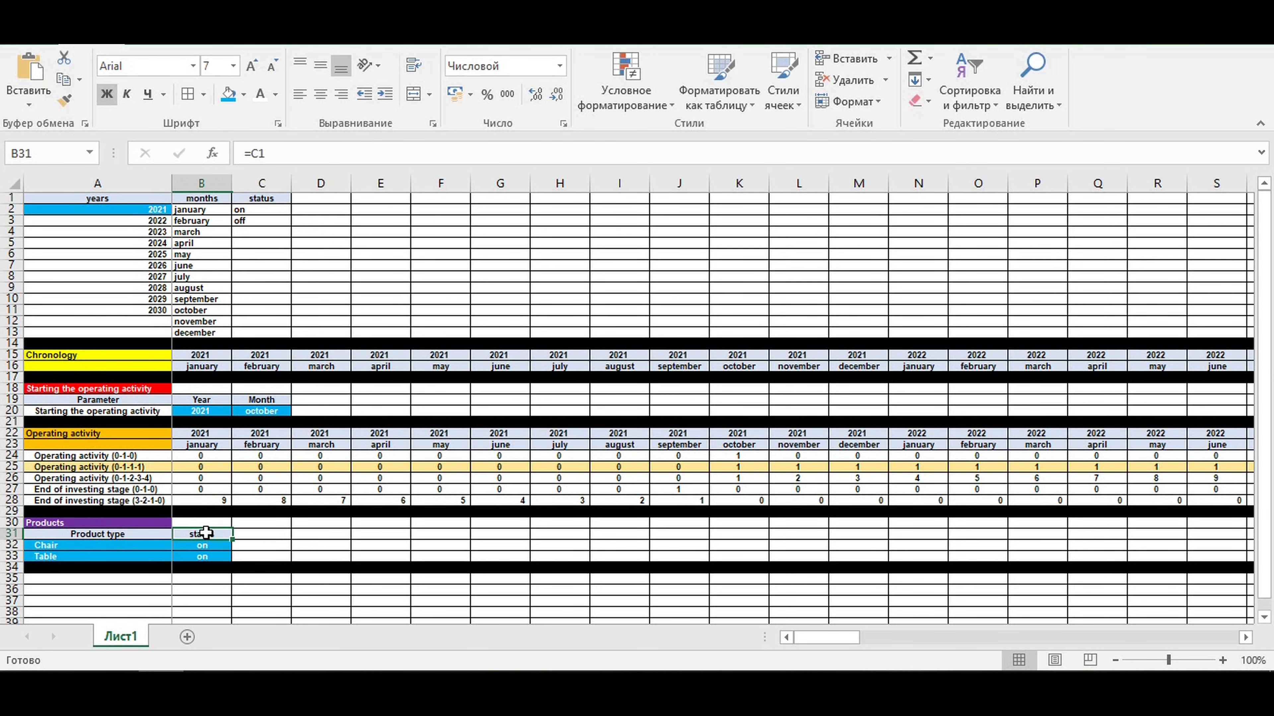
pyautogui.moveTo(230, 542); pyautogui.dragTo(278, 536)
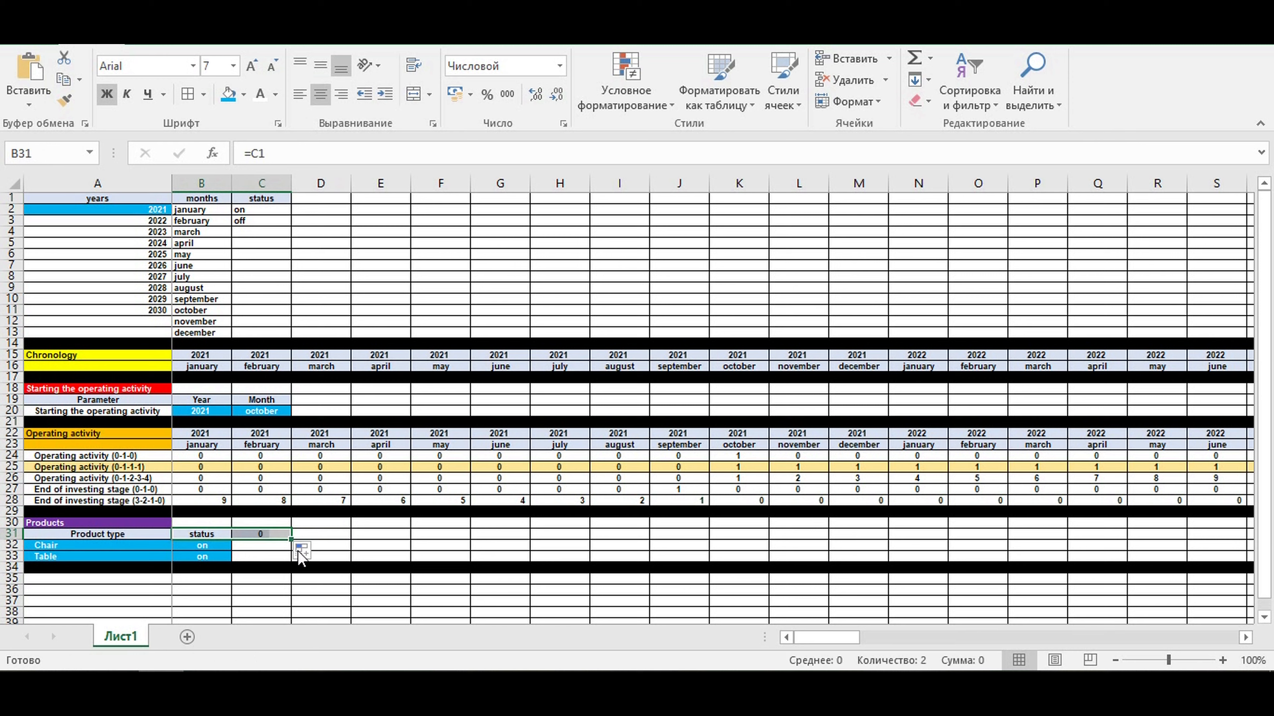
pyautogui.click(256, 534)
pyautogui.write('=')
pyautogui.click(190, 535)
pyautogui.press('Return')
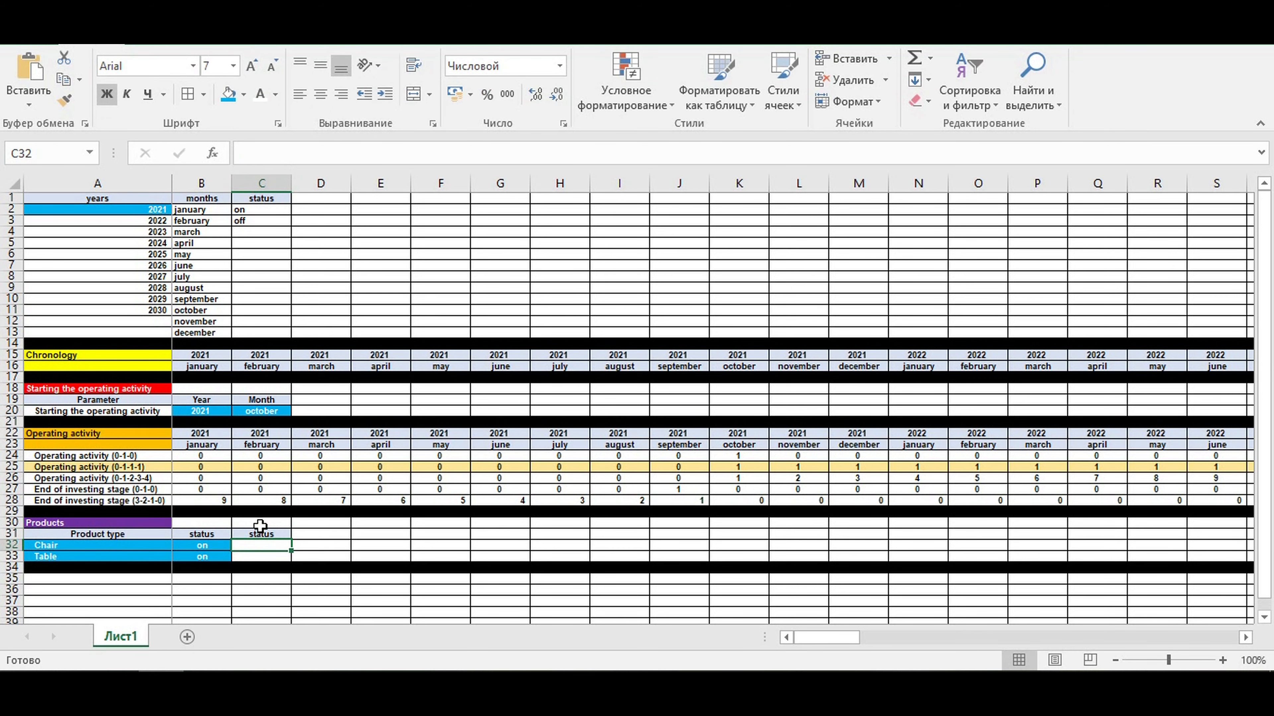
# - Enter the formula =ЕСЛИ(B32=C2;1;0) in C32 to convert the Chair status into a 1 or 0 flag
pyautogui.write('=если')
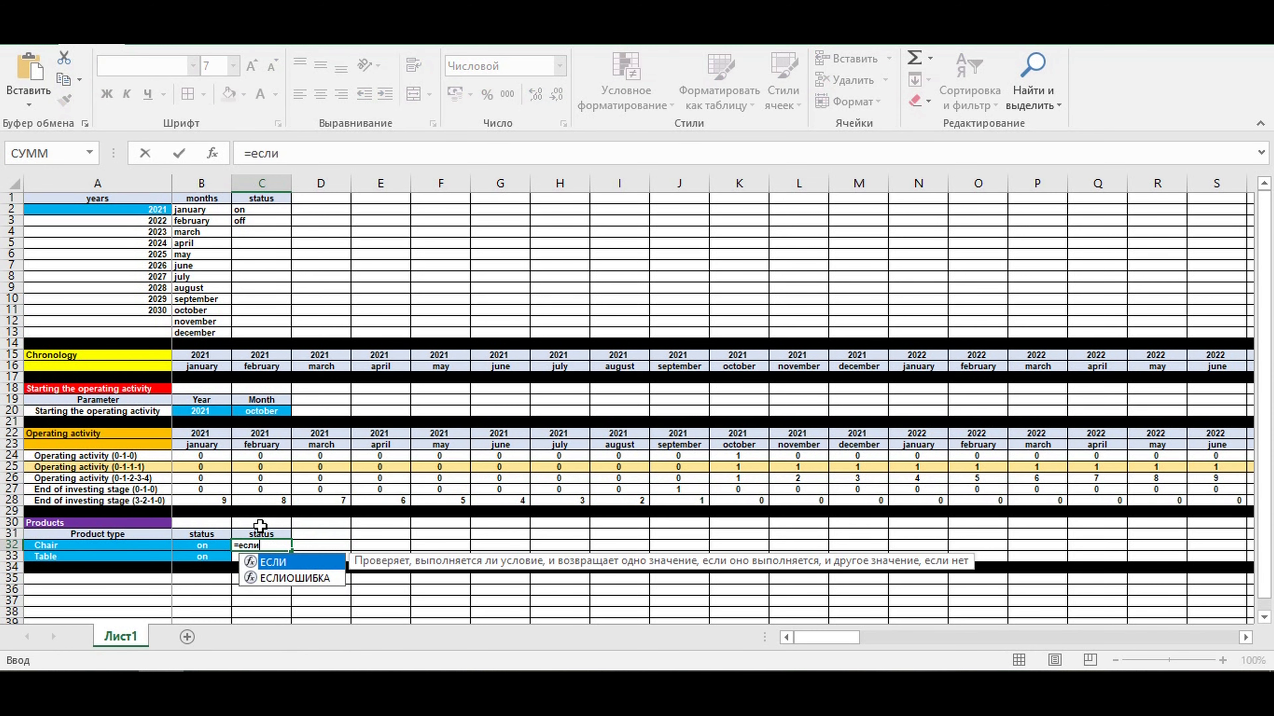
pyautogui.write('(')
pyautogui.click(203, 546)
pyautogui.write('=')
pyautogui.click(251, 211)
pyautogui.click(344, 156)
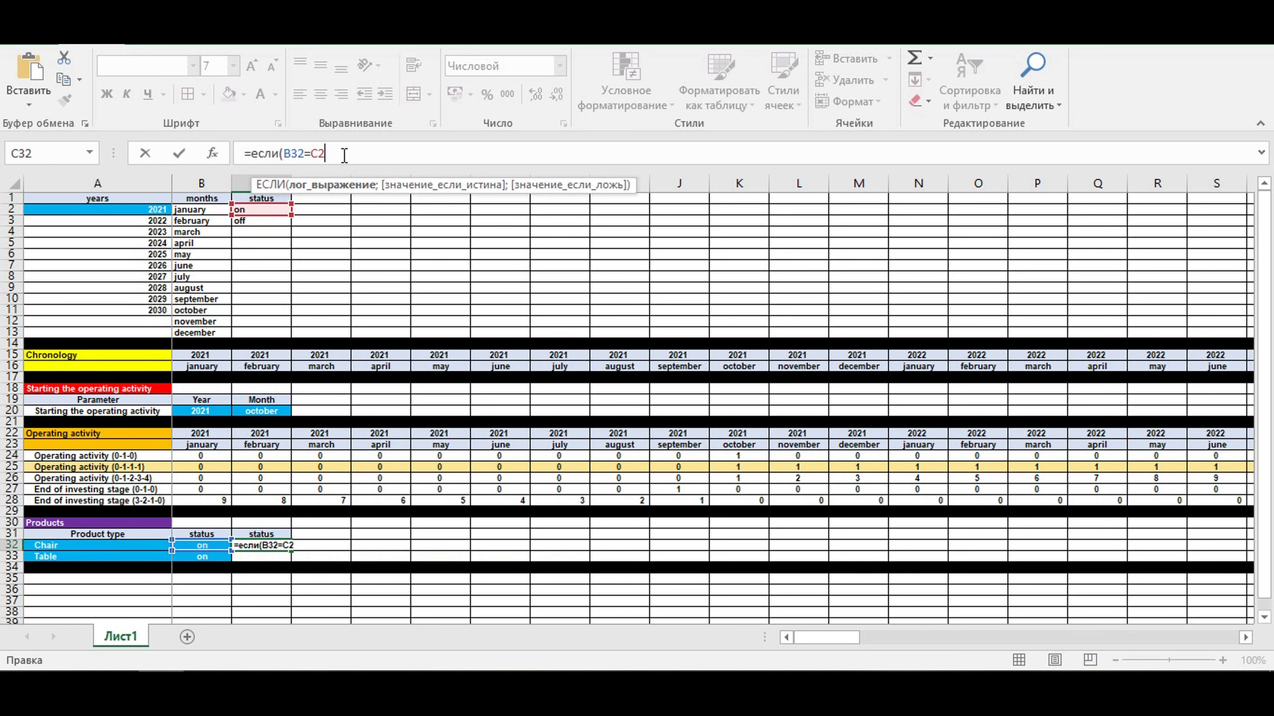
pyautogui.write(';')
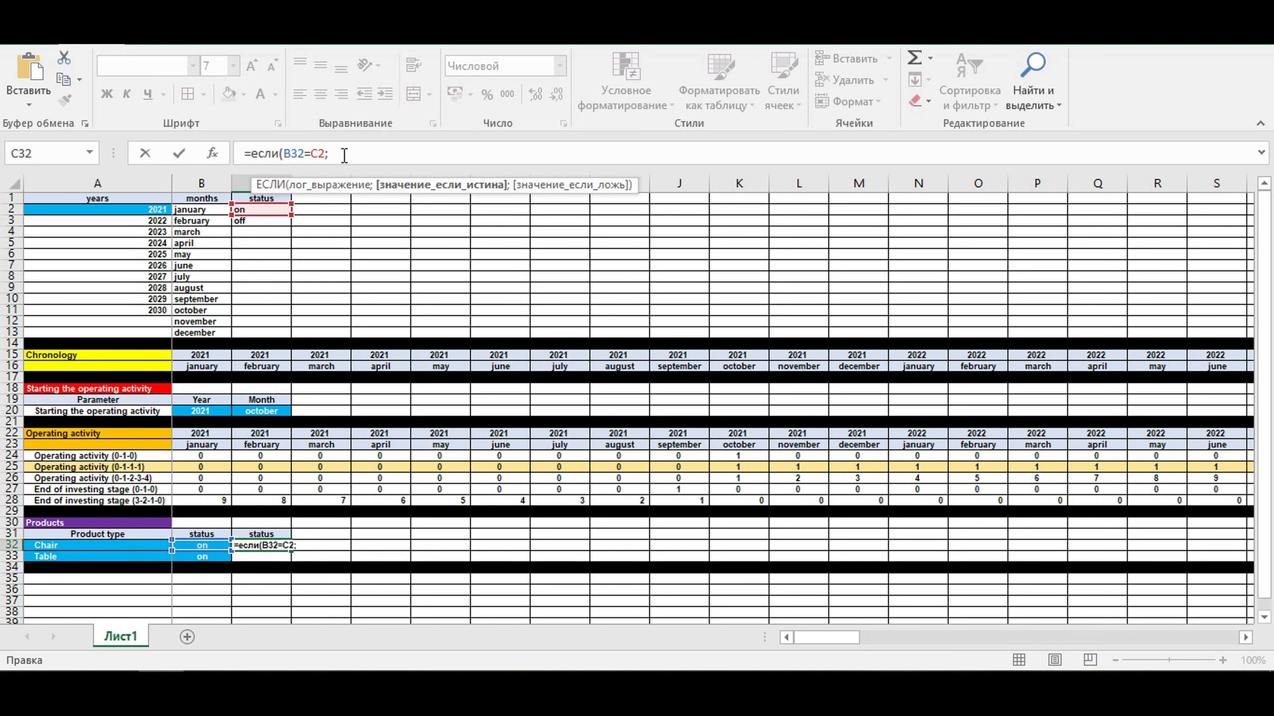
pyautogui.write('1;')
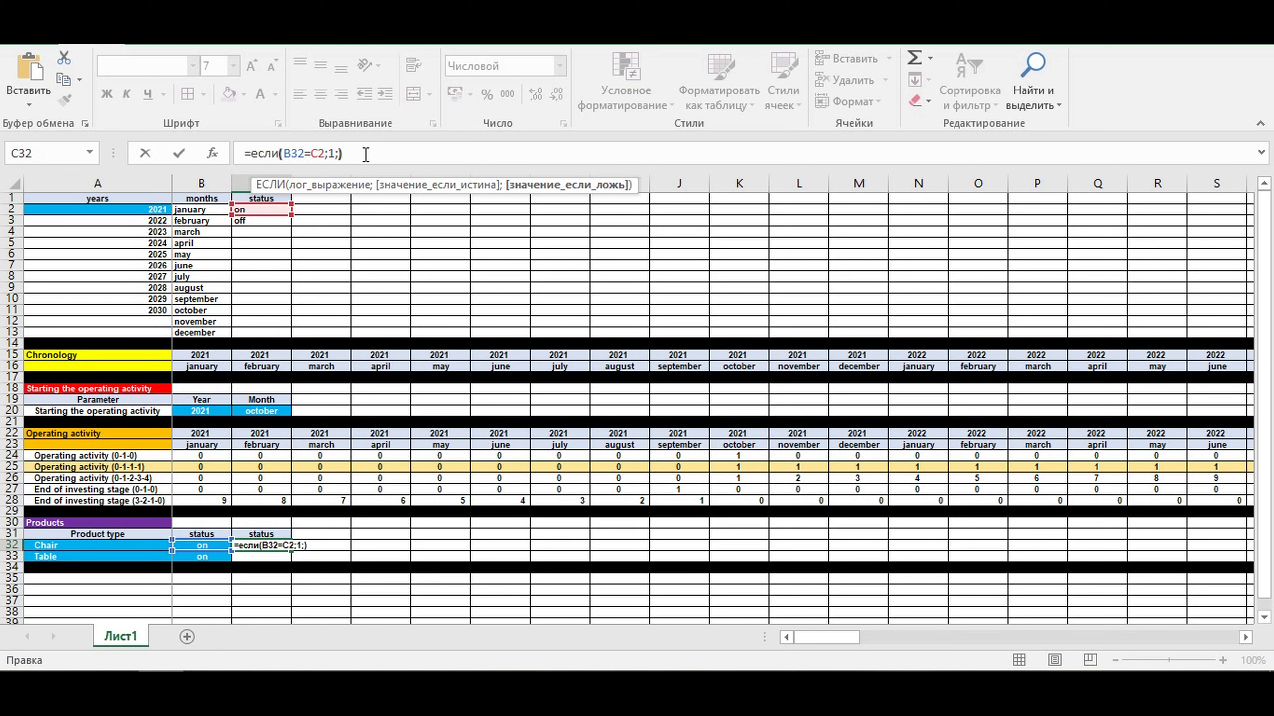
pyautogui.moveTo(255, 158); pyautogui.dragTo(277, 156)
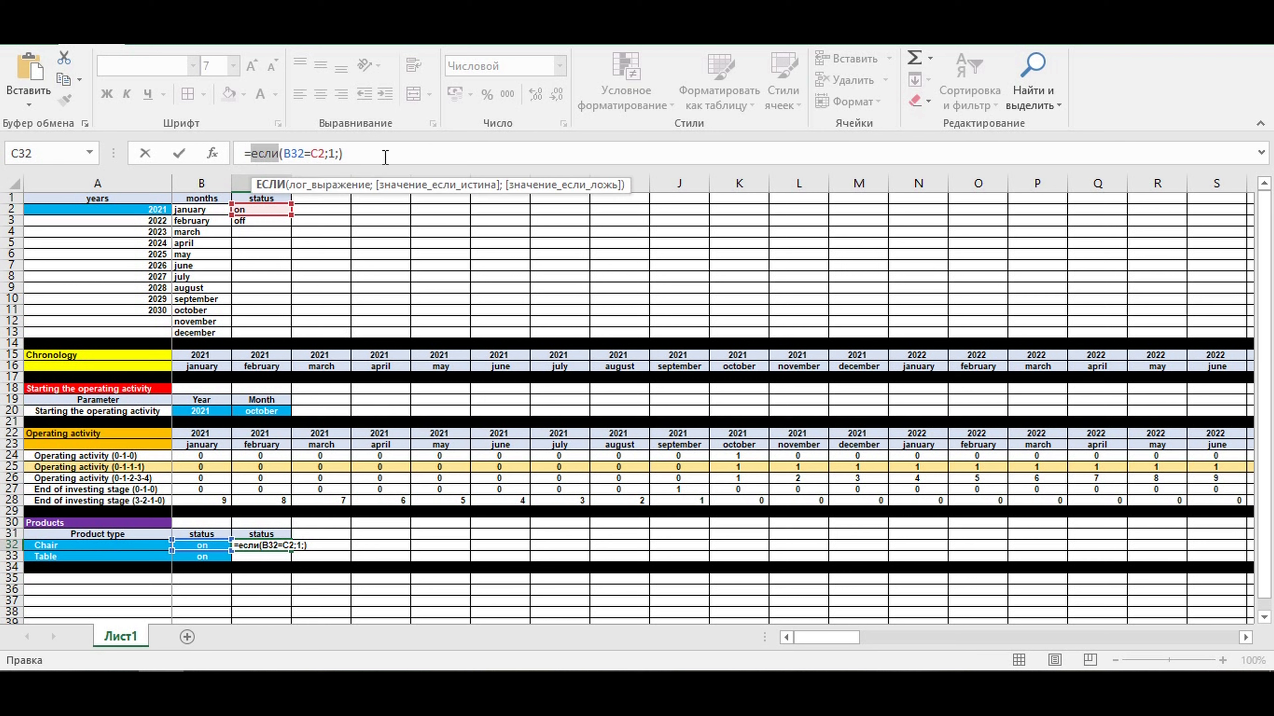
pyautogui.click(341, 153)
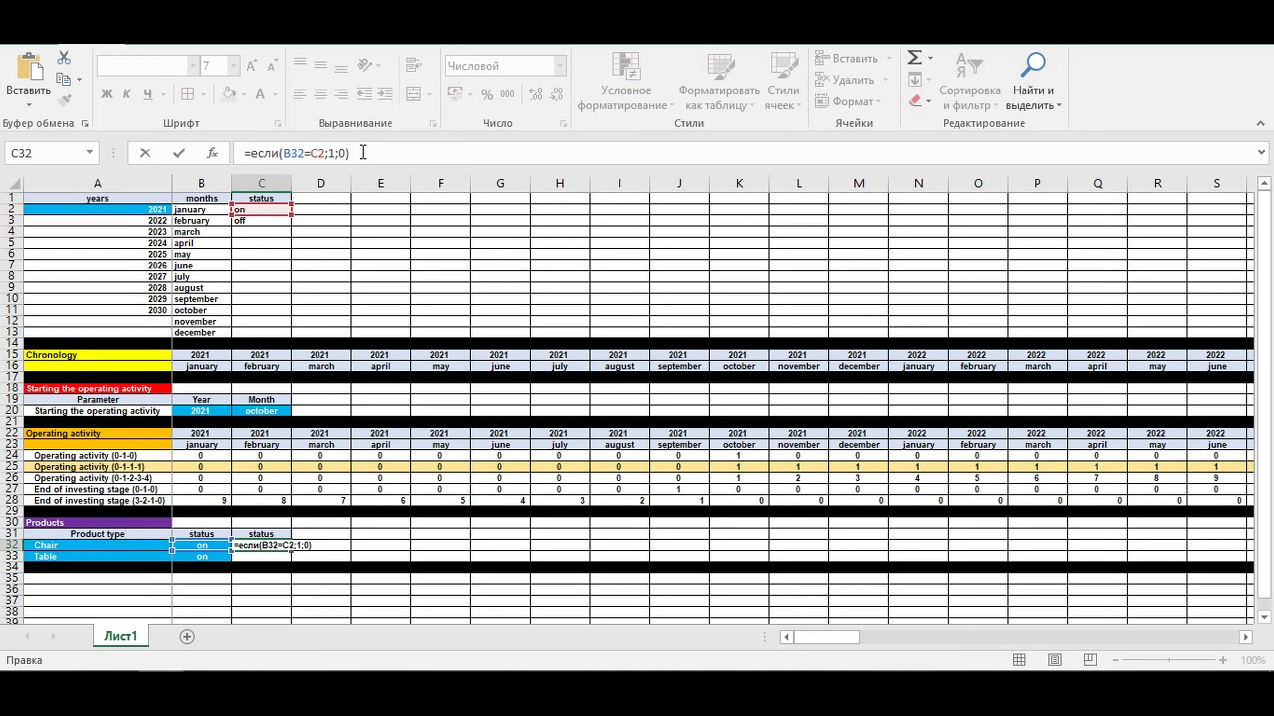
pyautogui.press('Return')
# - Center the Chair status flag in C32 and copy its formula down to the Table row
pyautogui.click(264, 545)
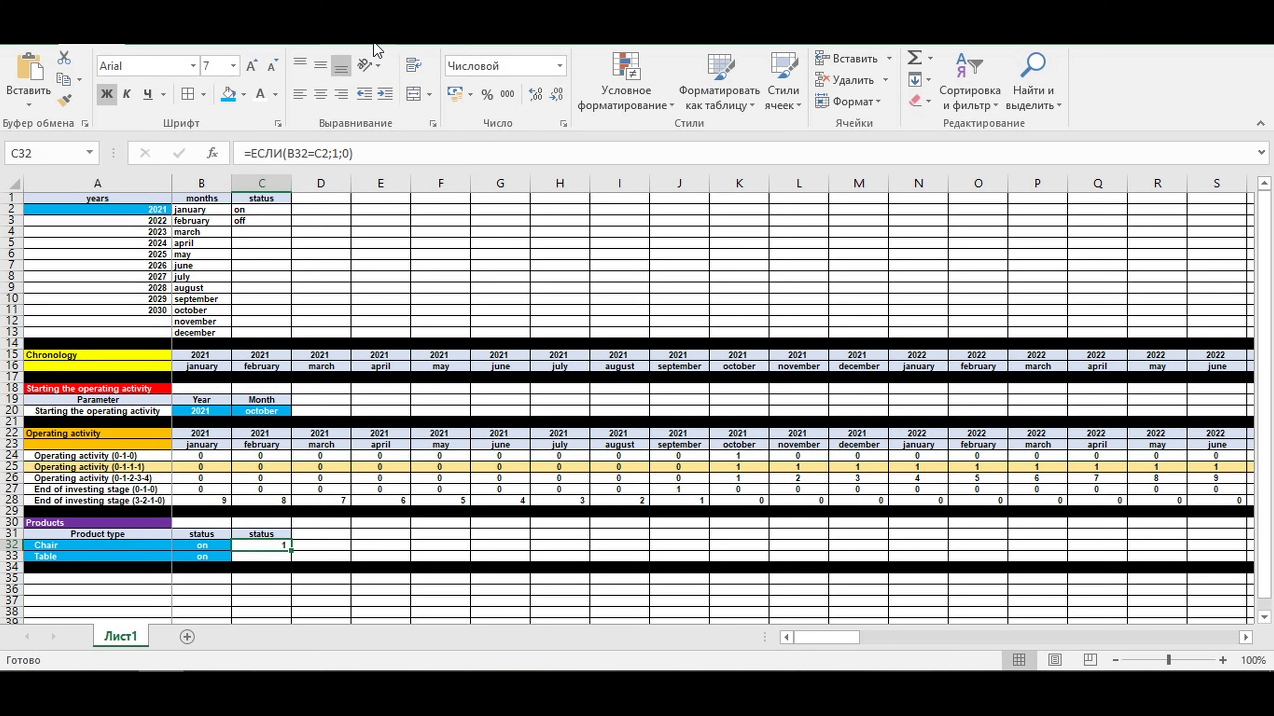
pyautogui.click(321, 94)
pyautogui.moveTo(289, 550); pyautogui.dragTo(289, 561)
pyautogui.click(333, 592)
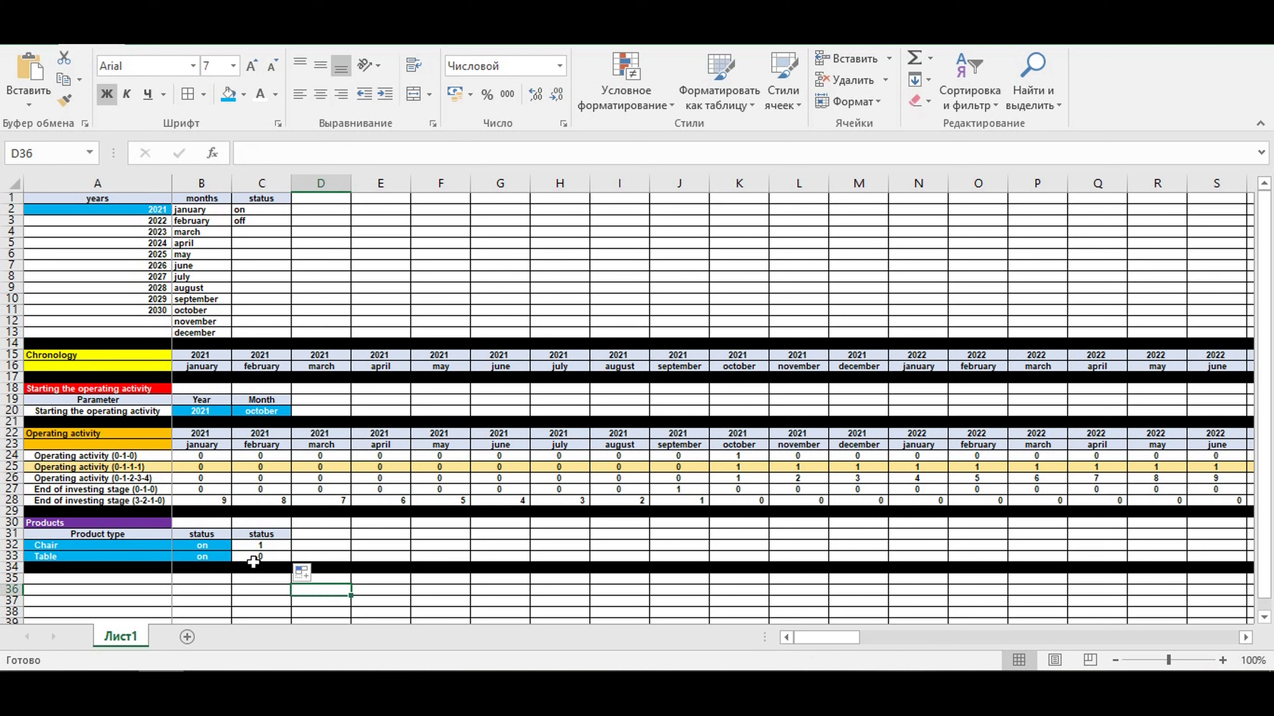
# - Make the C2 reference in C32 absolute, giving =ЕСЛИ(B32=$C$2;1;0), and copy the formula down to C33
pyautogui.click(261, 546)
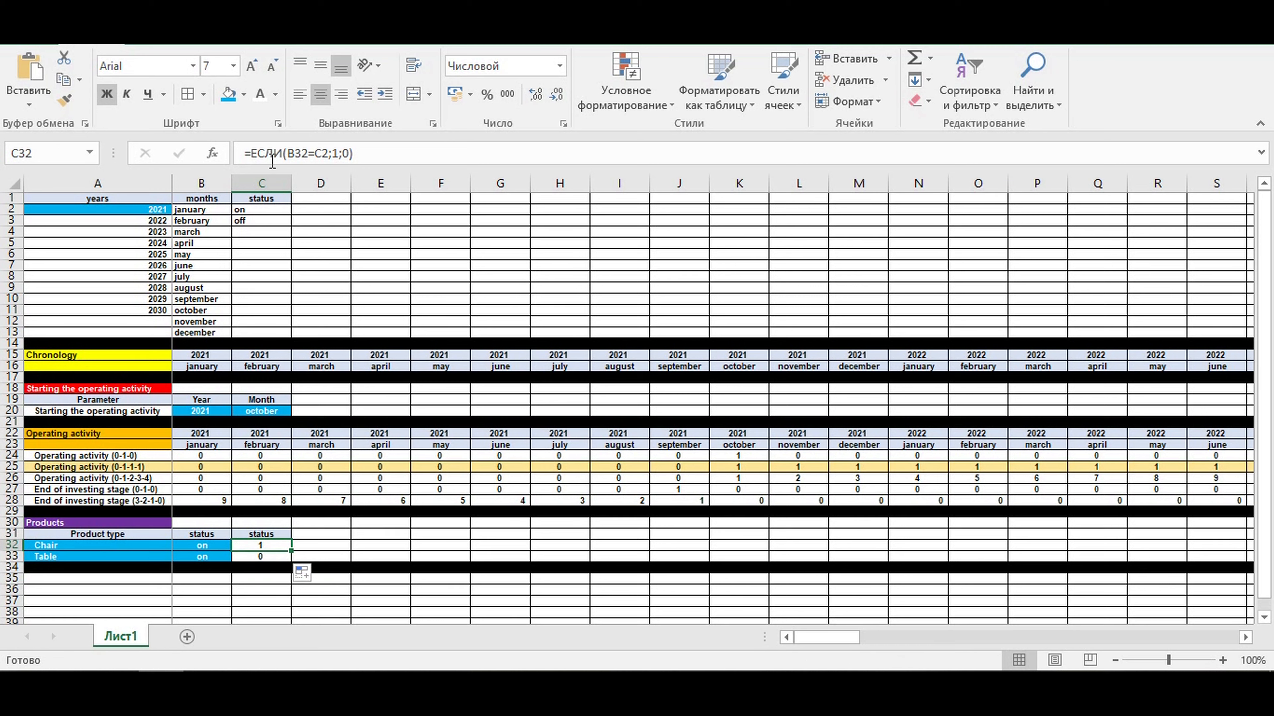
pyautogui.click(310, 153)
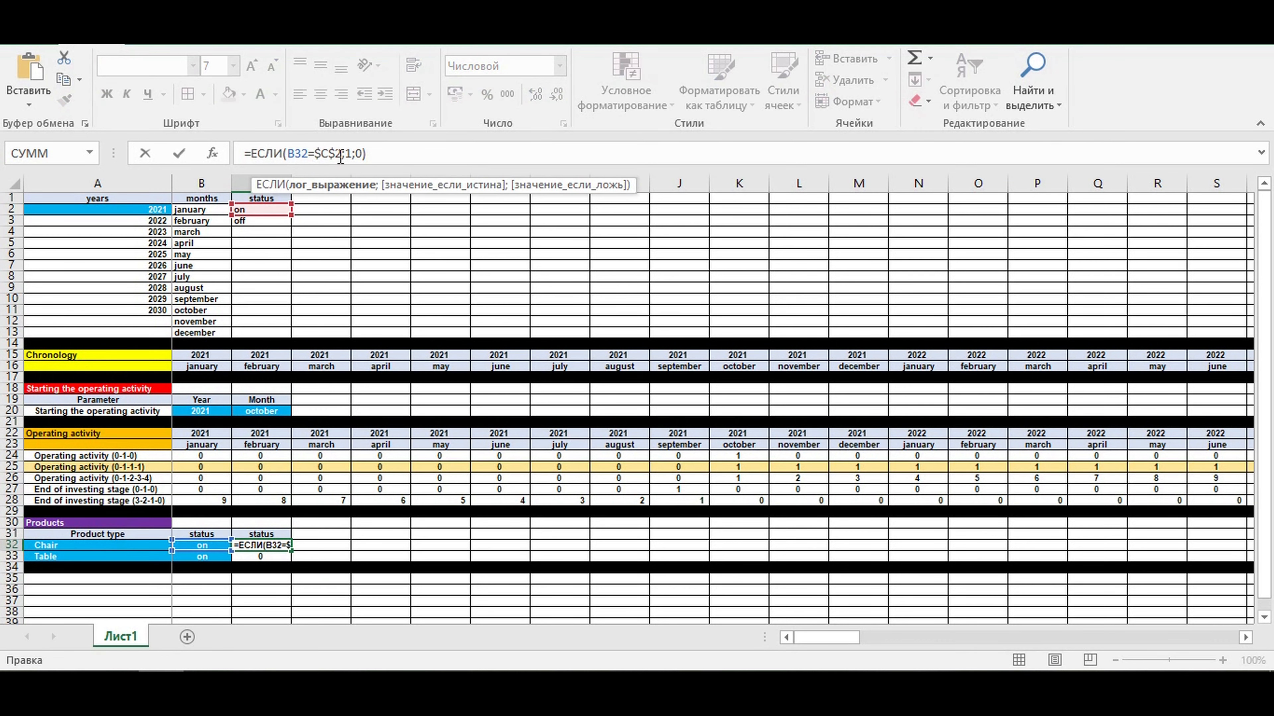
pyautogui.press('Return')
pyautogui.click(256, 541)
pyautogui.moveTo(290, 551); pyautogui.dragTo(292, 562)
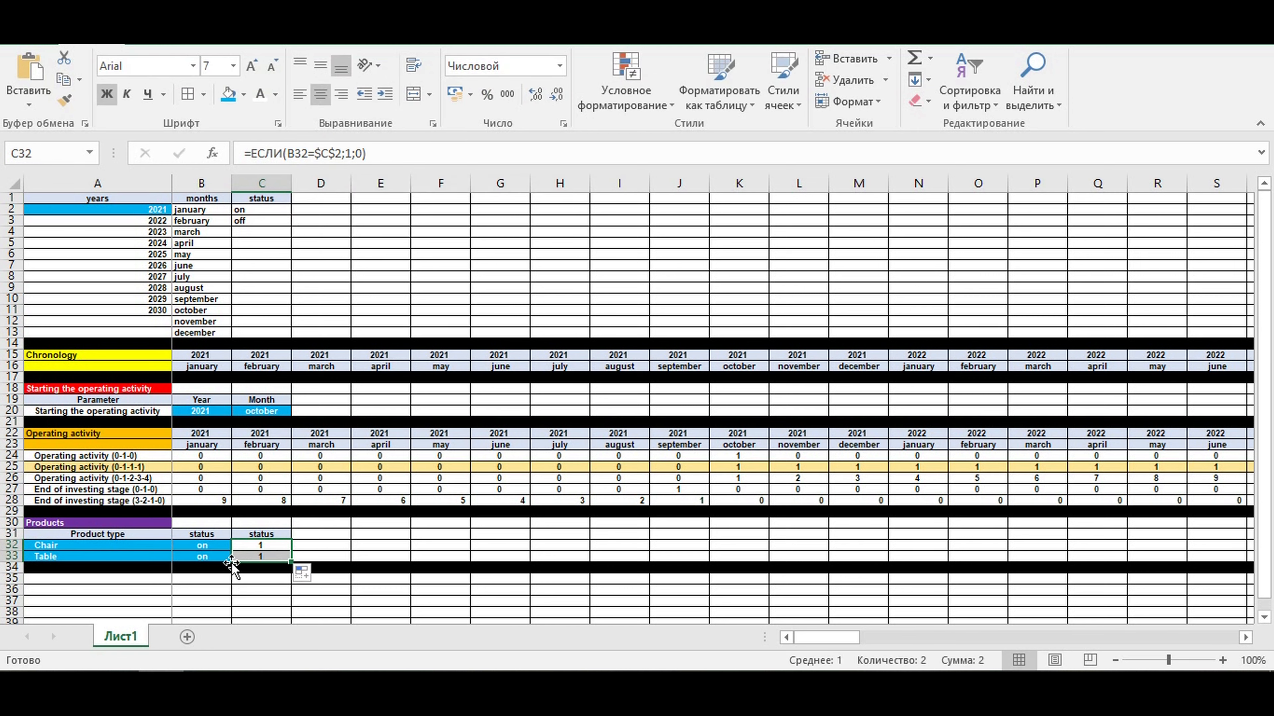
# - Test the Chair status flag by switching B32 to off and back to on
pyautogui.click(219, 546)
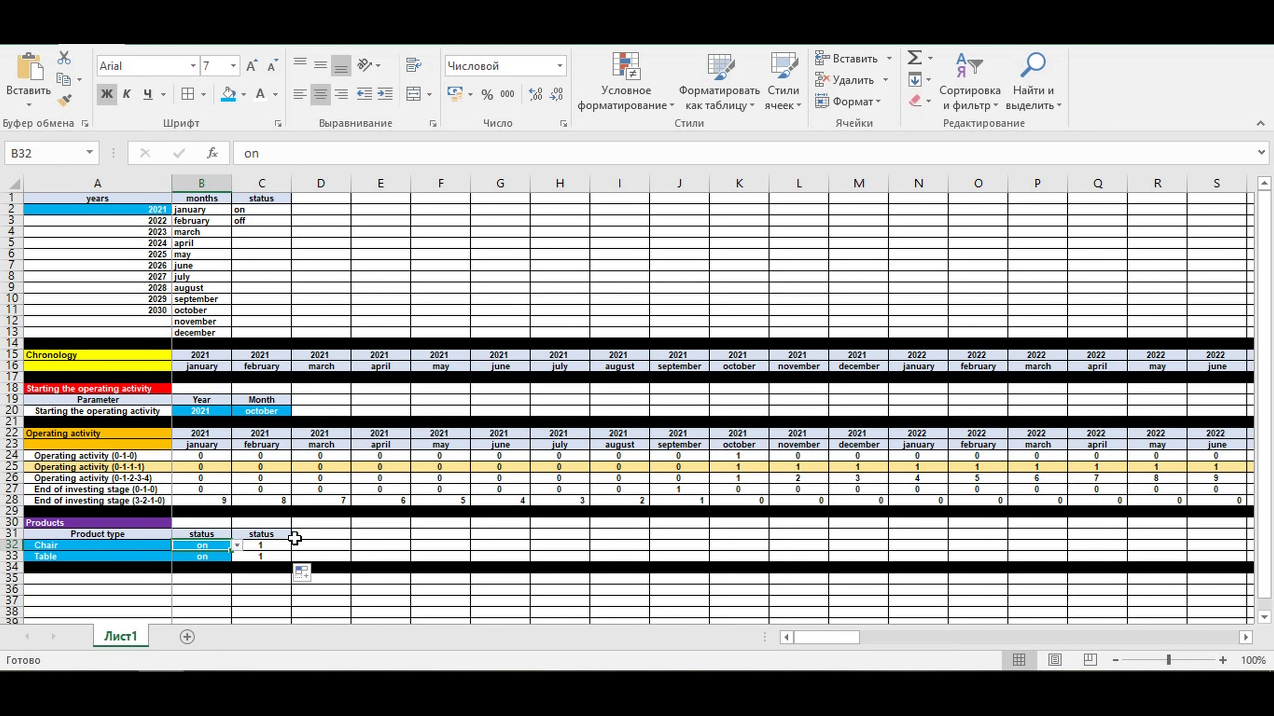
pyautogui.click(237, 545)
pyautogui.click(196, 566)
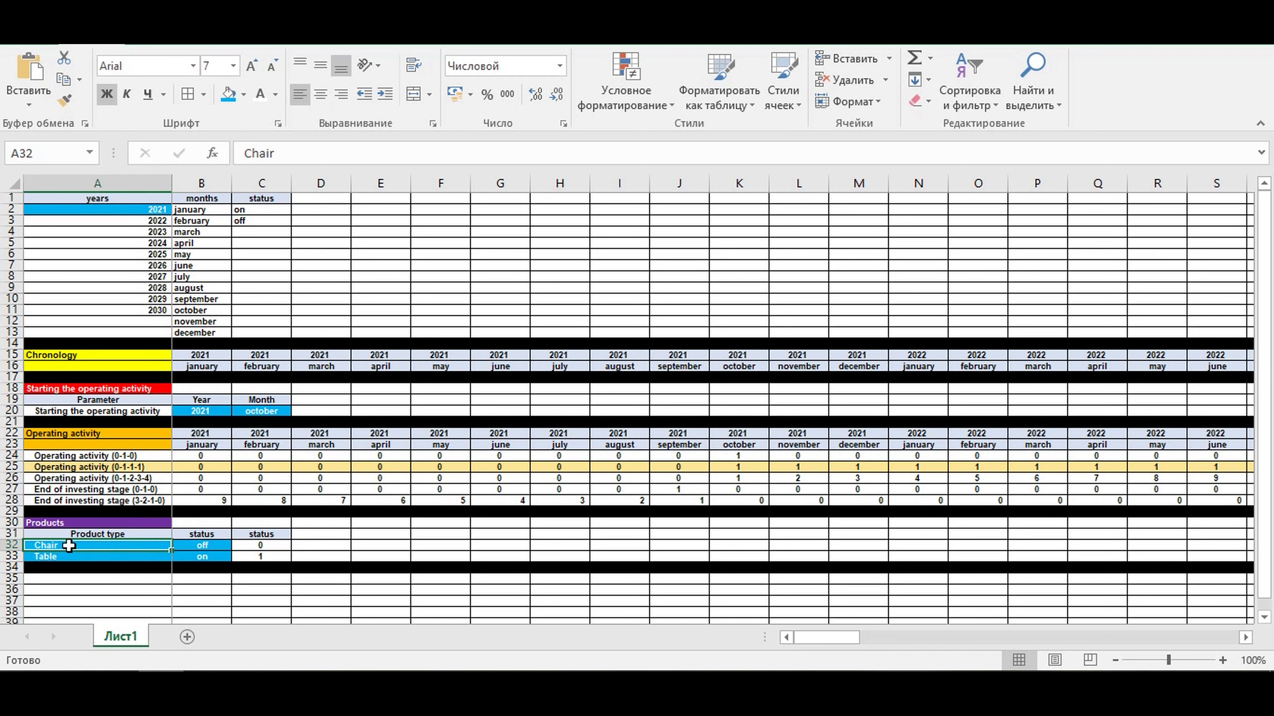
pyautogui.click(45, 555)
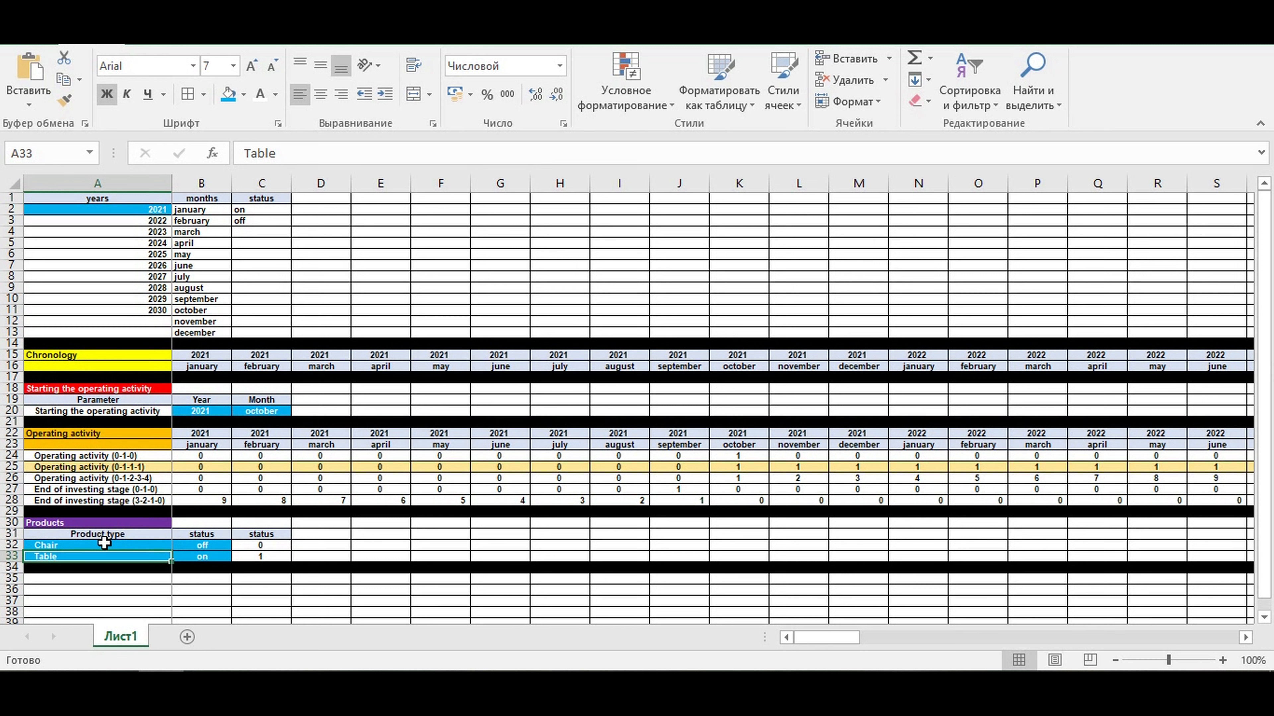
pyautogui.click(63, 546)
pyautogui.click(56, 557)
pyautogui.click(51, 541)
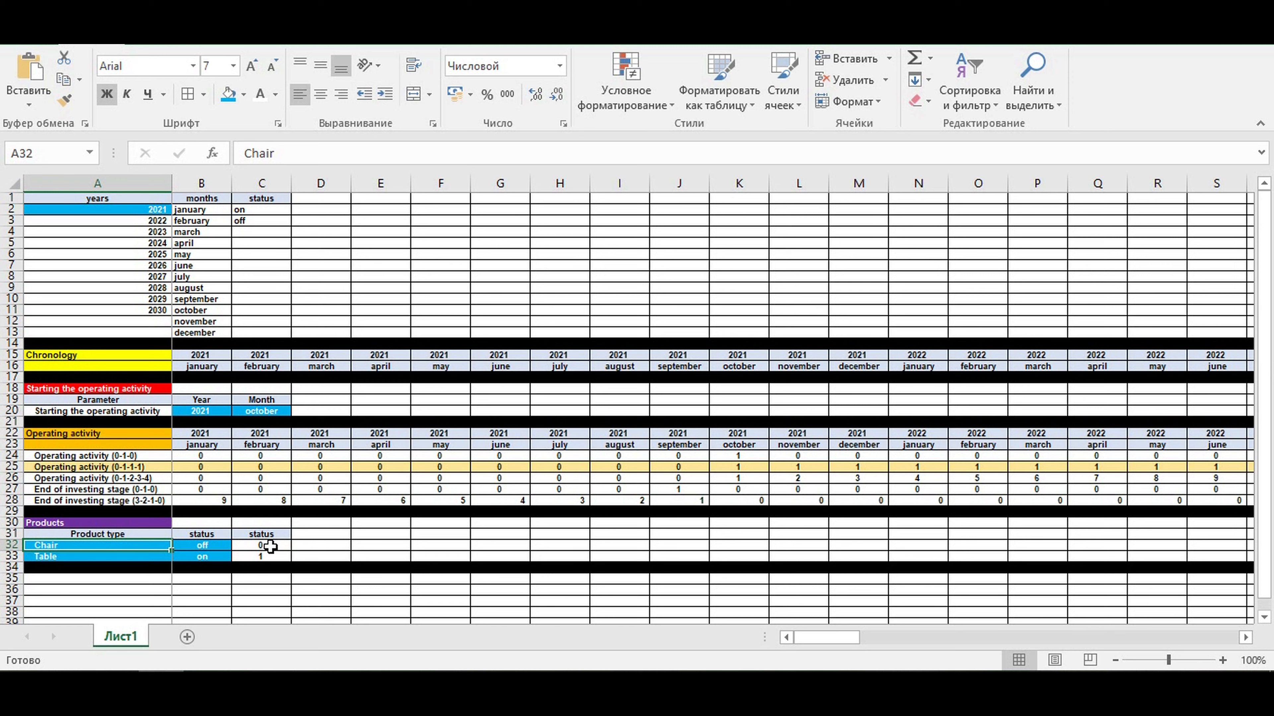
pyautogui.click(214, 546)
pyautogui.click(235, 546)
pyautogui.click(220, 554)
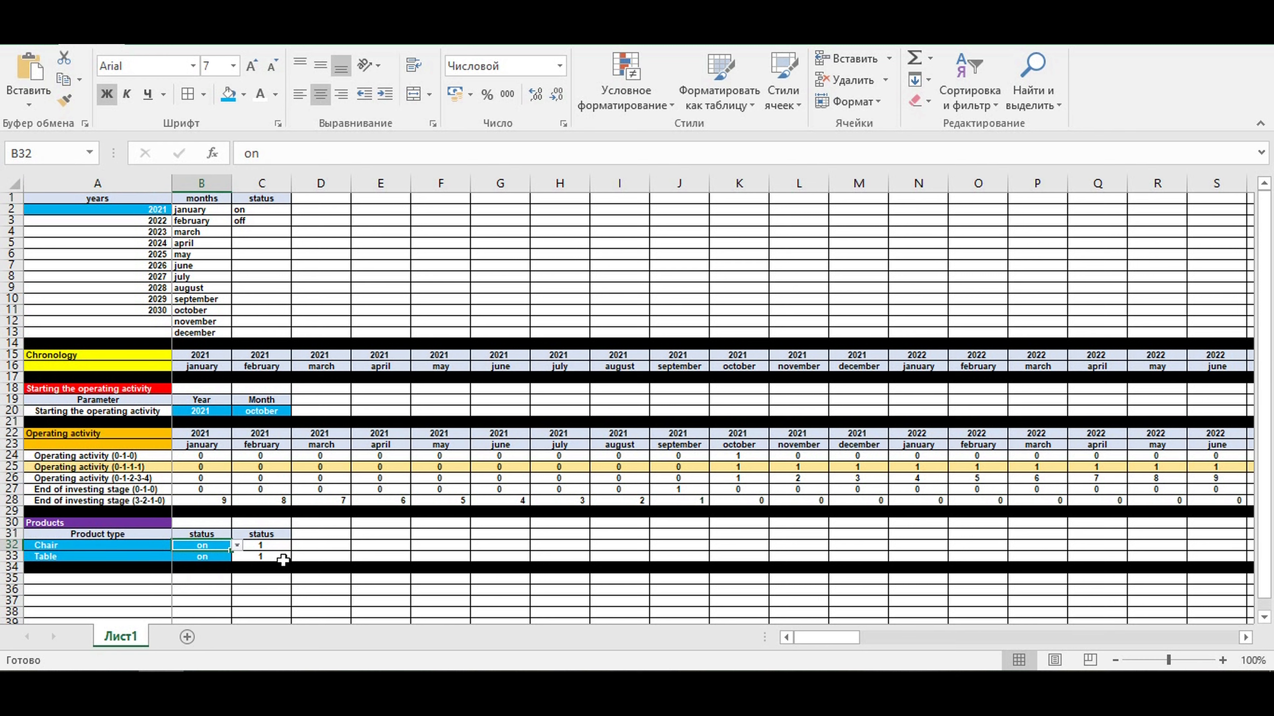
# - Switch the Chair status in B32 to off once more and restore it to on
pyautogui.click(268, 545)
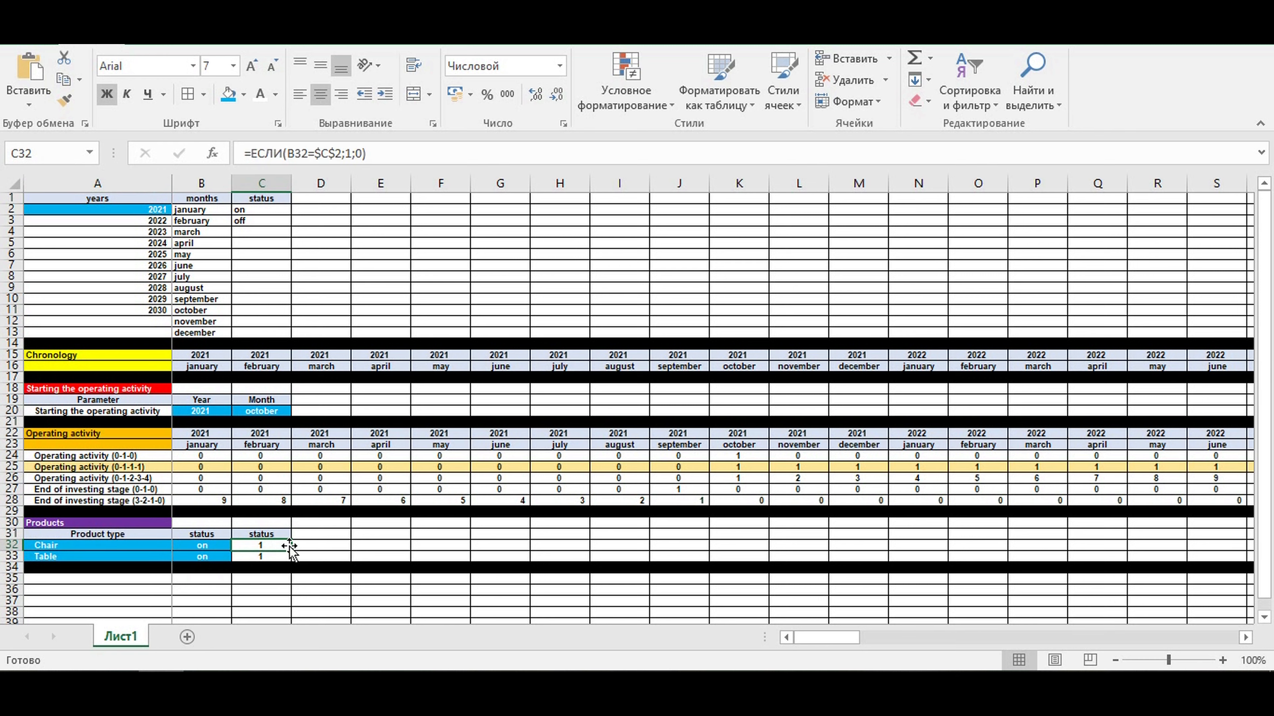
pyautogui.click(106, 545)
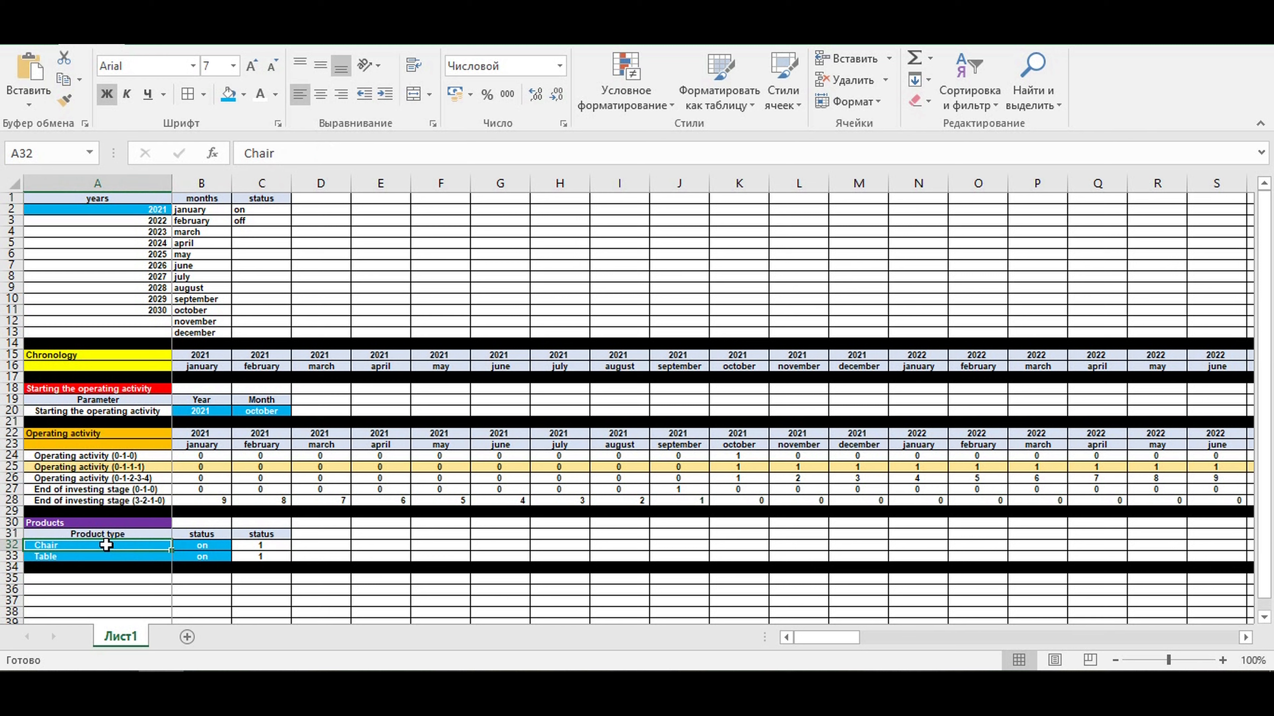
pyautogui.click(220, 547)
pyautogui.click(237, 545)
pyautogui.click(211, 570)
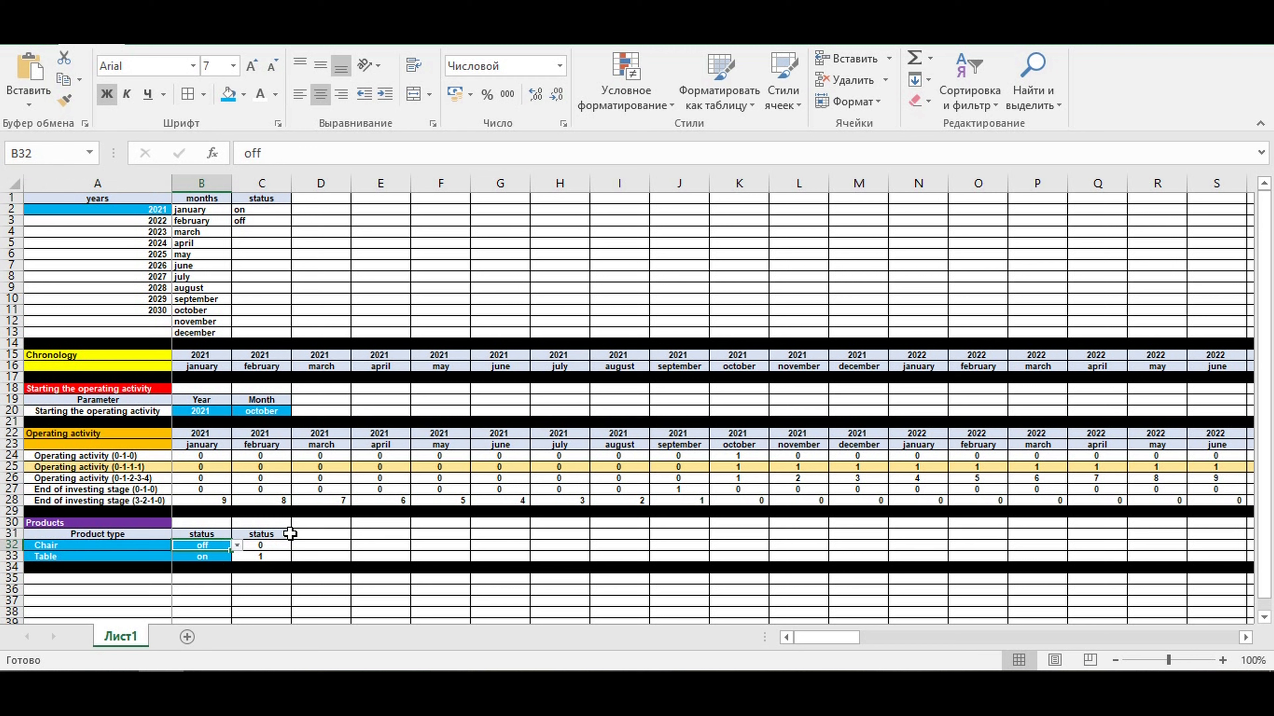
pyautogui.click(68, 546)
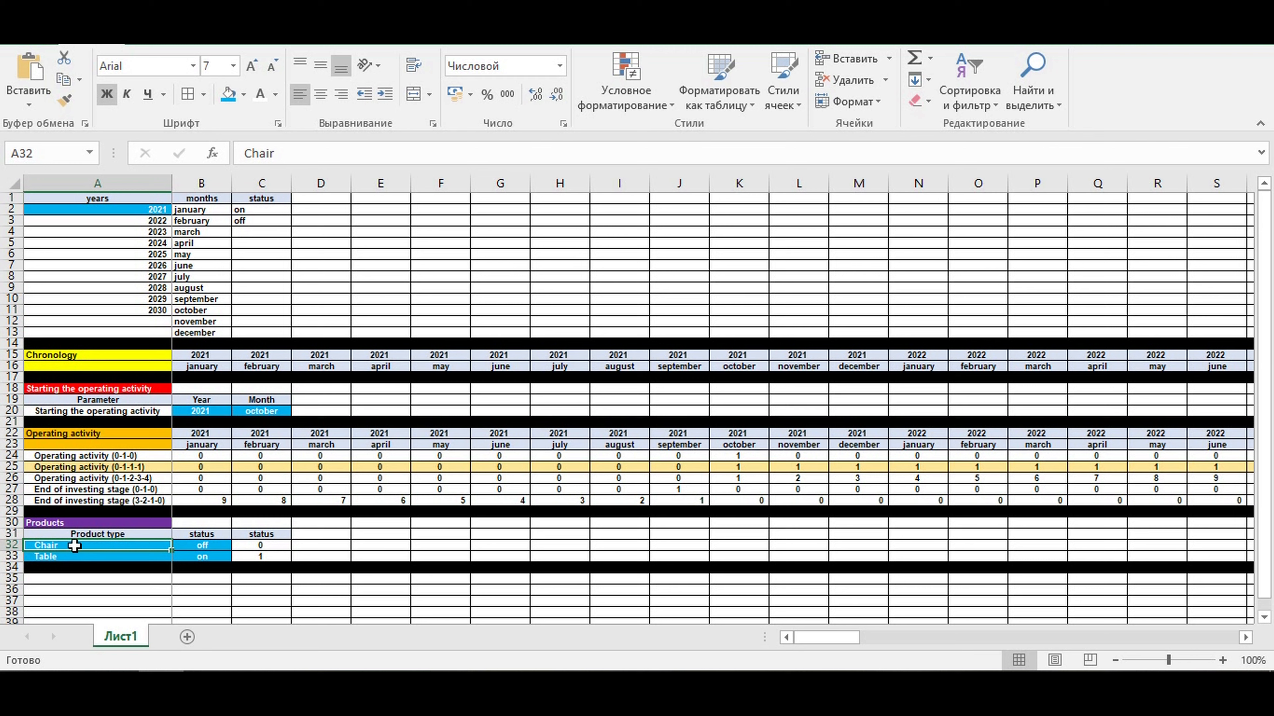
pyautogui.click(203, 545)
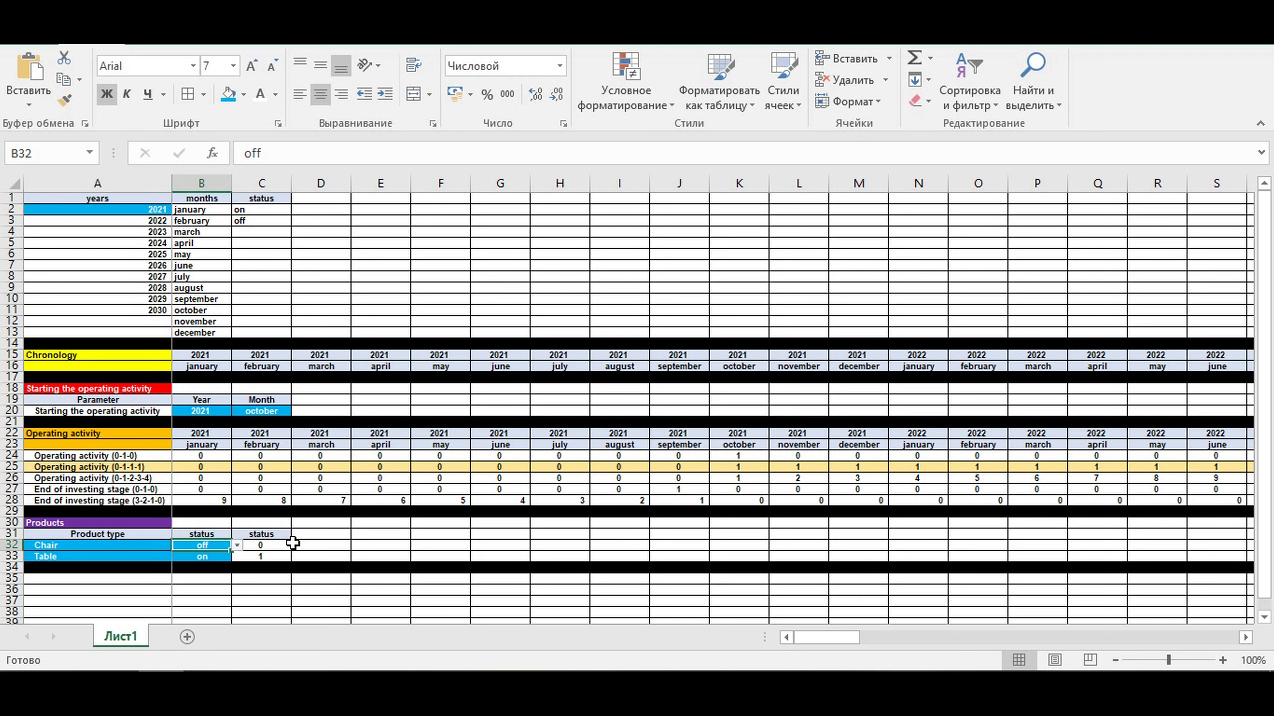
pyautogui.click(236, 545)
pyautogui.click(222, 557)
pyautogui.click(399, 548)
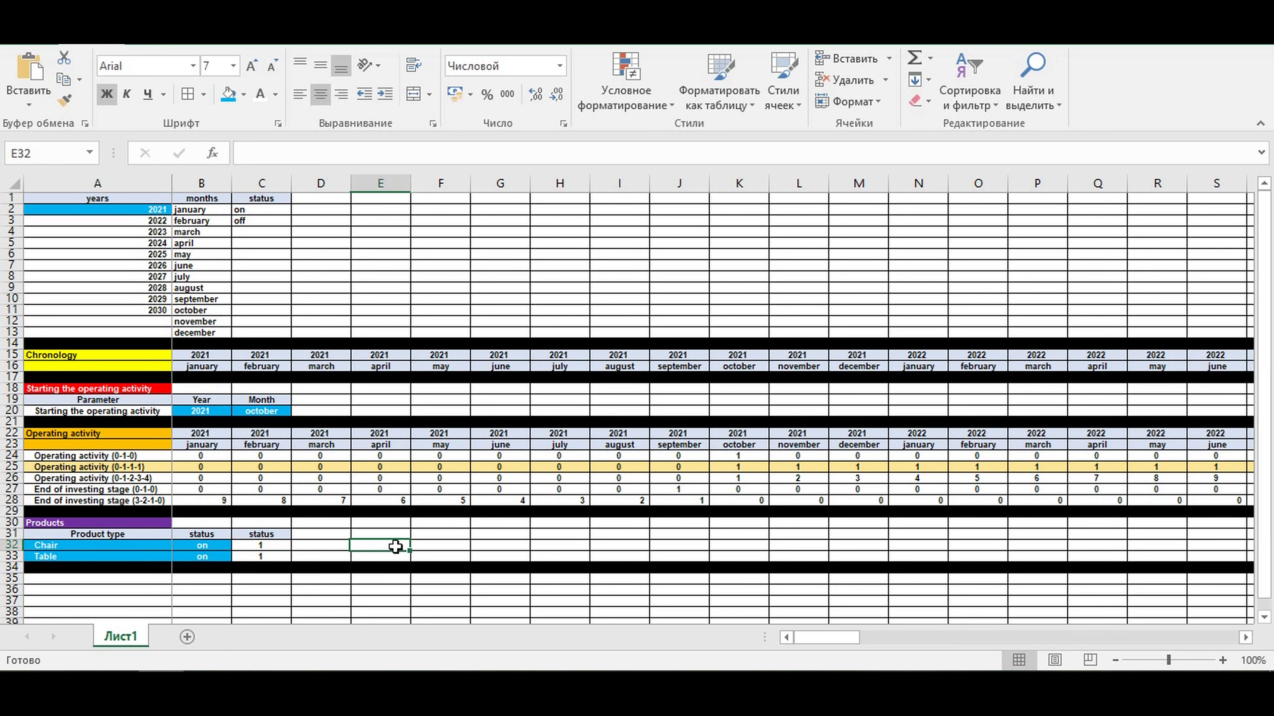
pyautogui.moveTo(264, 546); pyautogui.dragTo(261, 557)
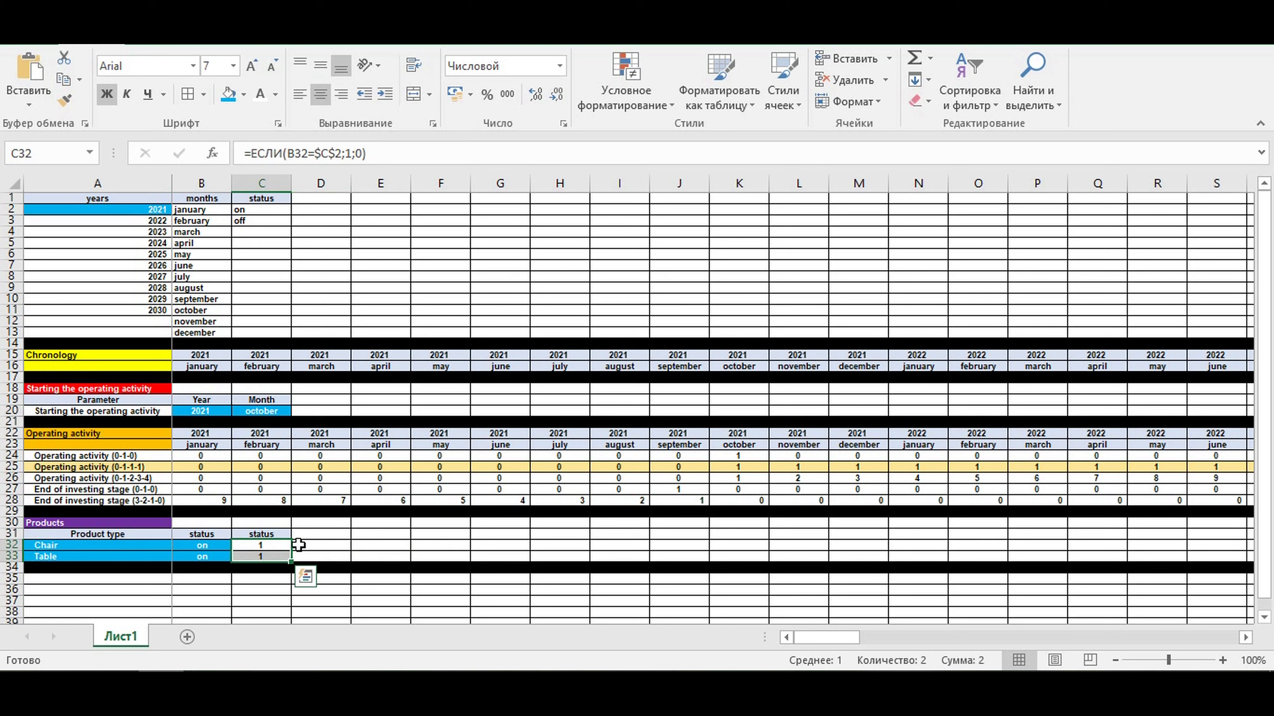
pyautogui.click(383, 545)
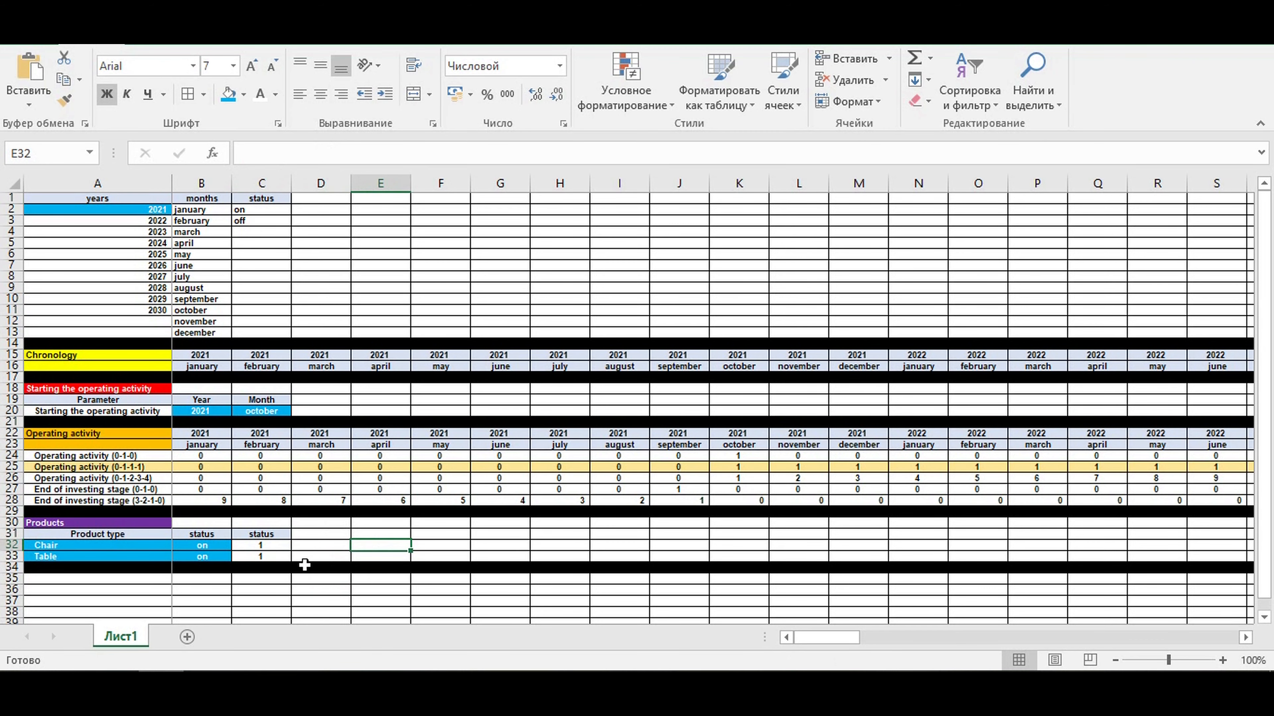
pyautogui.click(264, 546)
# - Enter the section heading Sales plan in A35, below the products block
pyautogui.scroll(-3, 400, 507)
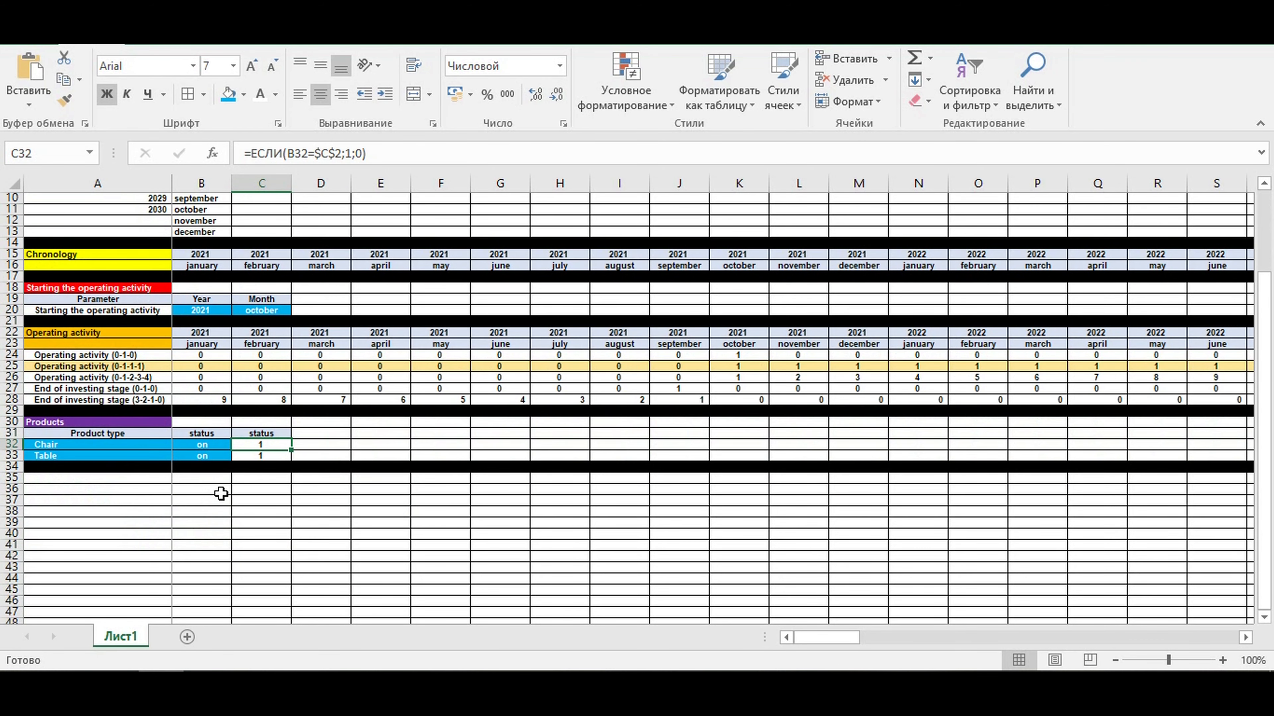
pyautogui.click(88, 476)
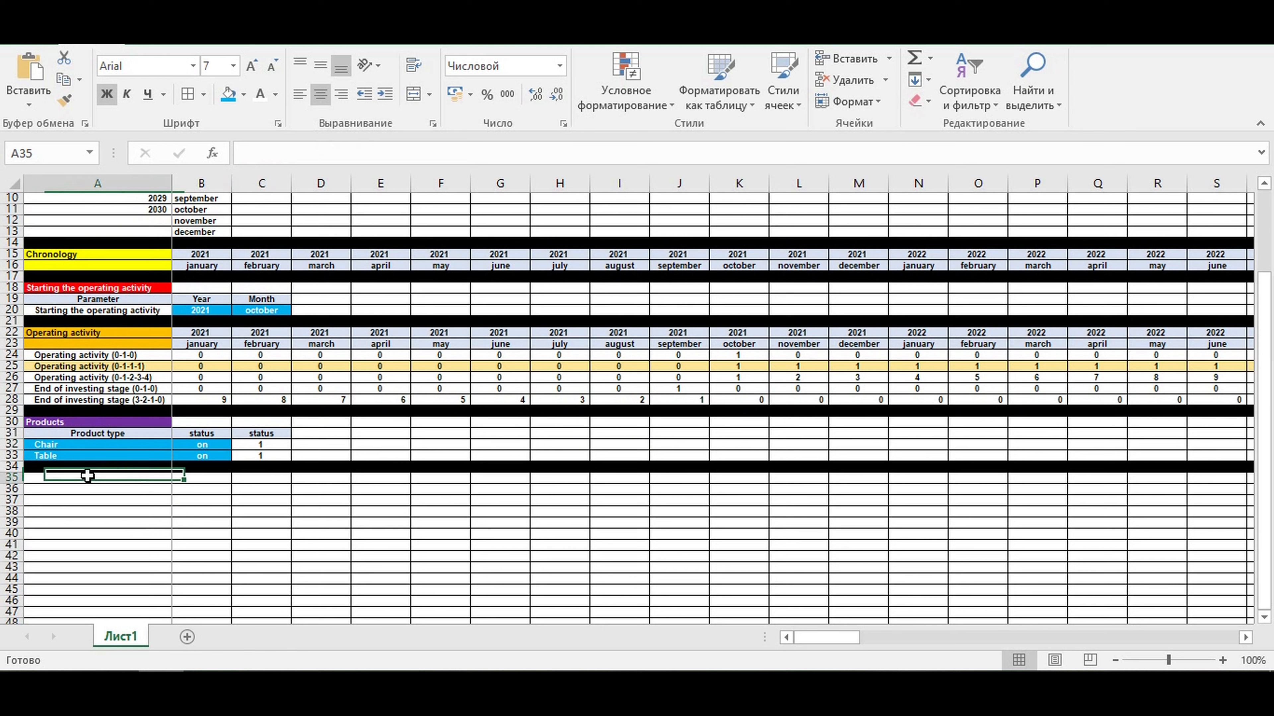
pyautogui.write('Sales plan')
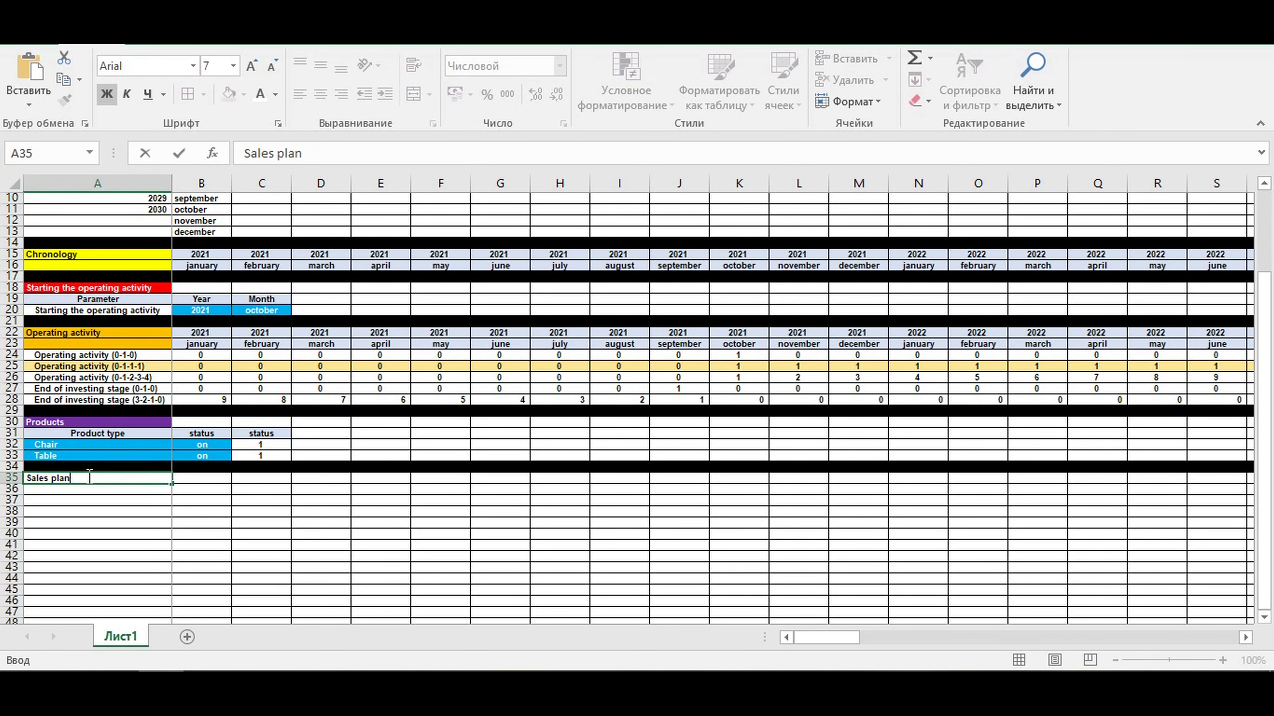
pyautogui.press('Tab')
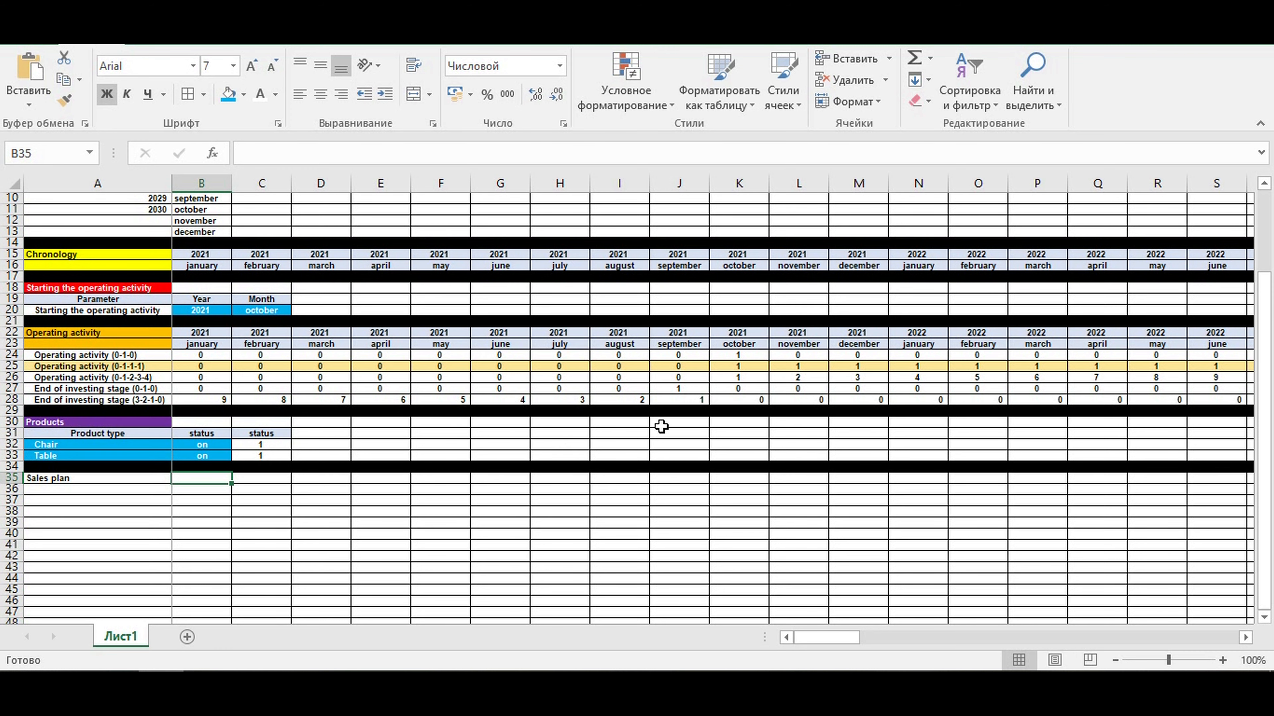
pyautogui.moveTo(737, 377); pyautogui.dragTo(1208, 373)
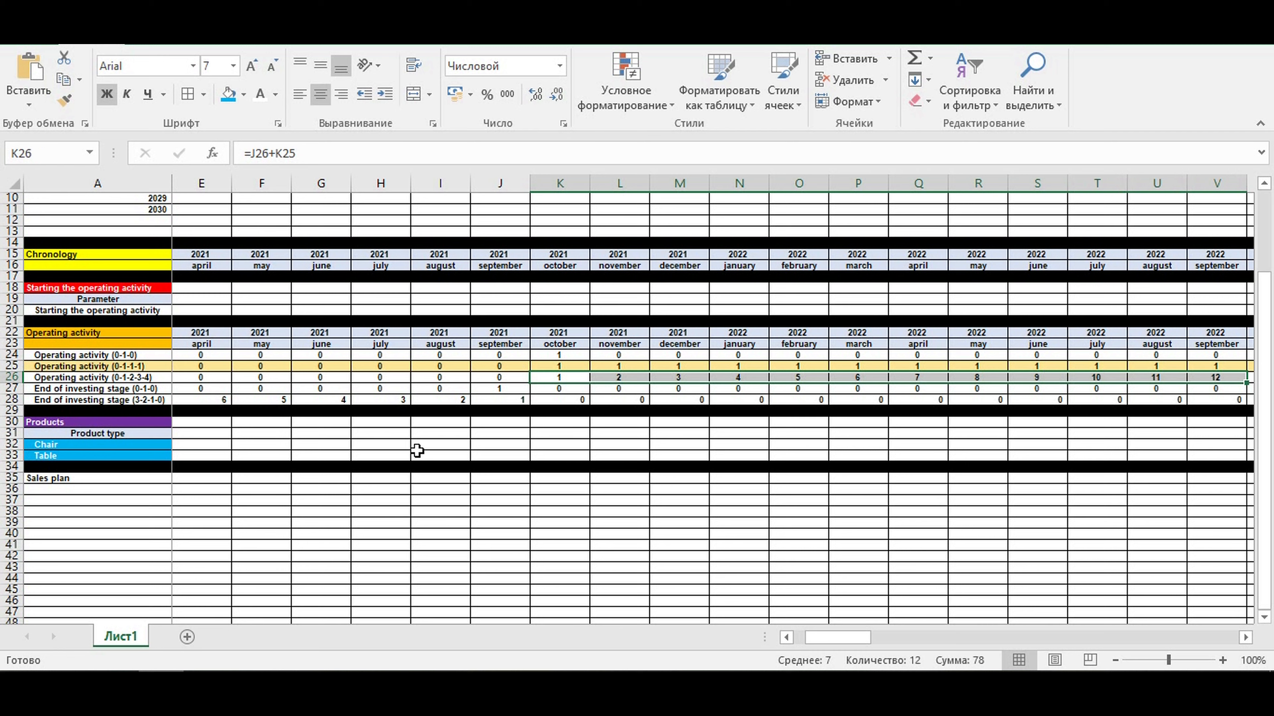
pyautogui.click(555, 378)
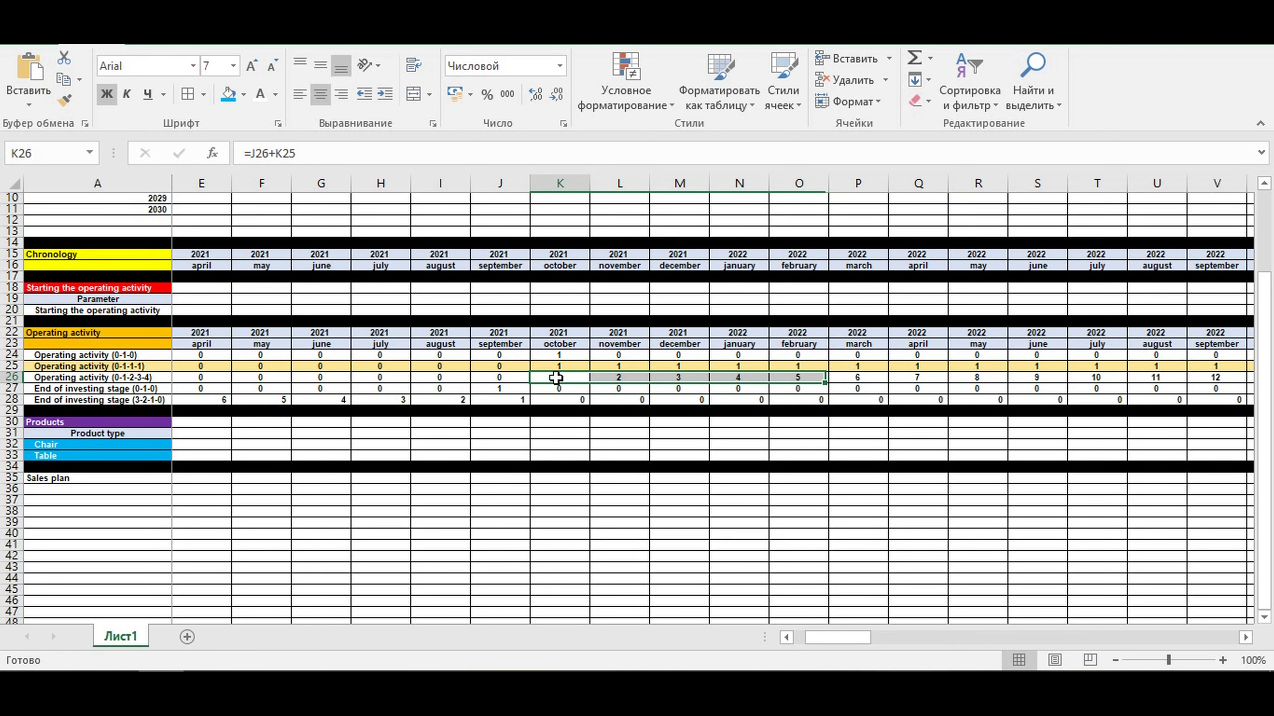
pyautogui.click(1223, 380)
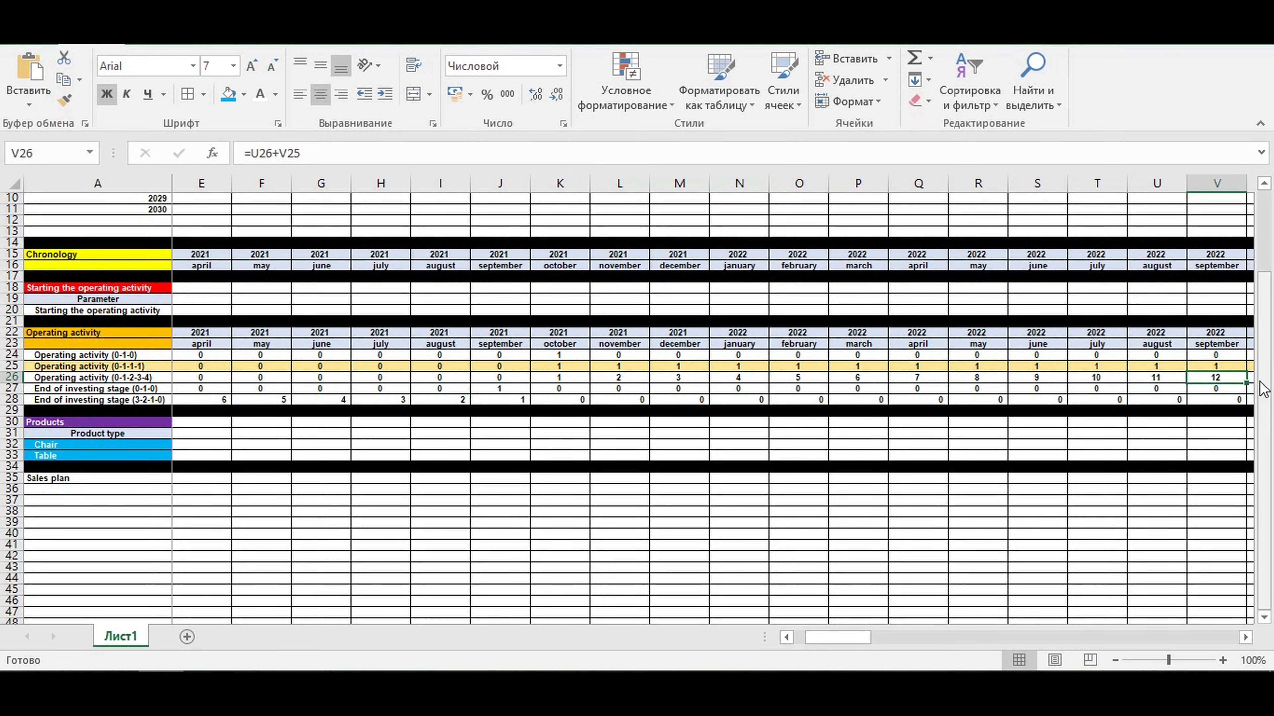
pyautogui.press('Right')
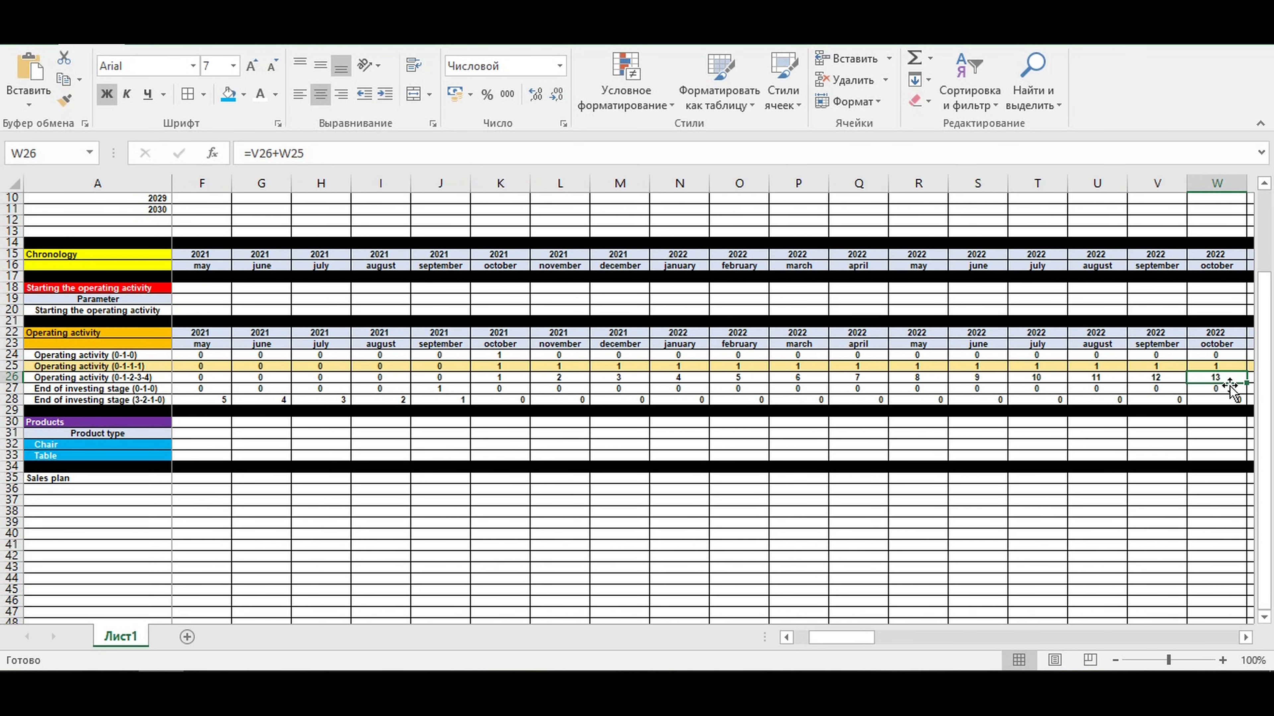
pyautogui.moveTo(871, 638); pyautogui.dragTo(798, 624)
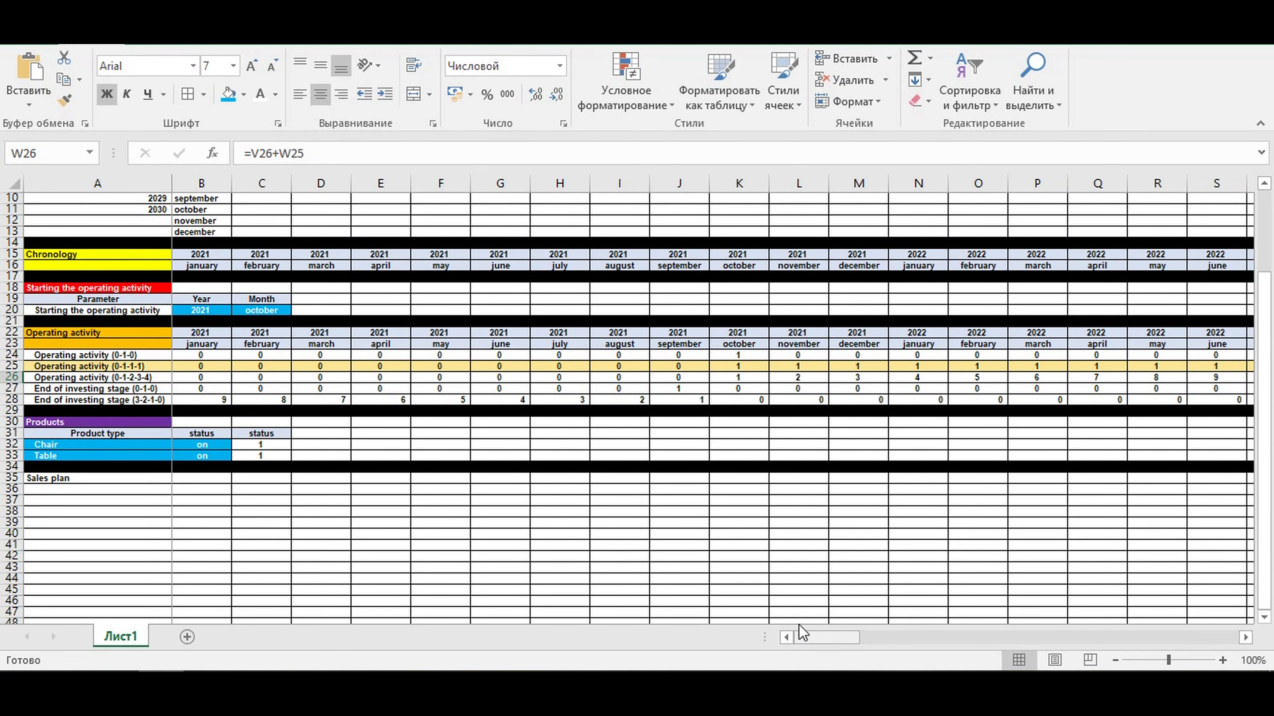
# - Format the Sales plan heading in A35 with a dark blue fill and white text
pyautogui.click(93, 480)
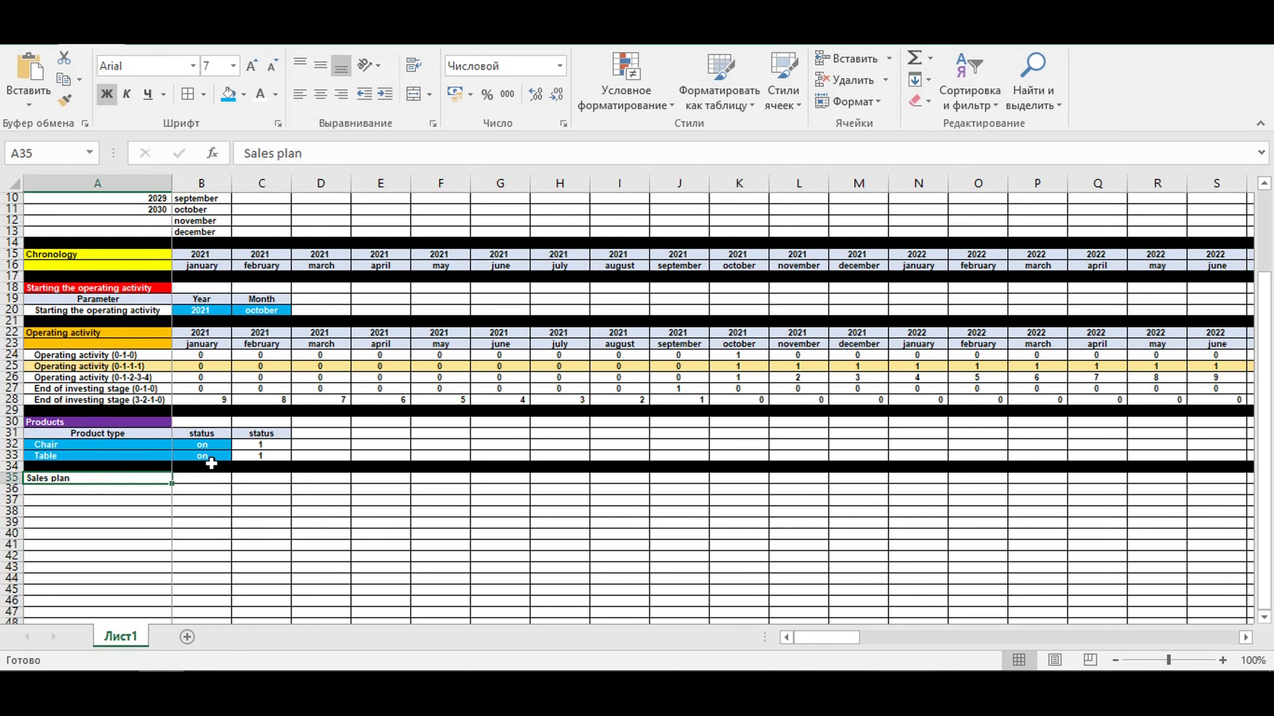
pyautogui.click(243, 94)
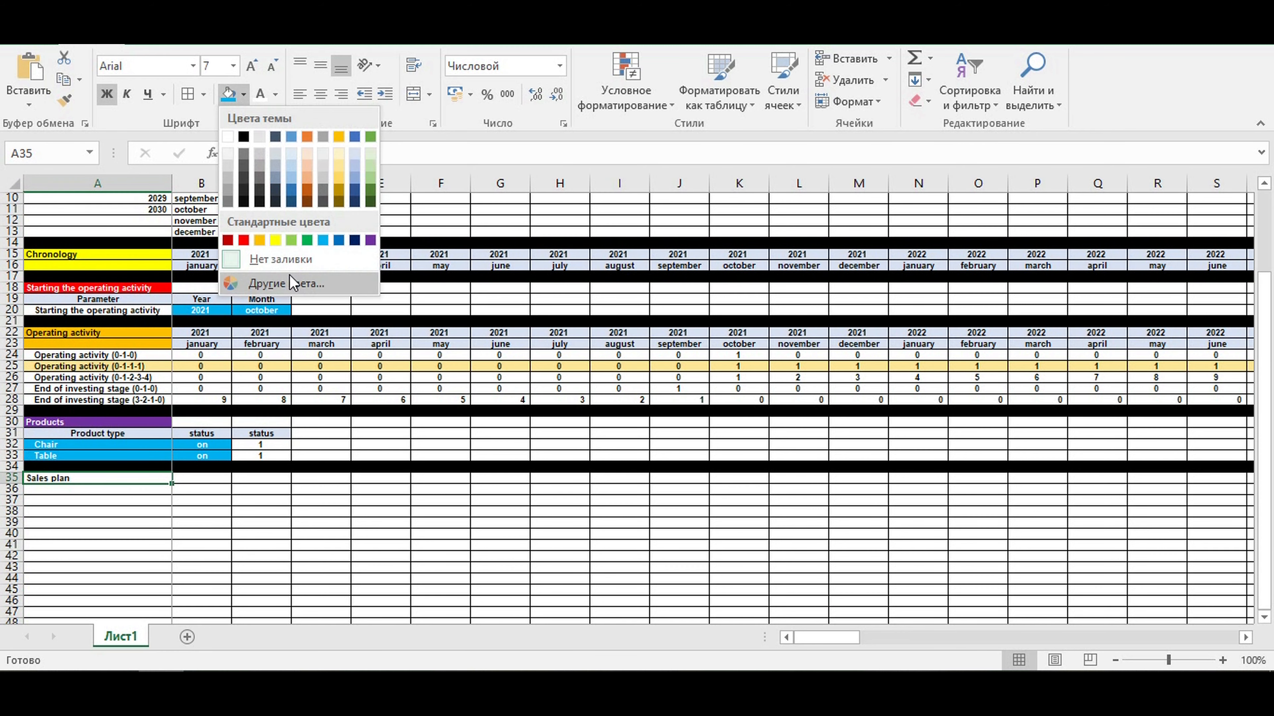
pyautogui.click(355, 241)
pyautogui.click(261, 94)
# - Enter the column header Product in A36, center it and give it a light blue fill
pyautogui.click(137, 488)
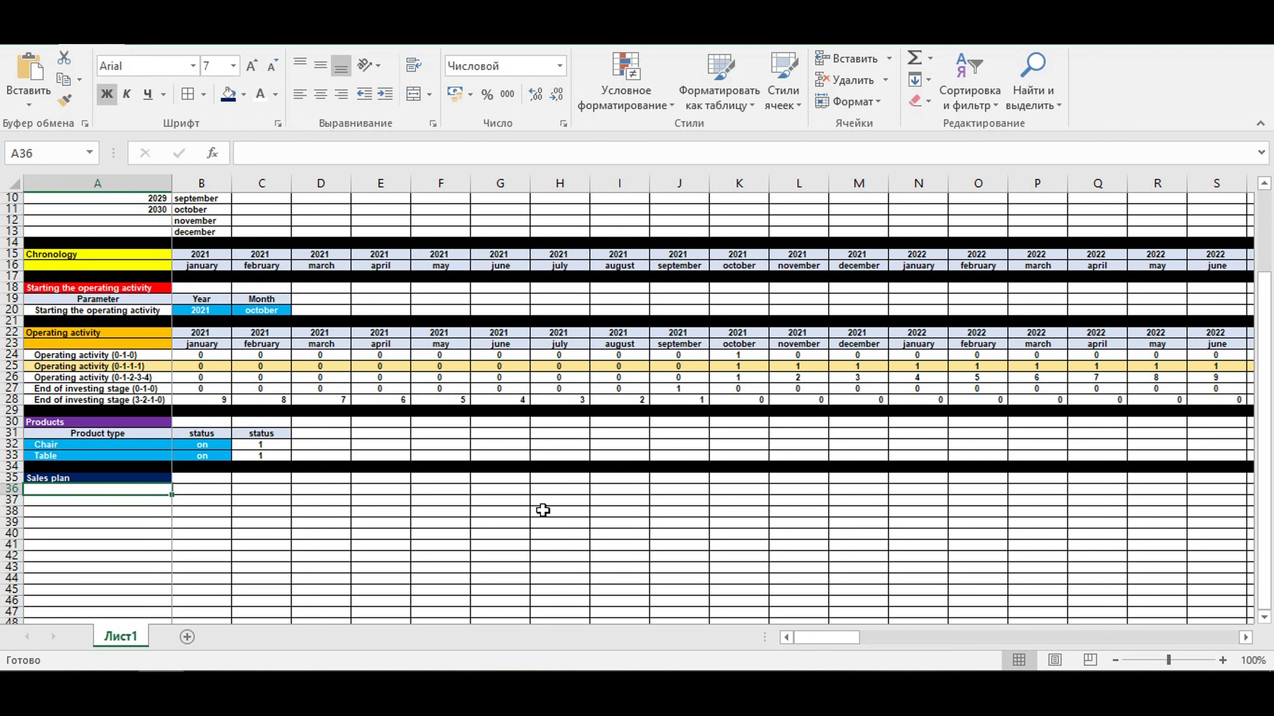
pyautogui.write('P')
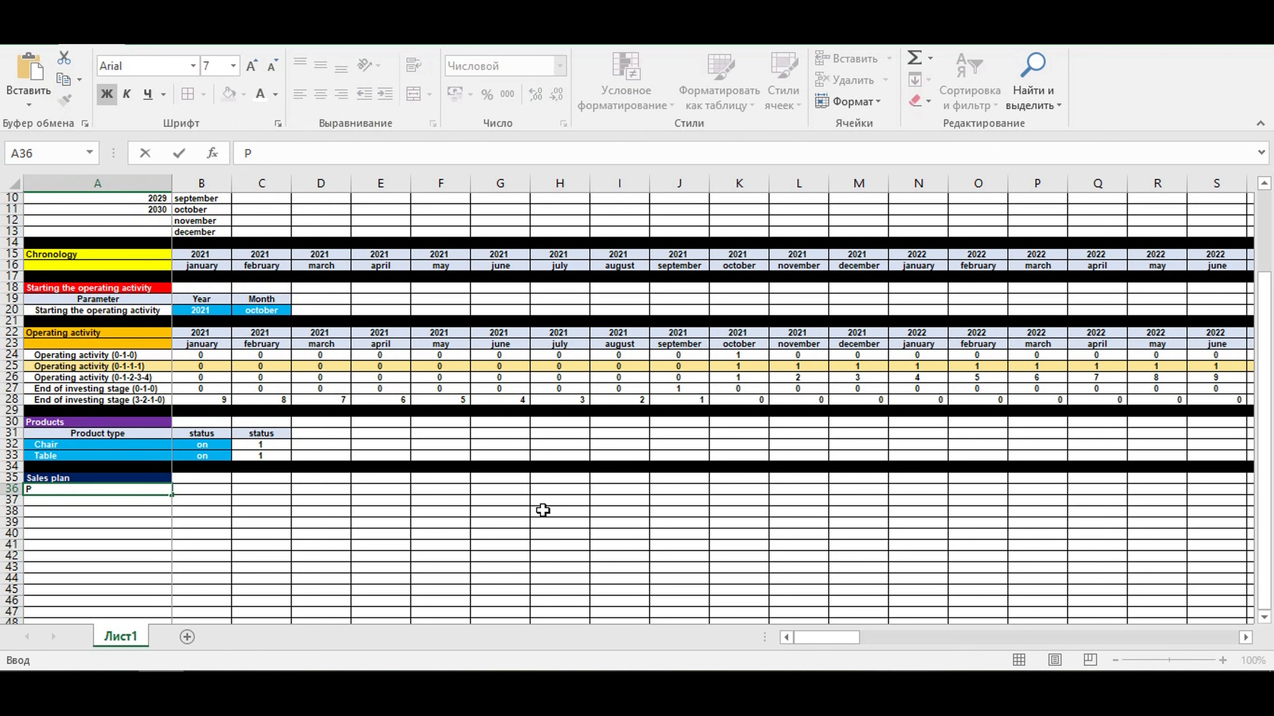
pyautogui.write('roduct')
pyautogui.hotkey('ctrl', 'Return')
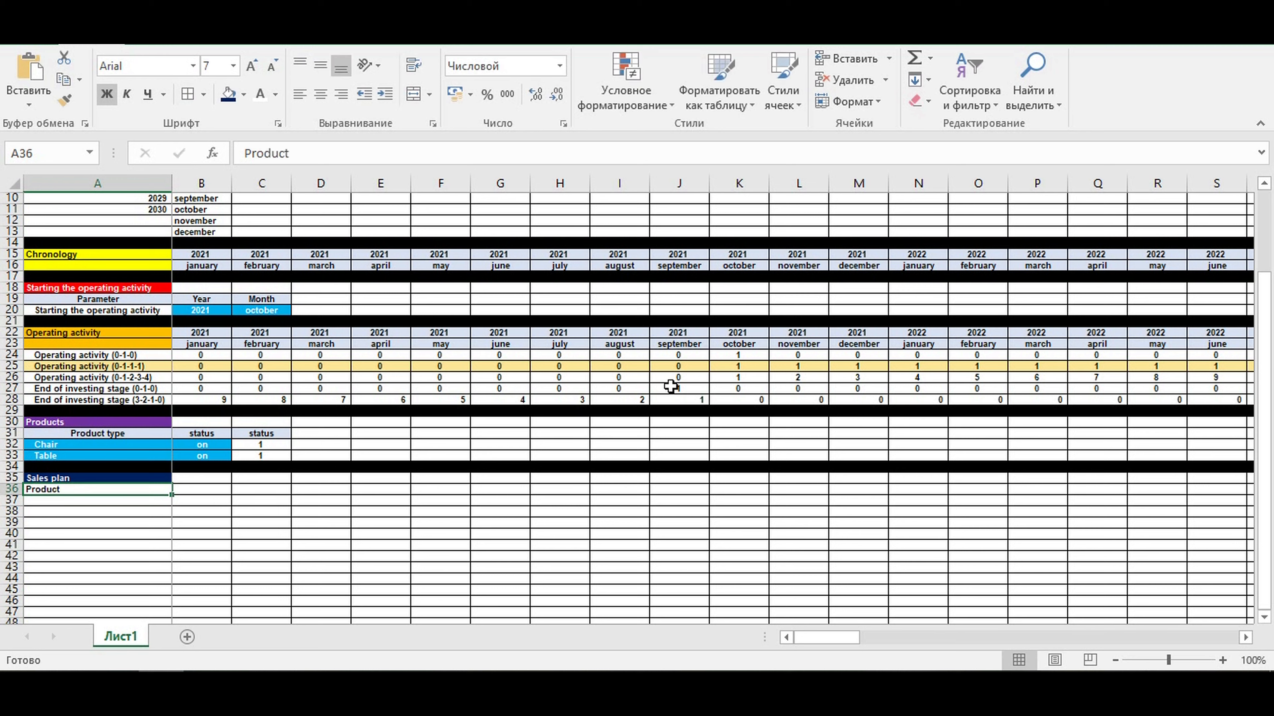
pyautogui.click(321, 94)
pyautogui.click(243, 94)
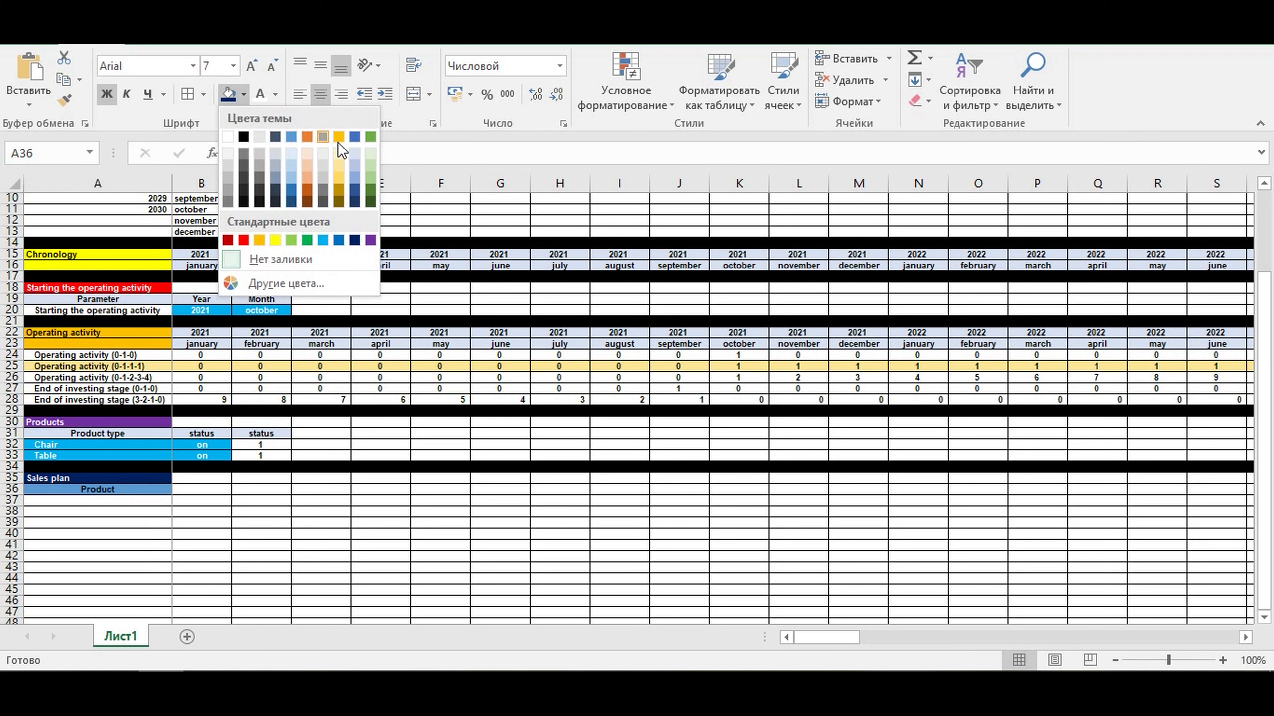
pyautogui.click(354, 152)
pyautogui.click(133, 509)
pyautogui.click(128, 491)
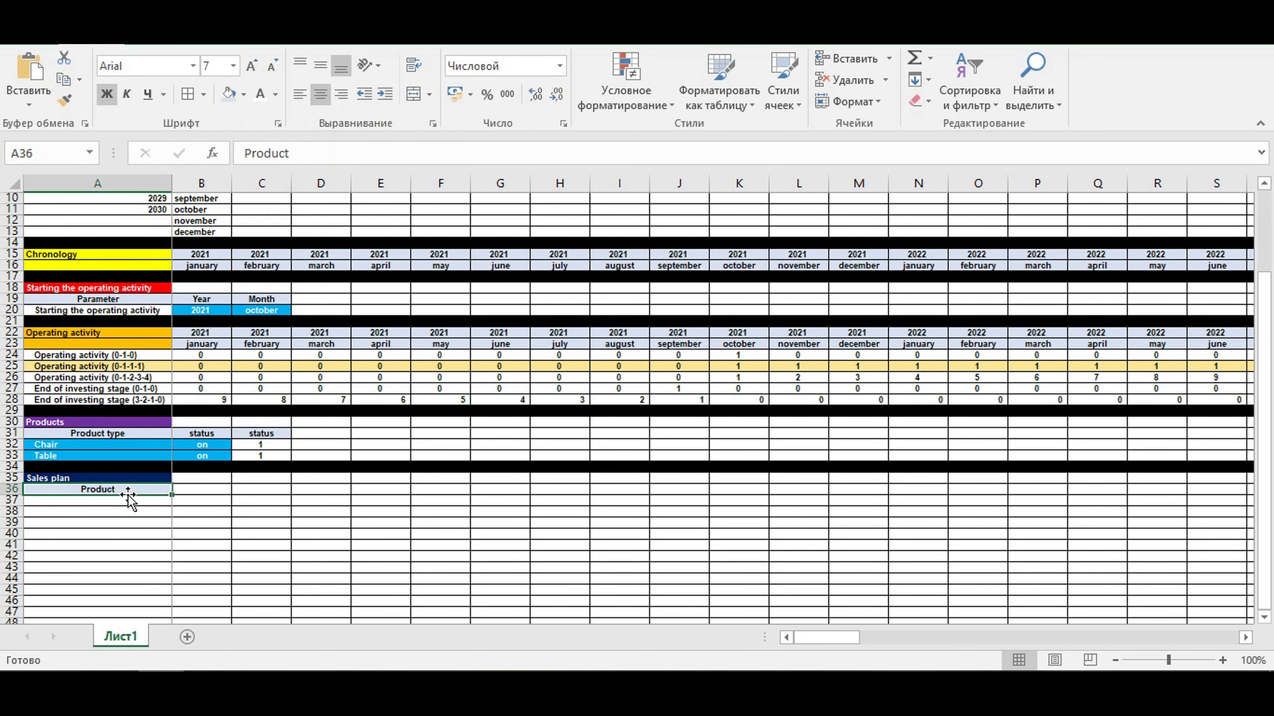
# - Link A37 to the product name with =A32, copy it down to A38 and indent both cells
pyautogui.click(140, 500)
pyautogui.write('=')
pyautogui.click(51, 447)
pyautogui.press('Return')
pyautogui.click(75, 500)
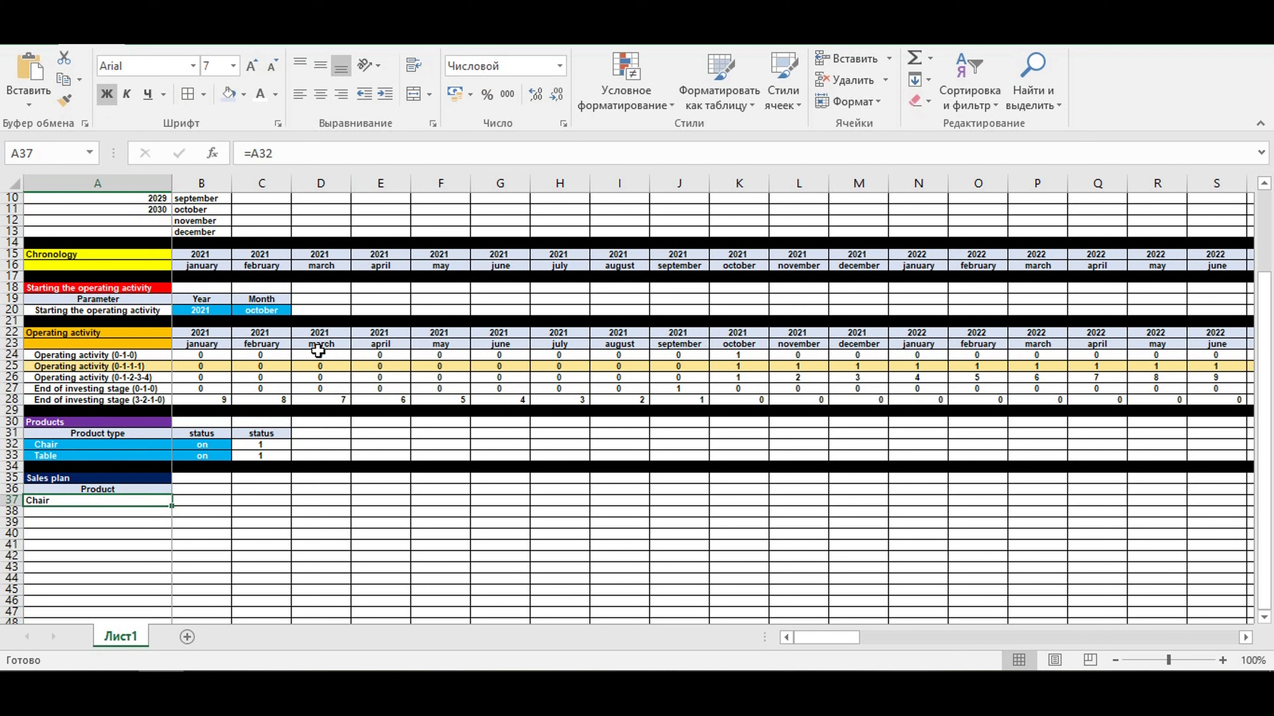
pyautogui.moveTo(173, 507); pyautogui.dragTo(173, 517)
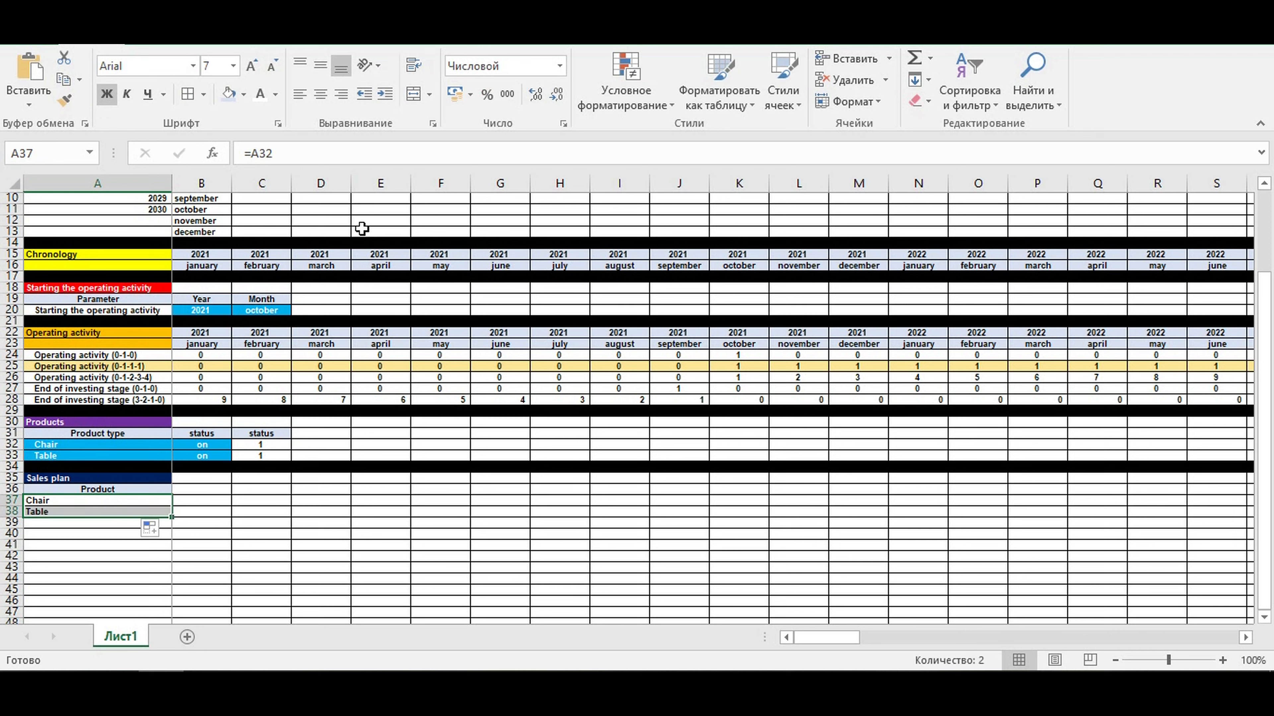
pyautogui.click(384, 94)
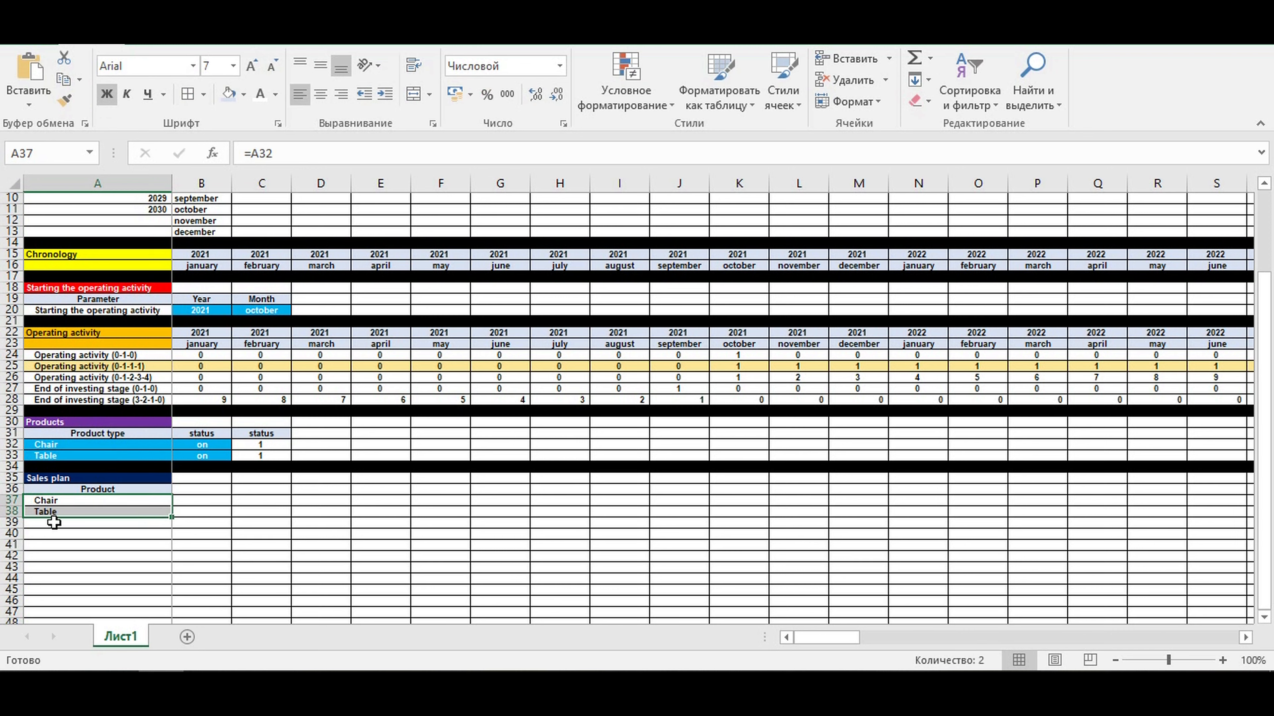
pyautogui.click(127, 565)
# - Link B35 to the start year with =B20 and B36 to the start month with =C20, and center both
pyautogui.click(198, 479)
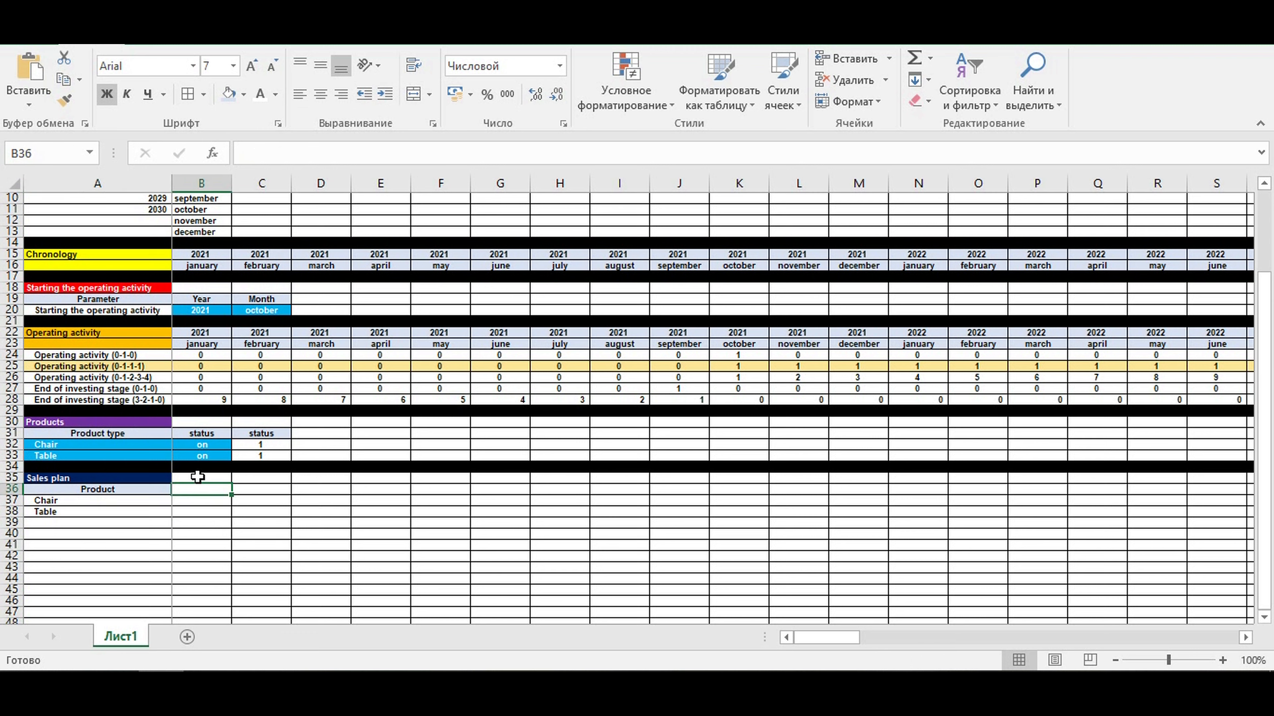
pyautogui.write('=')
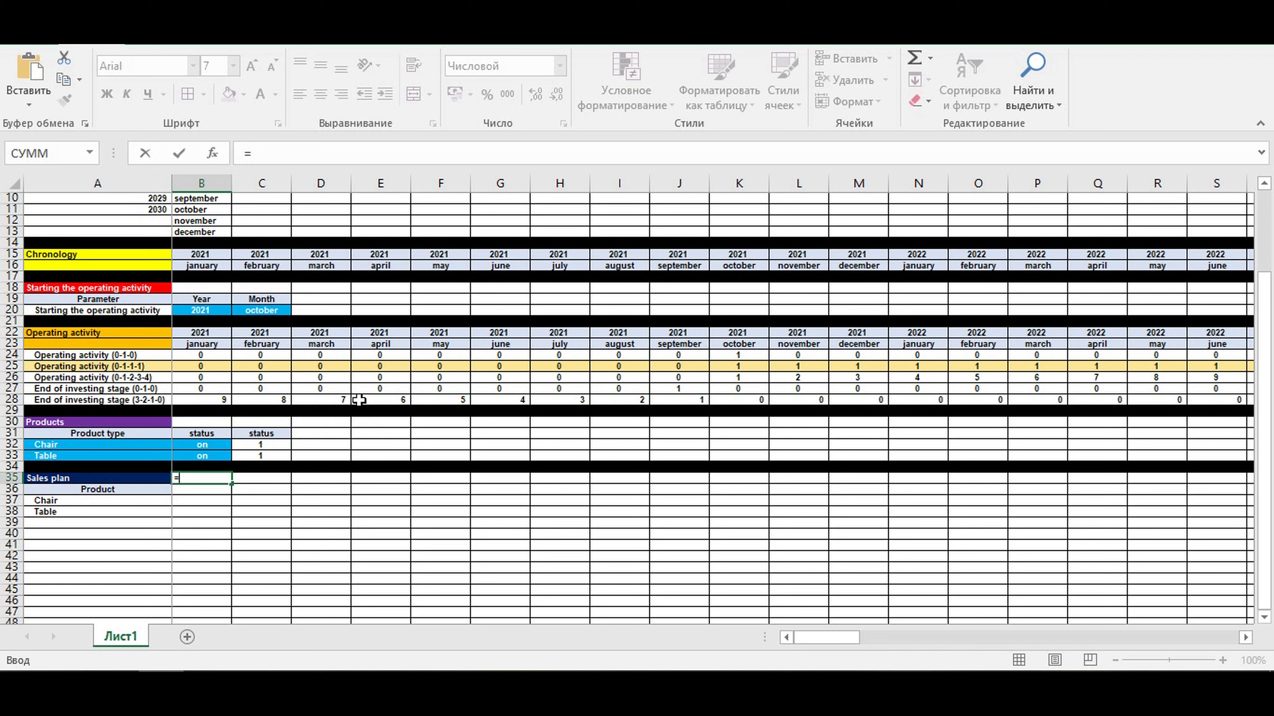
pyautogui.click(201, 311)
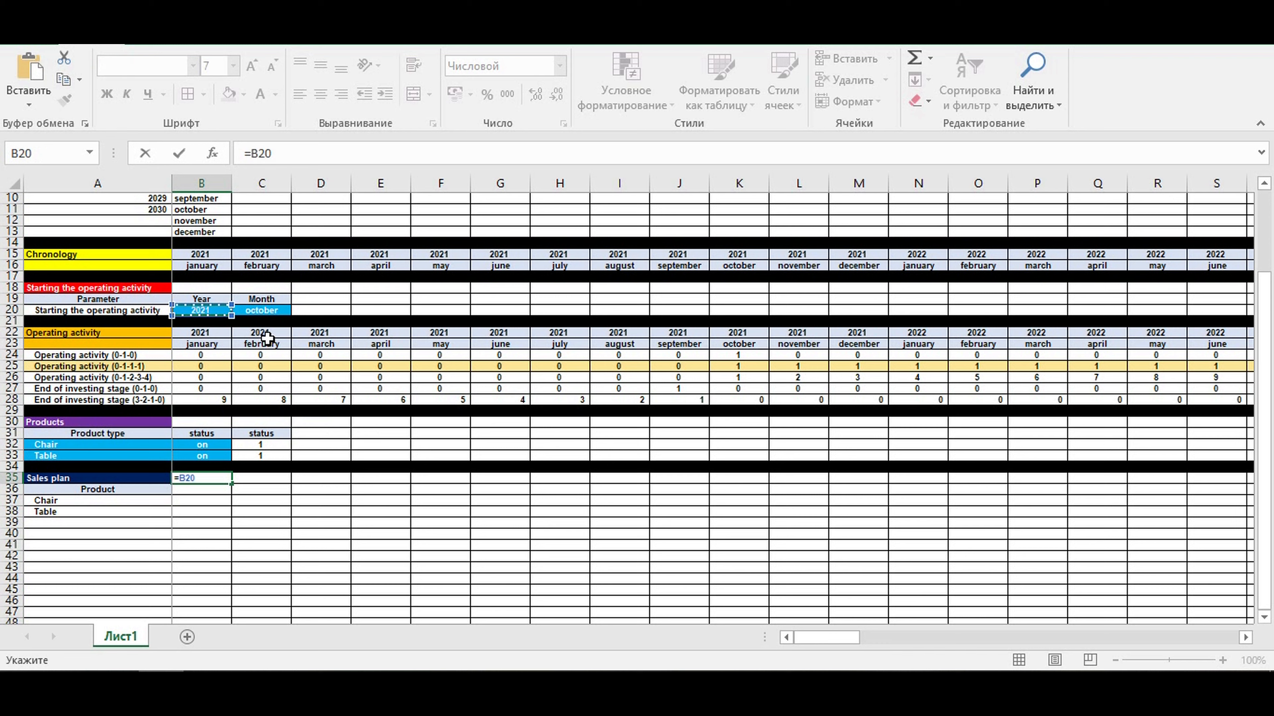
pyautogui.press('Return')
pyautogui.write('=')
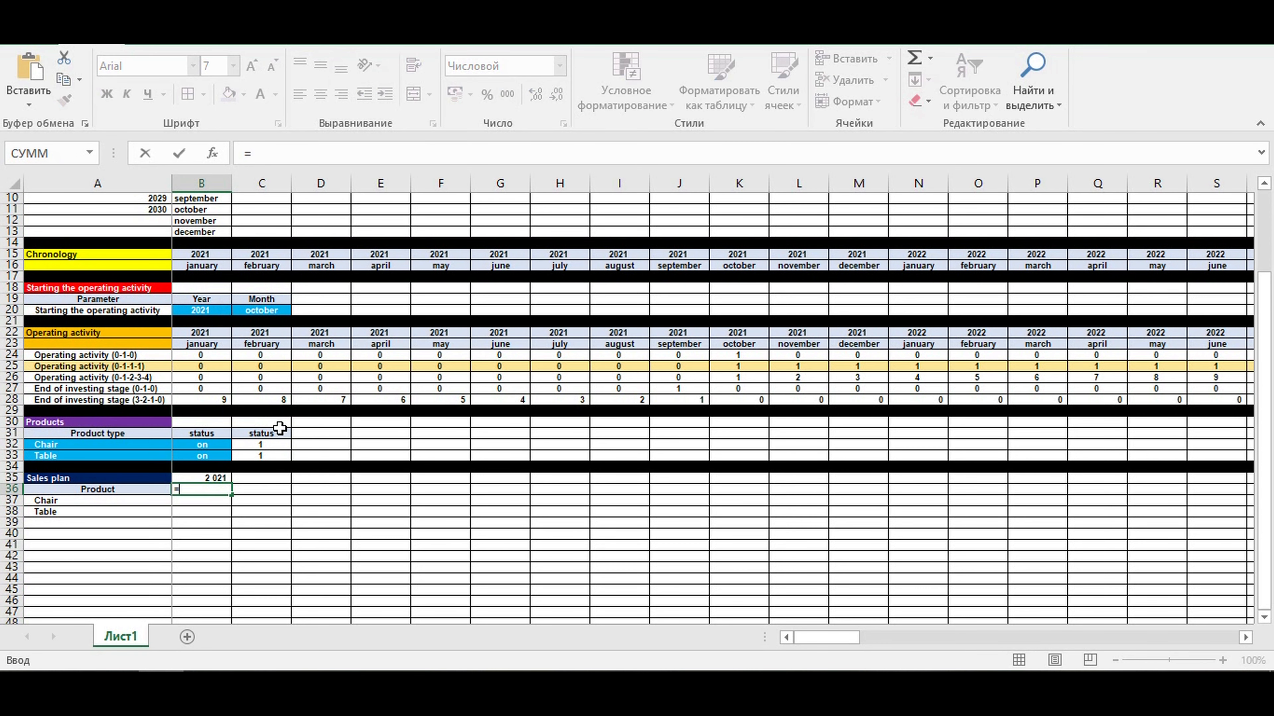
pyautogui.click(254, 310)
pyautogui.press('Return')
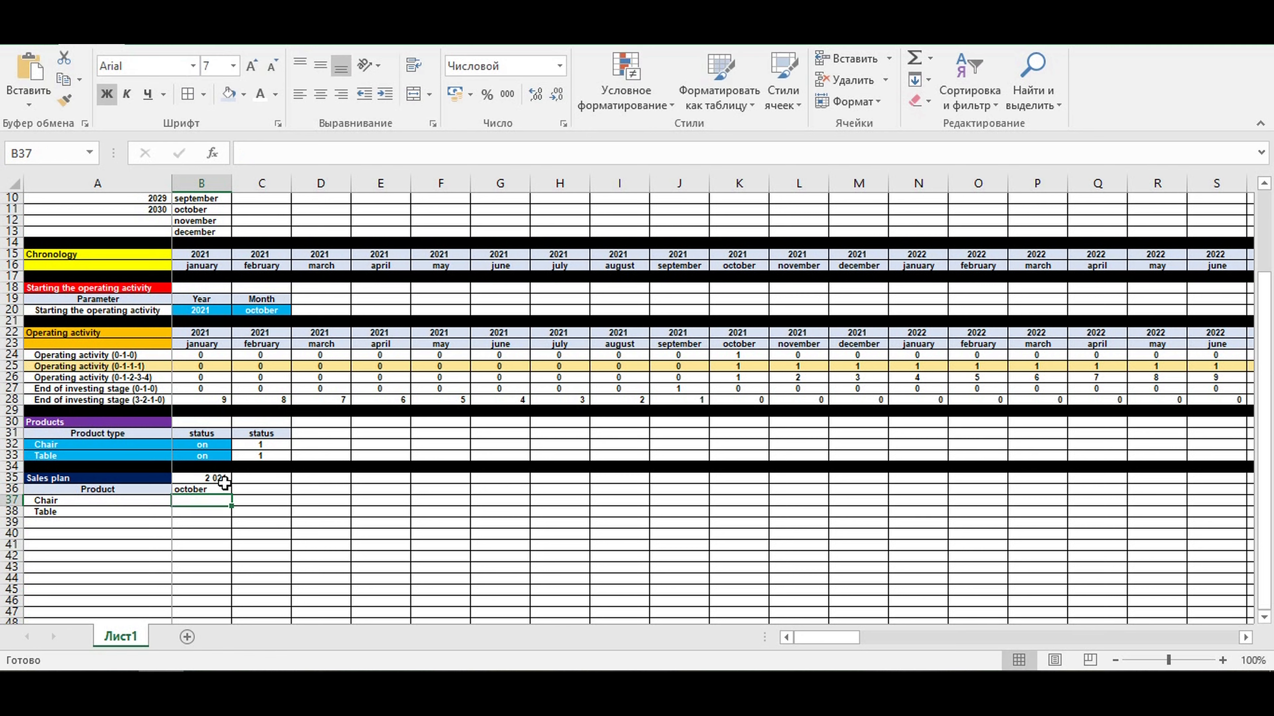
pyautogui.moveTo(216, 479); pyautogui.dragTo(215, 490)
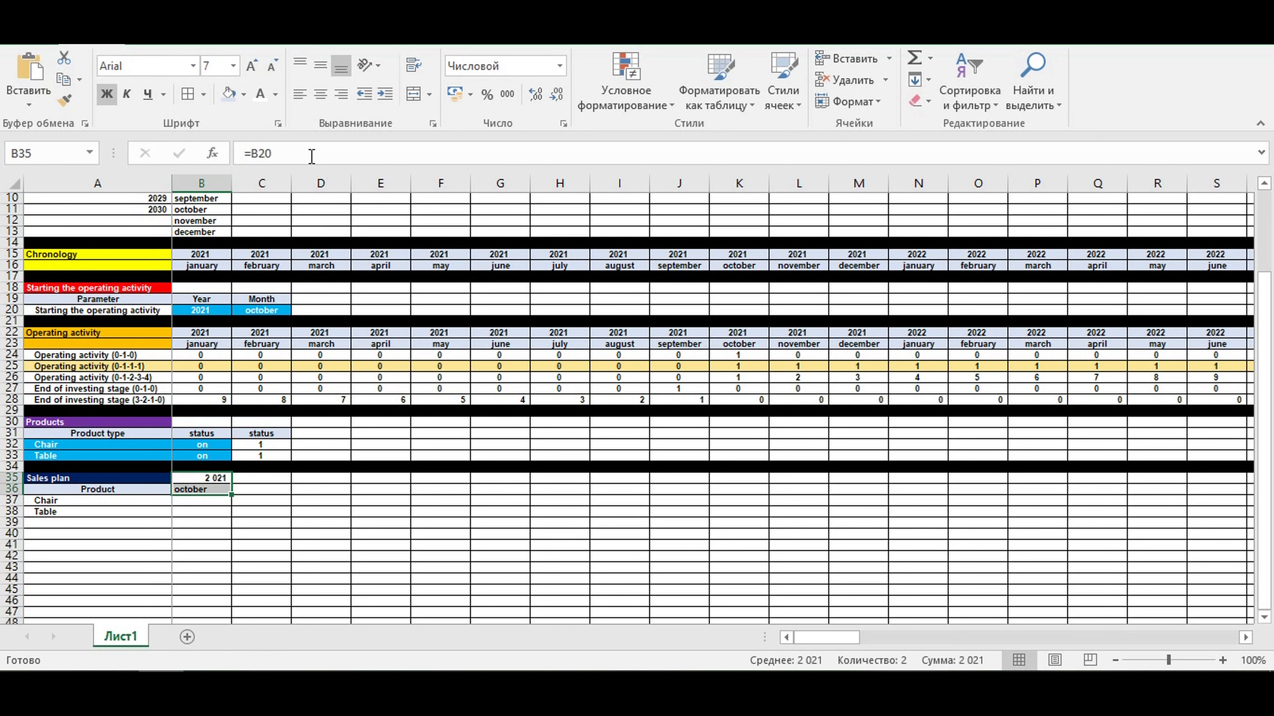
pyautogui.click(321, 94)
pyautogui.click(337, 522)
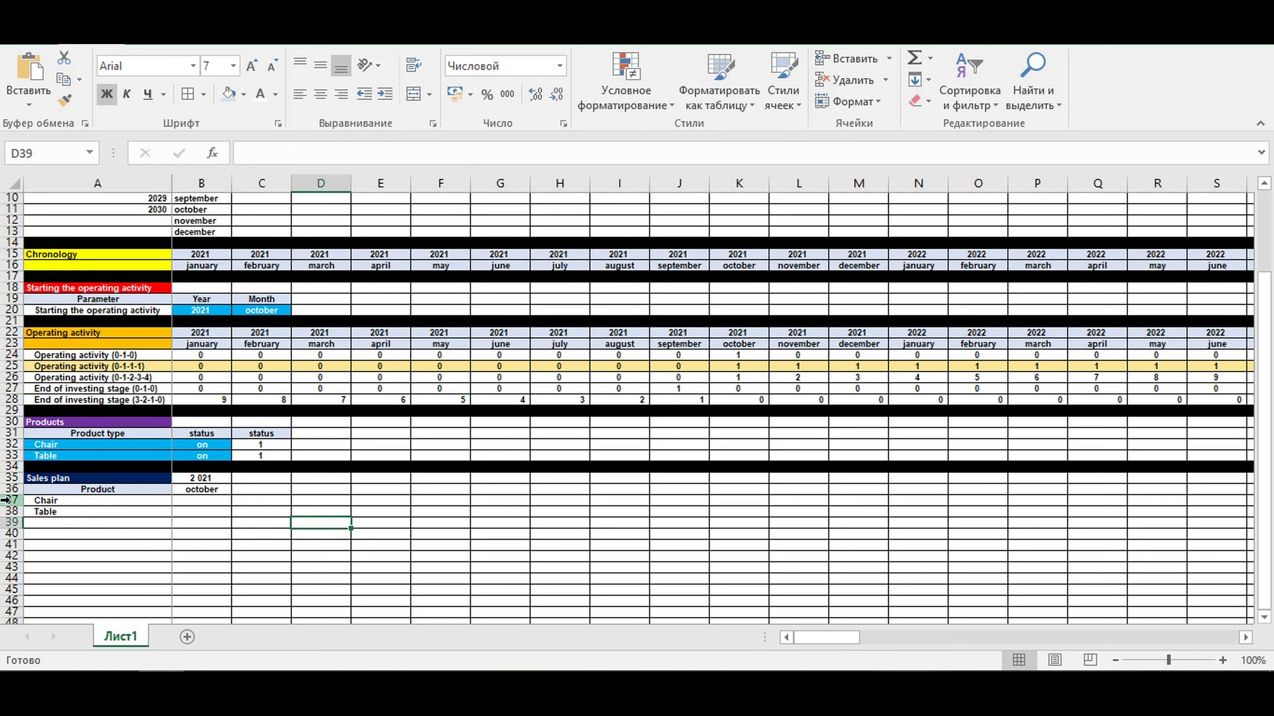
# - Insert a row above Chair in the sales plan, copy the Product header into A37 and clear the text in A36
pyautogui.click(12, 500)
pyautogui.rightClick(12, 500)
pyautogui.click(65, 361)
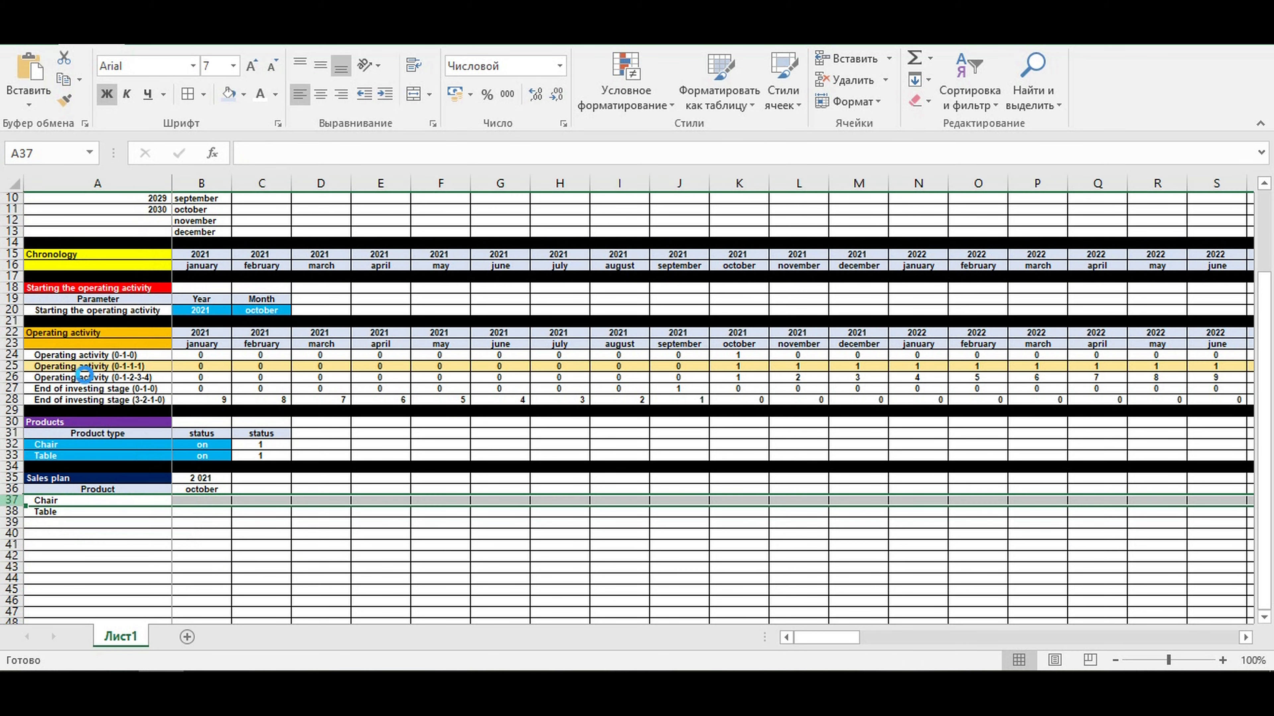
pyautogui.click(115, 489)
pyautogui.moveTo(171, 495); pyautogui.dragTo(172, 505)
pyautogui.click(105, 502)
pyautogui.click(133, 490)
pyautogui.press('Delete')
pyautogui.click(111, 511)
pyautogui.click(108, 500)
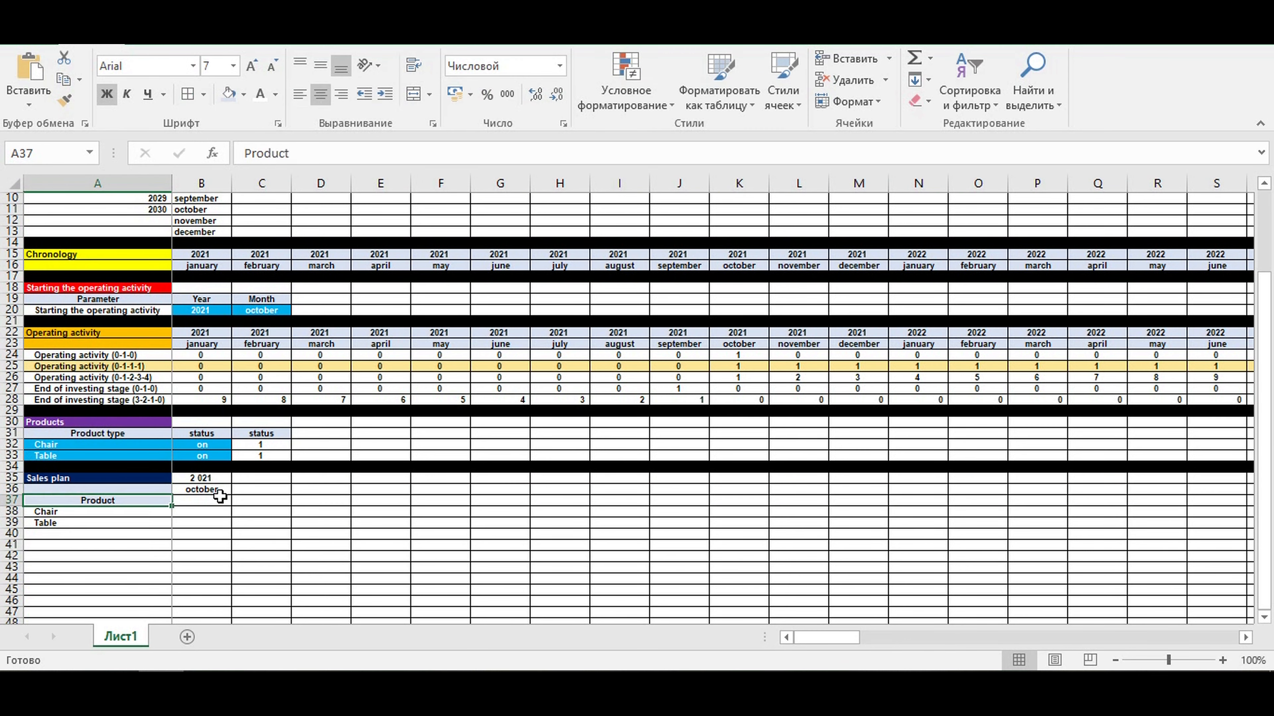
# - Start the month numbering with 1 in B37 and =B37+1 in C37, and center both cells
pyautogui.click(202, 490)
pyautogui.click(203, 501)
pyautogui.press('Right')
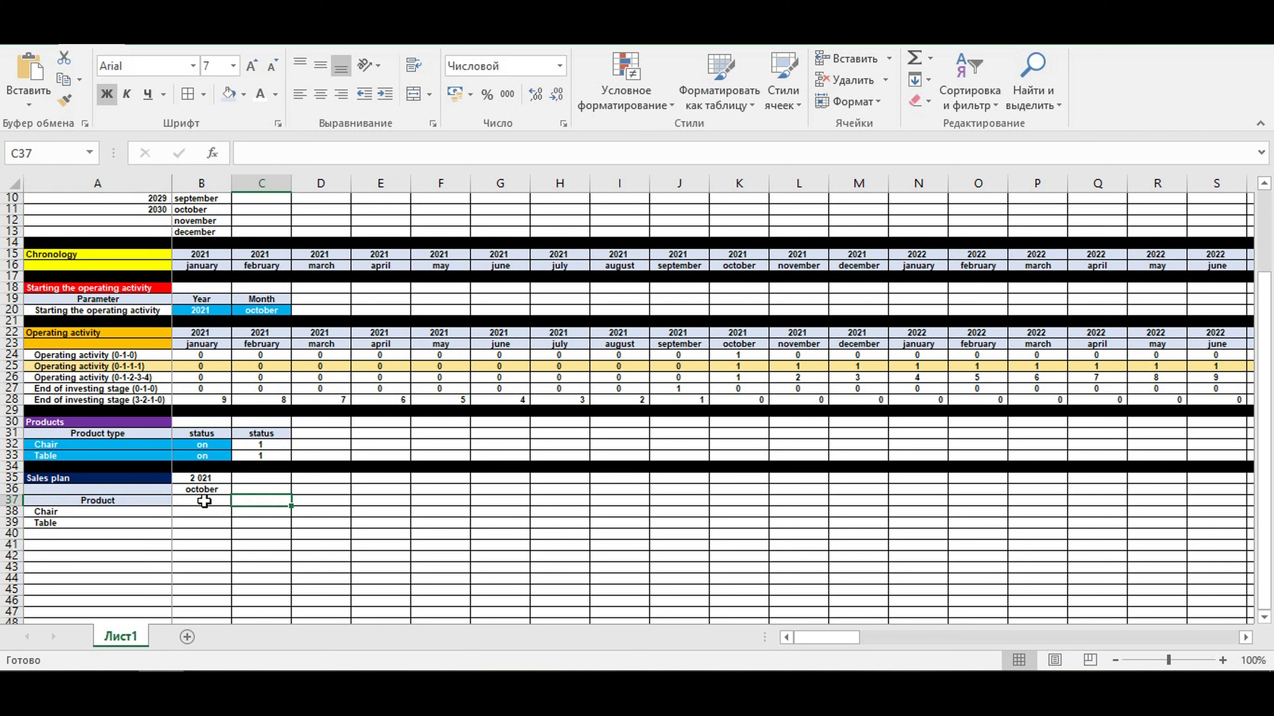
pyautogui.write('=')
pyautogui.click(203, 501)
pyautogui.write('+1')
pyautogui.press('Return')
pyautogui.moveTo(207, 501); pyautogui.dragTo(252, 500)
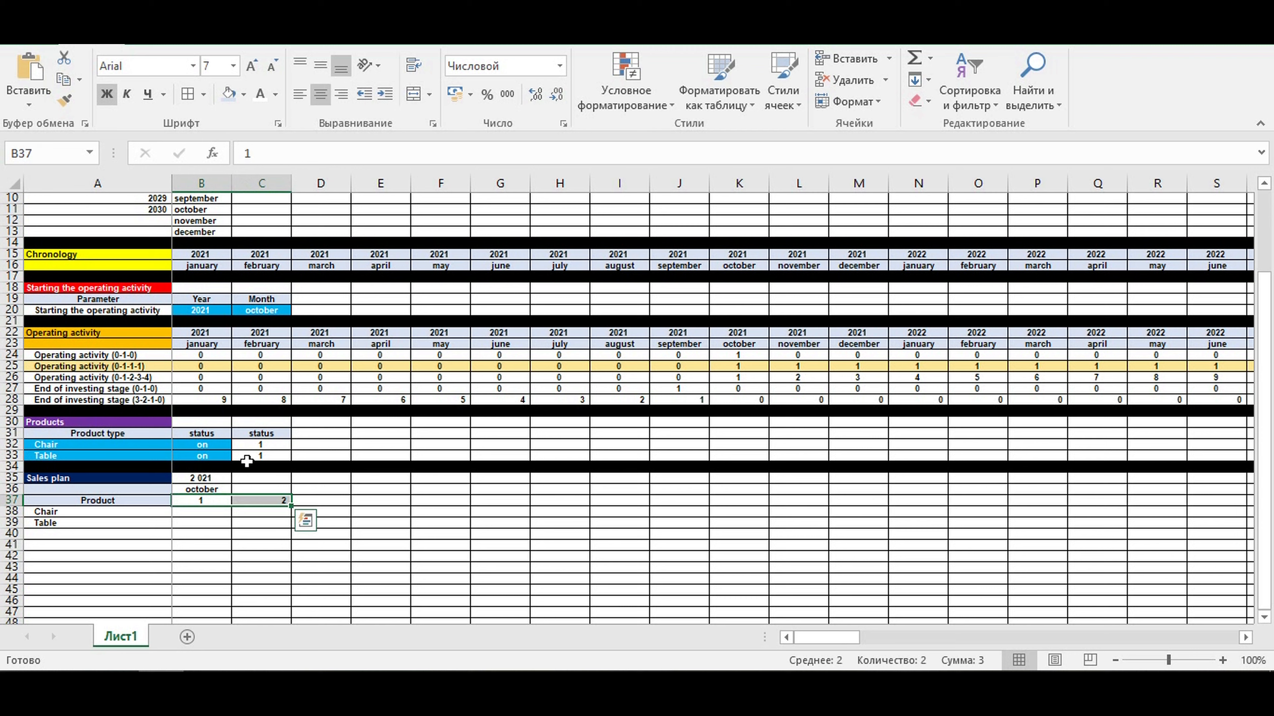
pyautogui.click(325, 99)
pyautogui.click(271, 541)
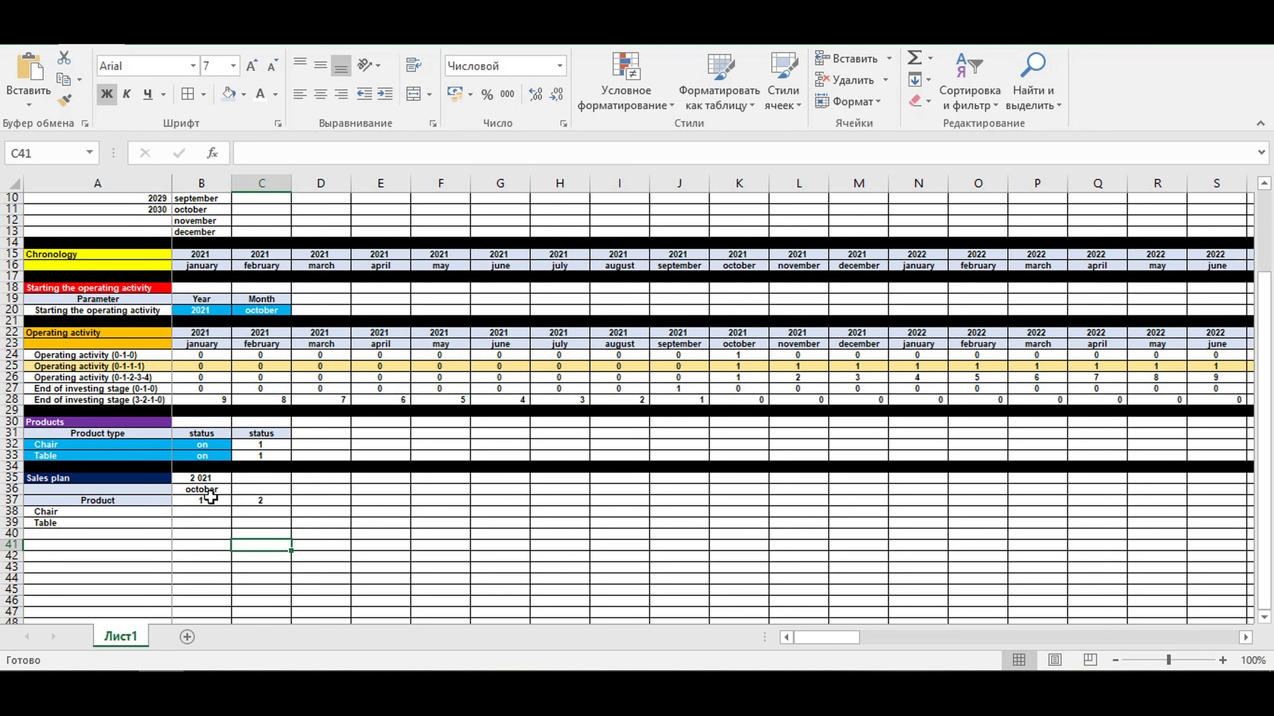
# - Copy the month number formula from C37 across the row to N37
pyautogui.moveTo(210, 498); pyautogui.dragTo(256, 498)
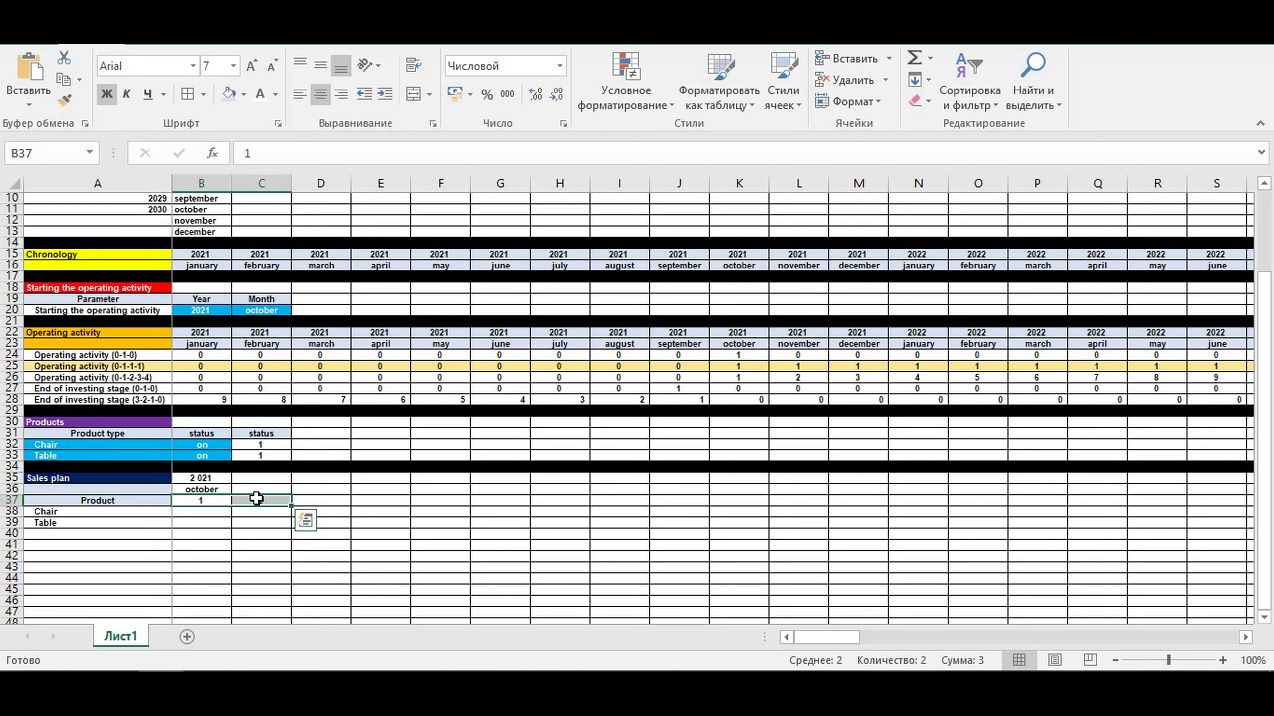
pyautogui.click(270, 537)
pyautogui.click(257, 501)
pyautogui.moveTo(290, 501); pyautogui.dragTo(953, 507)
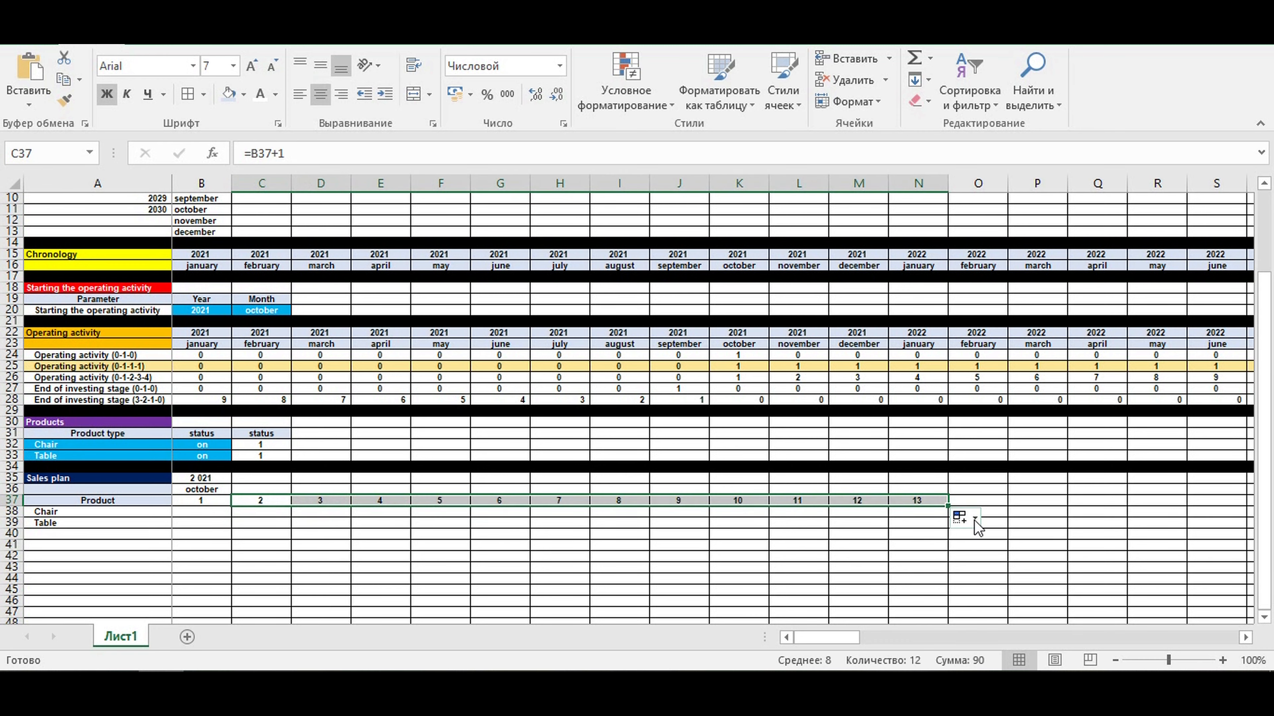
# - Replace the formula in N37 with the header extrapolation
pyautogui.click(925, 502)
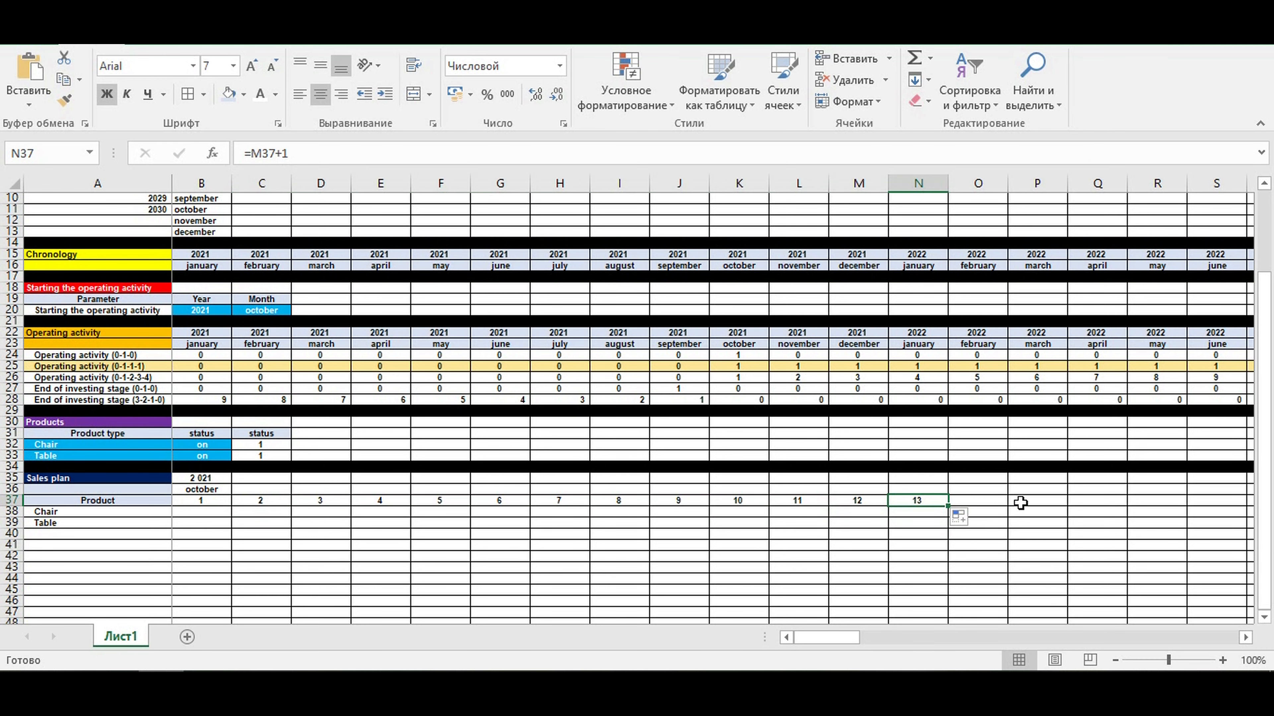
pyautogui.write('e')
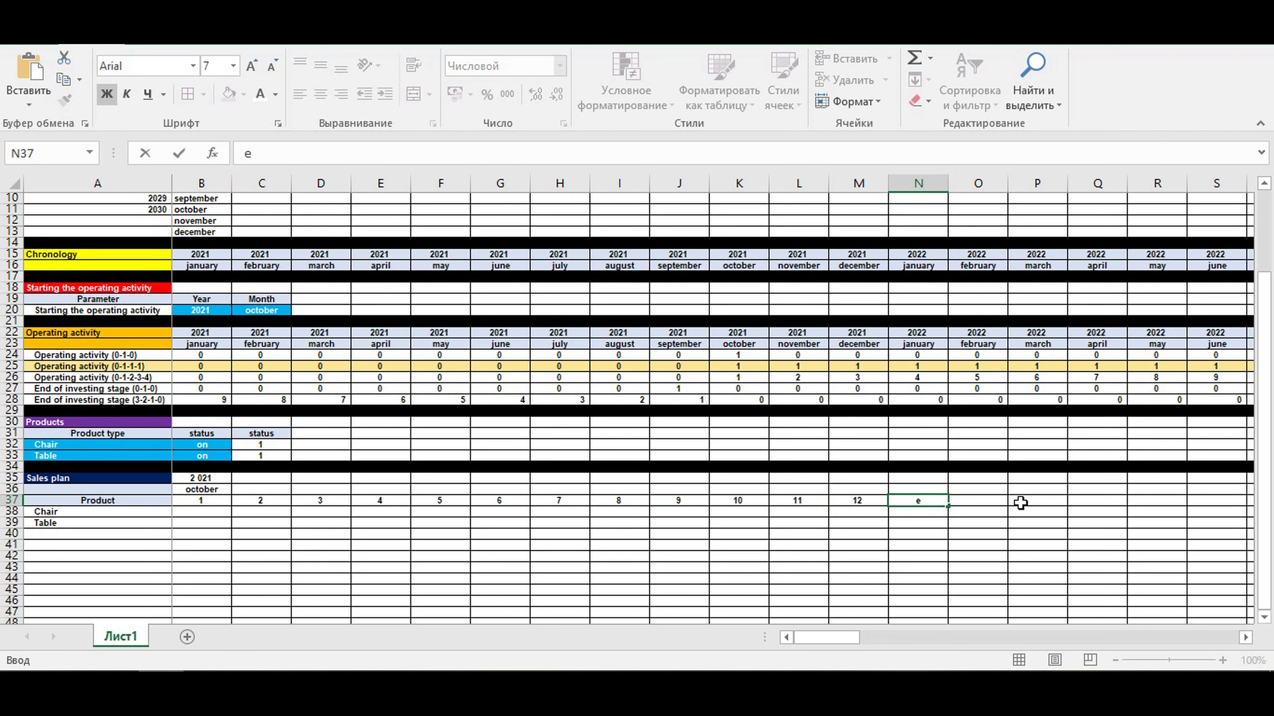
pyautogui.write('xtrapolation')
pyautogui.press('Return')
# - Apply a light gold fill to the sales plan header cells B37:N37
pyautogui.moveTo(213, 499); pyautogui.dragTo(924, 498)
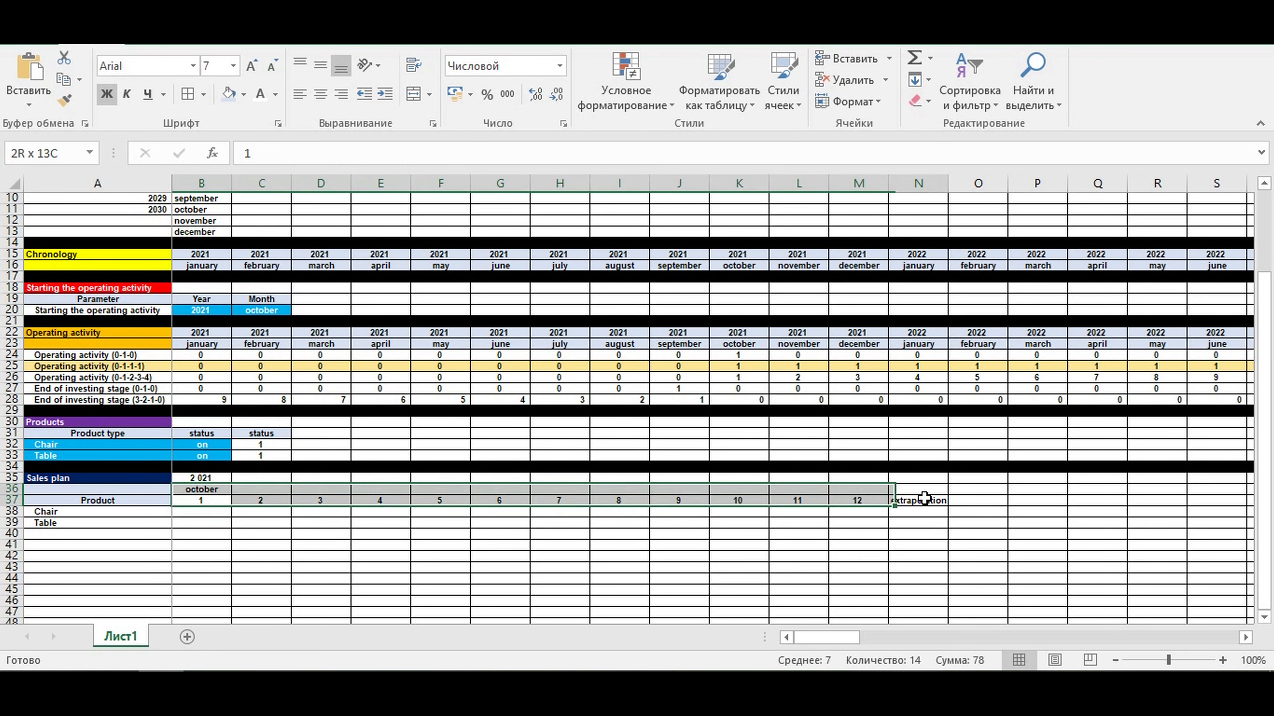
pyautogui.click(243, 94)
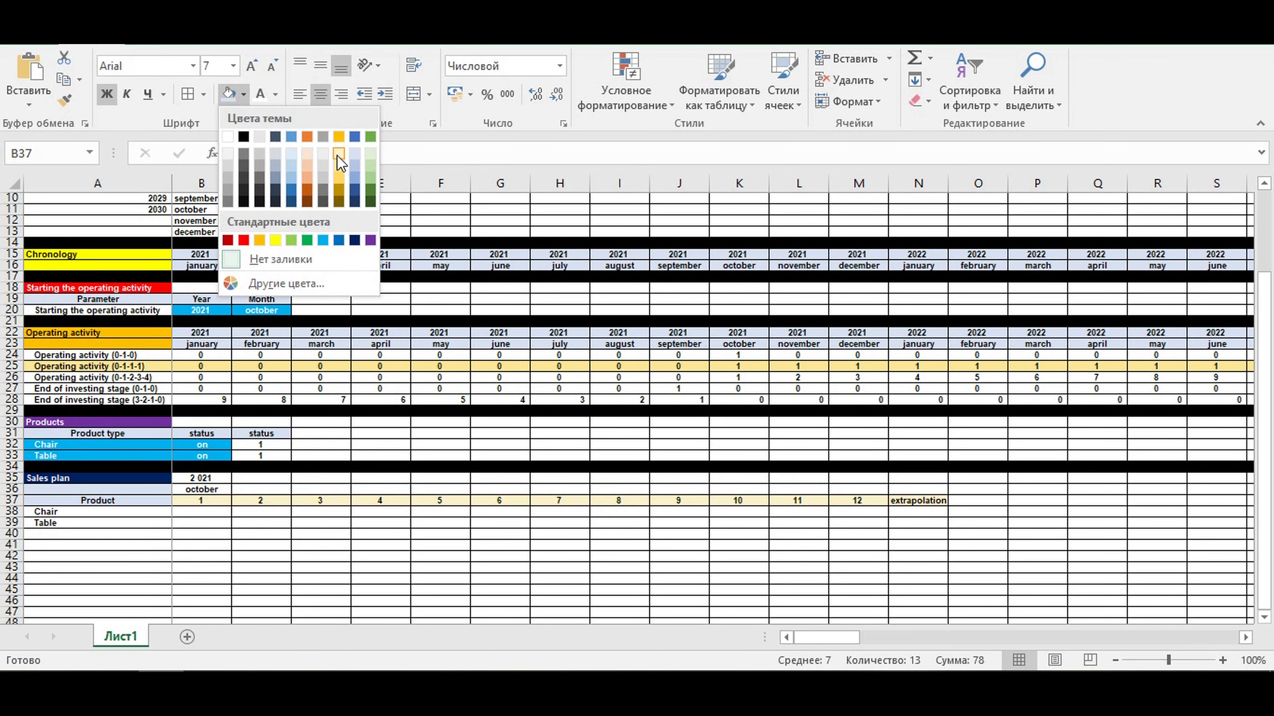
pyautogui.click(340, 161)
pyautogui.click(323, 579)
pyautogui.click(206, 479)
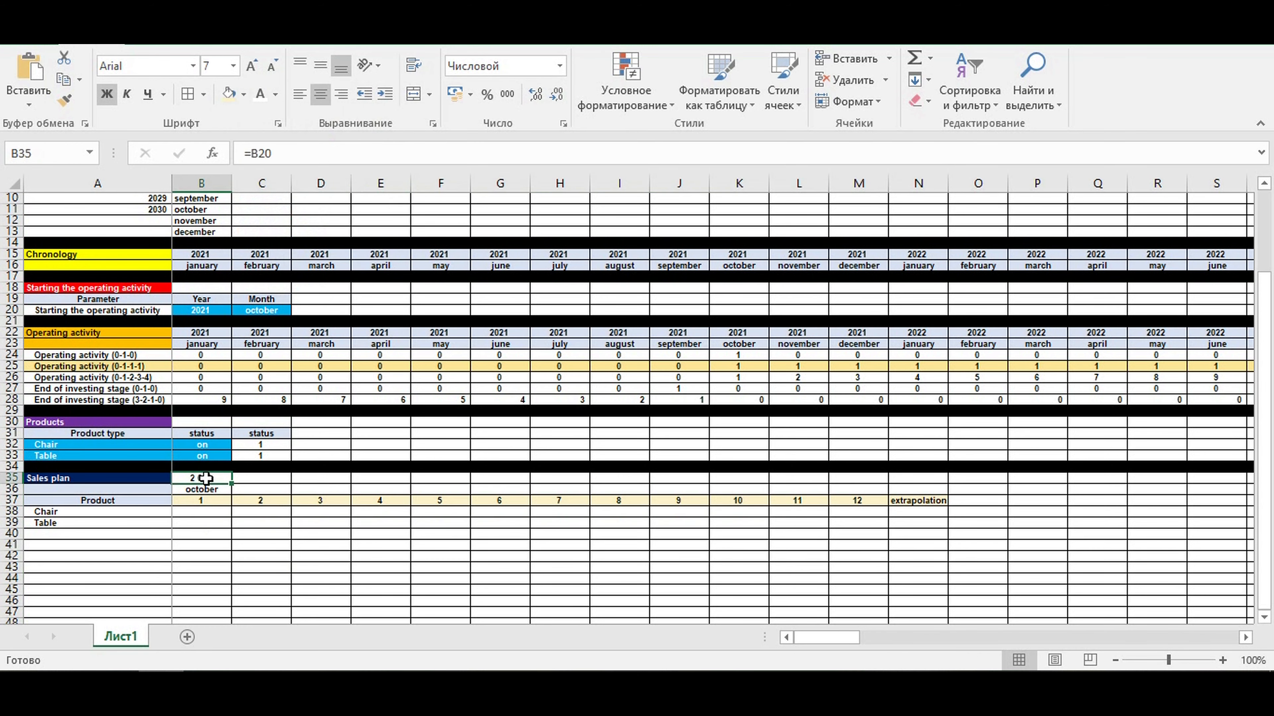
pyautogui.rightClick(206, 478)
pyautogui.click(268, 373)
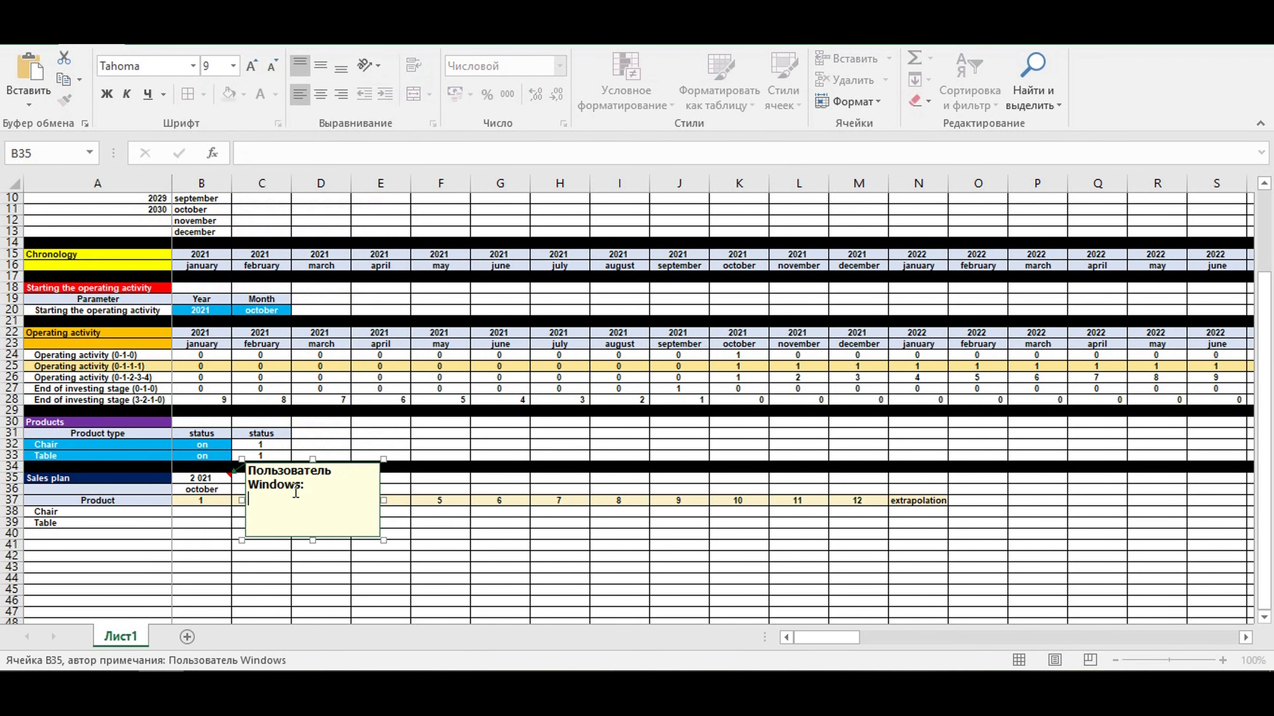
pyautogui.click(306, 564)
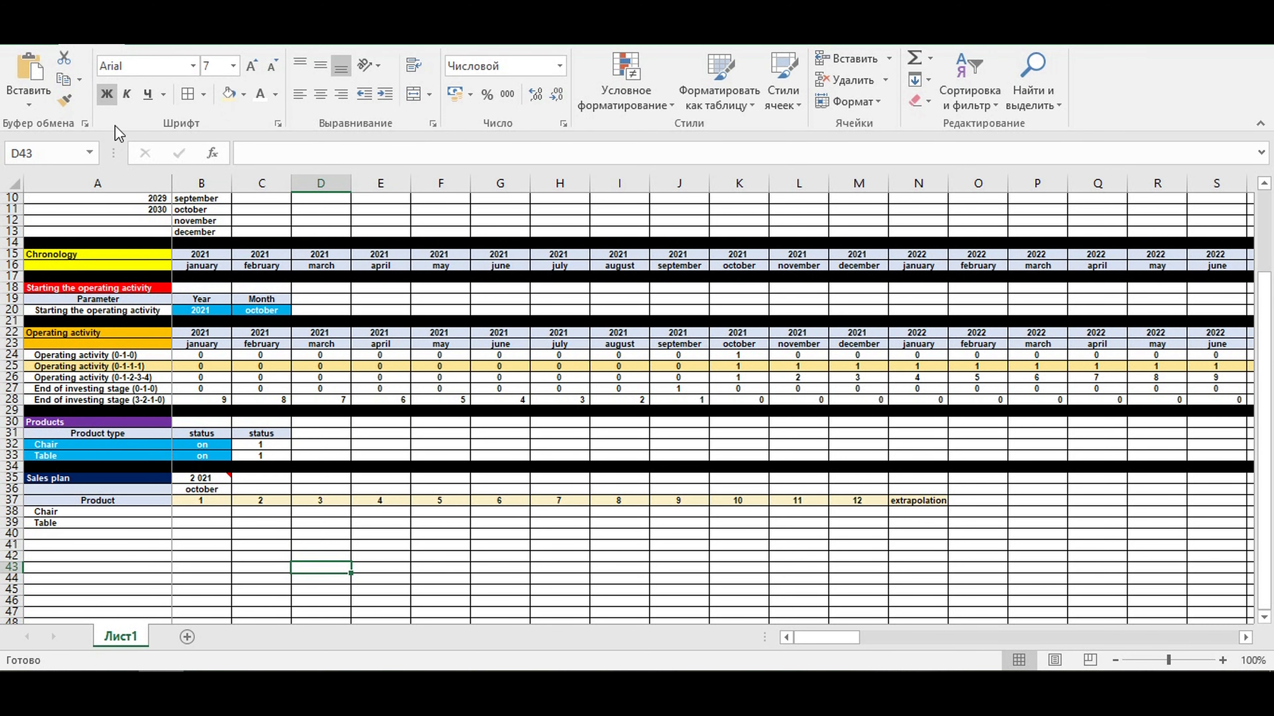
# - Remove the thousands separator from the number format of the year in B35
pyautogui.click(203, 479)
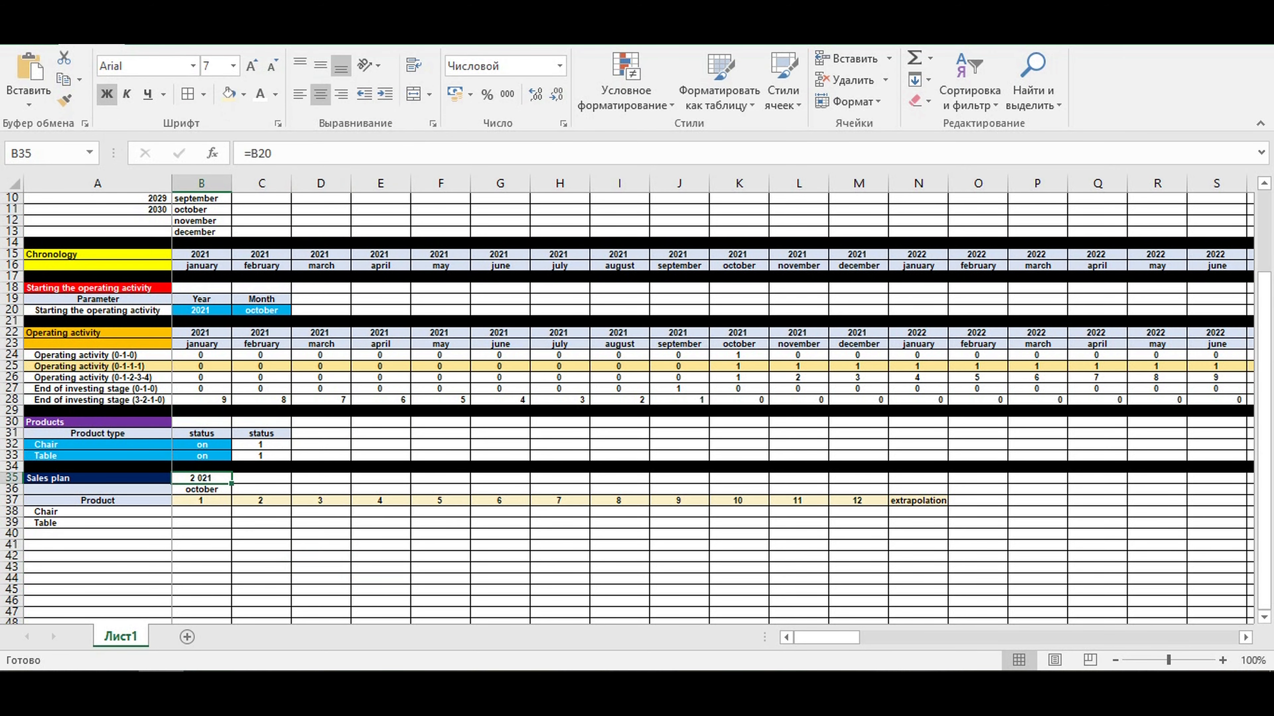
pyautogui.rightClick(205, 476)
pyautogui.click(275, 397)
pyautogui.click(164, 315)
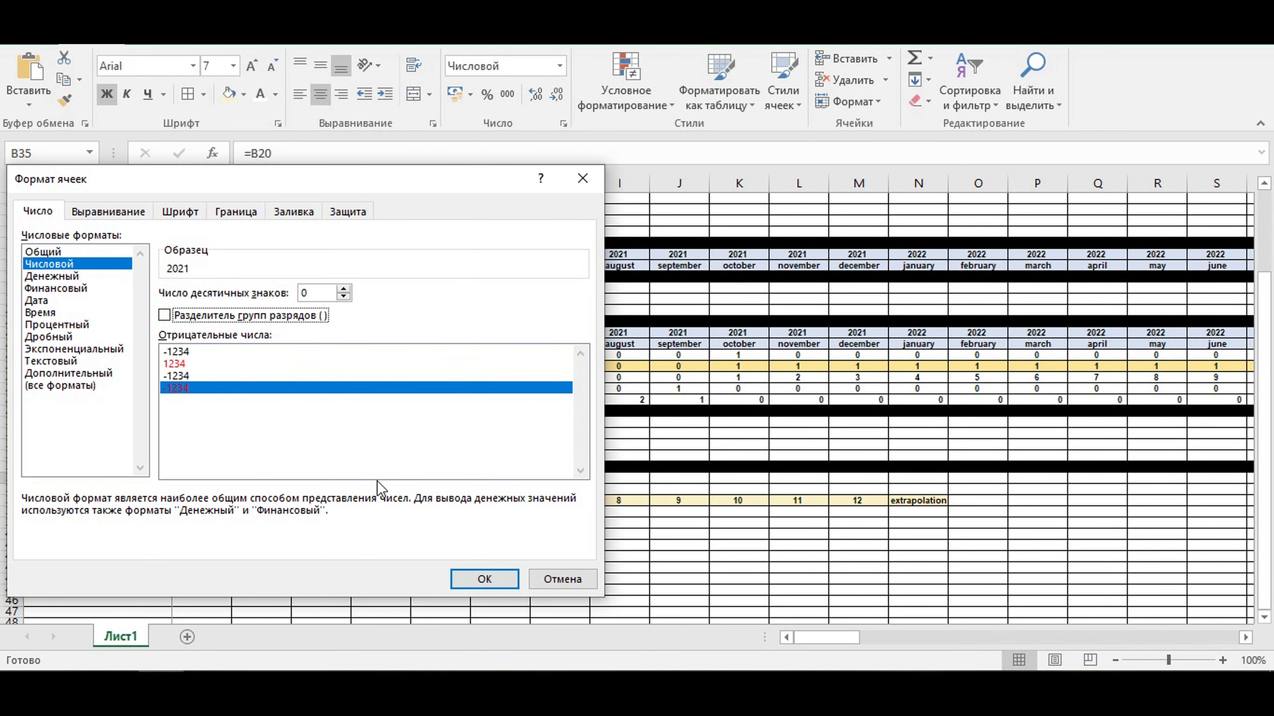
pyautogui.click(484, 579)
pyautogui.click(298, 563)
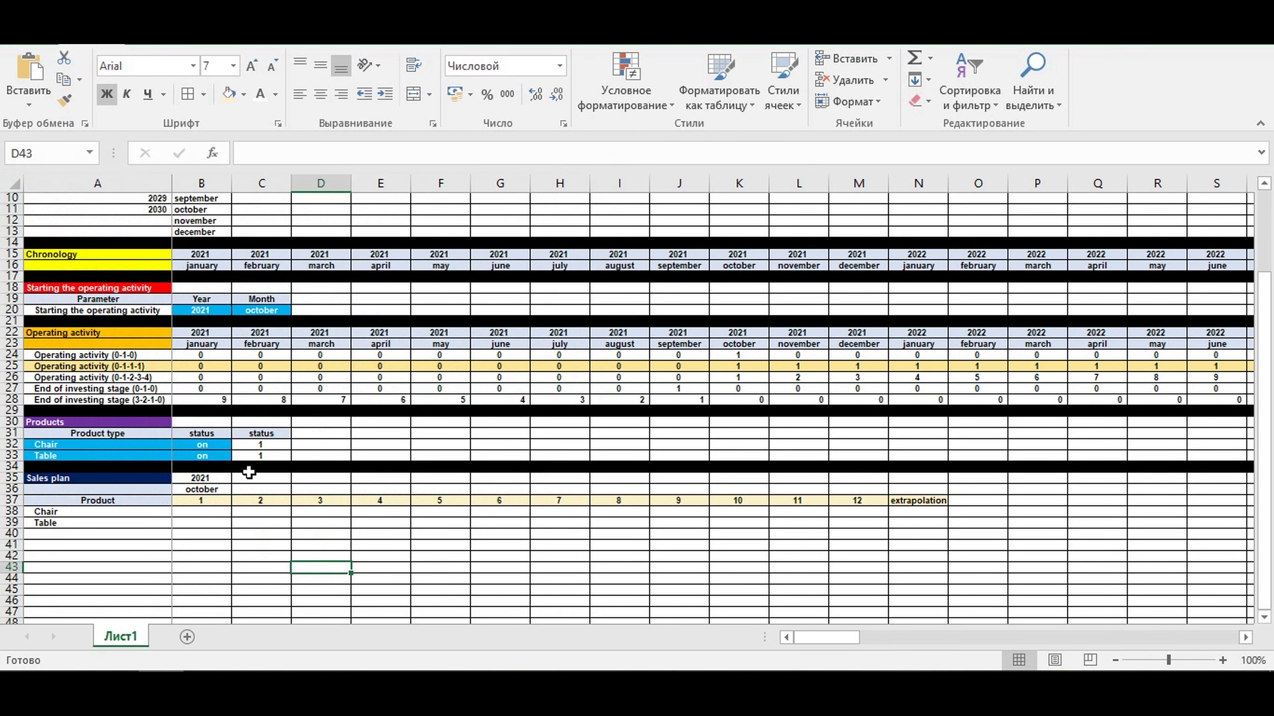
# - Start an ЕСЛИ formula in C36 whose condition compares the month in B36
pyautogui.click(249, 475)
pyautogui.click(201, 489)
pyautogui.click(250, 490)
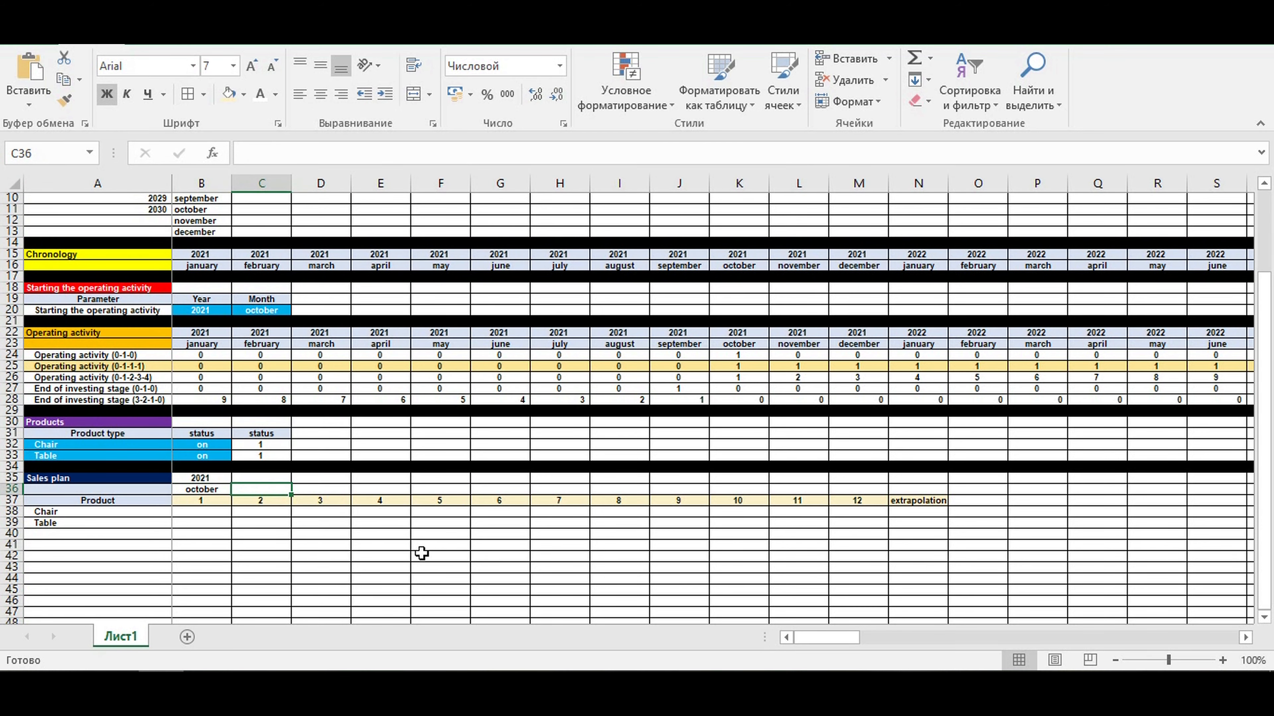
pyautogui.scroll(3, 222, 596)
pyautogui.write('=если')
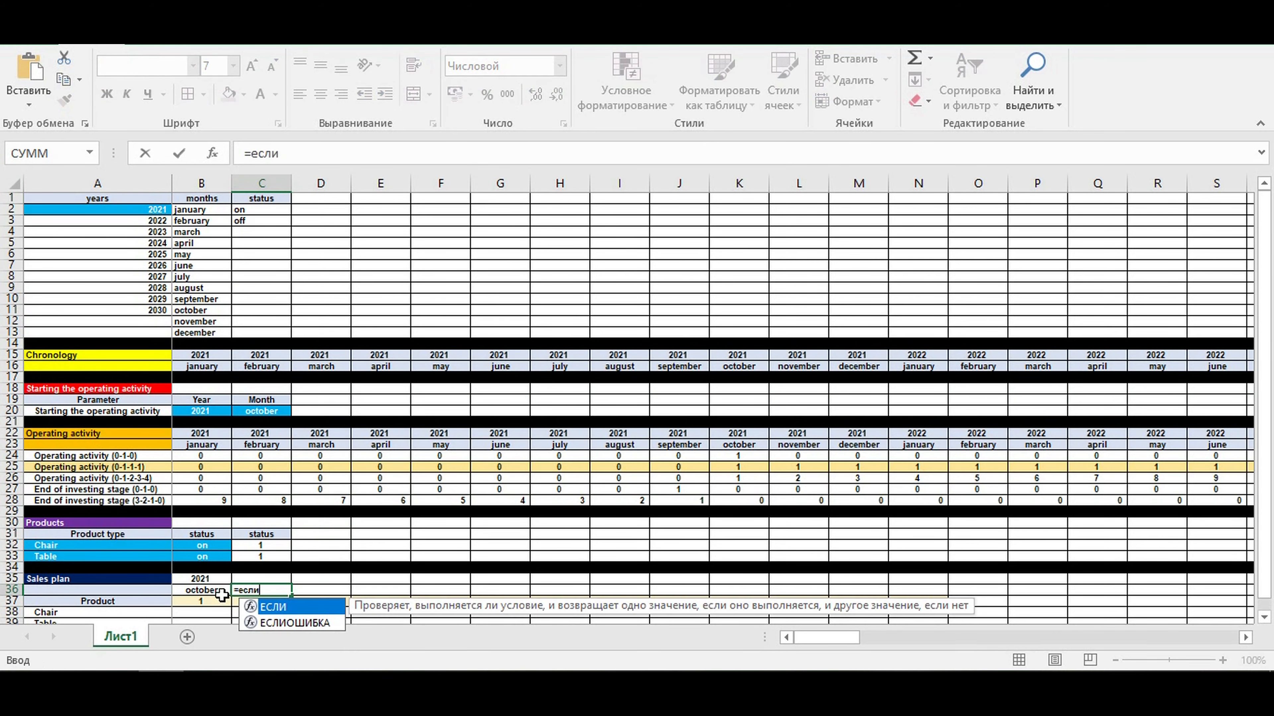
pyautogui.write('(')
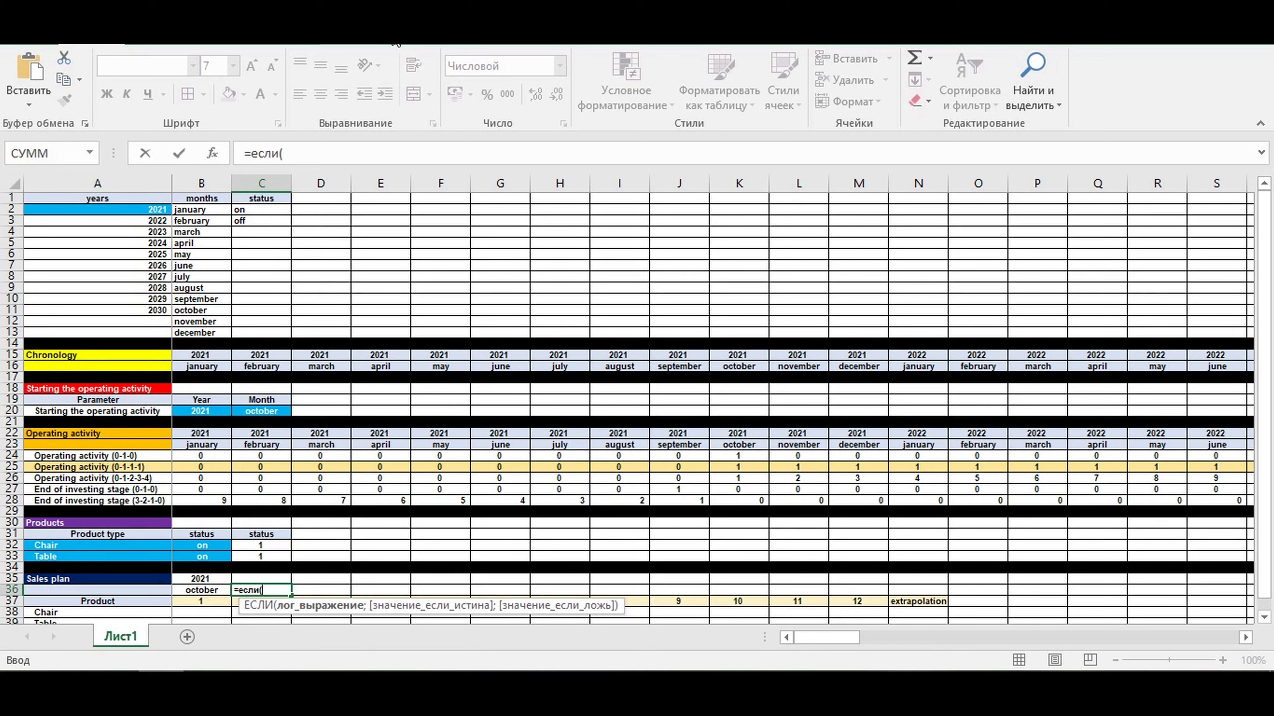
pyautogui.moveTo(251, 152); pyautogui.dragTo(277, 151)
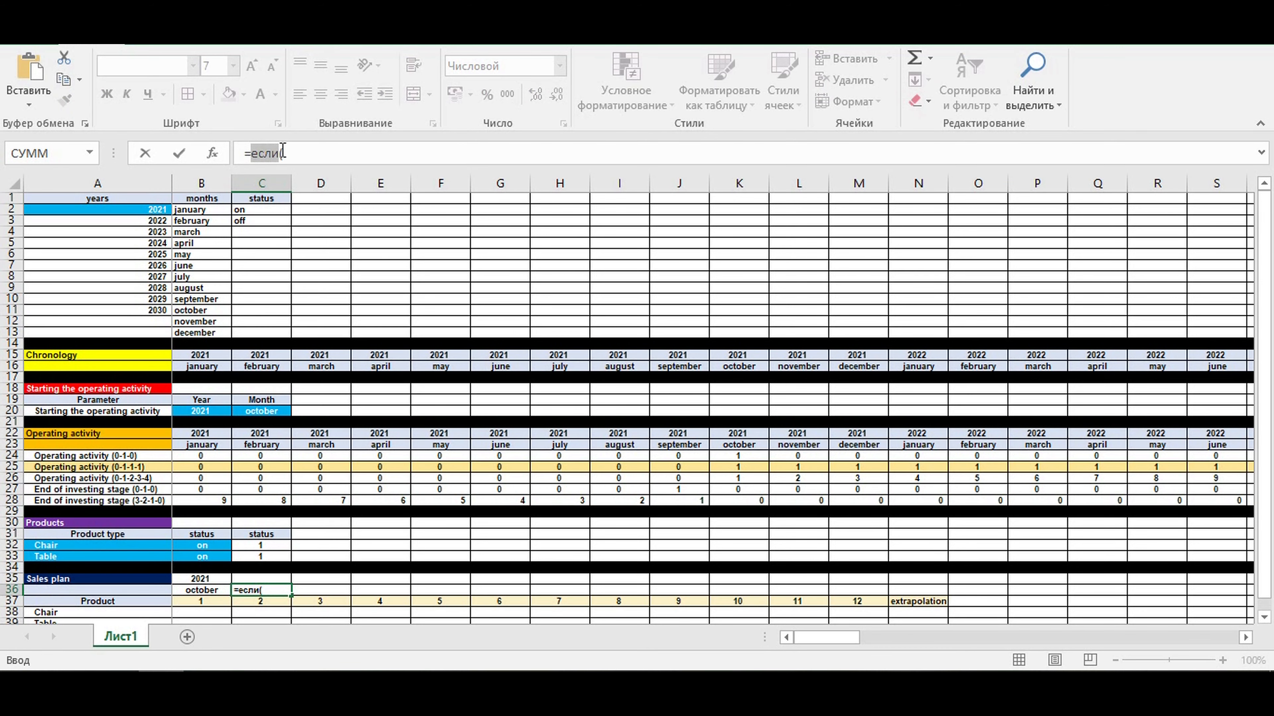
pyautogui.click(280, 153)
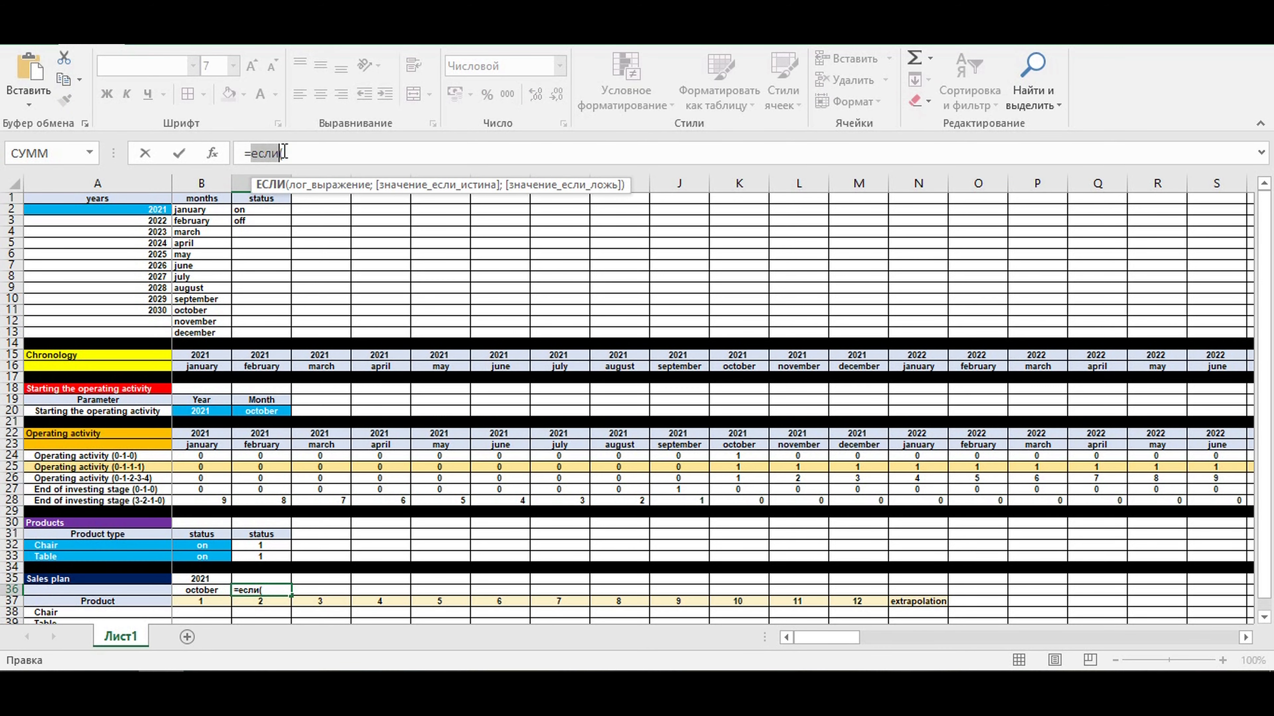
pyautogui.click(199, 591)
pyautogui.write('=')
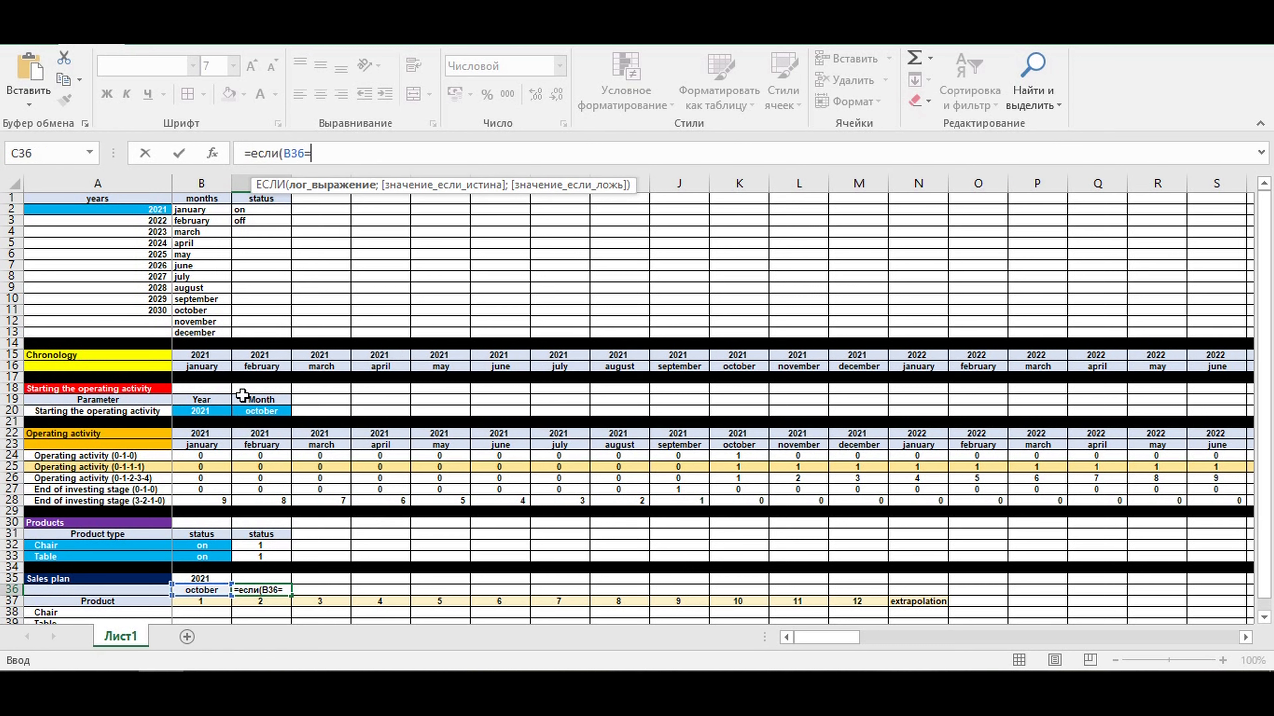
# - Complete the first condition of the C36 formula so that B36=$B$2 returns $B$3, using absolute references to the months list
pyautogui.click(186, 211)
pyautogui.press('F4')
pyautogui.write(';')
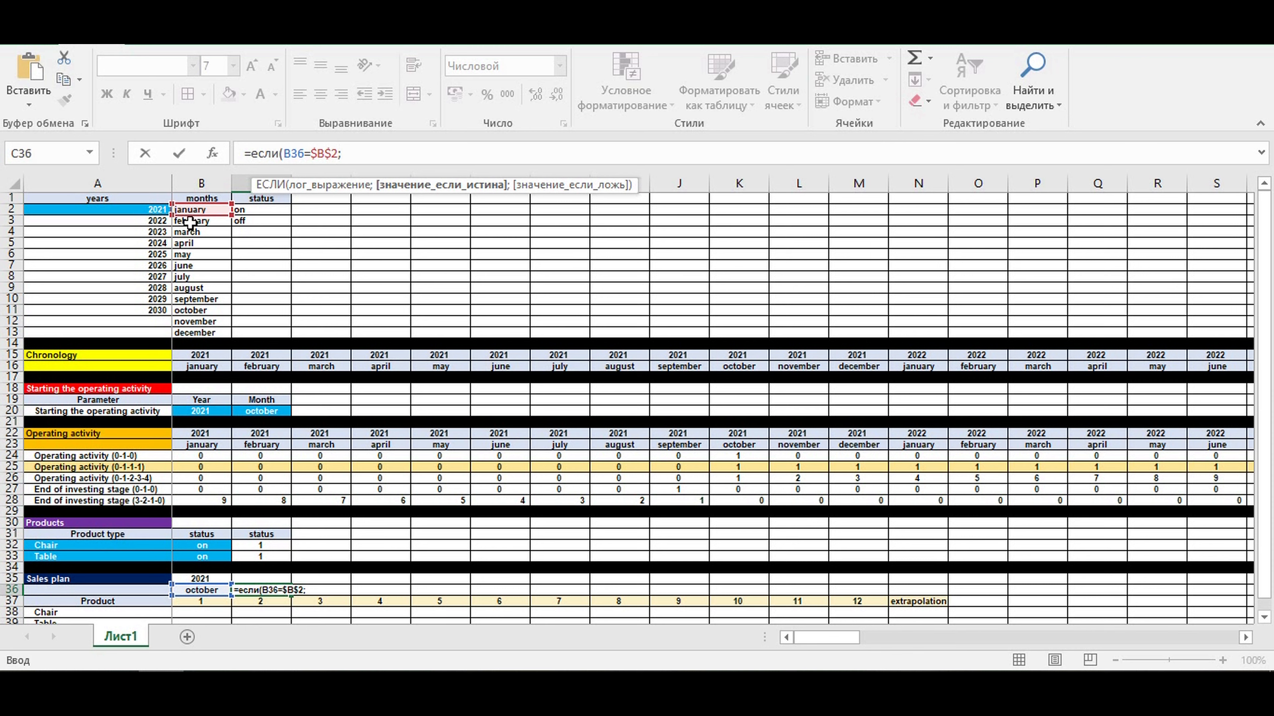
pyautogui.click(187, 221)
pyautogui.press('F4')
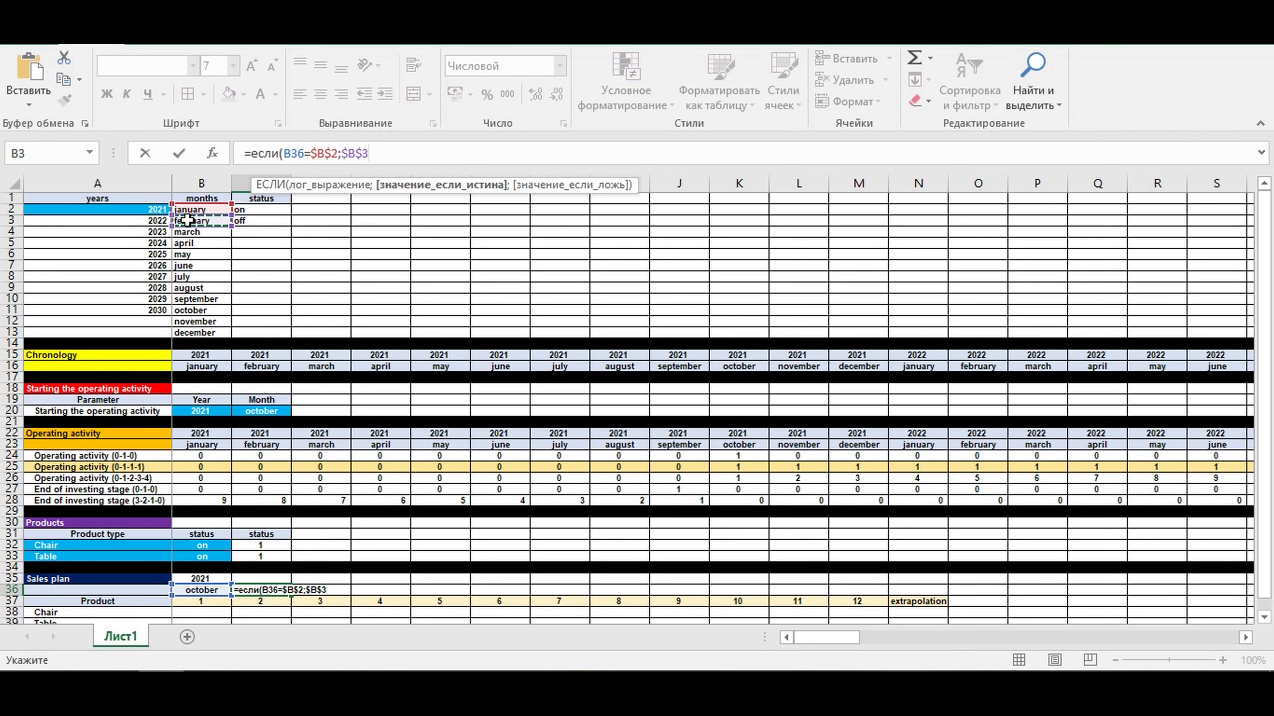
pyautogui.write(';')
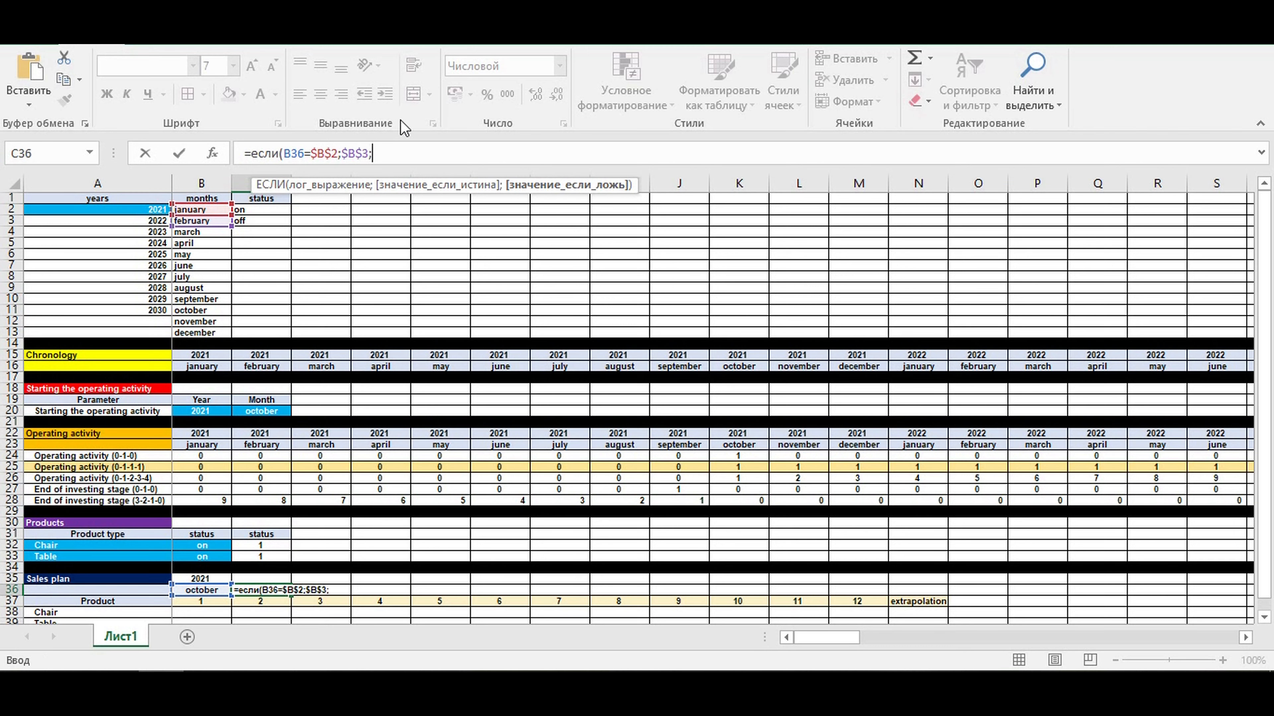
# - Append a nested ЕСЛИ to the C36 formula that returns $B$4 when B36=$B$3, reusing the first condition
pyautogui.moveTo(381, 153); pyautogui.dragTo(250, 157)
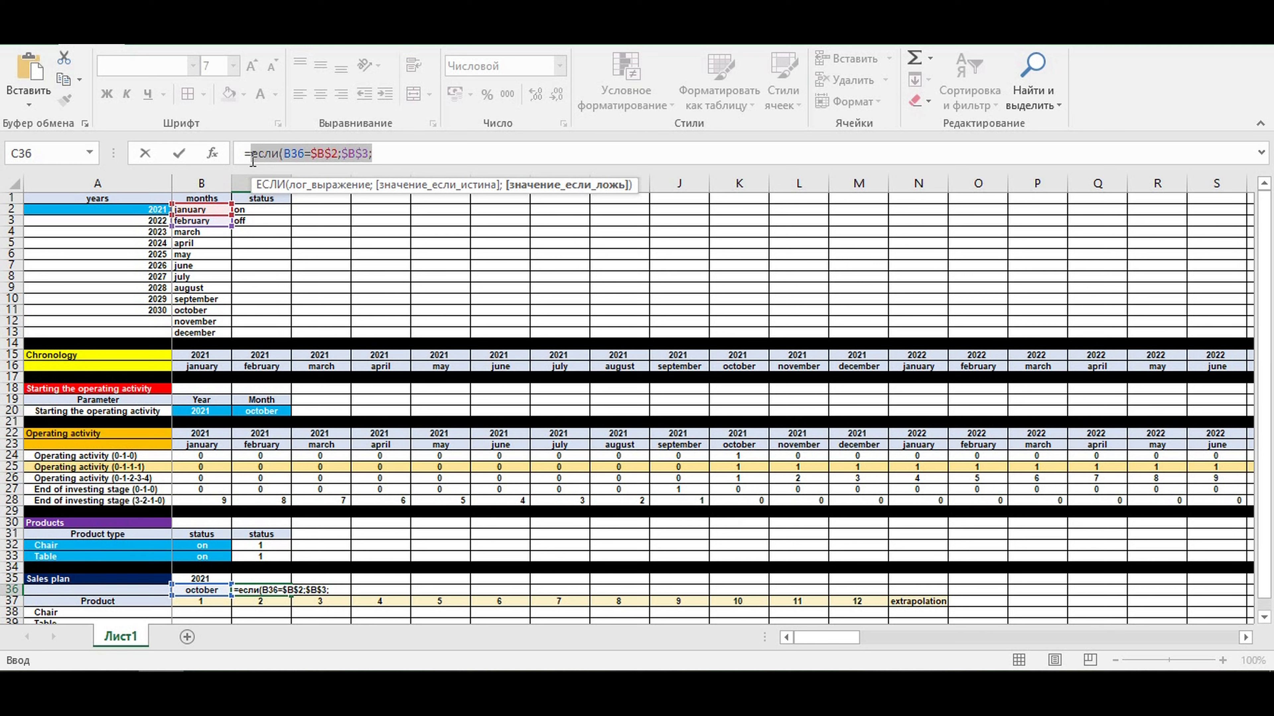
pyautogui.click(409, 157)
pyautogui.hotkey('ctrl', 'v')
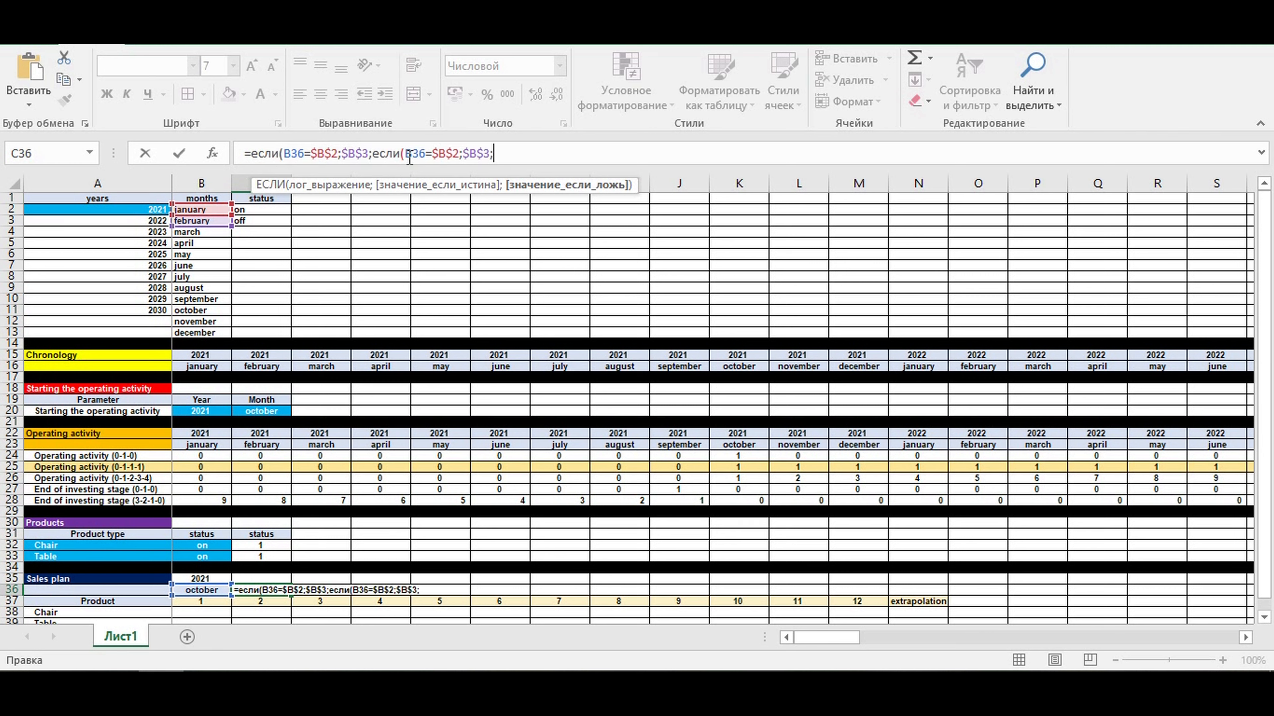
pyautogui.click(457, 153)
pyautogui.write('3')
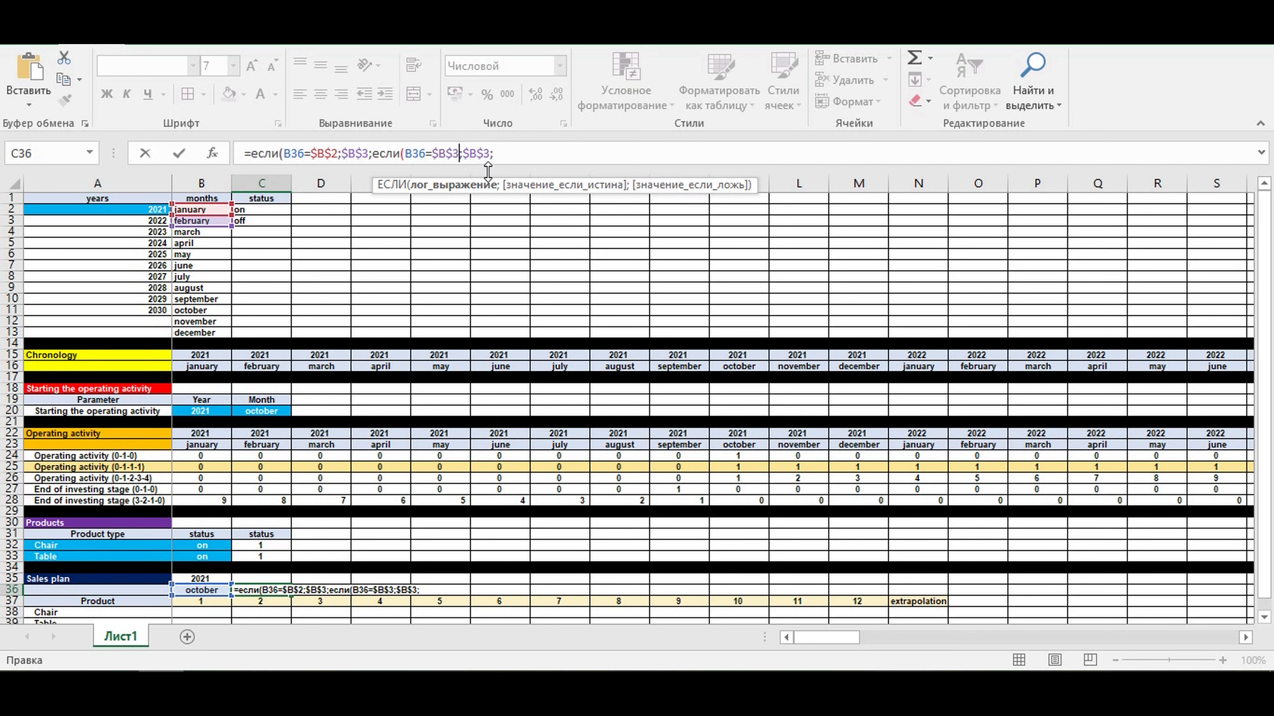
pyautogui.moveTo(491, 153); pyautogui.dragTo(375, 150)
pyautogui.write('4')
# - Add another nested ЕСЛИ to the C36 formula that returns $B$5 when B36=$B$4
pyautogui.hotkey('ctrl', 'c')
pyautogui.click(525, 155)
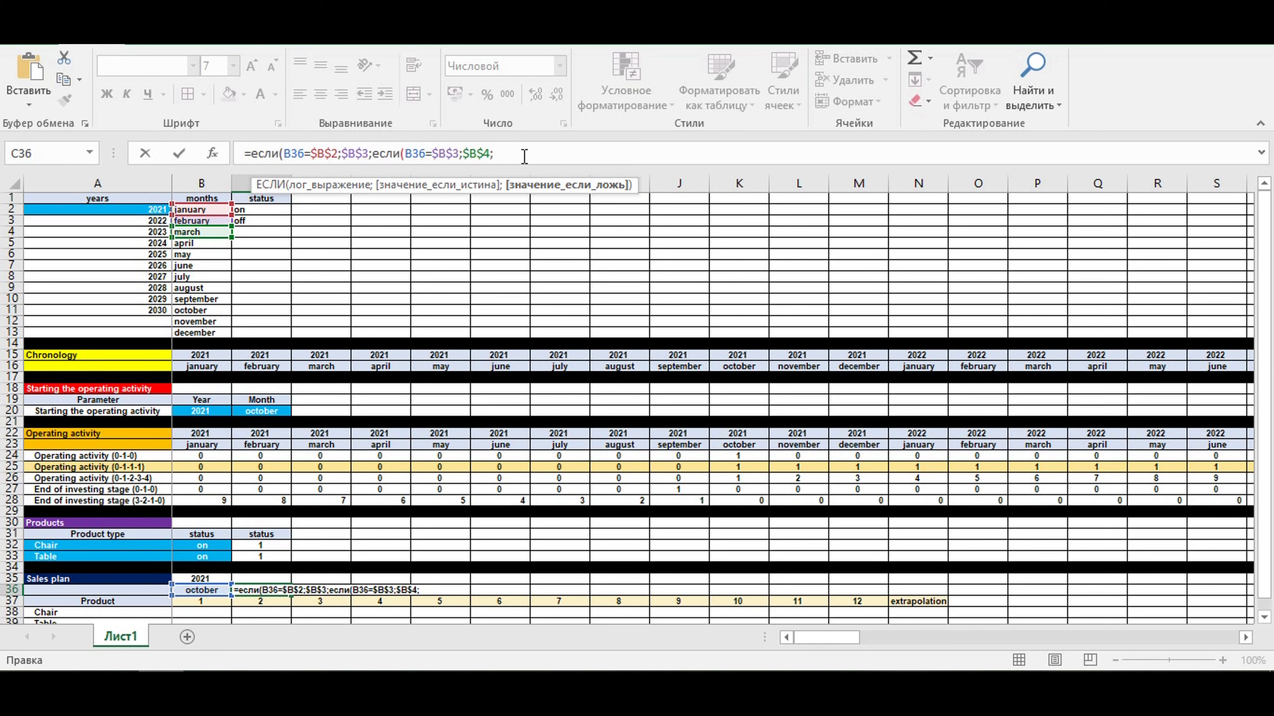
pyautogui.hotkey('ctrl', 'v')
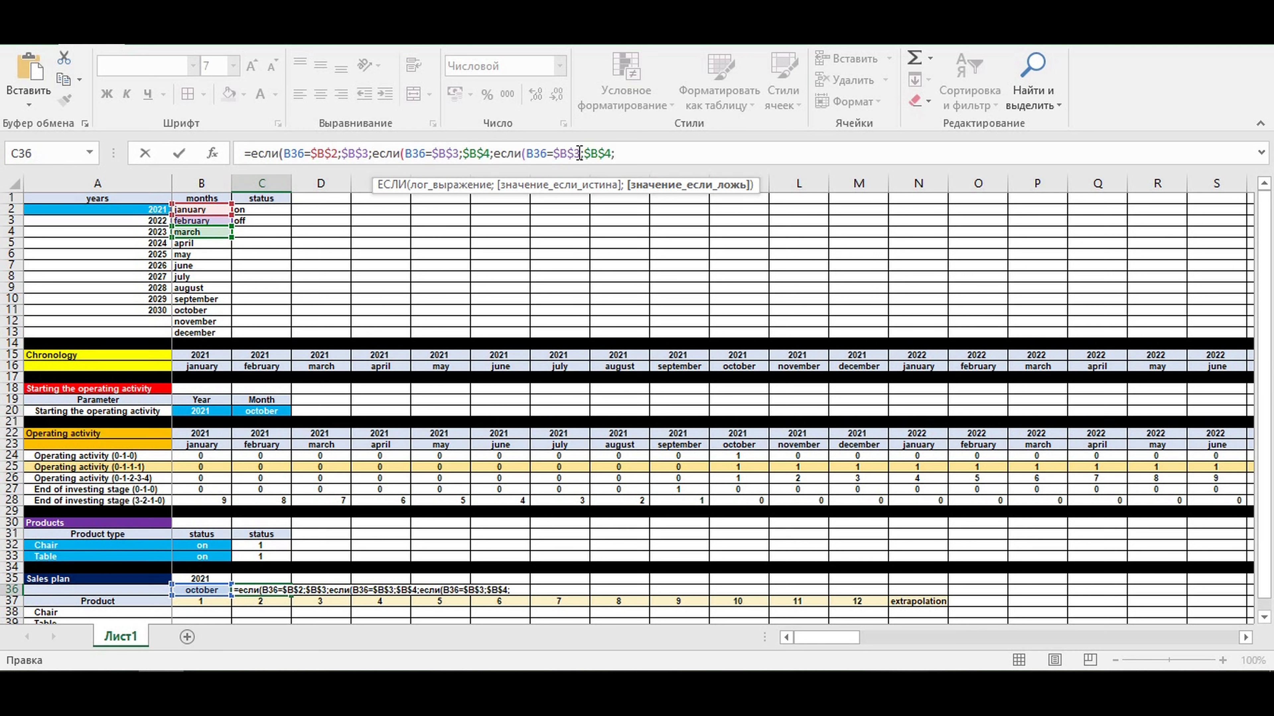
pyautogui.click(577, 154)
pyautogui.press('BackSpace')
pyautogui.write('4;$B$')
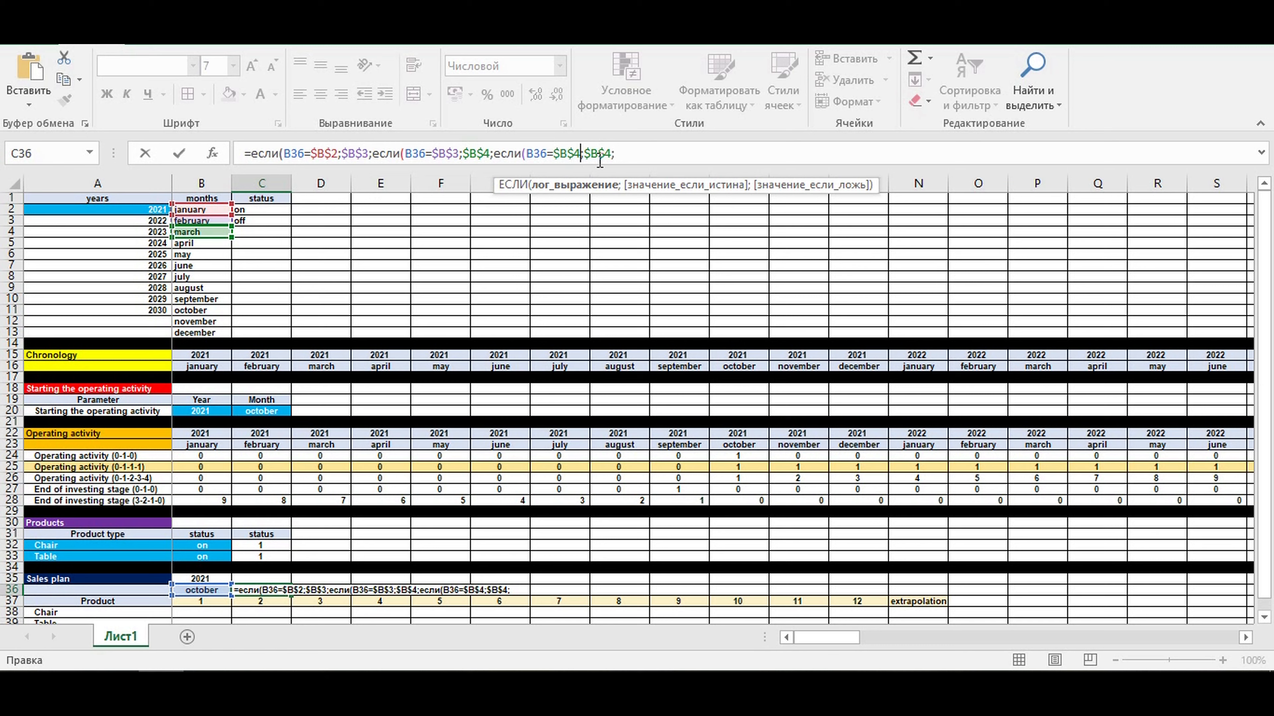
pyautogui.write('5')
# - Duplicate the last ЕСЛИ condition in the C36 formula and adapt it to return $B$6 when B36=$B$5
pyautogui.moveTo(622, 154); pyautogui.dragTo(498, 156)
pyautogui.hotkey('ctrl', 'c')
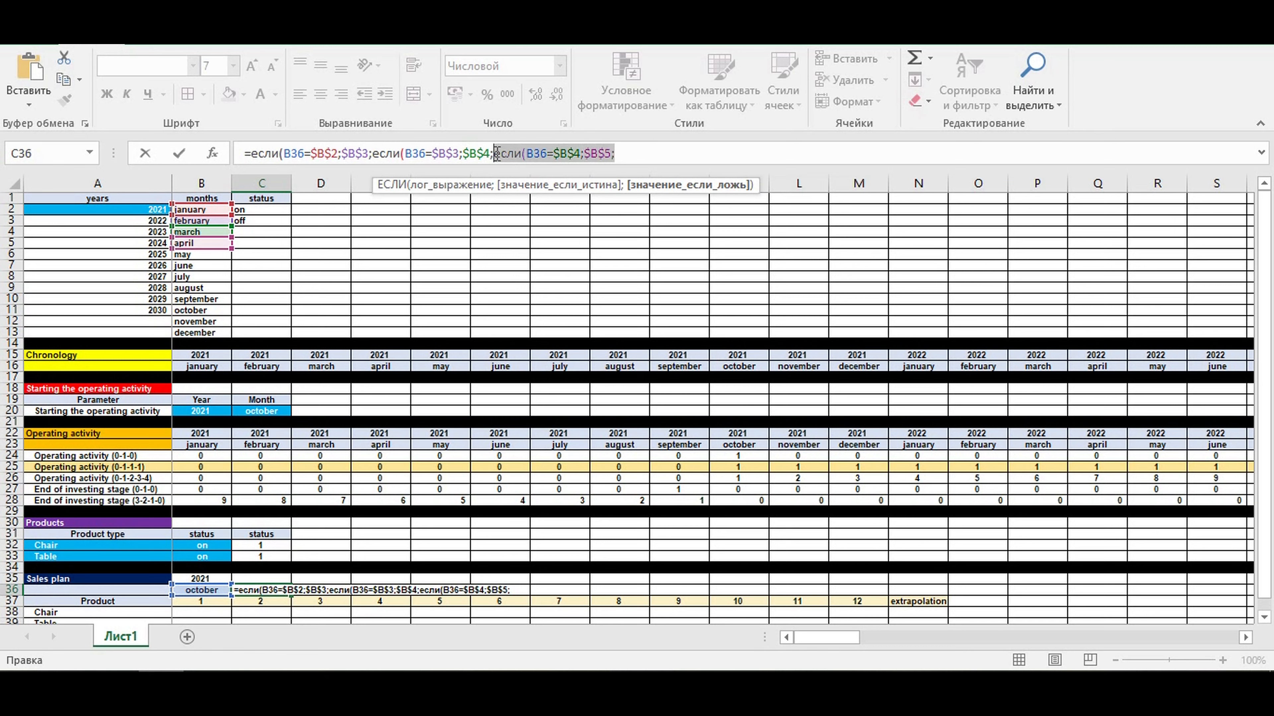
pyautogui.click(616, 151)
pyautogui.hotkey('ctrl', 'v')
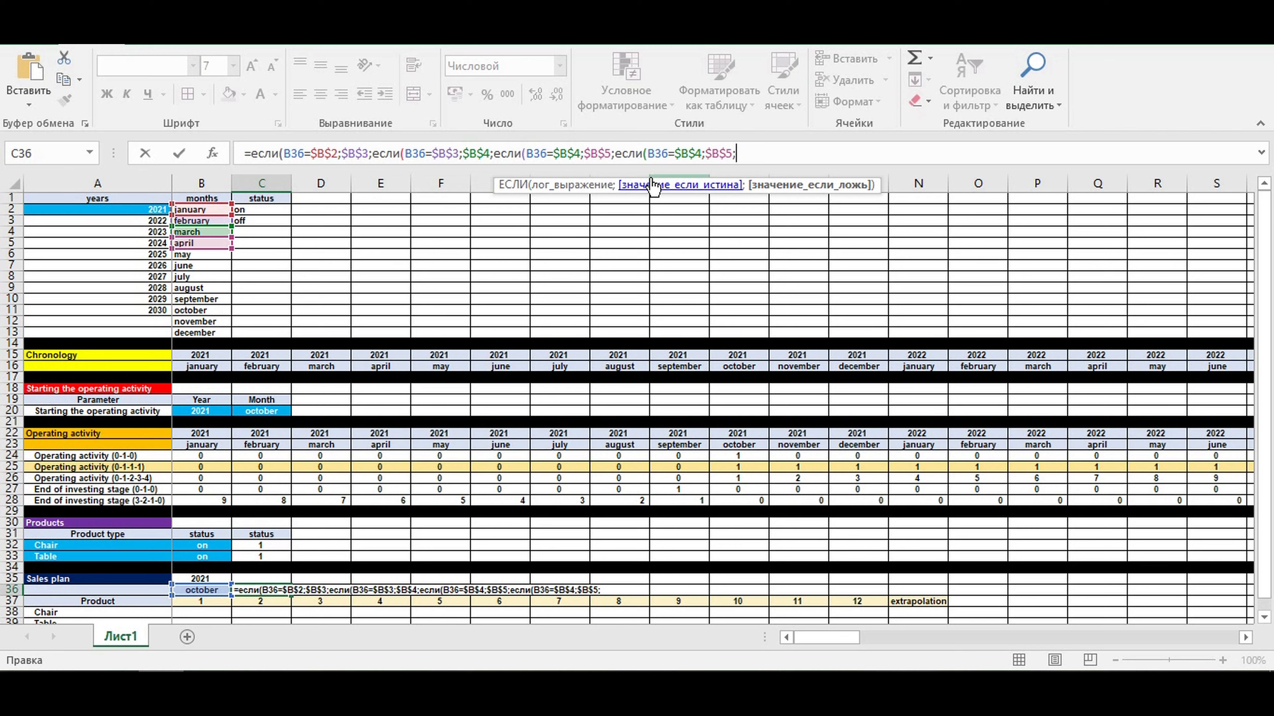
pyautogui.moveTo(701, 153); pyautogui.dragTo(696, 152)
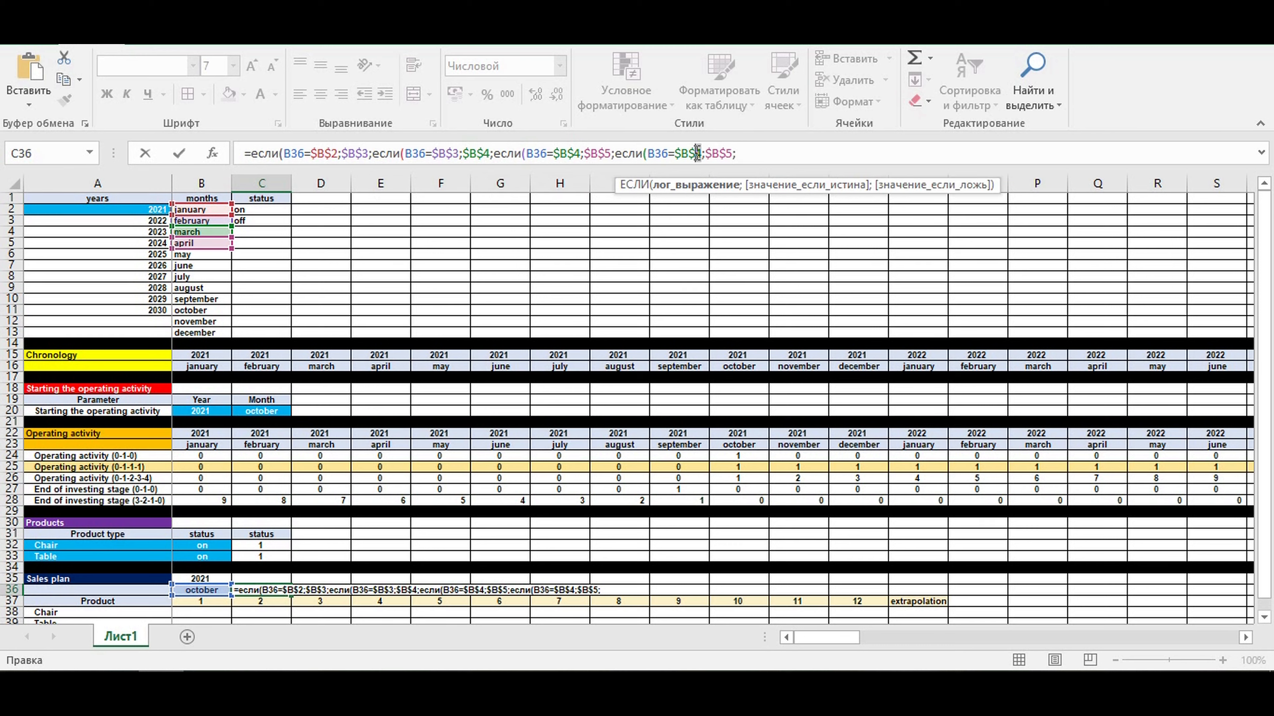
pyautogui.write('5')
pyautogui.press('BackSpace')
pyautogui.write('6;')
# - Extend the C36 formula with a nested ЕСЛИ that returns $B$7 when B36=$B$6
pyautogui.moveTo(736, 153); pyautogui.dragTo(621, 157)
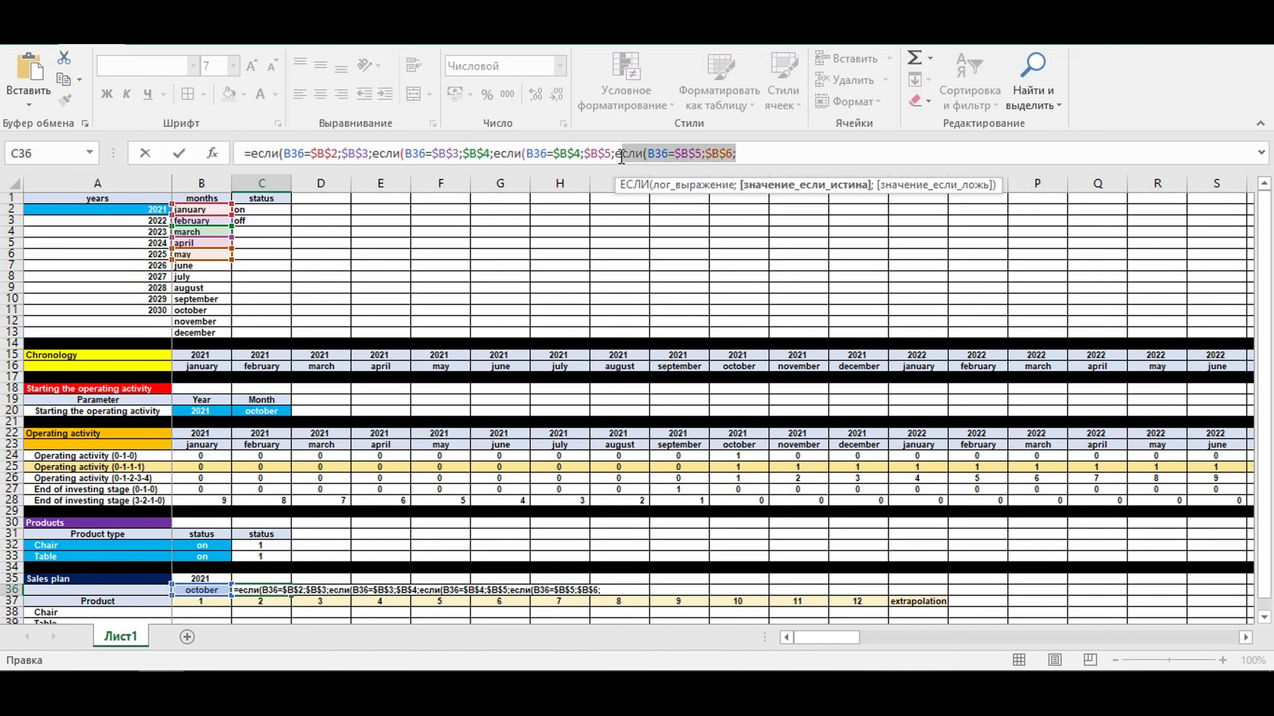
pyautogui.click(756, 154)
pyautogui.hotkey('ctrl', 'v')
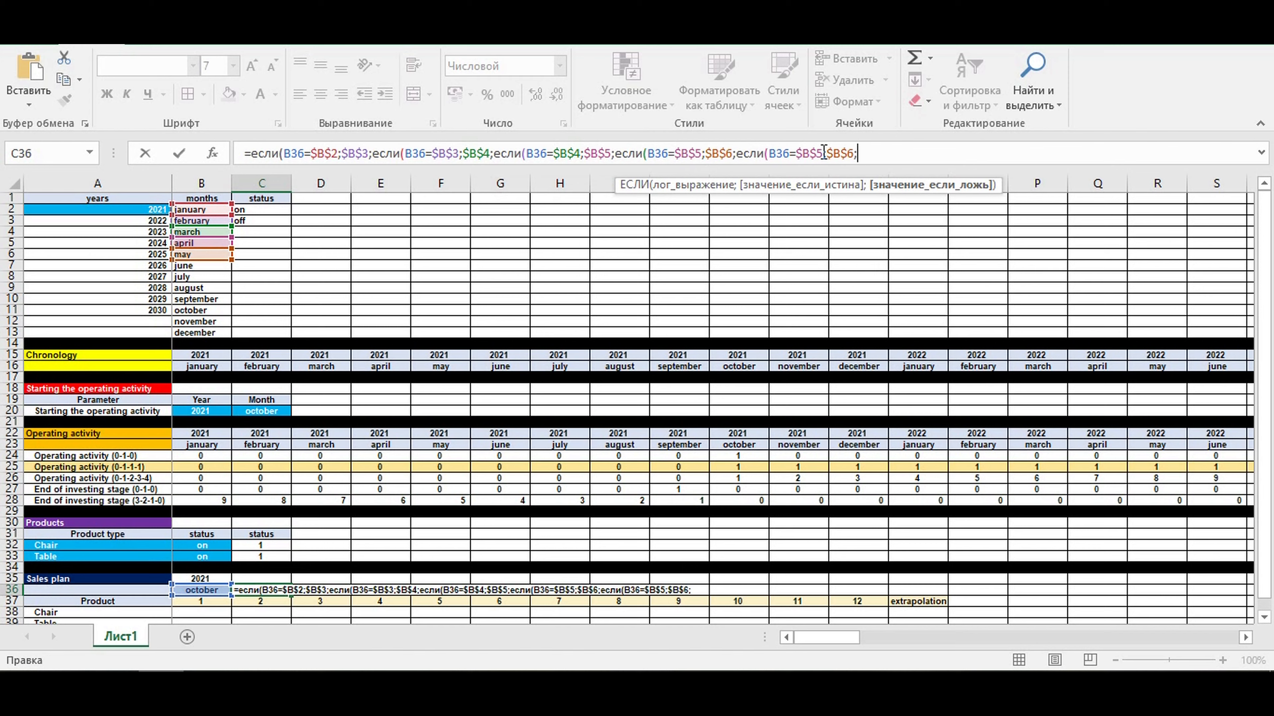
pyautogui.click(819, 152)
pyautogui.press('BackSpace')
pyautogui.write('6;$B$')
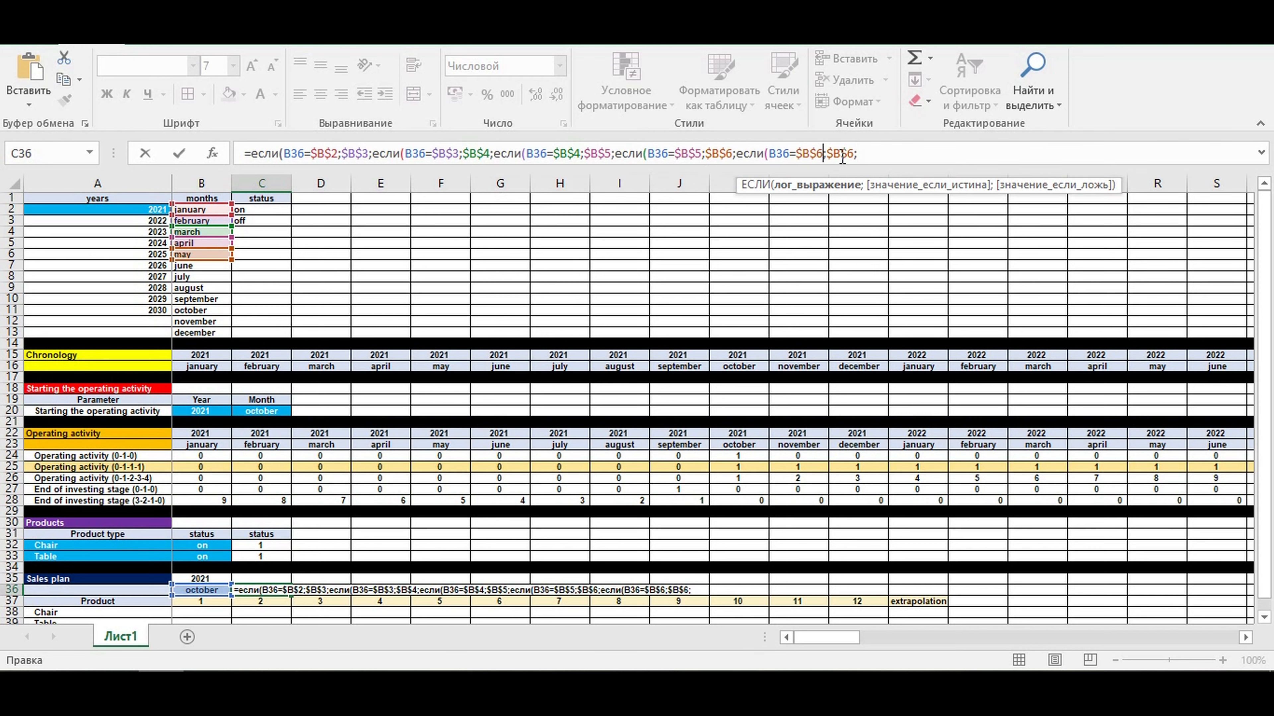
pyautogui.write('7')
# - Copy the last ЕСЛИ condition to the end of the C36 formula and make it return $B$8 when B36=$B$7
pyautogui.moveTo(857, 153); pyautogui.dragTo(738, 153)
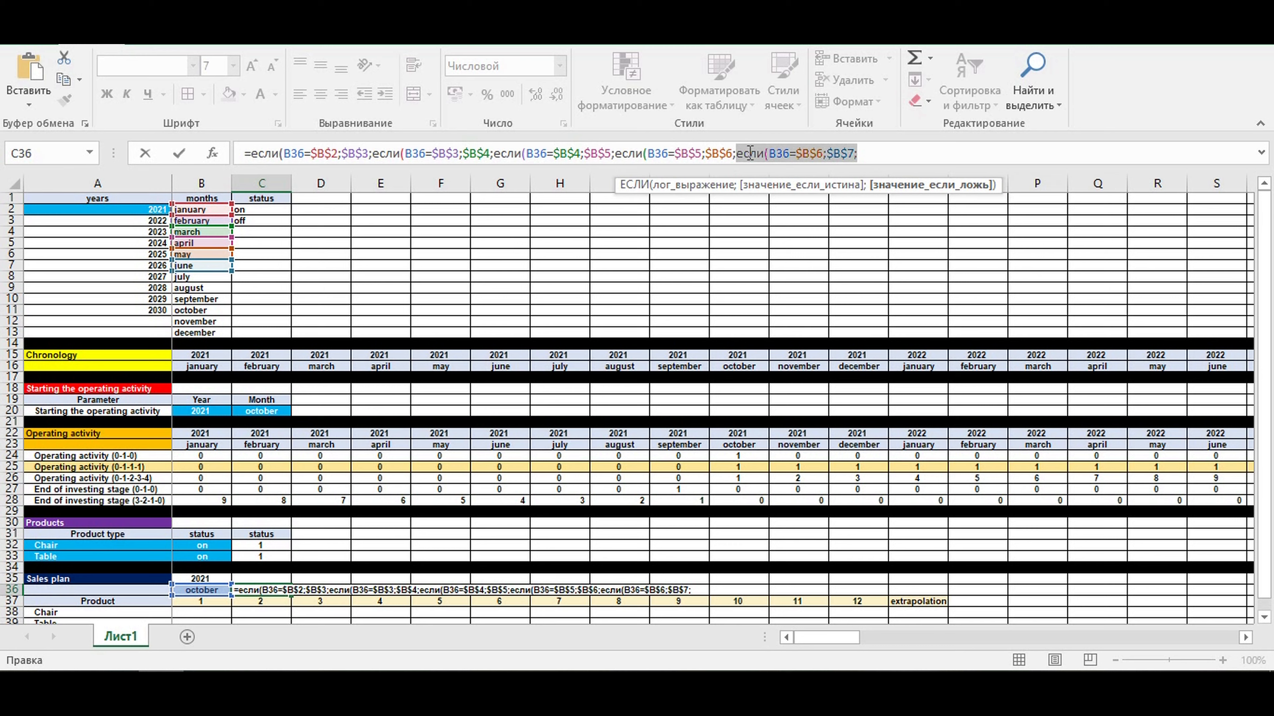
pyautogui.hotkey('ctrl', 'c')
pyautogui.click(877, 153)
pyautogui.hotkey('ctrl', 'v')
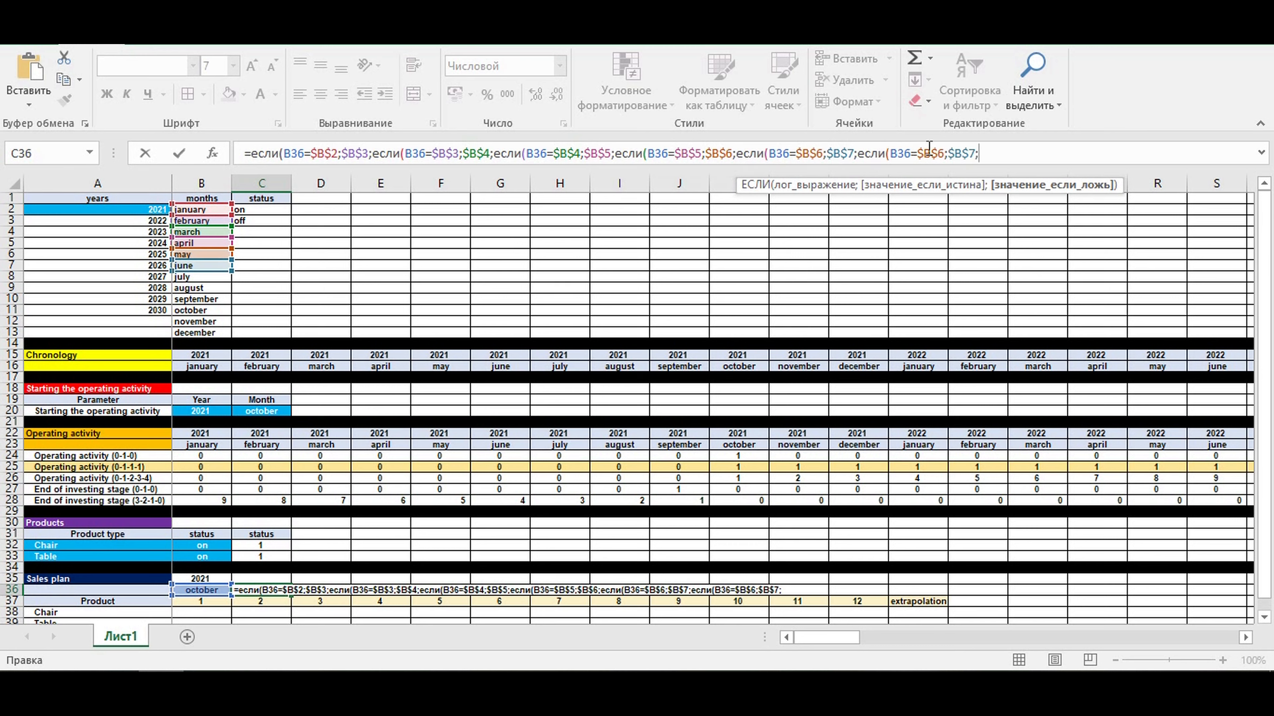
pyautogui.click(941, 154)
pyautogui.press('BackSpace')
pyautogui.write('7')
pyautogui.click(974, 153)
pyautogui.press('BackSpace')
pyautogui.write('8')
# - Append a further ЕСЛИ condition to the C36 formula so that B36=$B$8 returns $B$9
pyautogui.moveTo(973, 153); pyautogui.dragTo(860, 153)
pyautogui.hotkey('ctrl', 'c')
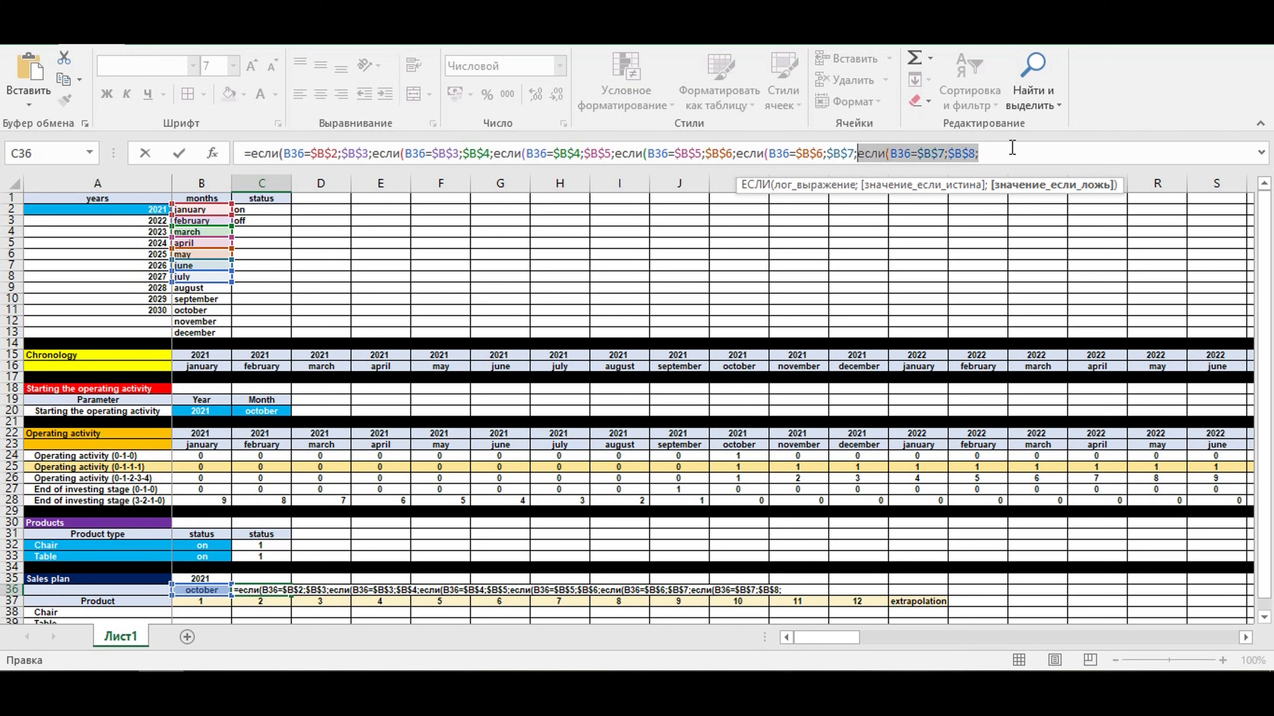
pyautogui.click(1005, 153)
pyautogui.hotkey('ctrl', 'v')
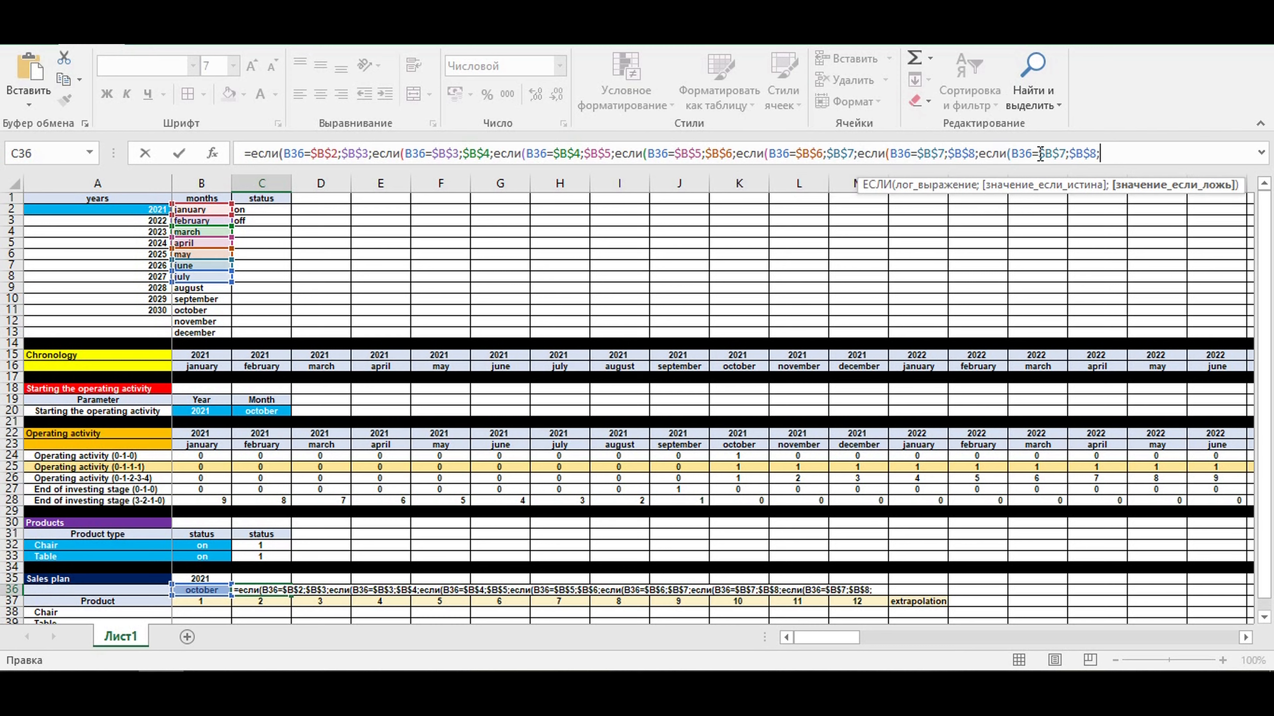
pyautogui.moveTo(1064, 153); pyautogui.dragTo(1061, 152)
pyautogui.write('8')
pyautogui.press('BackSpace')
pyautogui.write('9;')
# - Duplicate the last ЕСЛИ condition in the C36 formula and adapt it to return $B$10 when B36=$B$9
pyautogui.moveTo(1099, 153); pyautogui.dragTo(982, 160)
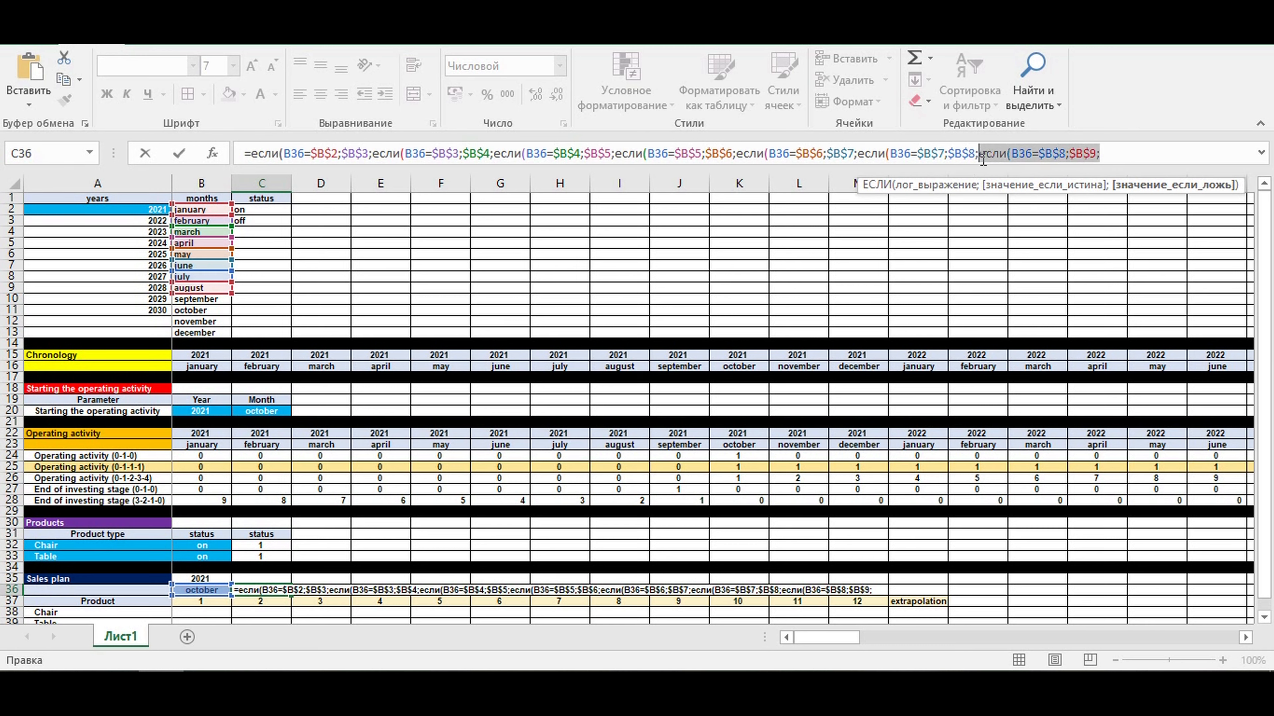
pyautogui.hotkey('ctrl', 'c')
pyautogui.click(1129, 152)
pyautogui.hotkey('ctrl', 'v')
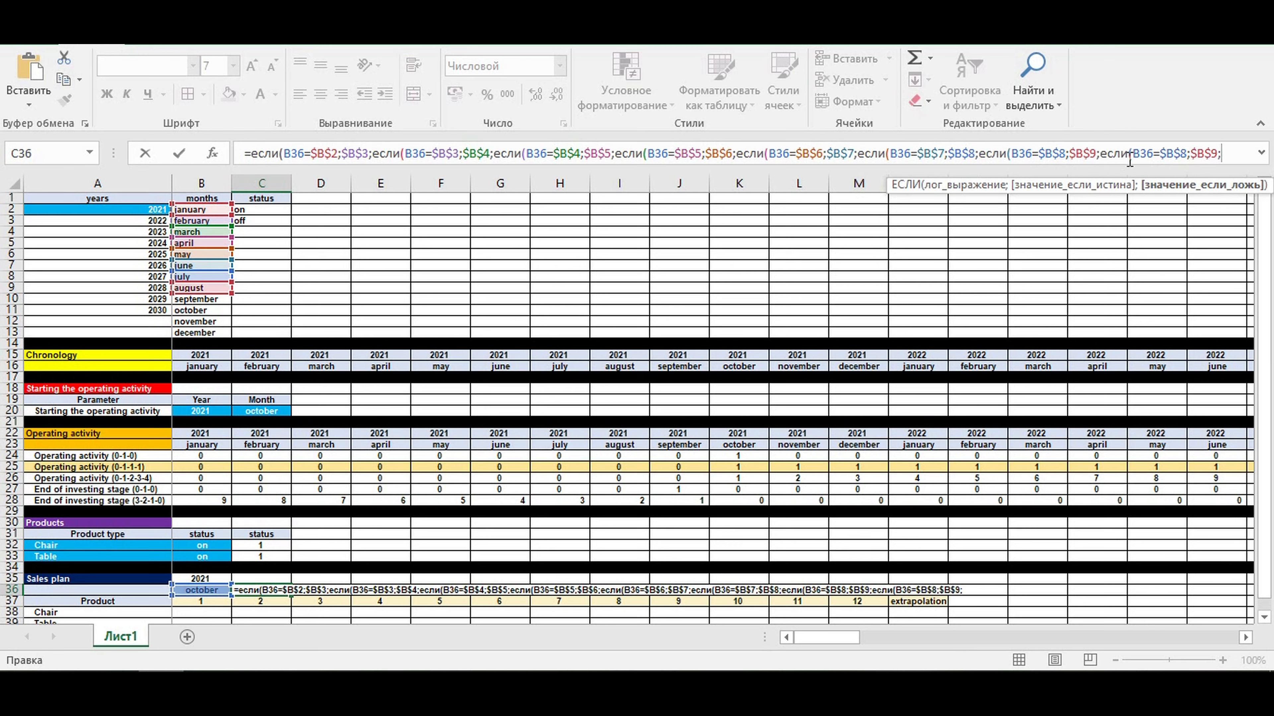
pyautogui.click(1187, 152)
pyautogui.press('BackSpace')
pyautogui.write('9')
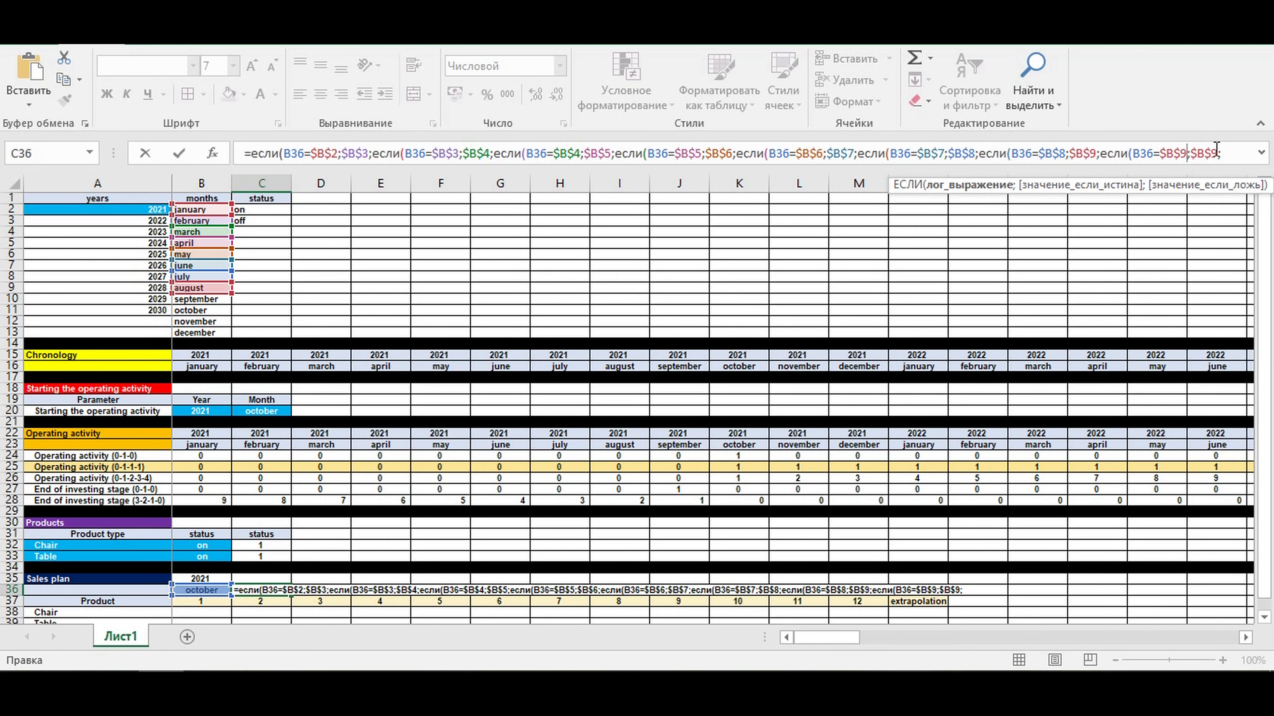
pyautogui.click(1216, 152)
pyautogui.press('BackSpace')
pyautogui.write('9;$B$10')
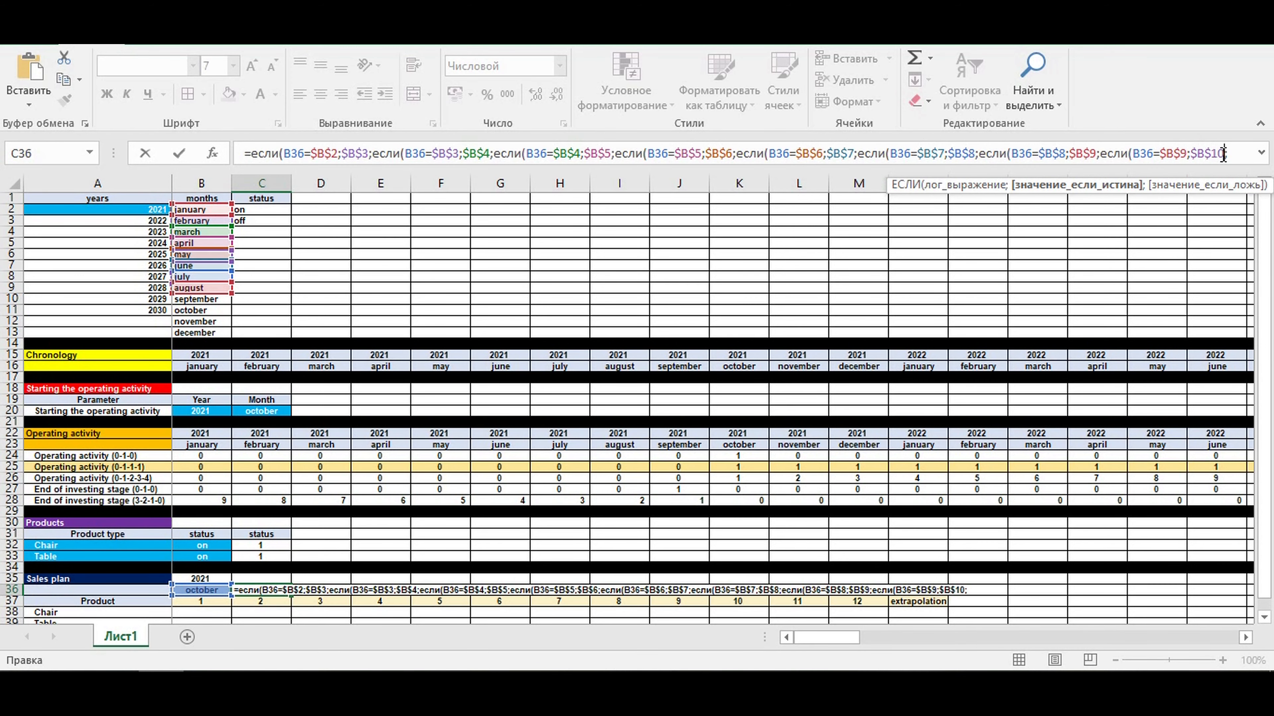
# - Add a nested ЕСЛИ to the C36 formula that returns $B$11 when B36=$B$10
pyautogui.moveTo(1214, 166); pyautogui.dragTo(1214, 197)
pyautogui.moveTo(1239, 154); pyautogui.dragTo(1101, 155)
pyautogui.hotkey('ctrl', 'c')
pyautogui.click(1237, 153)
pyautogui.hotkey('ctrl', 'v')
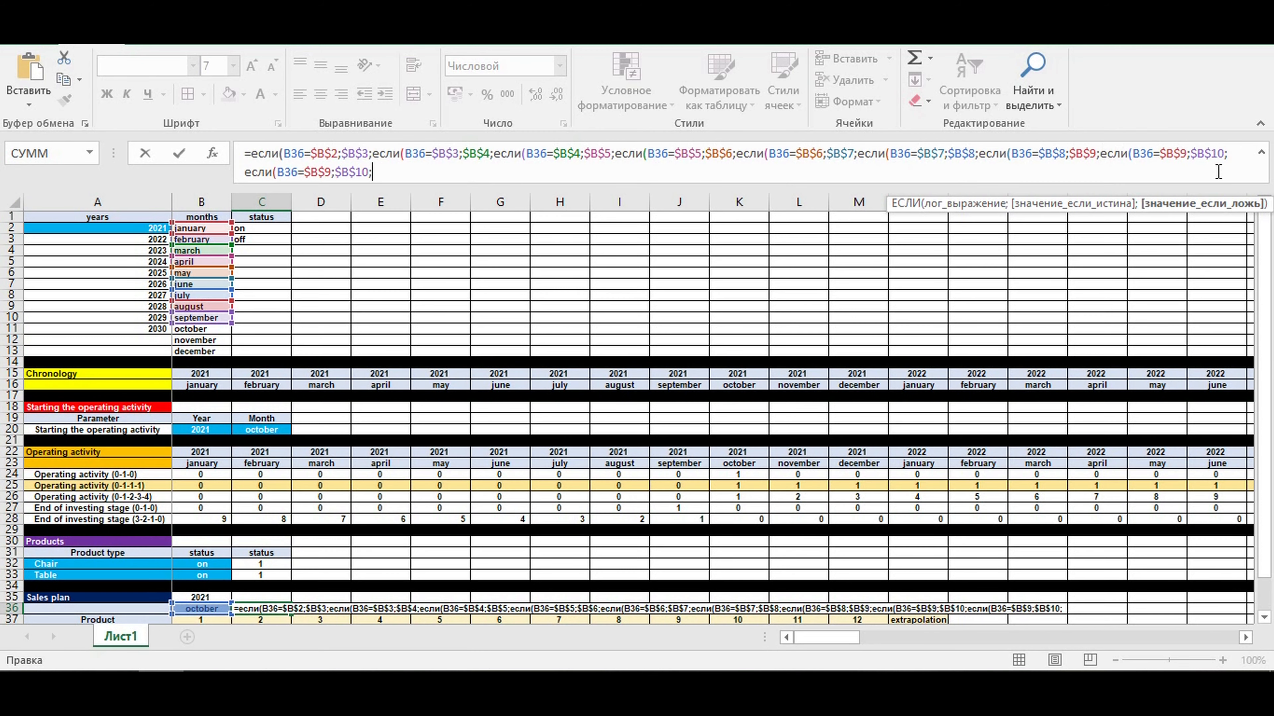
pyautogui.click(328, 168)
pyautogui.write('10')
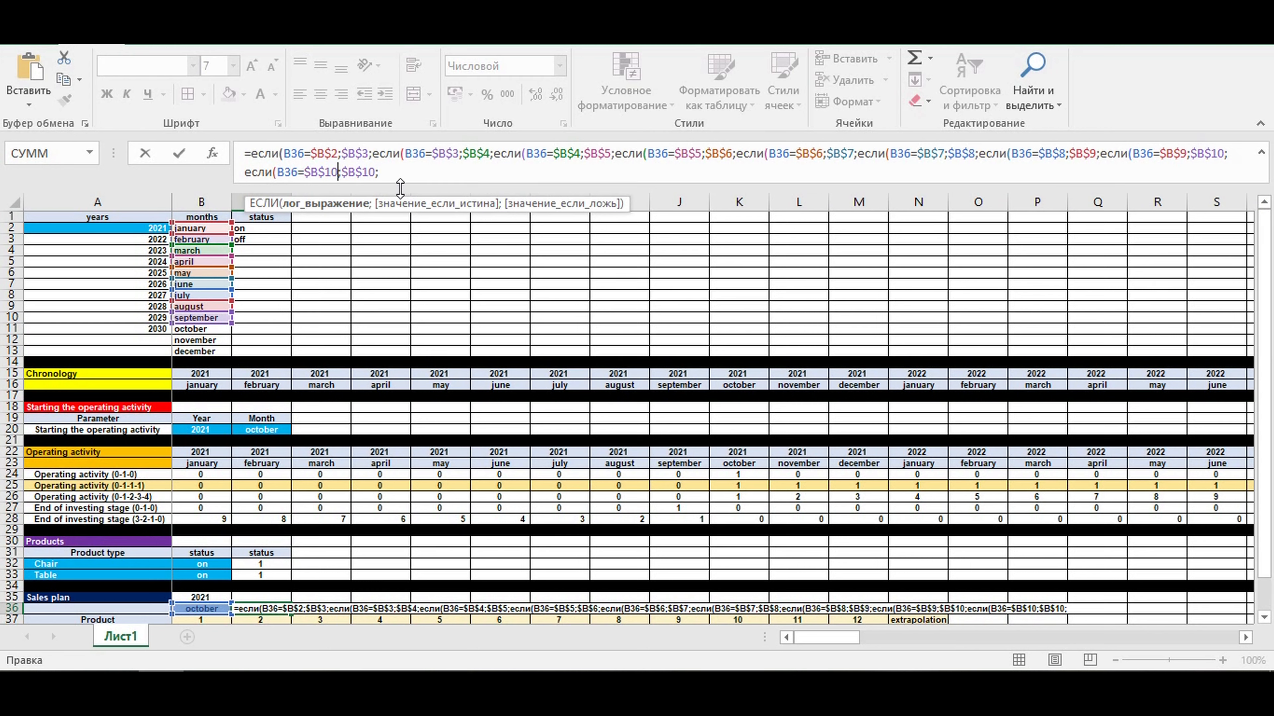
pyautogui.moveTo(376, 172); pyautogui.dragTo(370, 172)
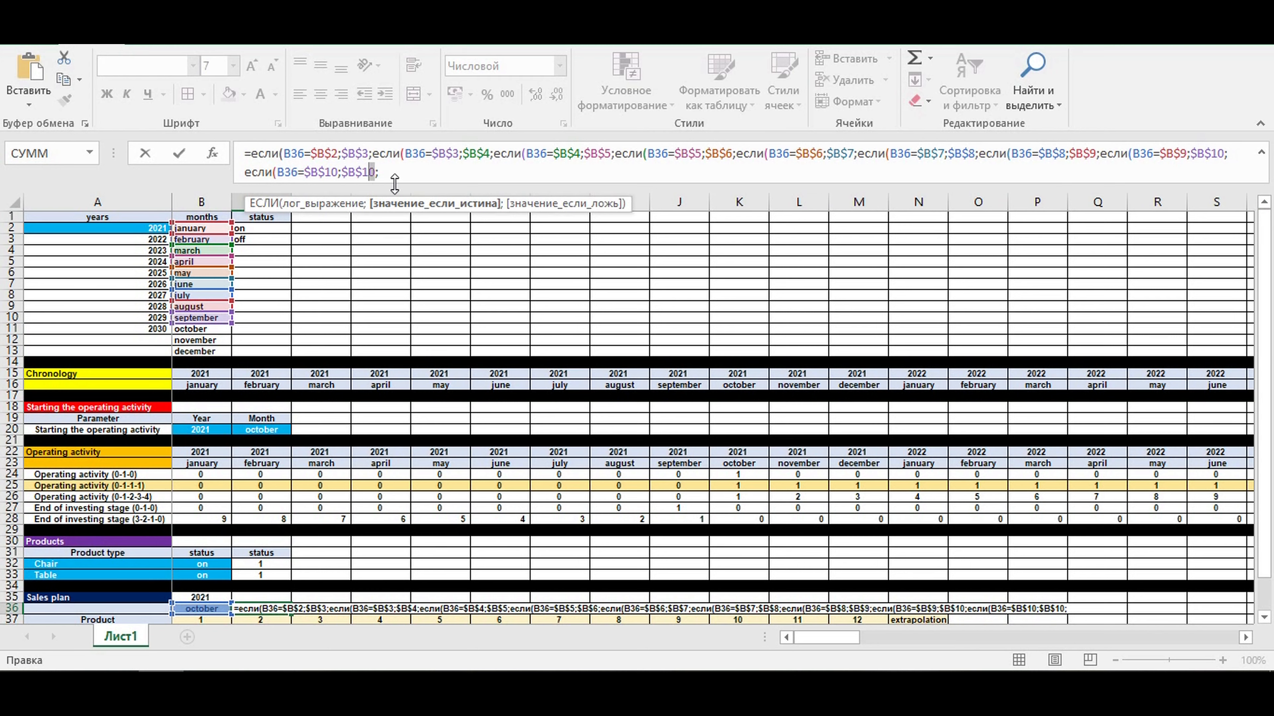
pyautogui.write('1')
# - Copy the last ЕСЛИ condition to the end of the C36 formula and make it return $B$12 when B36=$B$11
pyautogui.moveTo(396, 172); pyautogui.dragTo(244, 172)
pyautogui.hotkey('ctrl', 'c')
pyautogui.click(421, 172)
pyautogui.hotkey('ctrl', 'v')
pyautogui.moveTo(472, 172); pyautogui.dragTo(502, 172)
pyautogui.write('12')
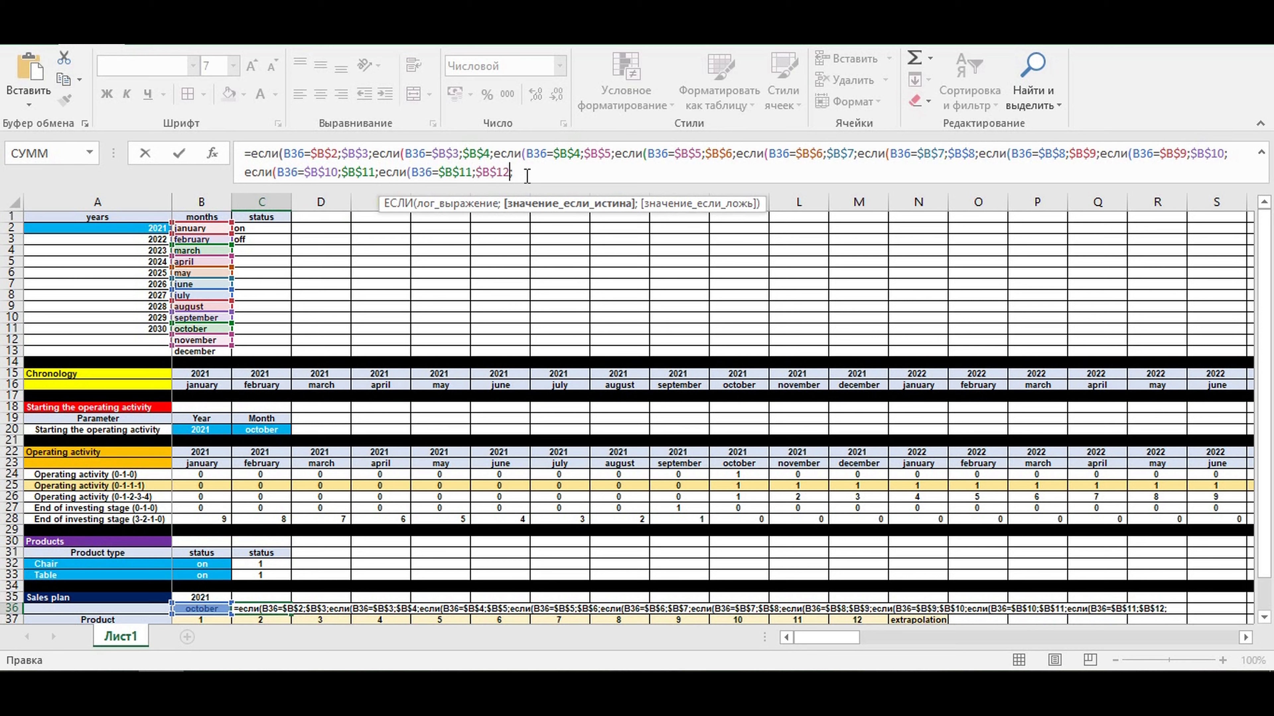
# - Duplicate the last ЕСЛИ condition in the C36 formula and adapt it to return $B$13 when B36=$B$12
pyautogui.moveTo(530, 172); pyautogui.dragTo(381, 173)
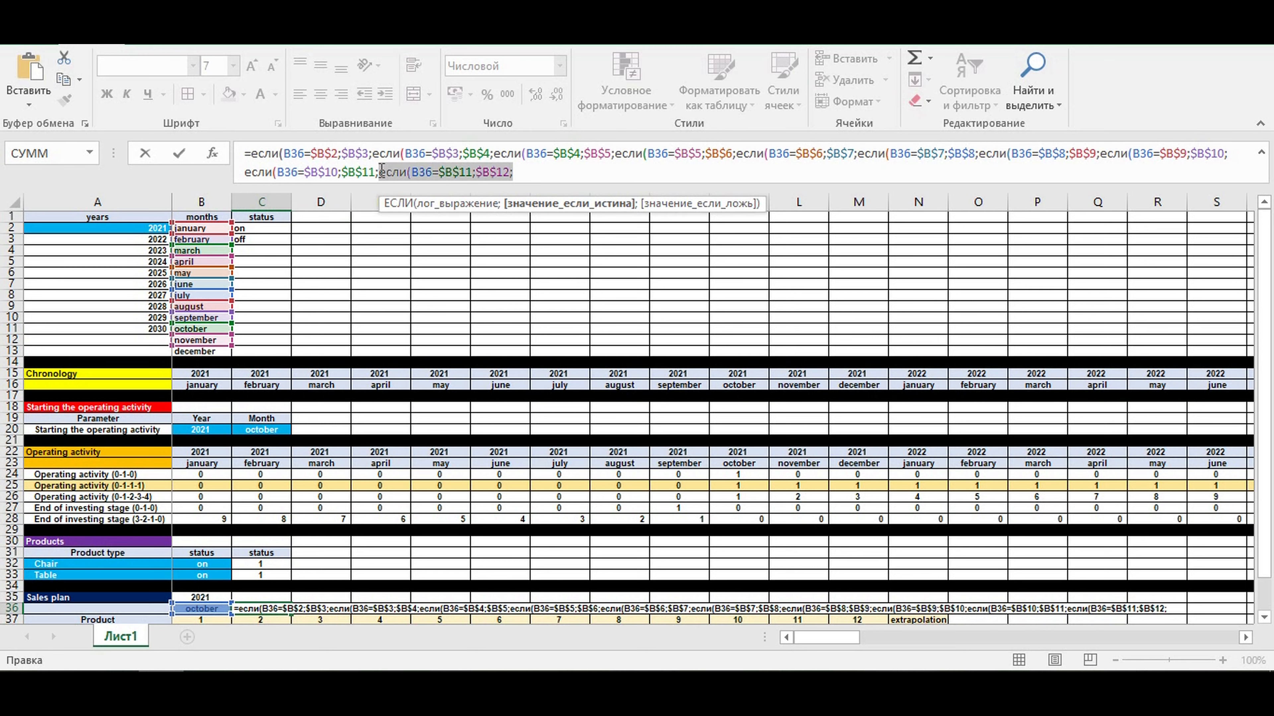
pyautogui.hotkey('ctrl', 'c')
pyautogui.click(513, 172)
pyautogui.hotkey('ctrl', 'v')
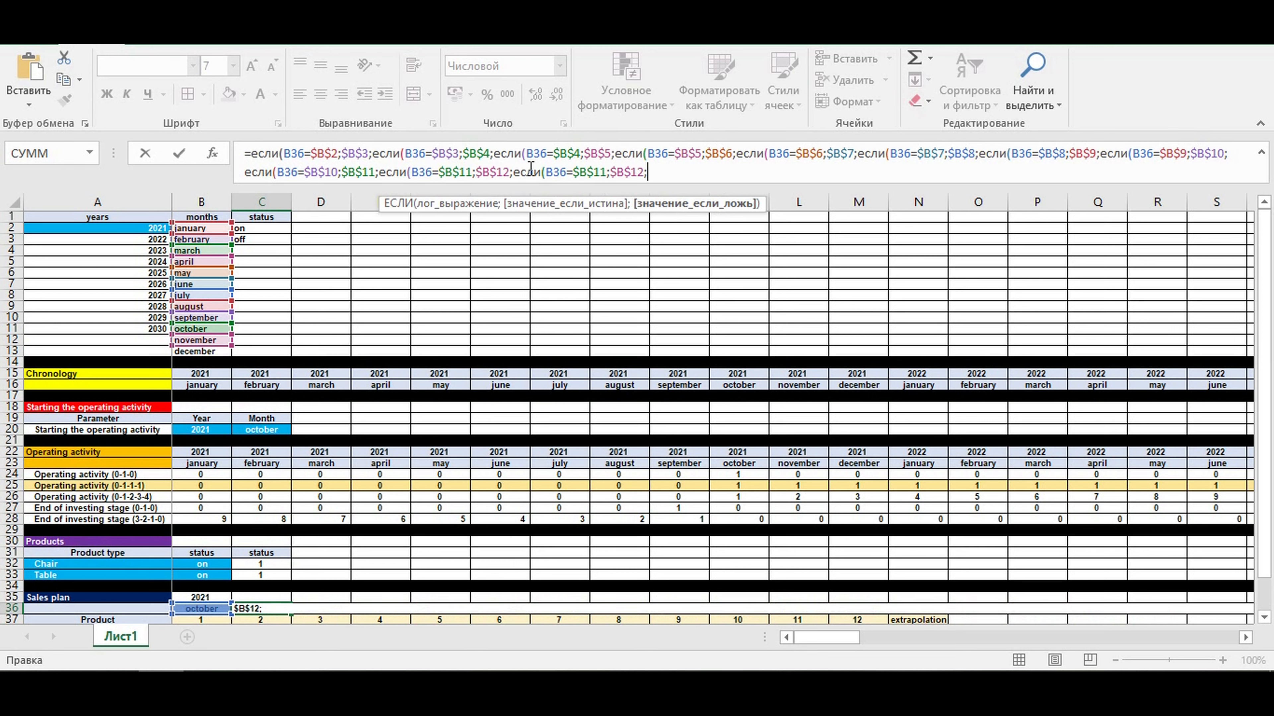
pyautogui.moveTo(602, 172); pyautogui.dragTo(605, 172)
pyautogui.write('2;$B$')
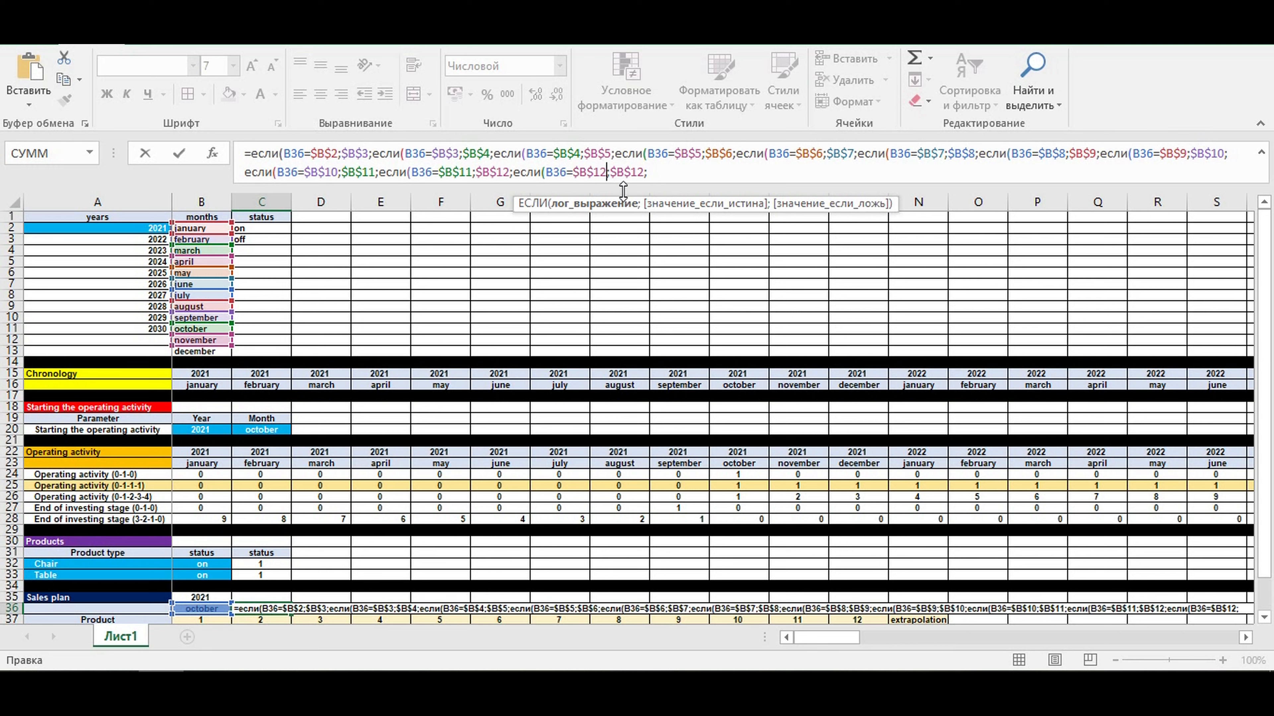
pyautogui.write('3')
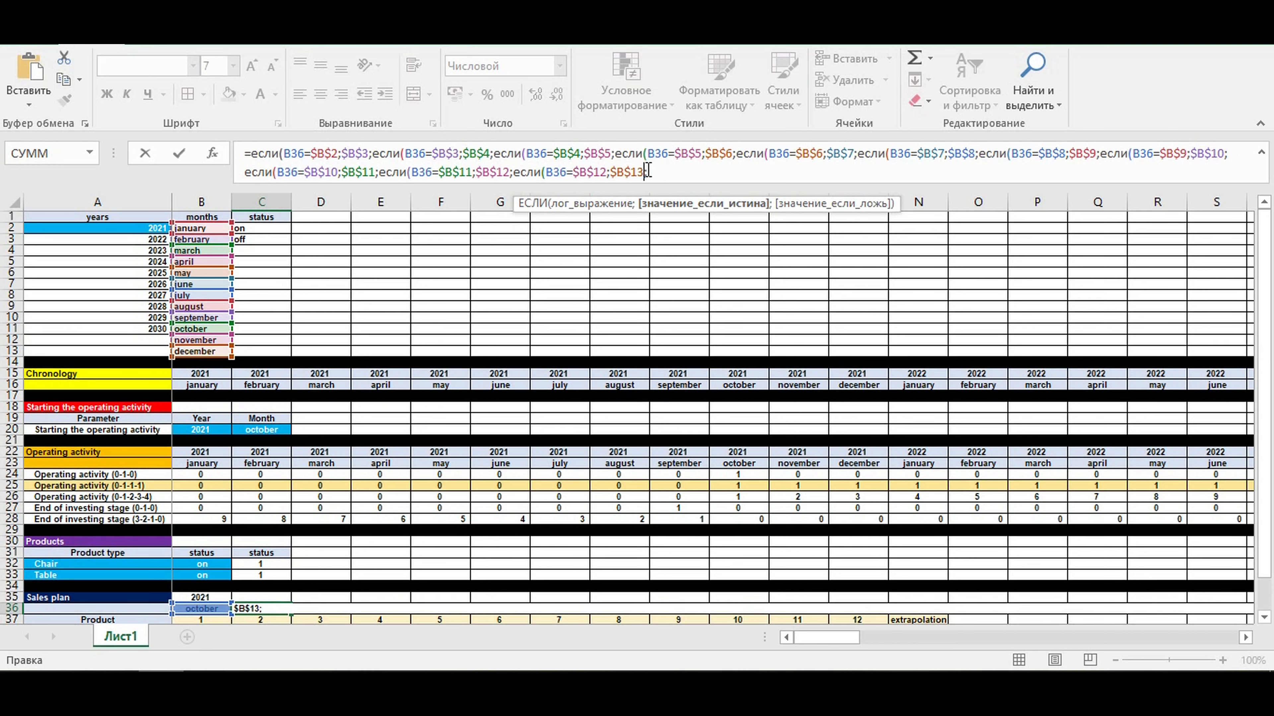
# - Add another nested ЕСЛИ to the end of the C36 formula that returns $B$2 when B36=$B$13
pyautogui.moveTo(664, 170); pyautogui.dragTo(515, 169)
pyautogui.click(515, 170)
pyautogui.moveTo(650, 169); pyautogui.dragTo(519, 170)
pyautogui.hotkey('ctrl', 'c')
pyautogui.click(681, 171)
pyautogui.hotkey('ctrl', 'v')
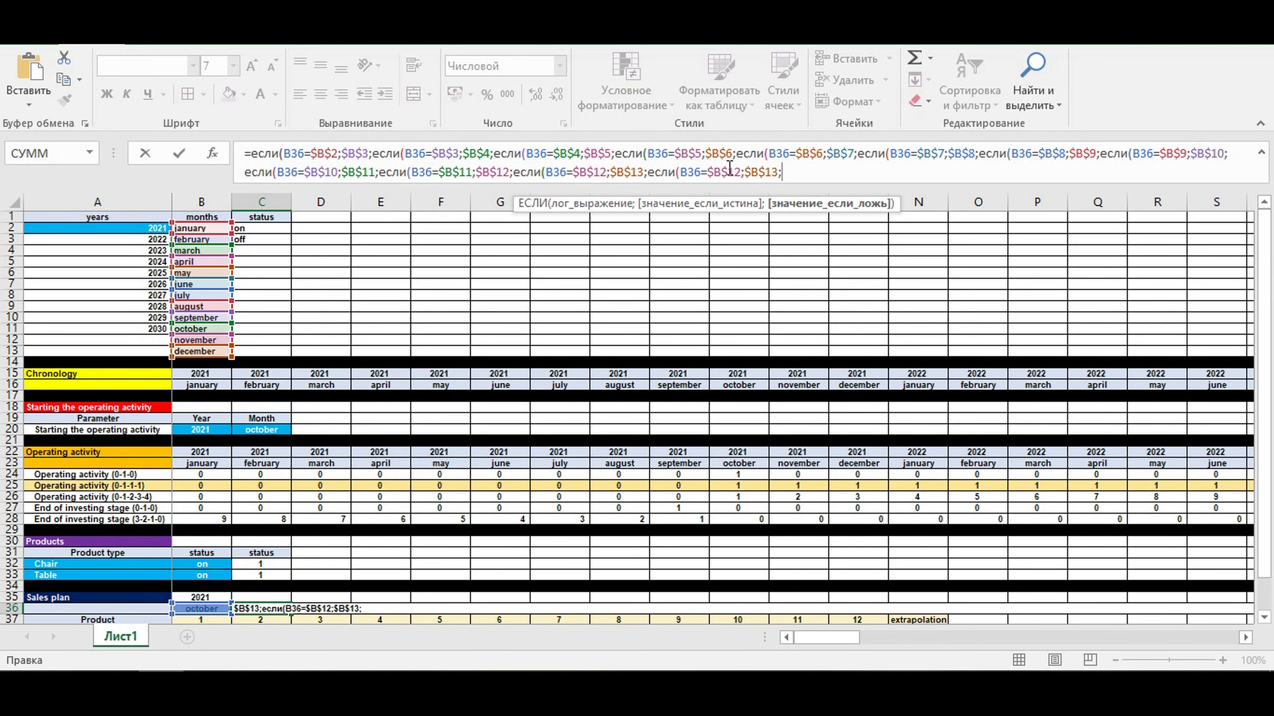
pyautogui.moveTo(741, 172); pyautogui.dragTo(735, 172)
pyautogui.write('3')
pyautogui.moveTo(779, 172); pyautogui.dragTo(773, 172)
pyautogui.write('2')
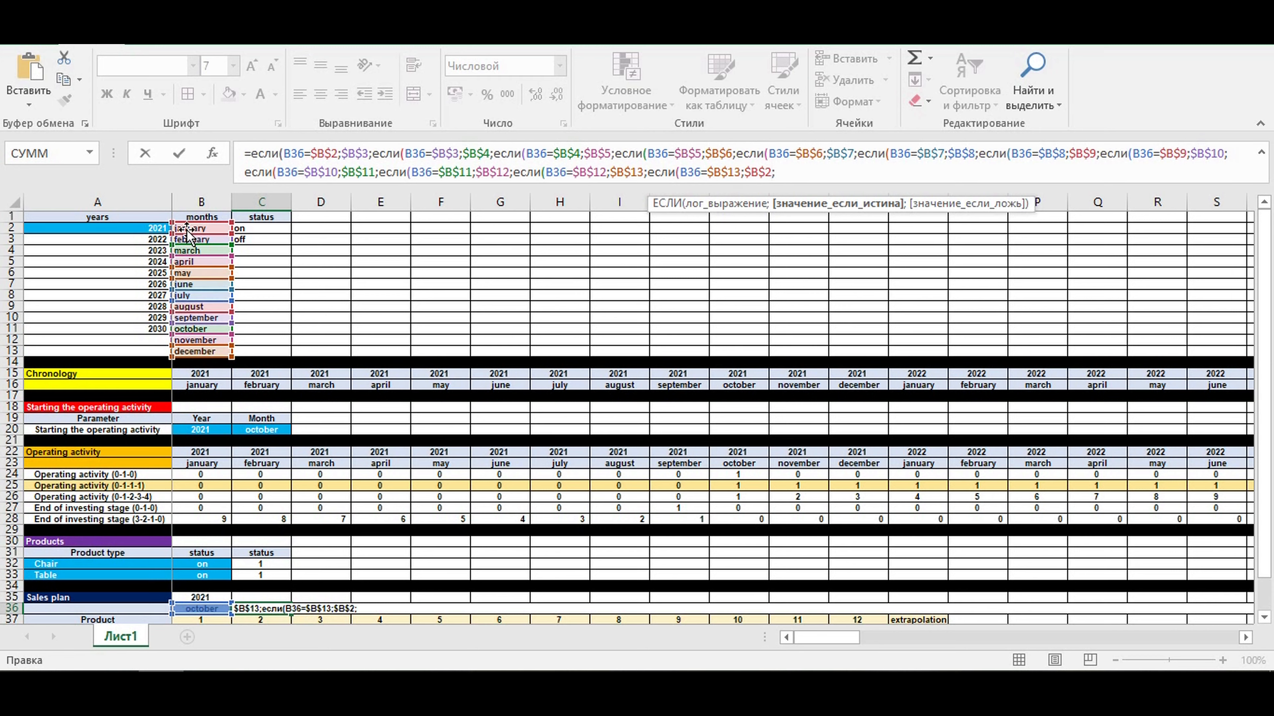
# - Finish the C36 formula with 0 as the last false value and close all nested ЕСЛИ parentheses
pyautogui.click(797, 174)
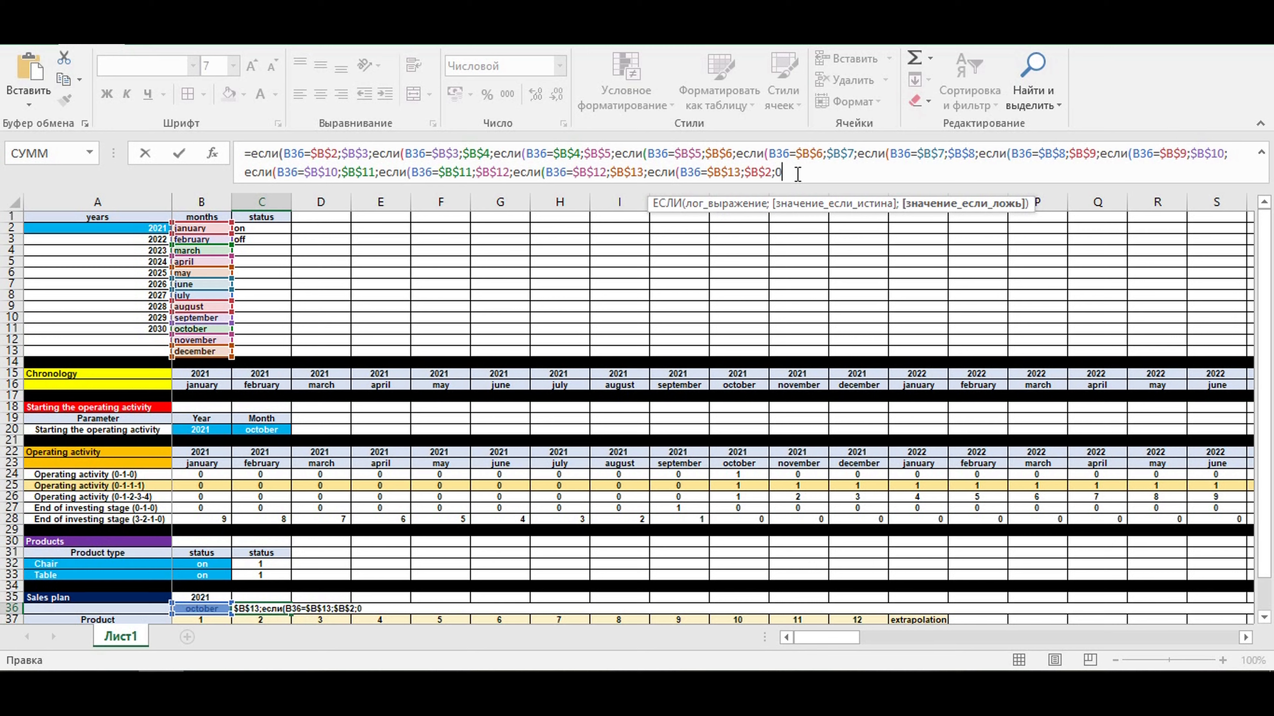
pyautogui.write(')))')
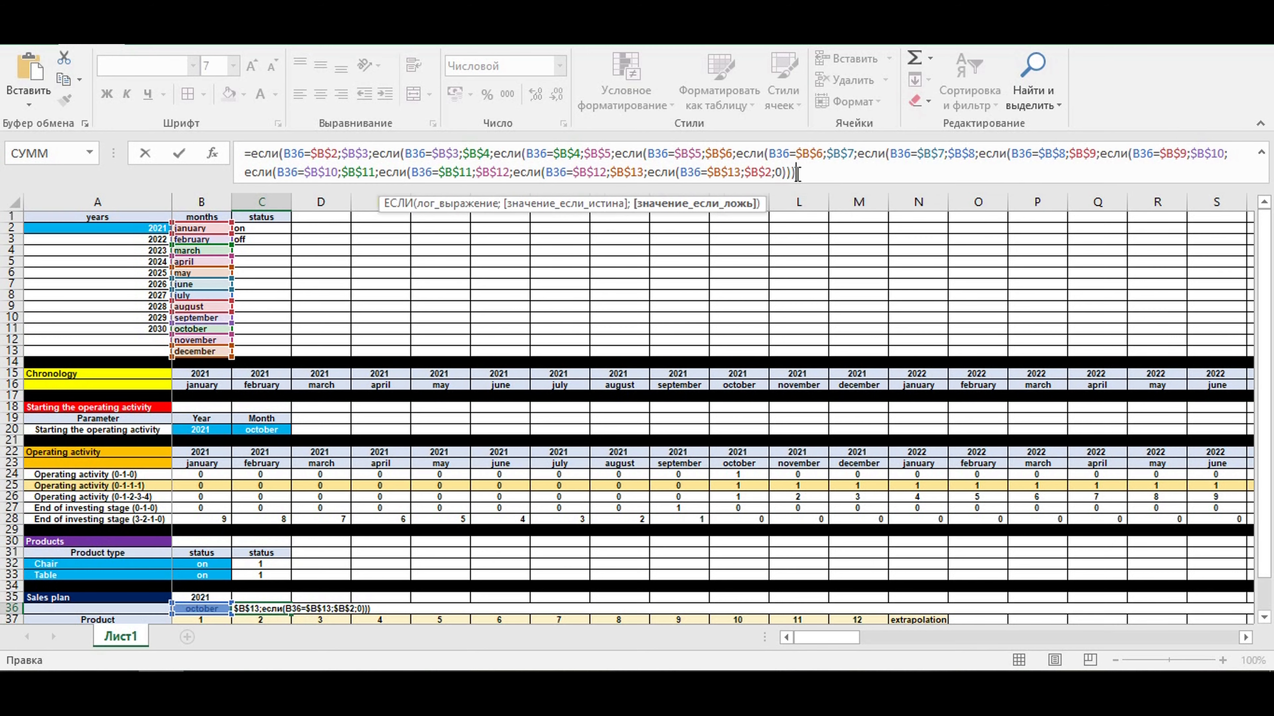
pyautogui.write(')))))))))))')
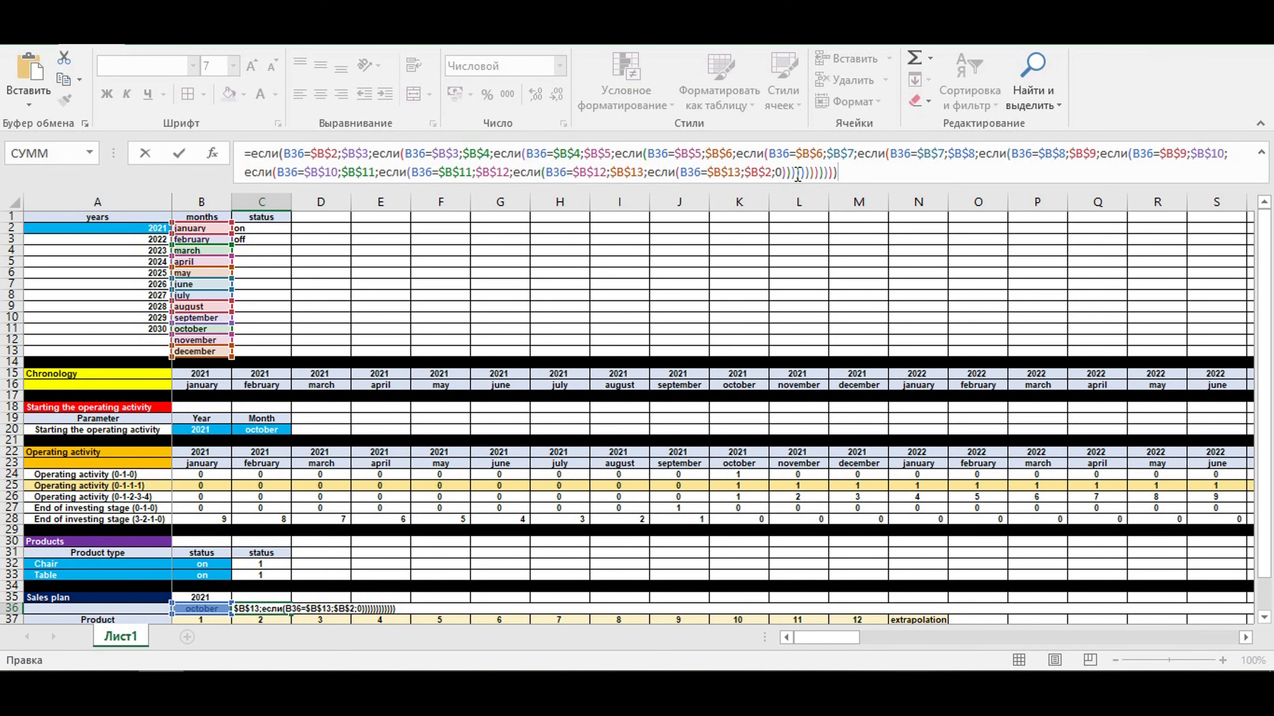
pyautogui.press('Return')
# - Center the month in C36 and fill its formula across the sales plan to M36
pyautogui.scroll(-4, 308, 400)
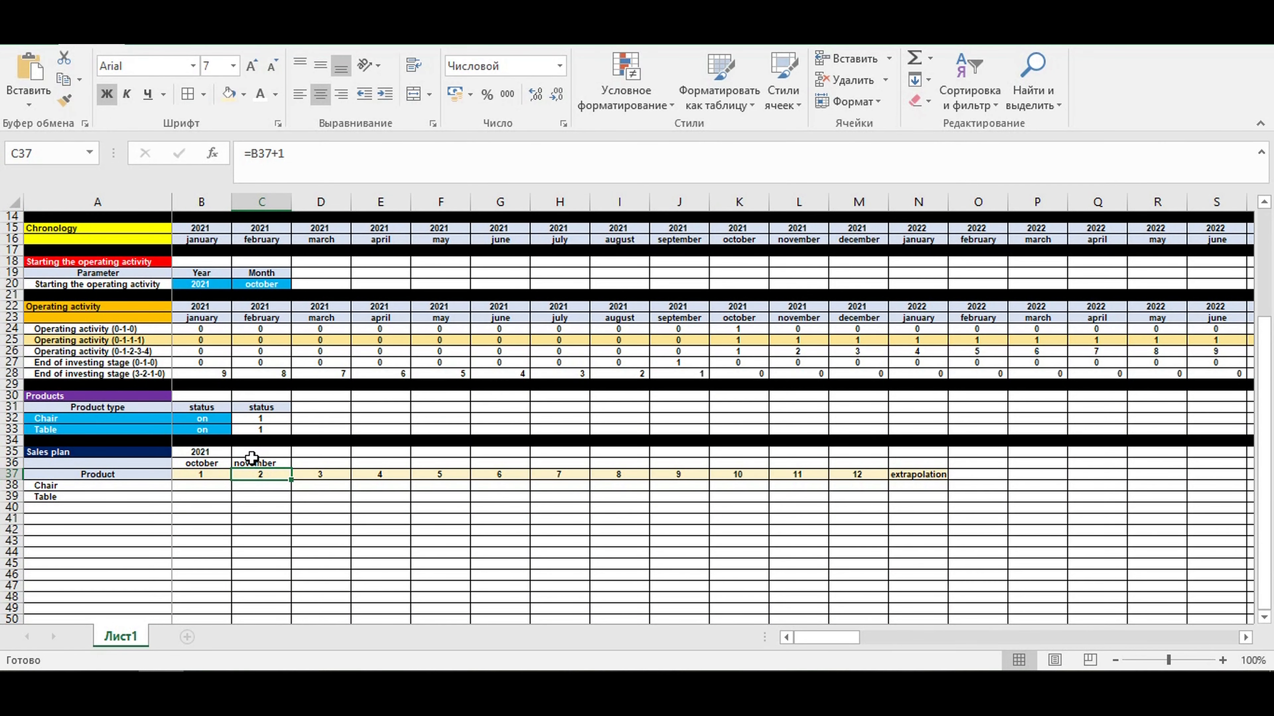
pyautogui.click(254, 463)
pyautogui.click(321, 95)
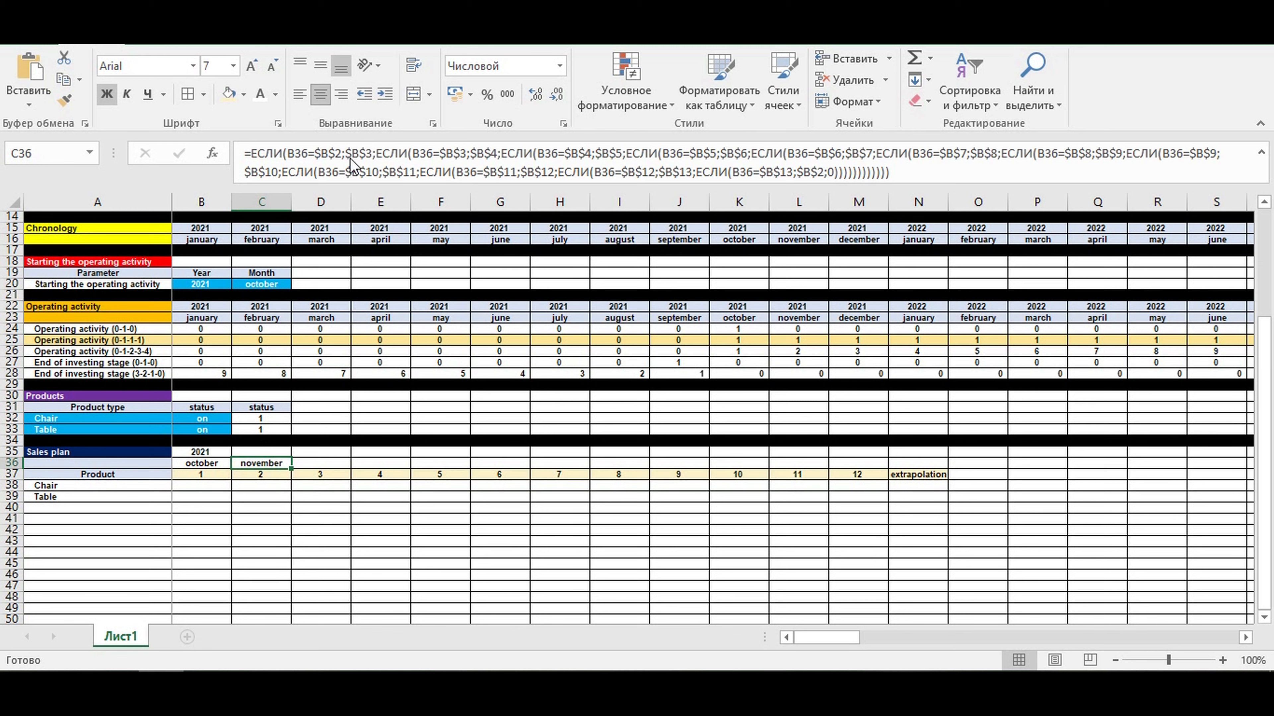
pyautogui.moveTo(290, 470); pyautogui.dragTo(874, 509)
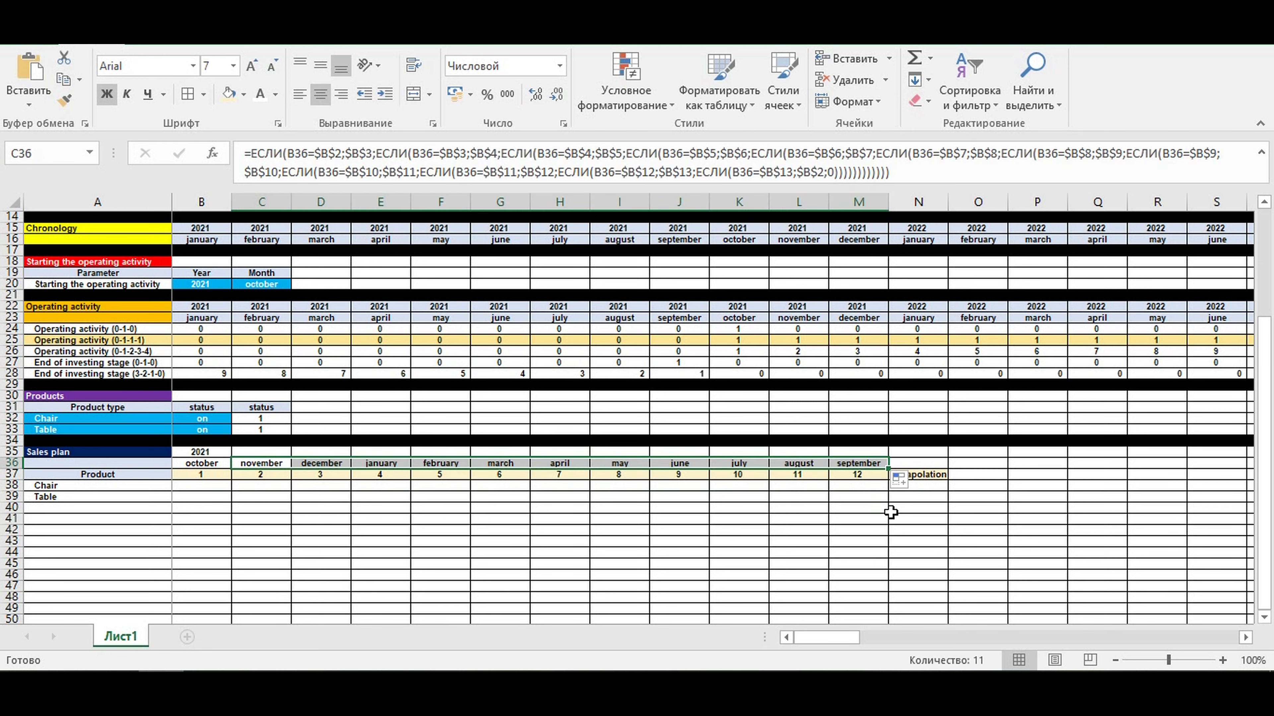
pyautogui.click(304, 521)
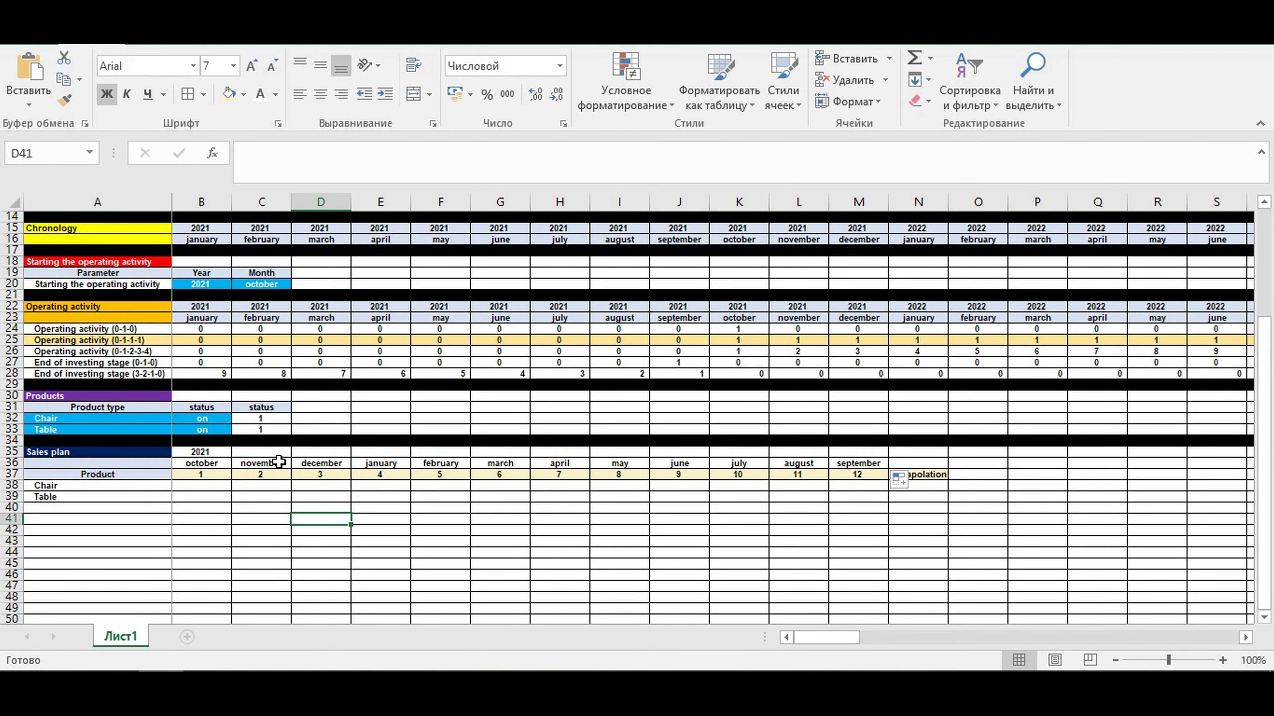
pyautogui.moveTo(199, 464); pyautogui.dragTo(858, 464)
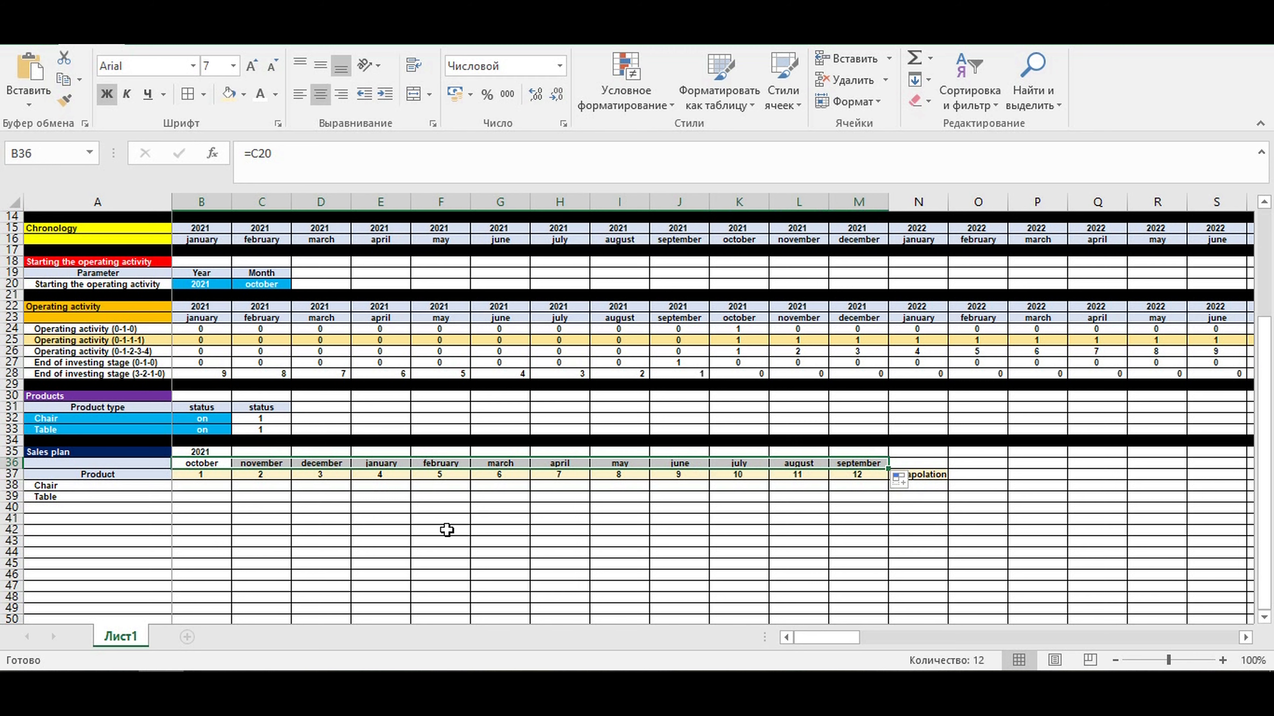
pyautogui.click(443, 552)
# - Start an ЕСЛИ formula in C35 with the condition B36=$B$13
pyautogui.click(269, 441)
pyautogui.click(258, 453)
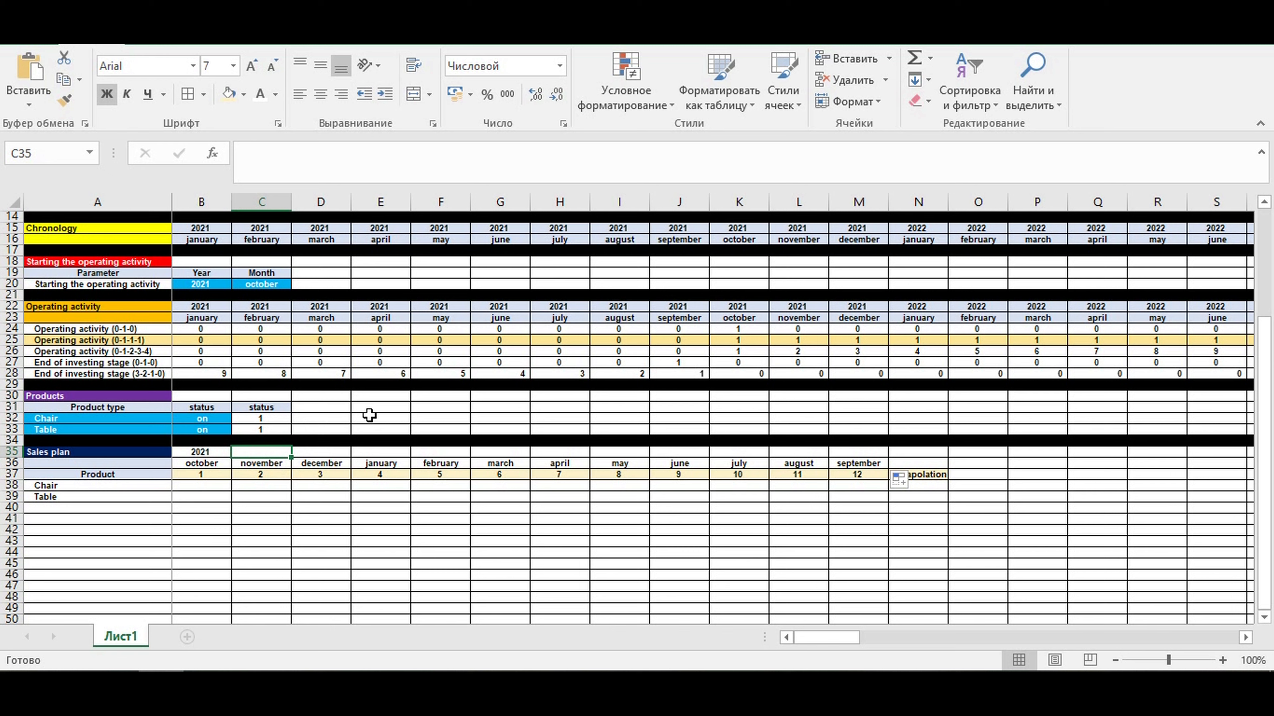
pyautogui.write('=')
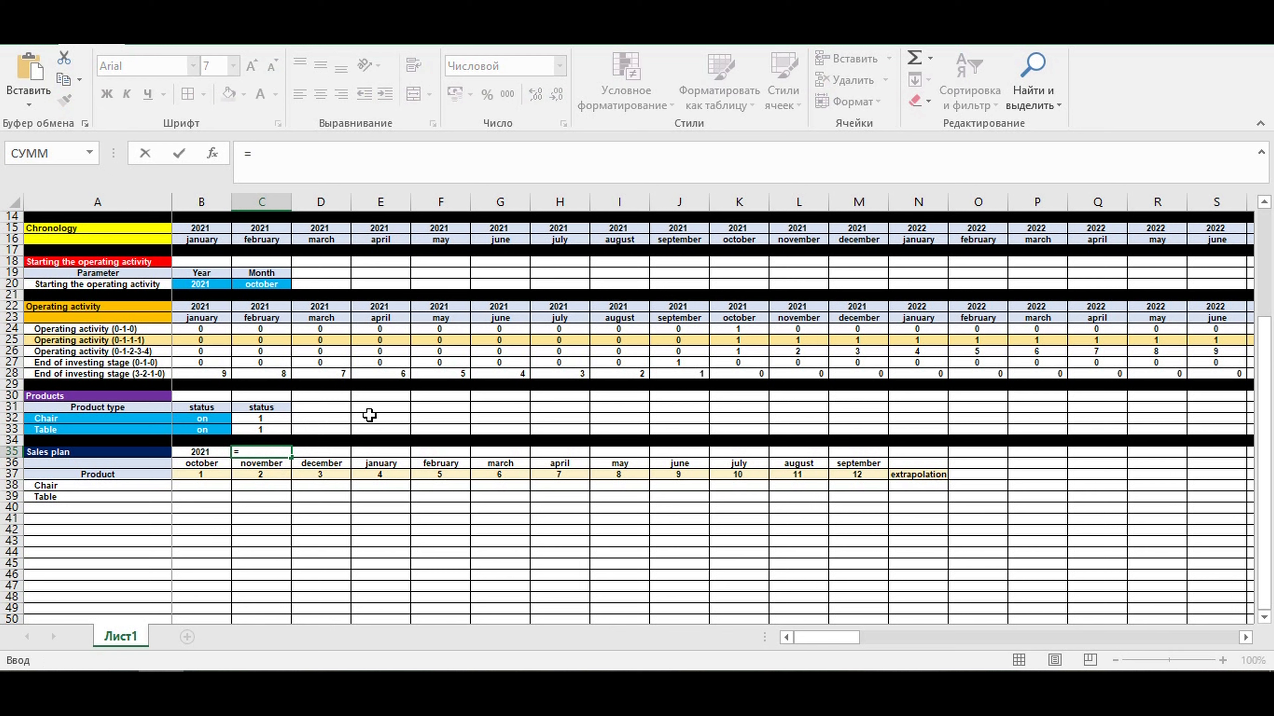
pyautogui.write('если(')
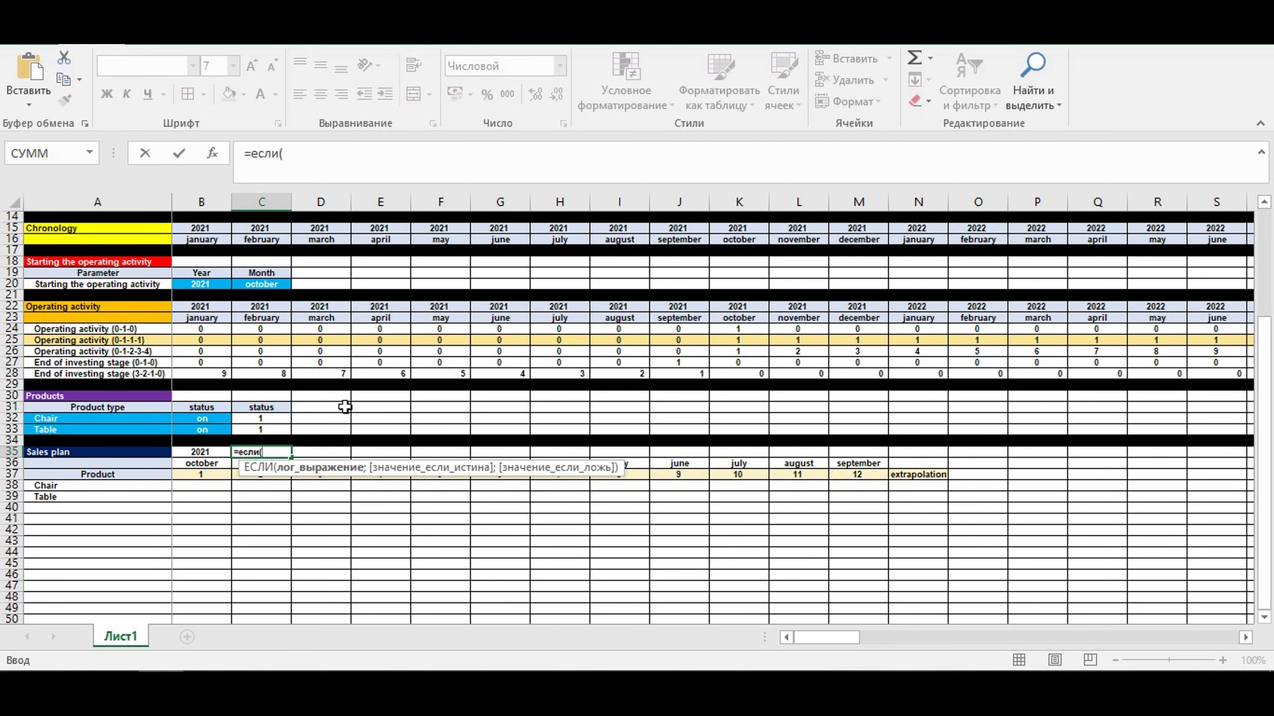
pyautogui.click(196, 464)
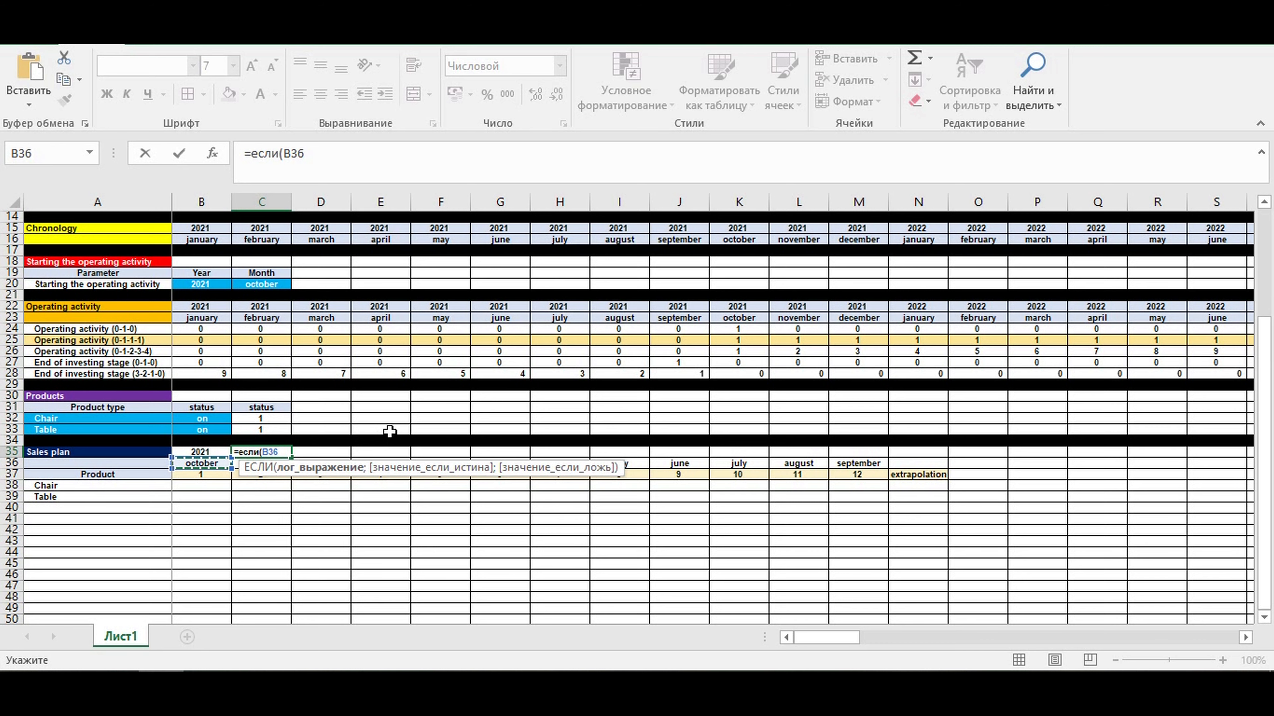
pyautogui.write('=')
pyautogui.scroll(2, 371, 441)
pyautogui.click(192, 272)
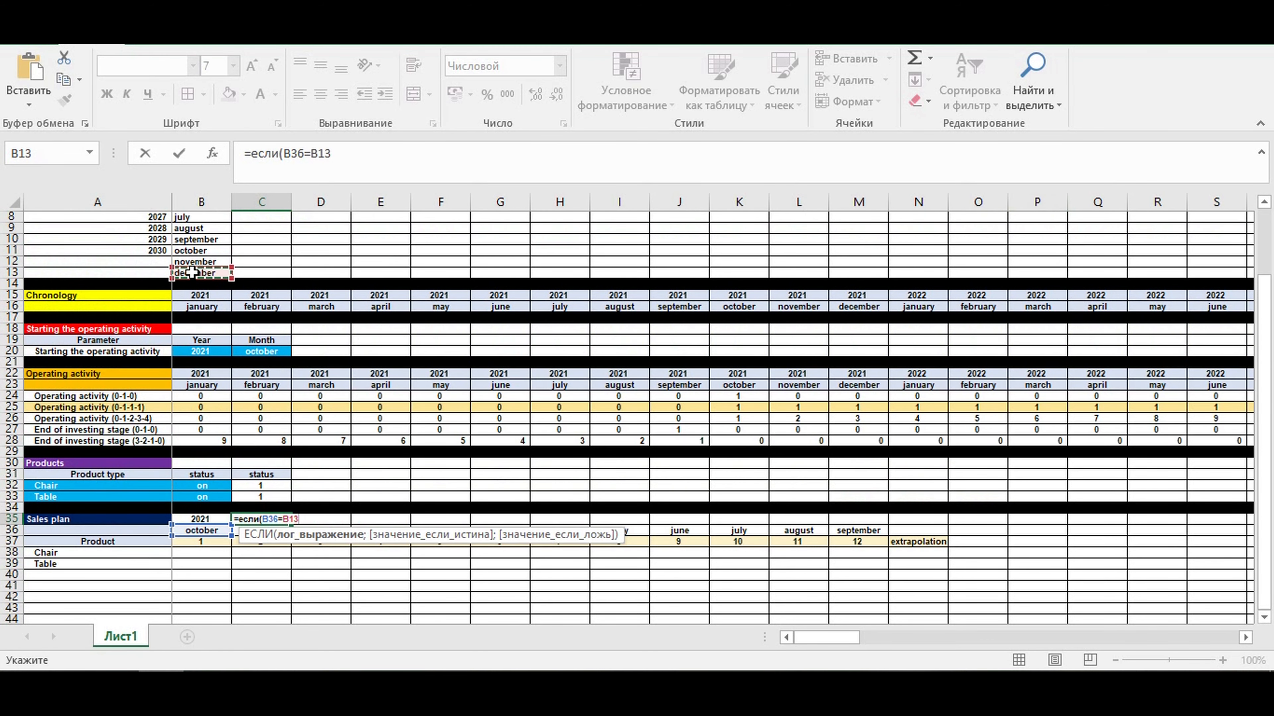
pyautogui.press('F4')
pyautogui.write(';')
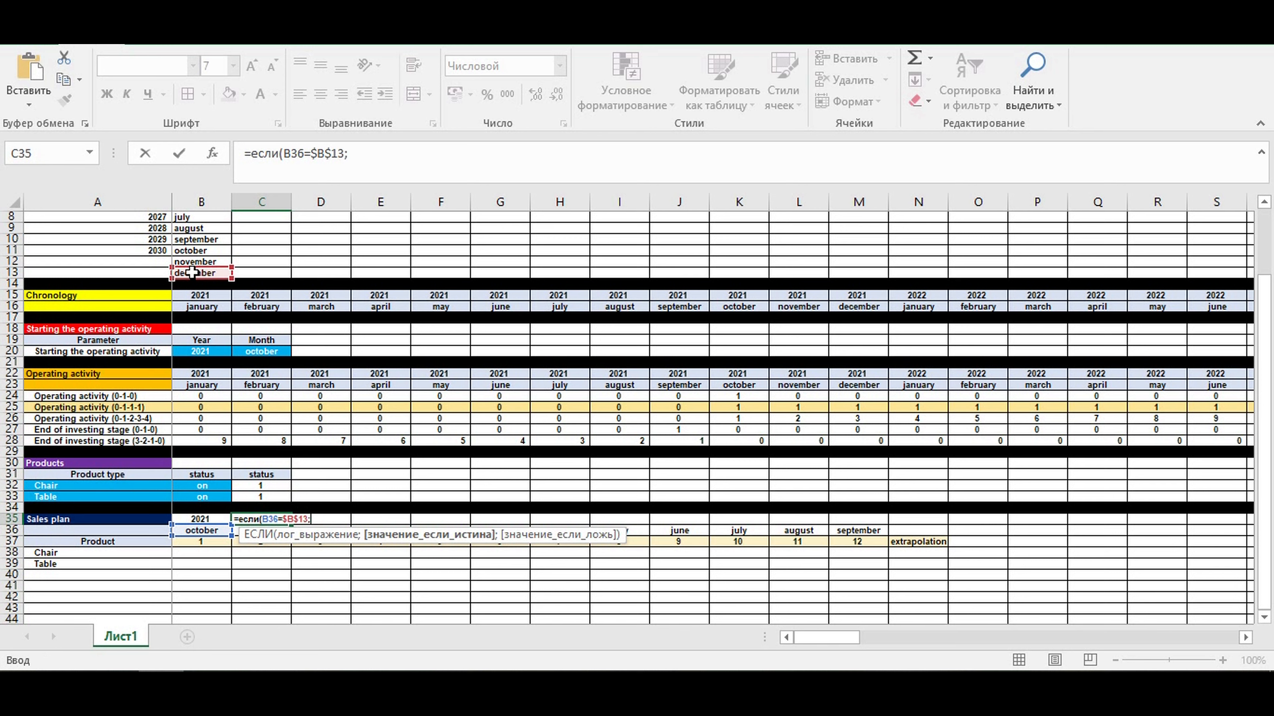
# - Complete the C35 formula so it returns B35+1 when true and B35 otherwise
pyautogui.click(186, 519)
pyautogui.write('+1')
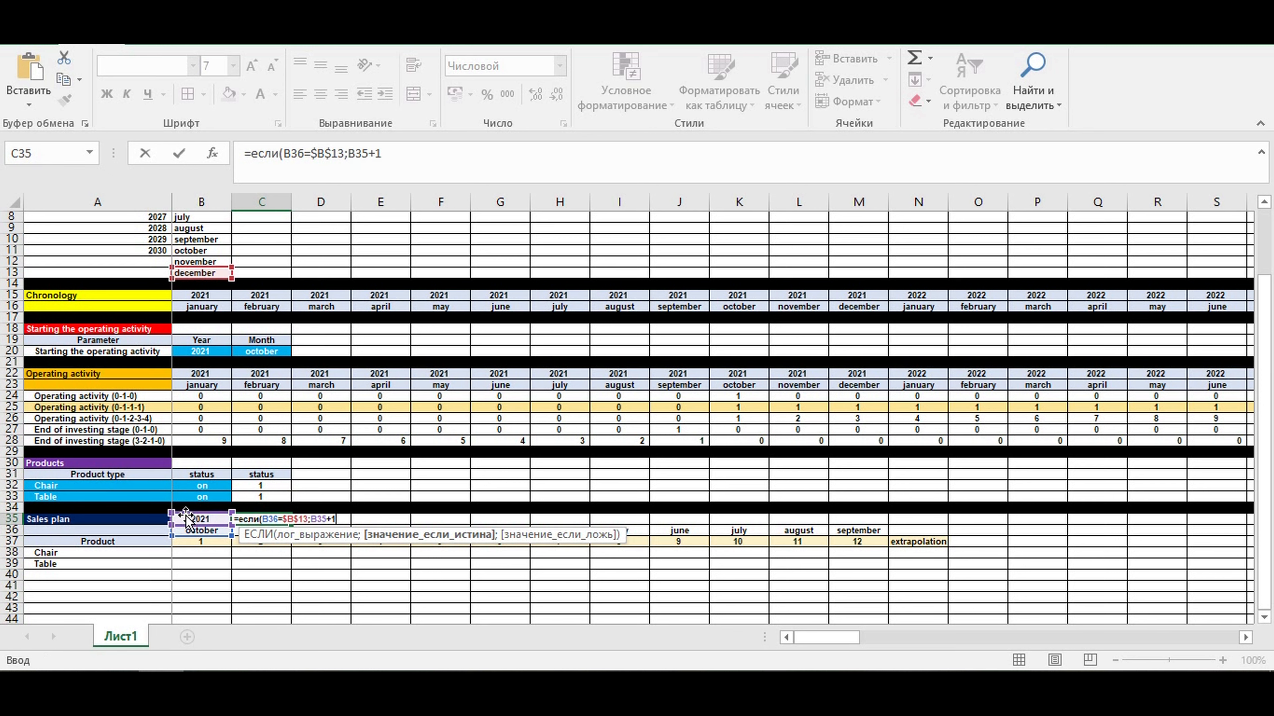
pyautogui.write(';')
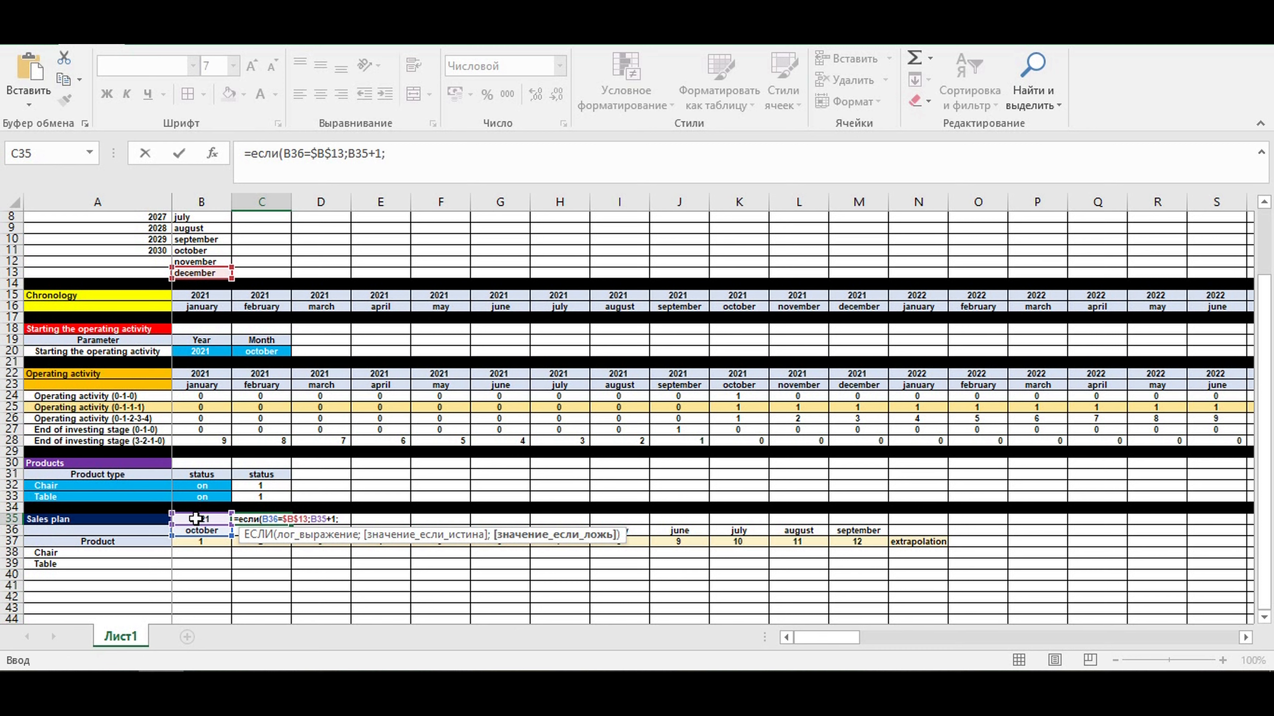
pyautogui.click(196, 519)
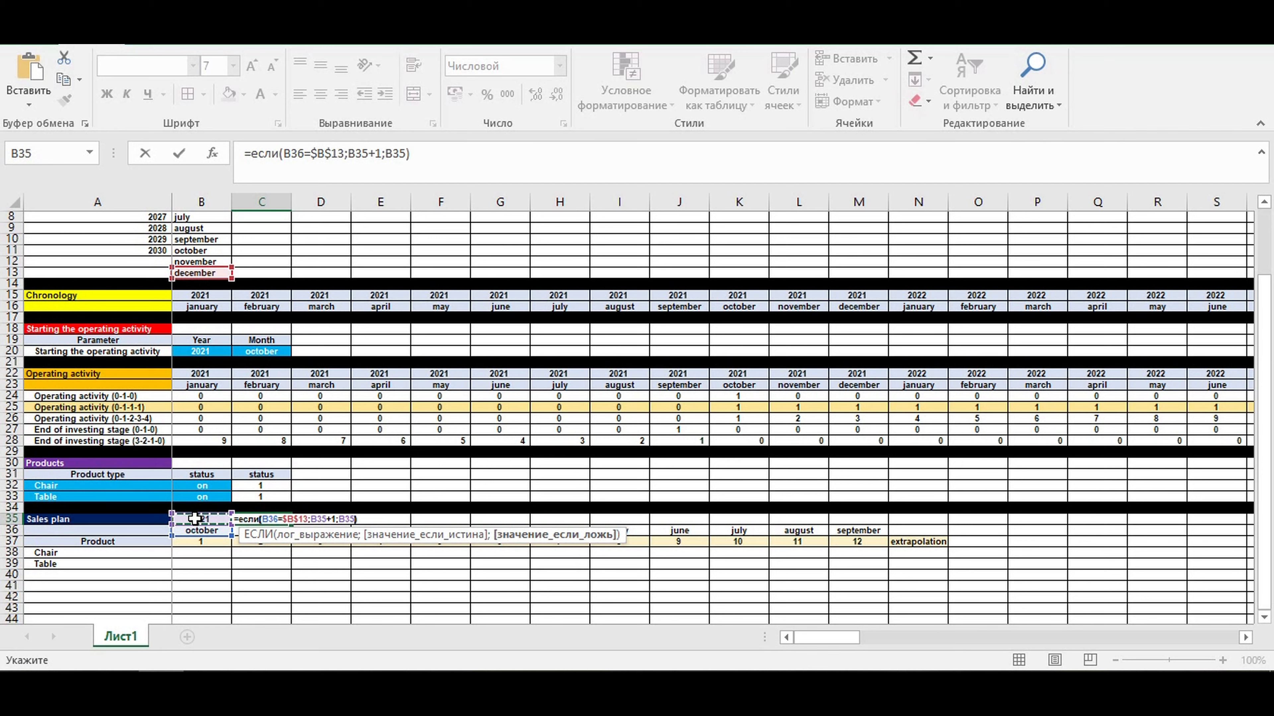
pyautogui.press('Return')
# - Format the year in C35 without a thousands separator and center it in the cell
pyautogui.click(253, 518)
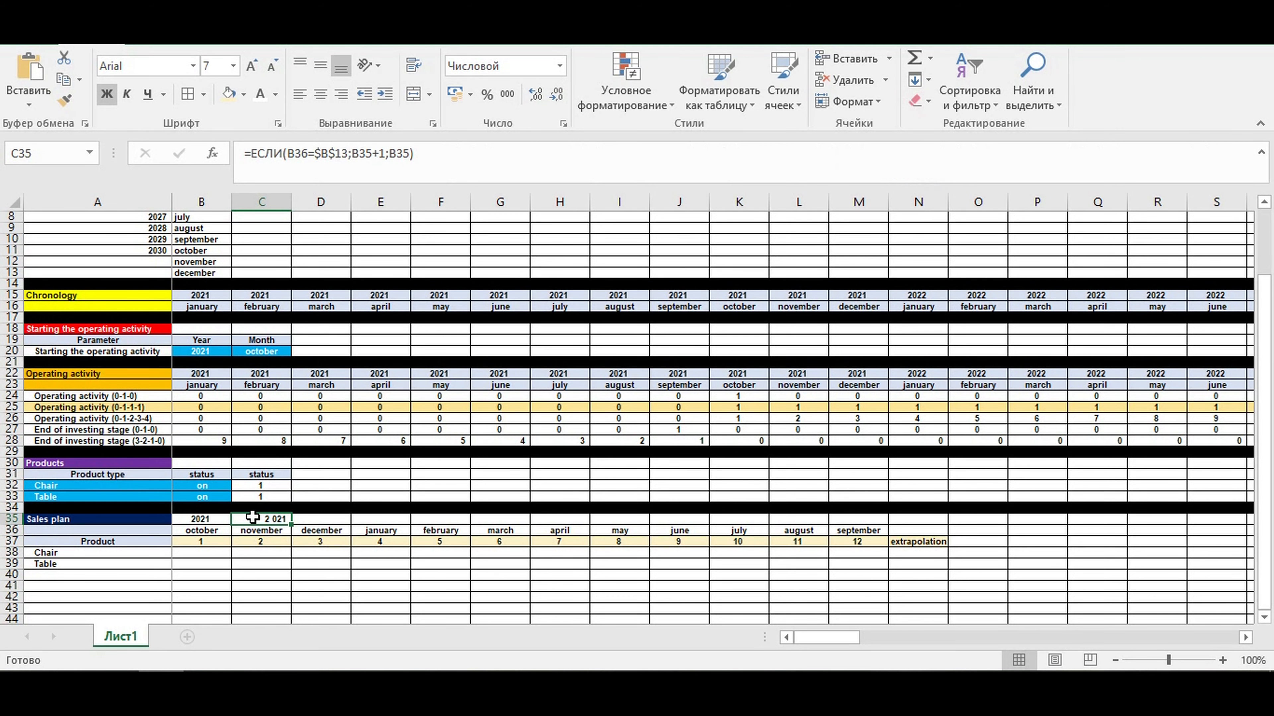
pyautogui.rightClick(195, 522)
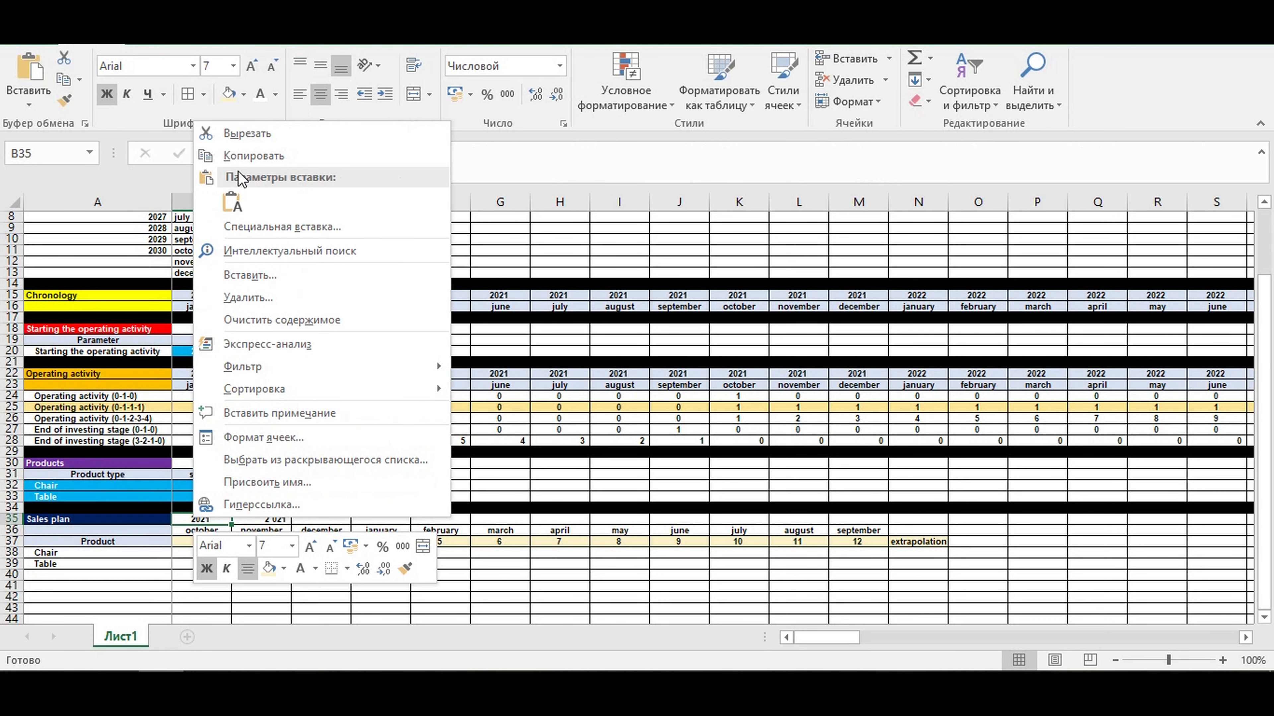
pyautogui.click(241, 157)
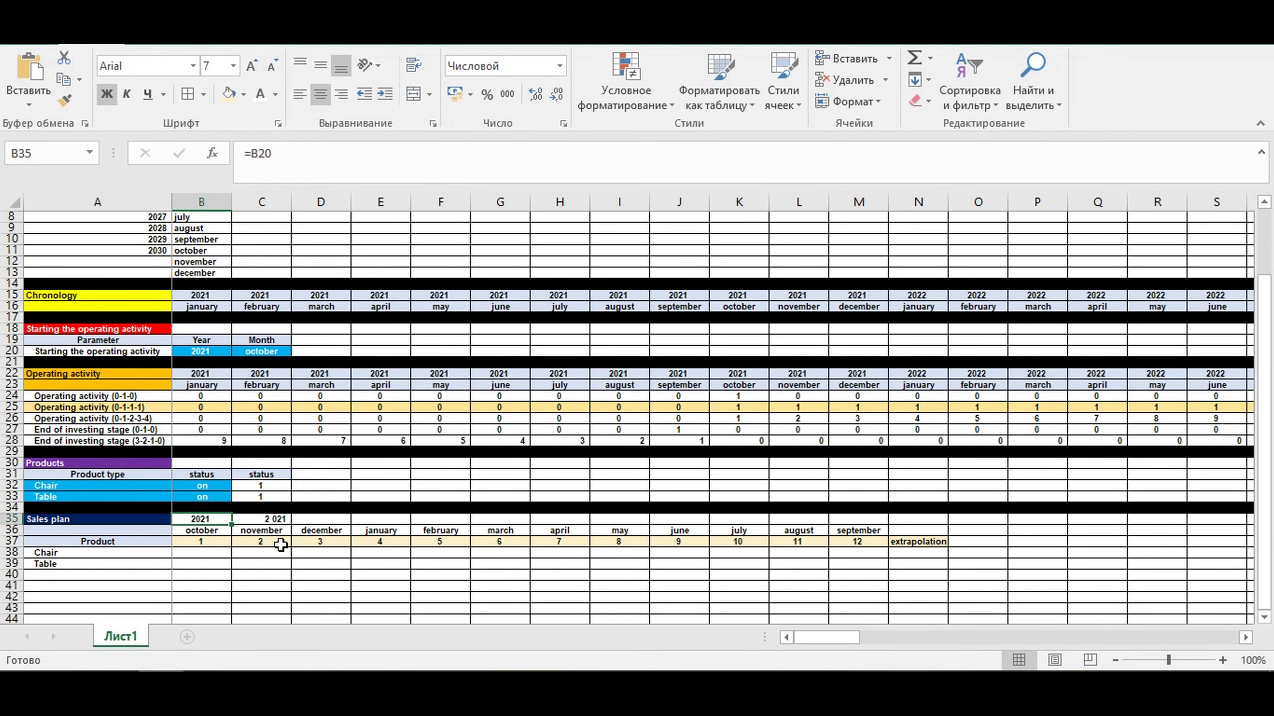
pyautogui.rightClick(259, 519)
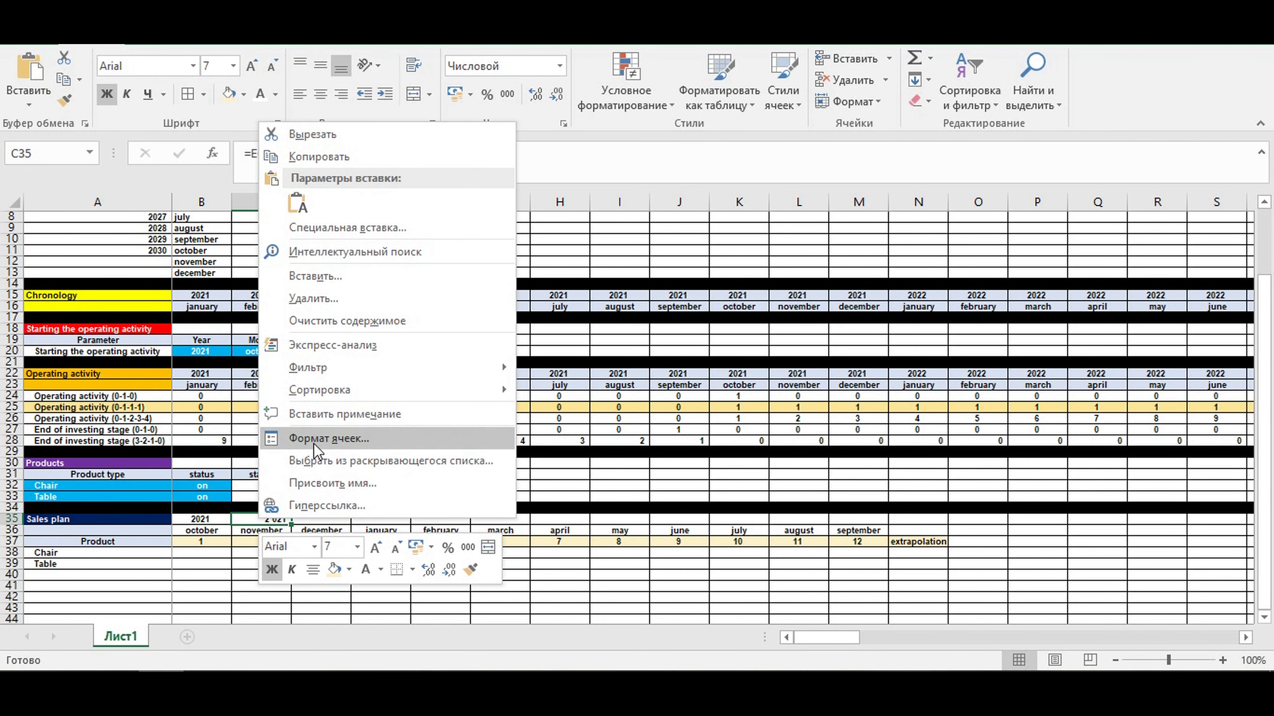
pyautogui.click(306, 435)
pyautogui.click(171, 366)
pyautogui.click(490, 628)
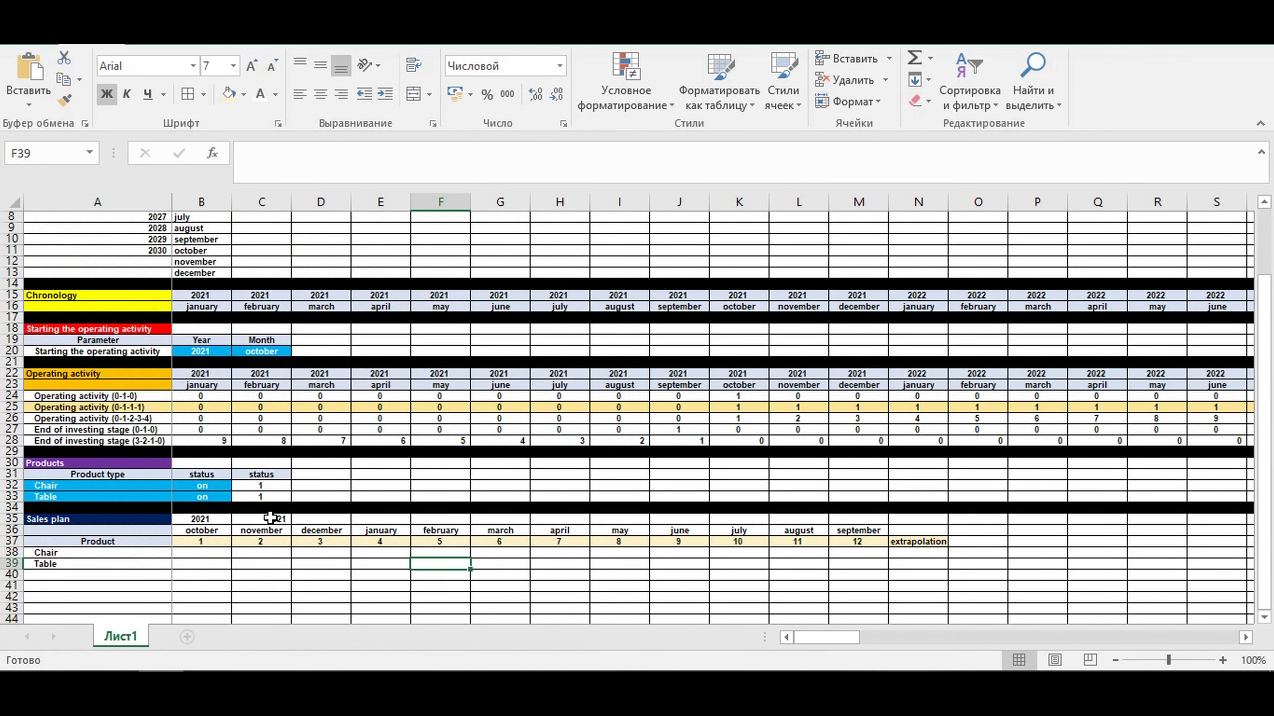
pyautogui.click(319, 94)
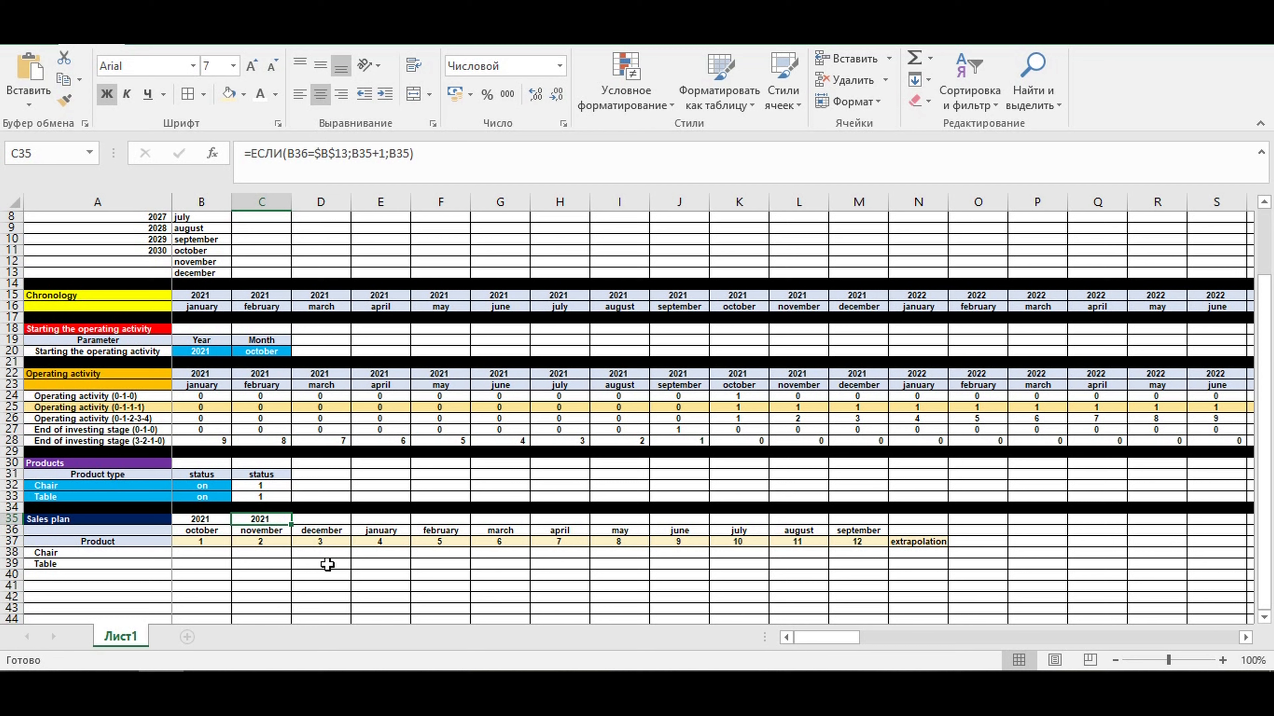
# - Fill the C35 year formula across to M35 and check the year change between December and January
pyautogui.moveTo(291, 523); pyautogui.dragTo(874, 551)
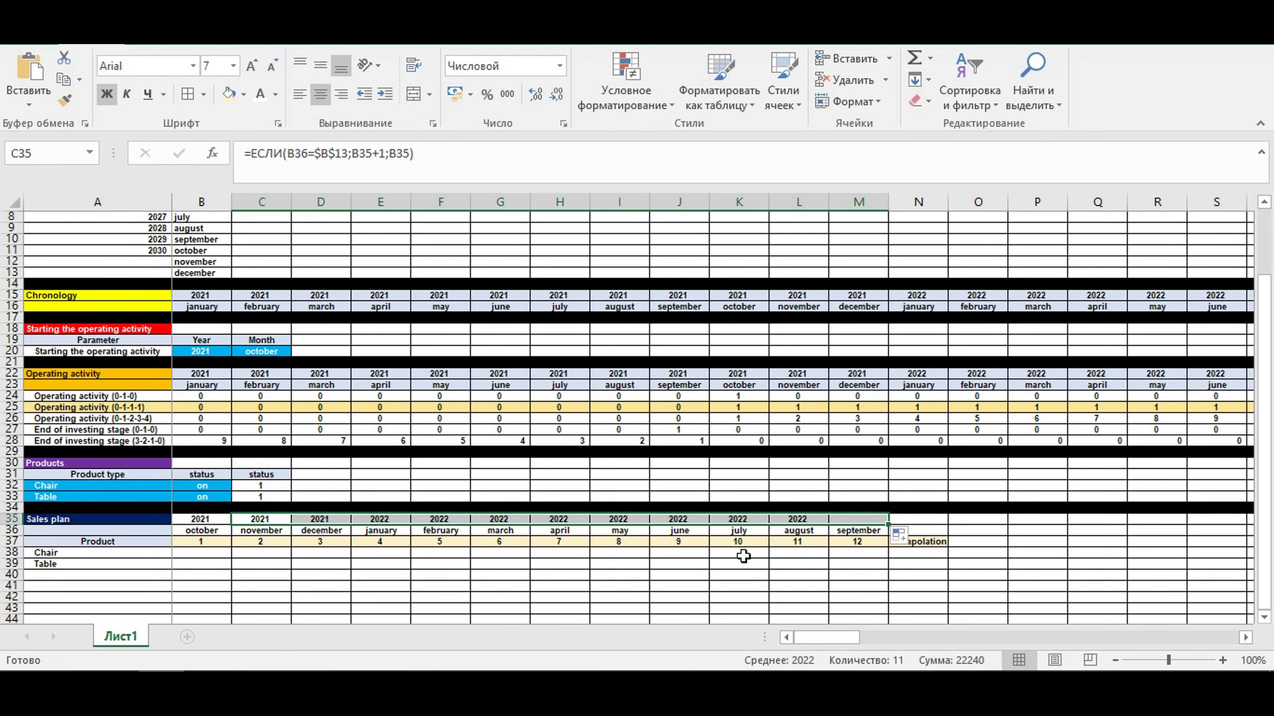
pyautogui.click(557, 564)
pyautogui.moveTo(327, 523); pyautogui.dragTo(378, 520)
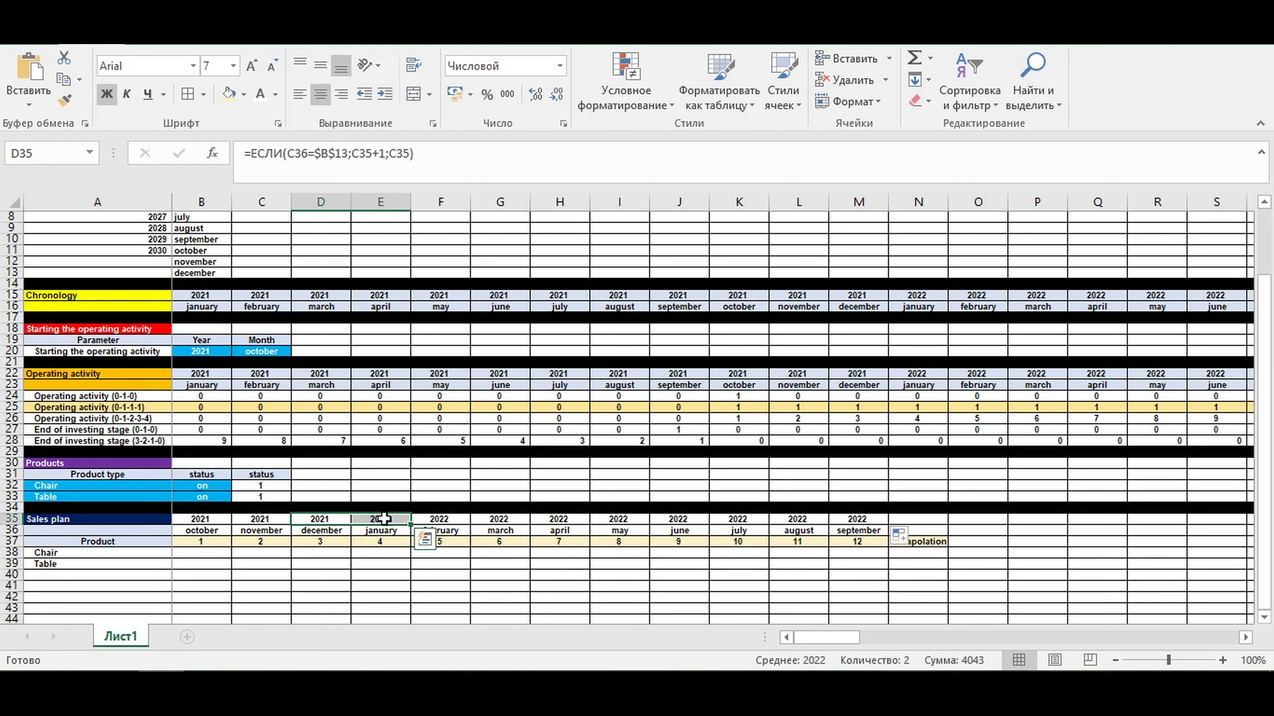
pyautogui.click(379, 519)
pyautogui.click(317, 520)
pyautogui.click(322, 531)
pyautogui.click(383, 531)
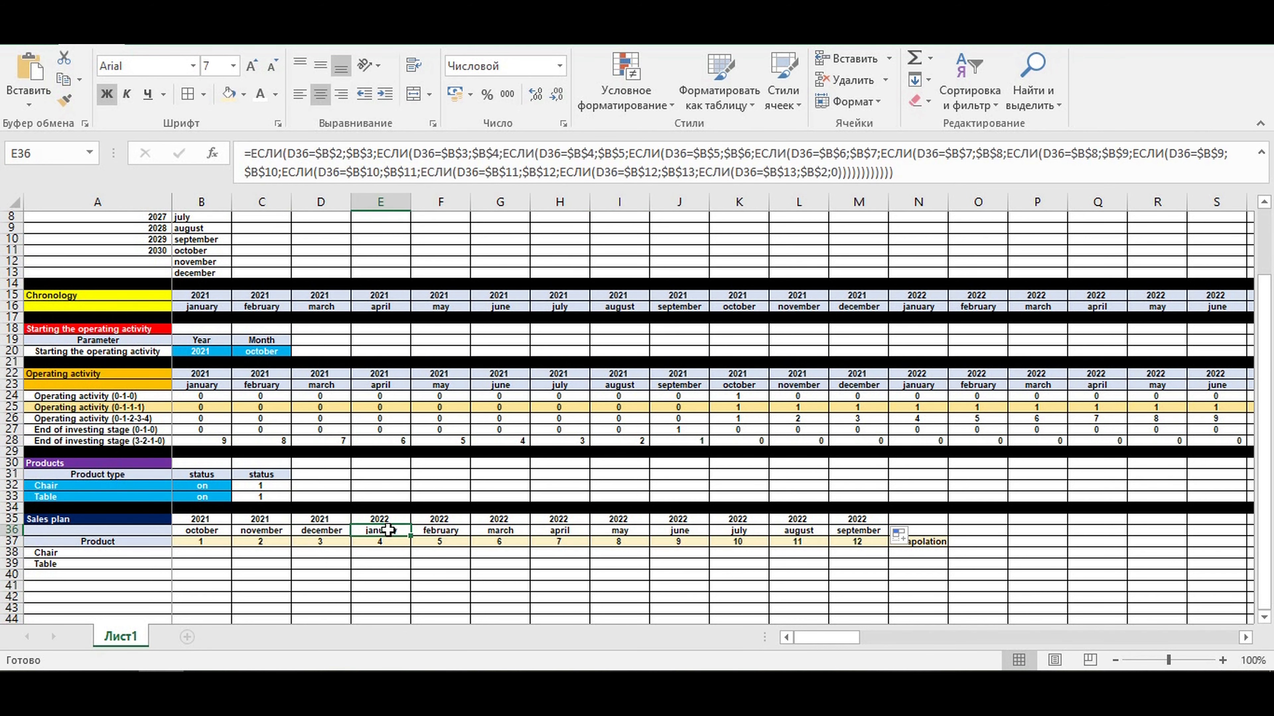
pyautogui.click(390, 519)
pyautogui.click(918, 576)
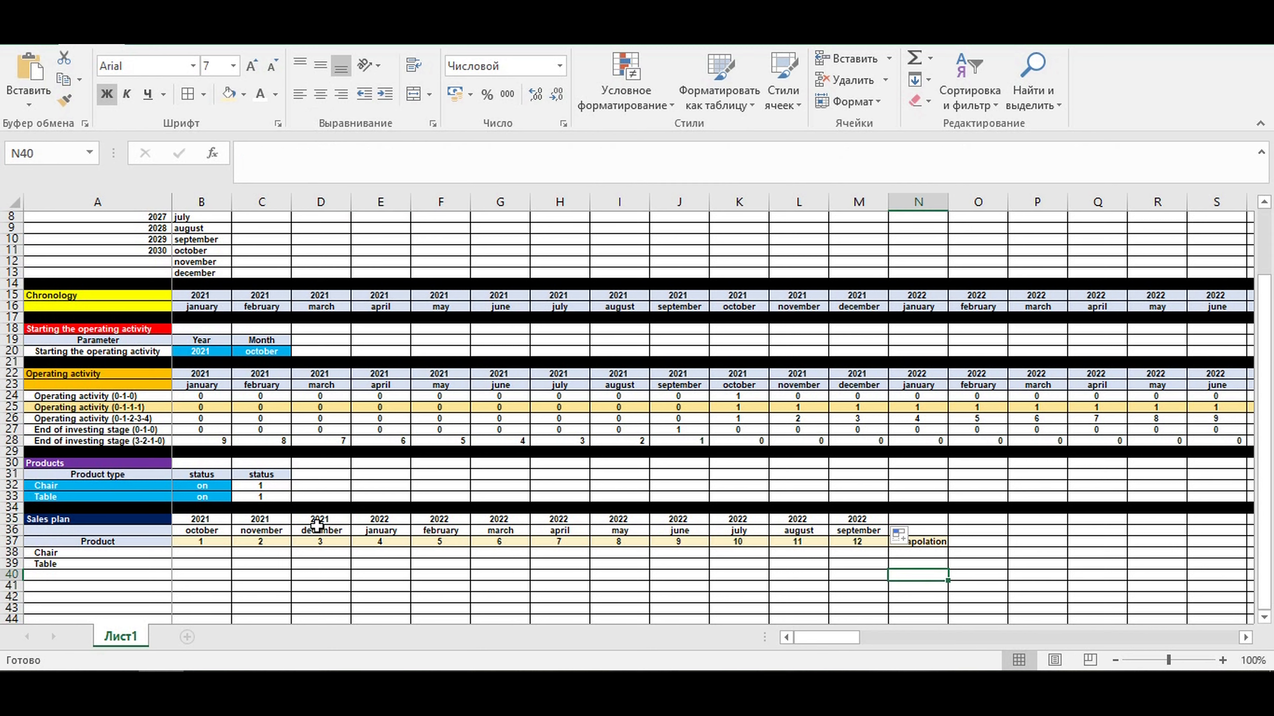
# - Fill the sales plan year and month headers B35:M36 with the light blue used in the other timeline headers
pyautogui.moveTo(205, 523); pyautogui.dragTo(858, 530)
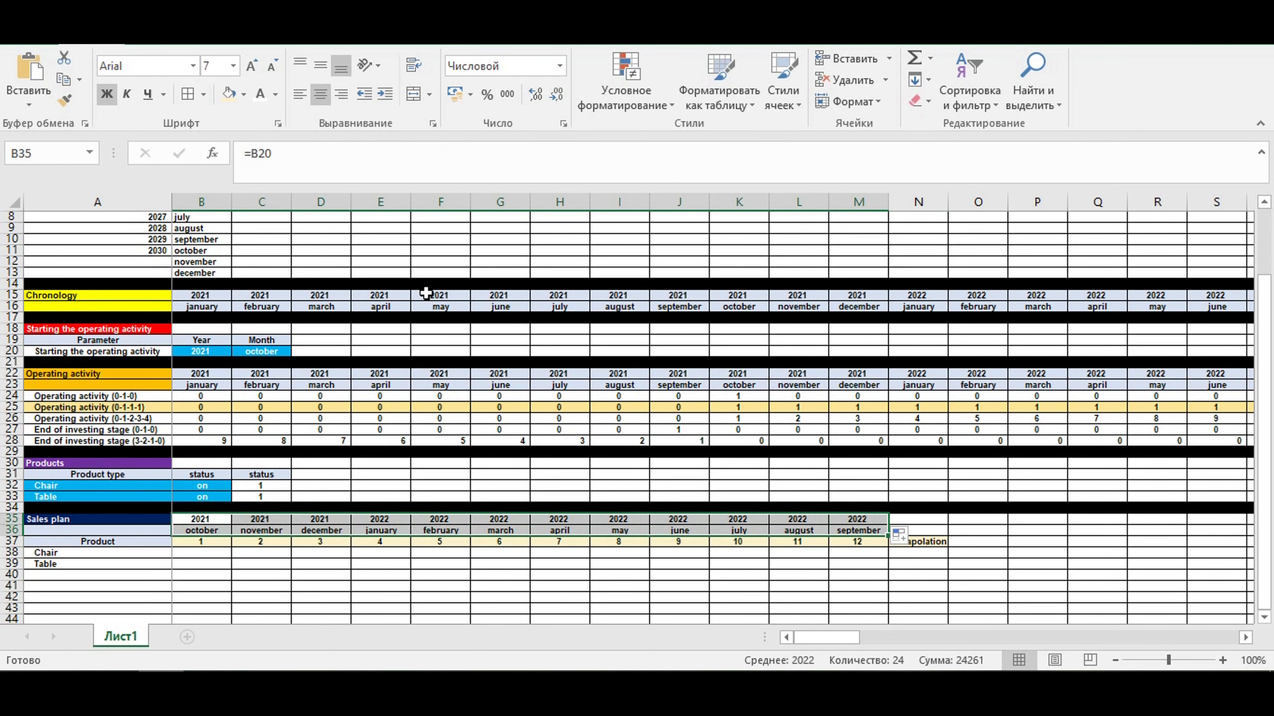
pyautogui.click(243, 94)
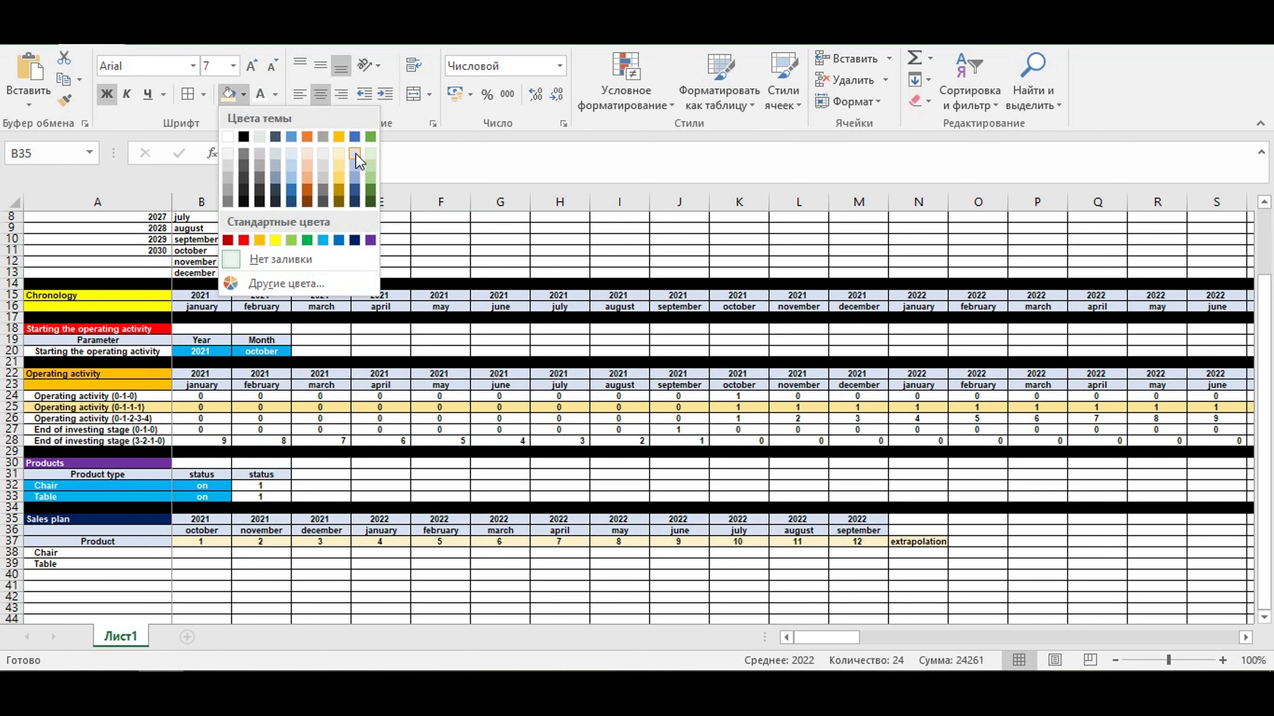
pyautogui.click(355, 153)
pyautogui.click(570, 488)
pyautogui.click(253, 552)
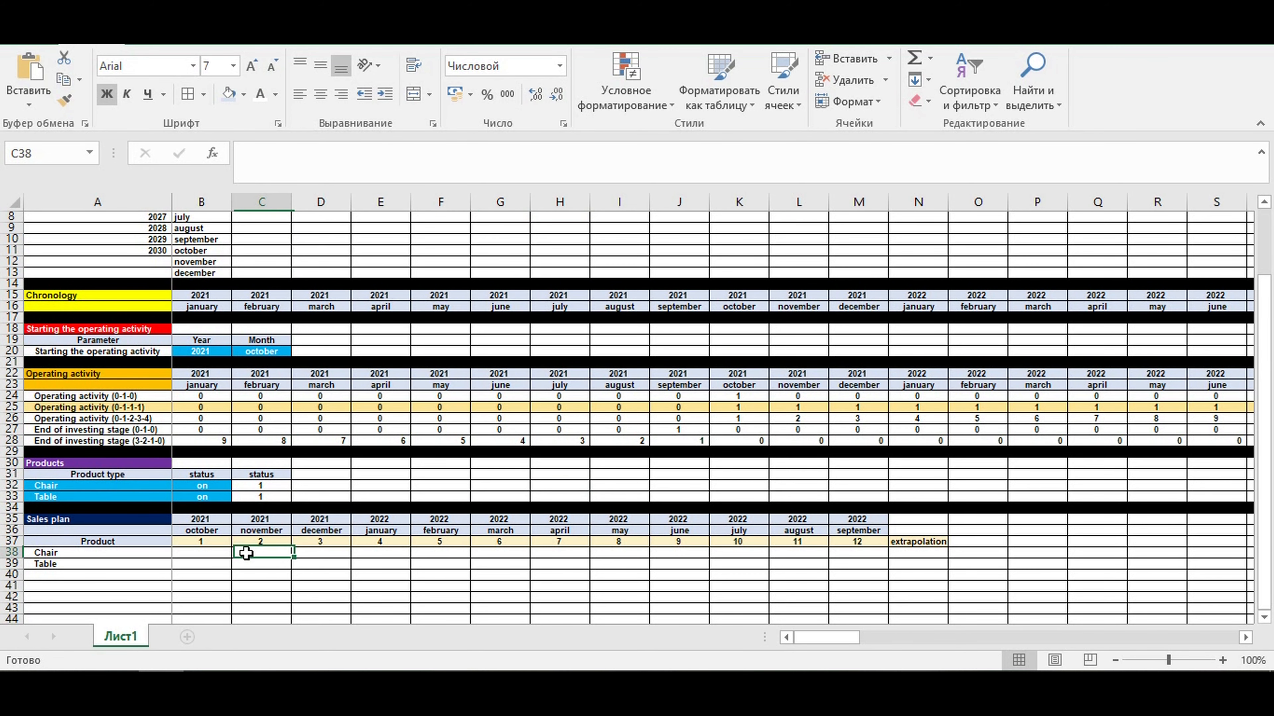
# - Set the operating activity start year in B20 to 2024 and check the sales plan dates in B35:M36
pyautogui.click(215, 351)
pyautogui.click(236, 352)
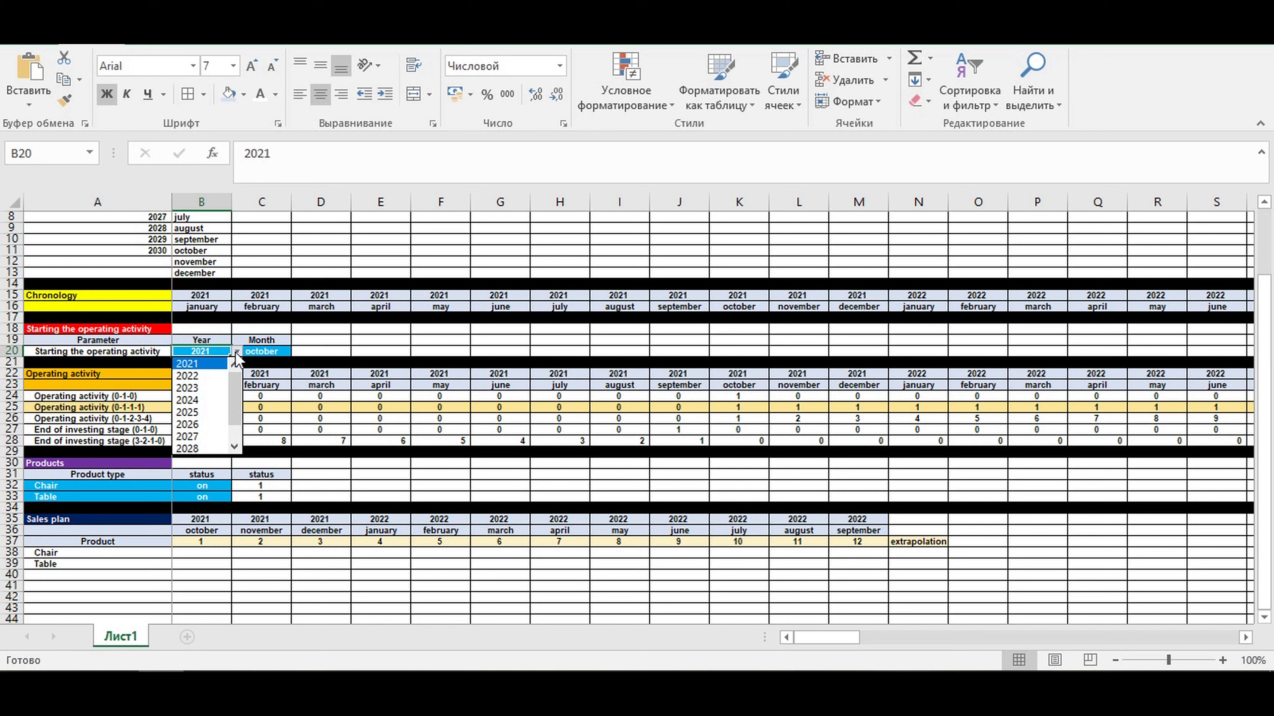
pyautogui.click(203, 401)
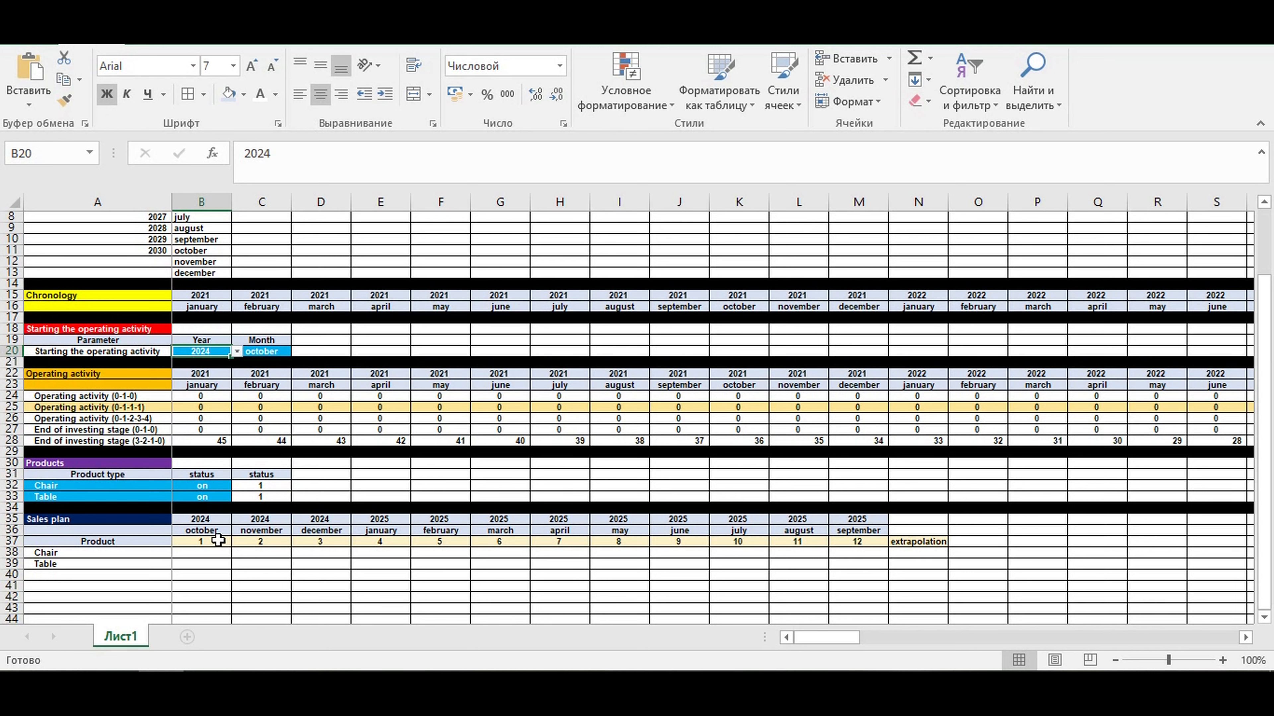
pyautogui.click(195, 519)
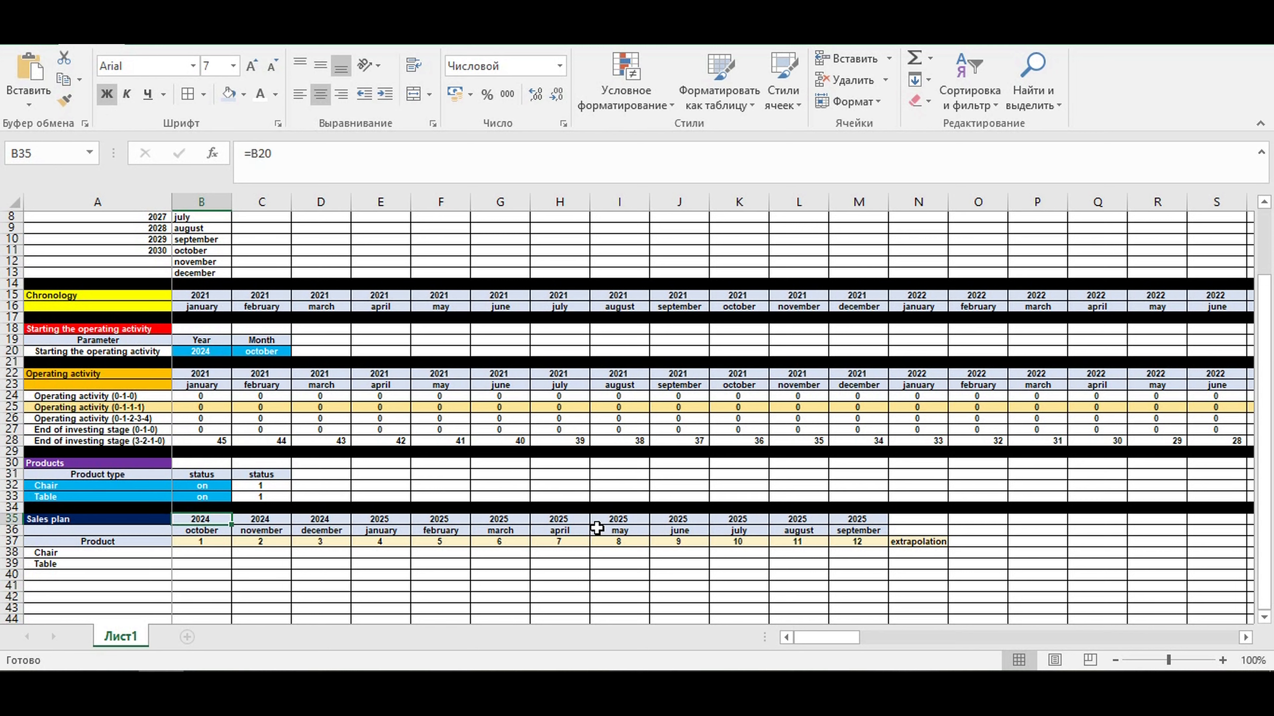
pyautogui.moveTo(863, 526); pyautogui.dragTo(201, 522)
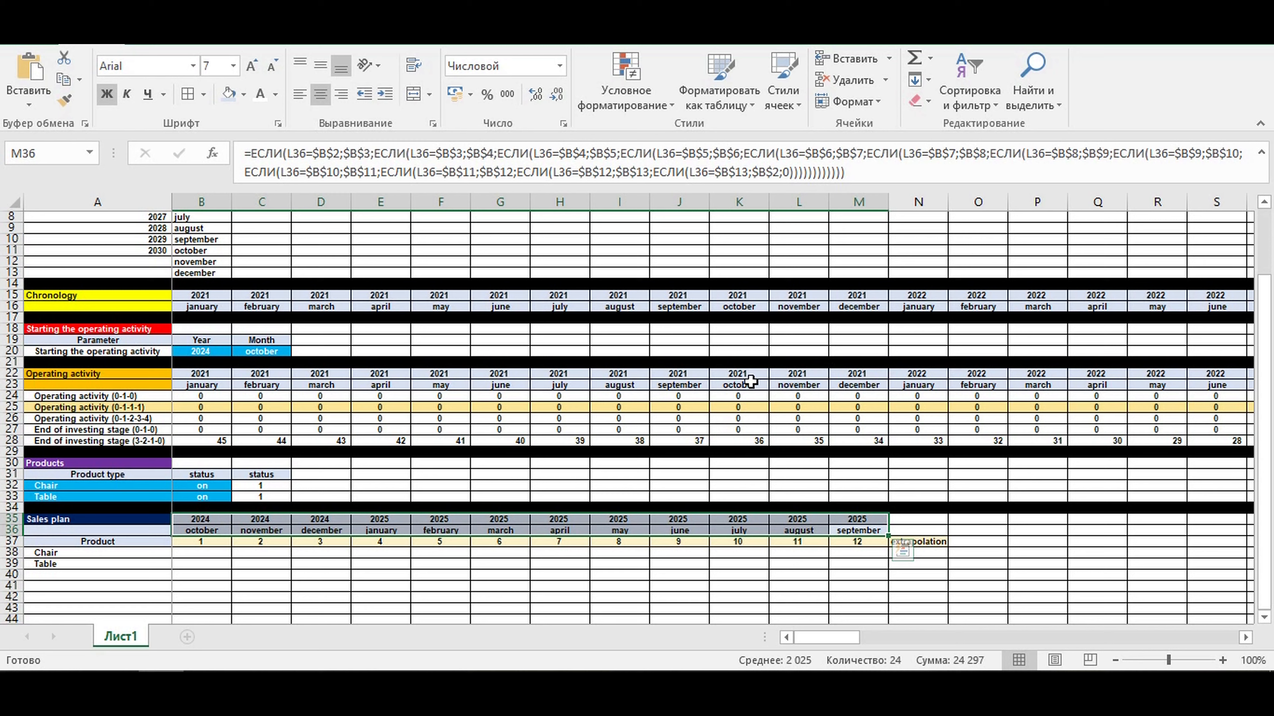
# - Examine the operating activity flag rows along the timeline and compare them with the start date in B20:C20 and the sales plan
pyautogui.moveTo(737, 374); pyautogui.dragTo(822, 390)
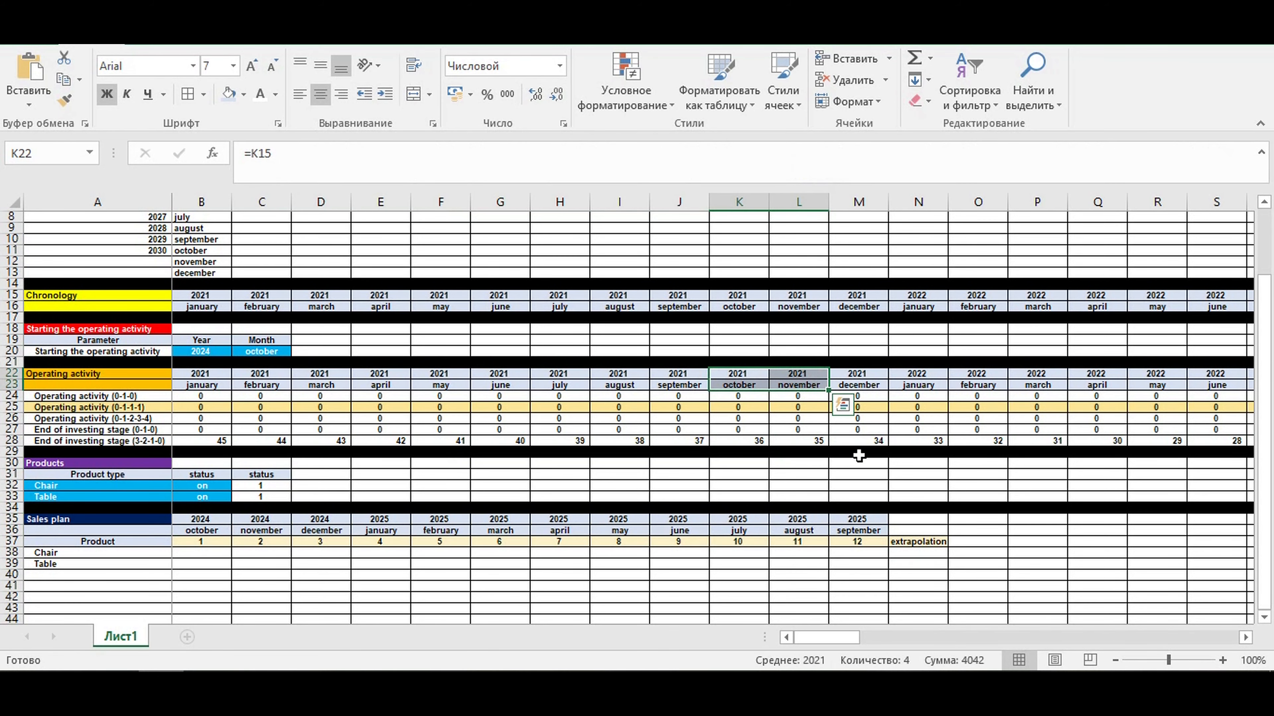
pyautogui.moveTo(825, 638); pyautogui.dragTo(965, 661)
pyautogui.moveTo(617, 399); pyautogui.dragTo(1110, 444)
pyautogui.moveTo(977, 638); pyautogui.dragTo(830, 640)
pyautogui.click(513, 564)
pyautogui.click(902, 565)
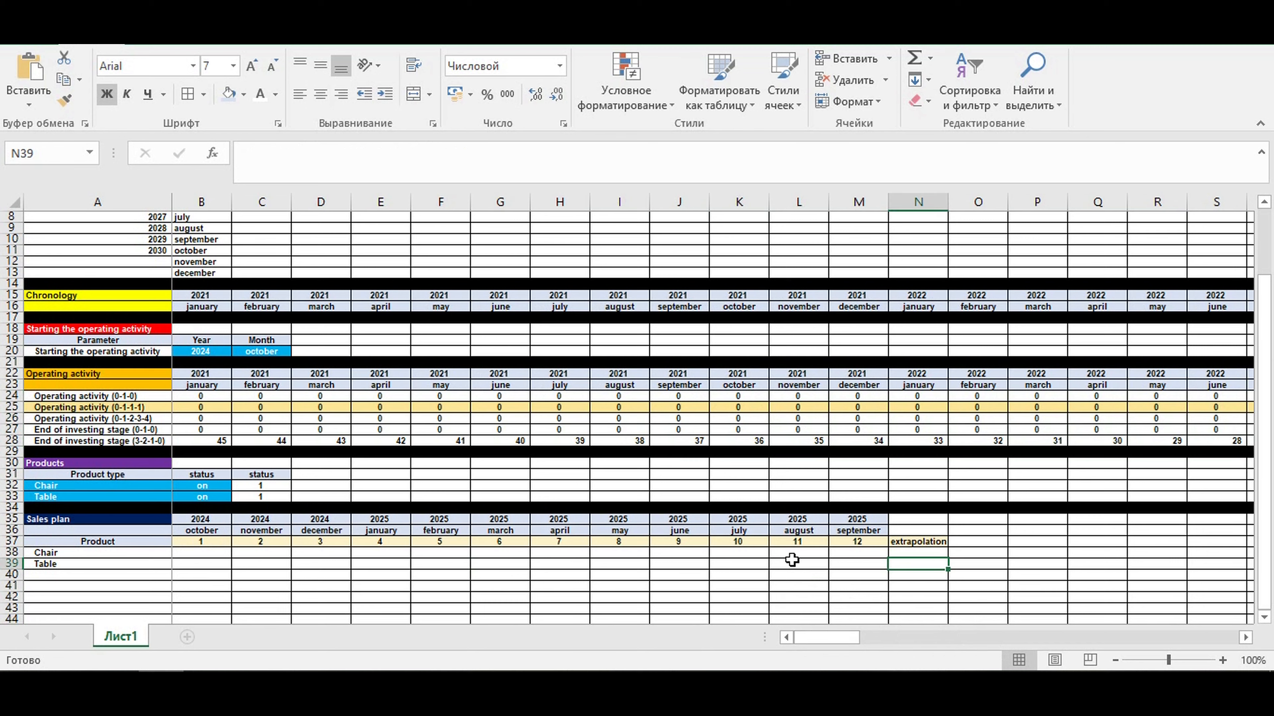
pyautogui.click(200, 574)
pyautogui.click(196, 552)
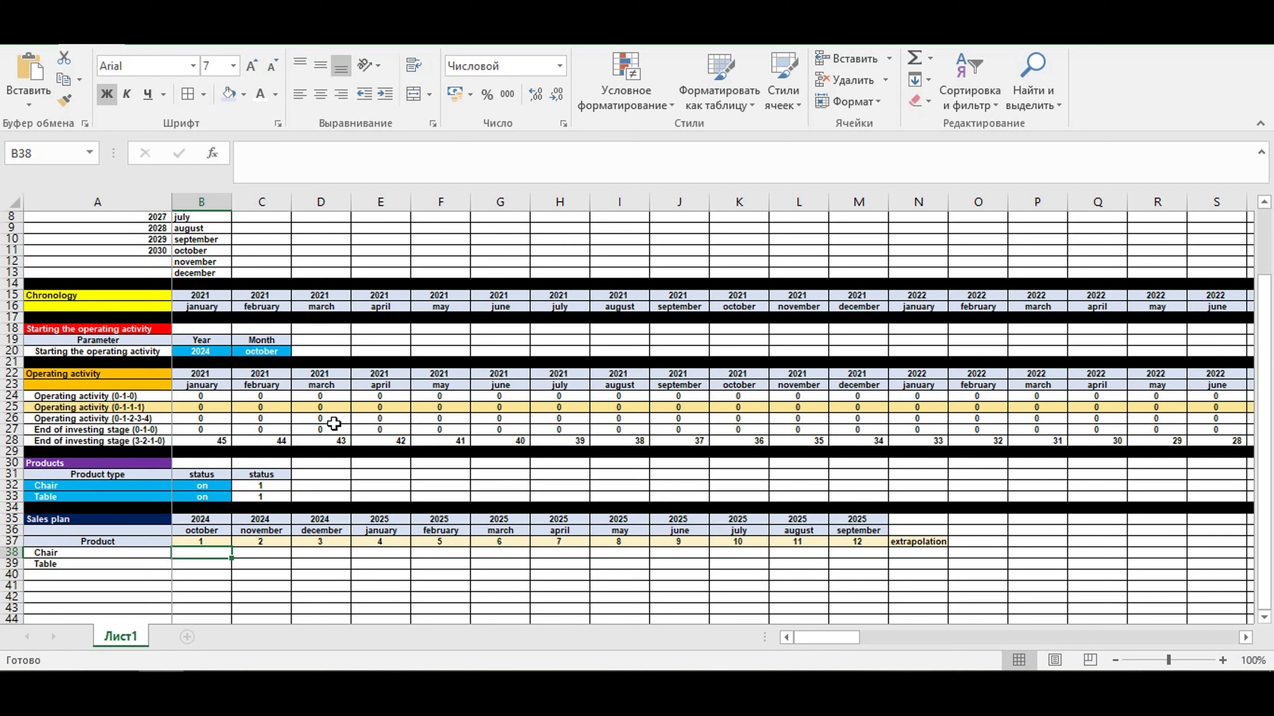
pyautogui.moveTo(200, 352); pyautogui.dragTo(256, 351)
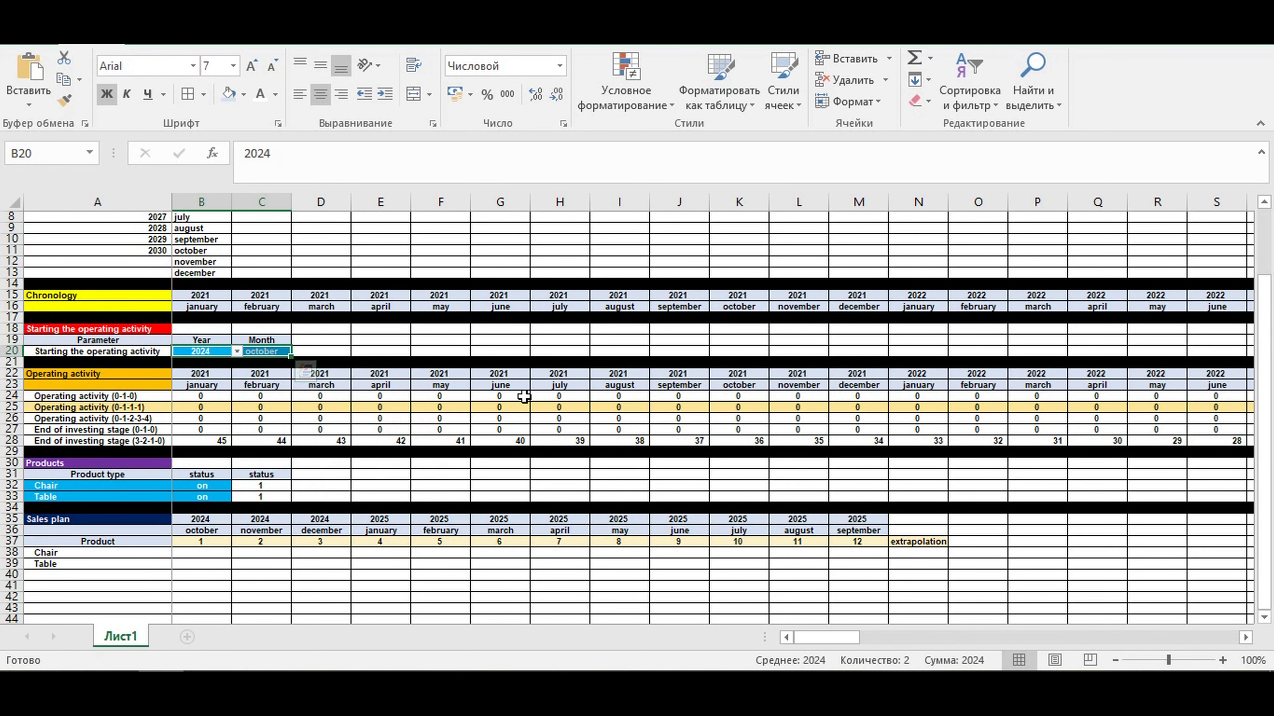
pyautogui.click(546, 399)
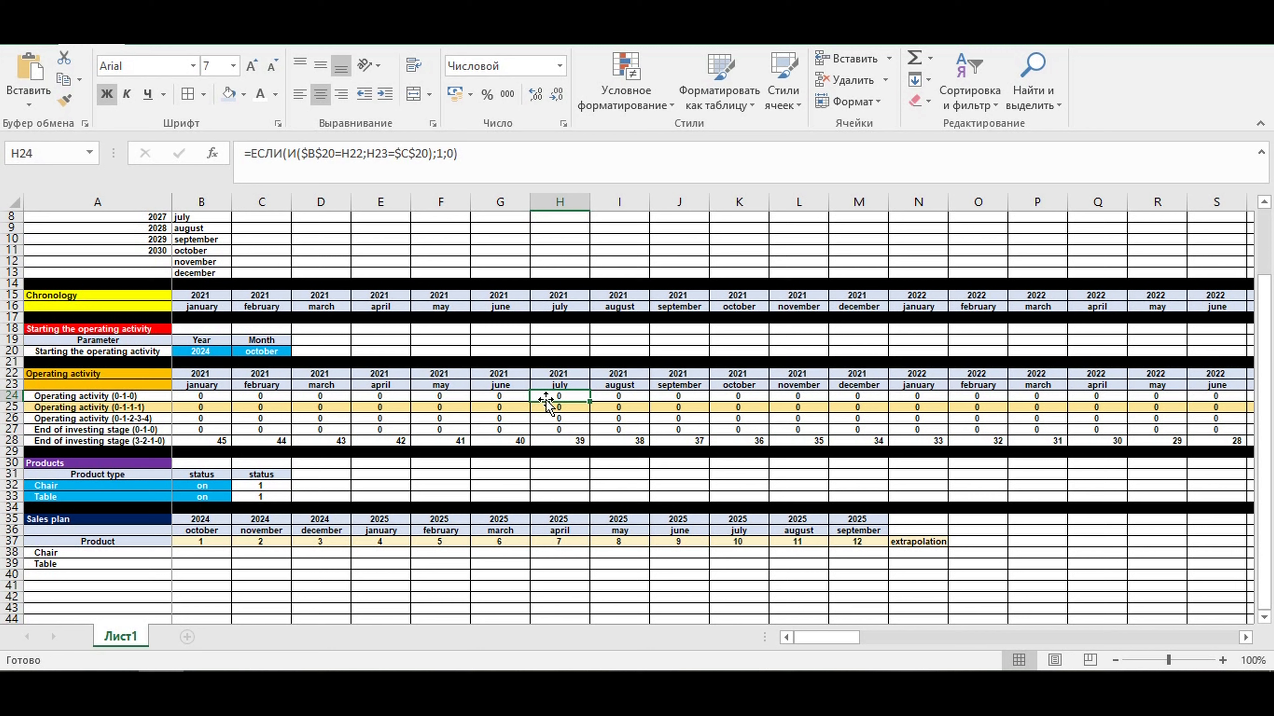
# - Fill row 40 below the sales plan with black as a section divider
pyautogui.click(145, 574)
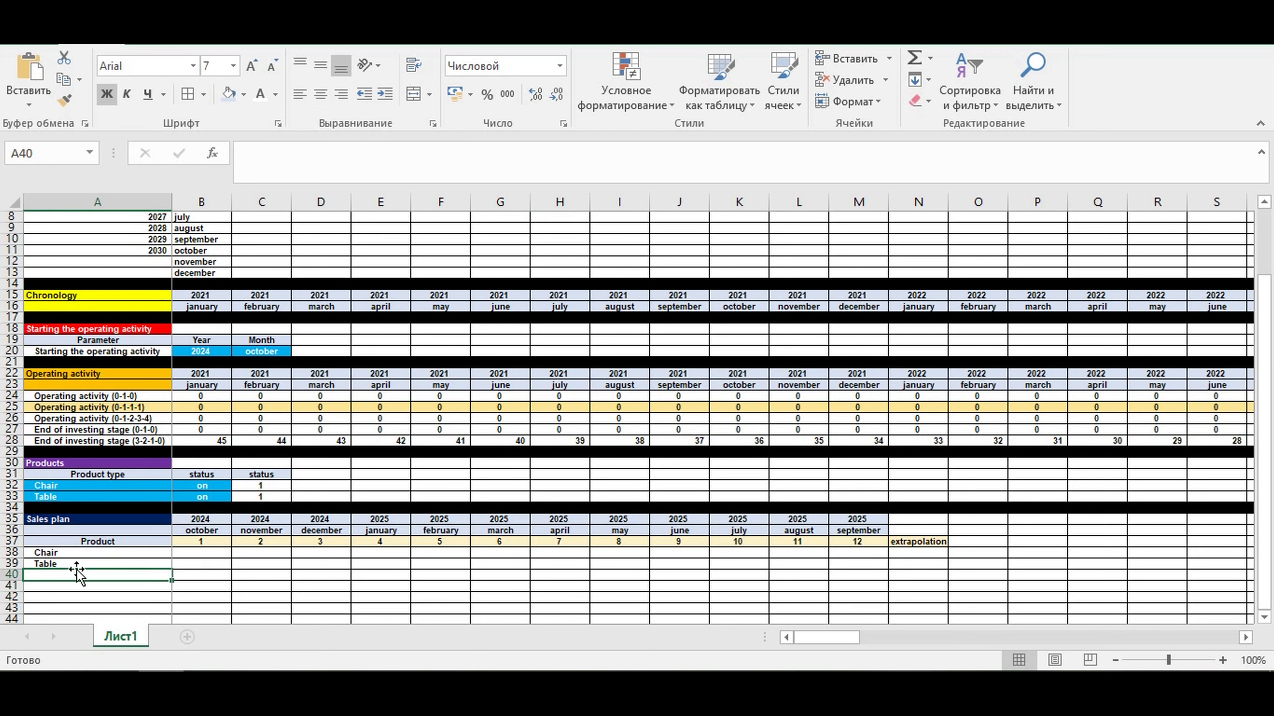
pyautogui.click(7, 574)
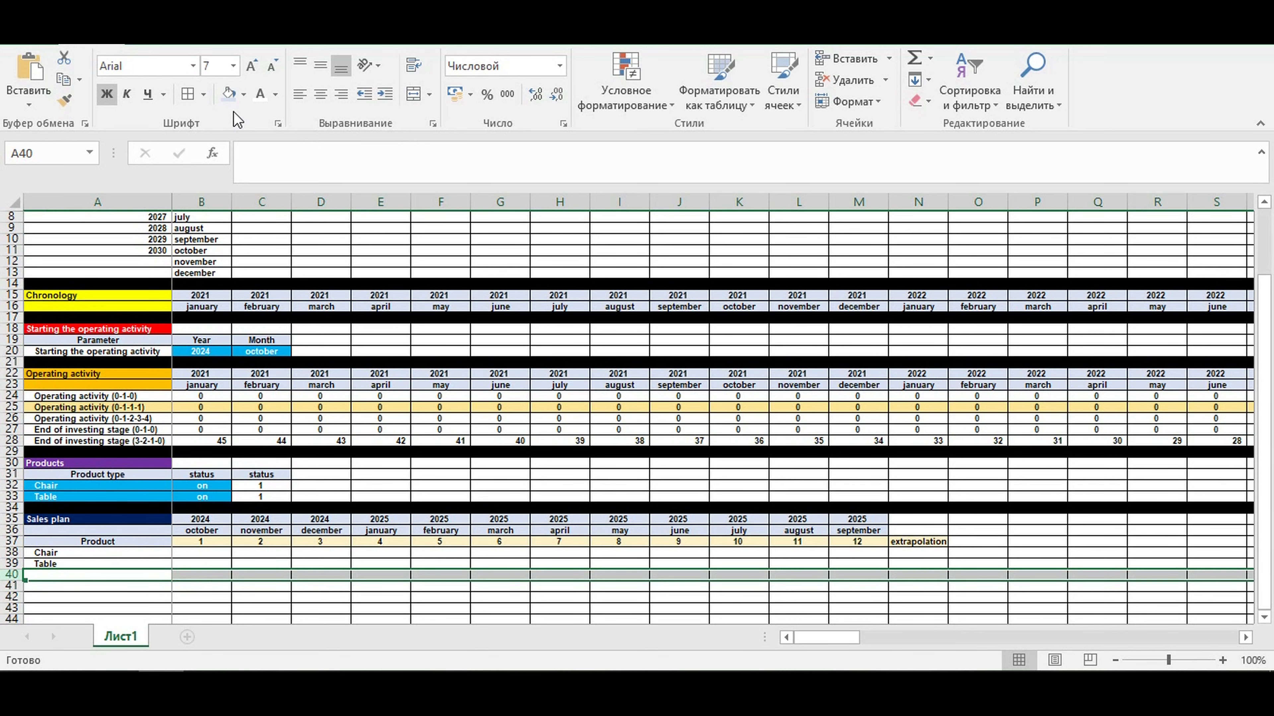
pyautogui.click(243, 96)
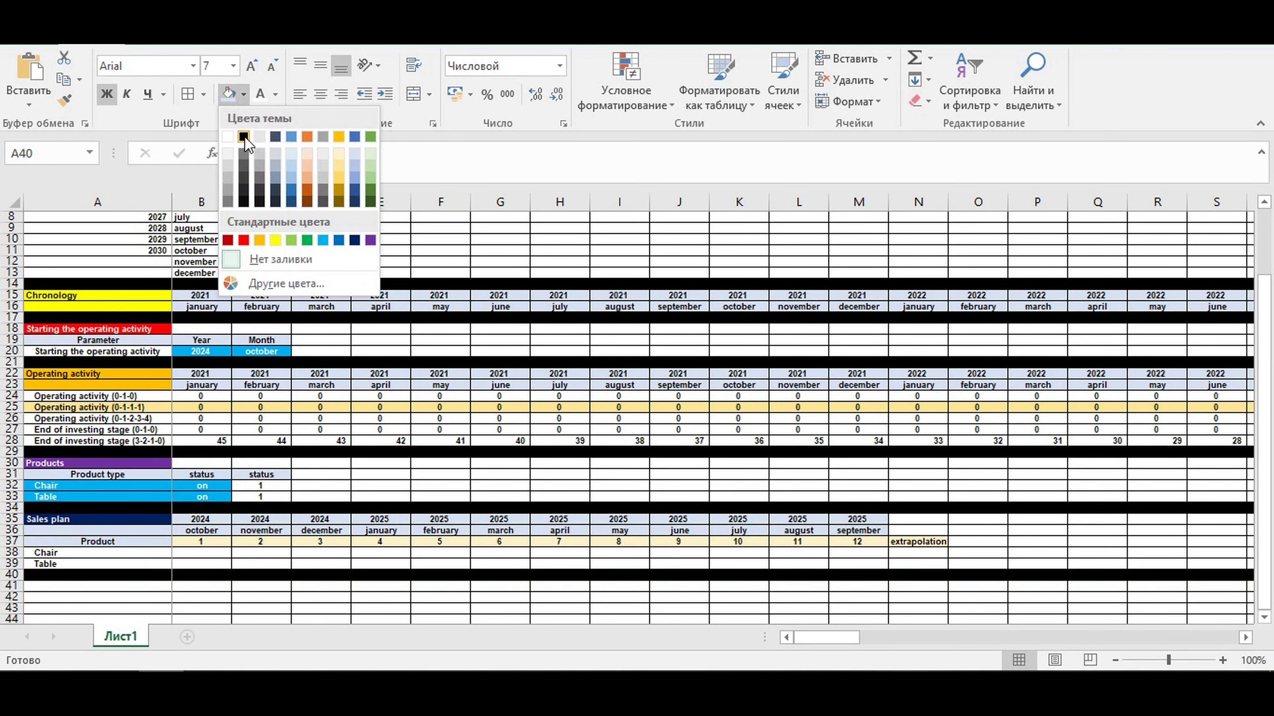
pyautogui.click(244, 136)
pyautogui.click(201, 541)
pyautogui.click(208, 553)
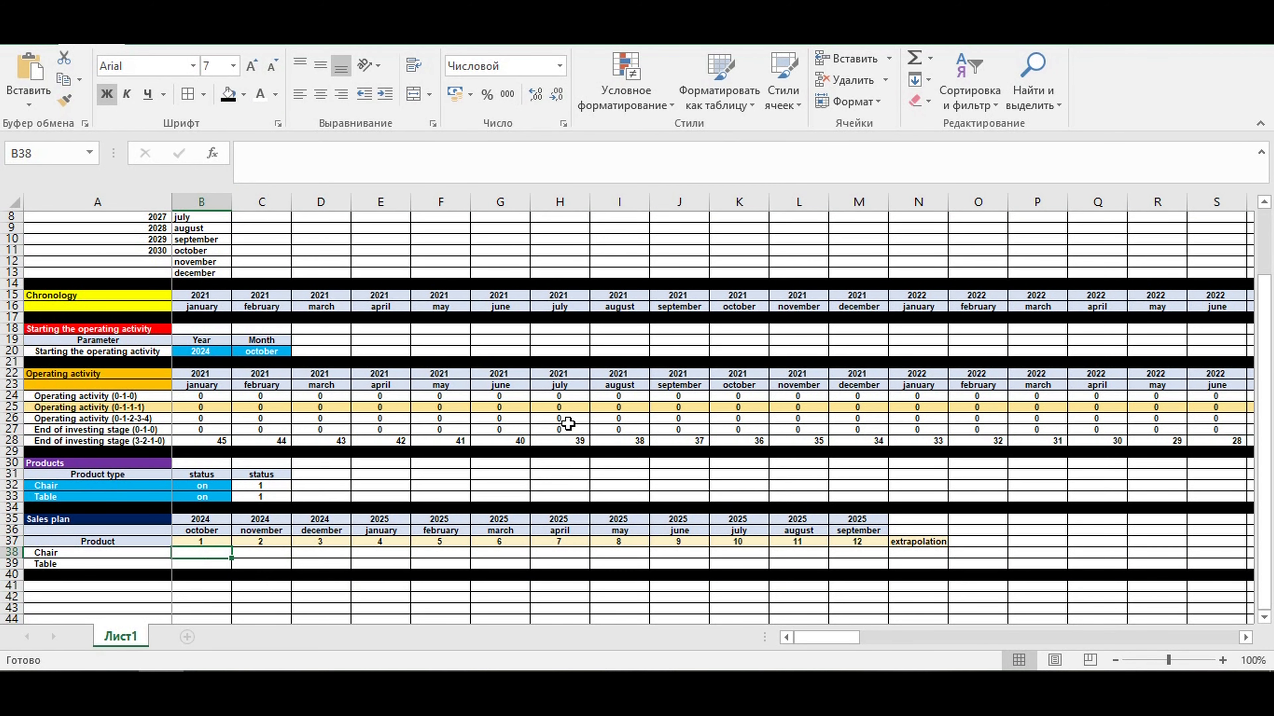
# - Set the operating activity start year in B20 back to 2021 and check the first sales plan date in B35:B36
pyautogui.click(228, 353)
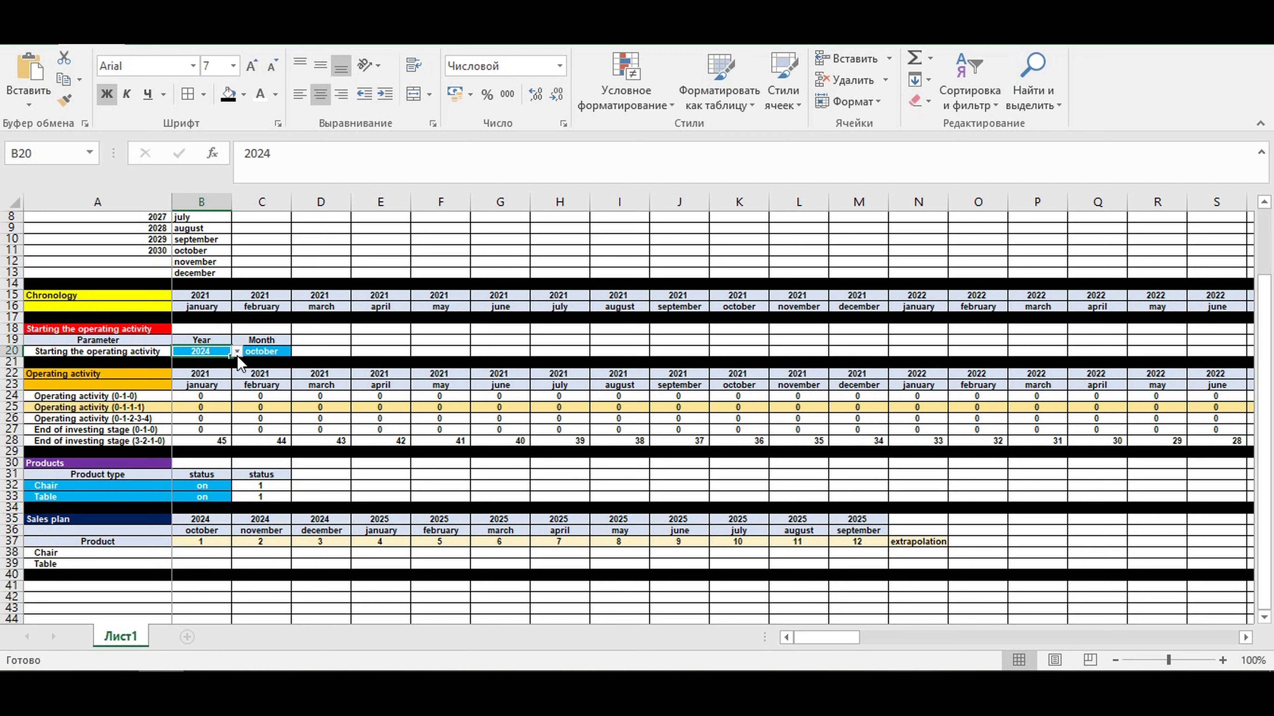
pyautogui.click(237, 353)
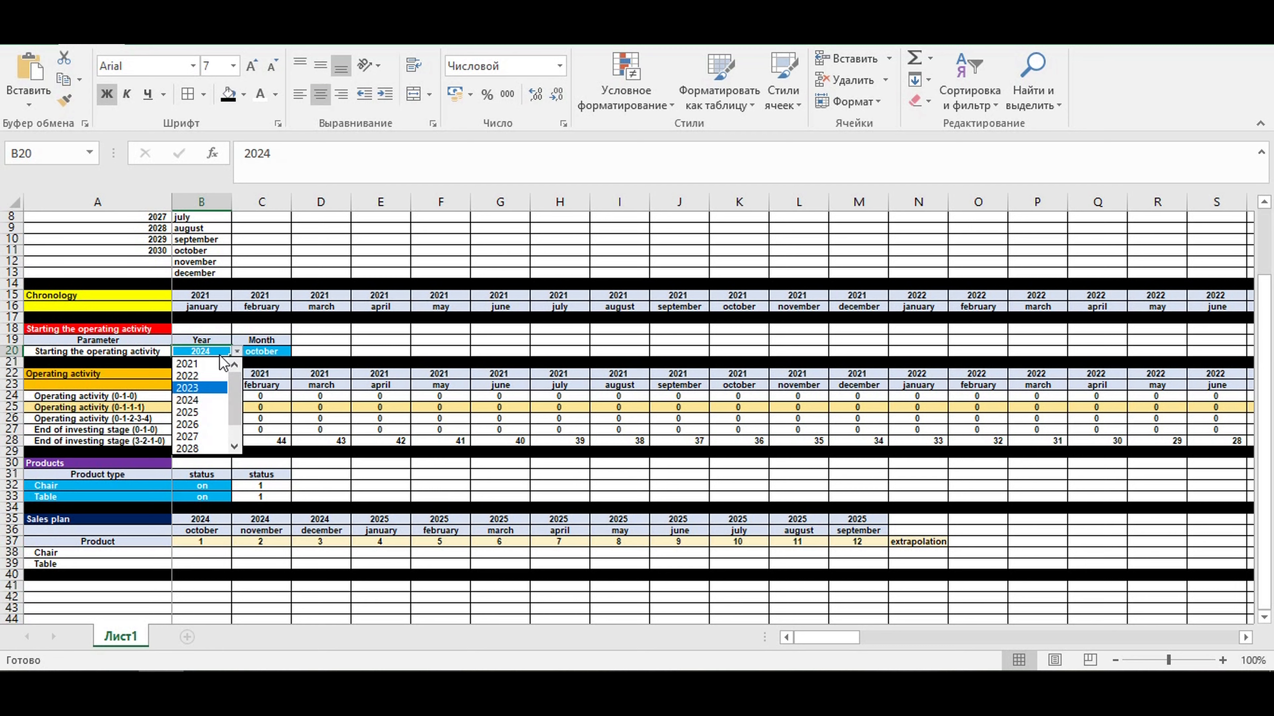
pyautogui.click(203, 374)
pyautogui.click(236, 352)
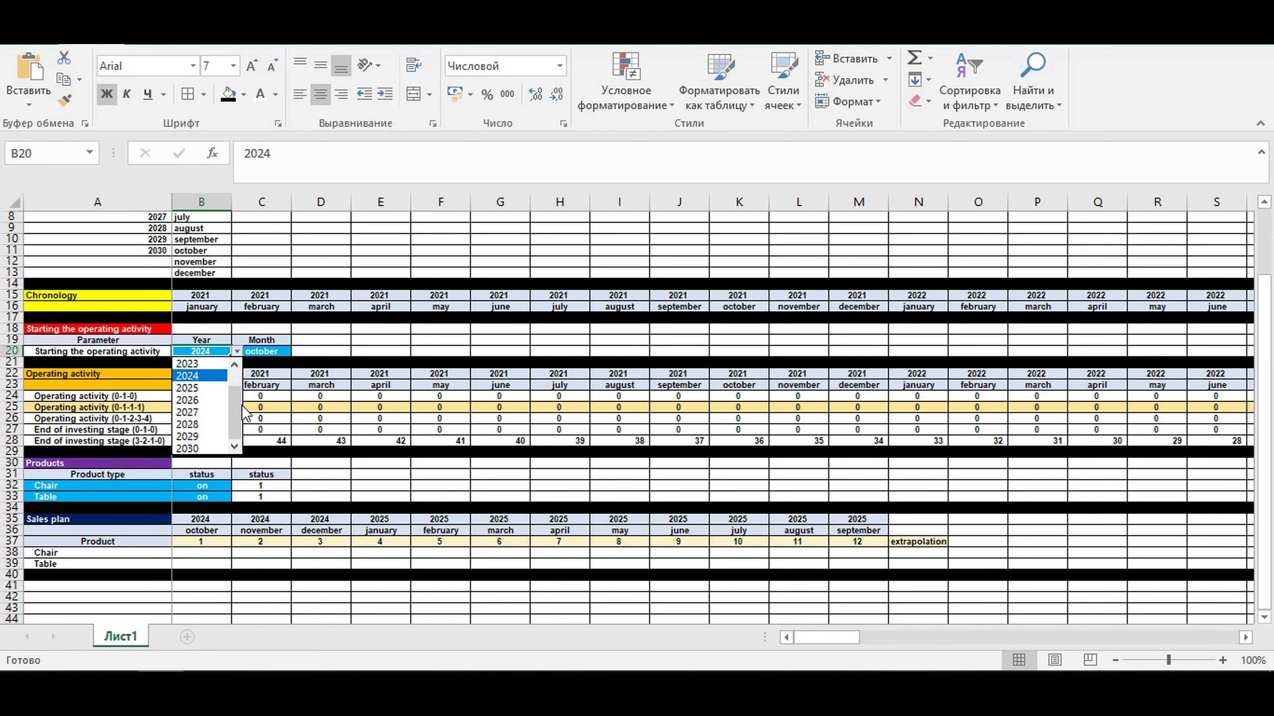
pyautogui.scroll(2, 210, 396)
pyautogui.click(201, 364)
pyautogui.click(269, 352)
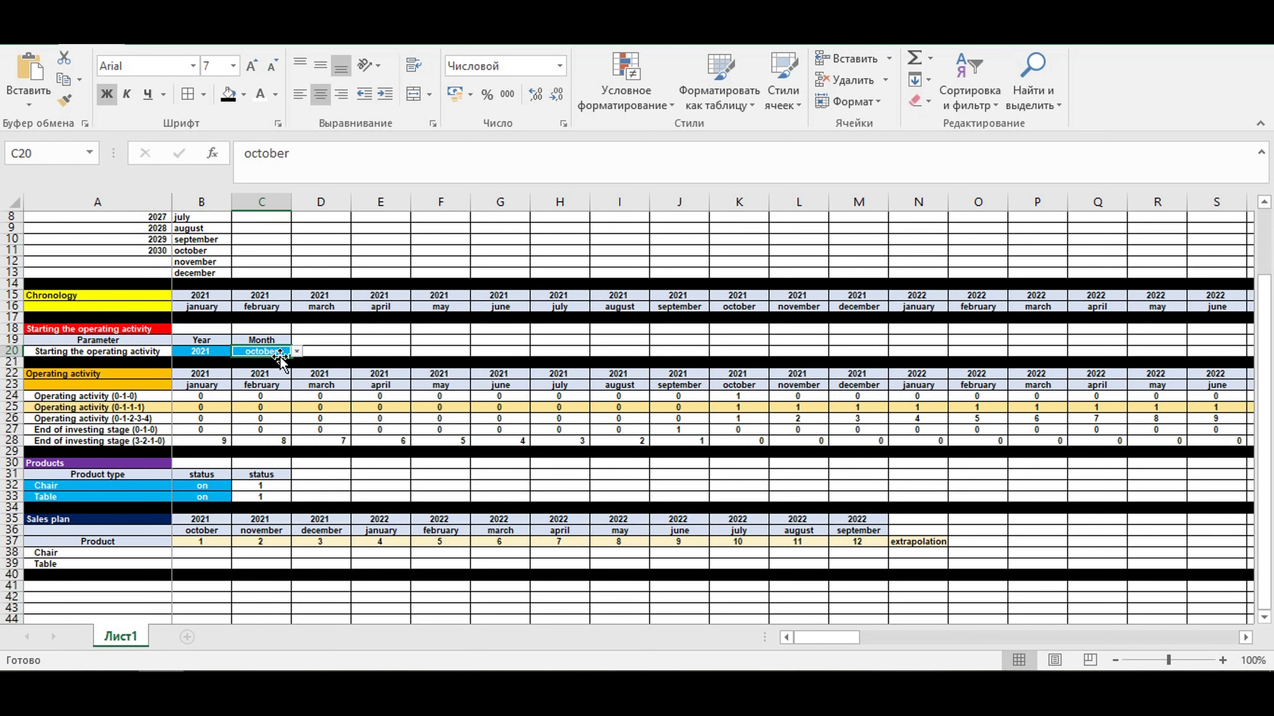
pyautogui.moveTo(208, 531); pyautogui.dragTo(208, 520)
# - Enter the Chair sales for months 1 to 4 in B38:E38 as 15, 25, 35 and 50
pyautogui.scroll(-3, 301, 511)
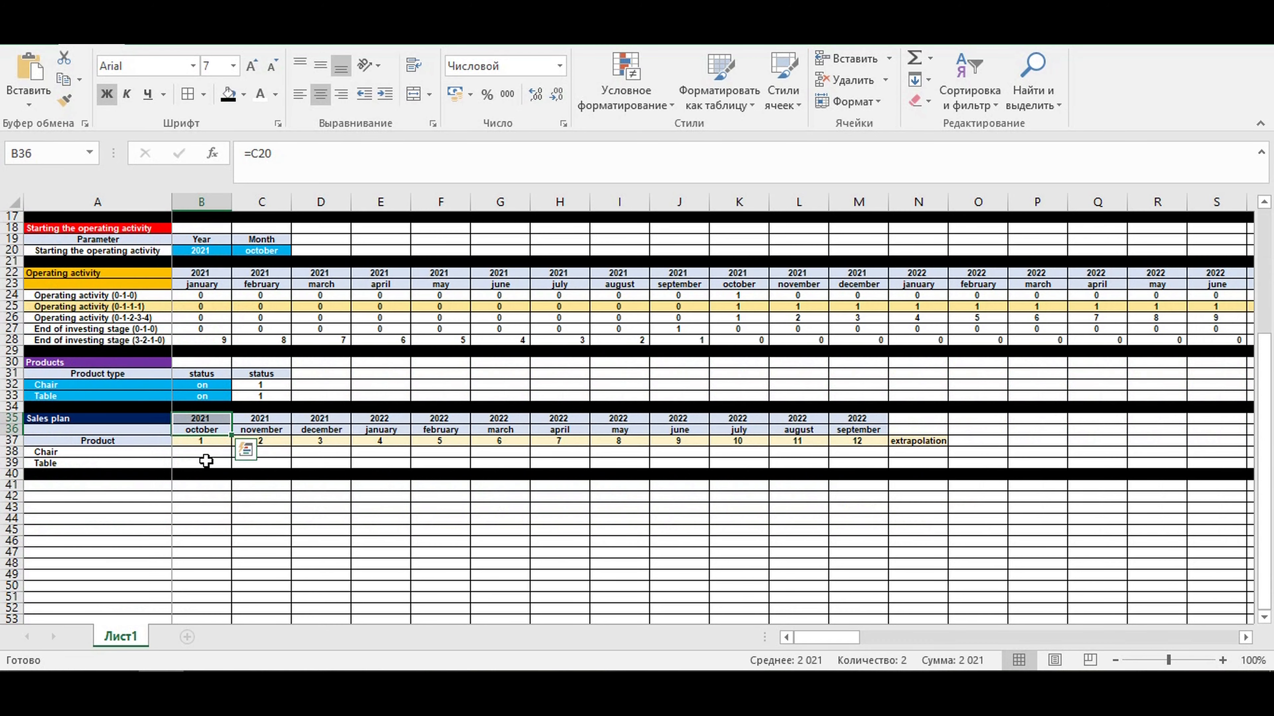
pyautogui.click(203, 452)
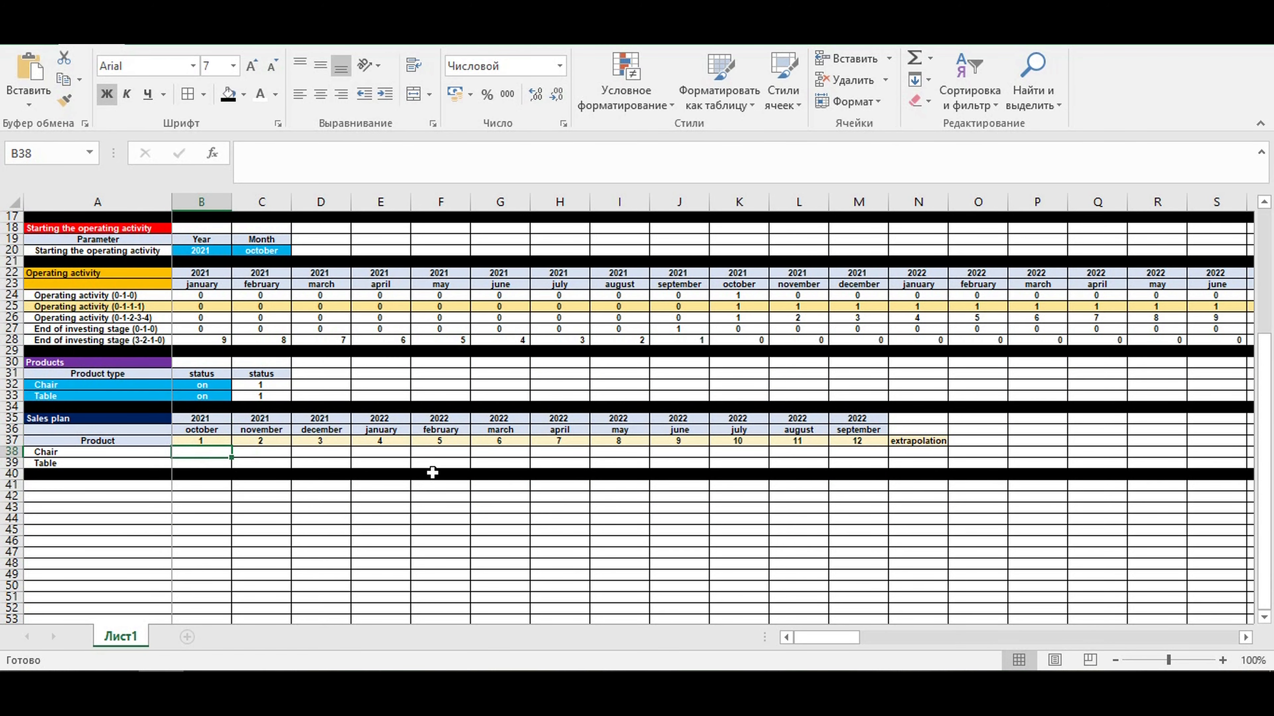
pyautogui.write('15')
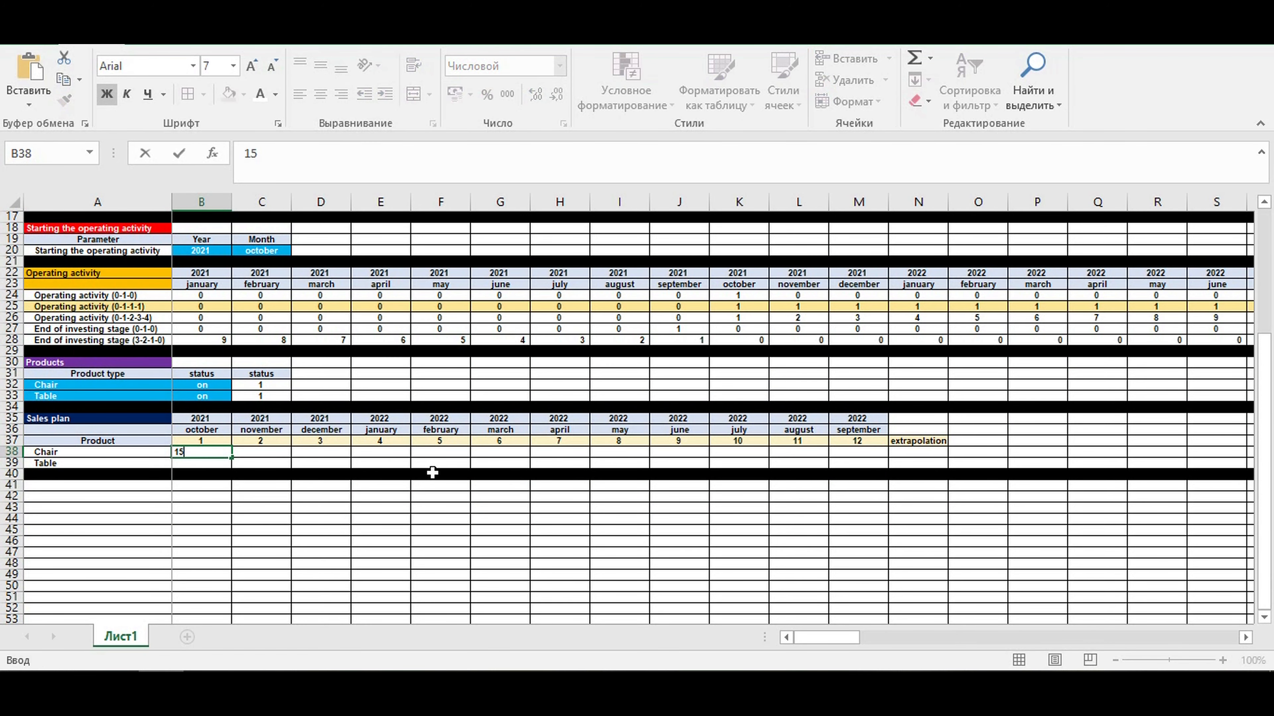
pyautogui.press('Tab')
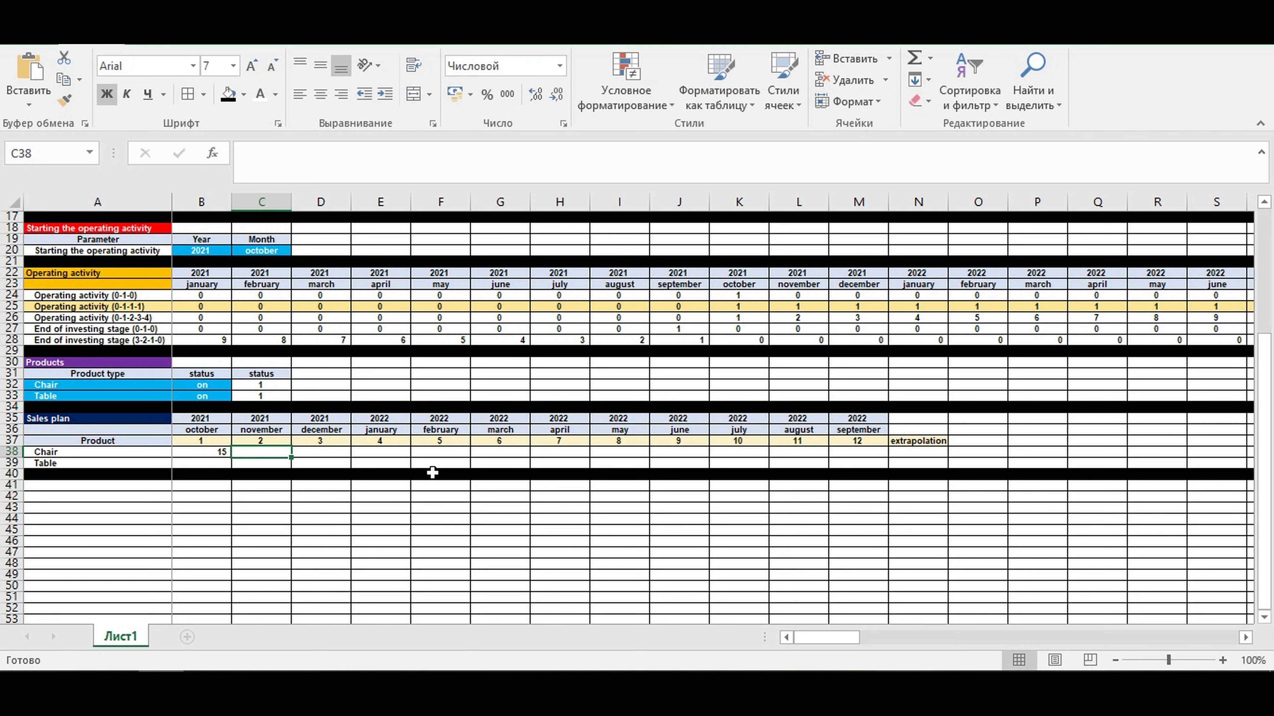
pyautogui.write('25')
pyautogui.press('Tab')
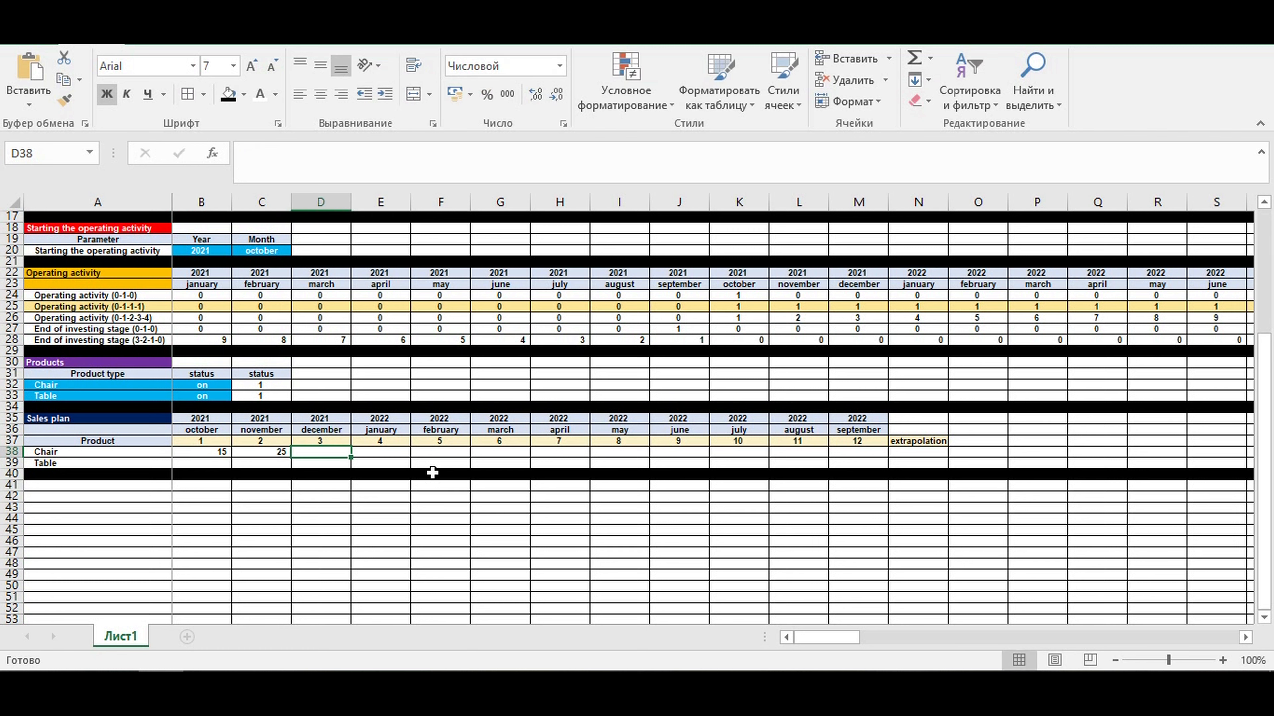
pyautogui.write('35')
pyautogui.press('Tab')
pyautogui.write('50')
pyautogui.press('Tab')
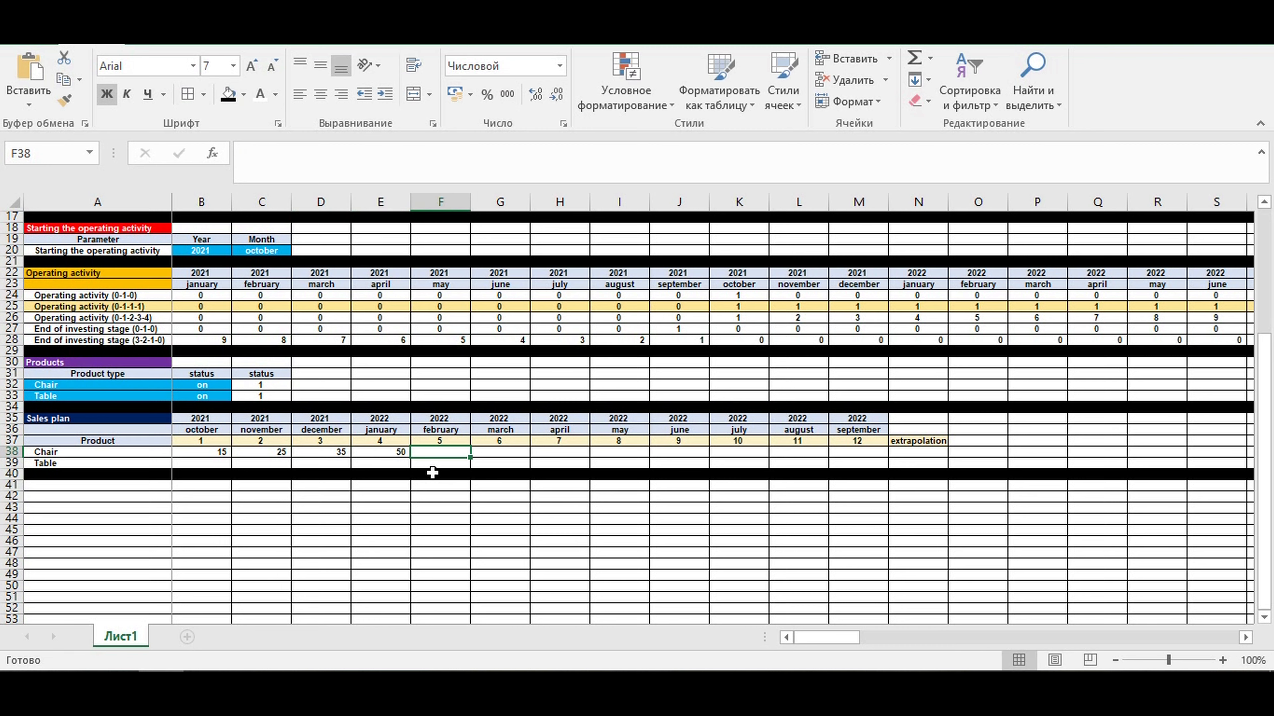
# - Enter the Chair sales for months 5 to 8 in F38:I38 as 80, 150, 200 and 250
pyautogui.write('80')
pyautogui.press('Tab')
pyautogui.write('150')
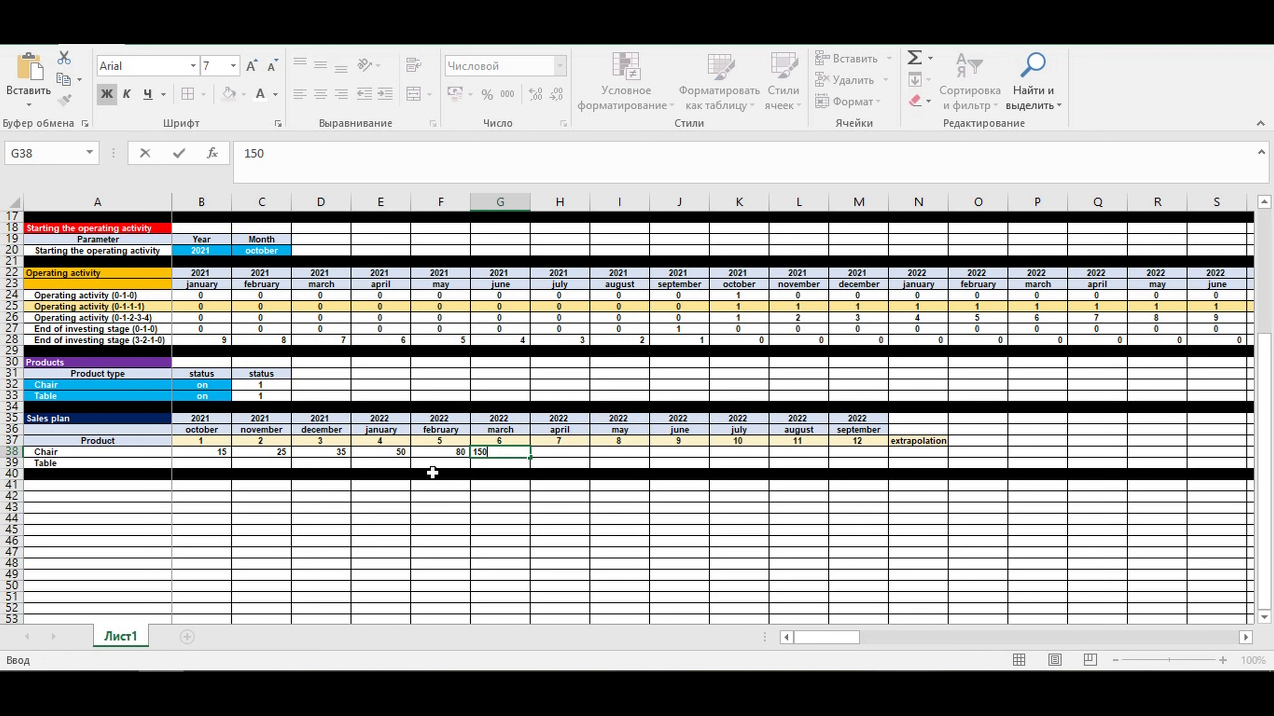
pyautogui.press('Tab')
pyautogui.write('200')
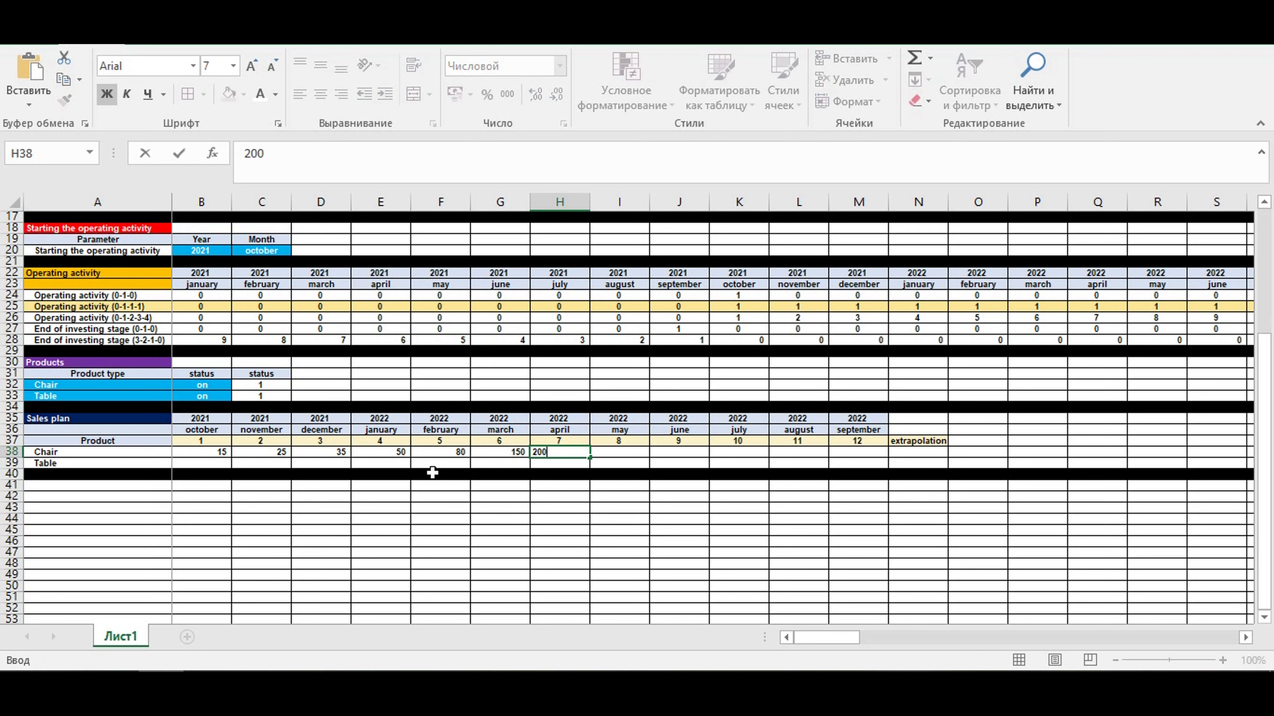
pyautogui.press('Tab')
pyautogui.write('250')
pyautogui.press('Tab')
# - Enter the Chair sales for months 9 to 12 as 300, 400, 500 and 600, and the extrapolation value as 700
pyautogui.write('300')
pyautogui.press('Tab')
pyautogui.write('400')
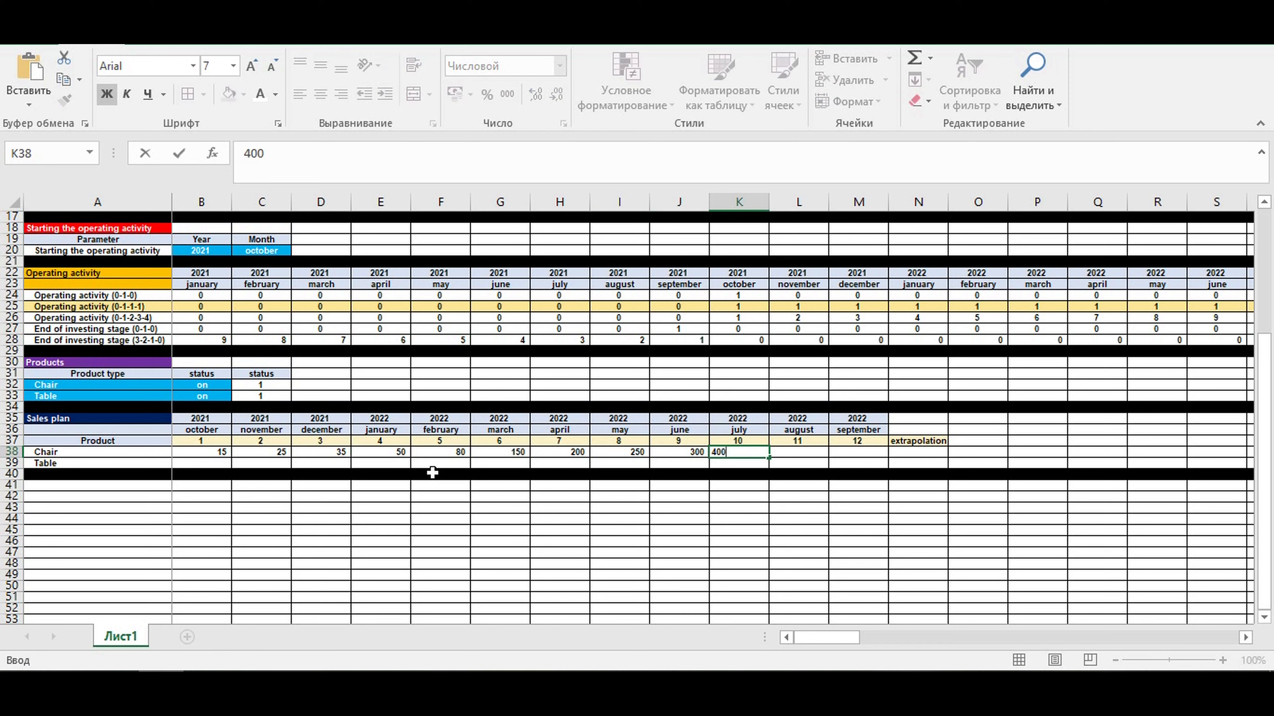
pyautogui.press('Tab')
pyautogui.write('5')
pyautogui.press('Tab')
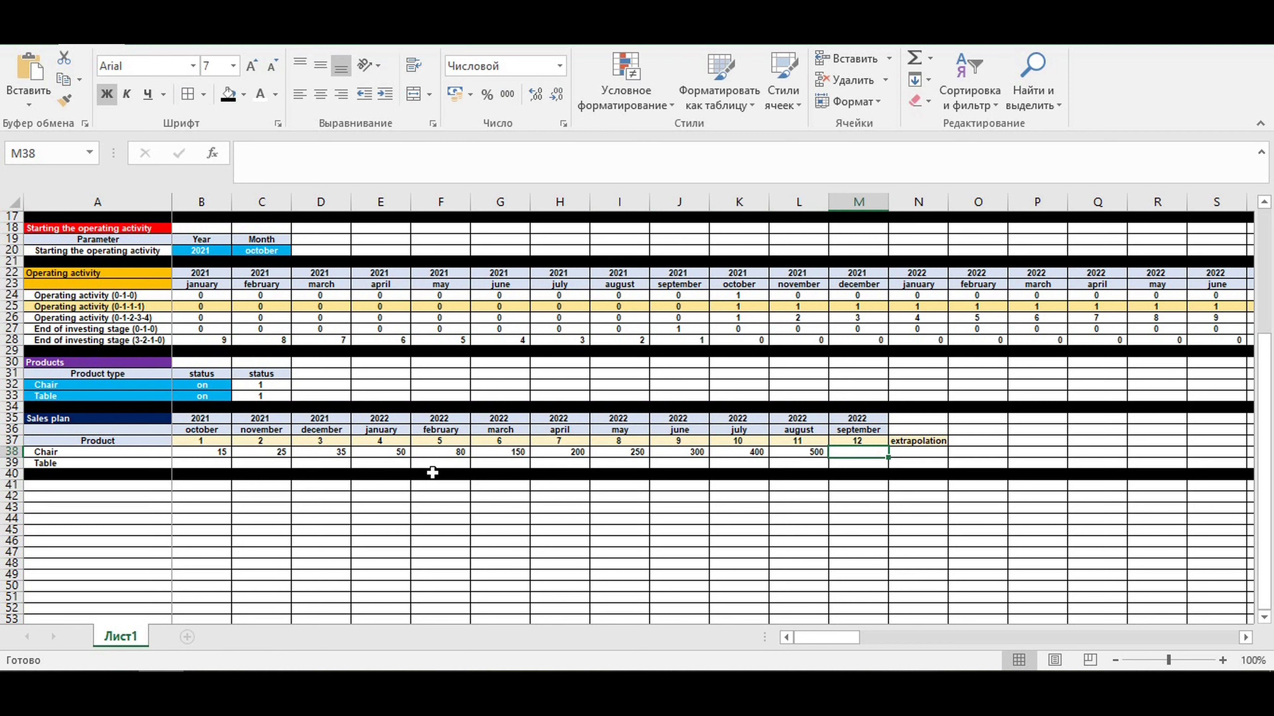
pyautogui.write('600')
pyautogui.press('Tab')
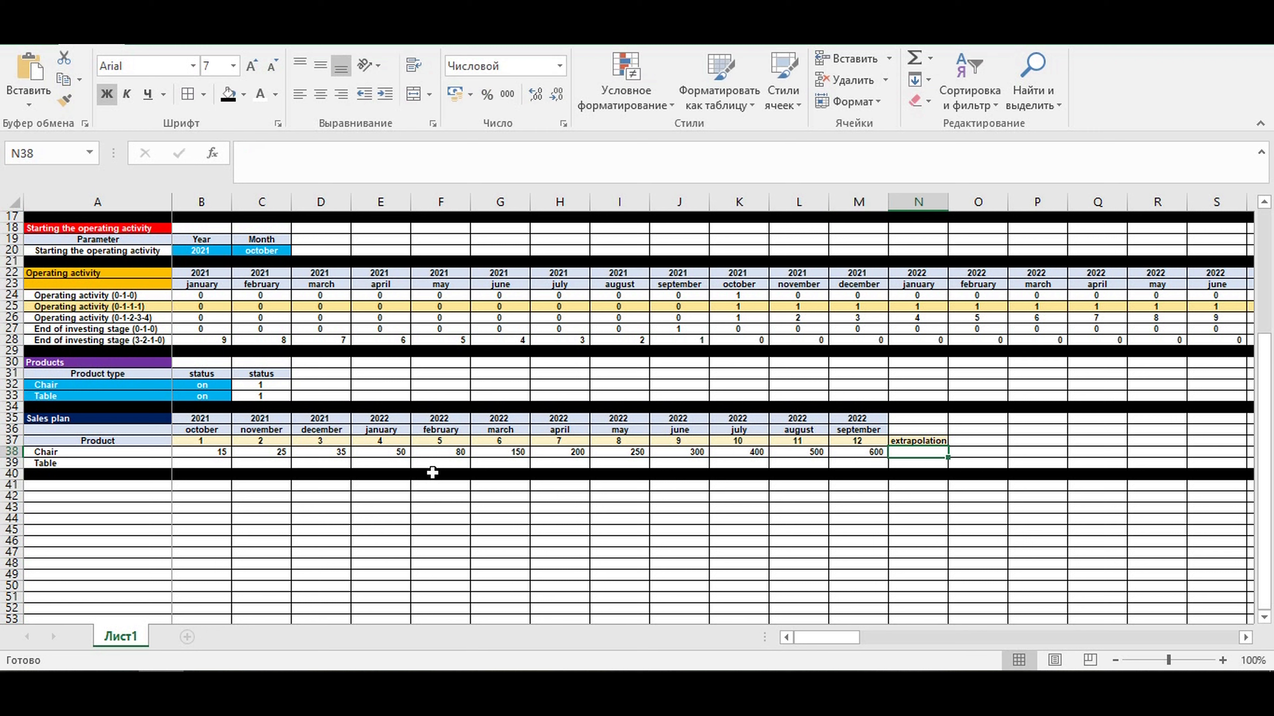
pyautogui.write('700')
pyautogui.press('Return')
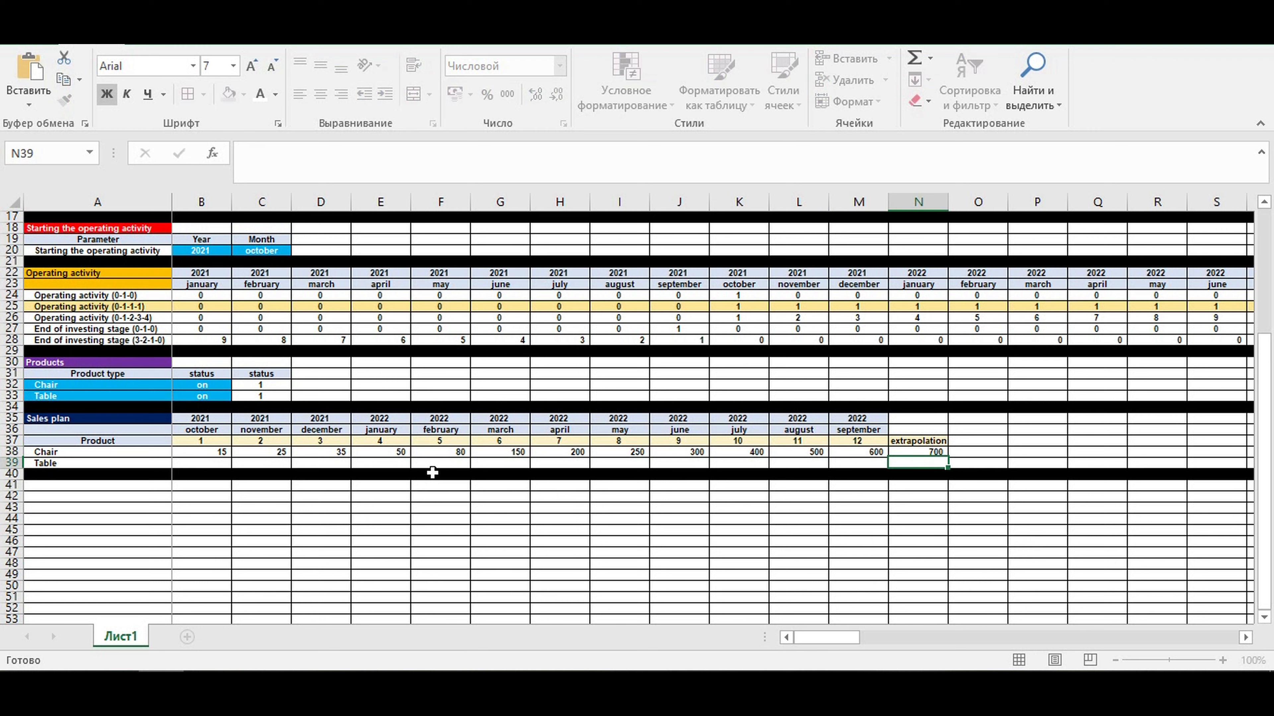
# - Enter the Table sales for months 1 to 4 in B39:E39 as 5, 10, 12 and 30
pyautogui.click(207, 462)
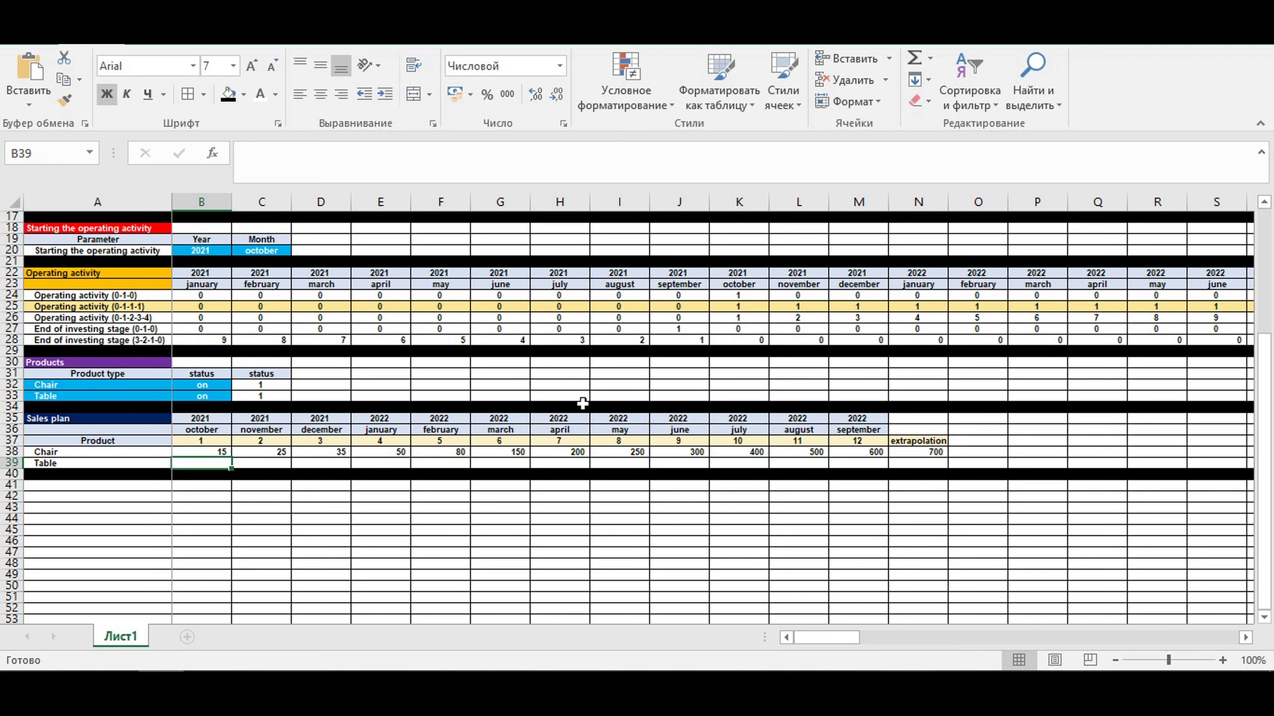
pyautogui.write('5')
pyautogui.press('Tab')
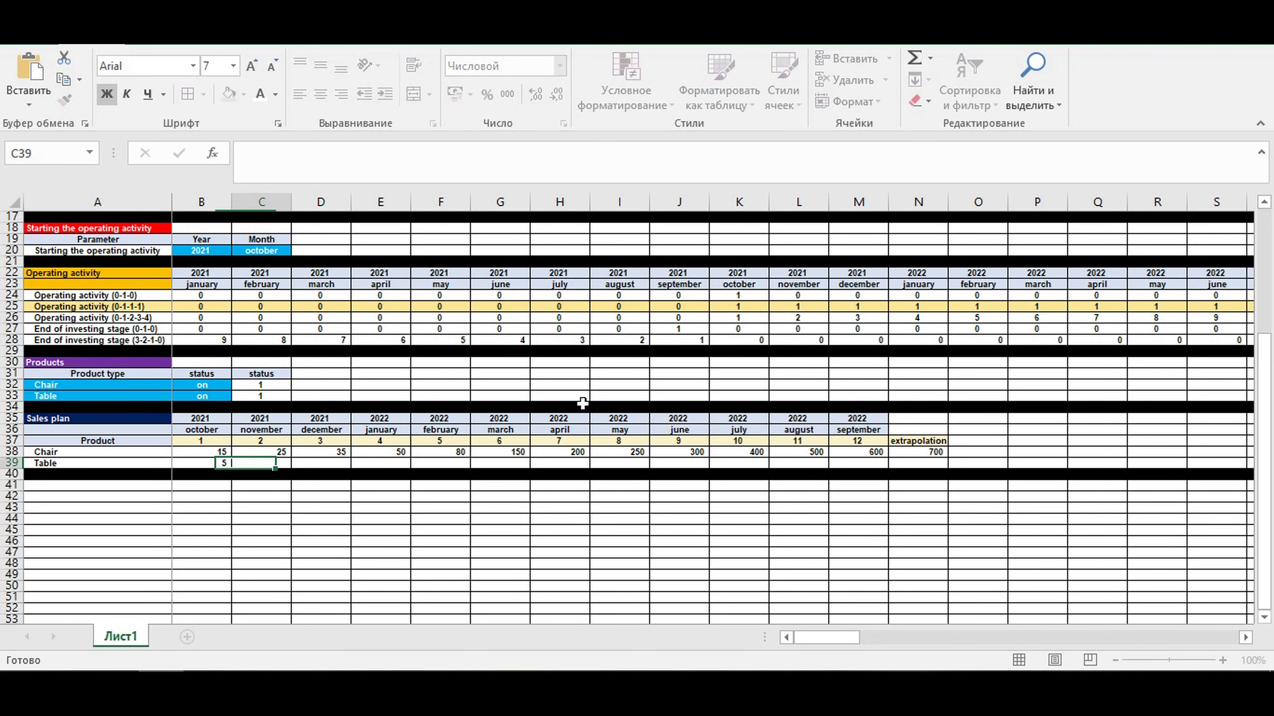
pyautogui.write('10')
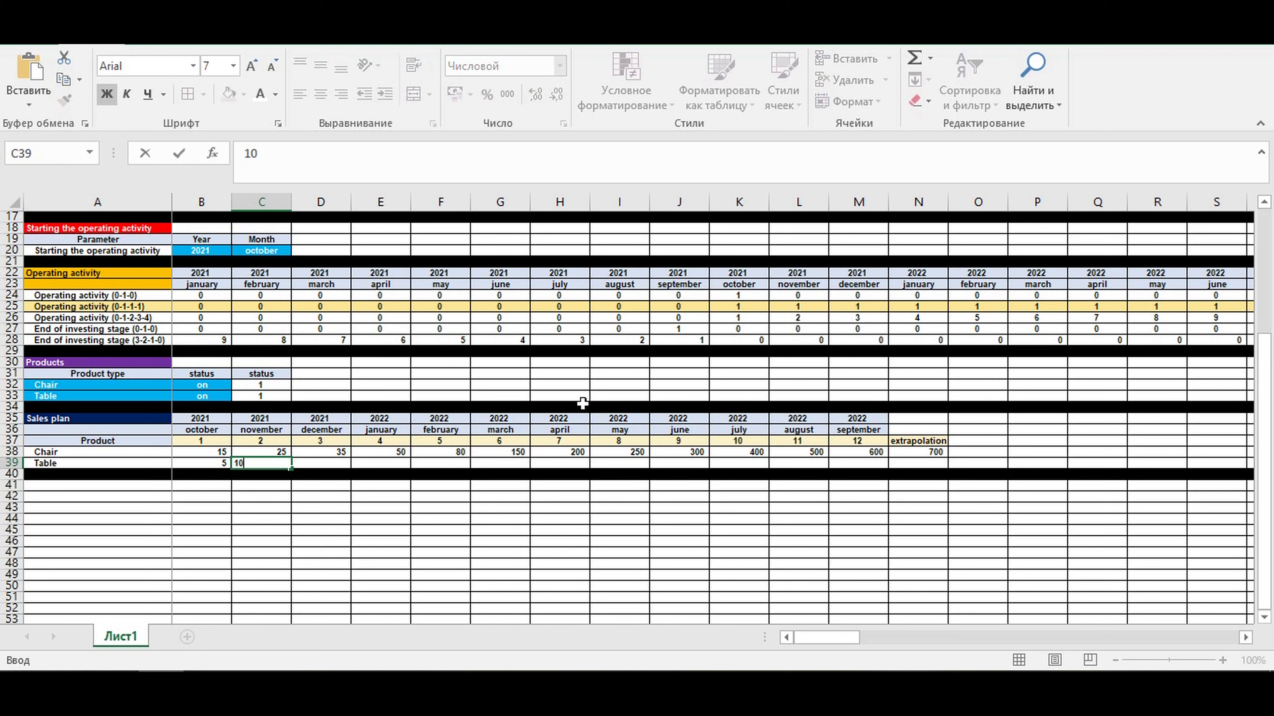
pyautogui.press('Tab')
pyautogui.write('12')
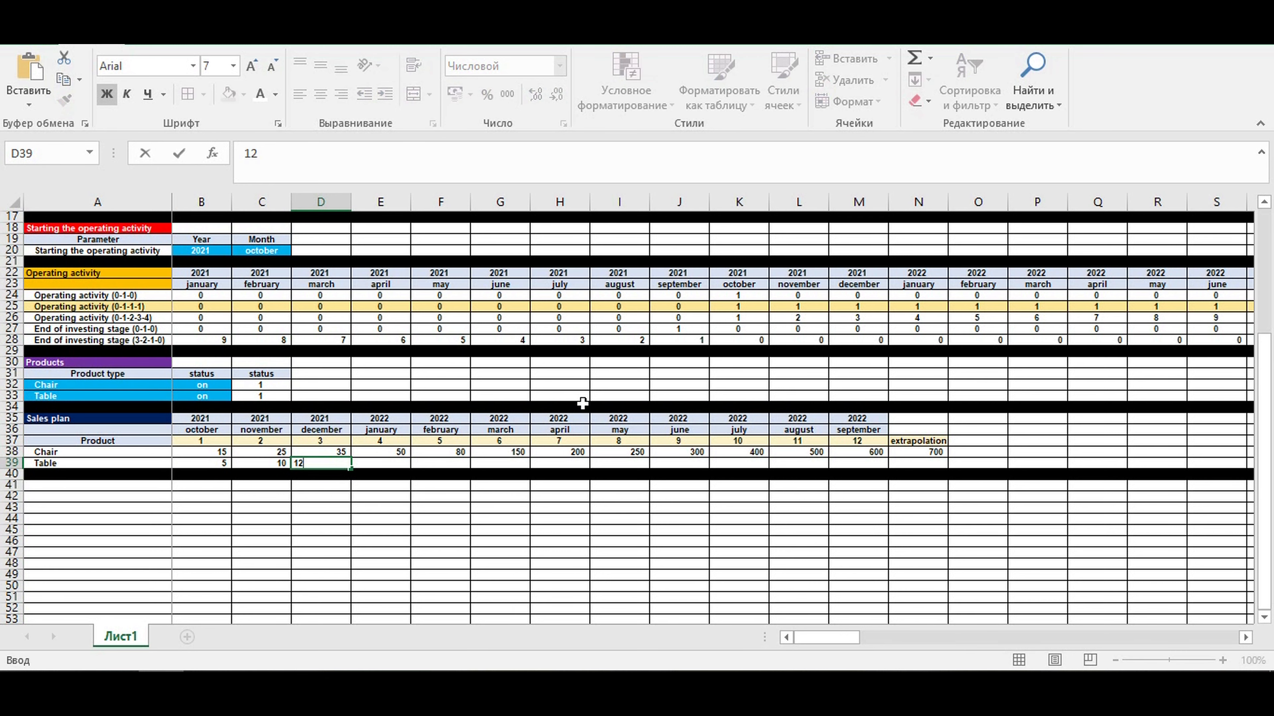
pyautogui.press('Tab')
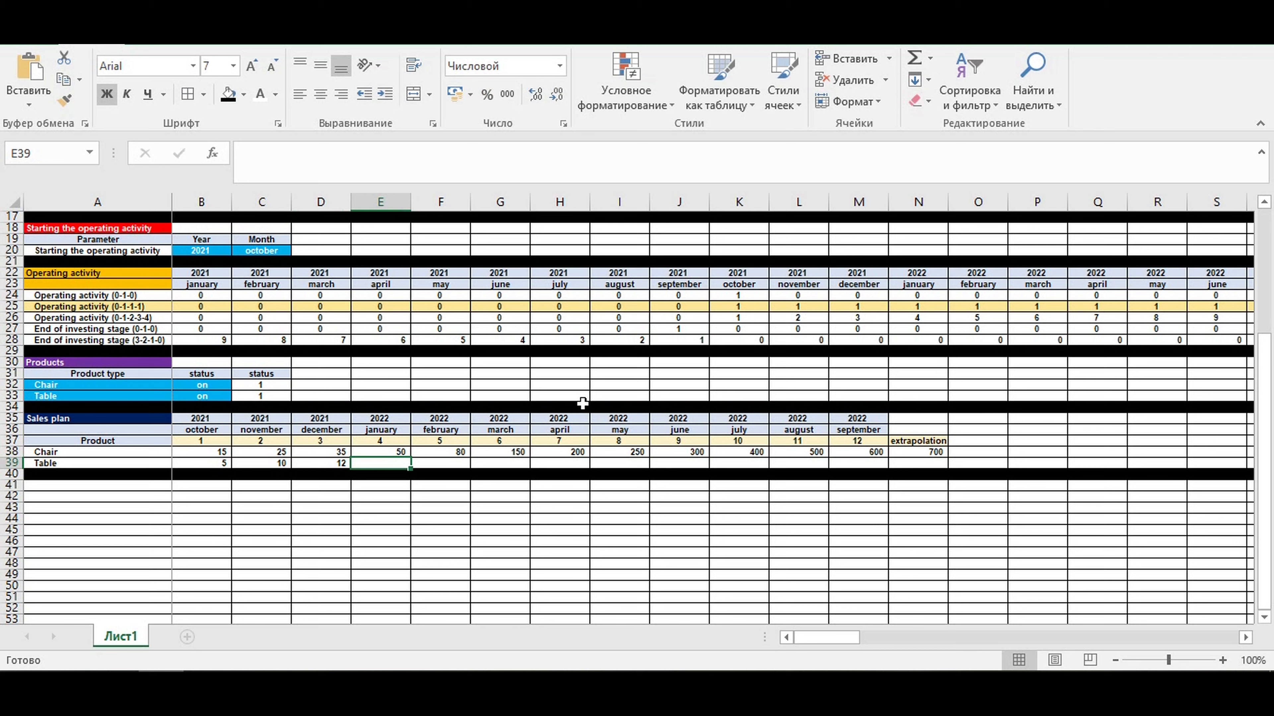
pyautogui.write('30')
pyautogui.press('Tab')
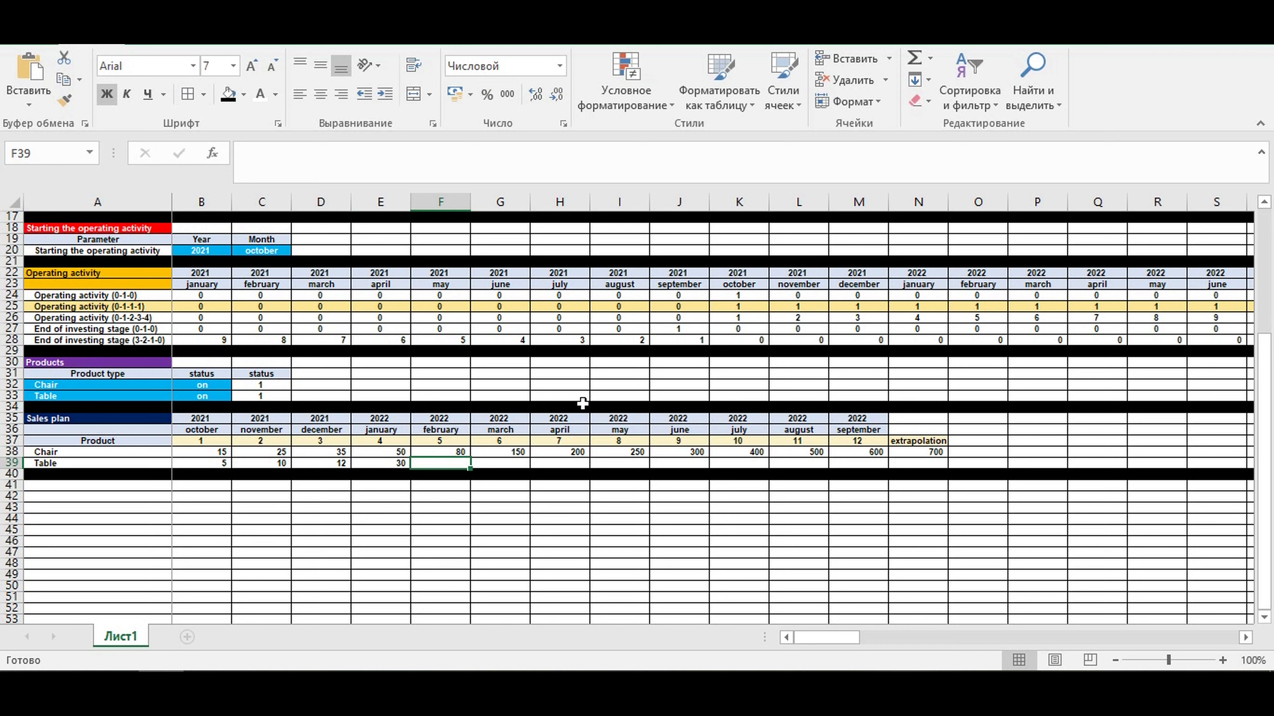
# - Enter the Table sales for months 5 to 8 in F39:I39 as 40, 50, 70 and 90
pyautogui.write('40')
pyautogui.press('Tab')
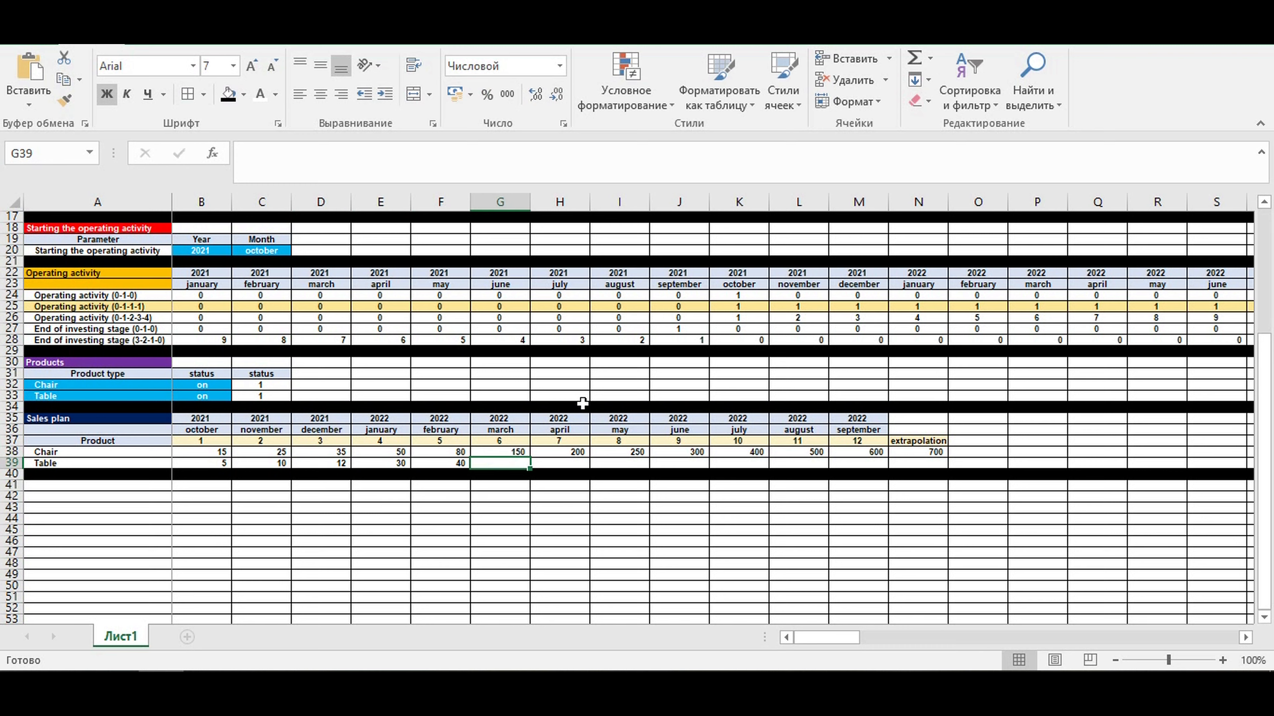
pyautogui.write('50')
pyautogui.press('Tab')
pyautogui.write('70')
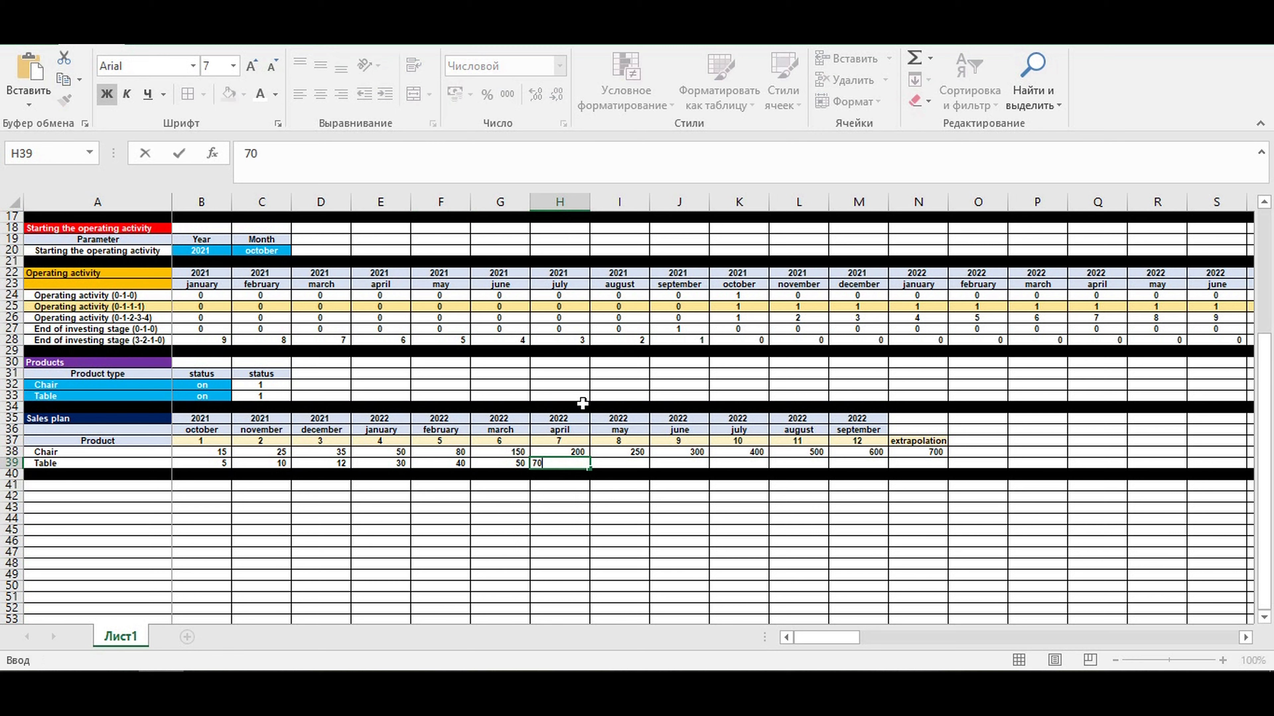
pyautogui.press('Tab')
pyautogui.write('90')
pyautogui.press('Tab')
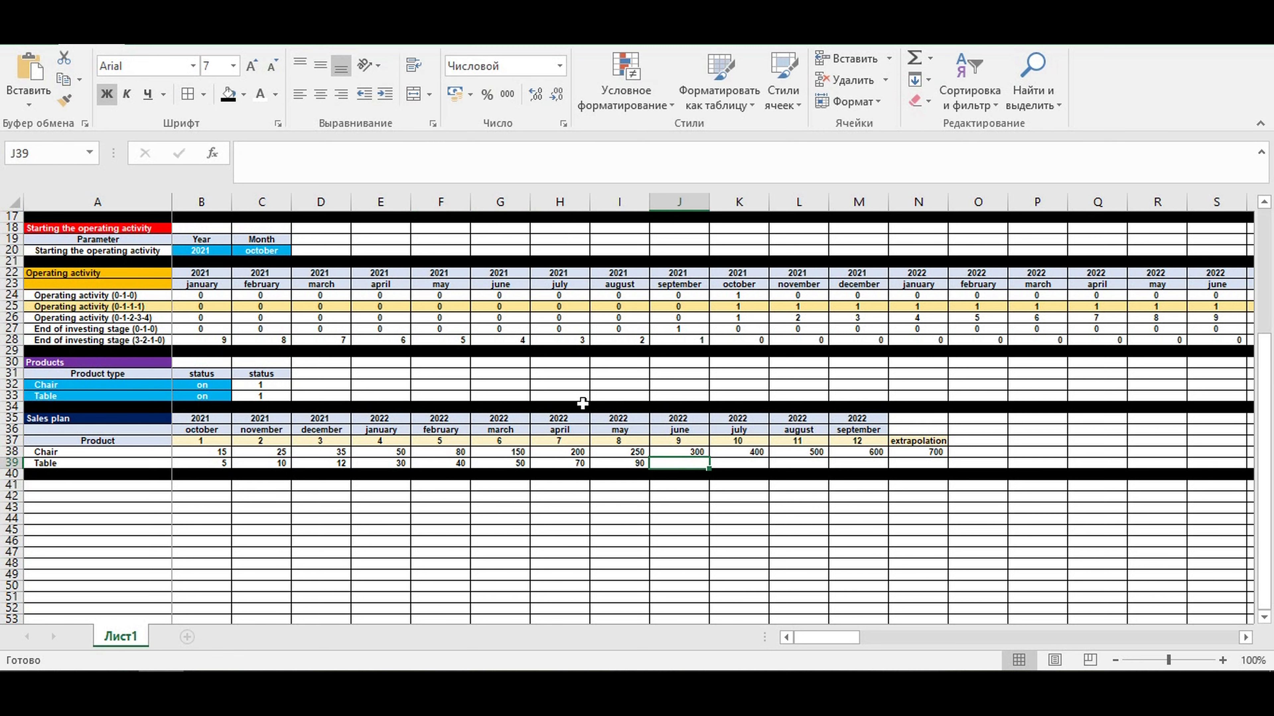
# - Enter the Table sales for months 9 to 12 as 120, 150, 200 and 300, and the extrapolation value as 350
pyautogui.write('120')
pyautogui.press('Tab')
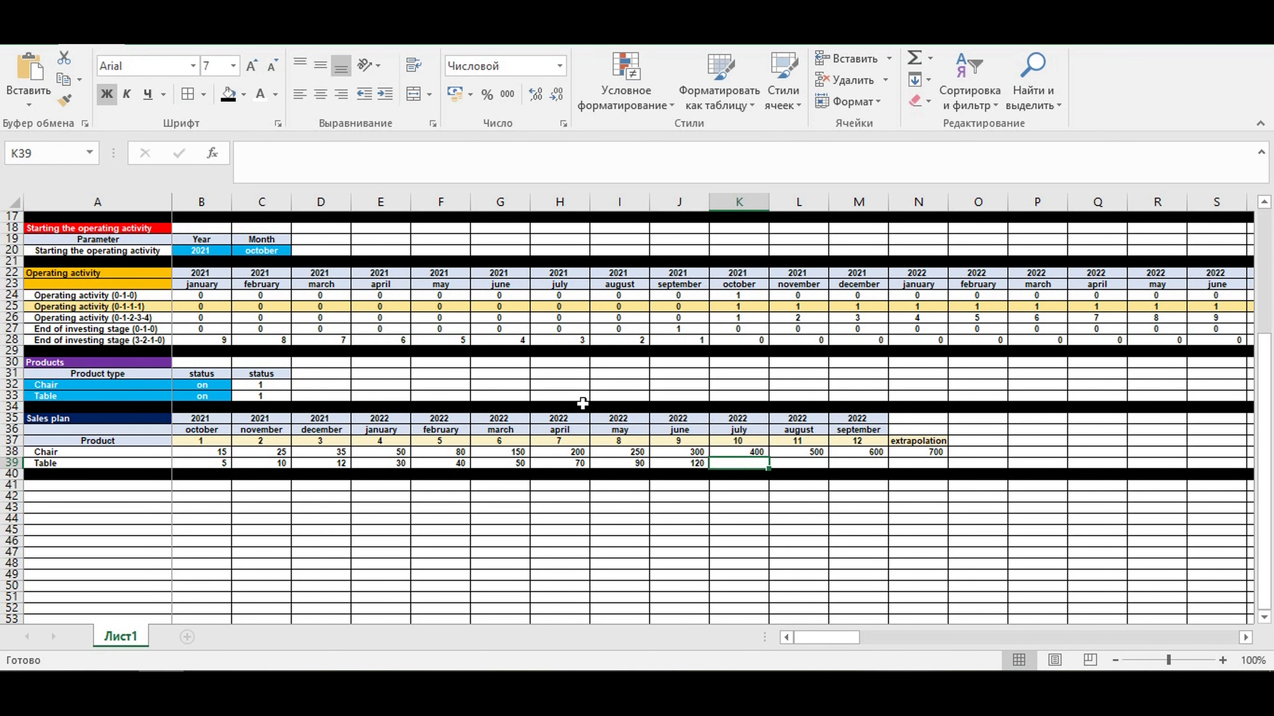
pyautogui.write('150')
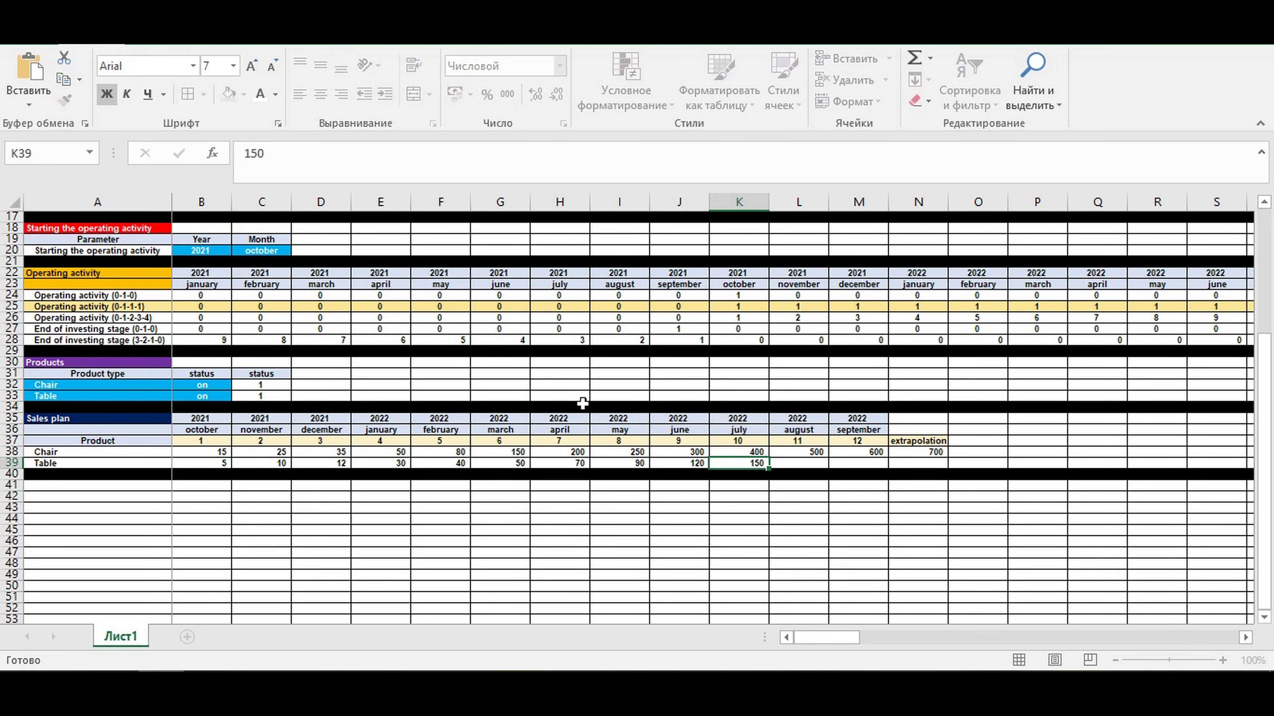
pyautogui.press('Tab')
pyautogui.write('200')
pyautogui.press('Tab')
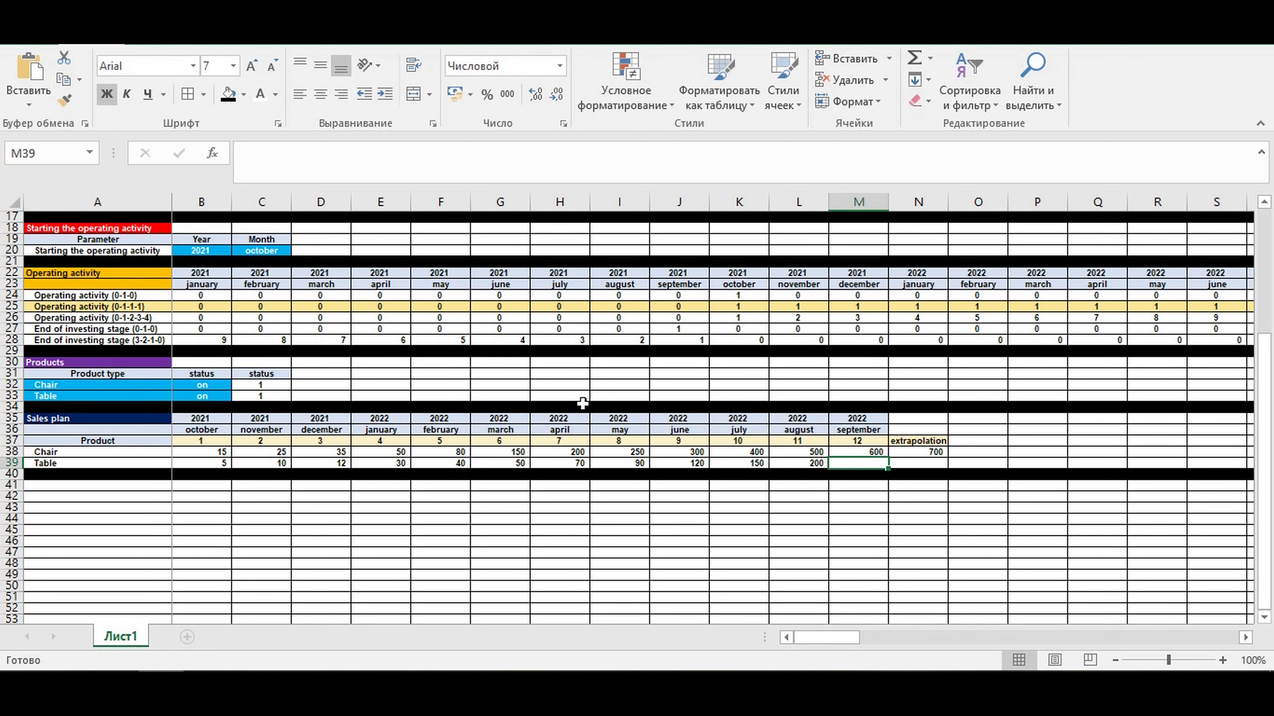
pyautogui.write('300')
pyautogui.press('Tab')
pyautogui.write('35')
pyautogui.hotkey('ctrl', 'Return')
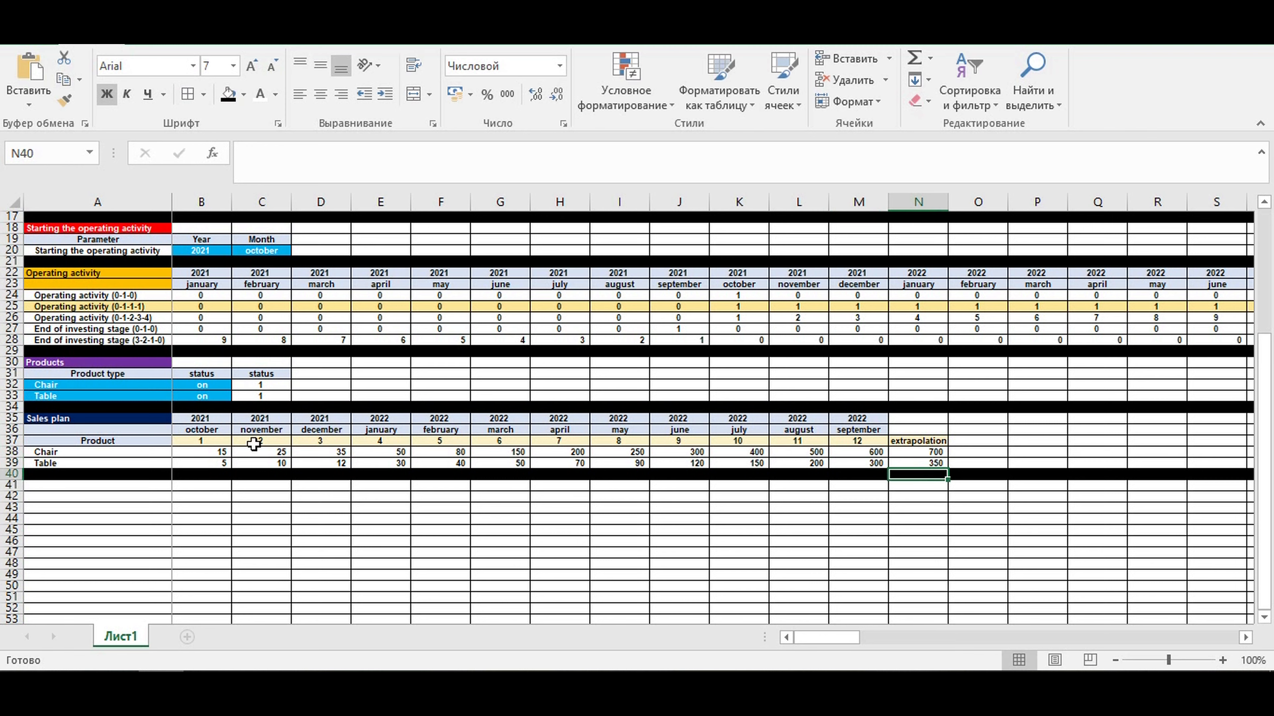
# - Format the sales plan quantities in B38:N39 as input cells with a blue fill and white text
pyautogui.click(222, 453)
pyautogui.moveTo(223, 453); pyautogui.dragTo(933, 462)
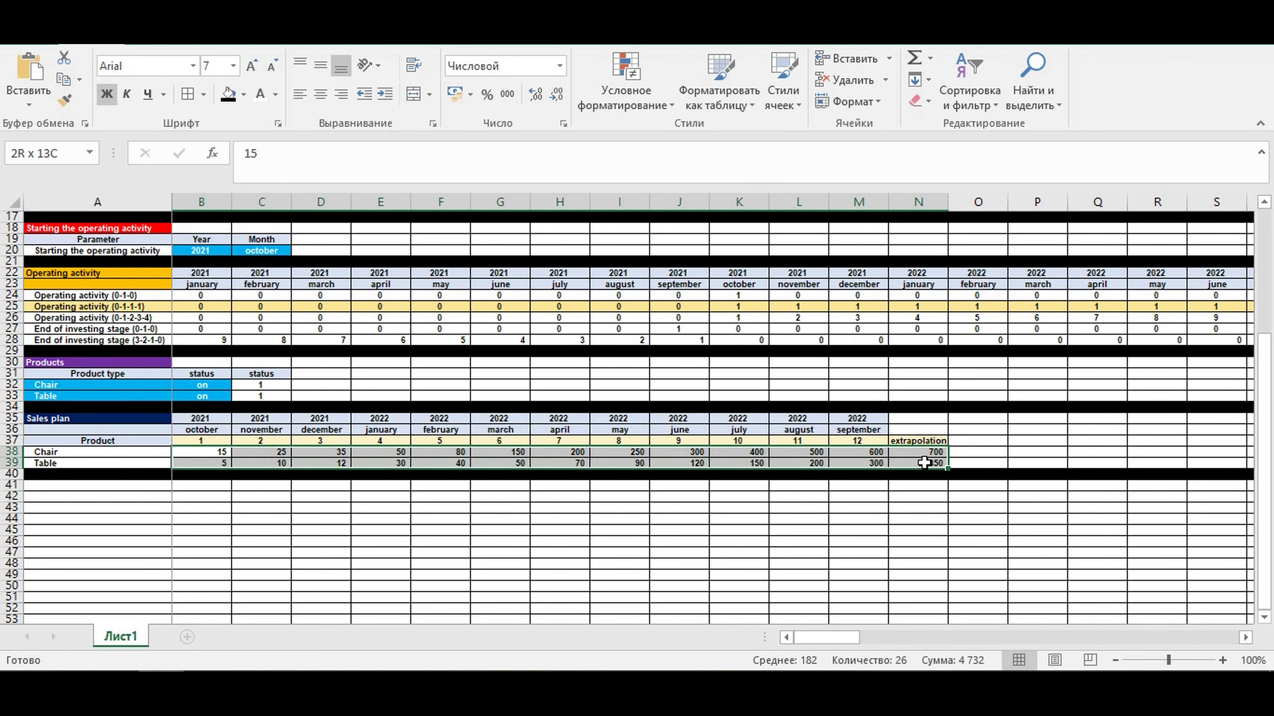
pyautogui.click(244, 96)
pyautogui.click(322, 240)
pyautogui.click(358, 550)
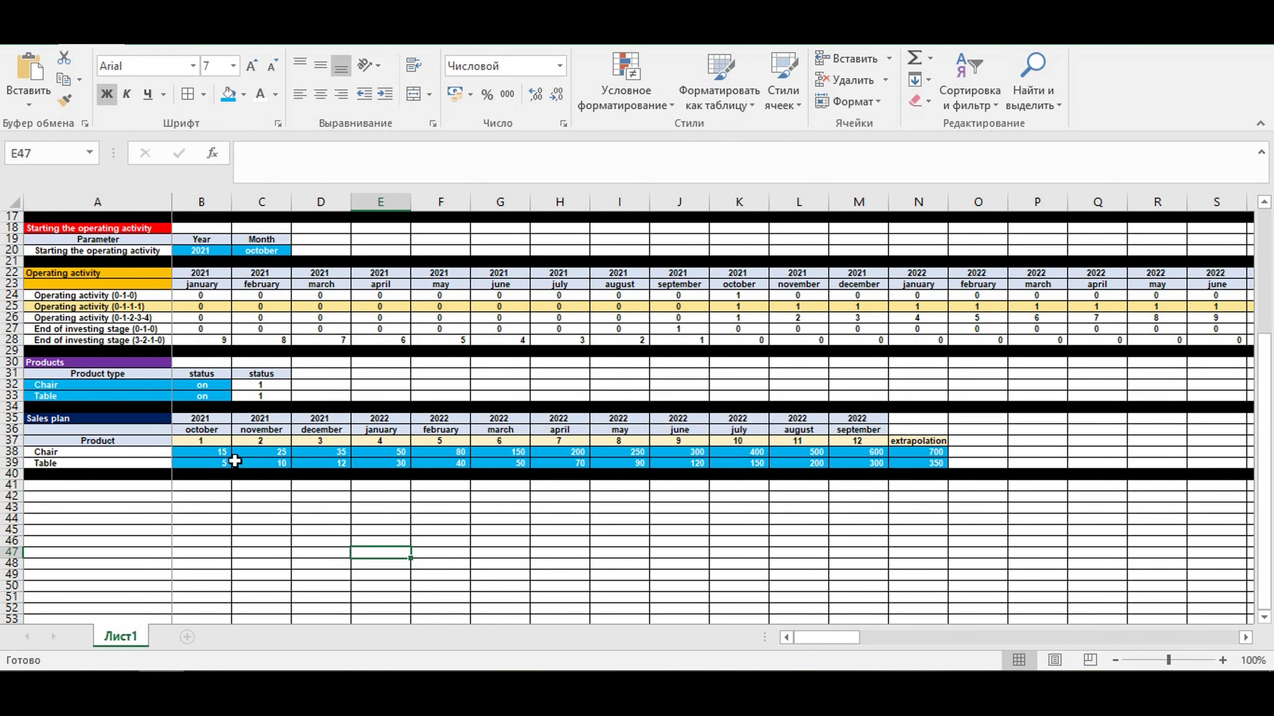
# - Examine the blue input cells: the sales quantities, product types, operating start date and first year in A2
pyautogui.moveTo(199, 452); pyautogui.dragTo(936, 463)
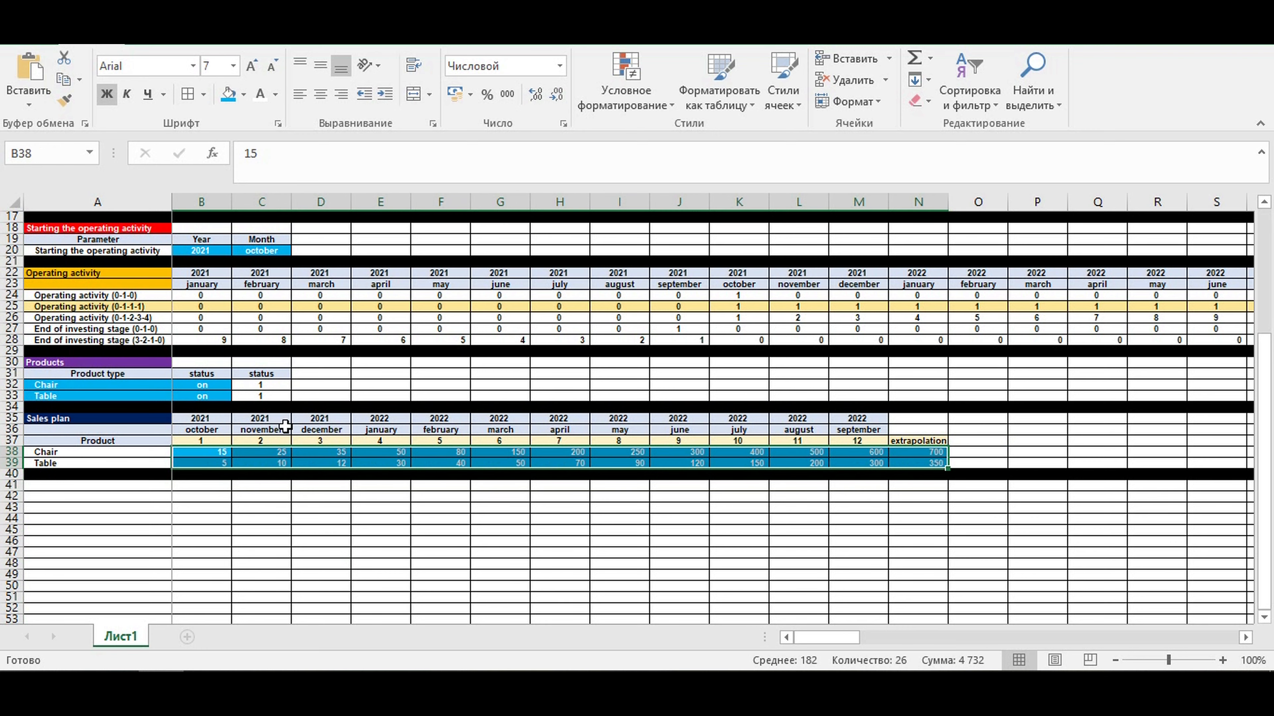
pyautogui.click(142, 382)
pyautogui.moveTo(201, 250); pyautogui.dragTo(261, 250)
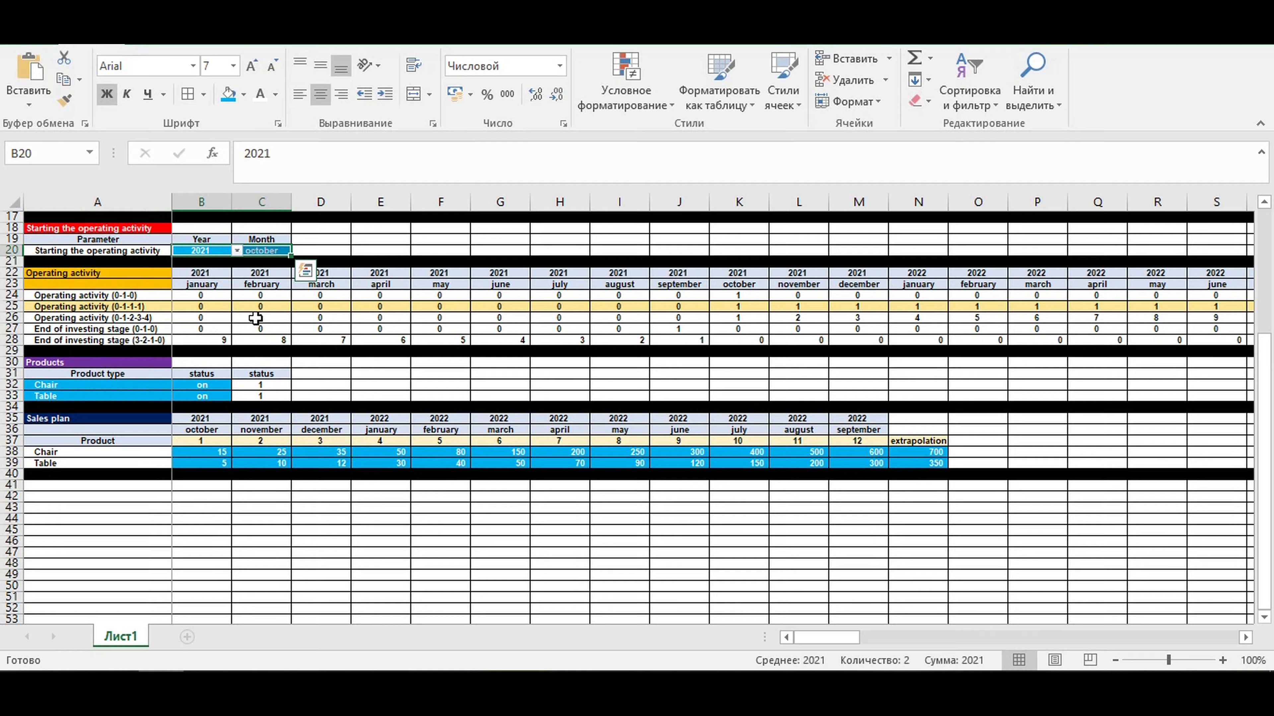
pyautogui.scroll(5, 255, 317)
pyautogui.click(118, 219)
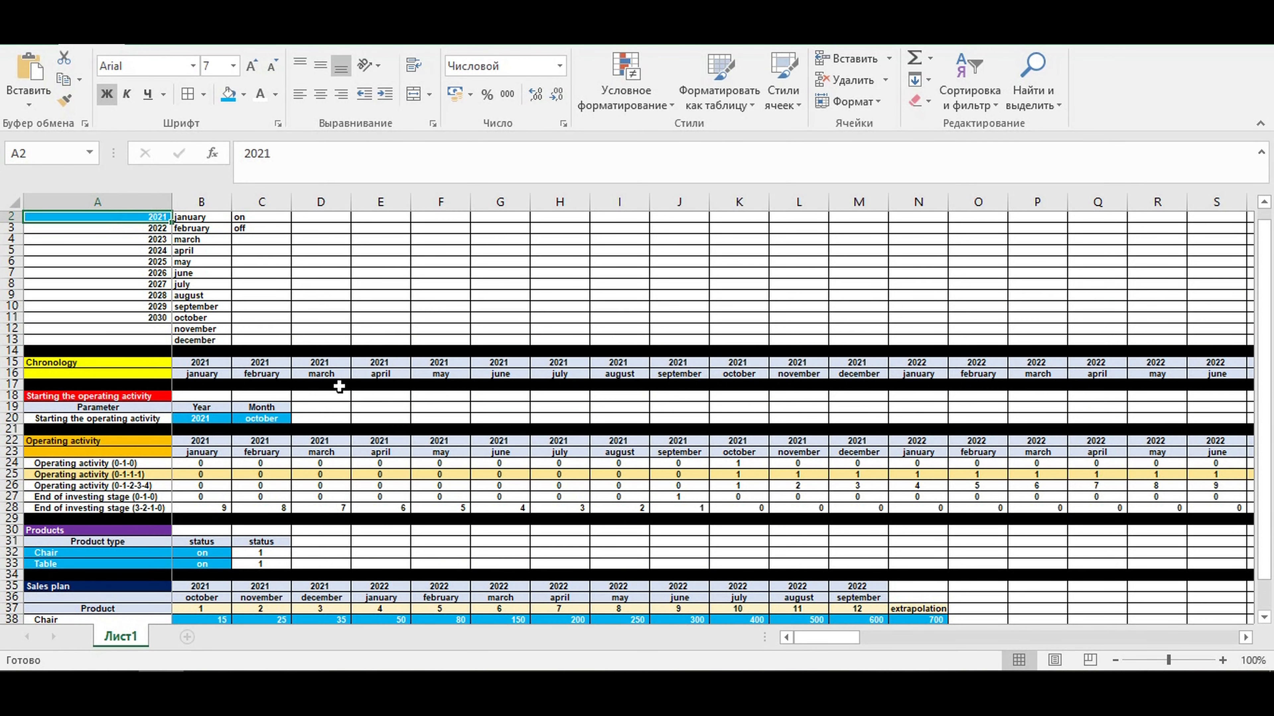
pyautogui.scroll(-3, 339, 387)
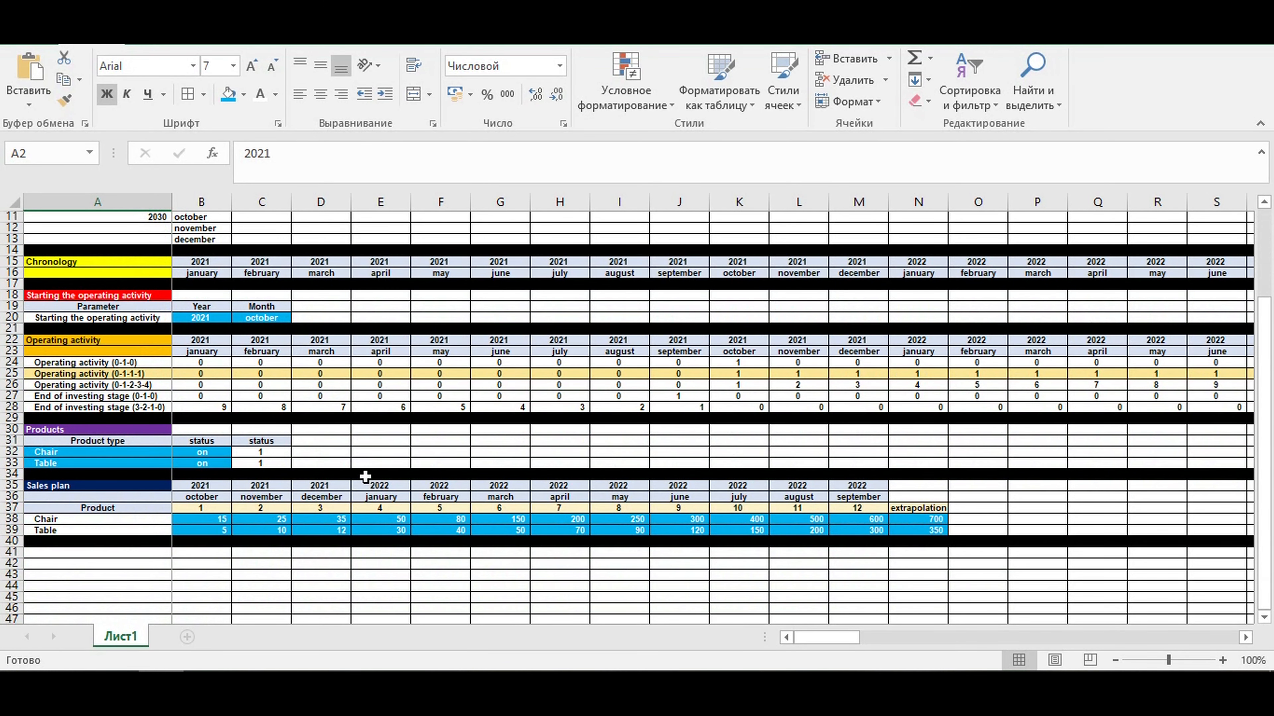
pyautogui.moveTo(201, 519); pyautogui.dragTo(917, 527)
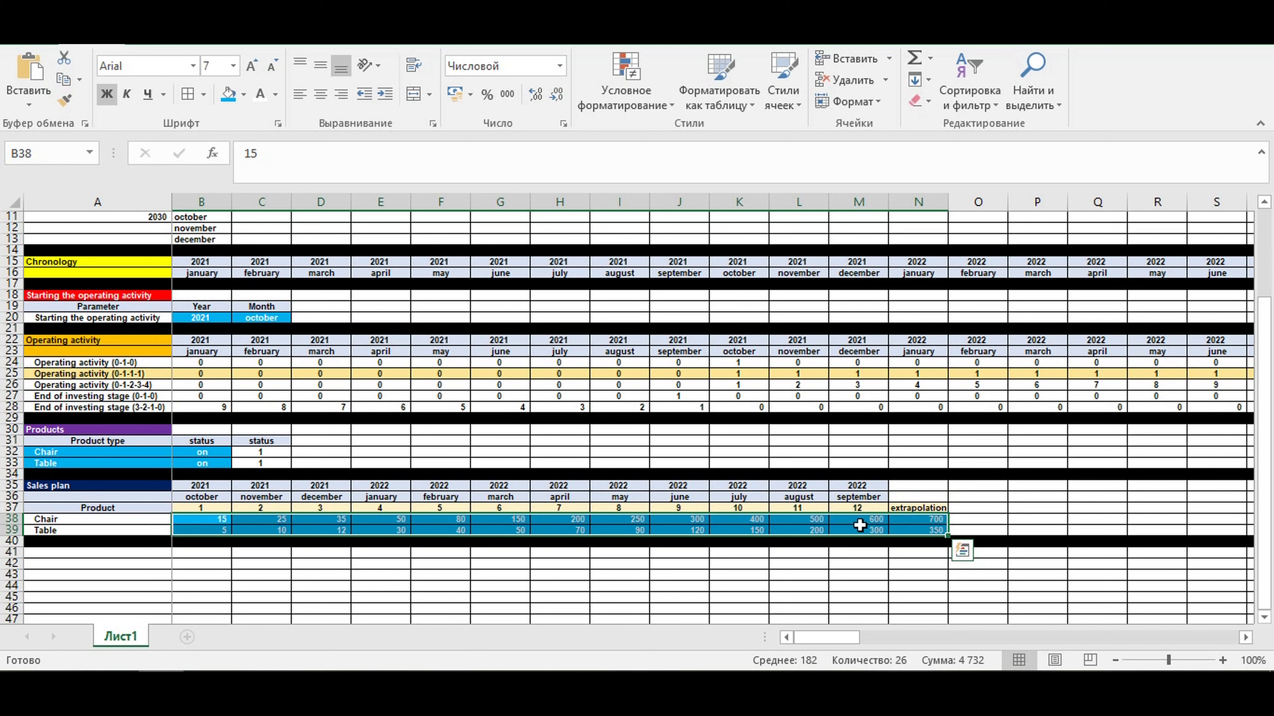
pyautogui.click(842, 561)
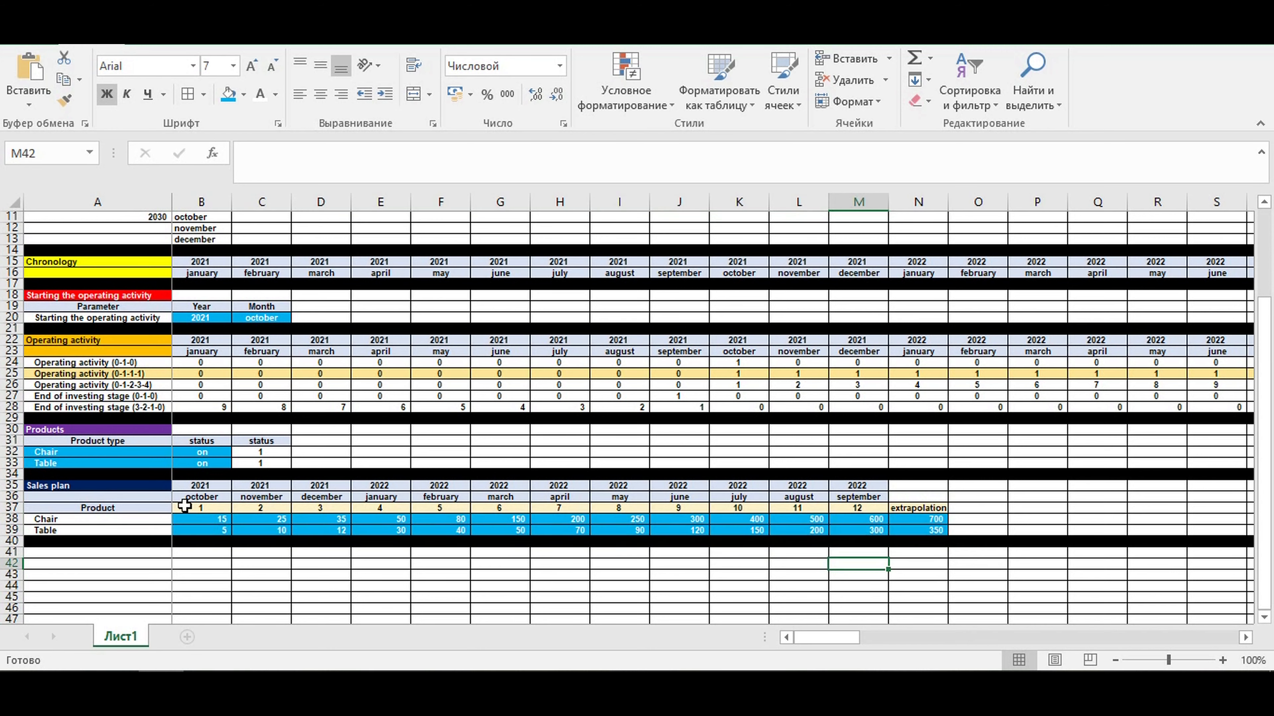
# - Compare the blue input cells in the sales plan, products and start date sections with the Operating activity timeline in rows 22:23
pyautogui.moveTo(190, 517); pyautogui.dragTo(930, 525)
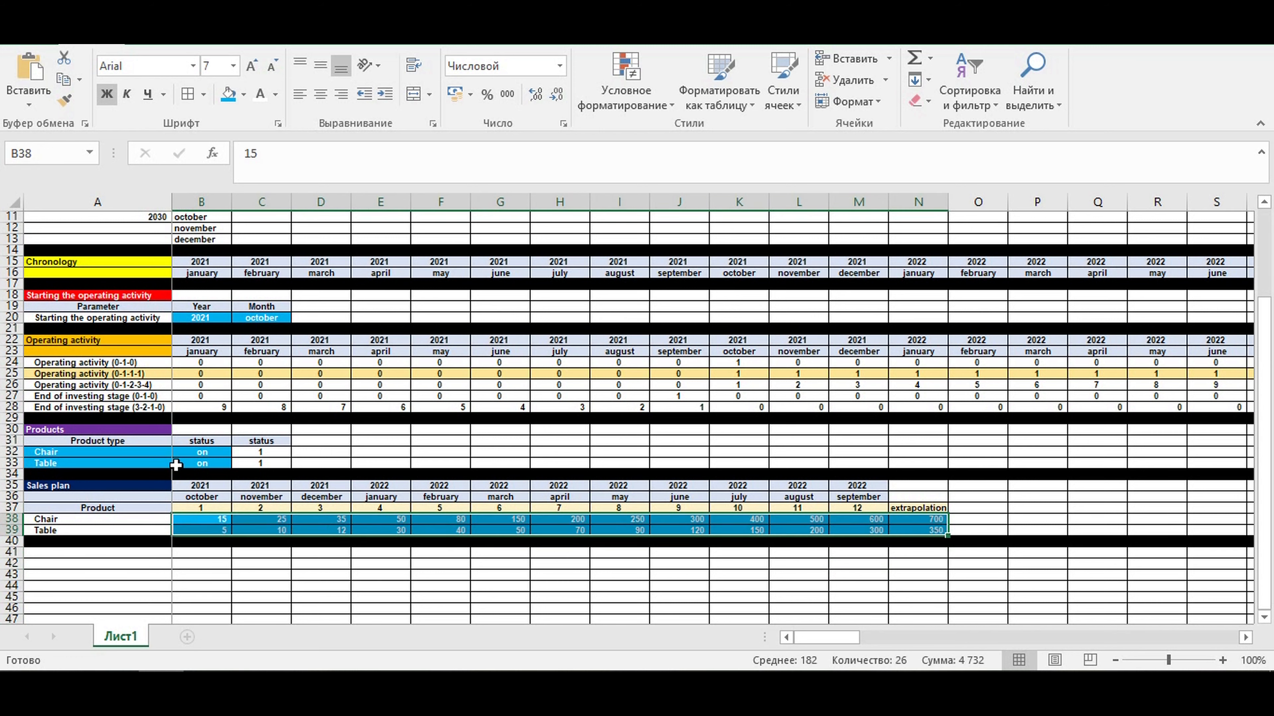
pyautogui.moveTo(201, 462); pyautogui.dragTo(135, 449)
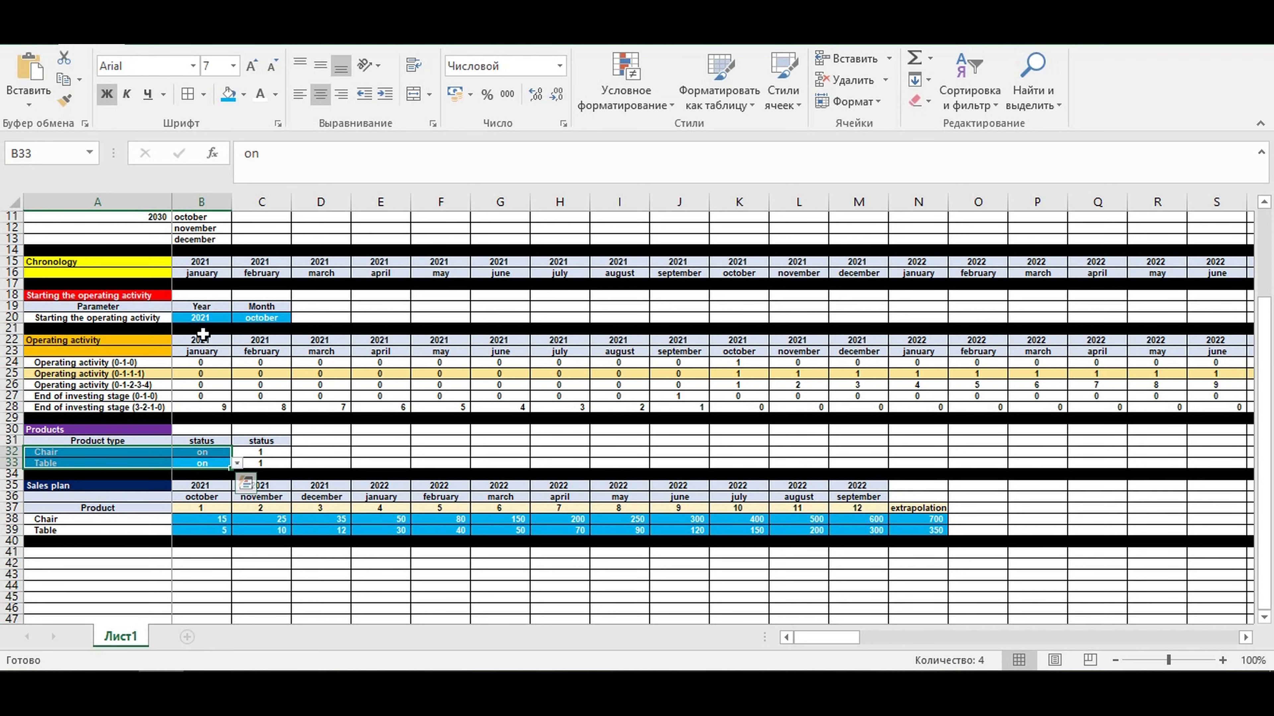
pyautogui.scroll(4, 203, 334)
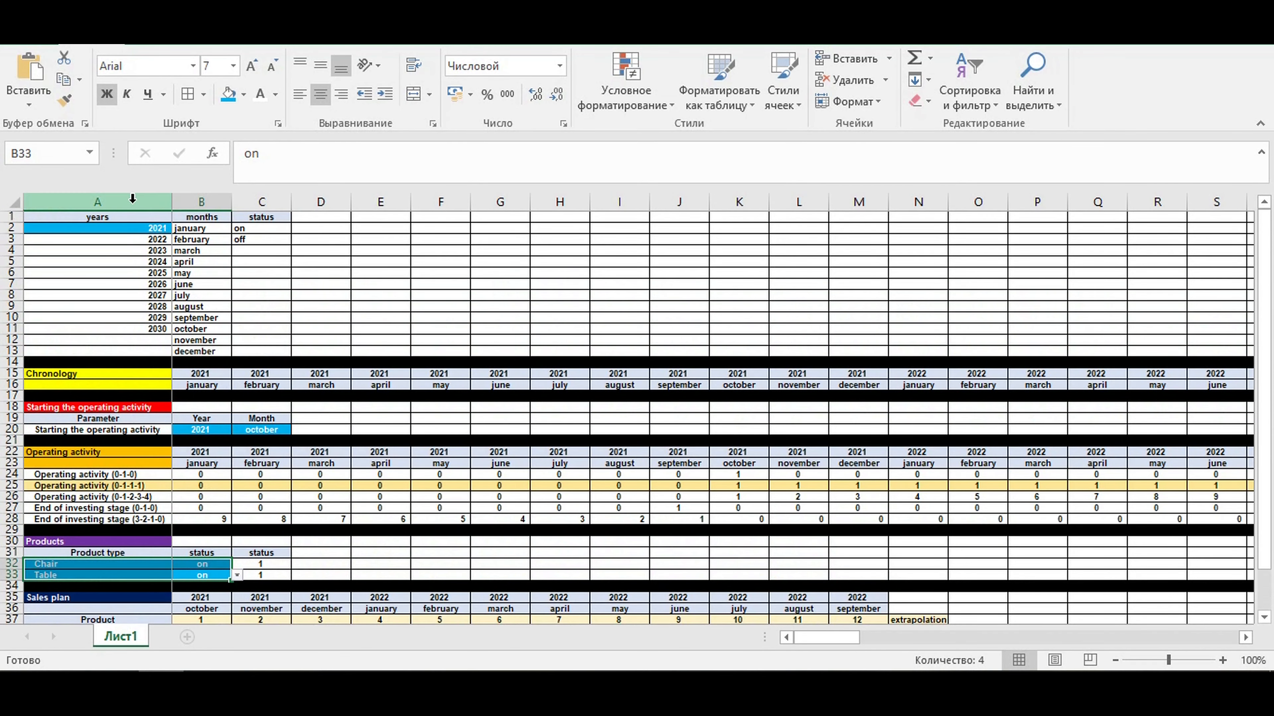
pyautogui.click(112, 229)
pyautogui.moveTo(201, 430); pyautogui.dragTo(261, 430)
pyautogui.scroll(-8, 351, 436)
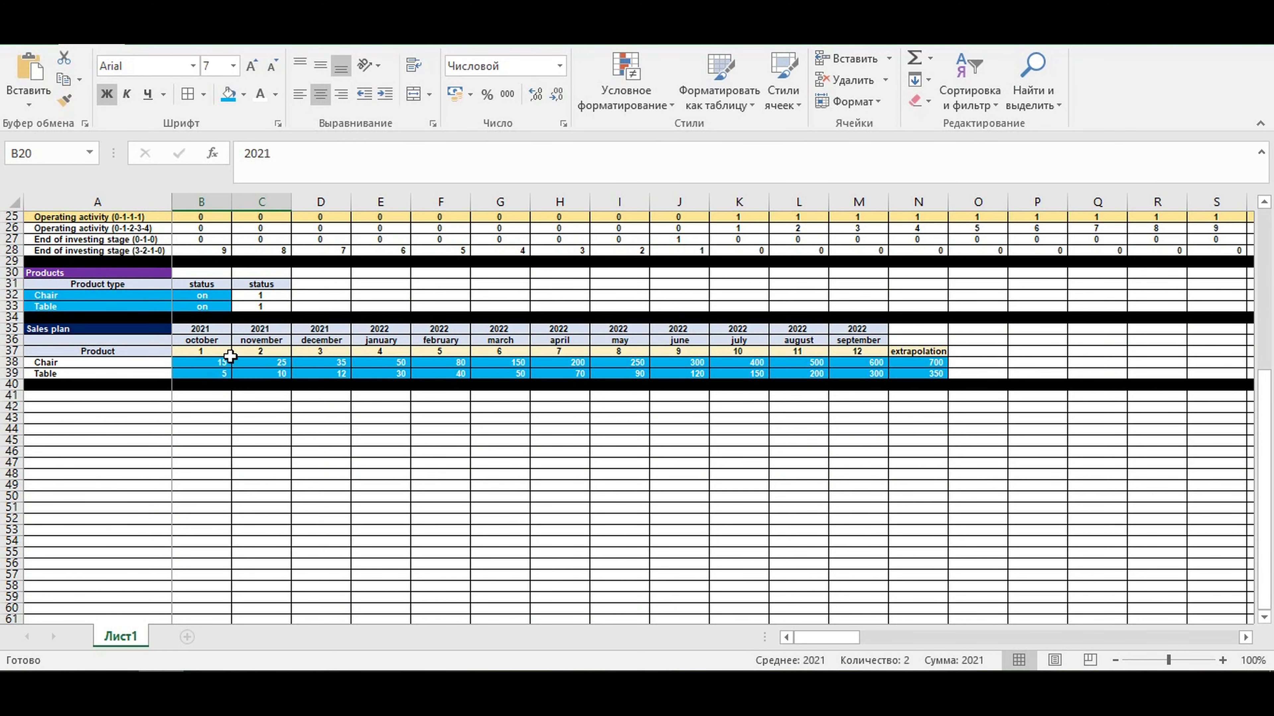
pyautogui.scroll(4, 216, 371)
pyautogui.moveTo(204, 496); pyautogui.dragTo(938, 508)
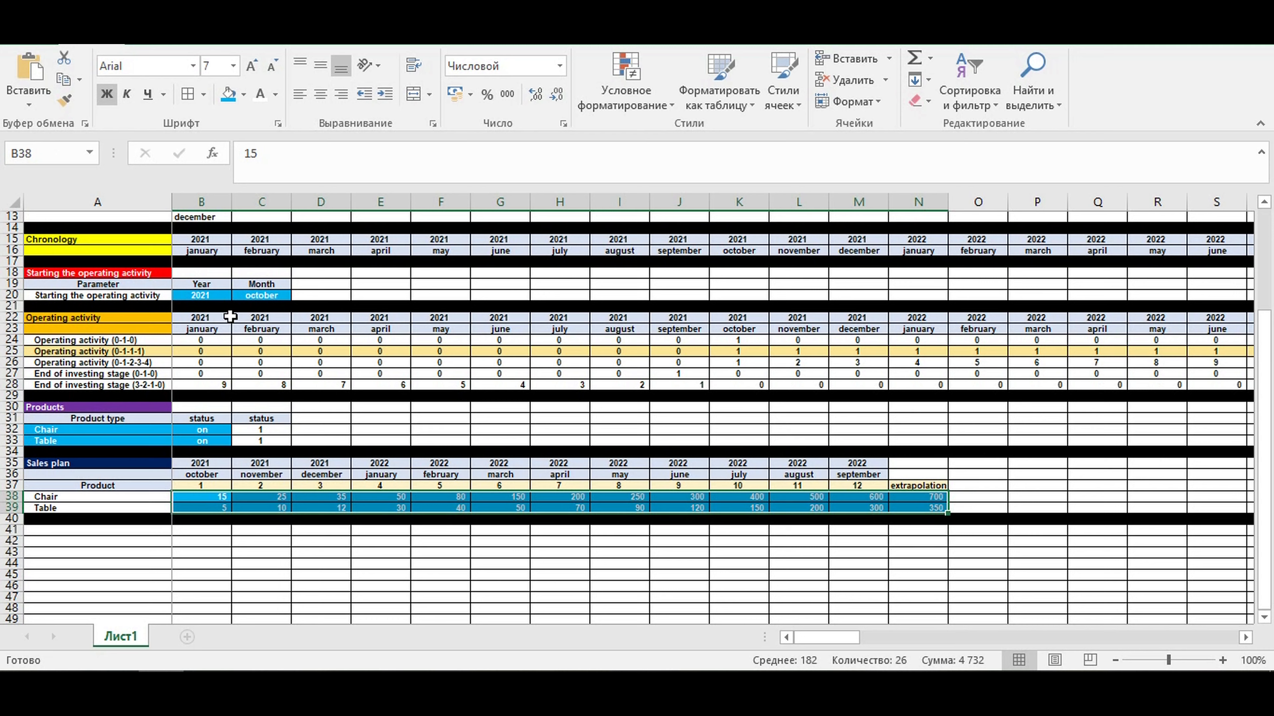
pyautogui.moveTo(11, 317); pyautogui.dragTo(11, 329)
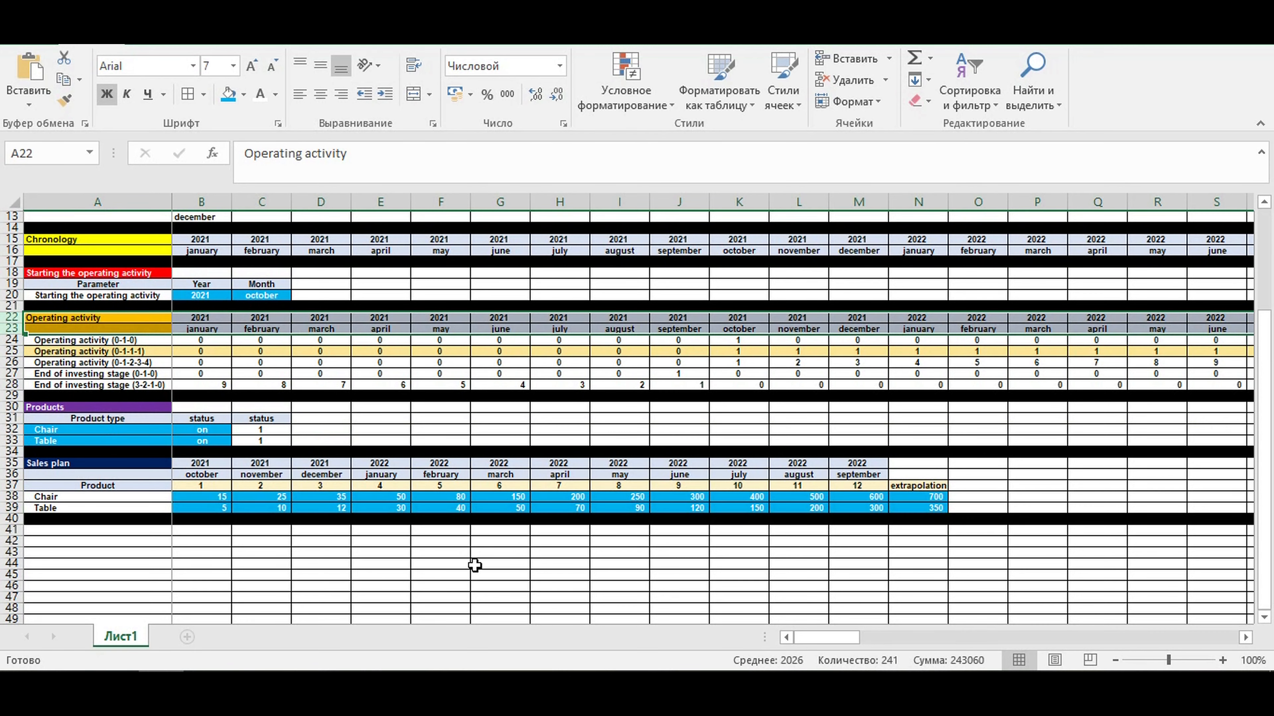
pyautogui.click(422, 578)
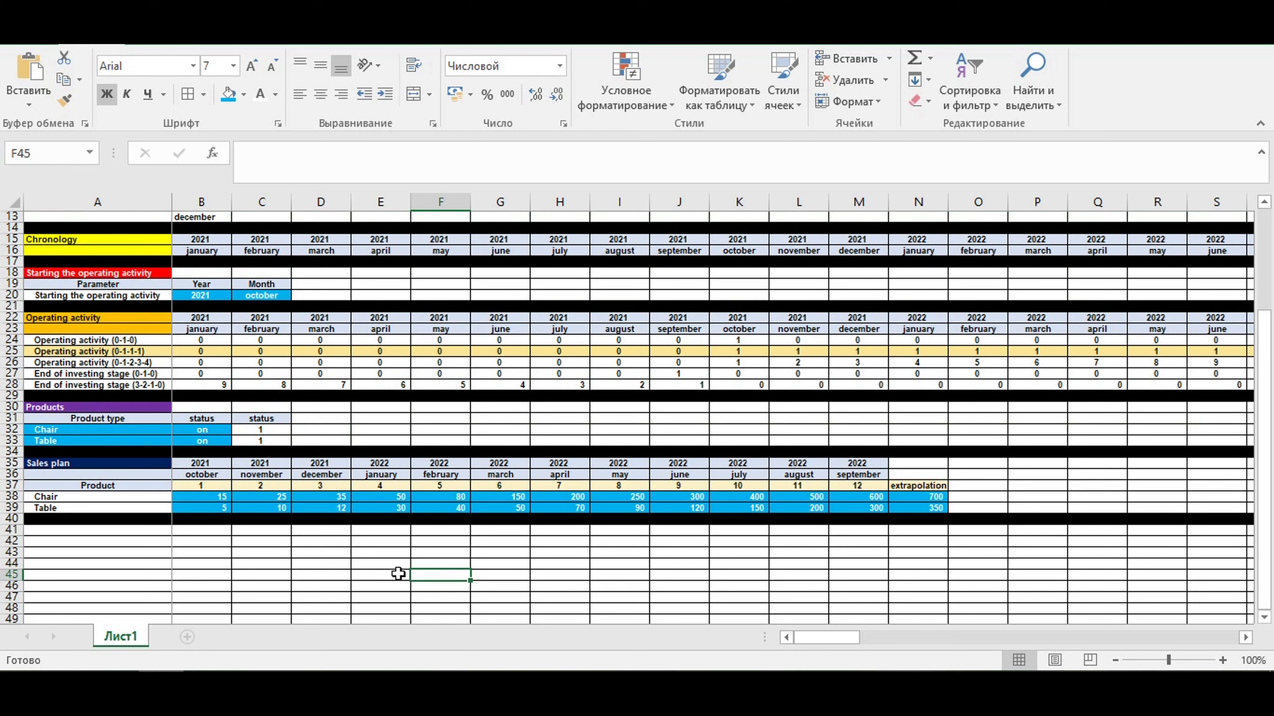
pyautogui.click(350, 578)
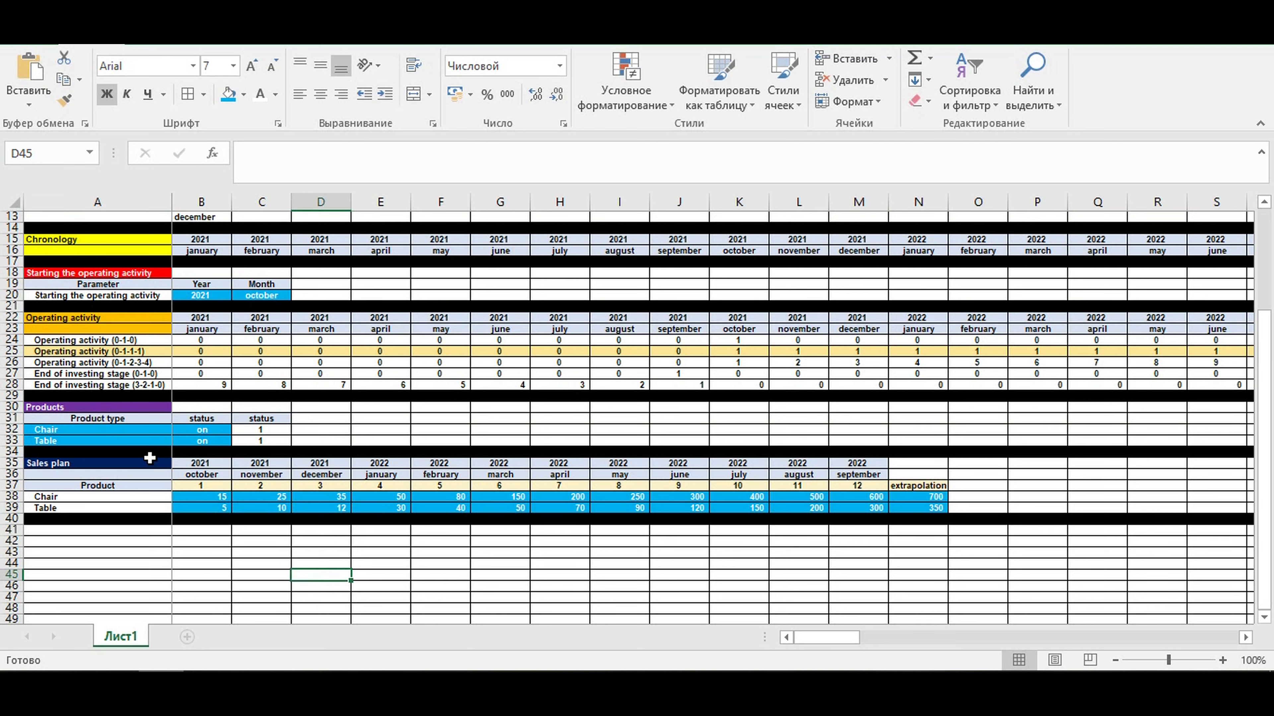
# - Copy the whole Sales plan block A35:N39 and paste it below the black divider, starting at A41
pyautogui.moveTo(149, 465); pyautogui.dragTo(916, 506)
pyautogui.hotkey('ctrl', 'c')
pyautogui.click(90, 533)
pyautogui.hotkey('ctrl', 'v')
pyautogui.scroll(-3, 89, 534)
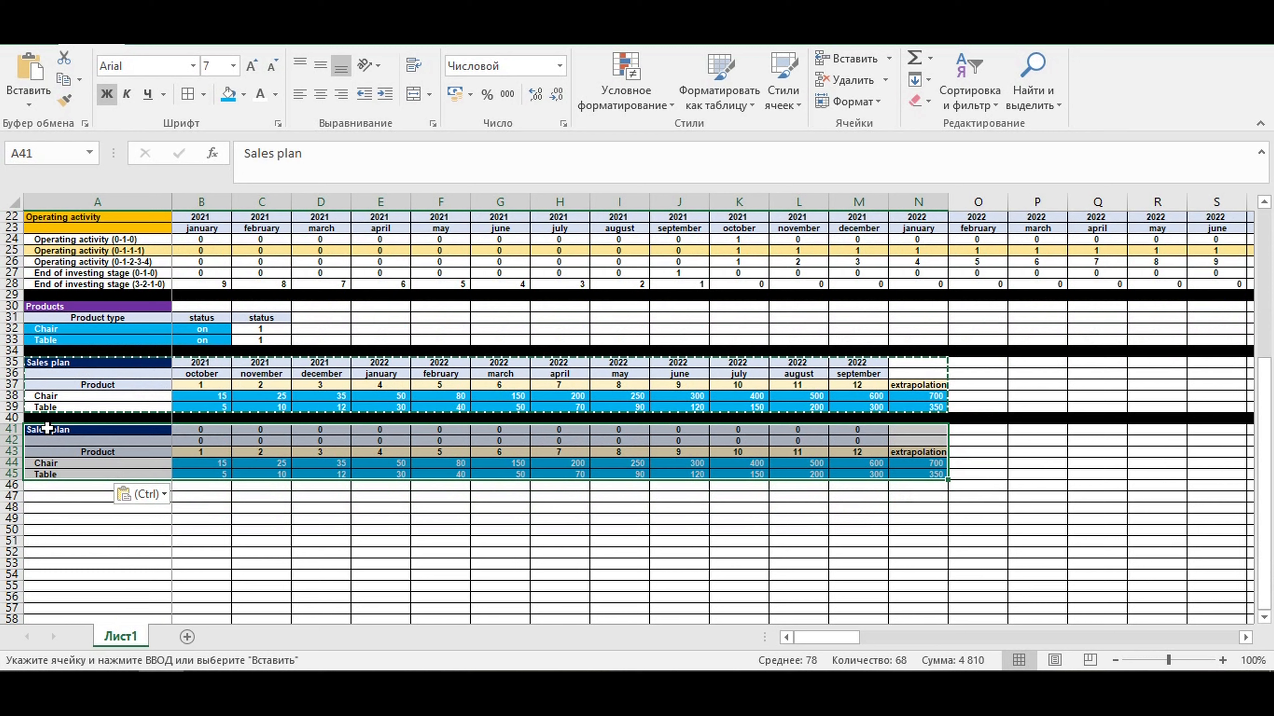
# - Link the copied block's first year in B41 to the original sales plan with the formula =B35
pyautogui.click(60, 429)
pyautogui.click(192, 429)
pyautogui.write('=')
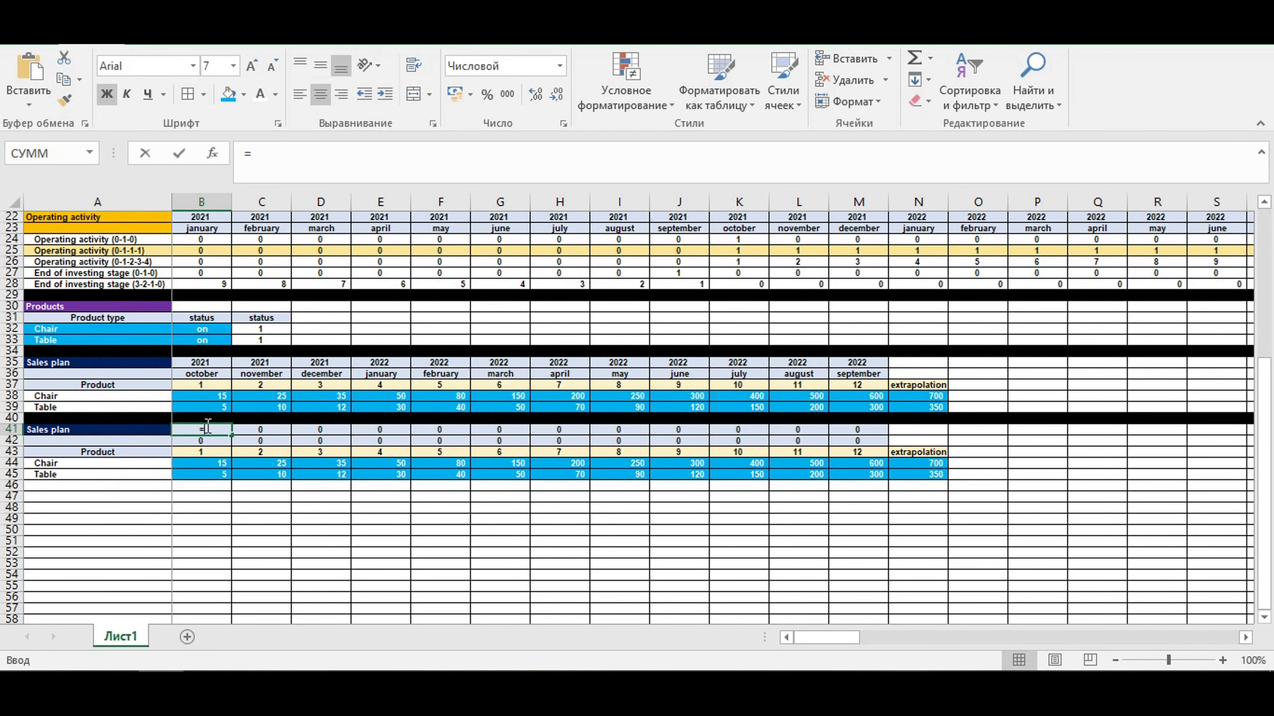
pyautogui.click(192, 362)
pyautogui.press('Return')
pyautogui.click(202, 427)
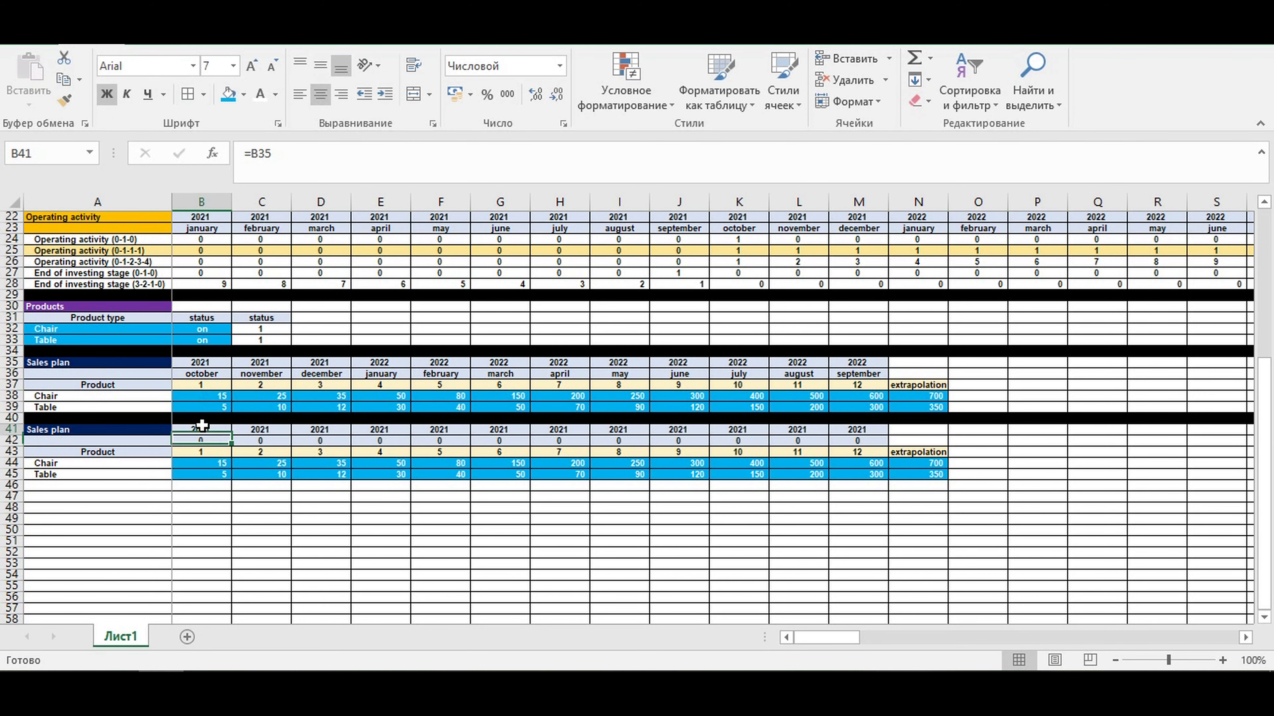
# - Rename the copied block's heading in A41 as "Sales plan + coeff"
pyautogui.click(88, 428)
pyautogui.click(344, 159)
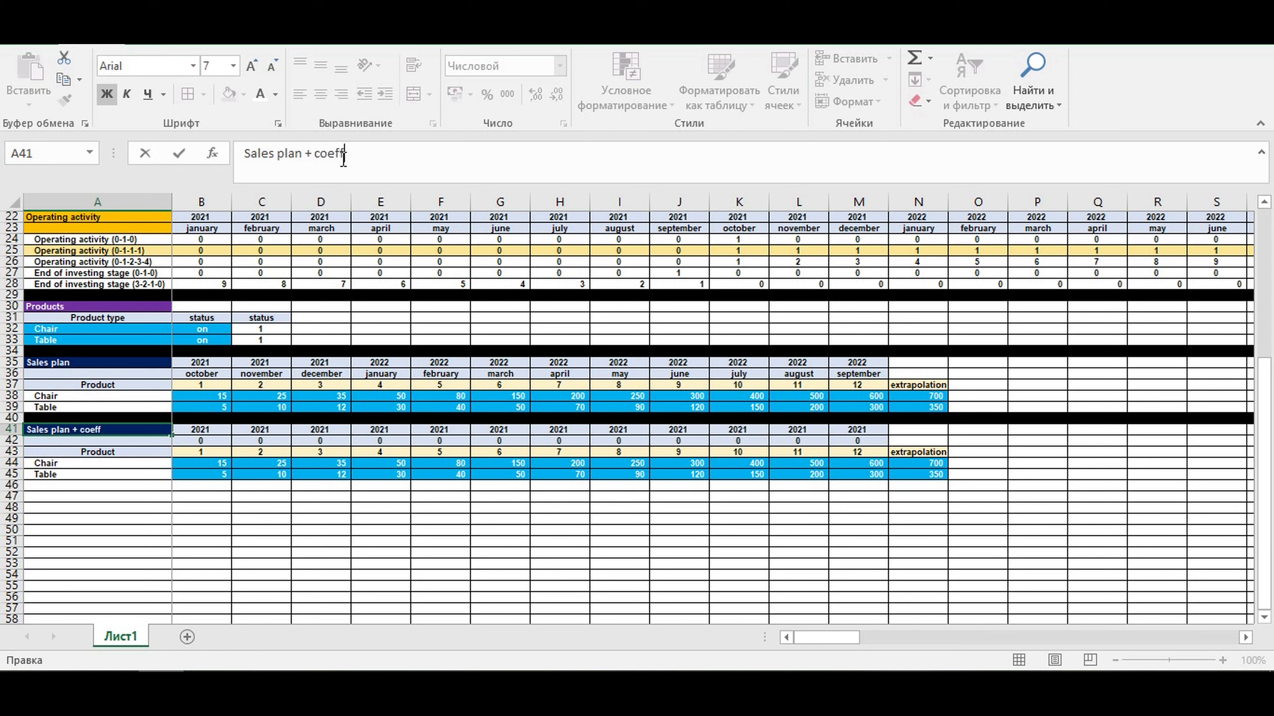
pyautogui.press('Return')
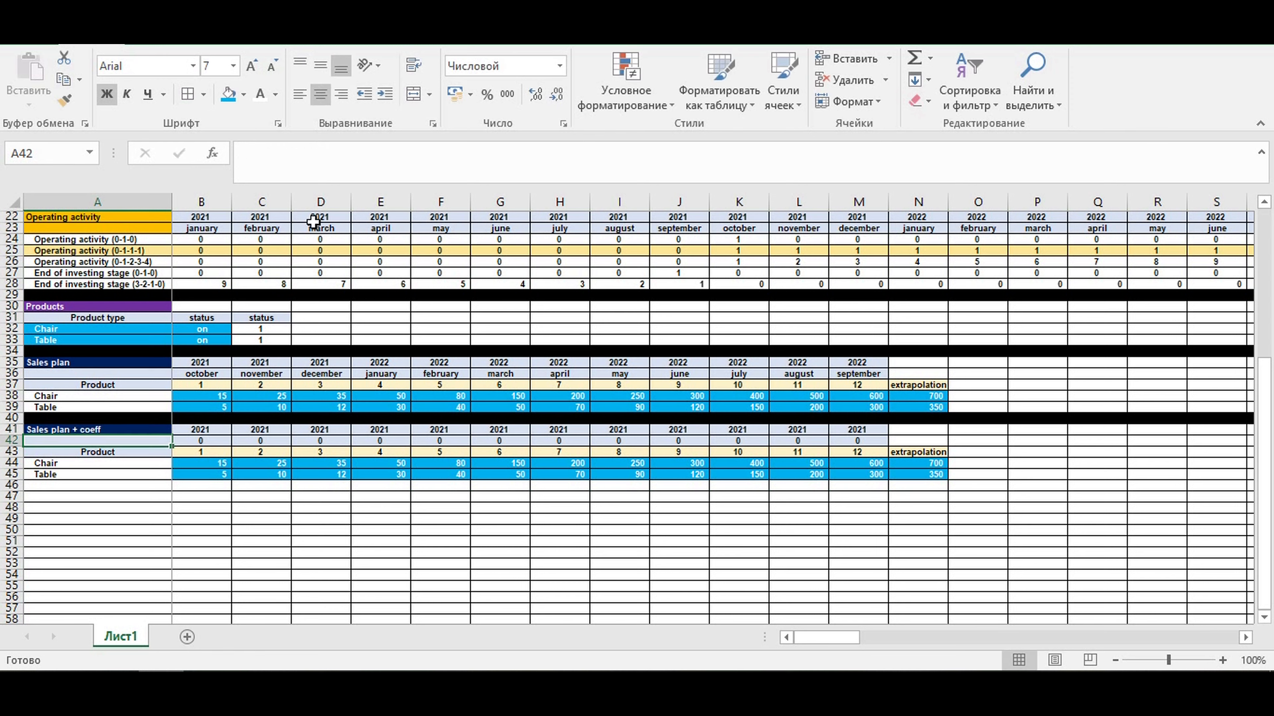
# - Fill the "Sales plan + coeff" heading cell A41 with a dark orange-brown colour
pyautogui.click(113, 430)
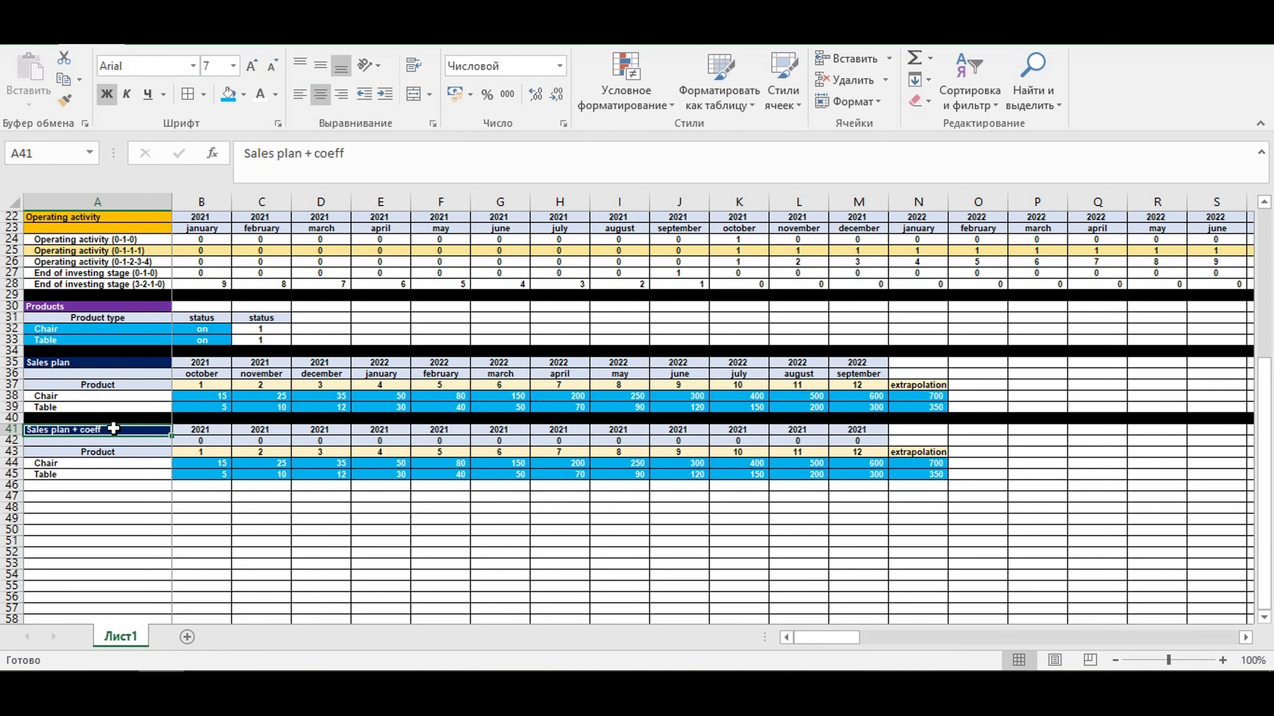
pyautogui.click(244, 94)
pyautogui.click(309, 206)
pyautogui.click(320, 487)
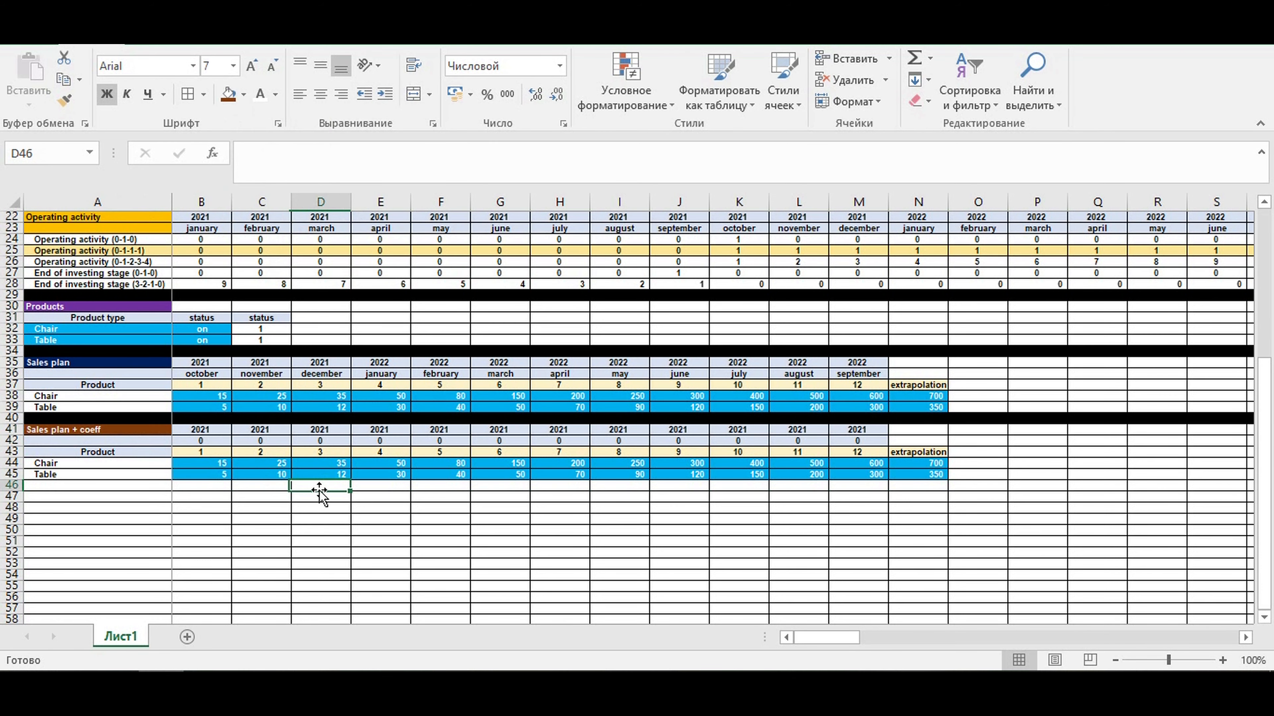
# - Fill the B41 link formula through B41:M43 and copy the header formatting of B35:N37 onto the block starting at B41
pyautogui.click(196, 430)
pyautogui.moveTo(231, 434); pyautogui.dragTo(862, 455)
pyautogui.click(904, 384)
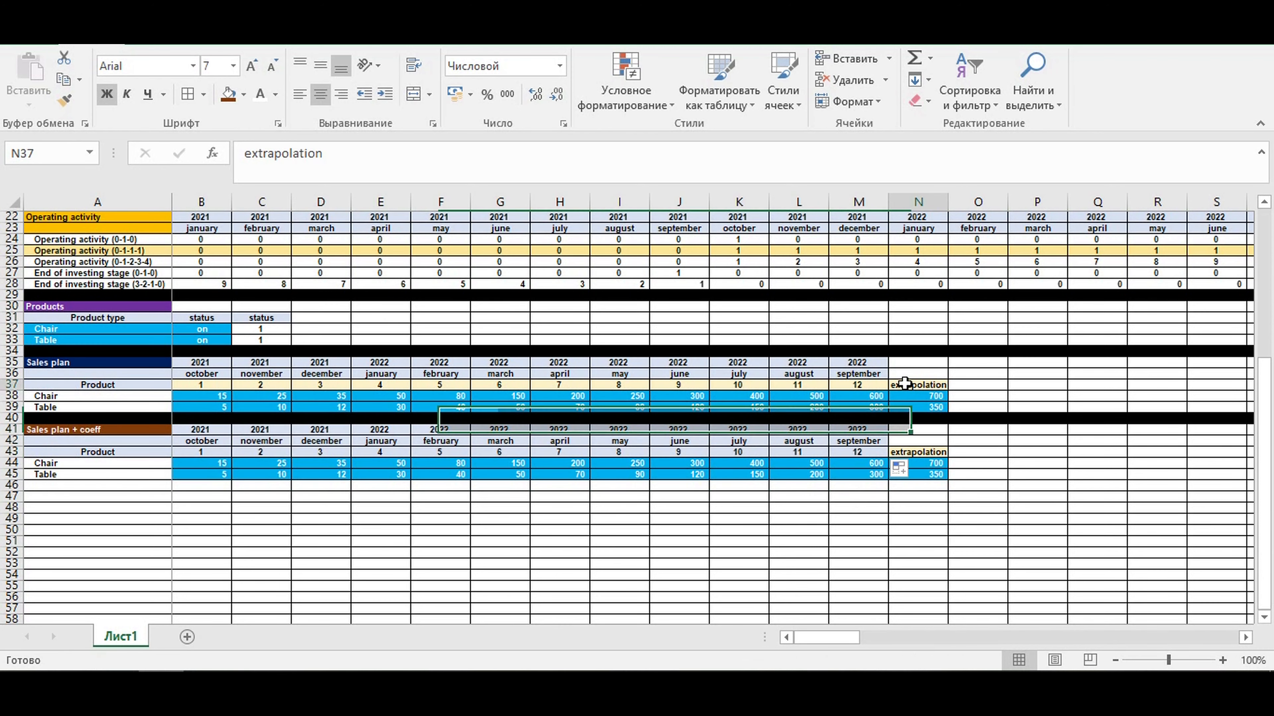
pyautogui.moveTo(928, 383); pyautogui.dragTo(206, 363)
pyautogui.rightClick(223, 373)
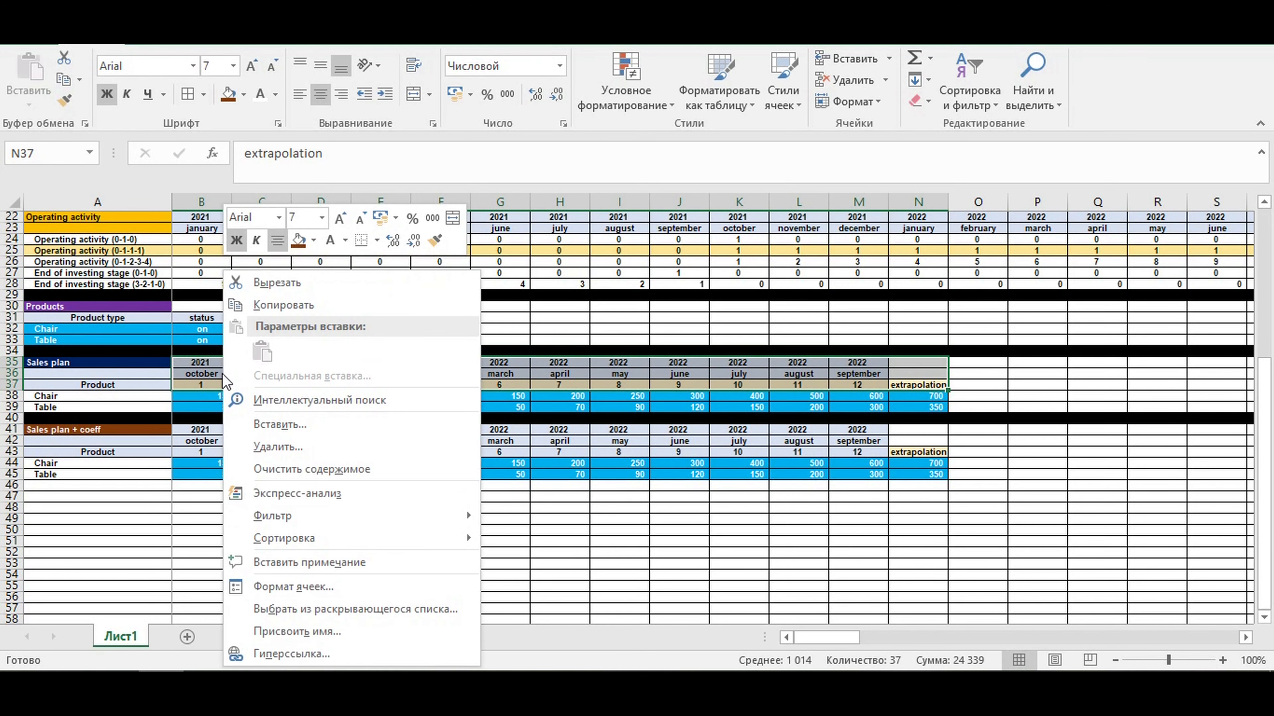
pyautogui.click(274, 306)
pyautogui.rightClick(219, 427)
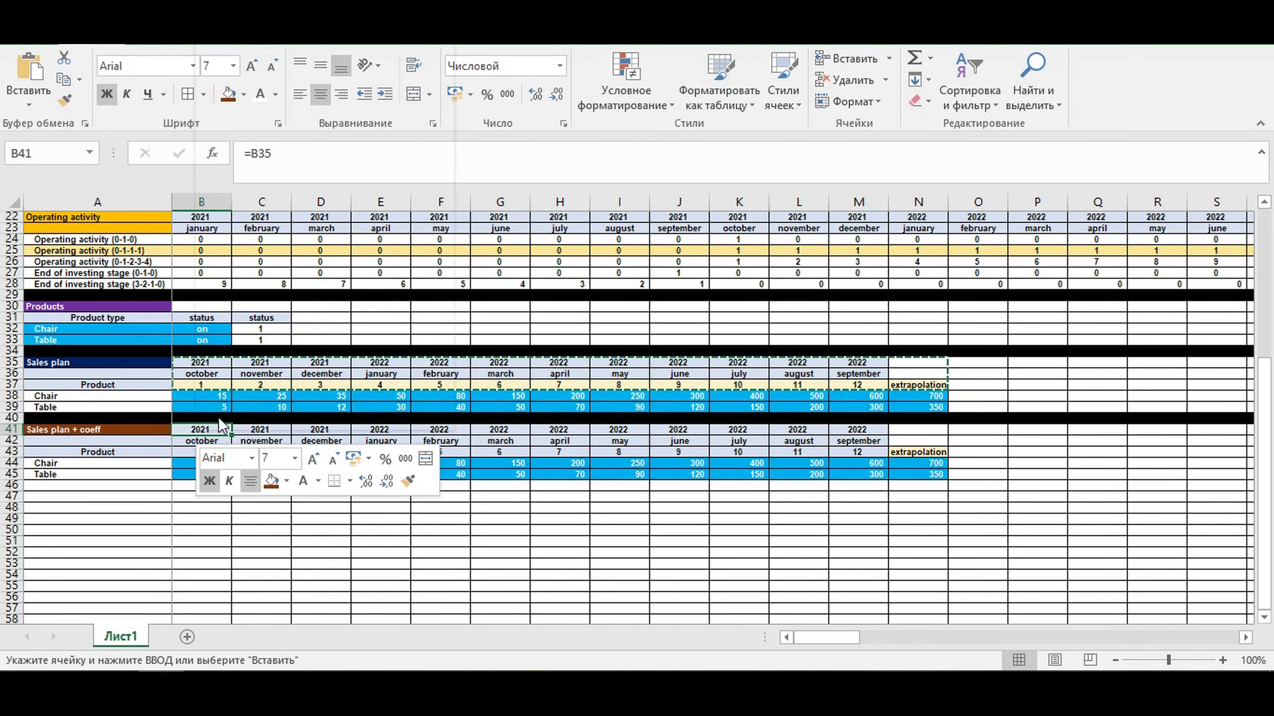
pyautogui.click(347, 116)
pyautogui.click(433, 539)
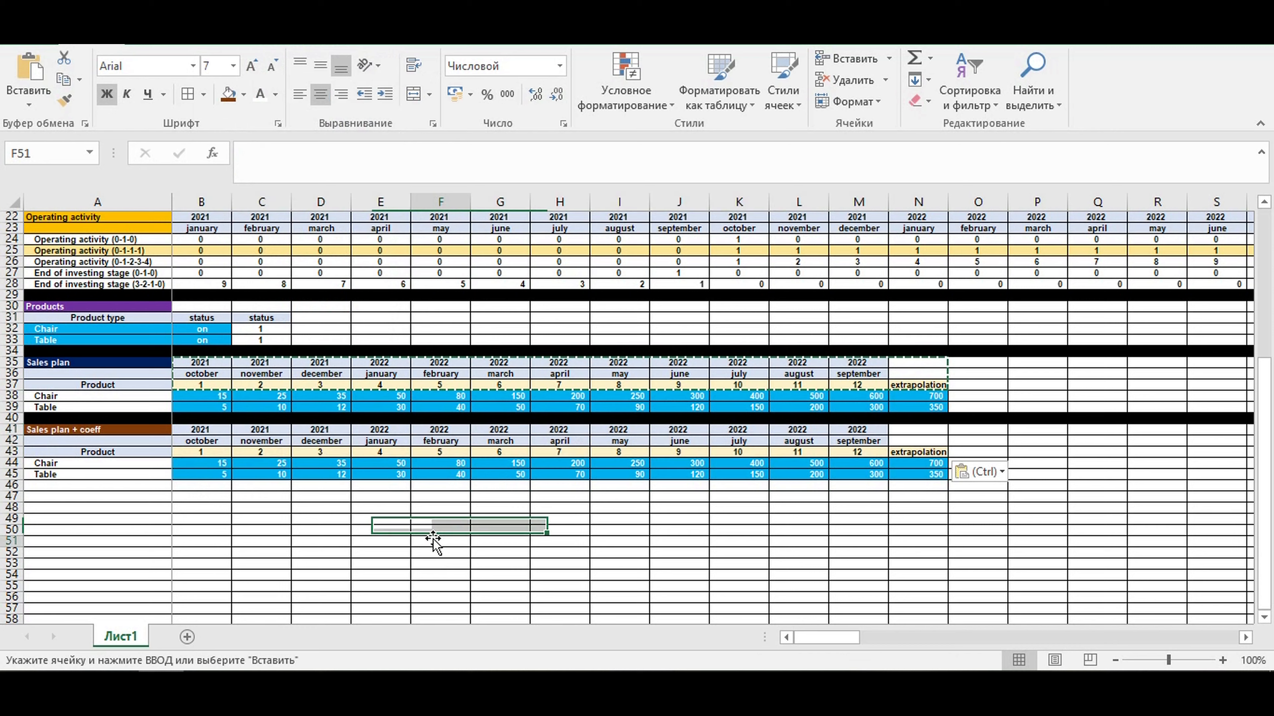
# - Extend the extrapolation heading in N43 one cell to O43 and replace its text with "coefficients"
pyautogui.click(203, 463)
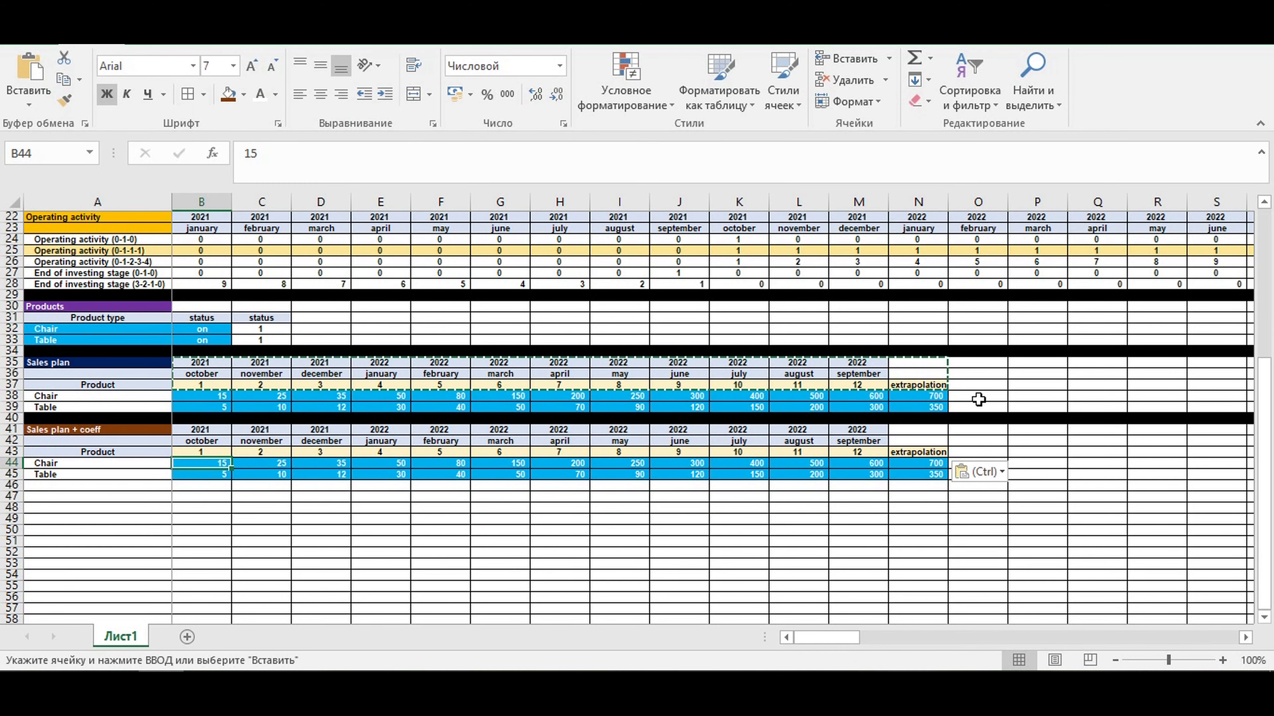
pyautogui.click(978, 399)
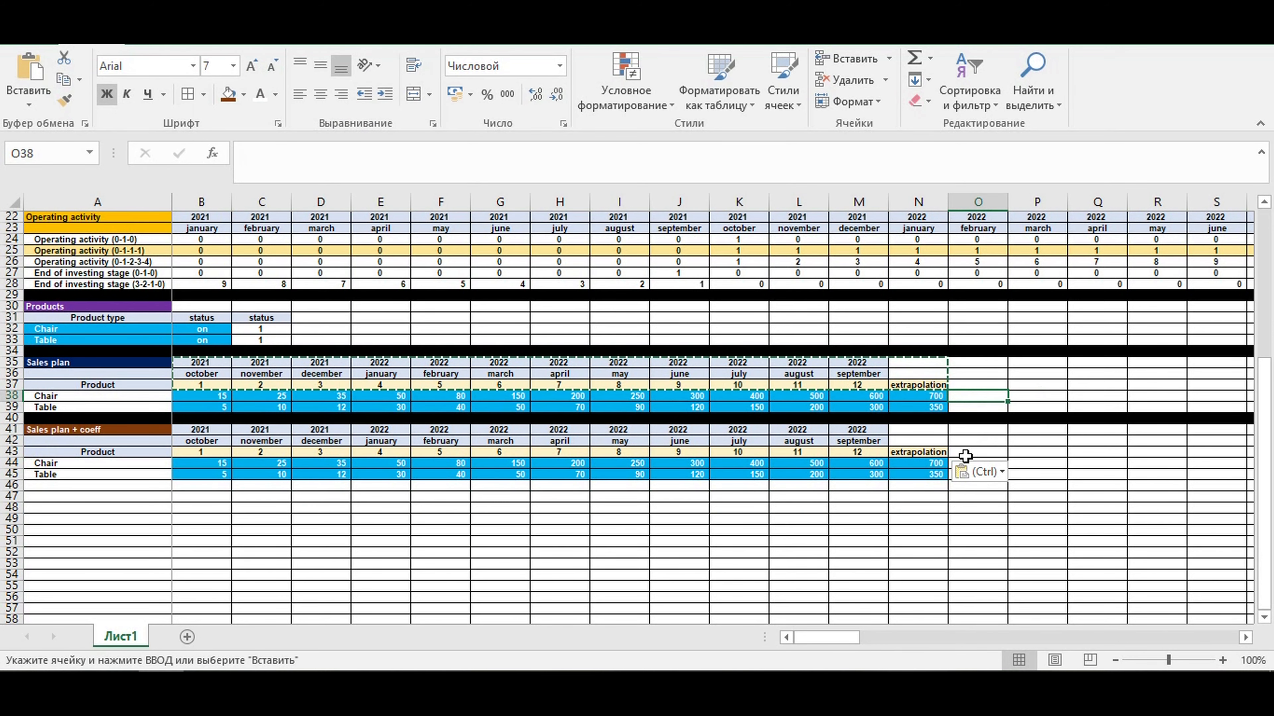
pyautogui.click(912, 451)
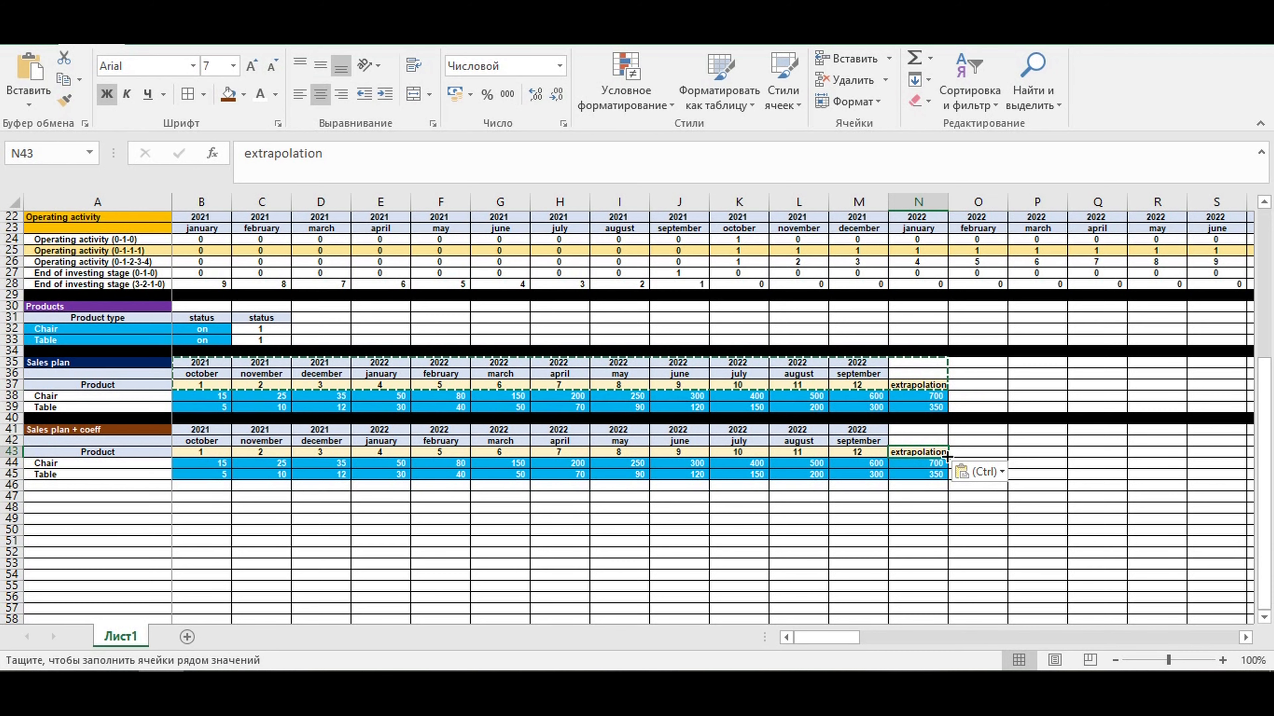
pyautogui.moveTo(946, 454); pyautogui.dragTo(995, 450)
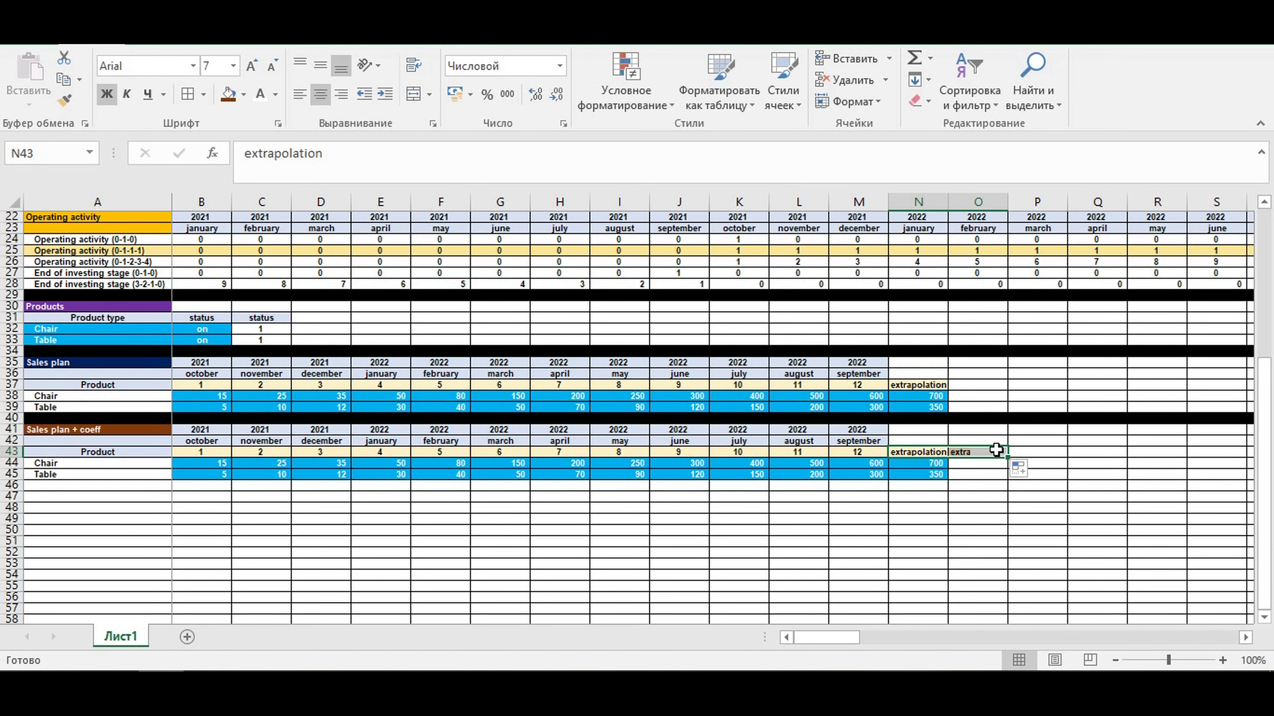
pyautogui.click(978, 451)
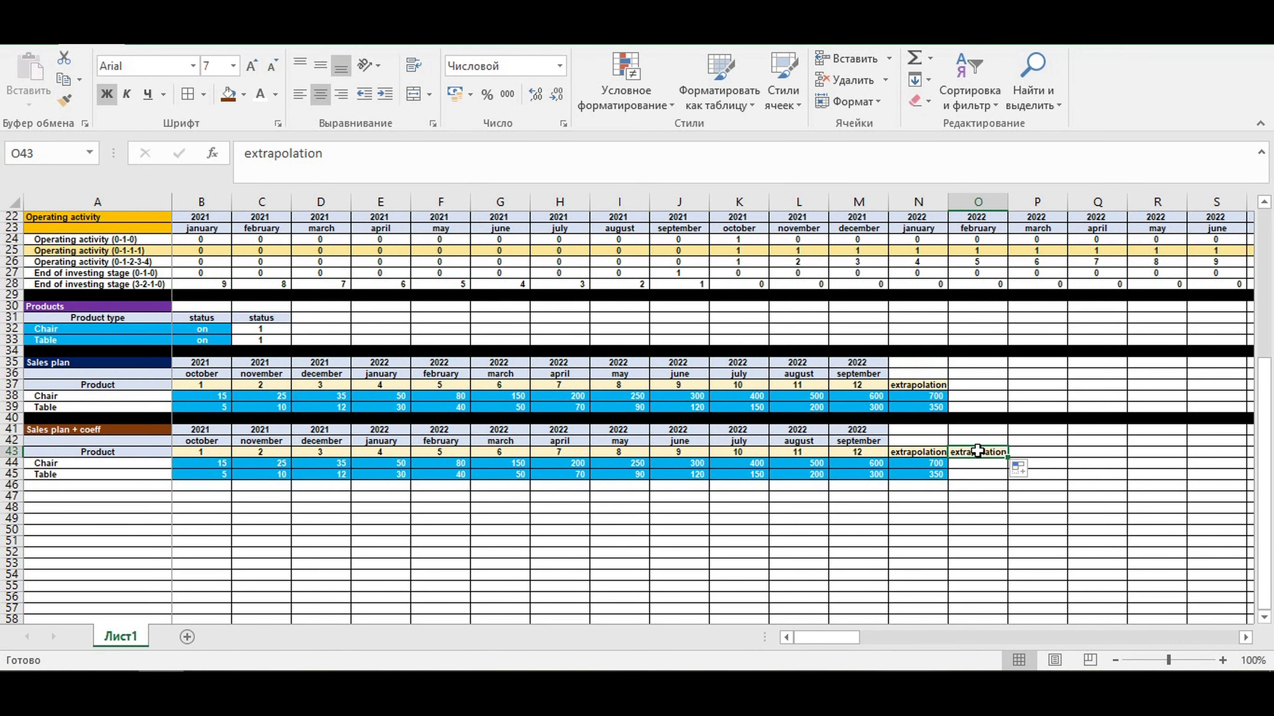
pyautogui.write('coeff')
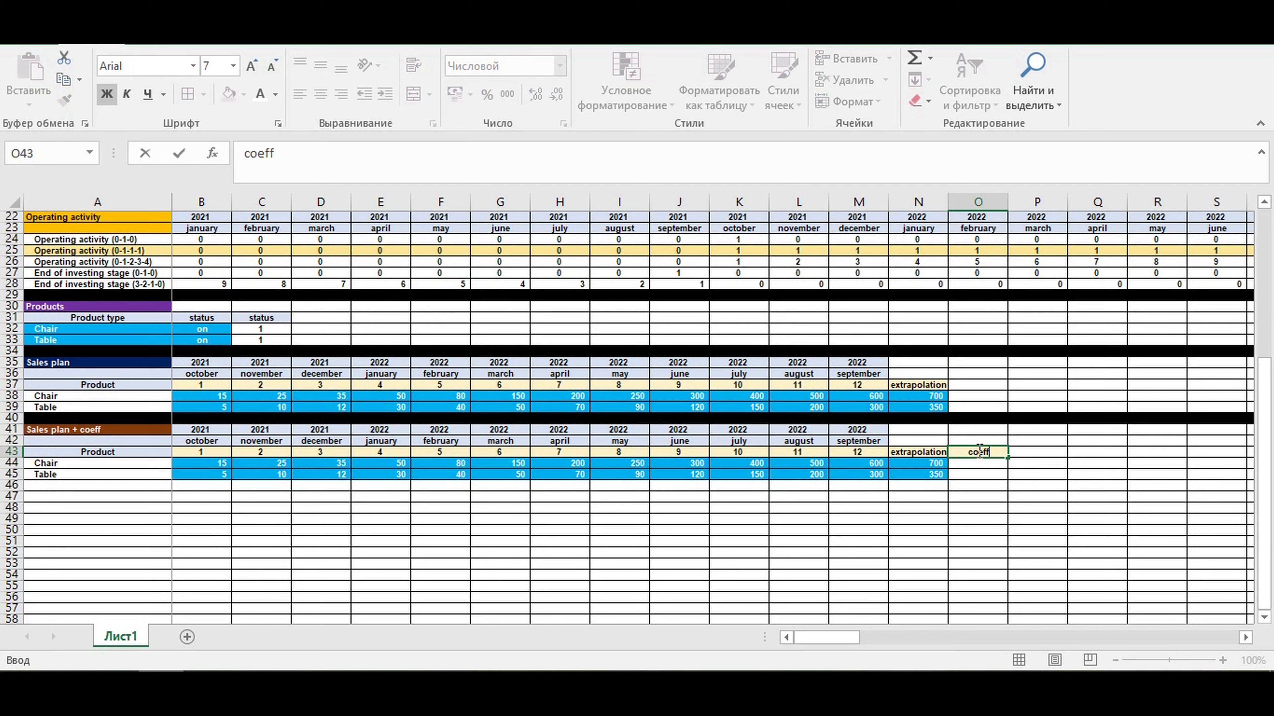
pyautogui.write('icients')
pyautogui.press('Return')
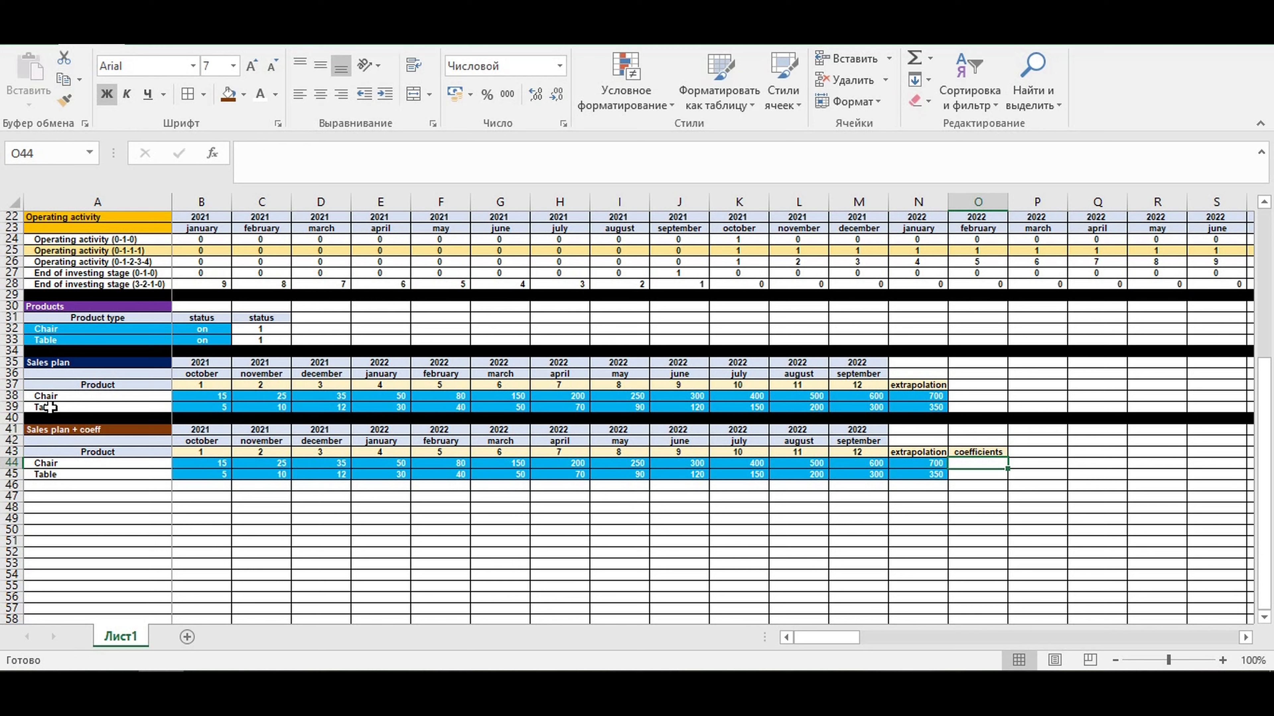
# - Enter 1 as the Chair coefficient in O44 and format it with two decimal places
pyautogui.write('1')
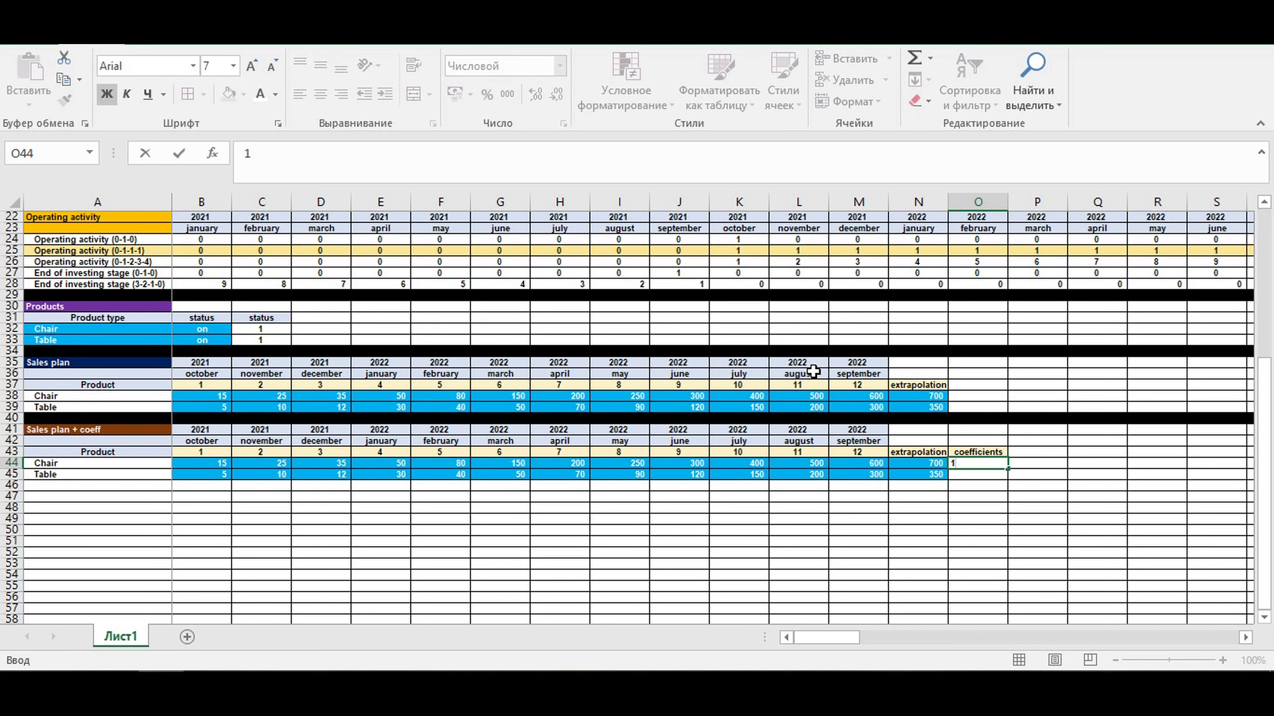
pyautogui.press('Return')
pyautogui.click(968, 462)
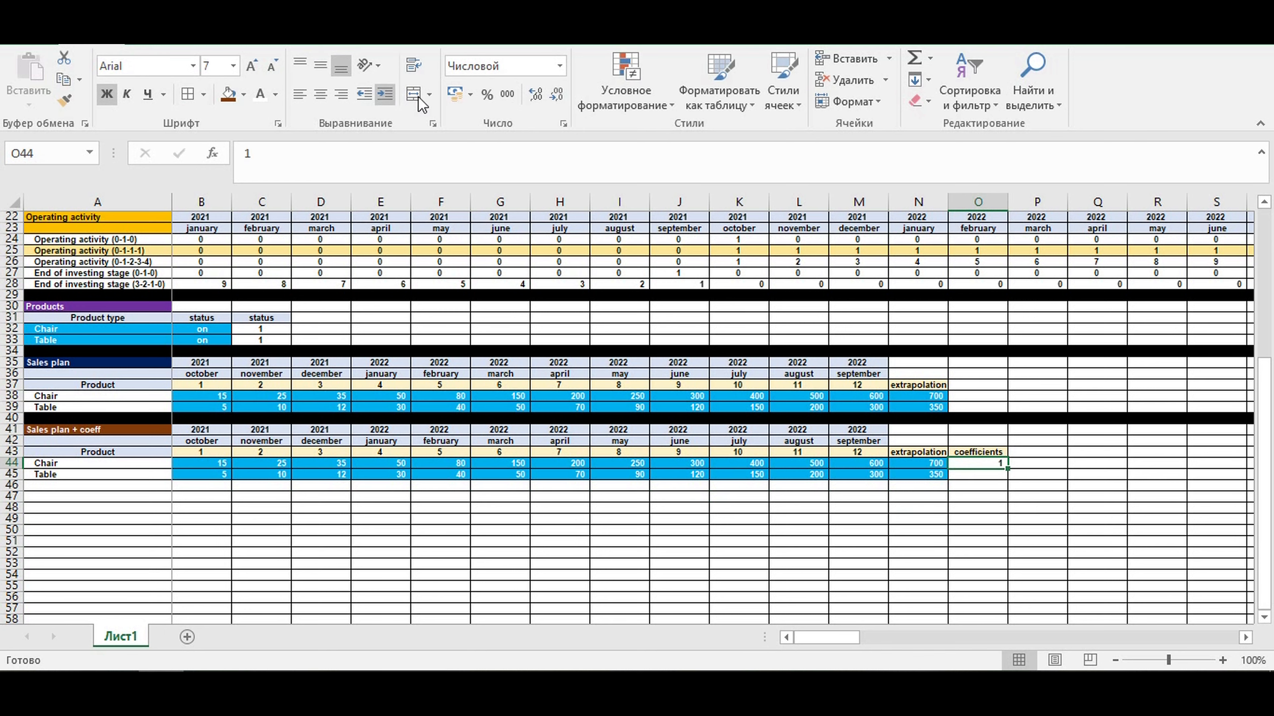
pyautogui.click(535, 94)
pyautogui.click(536, 94)
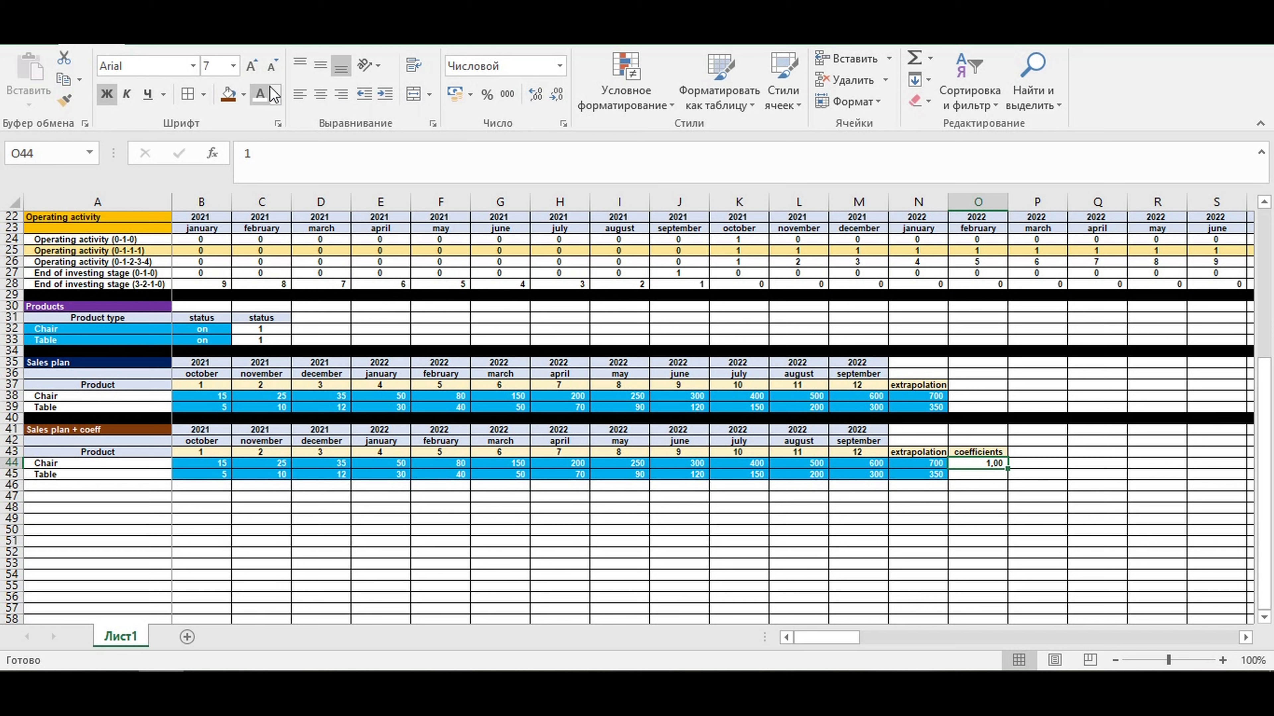
# - Fill the Chair coefficient cell O44 with light blue and copy it down to the Table row in O45
pyautogui.click(243, 94)
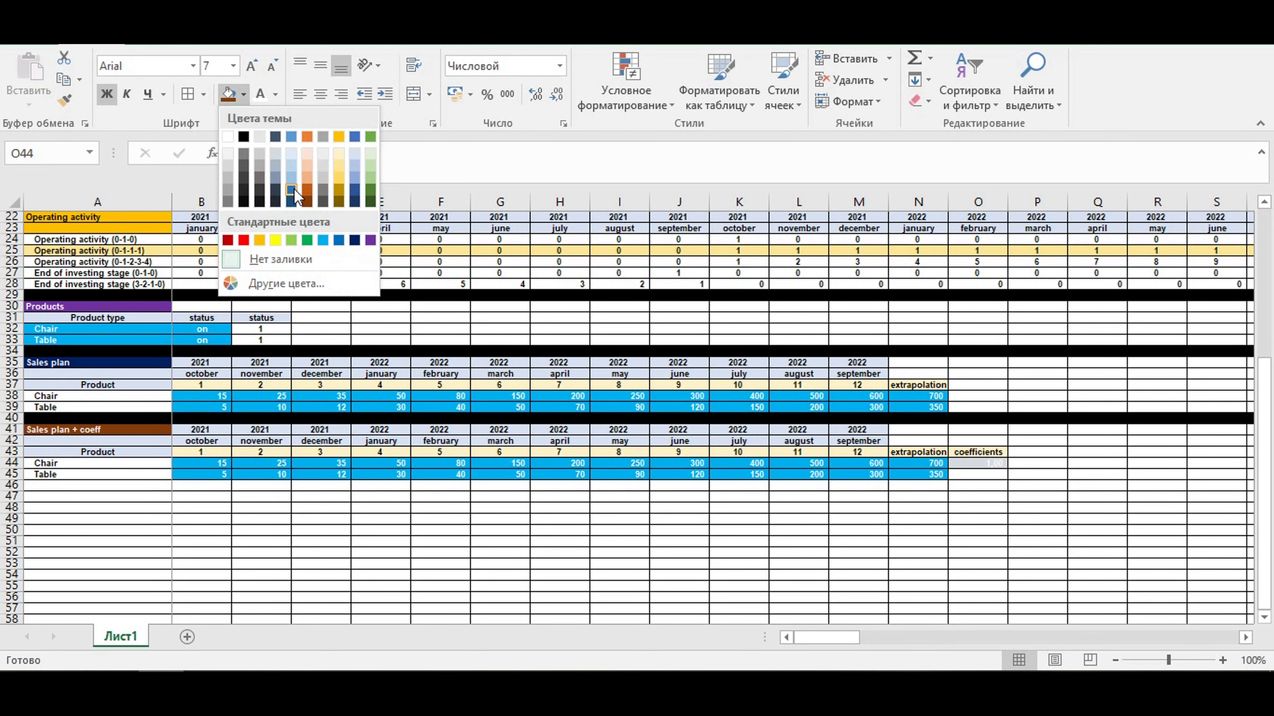
pyautogui.click(326, 238)
pyautogui.moveTo(1007, 468); pyautogui.dragTo(978, 479)
# - Enter the formula =B38*$O44 in B44 to multiply the first Chair sales value by its coefficient
pyautogui.click(208, 464)
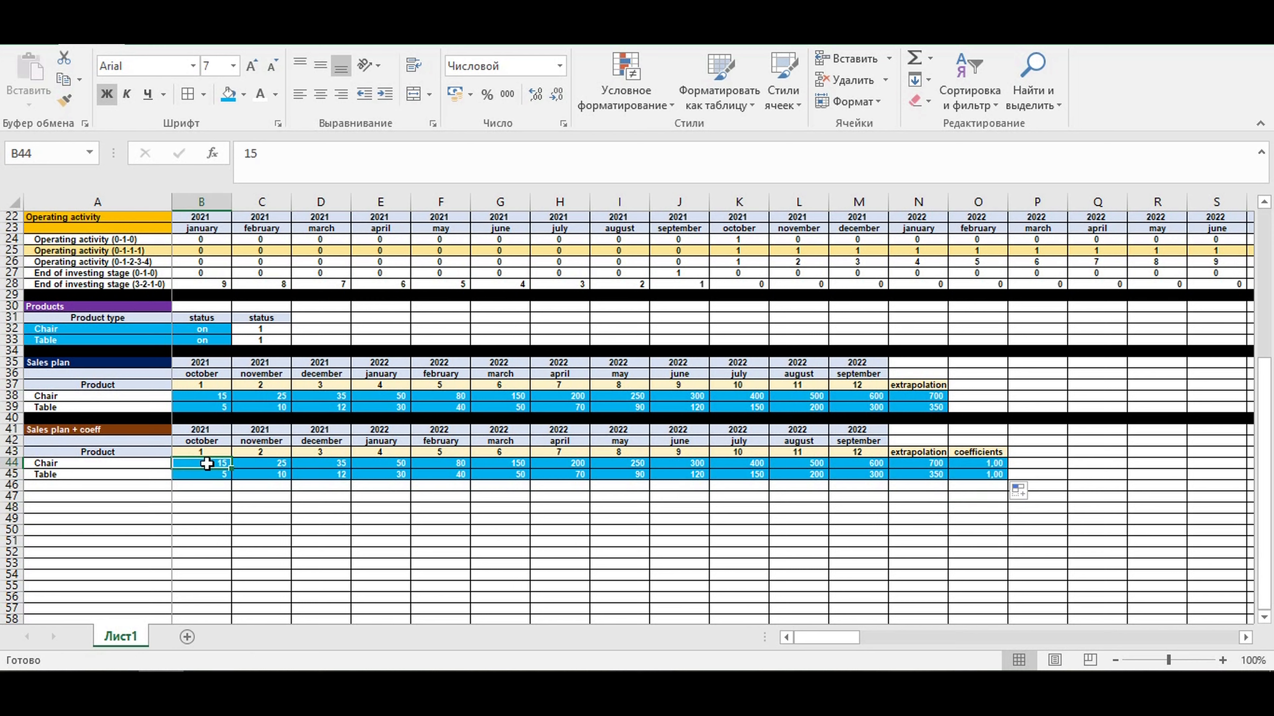
pyautogui.write('=')
pyautogui.click(198, 397)
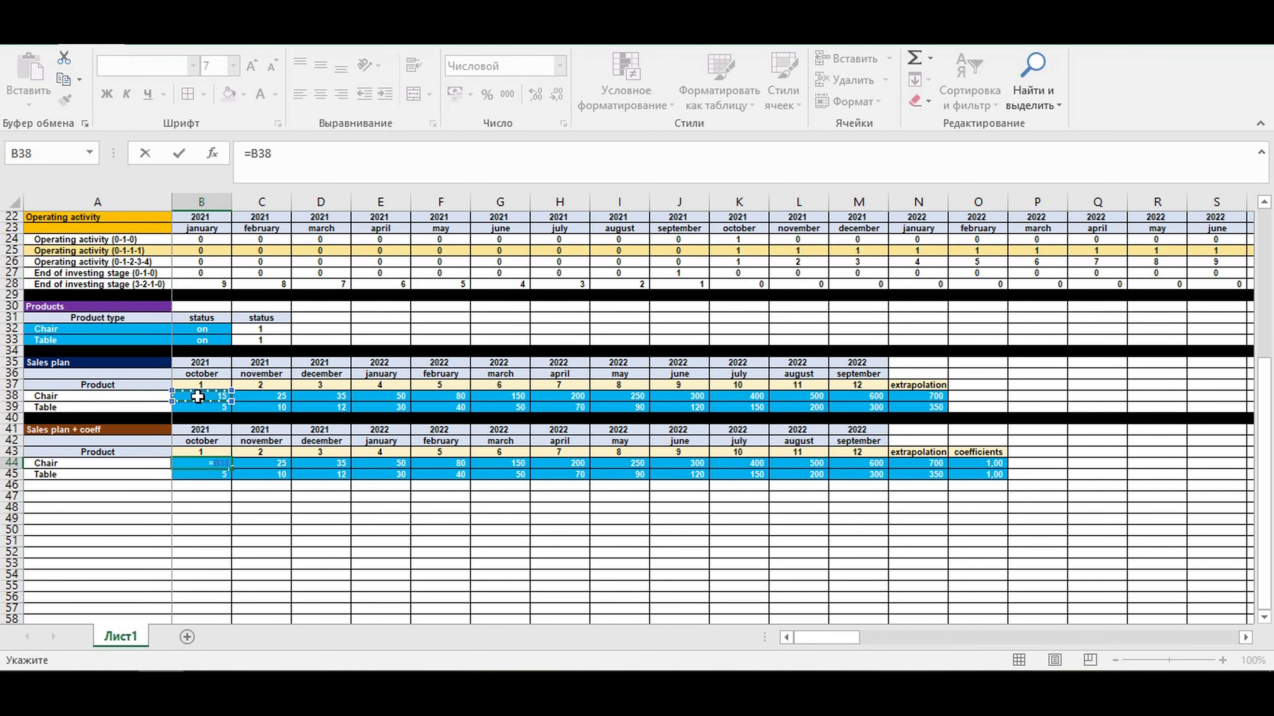
pyautogui.write('*')
pyautogui.click(995, 463)
pyautogui.click(279, 153)
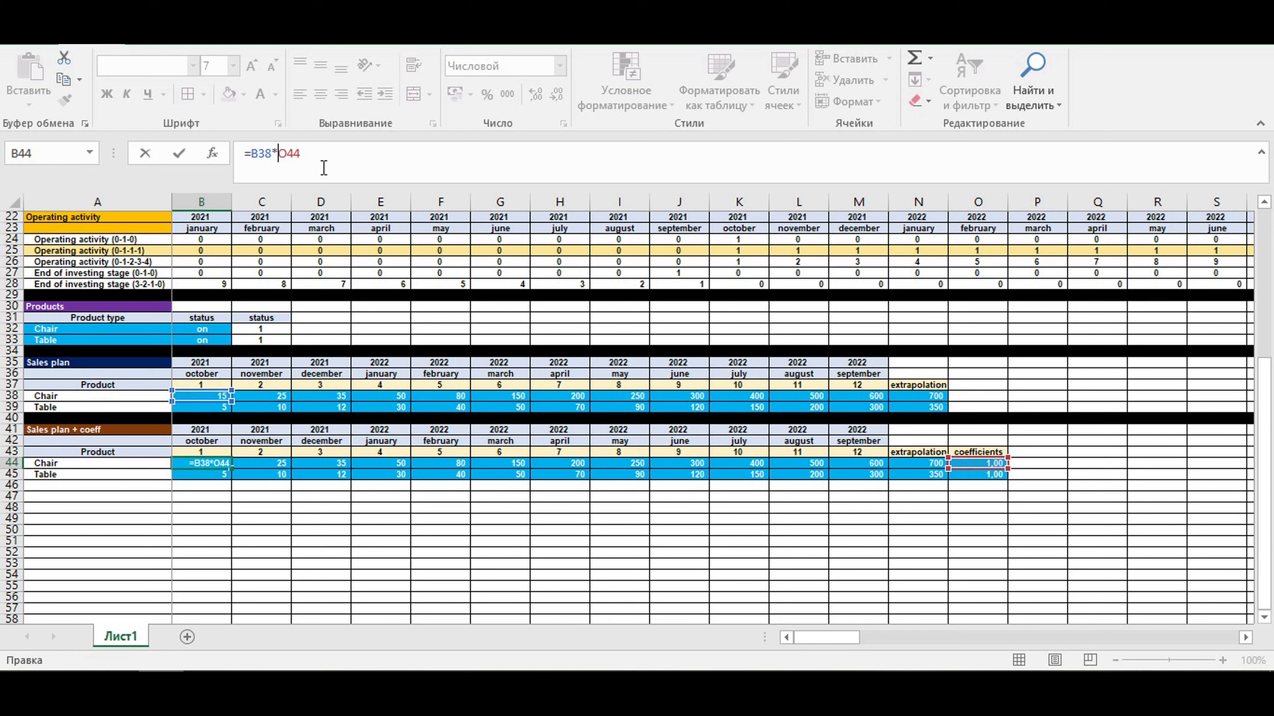
pyautogui.write('$')
pyautogui.press('Return')
# - Give B44 the automatic font colour and no fill, and copy its formula across B44:N45
pyautogui.click(213, 462)
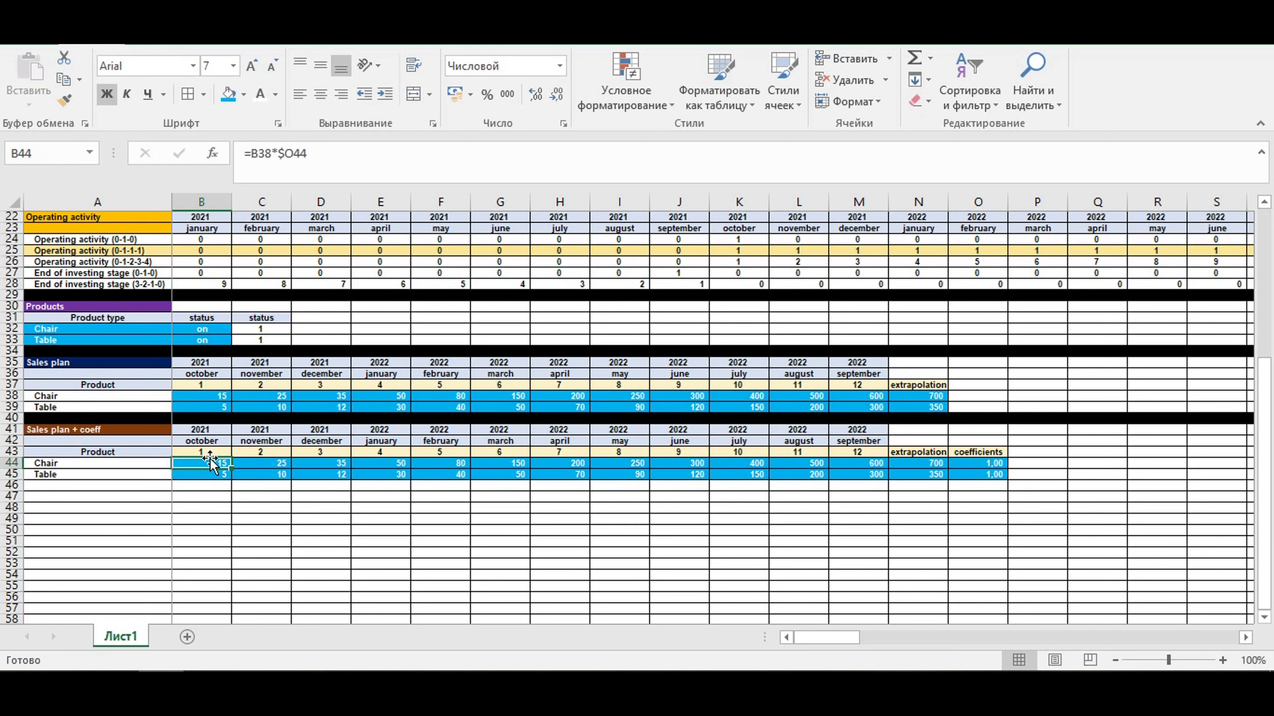
pyautogui.click(274, 96)
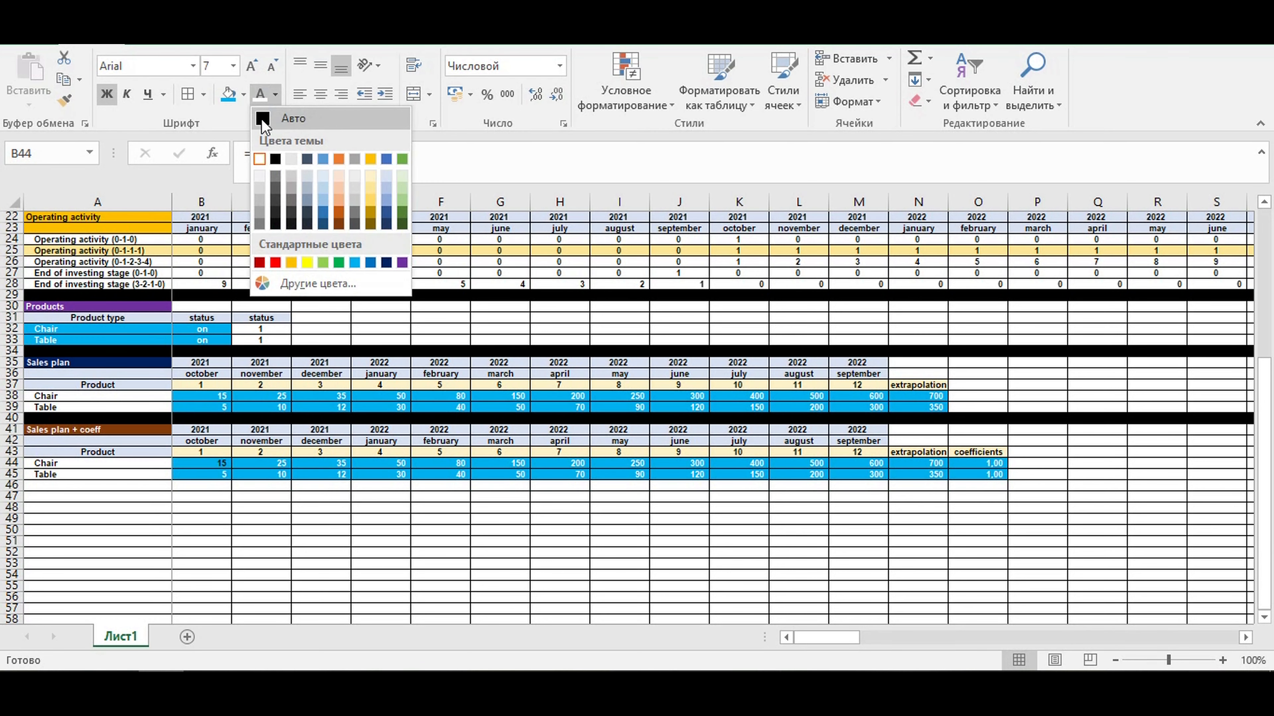
pyautogui.click(266, 119)
pyautogui.click(243, 95)
pyautogui.click(271, 256)
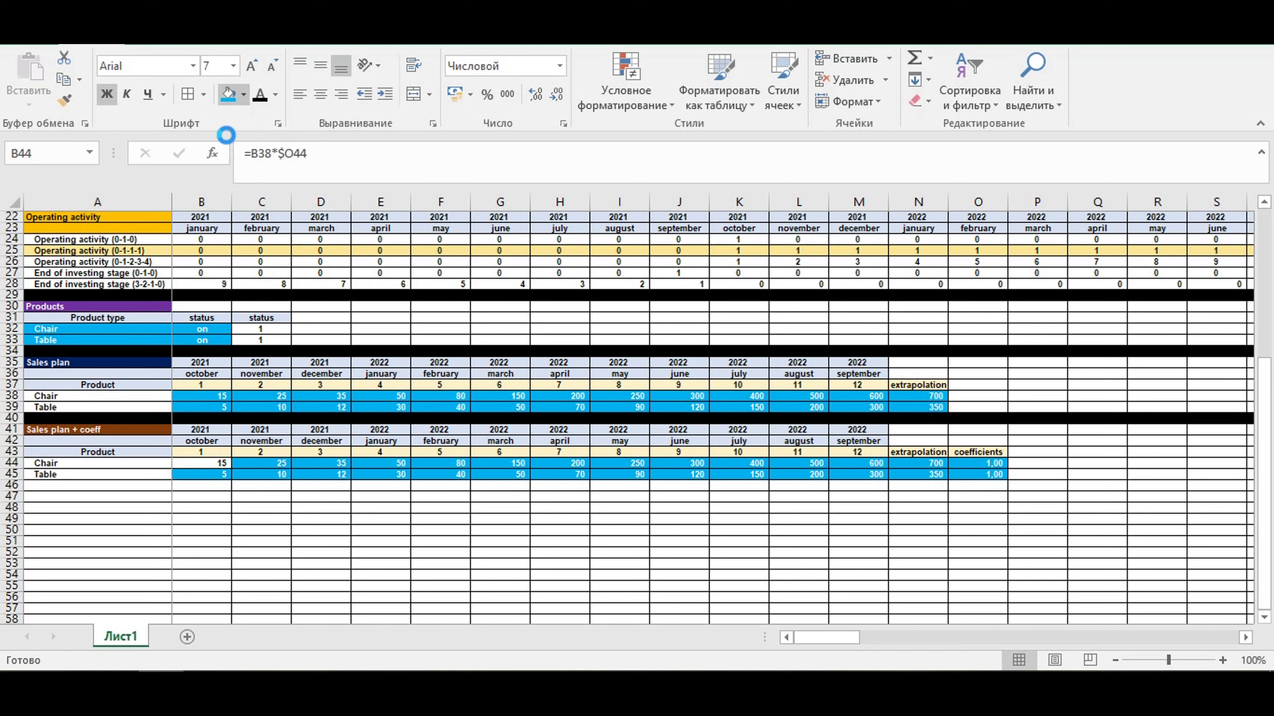
pyautogui.moveTo(232, 467); pyautogui.dragTo(924, 481)
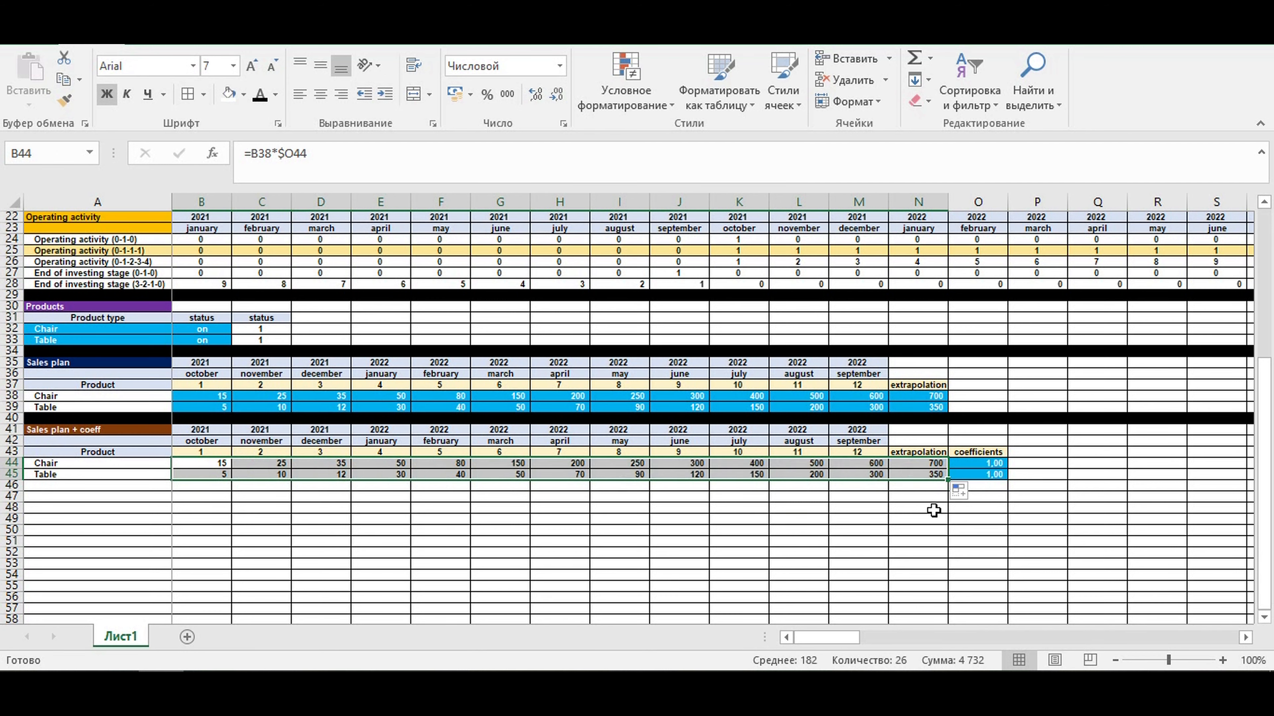
pyautogui.click(928, 516)
# - Fill the whole of row 46 with black as a divider below the Sales plan + coeff block
pyautogui.click(11, 485)
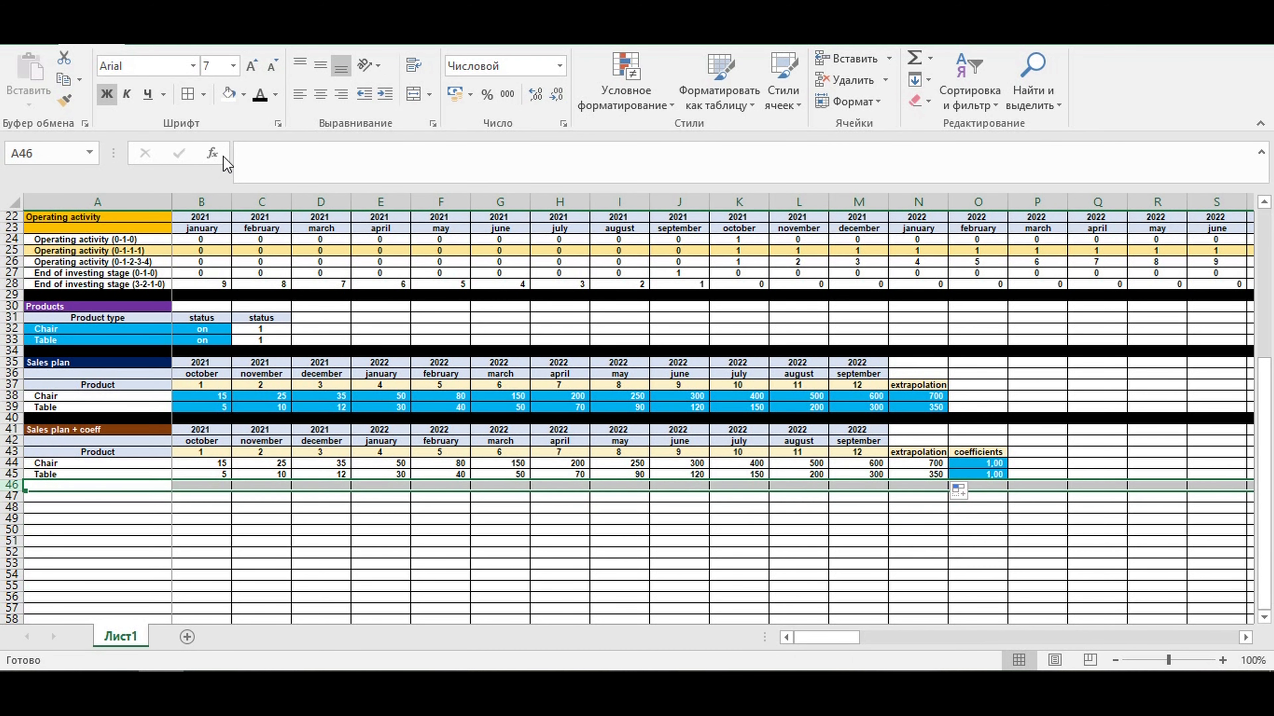
pyautogui.click(244, 94)
pyautogui.click(242, 128)
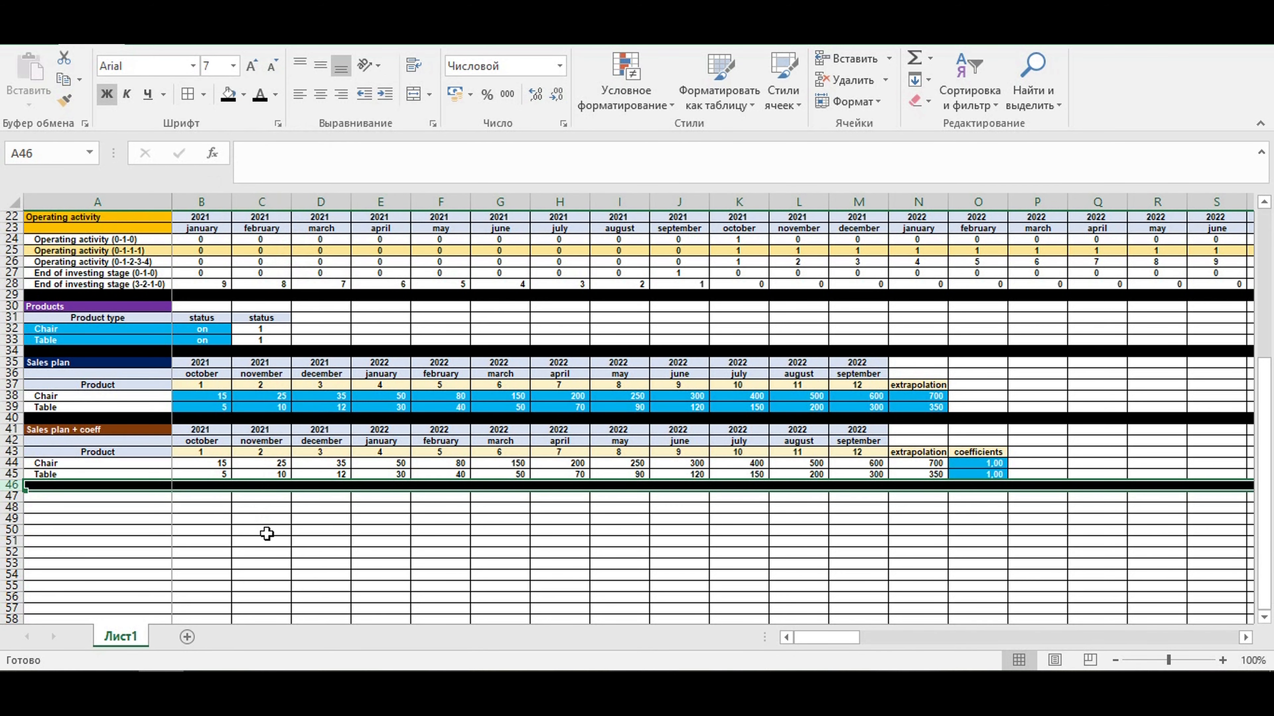
pyautogui.click(264, 531)
# - Compare the coefficient cells O44:O45 with the Chair and Table input rows of the original sales plan
pyautogui.click(1012, 514)
pyautogui.moveTo(979, 465); pyautogui.dragTo(980, 478)
pyautogui.click(995, 529)
pyautogui.click(979, 466)
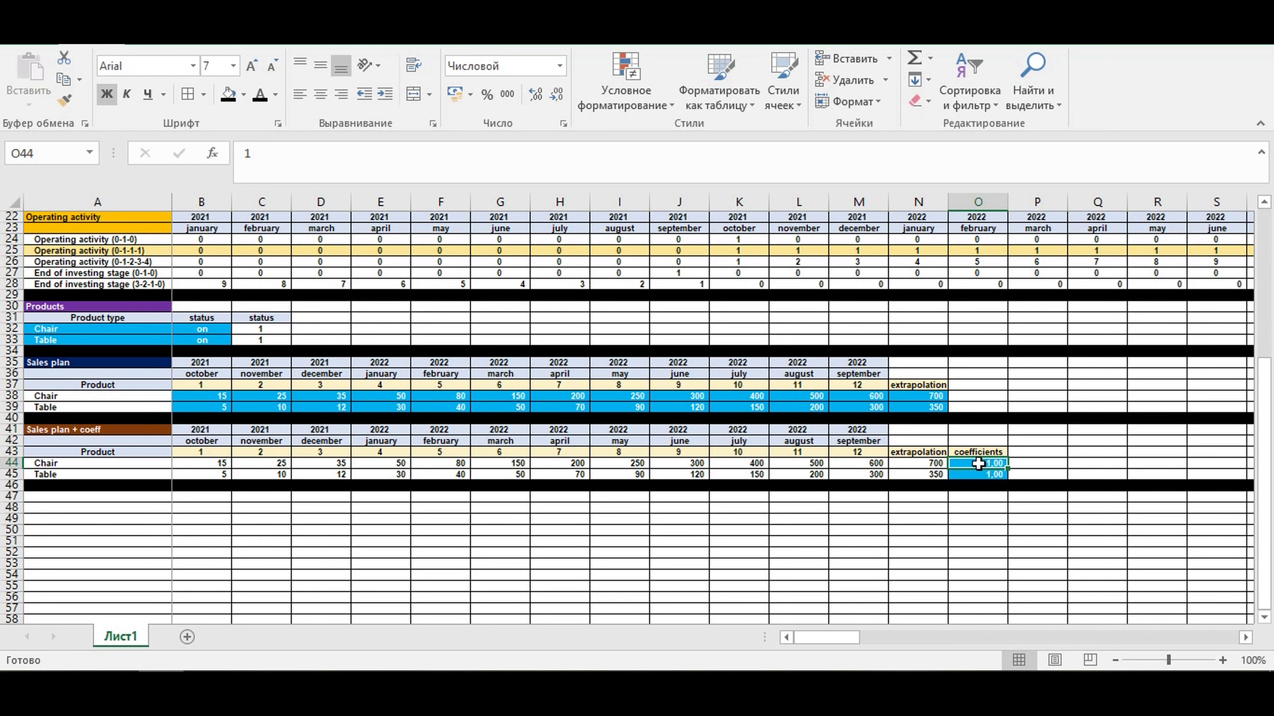
pyautogui.click(184, 394)
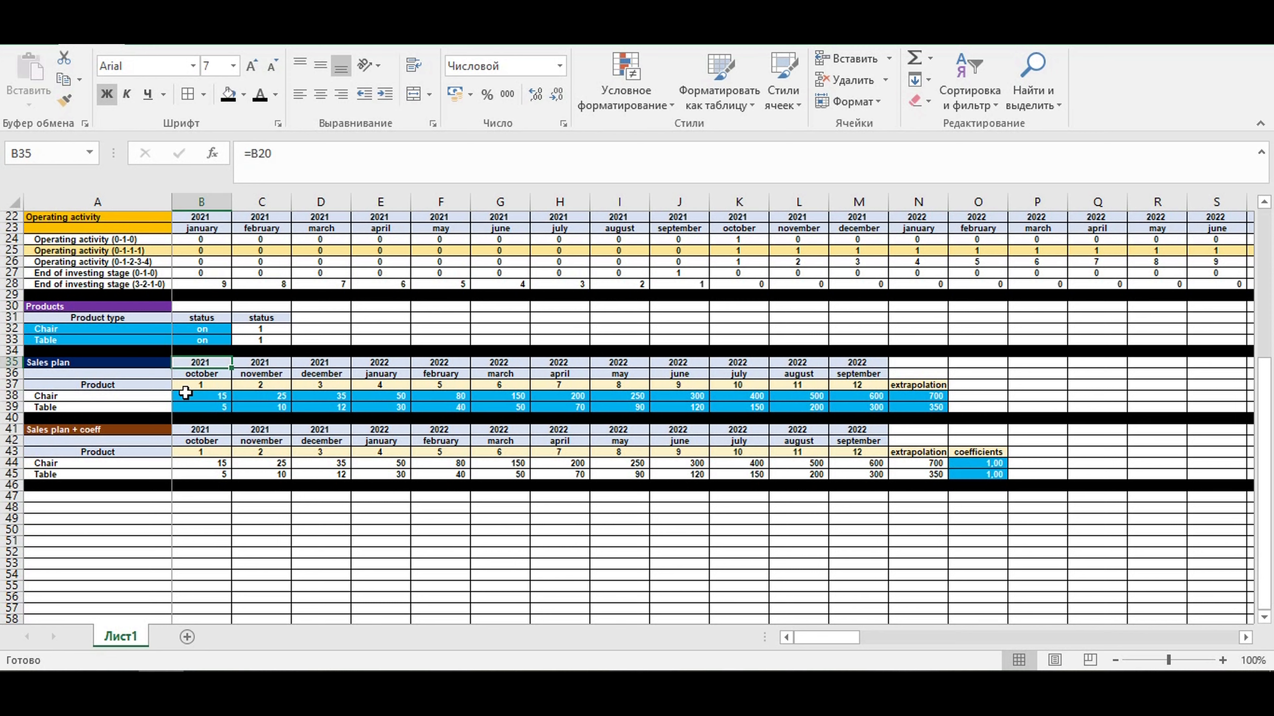
pyautogui.moveTo(809, 395); pyautogui.dragTo(932, 396)
pyautogui.moveTo(190, 406); pyautogui.dragTo(932, 406)
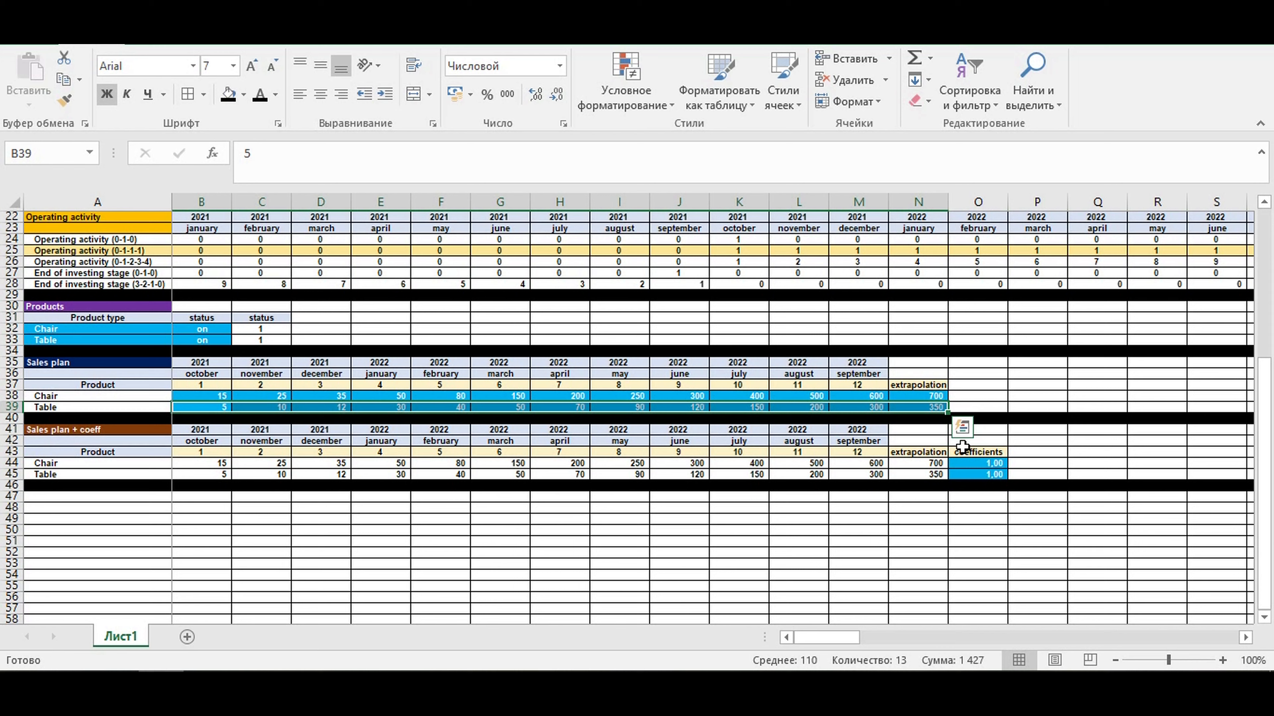
# - Set the Chair coefficient in O44 to 1,5 and check the adjusted Chair sales in row 44
pyautogui.click(962, 464)
pyautogui.write('1')
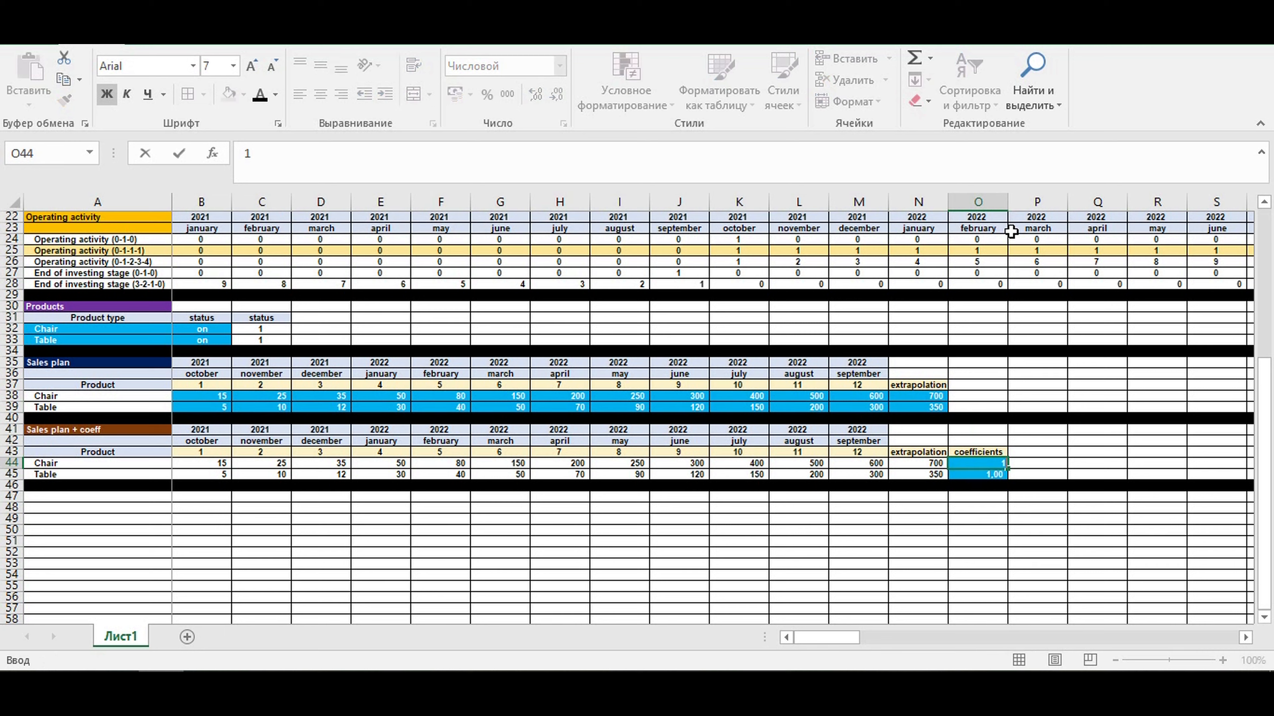
pyautogui.write(',5')
pyautogui.press('Return')
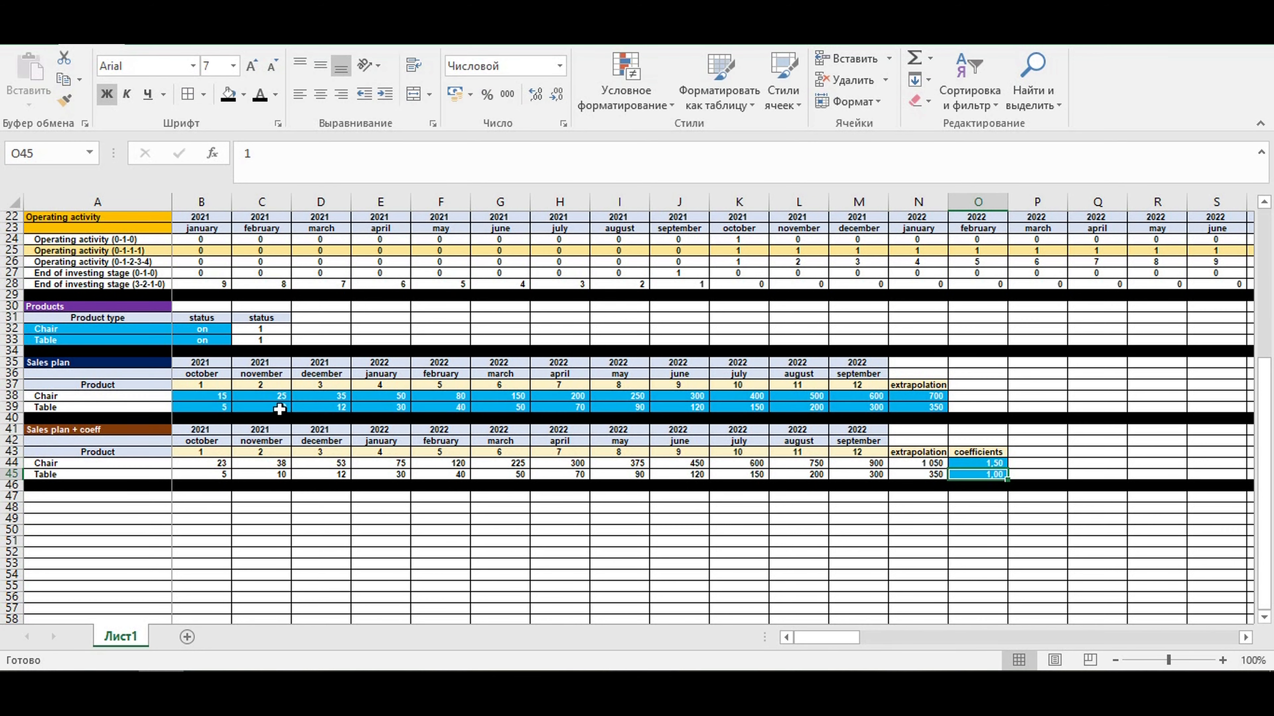
pyautogui.moveTo(220, 462); pyautogui.dragTo(919, 464)
# - Set the Chair coefficient in O44 to 2 and compare the adjusted plan with the original inputs in B38:N39
pyautogui.click(973, 464)
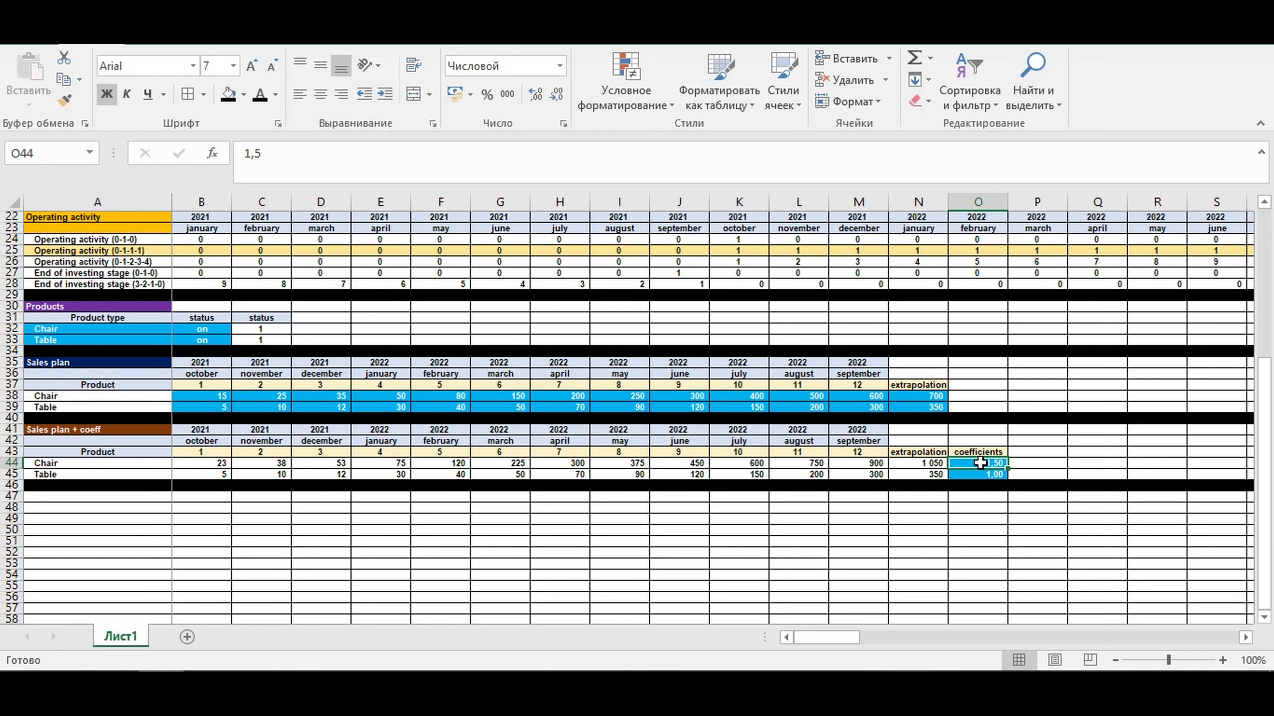
pyautogui.write('2')
pyautogui.press('Return')
pyautogui.moveTo(200, 395); pyautogui.dragTo(914, 405)
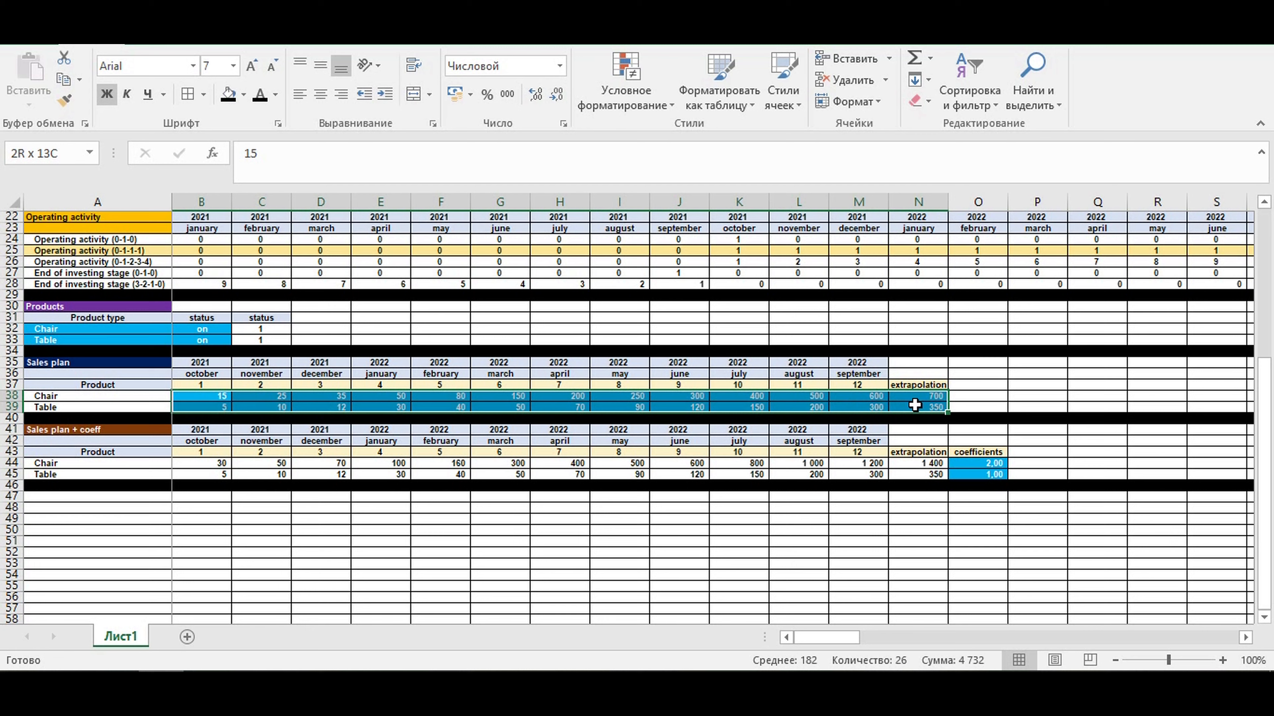
pyautogui.click(974, 464)
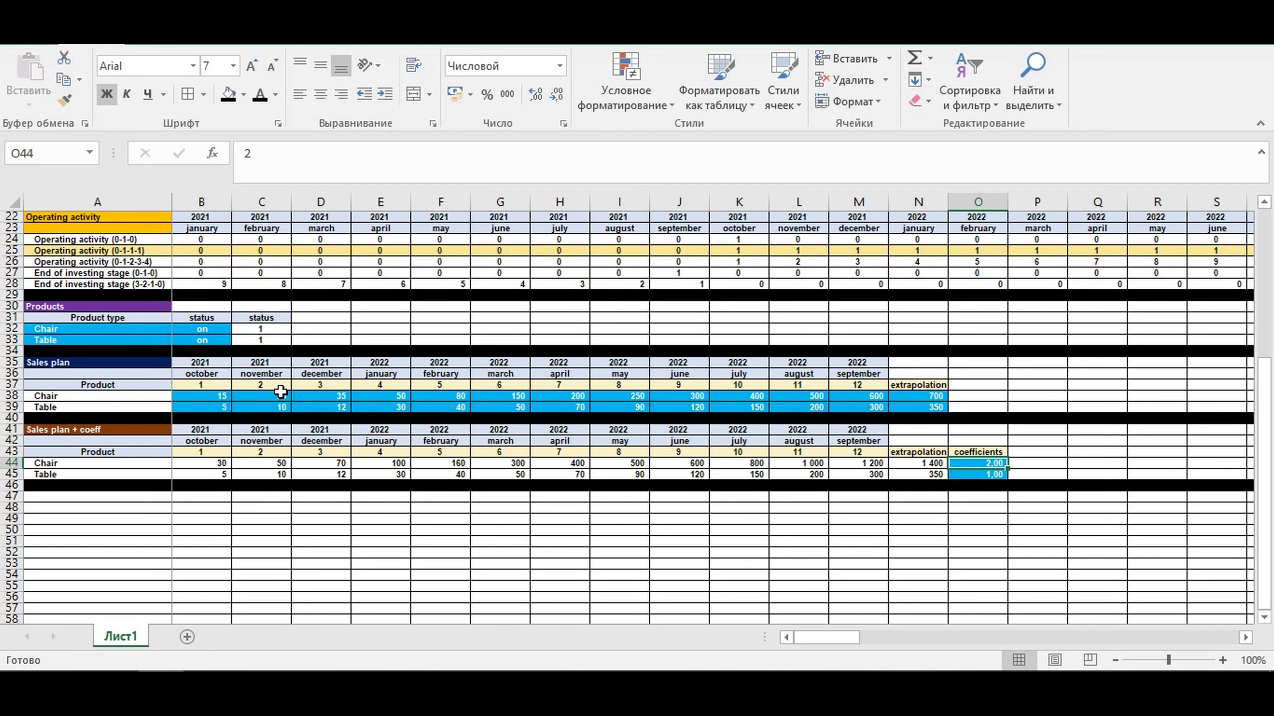
# - Inspect the coefficients in O44:O45 and the Chair and Table product statuses in B32:B33
pyautogui.click(991, 508)
pyautogui.click(985, 466)
pyautogui.click(975, 477)
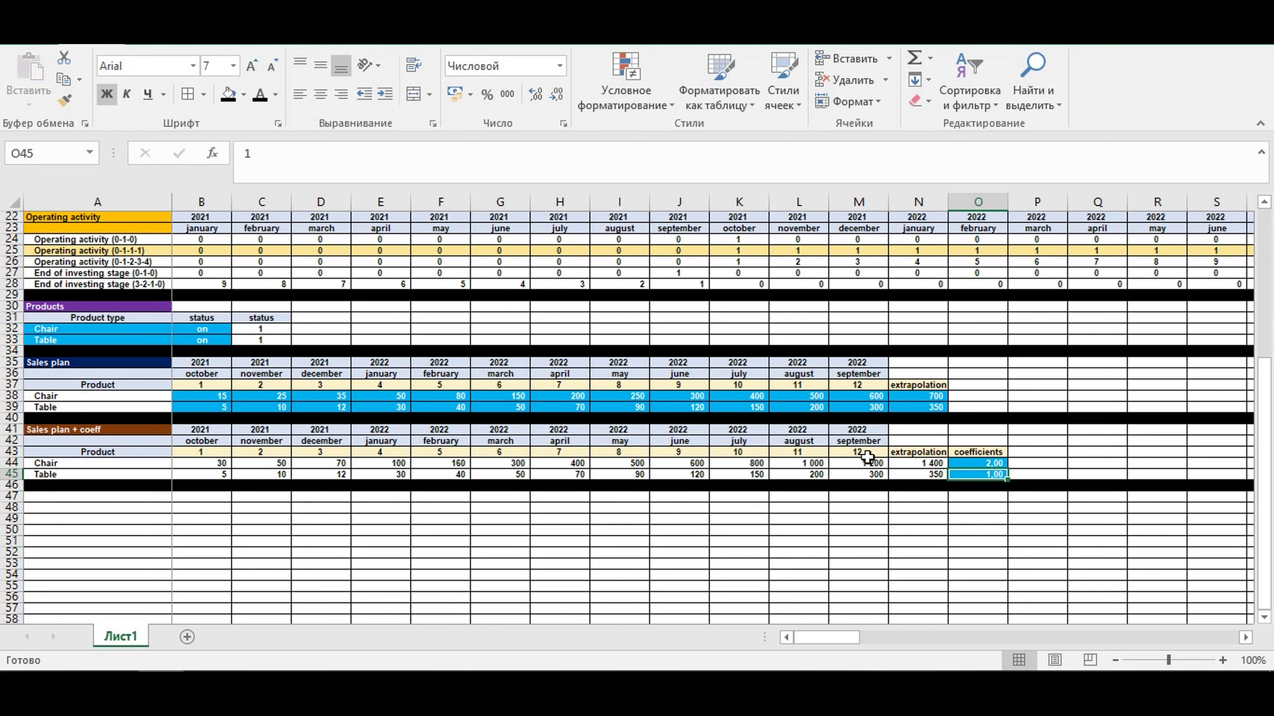
pyautogui.moveTo(189, 329); pyautogui.dragTo(200, 340)
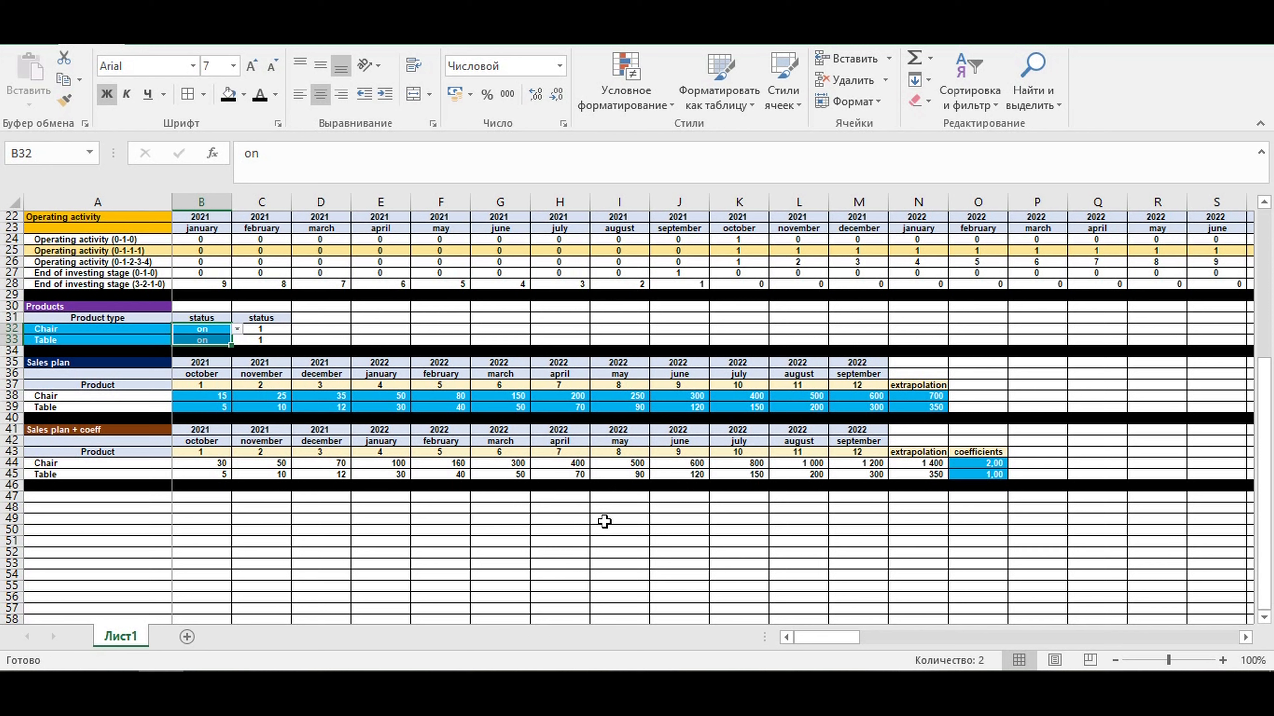
pyautogui.click(311, 486)
# - Extend the Chair formula in B44 to =B38*$O44*$C32 and fill it across both product rows through N45
pyautogui.click(213, 461)
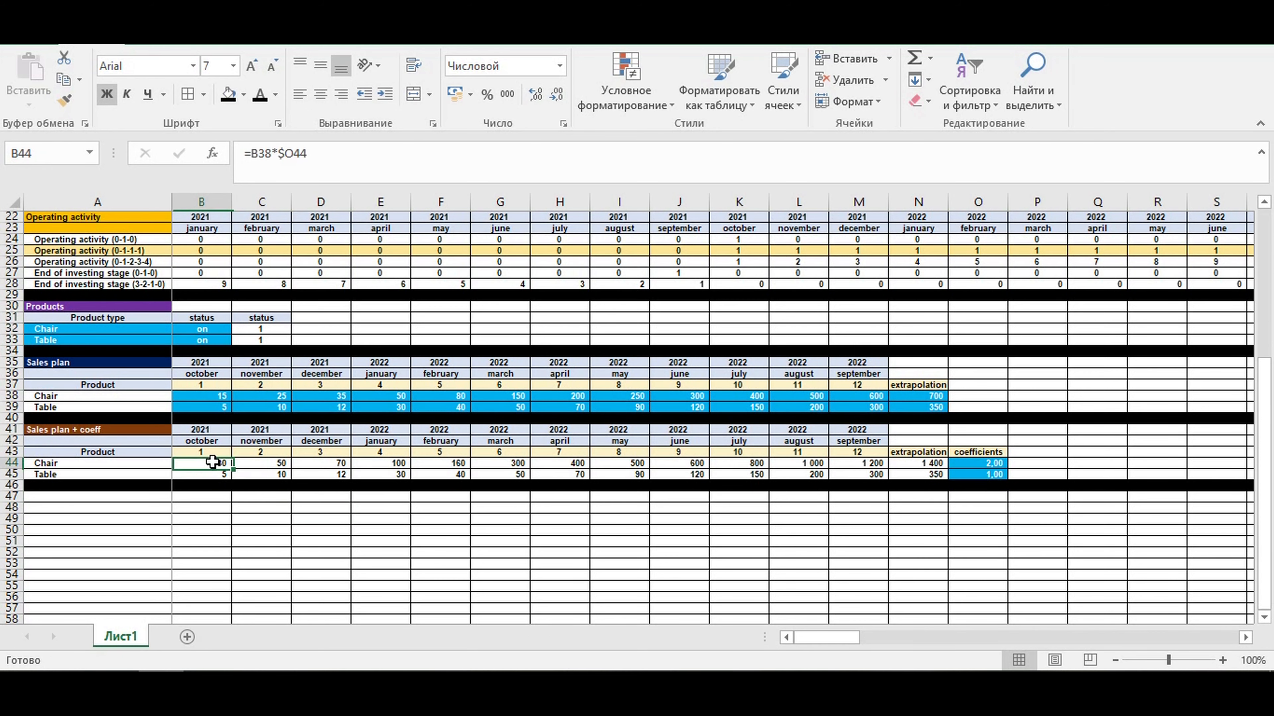
pyautogui.click(323, 150)
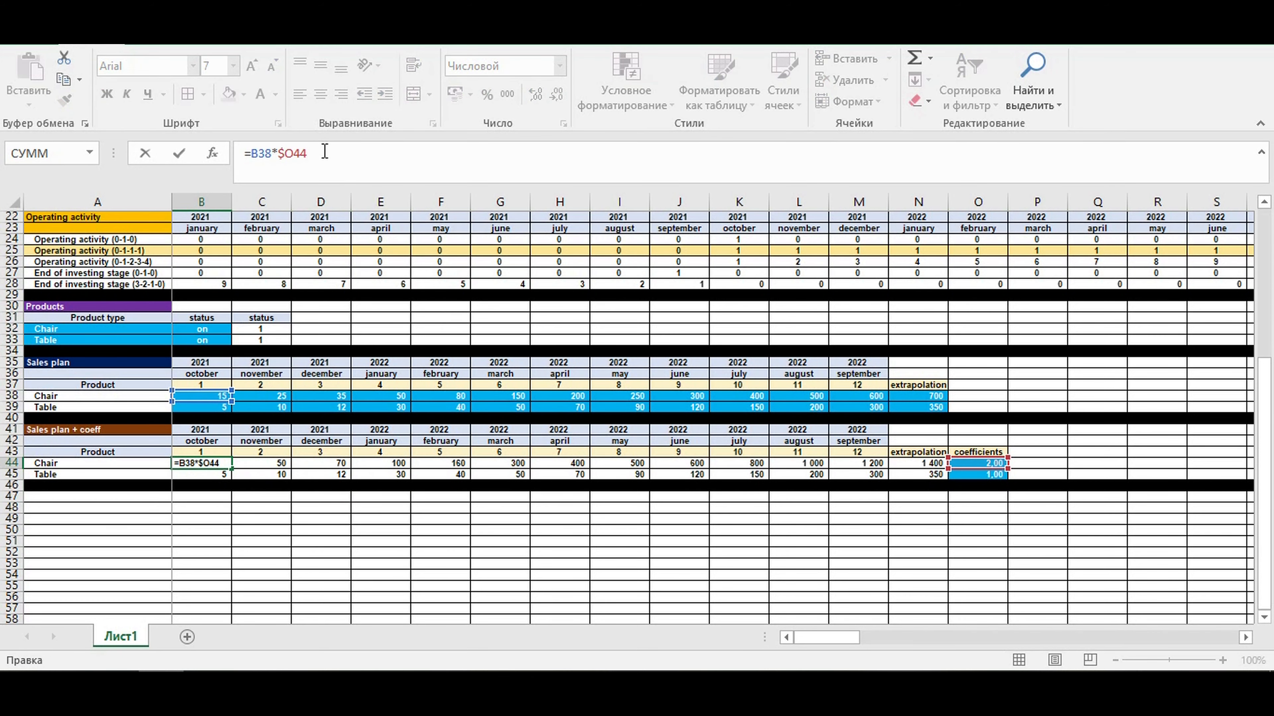
pyautogui.write('*')
pyautogui.click(275, 327)
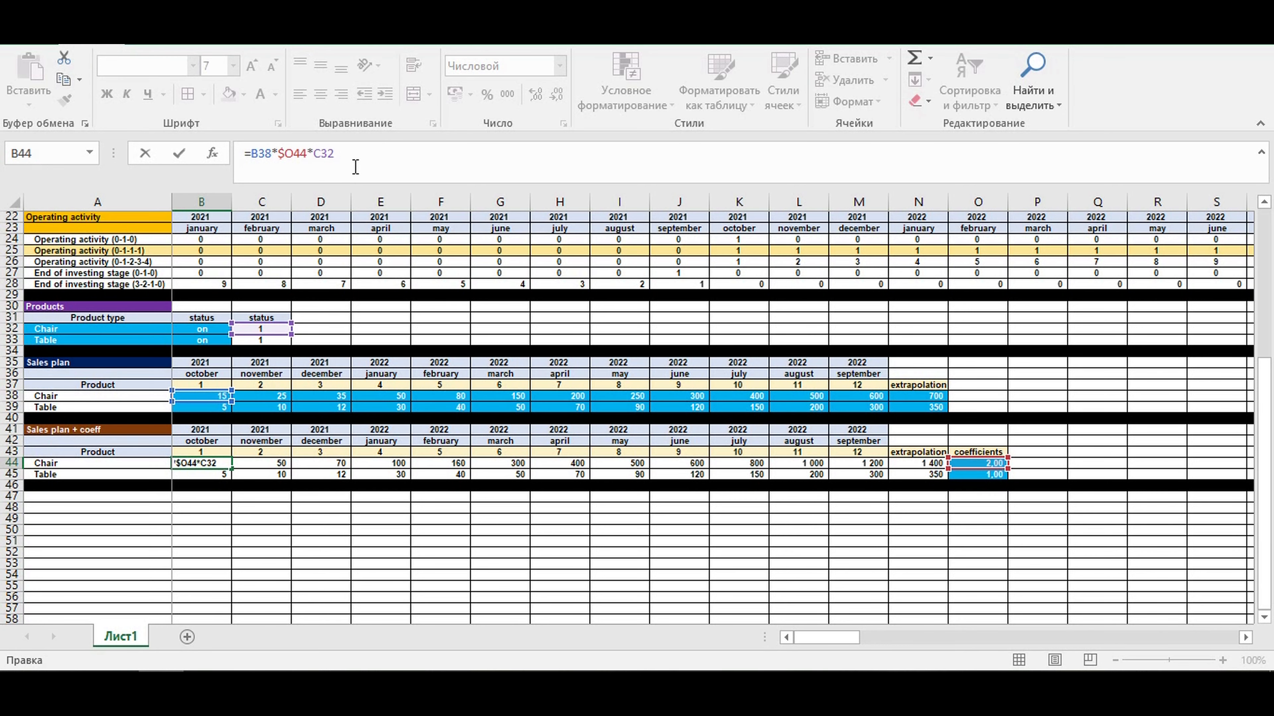
pyautogui.write('$')
pyautogui.press('Return')
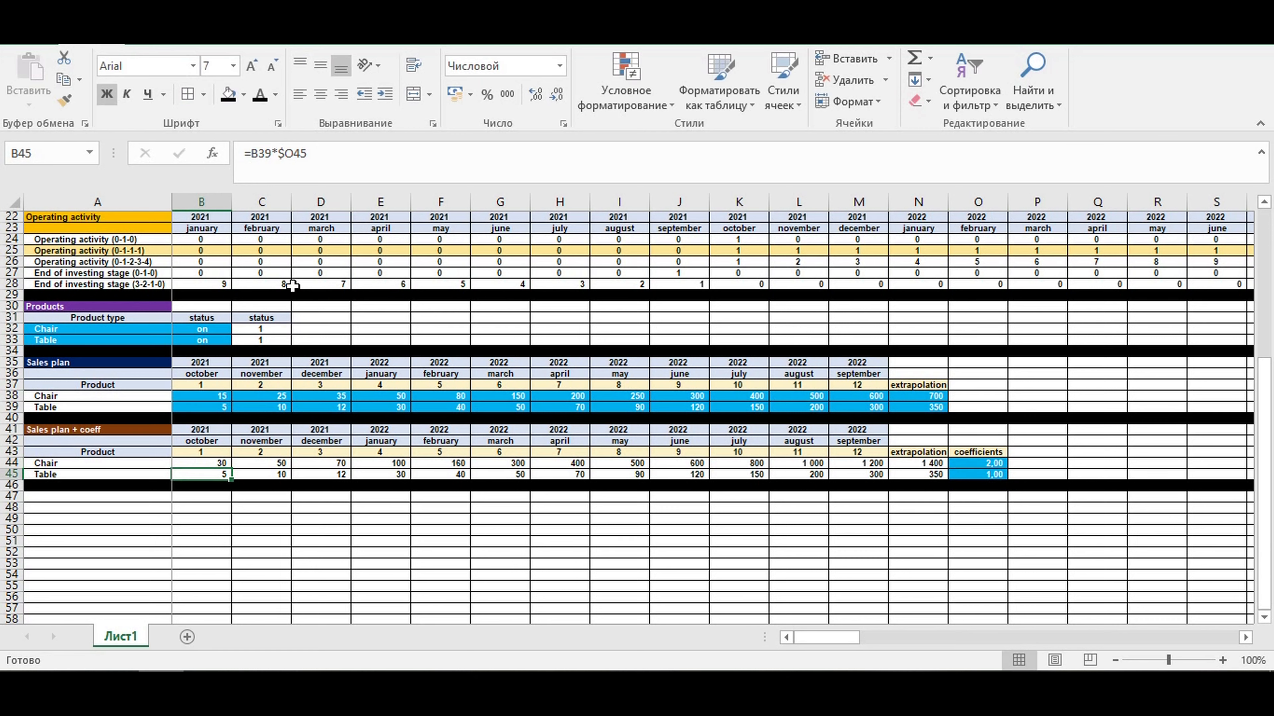
pyautogui.click(204, 462)
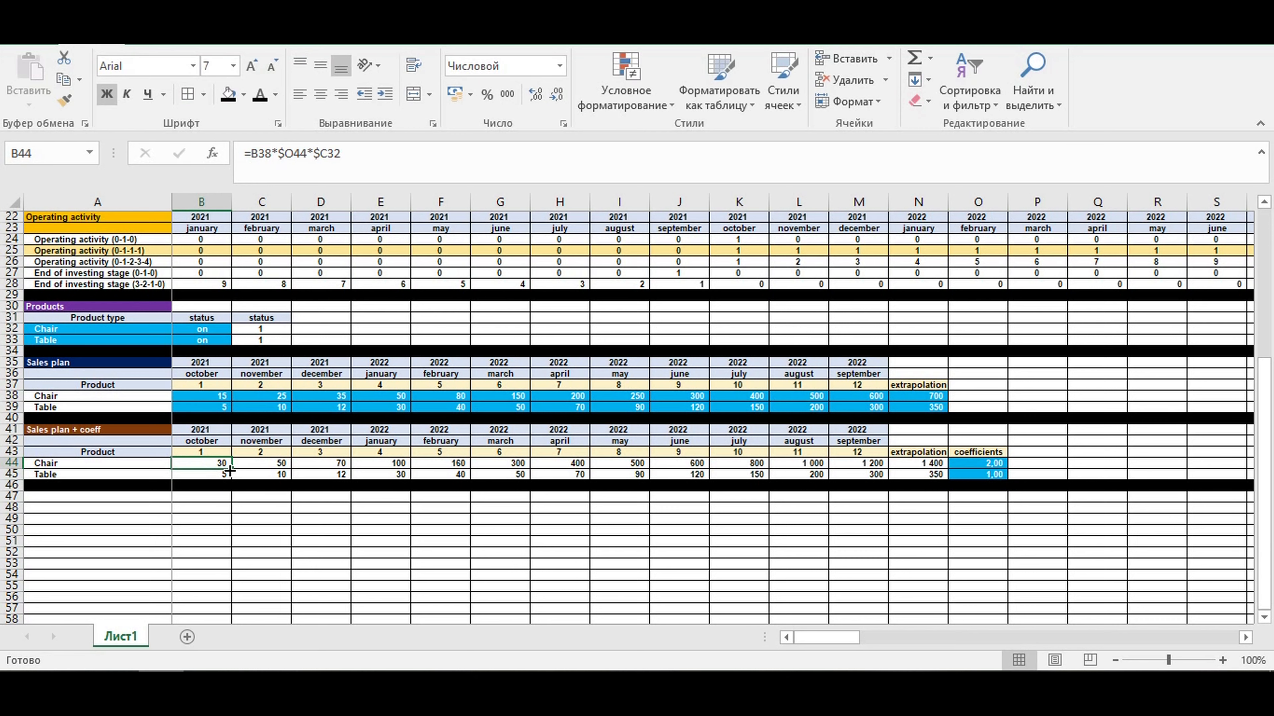
pyautogui.moveTo(232, 469); pyautogui.dragTo(923, 486)
pyautogui.click(912, 529)
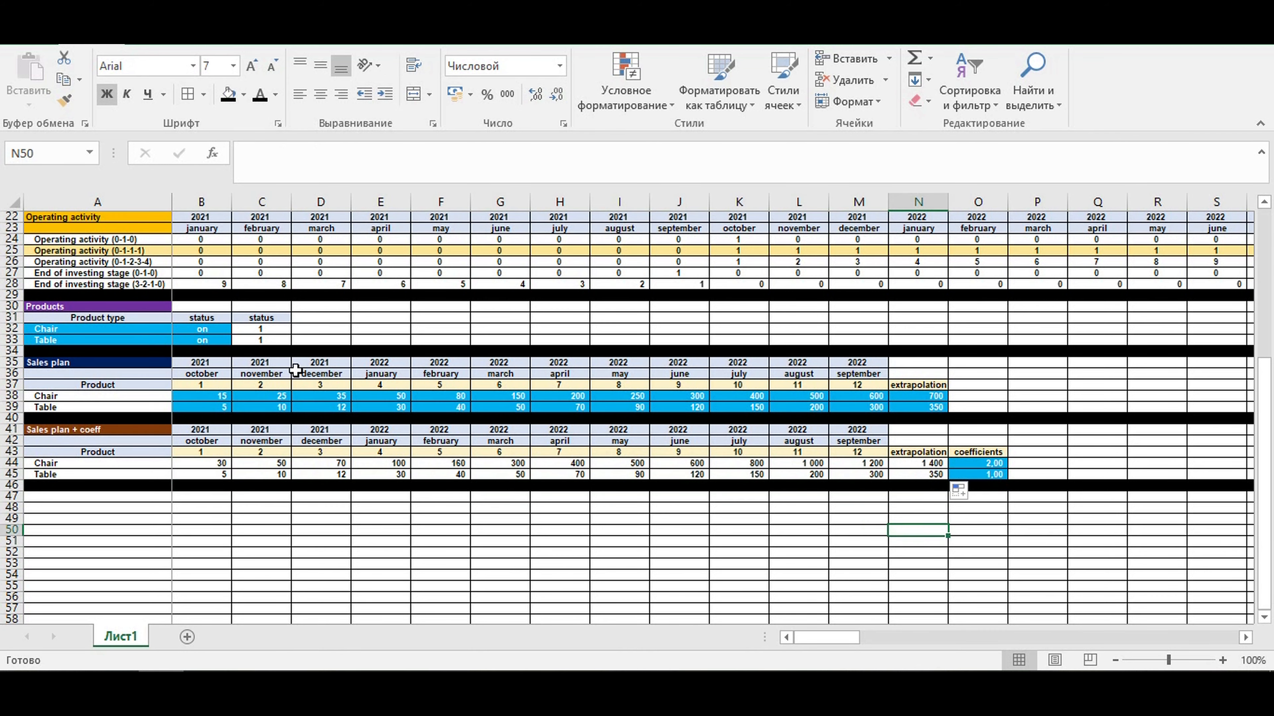
# - Switch the Chair and Table product statuses to off, and turn Chair back on
pyautogui.click(208, 329)
pyautogui.click(237, 329)
pyautogui.click(212, 354)
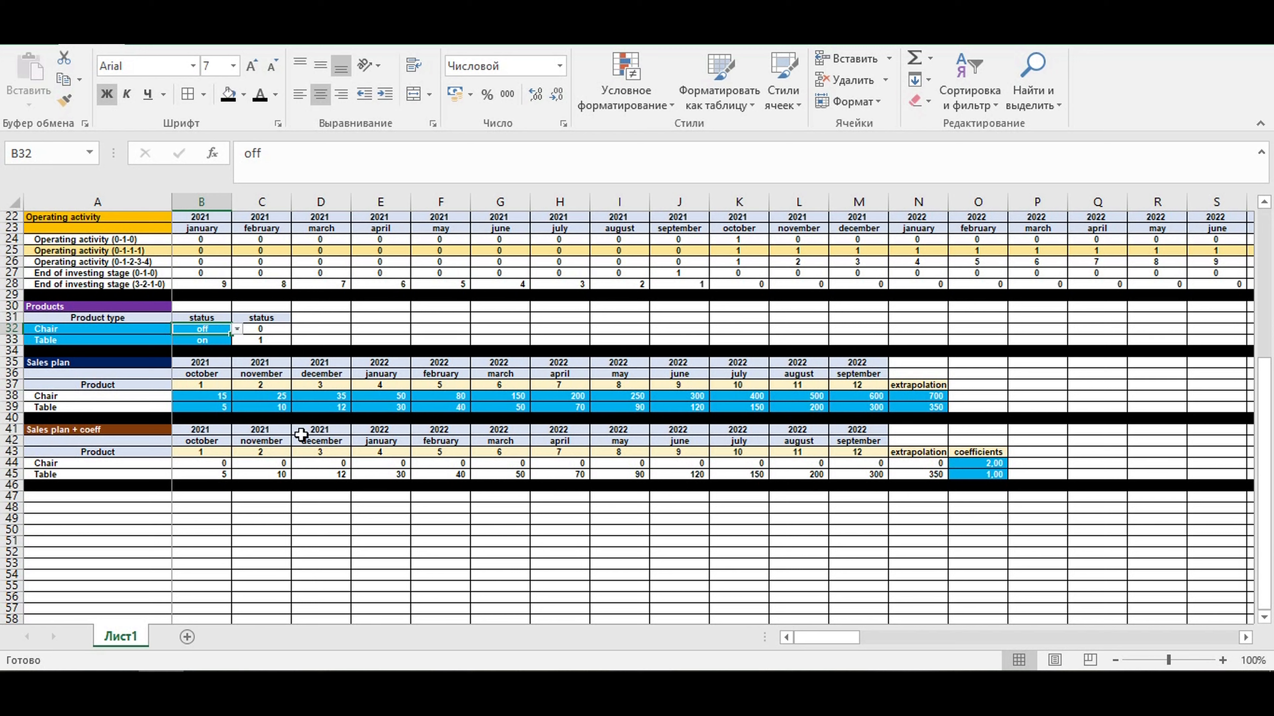
pyautogui.click(204, 340)
pyautogui.click(236, 340)
pyautogui.click(217, 365)
pyautogui.click(199, 329)
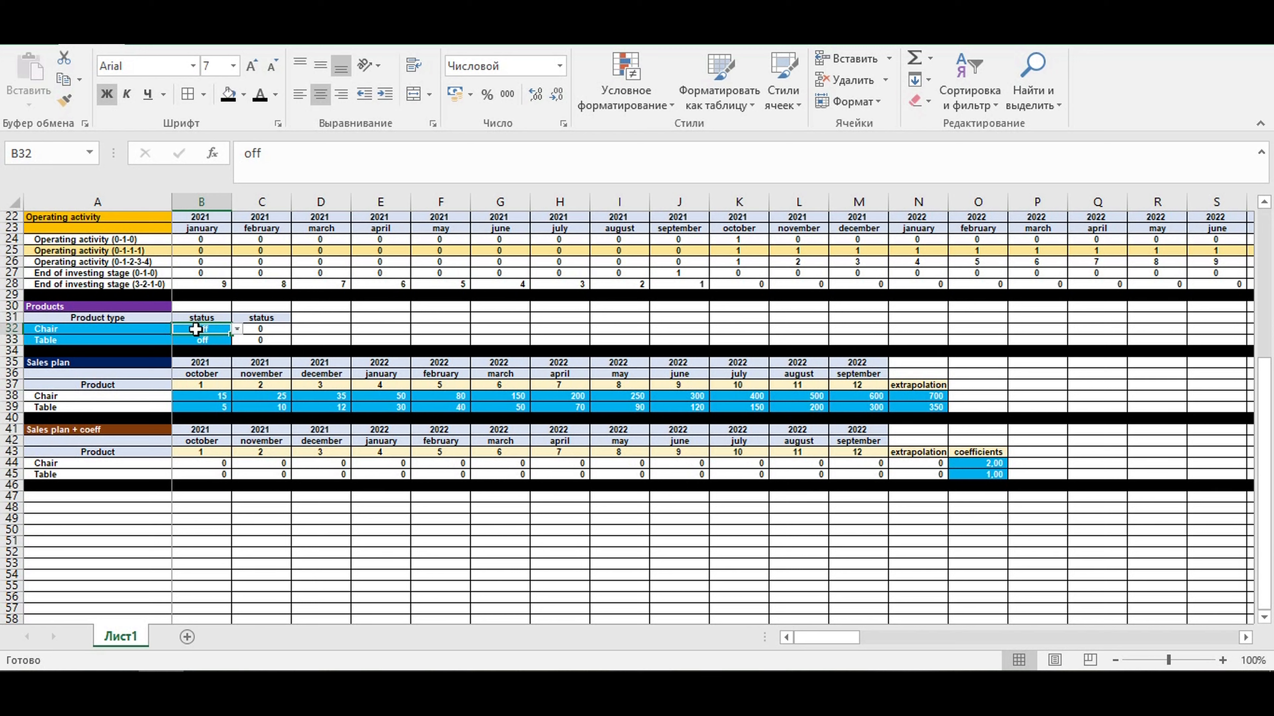
pyautogui.click(225, 339)
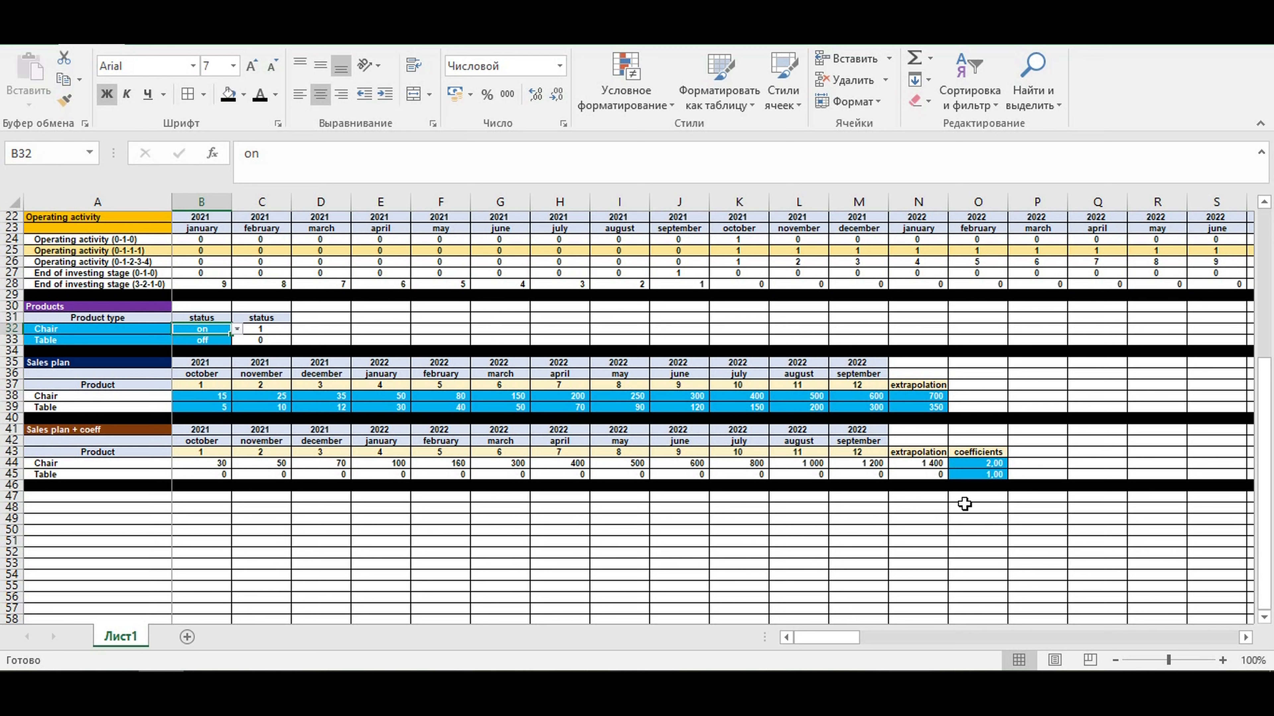
# - Try Chair coefficients of 1,5 and 0,5 in O44
pyautogui.click(982, 463)
pyautogui.write('1')
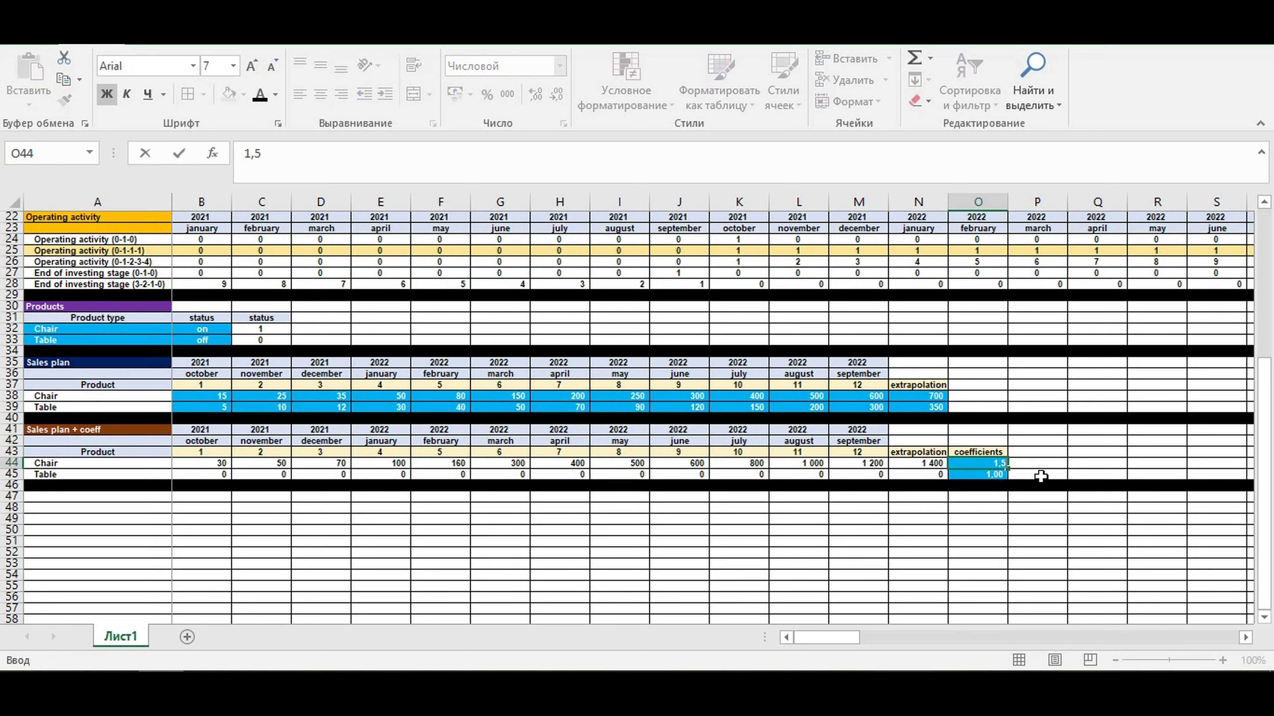
pyautogui.write(',5')
pyautogui.press('Return')
pyautogui.click(989, 463)
pyautogui.write('0,5')
pyautogui.press('Return')
pyautogui.click(993, 510)
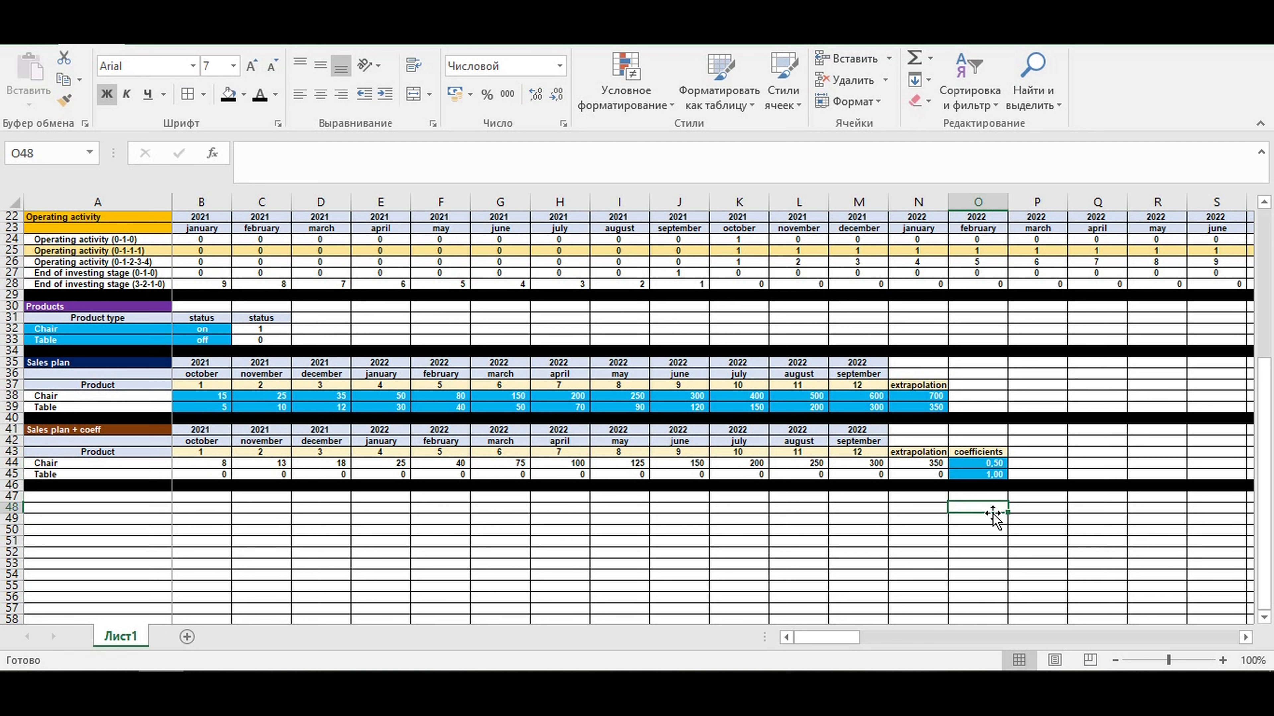
# - Reset the Chair coefficient in O44 to 1 and switch the Table status in B33 to on
pyautogui.click(980, 461)
pyautogui.write('1')
pyautogui.press('Return')
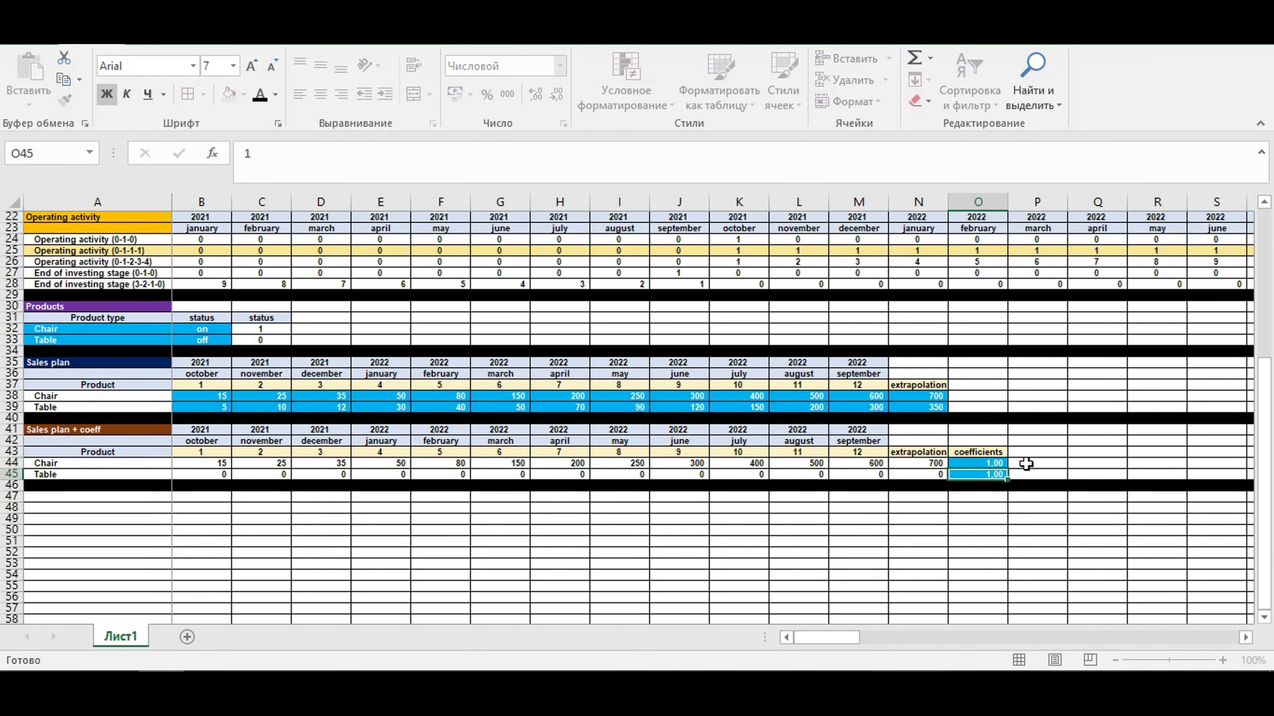
pyautogui.click(199, 337)
pyautogui.click(236, 340)
pyautogui.click(225, 351)
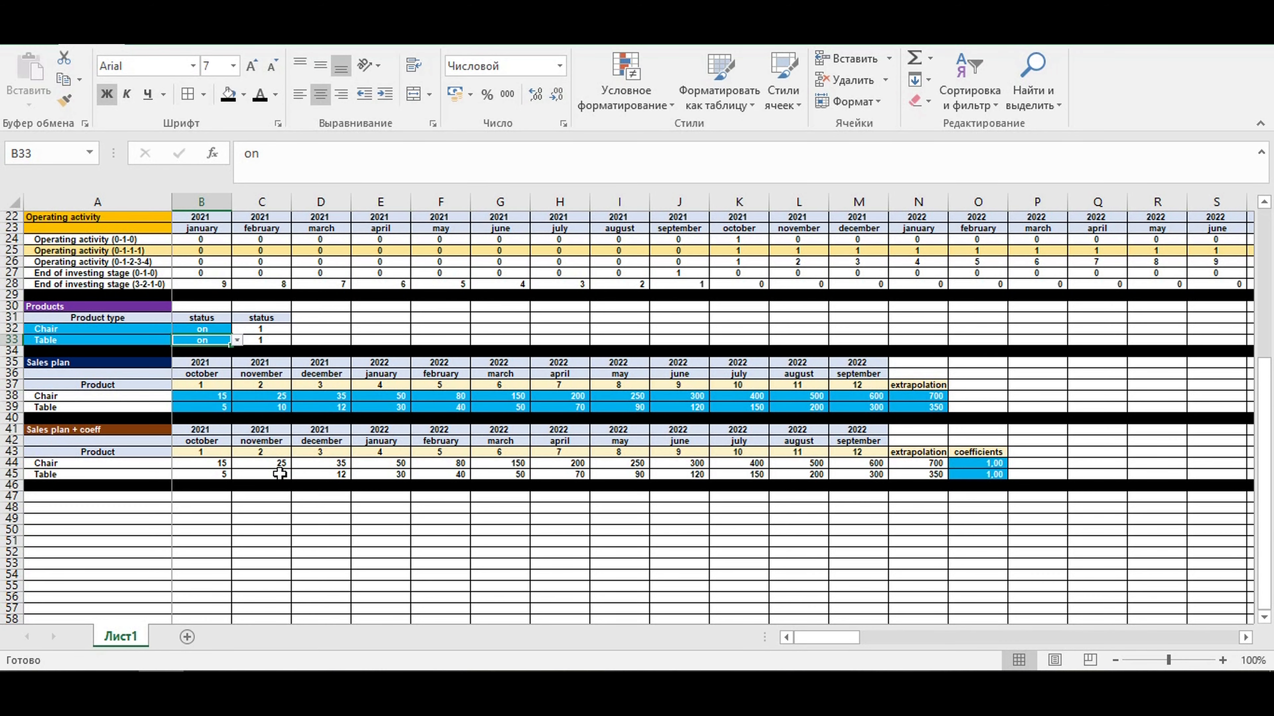
pyautogui.click(275, 442)
# - Copy the Operating activity header rows 22:23 into rows 47:48 below the Sales plan + coeff block
pyautogui.scroll(3, 161, 291)
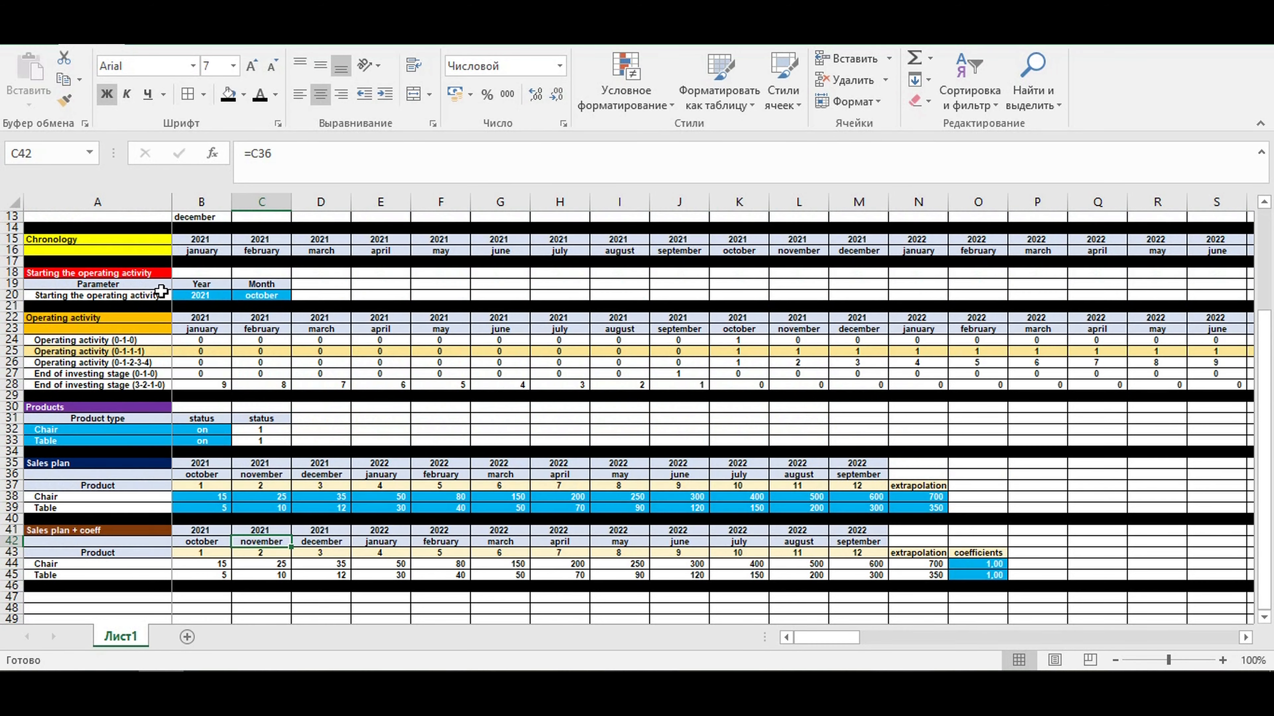
pyautogui.moveTo(15, 318); pyautogui.dragTo(31, 332)
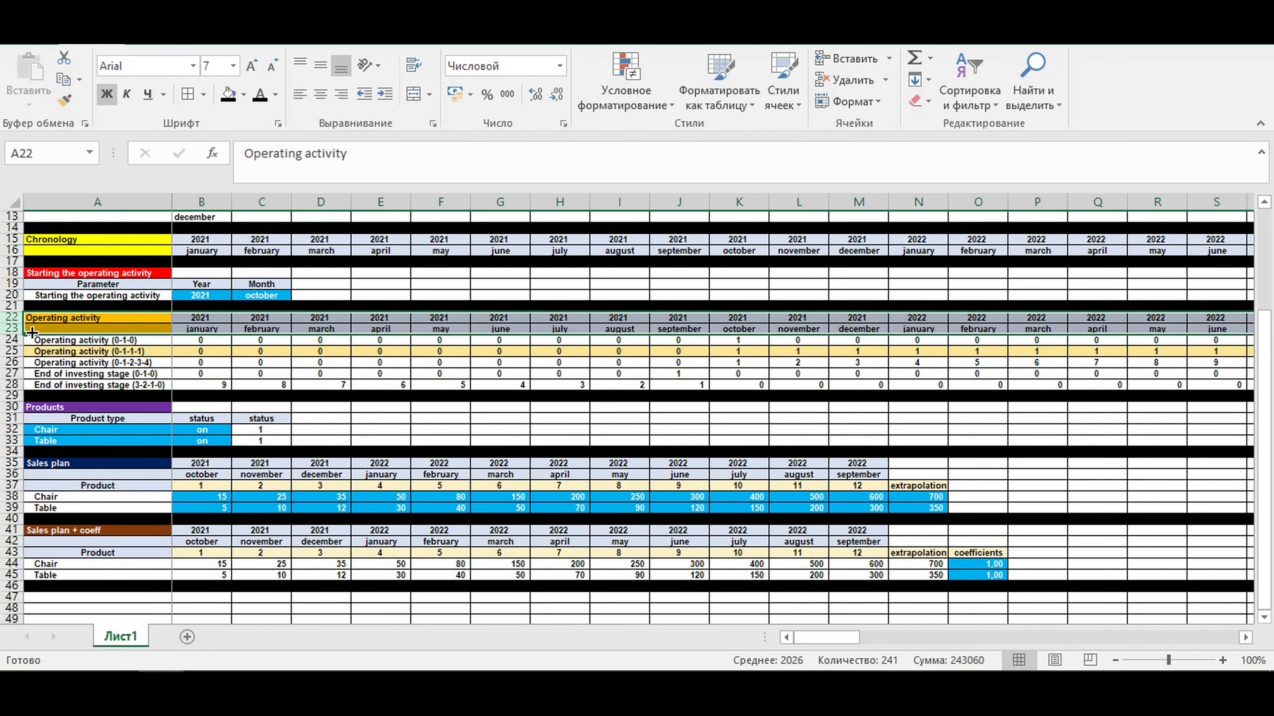
pyautogui.hotkey('ctrl', 'c')
pyautogui.scroll(-4, 76, 401)
pyautogui.click(83, 465)
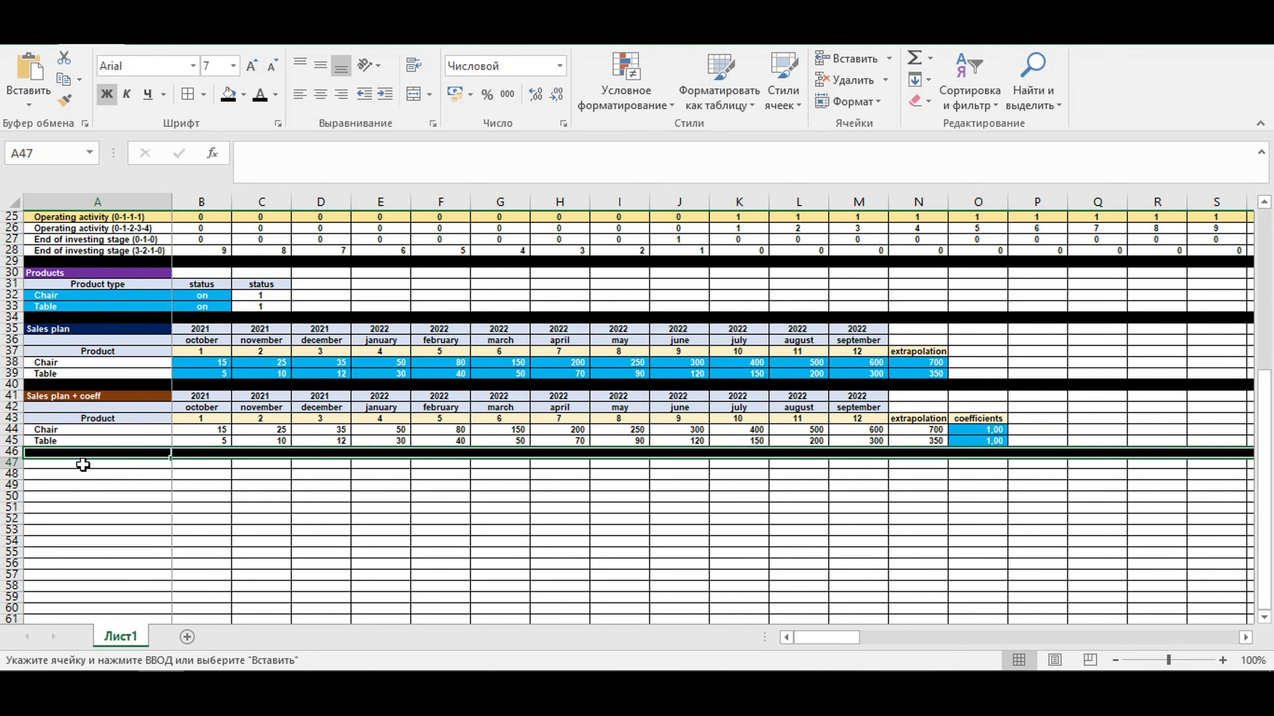
pyautogui.hotkey('ctrl', 'v')
pyautogui.click(188, 530)
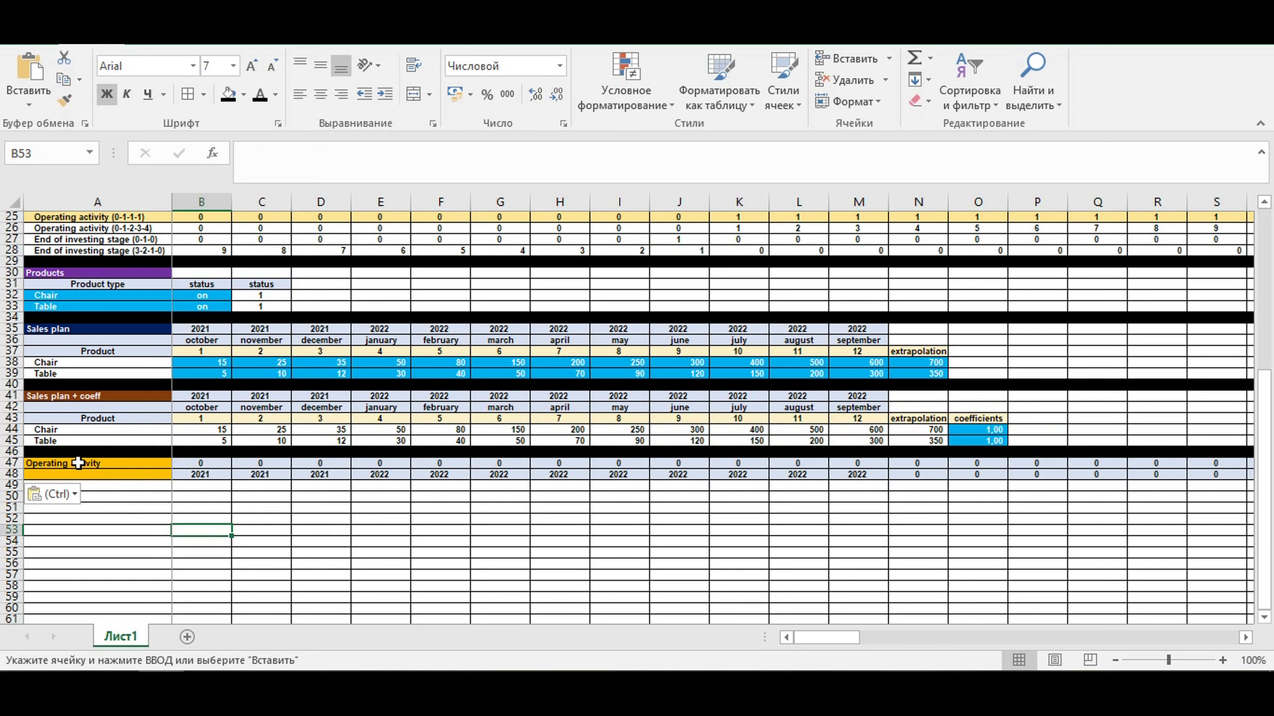
# - Title the new block Sales plan in A47
pyautogui.click(78, 462)
pyautogui.write('Sales')
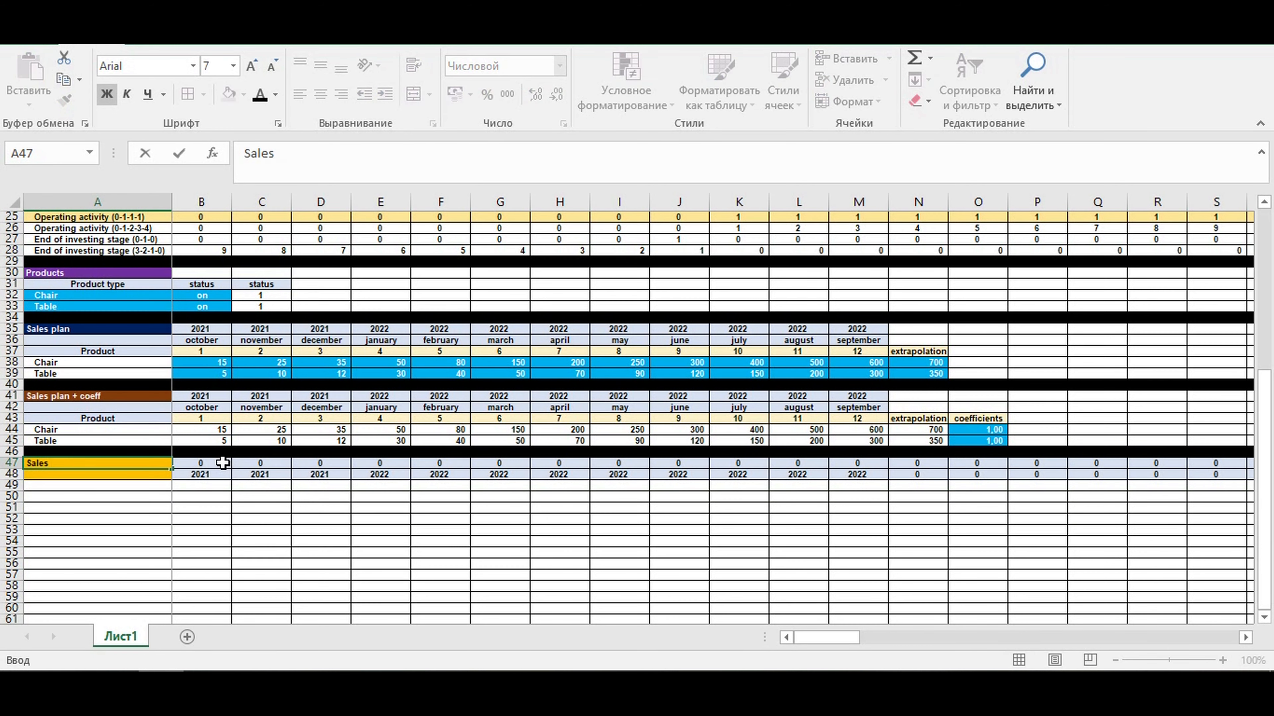
pyautogui.write(' plan')
pyautogui.press('Return')
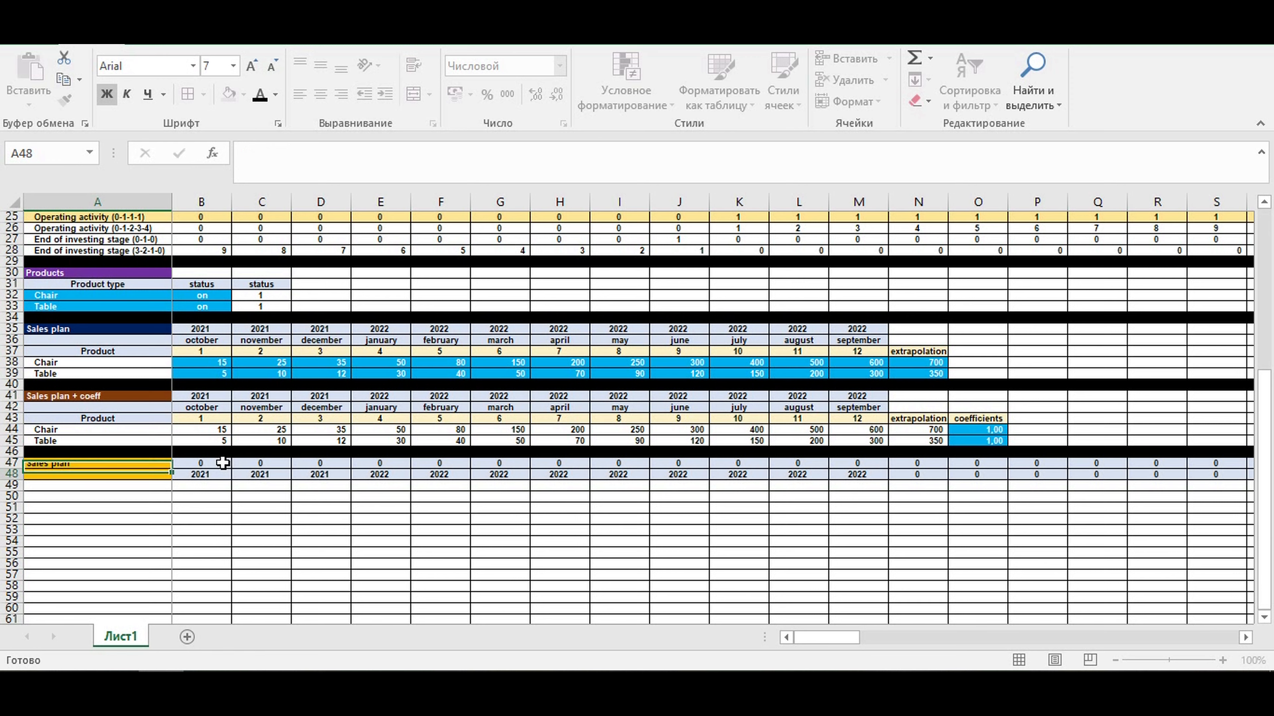
# - Give the title cells A47:A48 a custom magenta fill with white text
pyautogui.moveTo(99, 462); pyautogui.dragTo(102, 474)
pyautogui.click(243, 93)
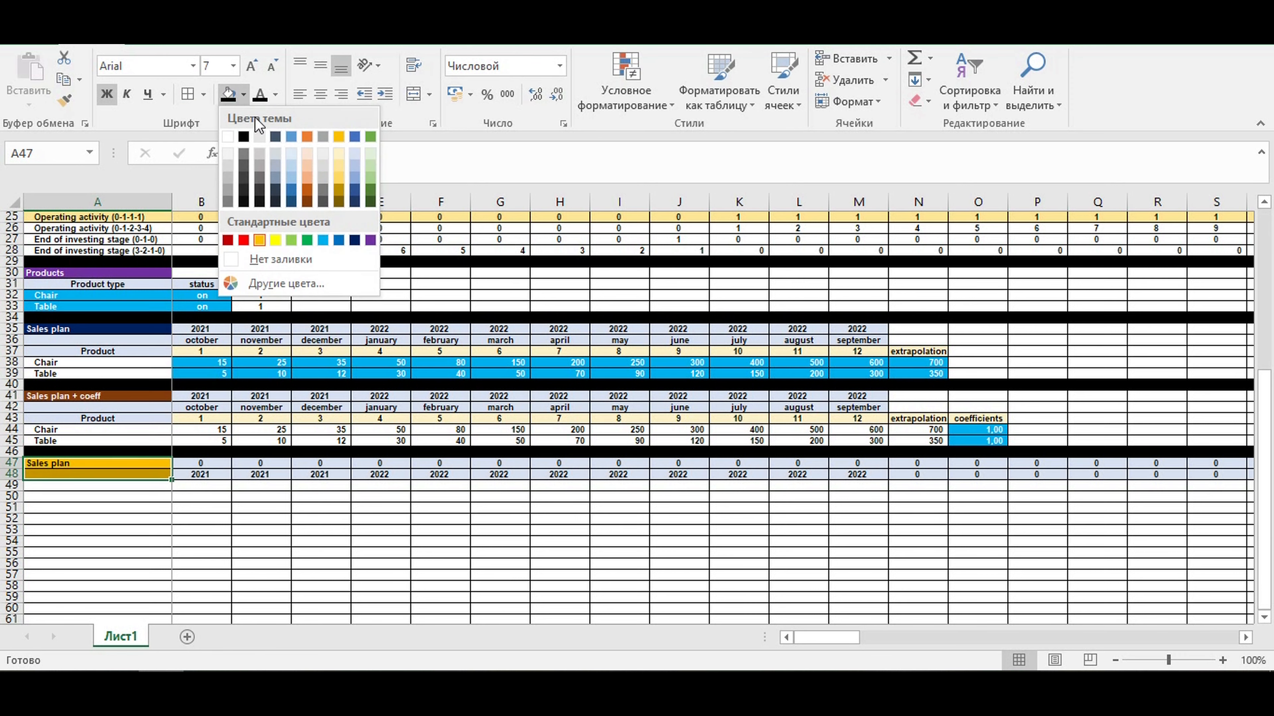
pyautogui.click(288, 282)
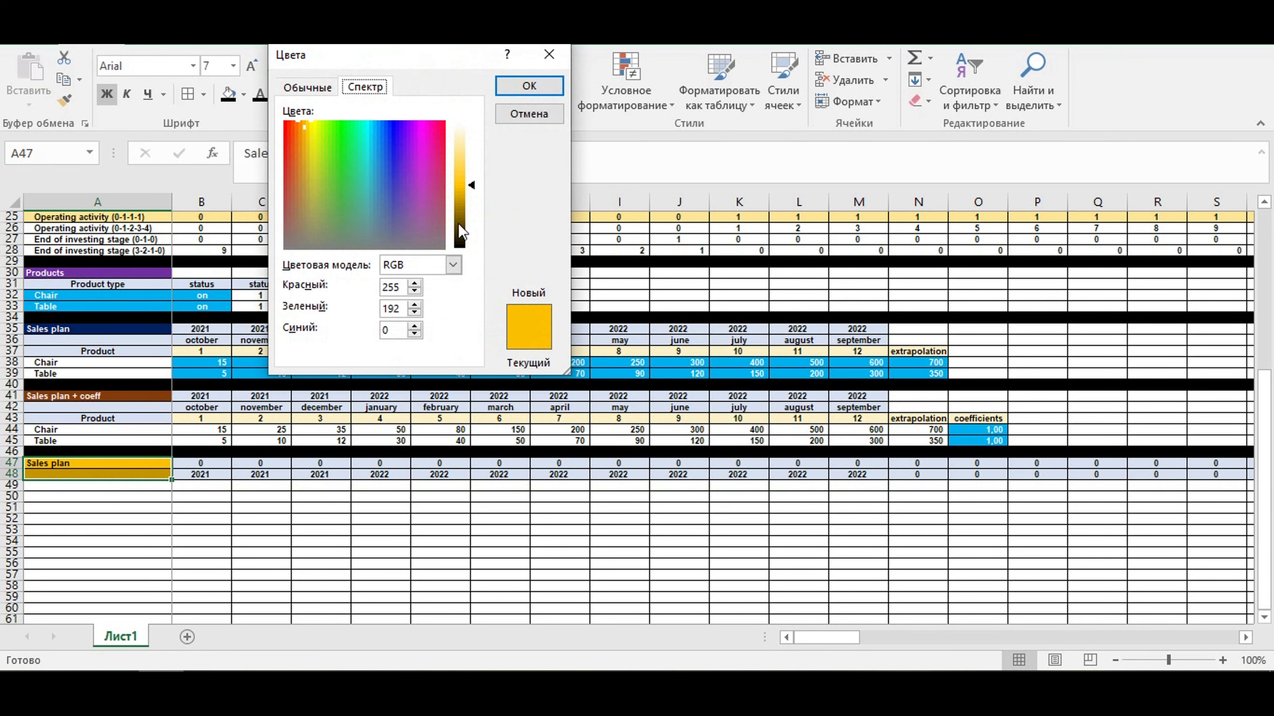
pyautogui.click(306, 87)
pyautogui.click(413, 230)
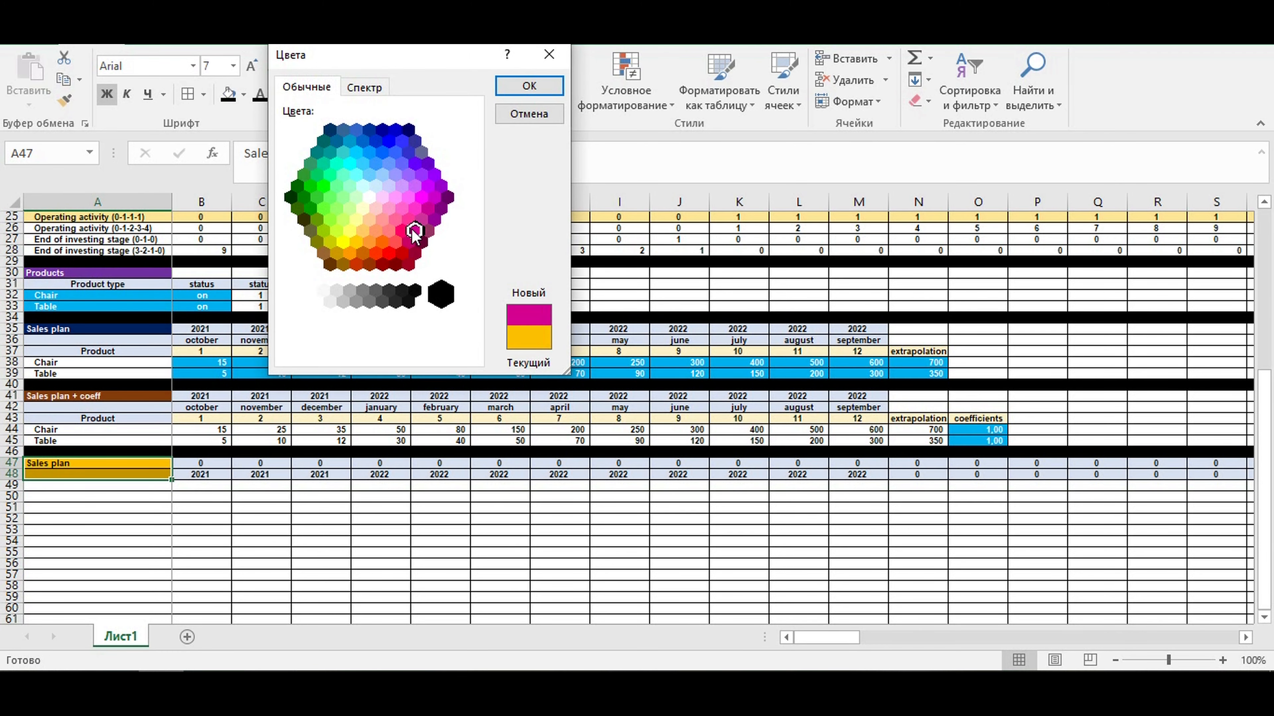
pyautogui.click(521, 86)
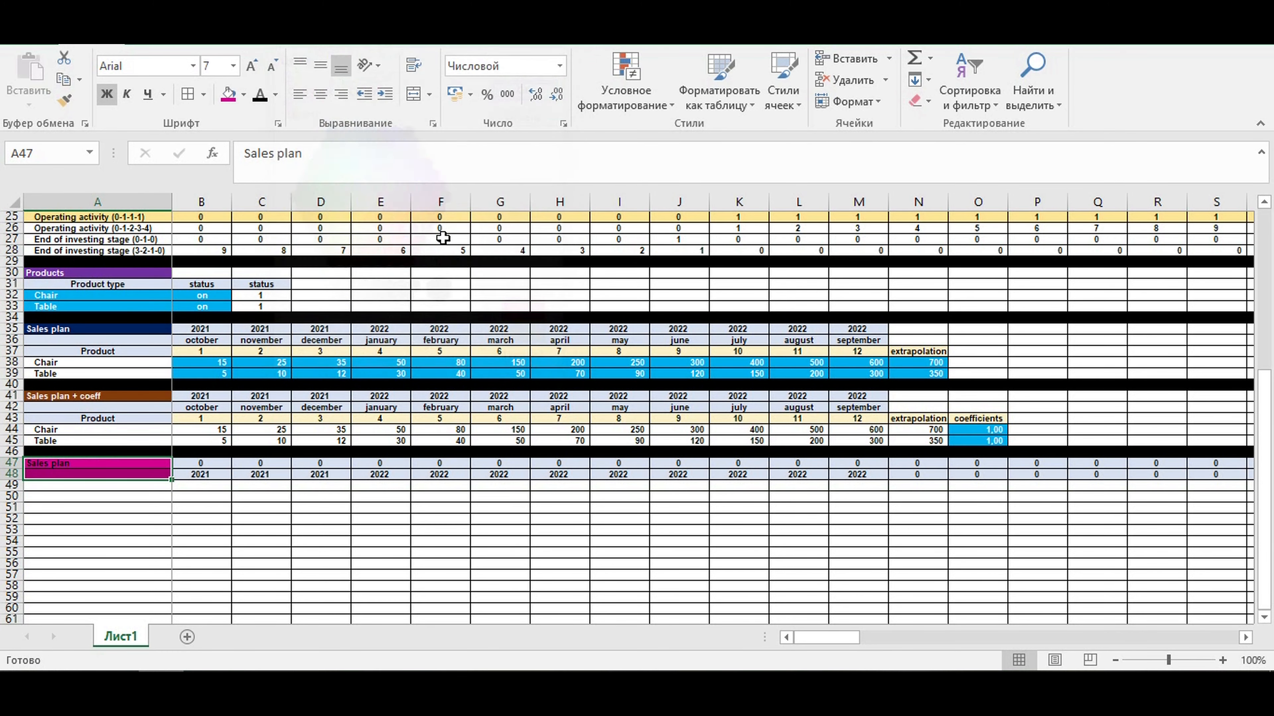
pyautogui.click(274, 94)
pyautogui.click(258, 157)
pyautogui.click(208, 540)
# - Link A49 to the Chair label with =A44, fill it down to A50 for Table, and indent both labels
pyautogui.click(161, 486)
pyautogui.write('=')
pyautogui.click(43, 430)
pyautogui.press('Return')
pyautogui.click(131, 485)
pyautogui.moveTo(174, 493); pyautogui.dragTo(173, 503)
pyautogui.click(385, 94)
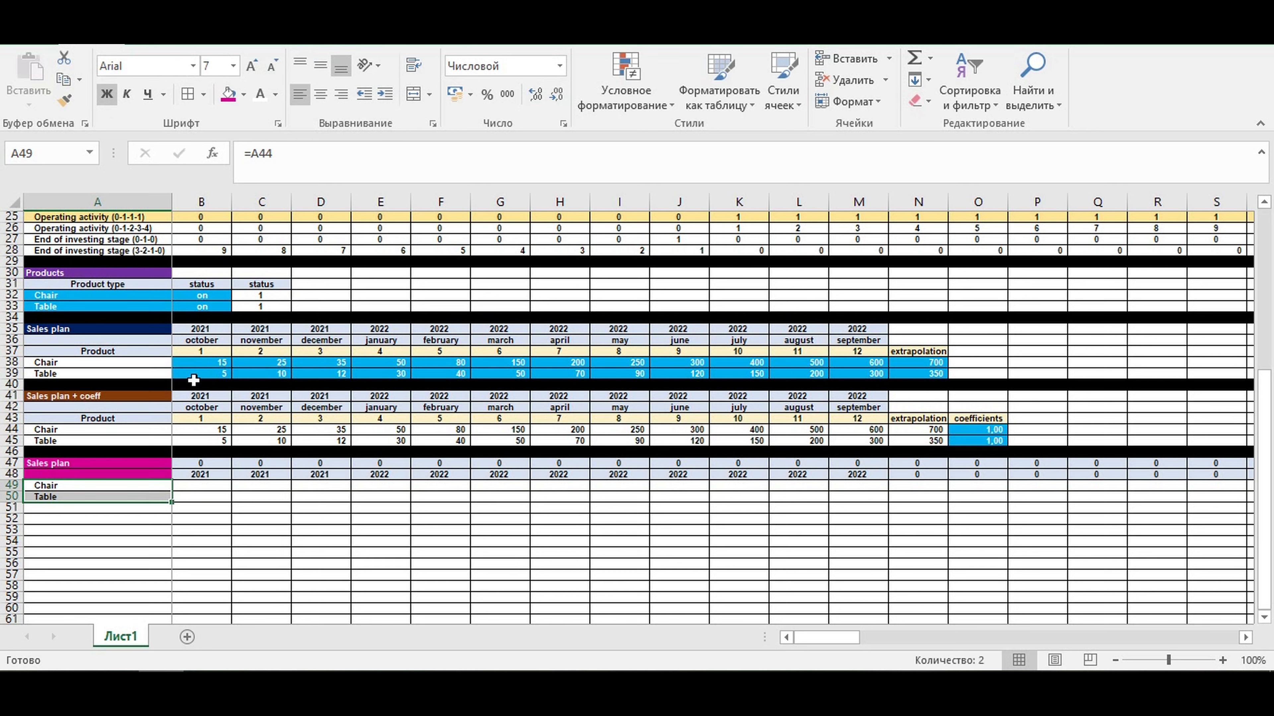
# - Fill the whole of row 51 with black as a divider below the new Sales plan block
pyautogui.click(13, 508)
pyautogui.click(244, 95)
pyautogui.click(245, 133)
pyautogui.click(297, 541)
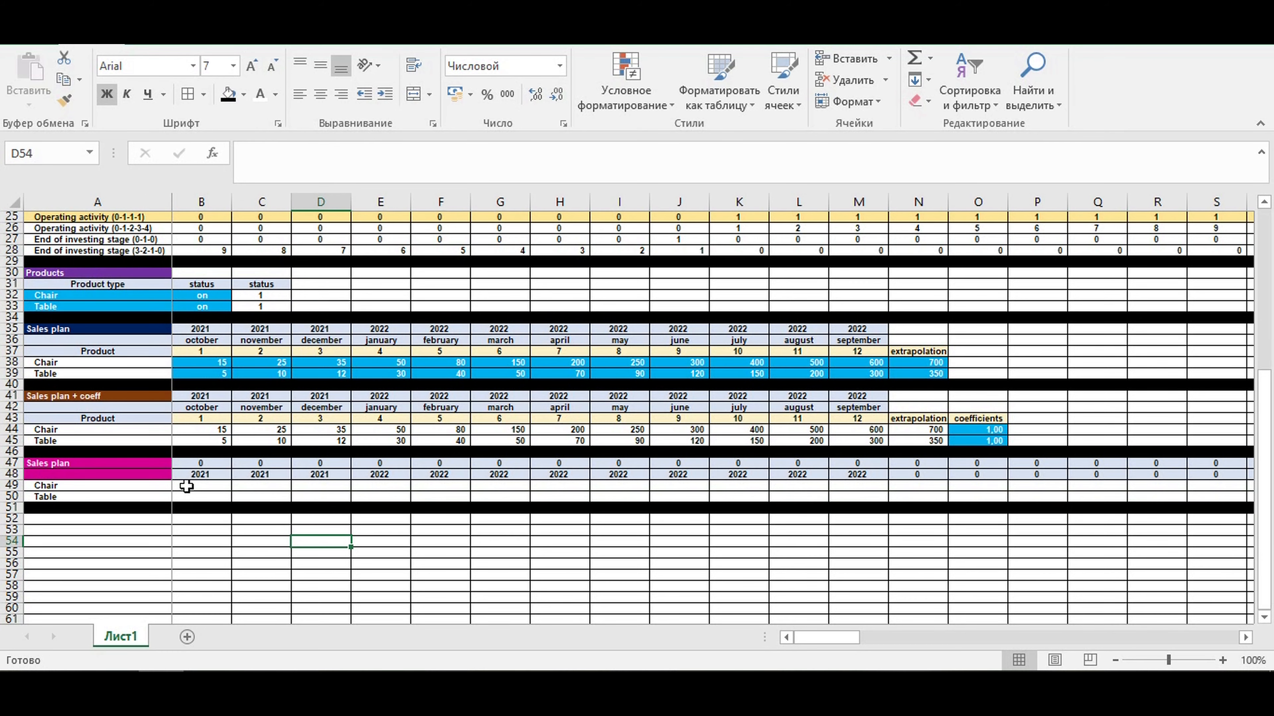
# - Link B47 to the Operating activity year with =B22 and fill it through rows 47:48 across the whole timeline
pyautogui.click(192, 464)
pyautogui.write('=')
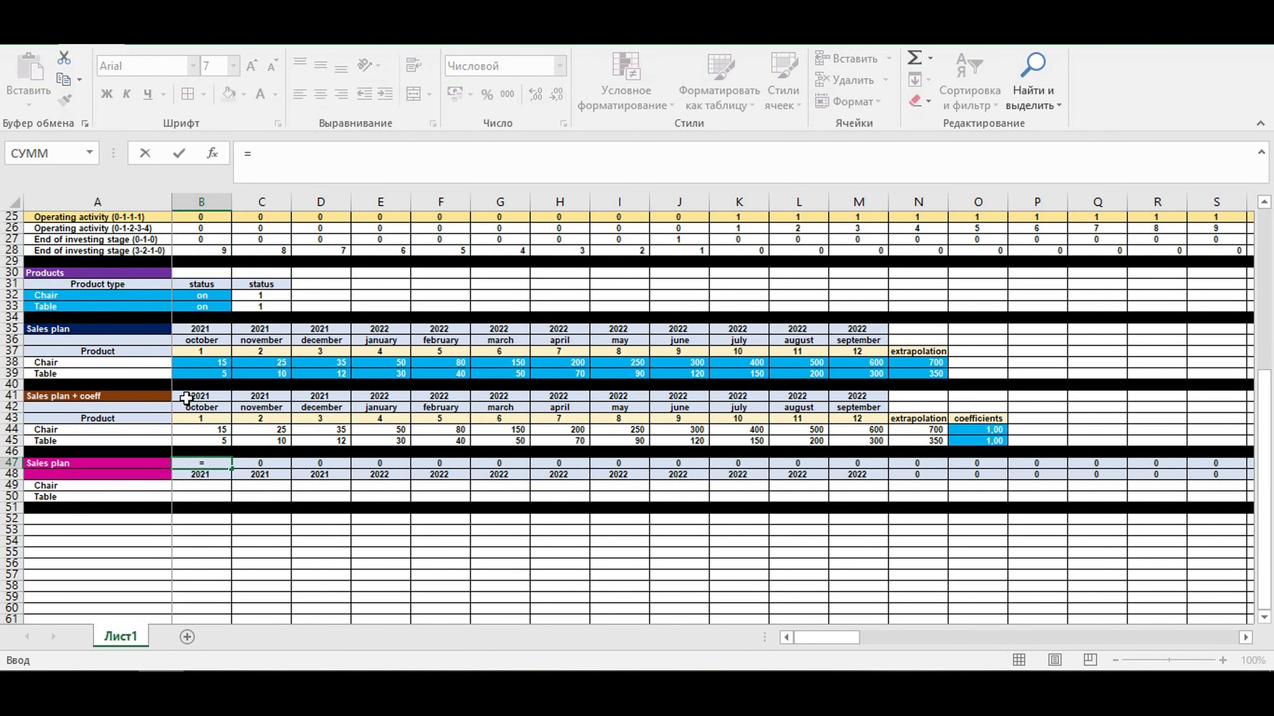
pyautogui.scroll(3, 215, 363)
pyautogui.click(203, 284)
pyautogui.press('Return')
pyautogui.click(201, 563)
pyautogui.moveTo(236, 571); pyautogui.dragTo(1110, 567)
pyautogui.moveTo(1186, 638); pyautogui.dragTo(812, 639)
pyautogui.scroll(-3, 423, 504)
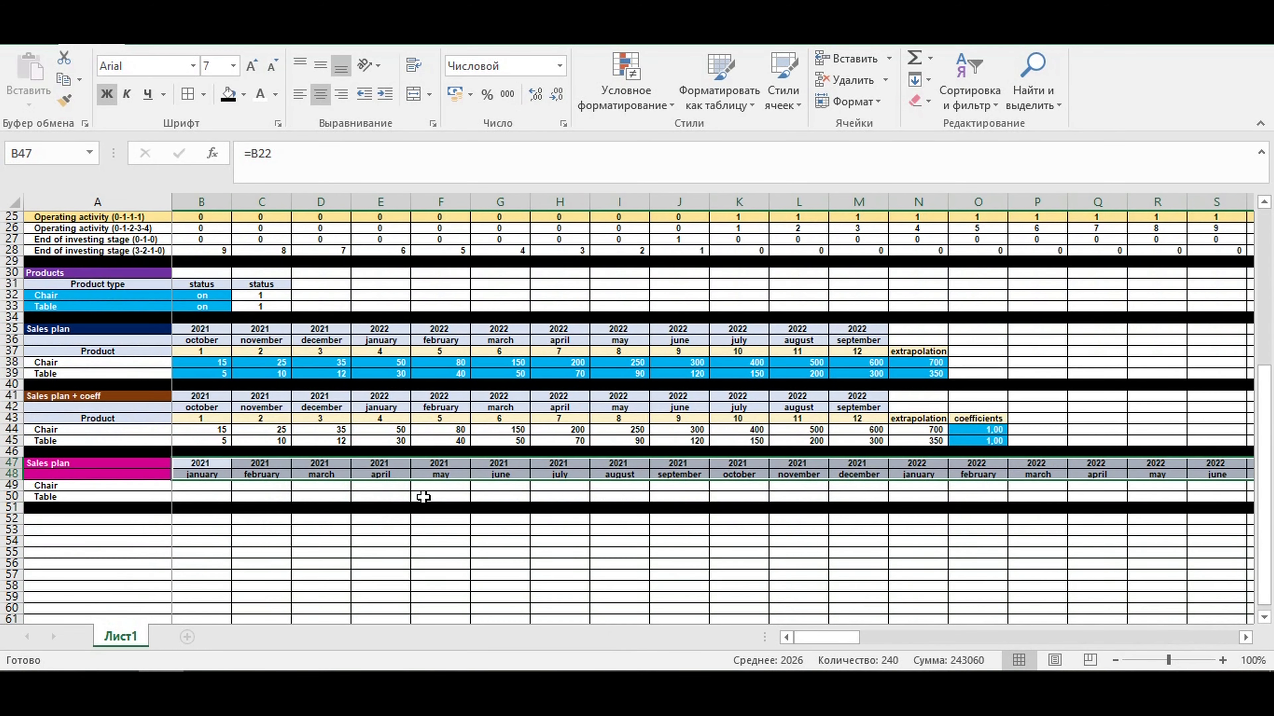
pyautogui.click(275, 544)
# - Shade the whole Operating activity (0-1-2-3-4) row 26 in dark blue
pyautogui.scroll(1, 372, 532)
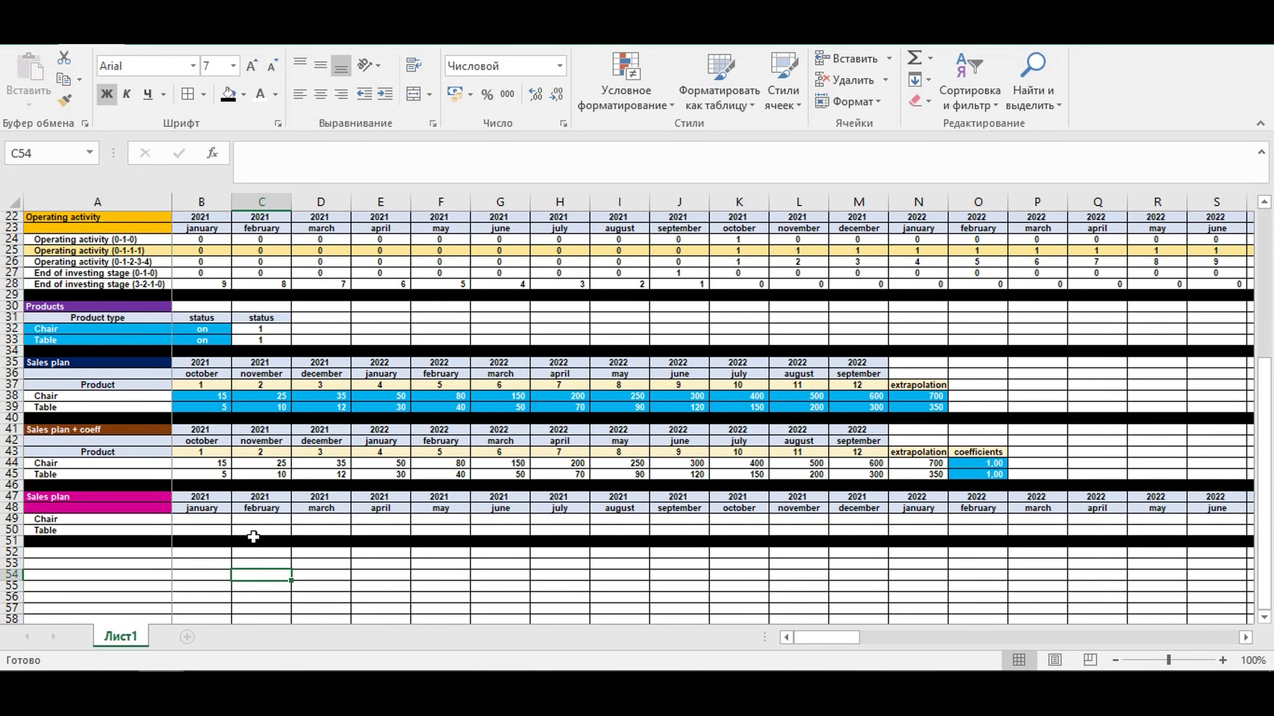
pyautogui.click(187, 519)
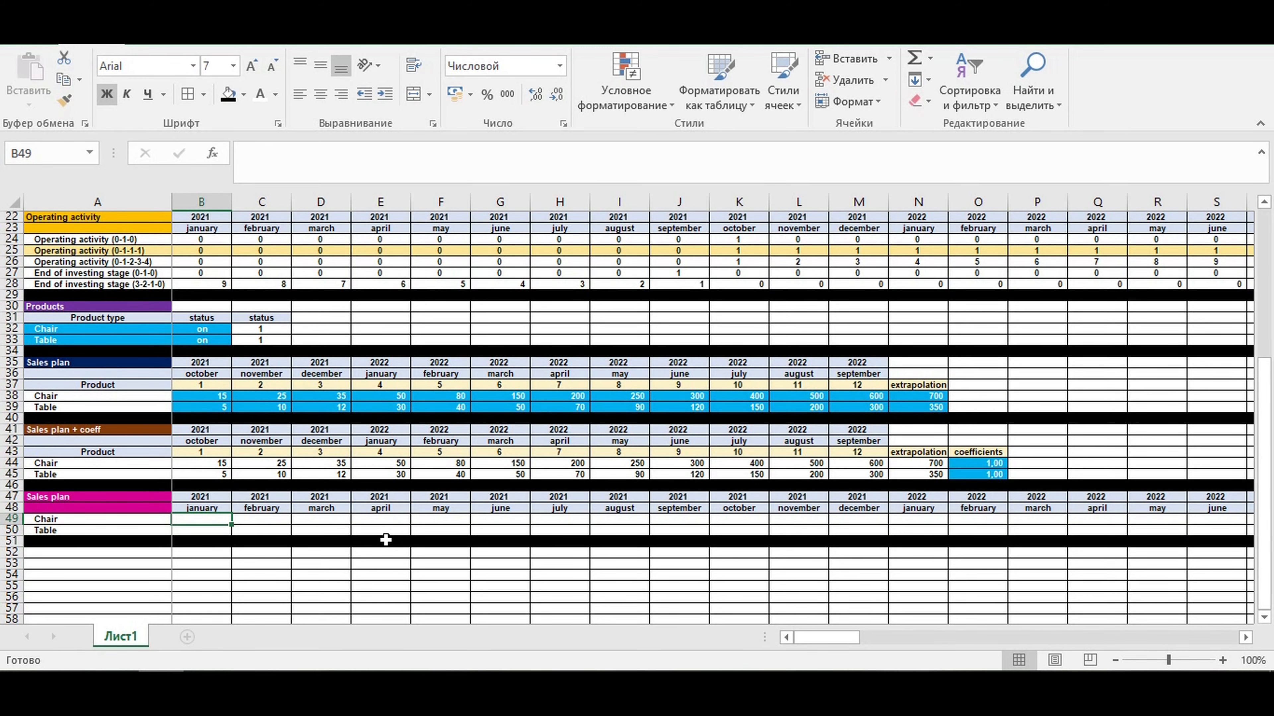
pyautogui.scroll(3, 549, 426)
pyautogui.scroll(-1, 565, 404)
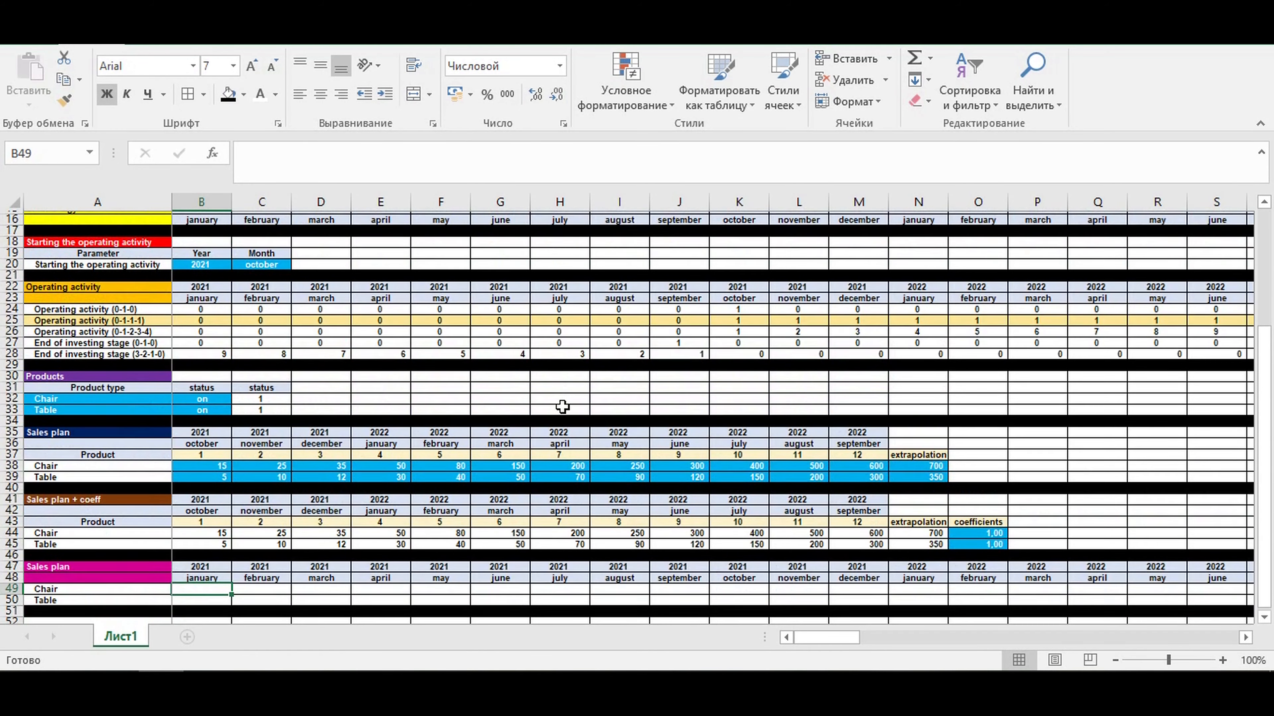
pyautogui.click(4, 329)
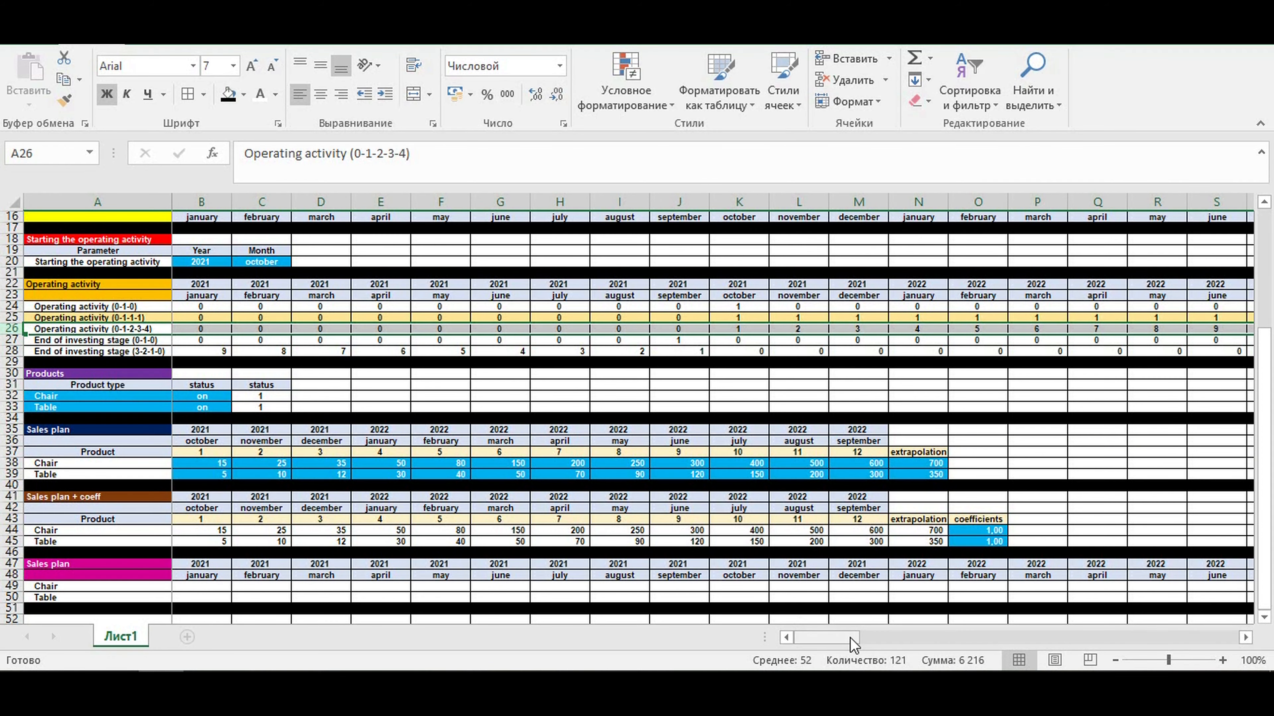
pyautogui.moveTo(842, 647); pyautogui.dragTo(896, 653)
pyautogui.moveTo(916, 655); pyautogui.dragTo(845, 655)
pyautogui.click(244, 95)
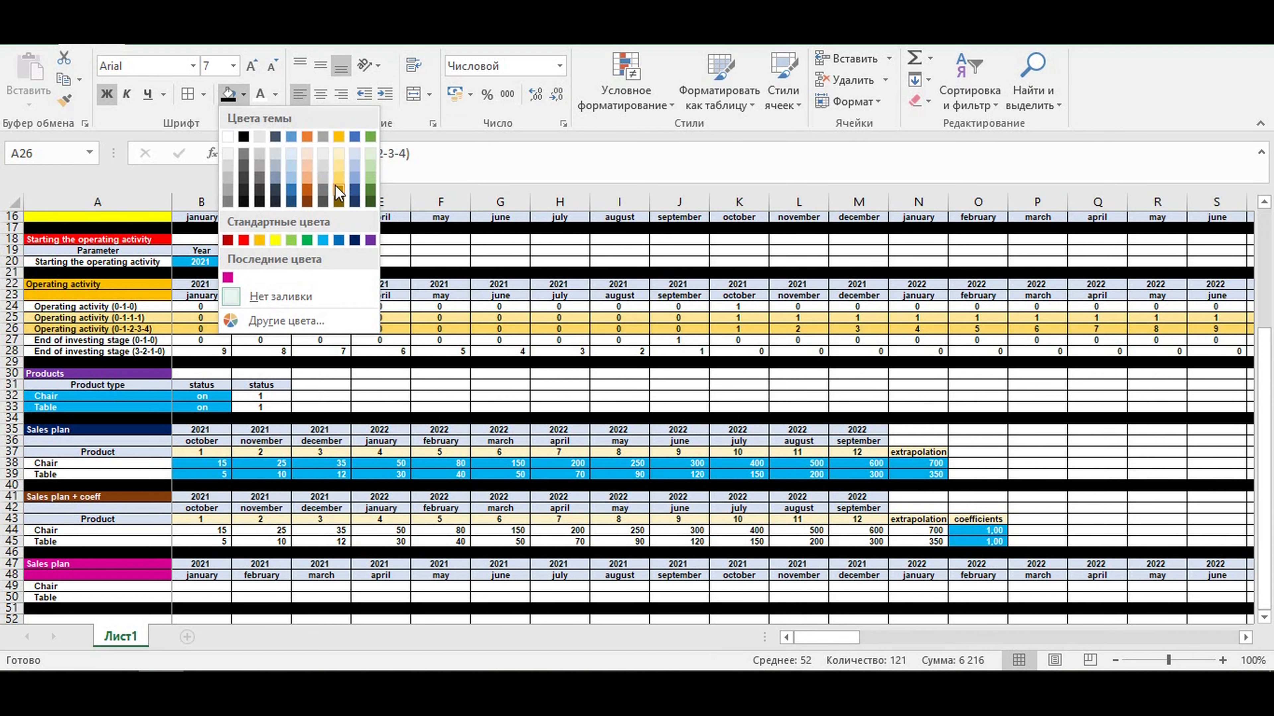
pyautogui.click(355, 191)
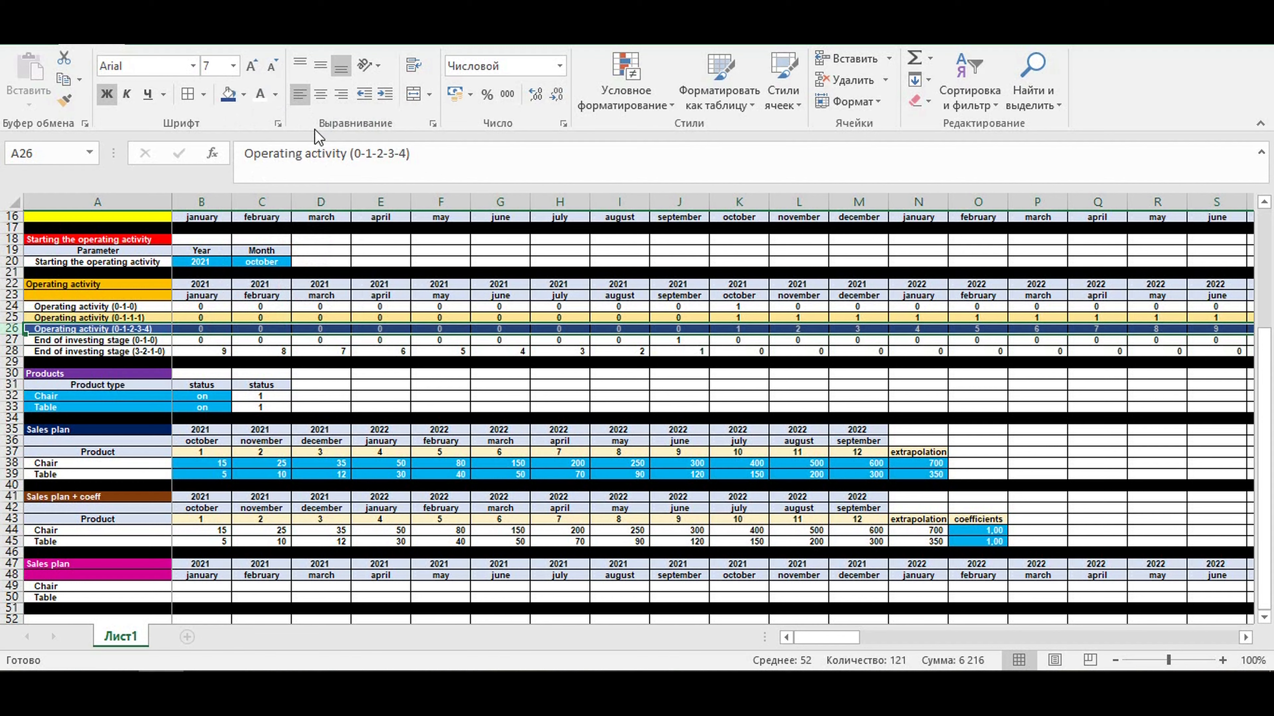
# - Set the text of the dark blue Operating activity (0-1-2-3-4) row 26 to white
pyautogui.click(260, 95)
pyautogui.click(544, 474)
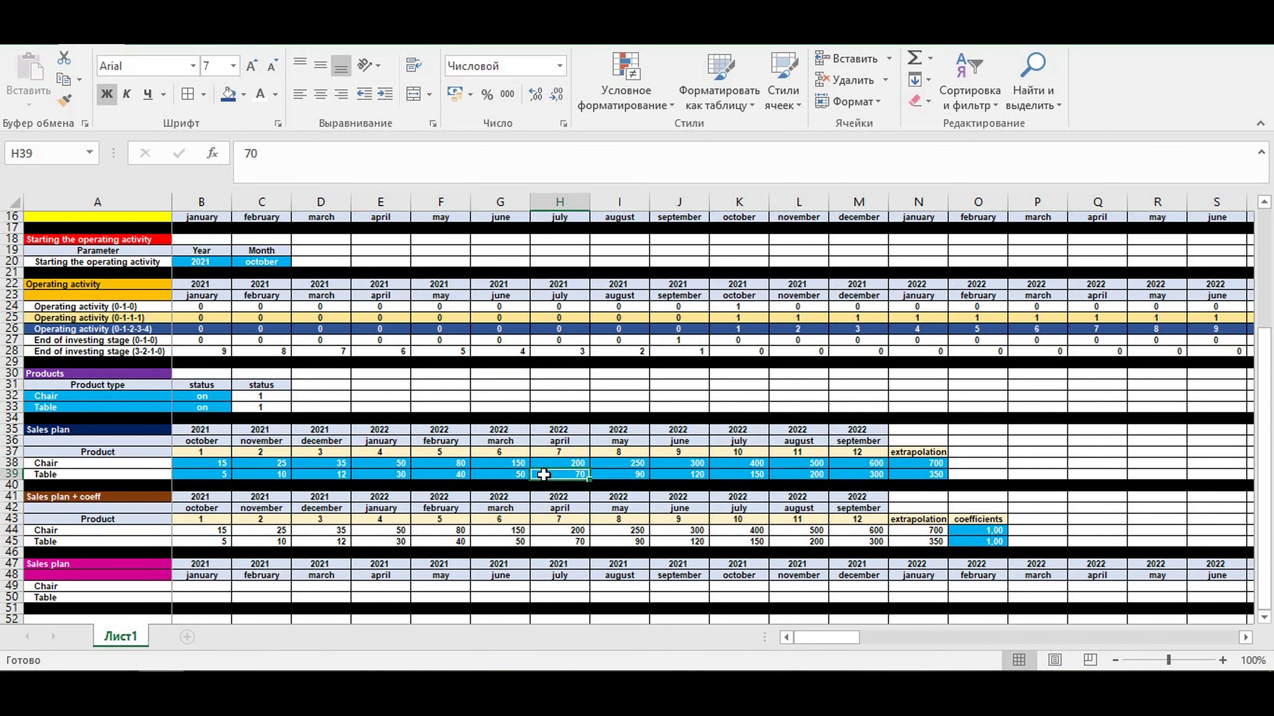
pyautogui.scroll(-3, 609, 482)
pyautogui.moveTo(927, 440); pyautogui.dragTo(224, 428)
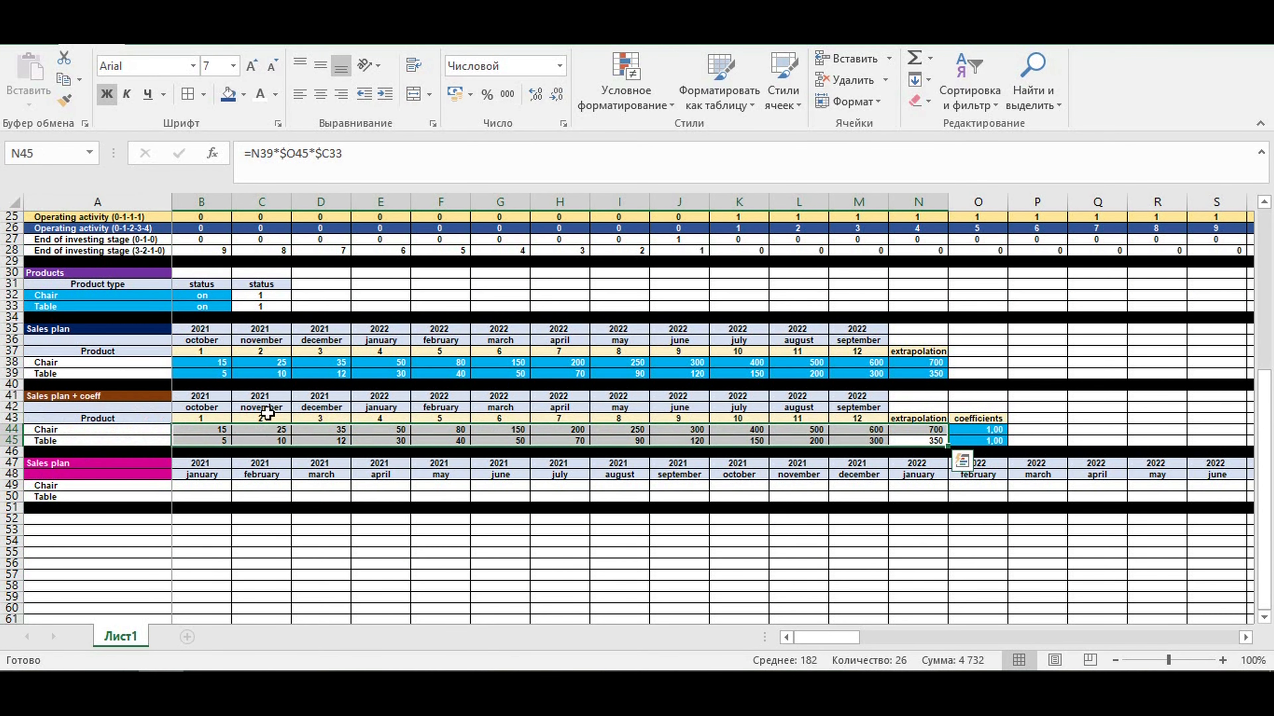
pyautogui.moveTo(729, 228); pyautogui.dragTo(1120, 228)
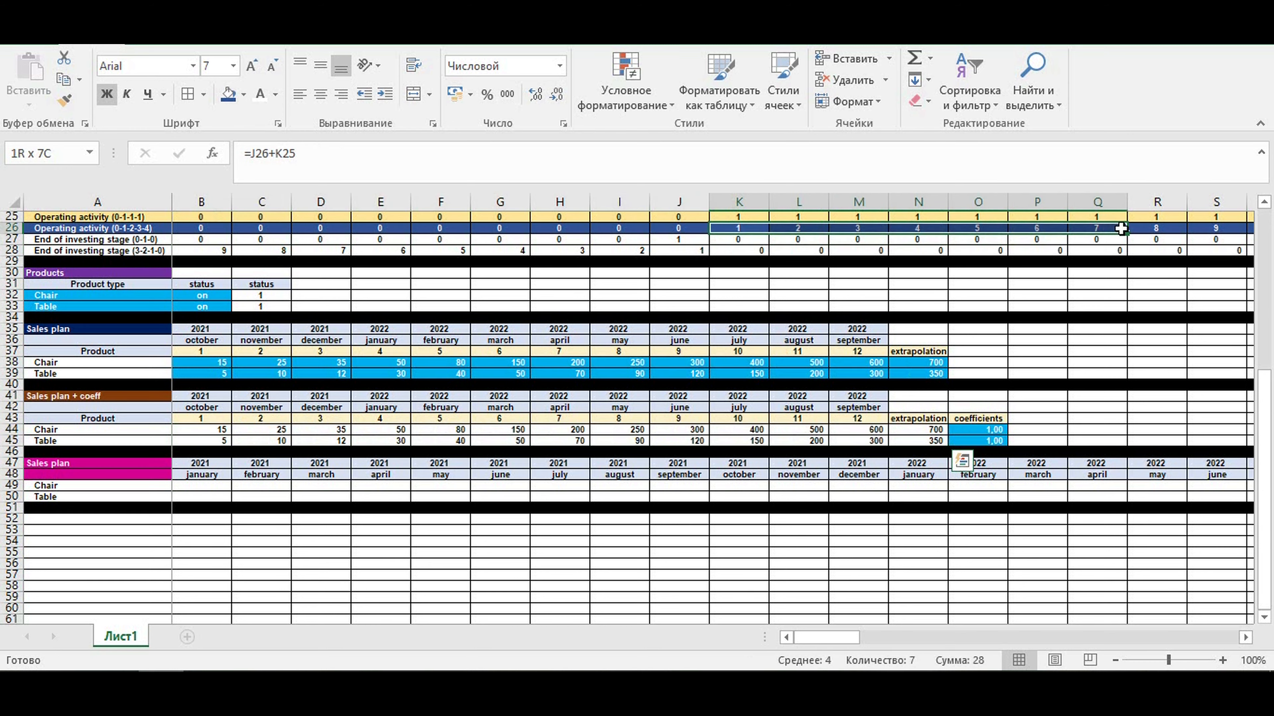
# - Start the Chair sales formula in B49 as =если(B$26=0;0; so that months before operations start return zero
pyautogui.click(185, 486)
pyautogui.write('=')
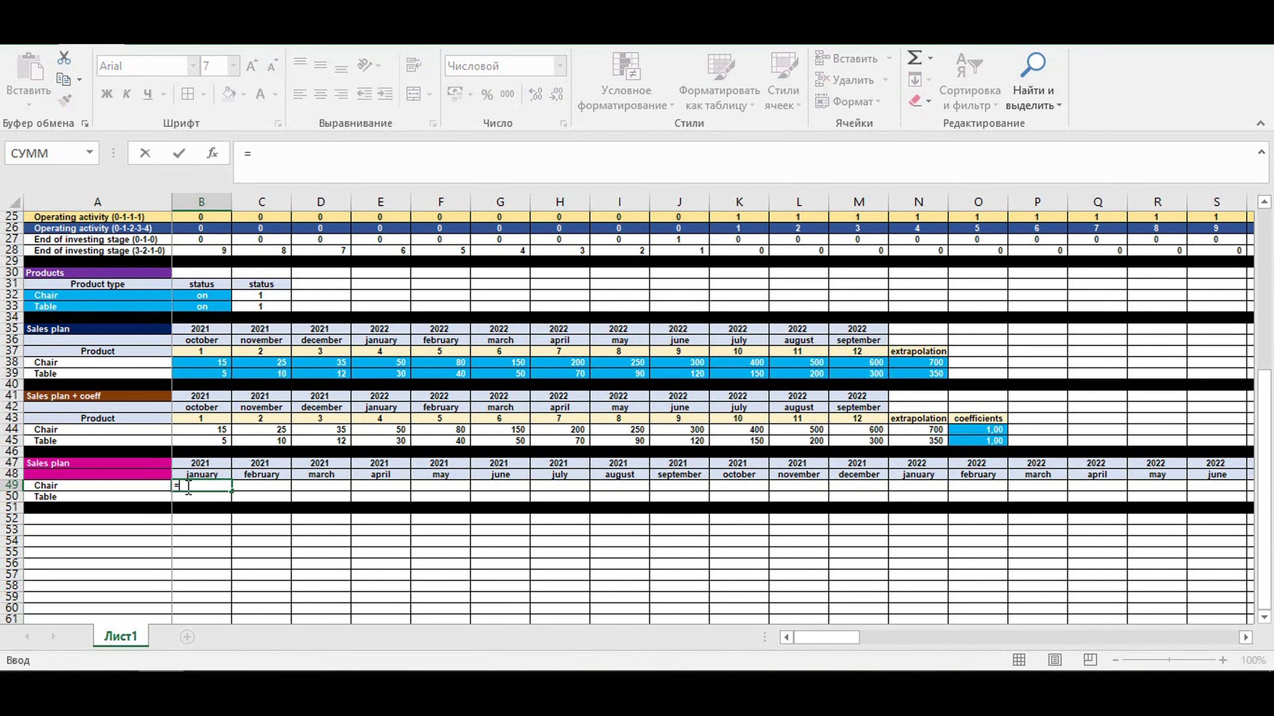
pyautogui.write('если(')
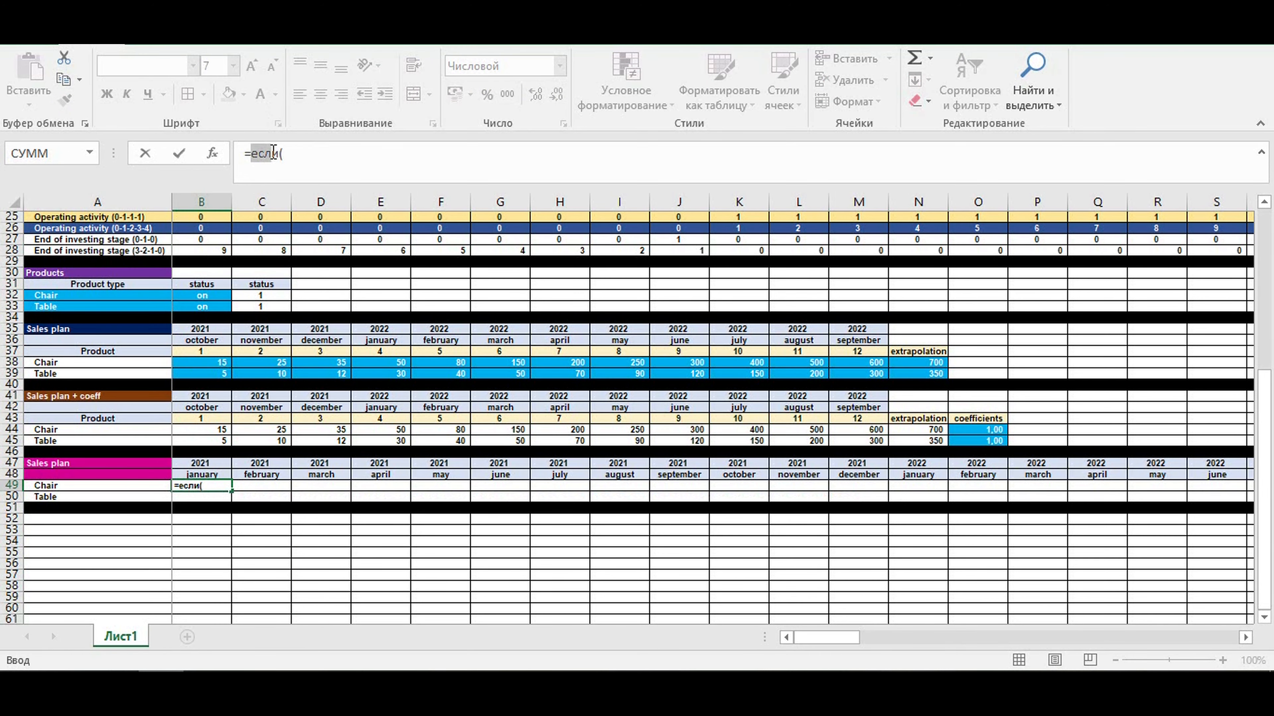
pyautogui.click(284, 154)
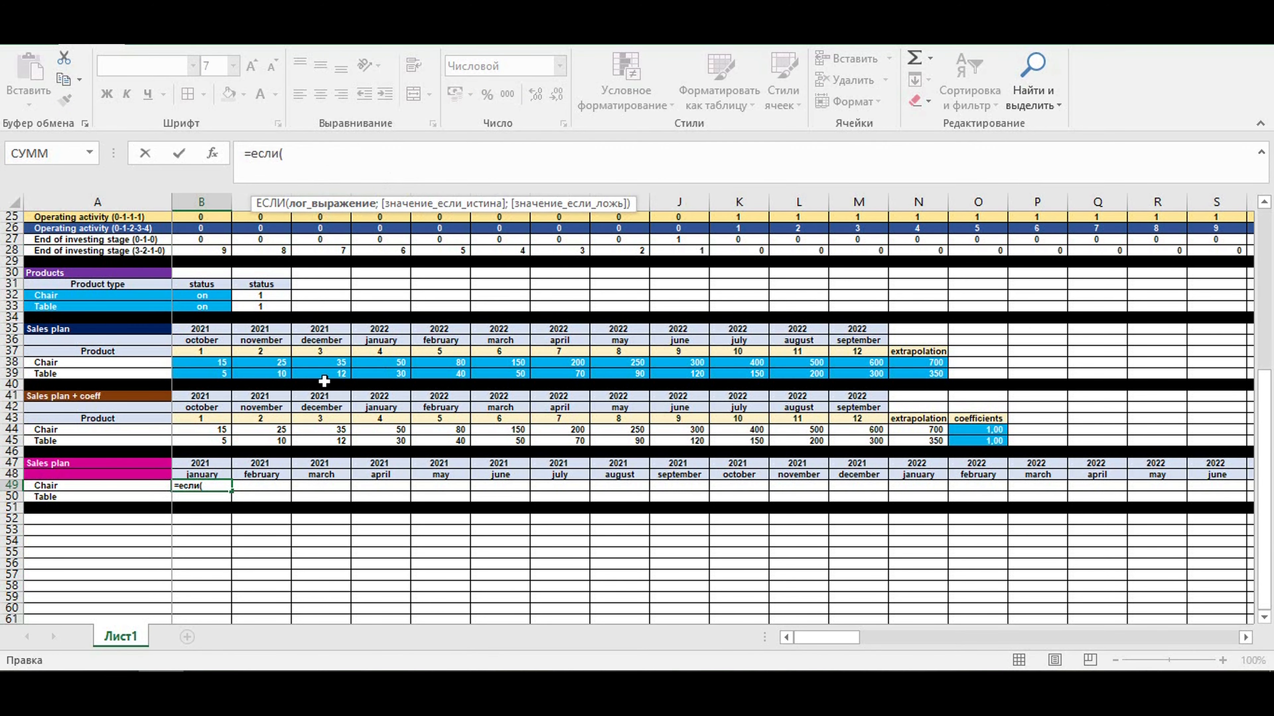
pyautogui.click(213, 227)
pyautogui.click(300, 158)
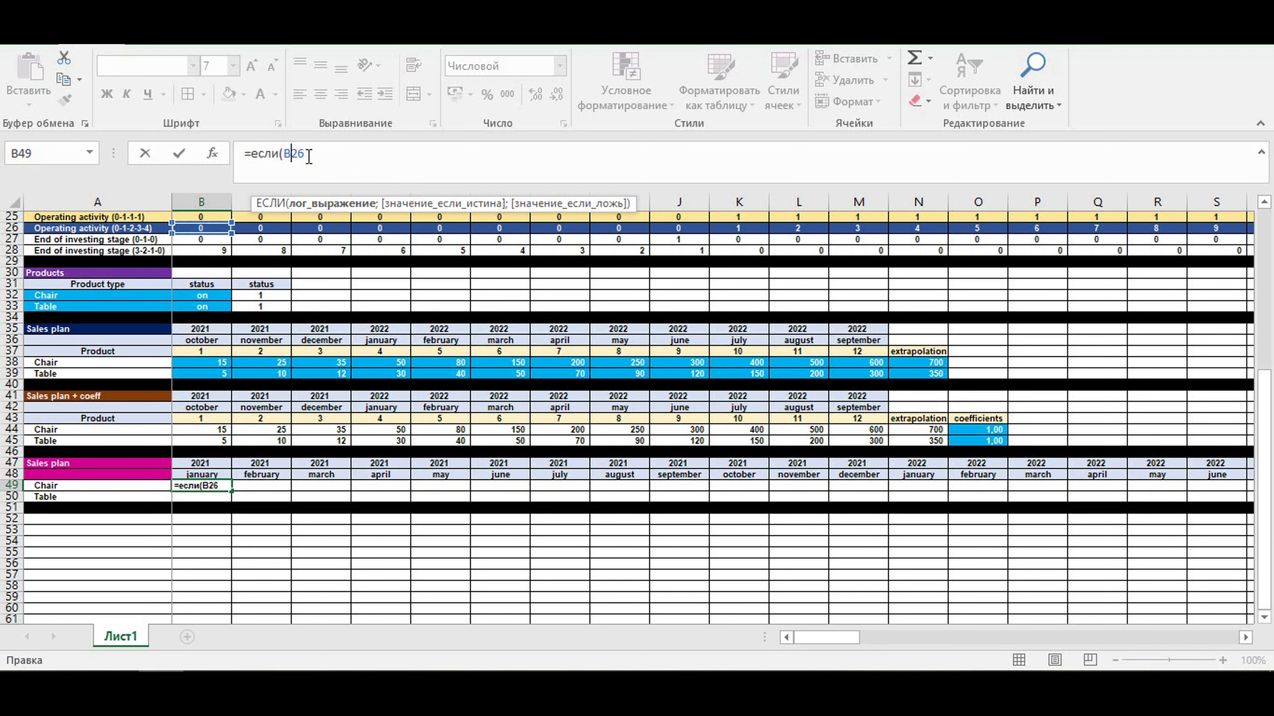
pyautogui.write('$26=0')
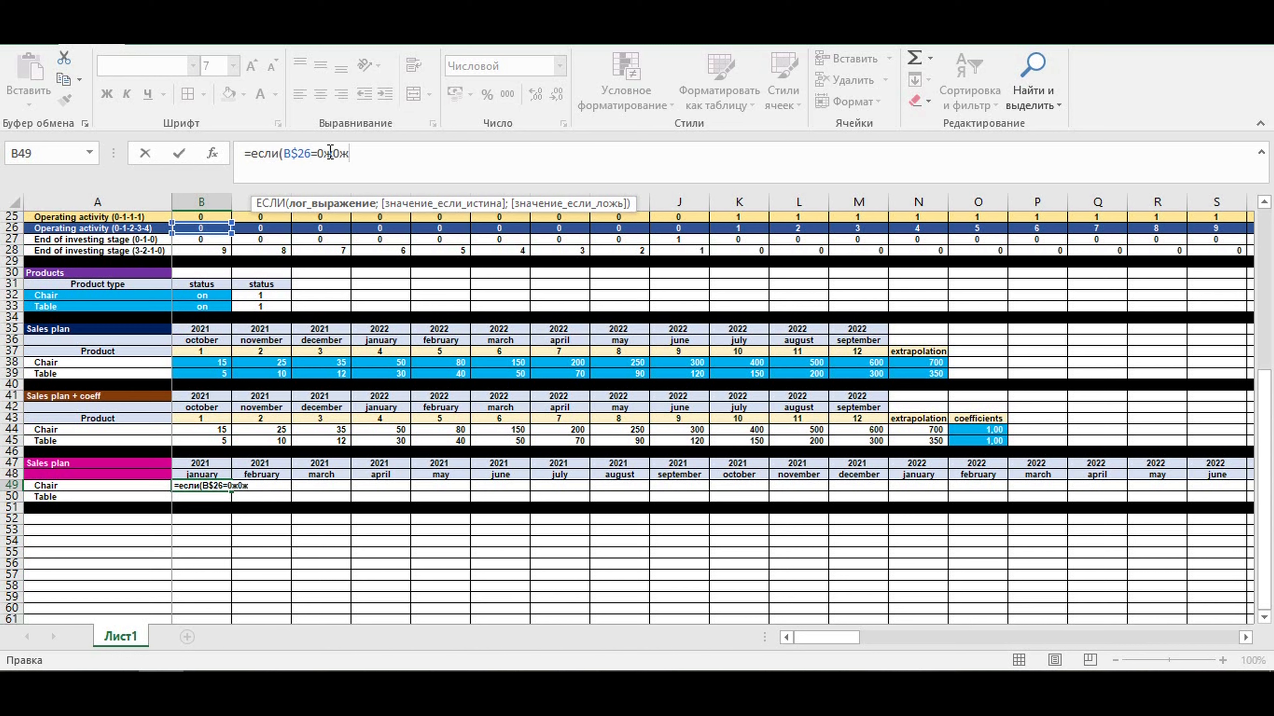
pyautogui.write(';0')
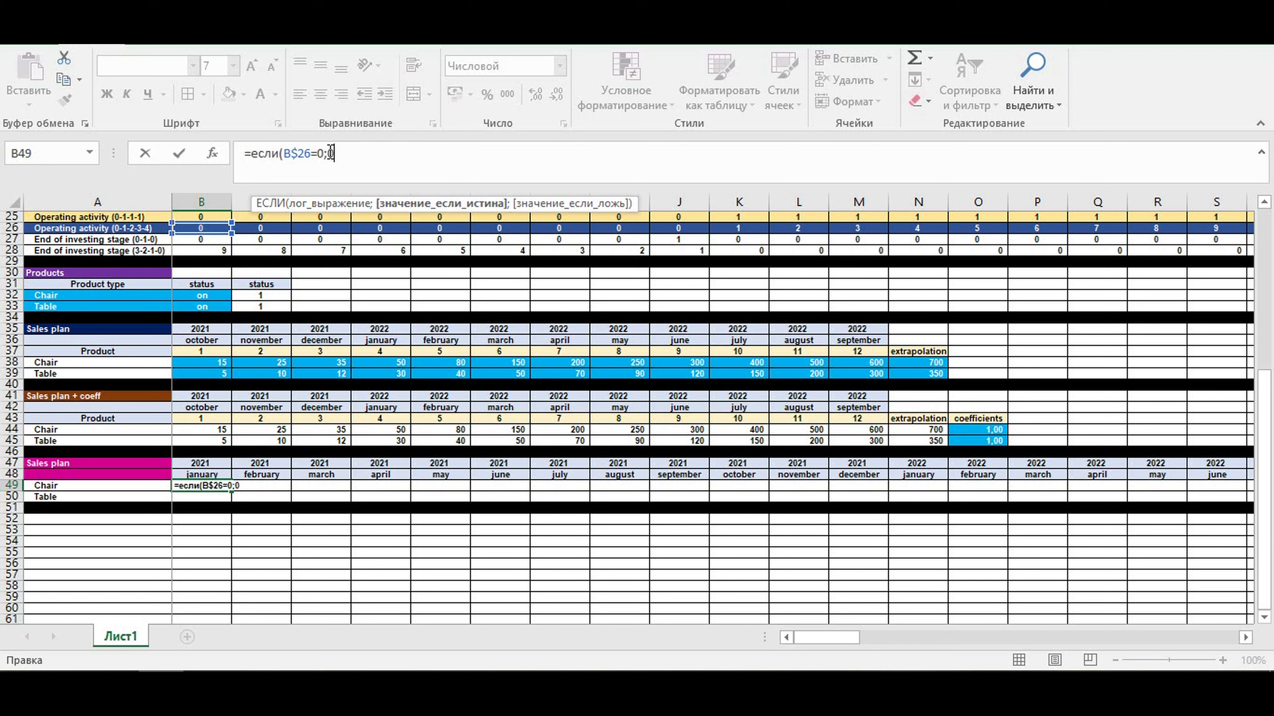
pyautogui.write(';e')
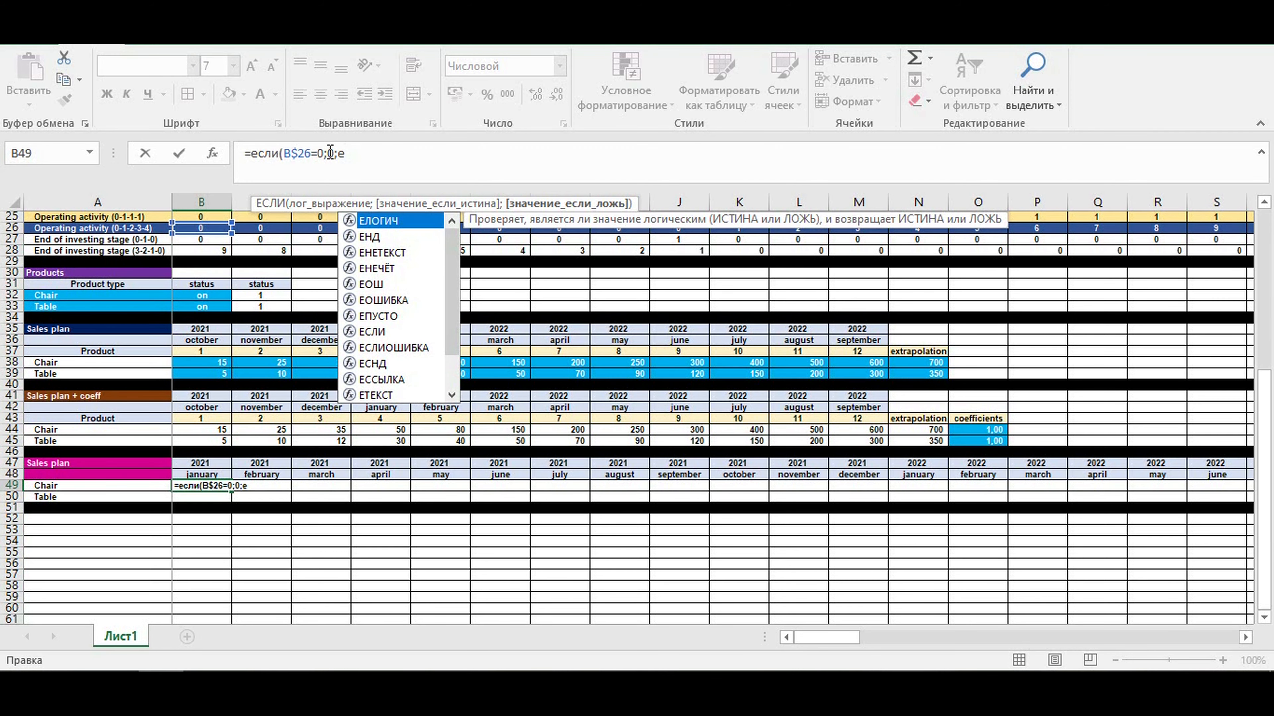
pyautogui.write('сли(')
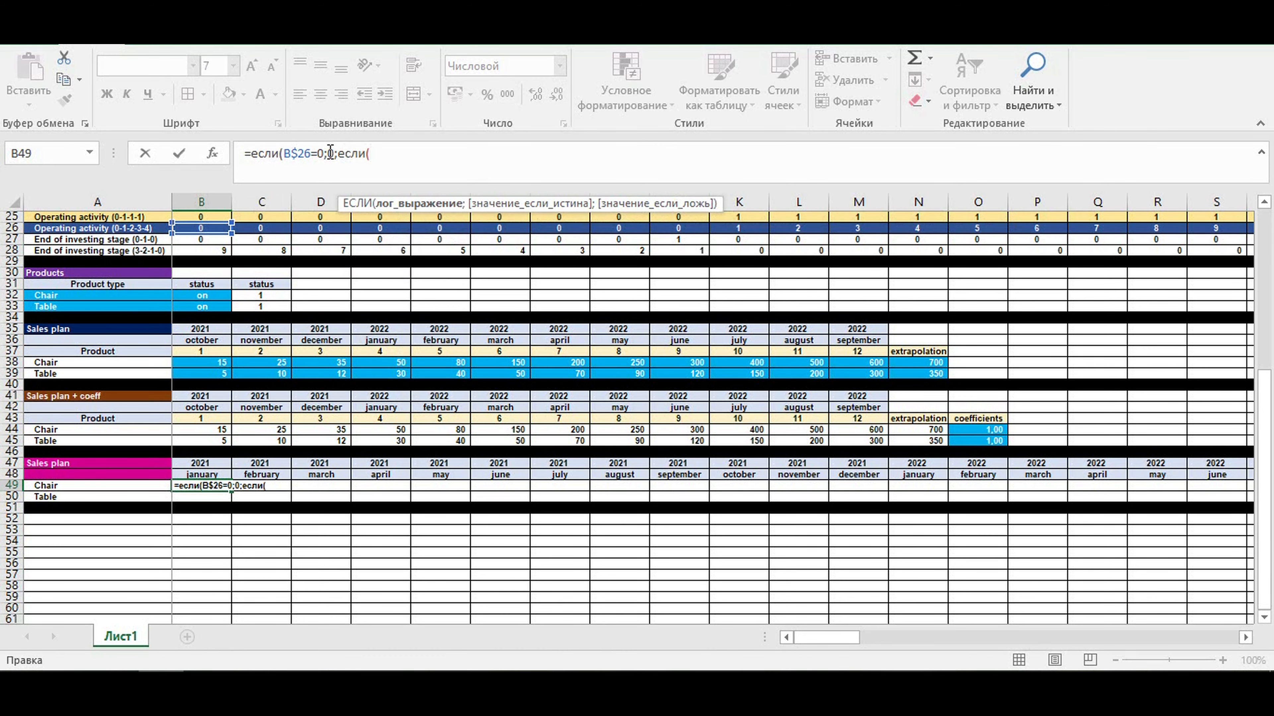
# - Nest a second condition in the B49 formula, если(B$26=1;$B44, with the row fixed for B$26 and the column fixed for $B44
pyautogui.click(204, 229)
pyautogui.click(378, 154)
pyautogui.write(';26')
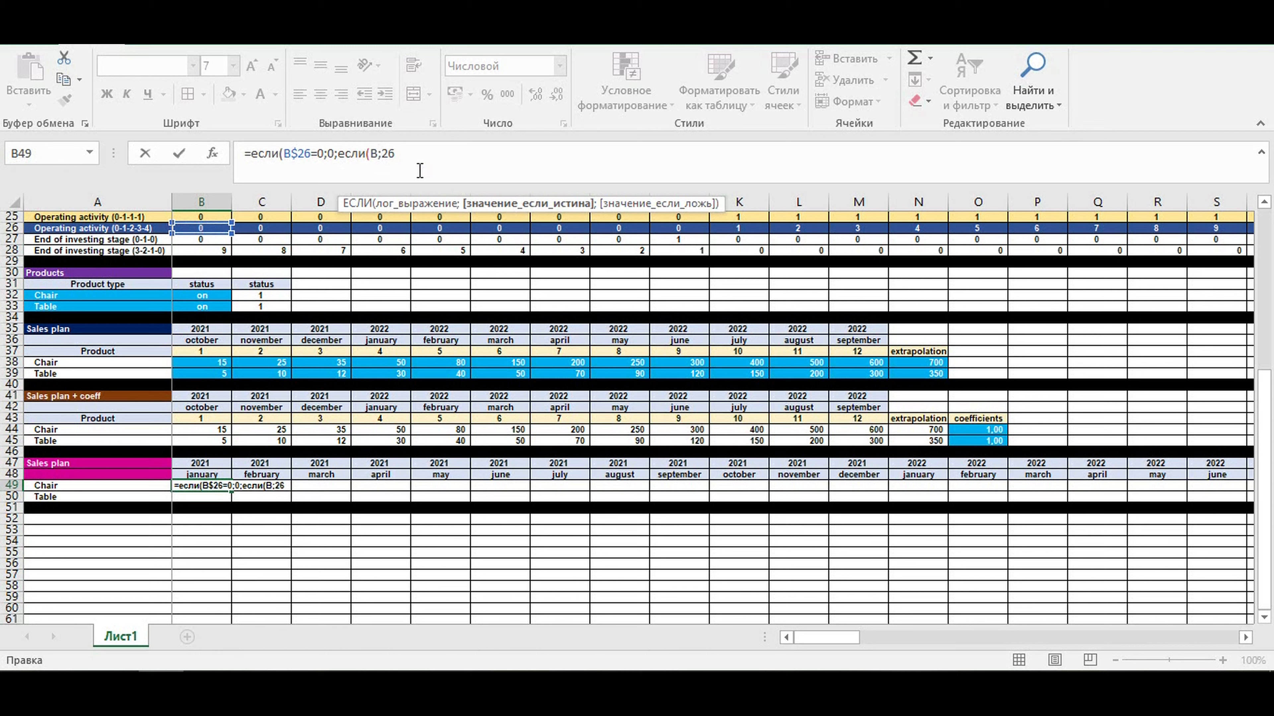
pyautogui.press('BackSpace')
pyautogui.write(';')
pyautogui.press('BackSpace')
pyautogui.write('$26=0')
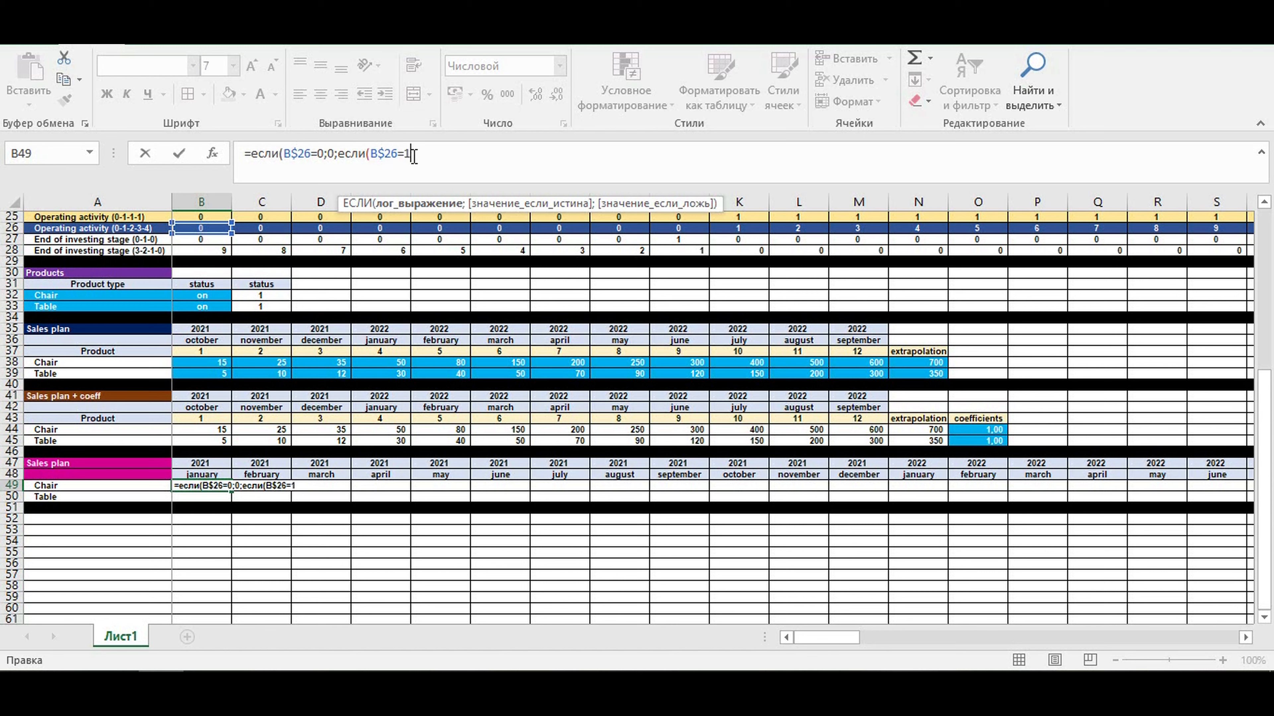
pyautogui.write(';')
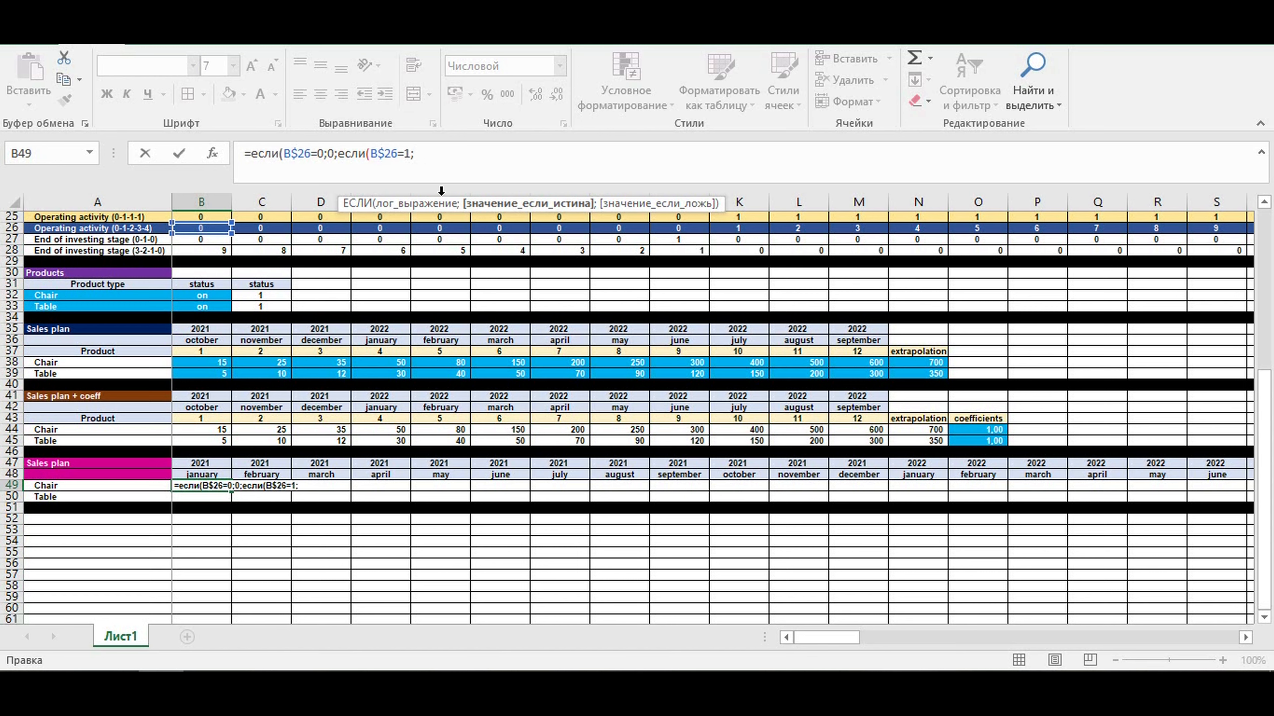
pyautogui.click(193, 430)
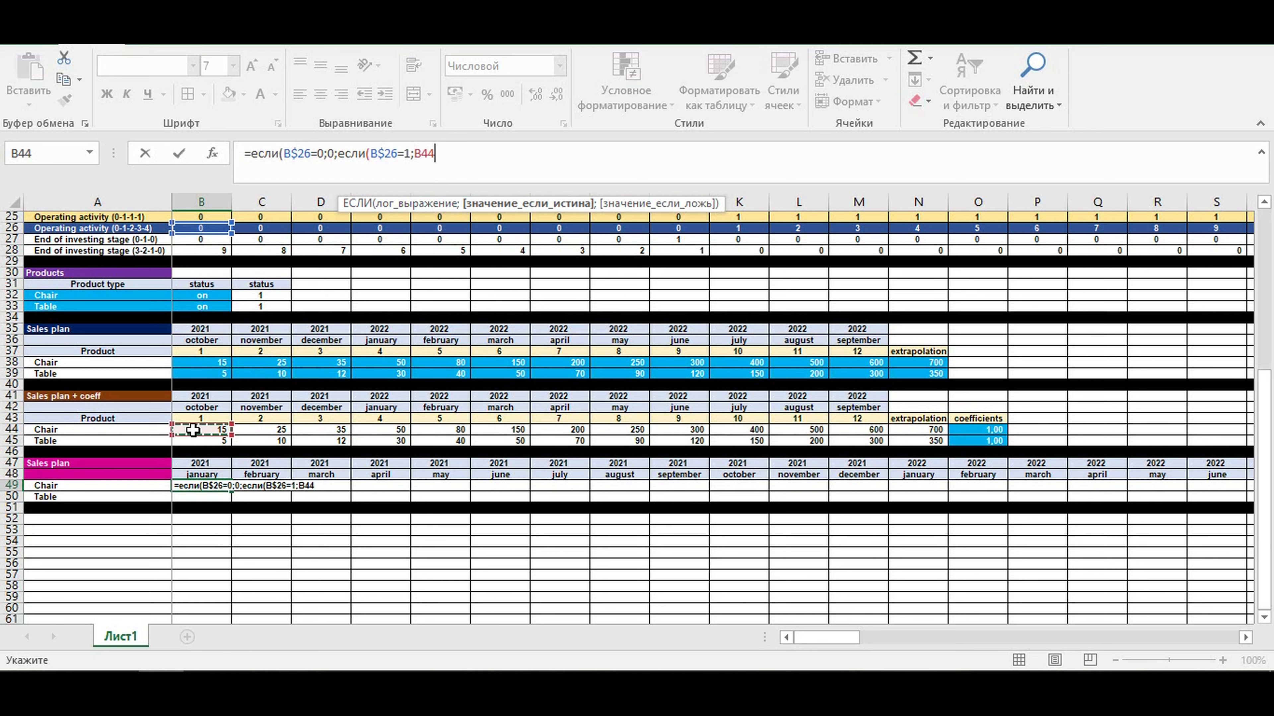
pyautogui.click(414, 155)
pyautogui.write('$B44')
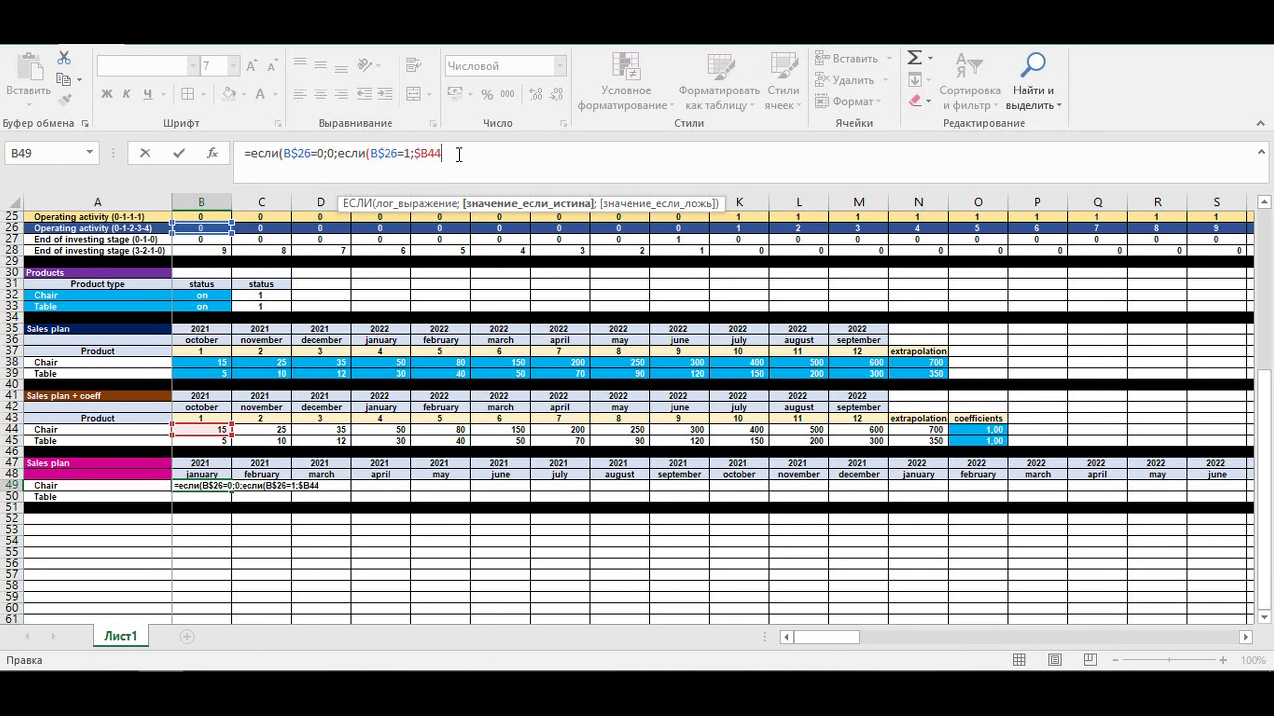
pyautogui.write(';')
# - End the nested clause with a semicolon and append twelve copies of если(B$26=1;$B44; to the B49 formula
pyautogui.moveTo(459, 154); pyautogui.dragTo(342, 152)
pyautogui.hotkey('ctrl', 'c')
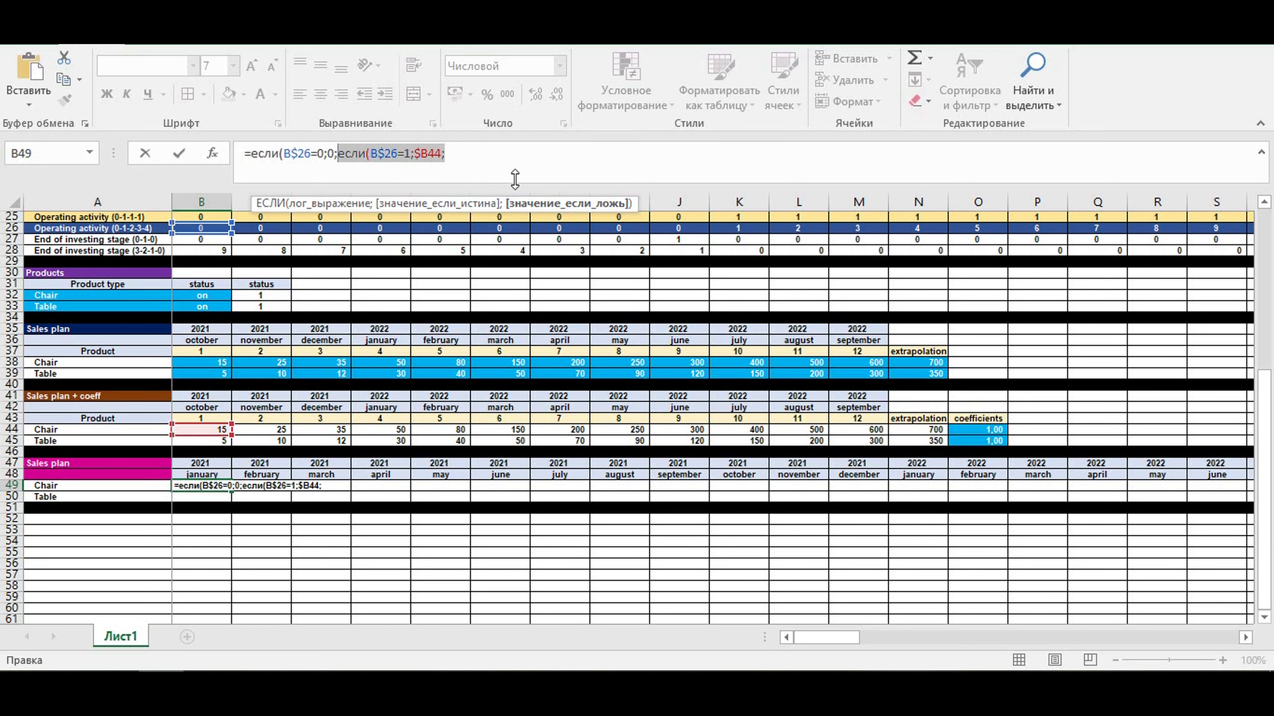
pyautogui.click(471, 150)
pyautogui.hotkey('ctrl', 'v')
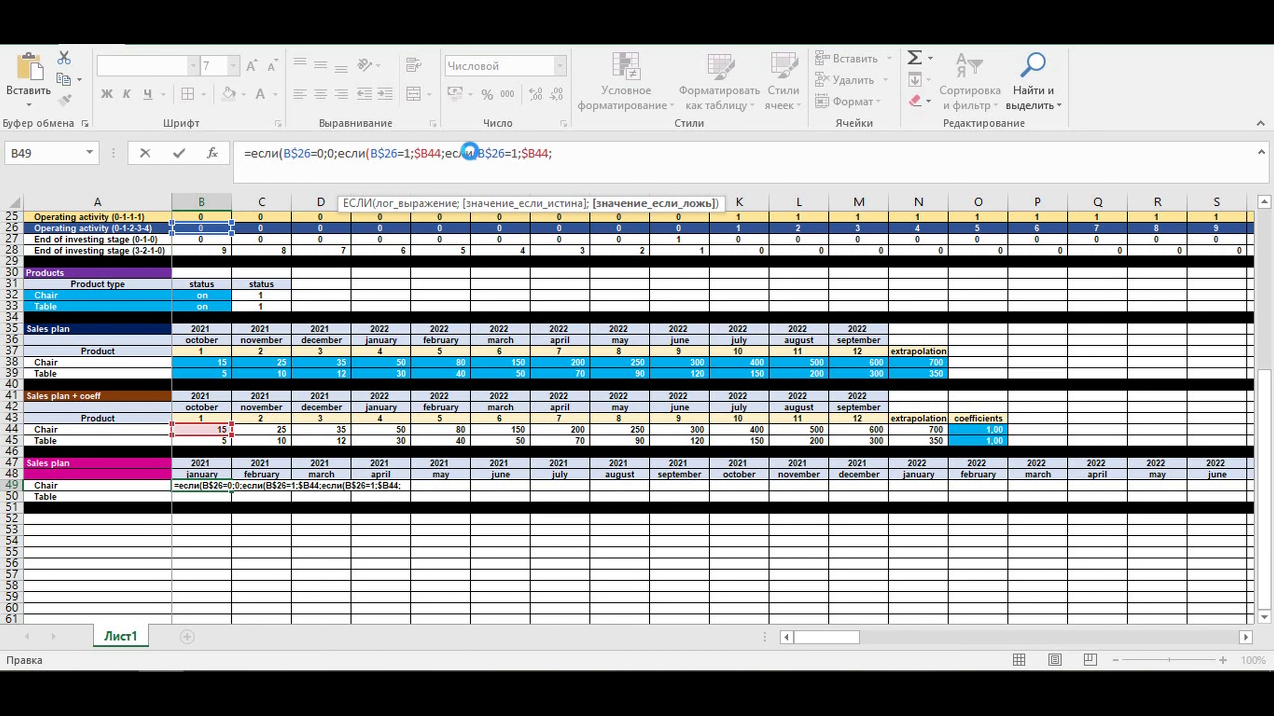
pyautogui.hotkey('ctrl', 'v')
pyautogui.hotkey('ctrl', 'v')
pyautogui.hotkey('ctrl', 'v')
pyautogui.hotkey('ctrl', 'v')
pyautogui.hotkey('ctrl', 'v')
pyautogui.hotkey('ctrl', 'v')
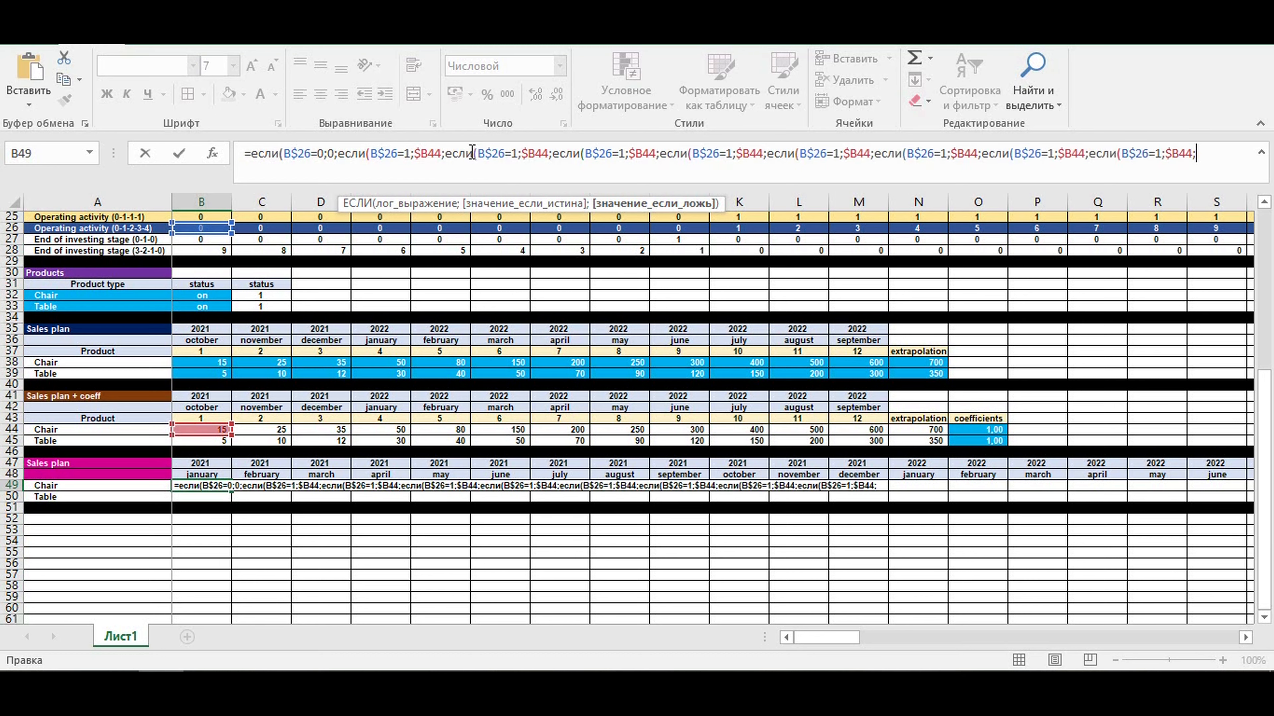
pyautogui.hotkey('ctrl', 'v')
pyautogui.hotkey('ctrl', 'v')
pyautogui.hotkey('ctrl', 'v')
pyautogui.hotkey('ctrl', 'v')
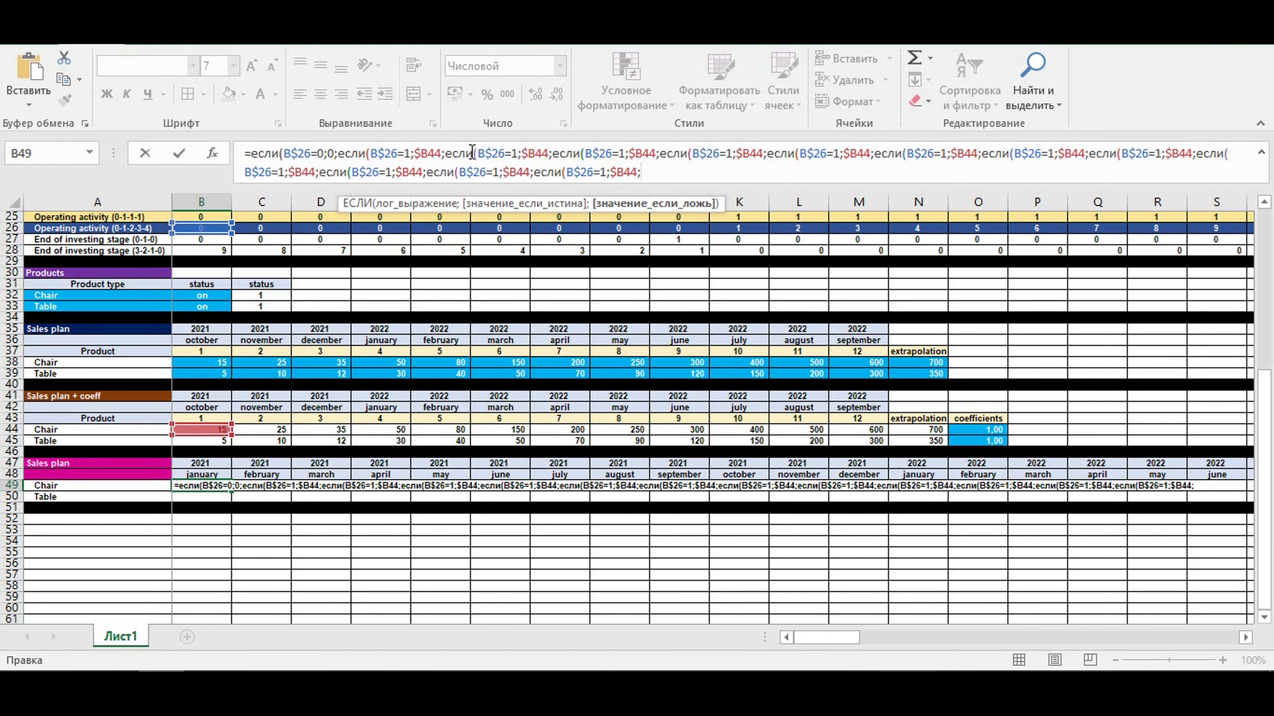
pyautogui.hotkey('ctrl', 'v')
# - Finish the nested B49 formula with a final value of 0 and closing parentheses for every если
pyautogui.write('0')
pyautogui.write('))))))))))')
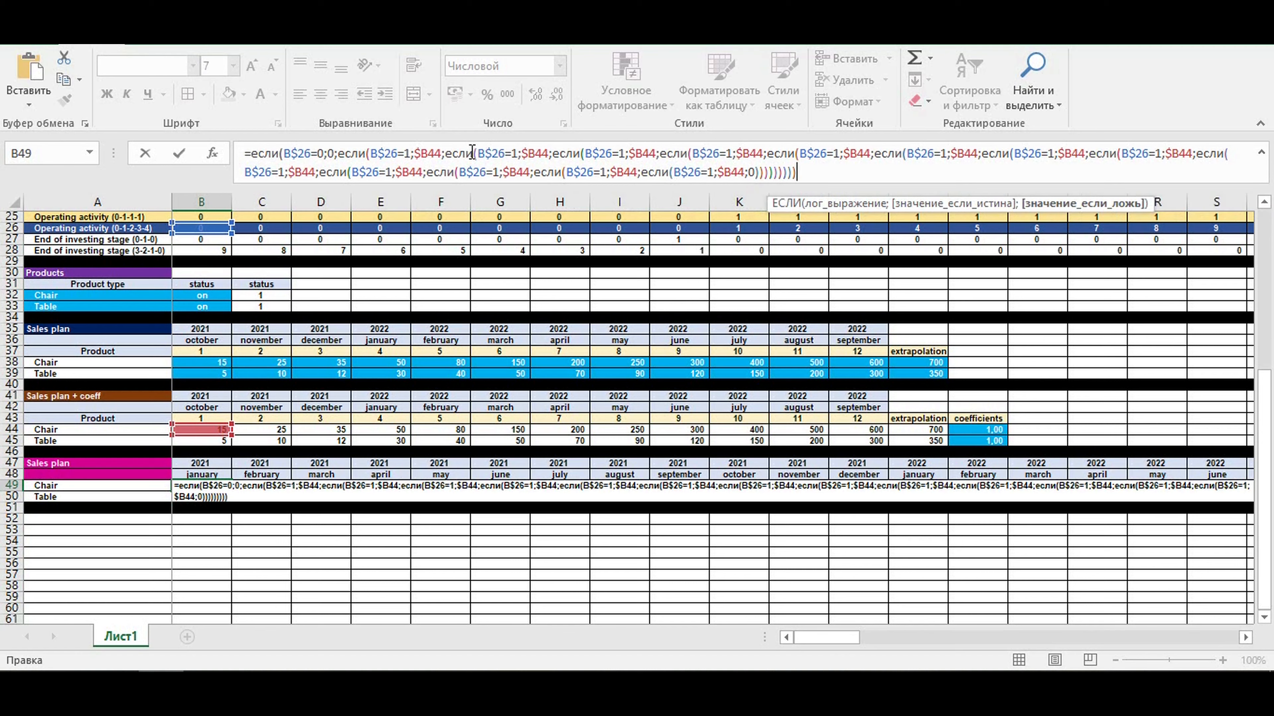
pyautogui.write(')')
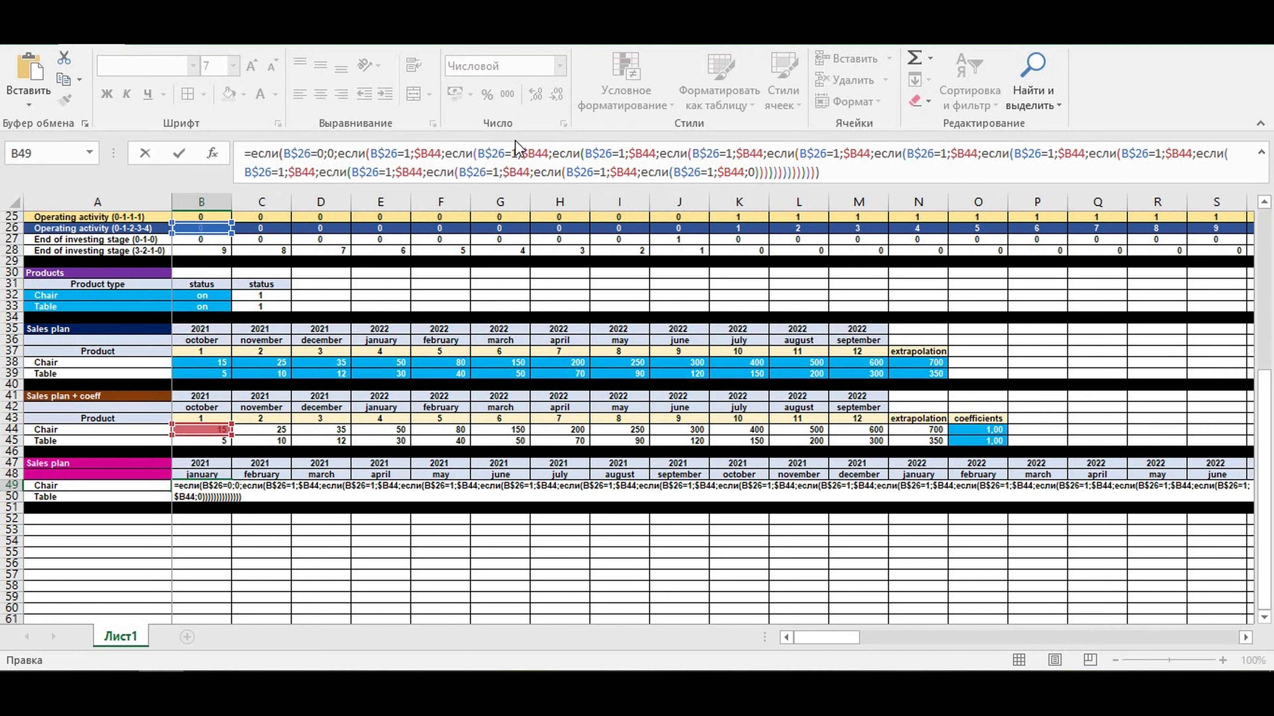
# - Renumber the first eight copied conditions in the B49 formula so they test B$26 for 2 through 9
pyautogui.doubleClick(516, 153)
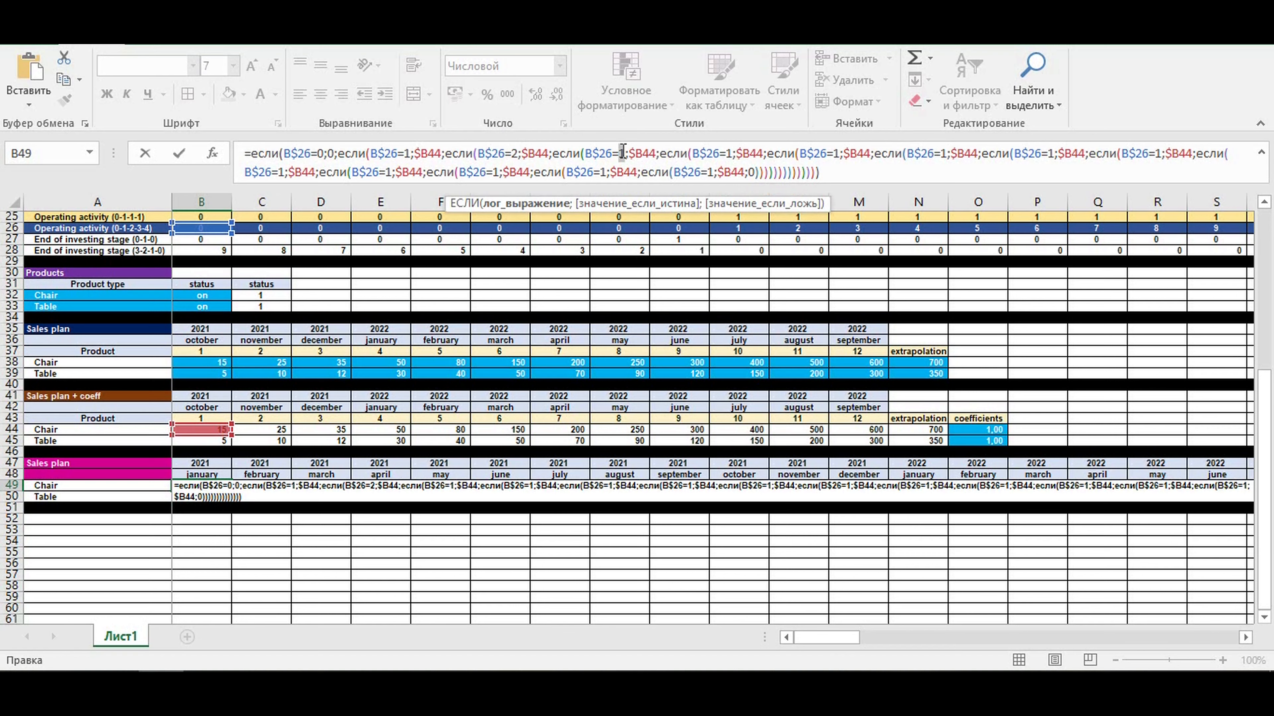
pyautogui.write('3')
pyautogui.doubleClick(731, 153)
pyautogui.write('44;если(B$26=4')
pyautogui.doubleClick(840, 153)
pyautogui.write('5')
pyautogui.doubleClick(947, 154)
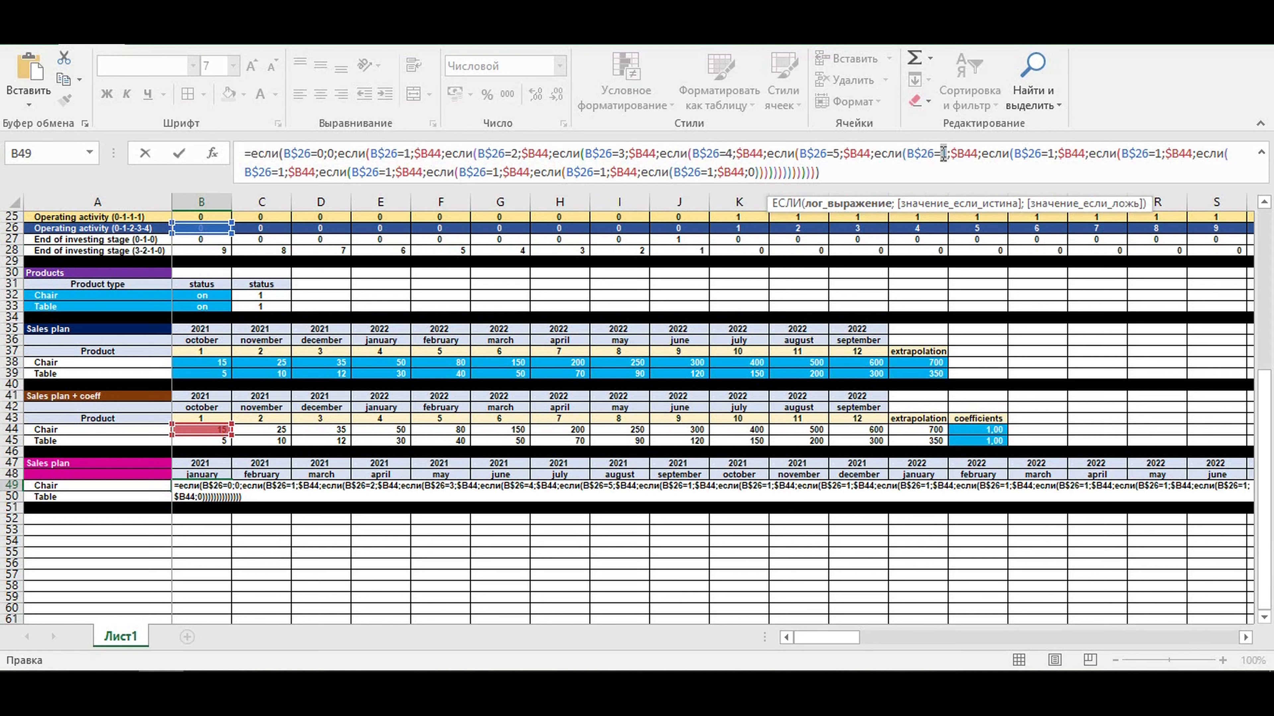
pyautogui.write('6')
pyautogui.doubleClick(1051, 153)
pyautogui.write('7')
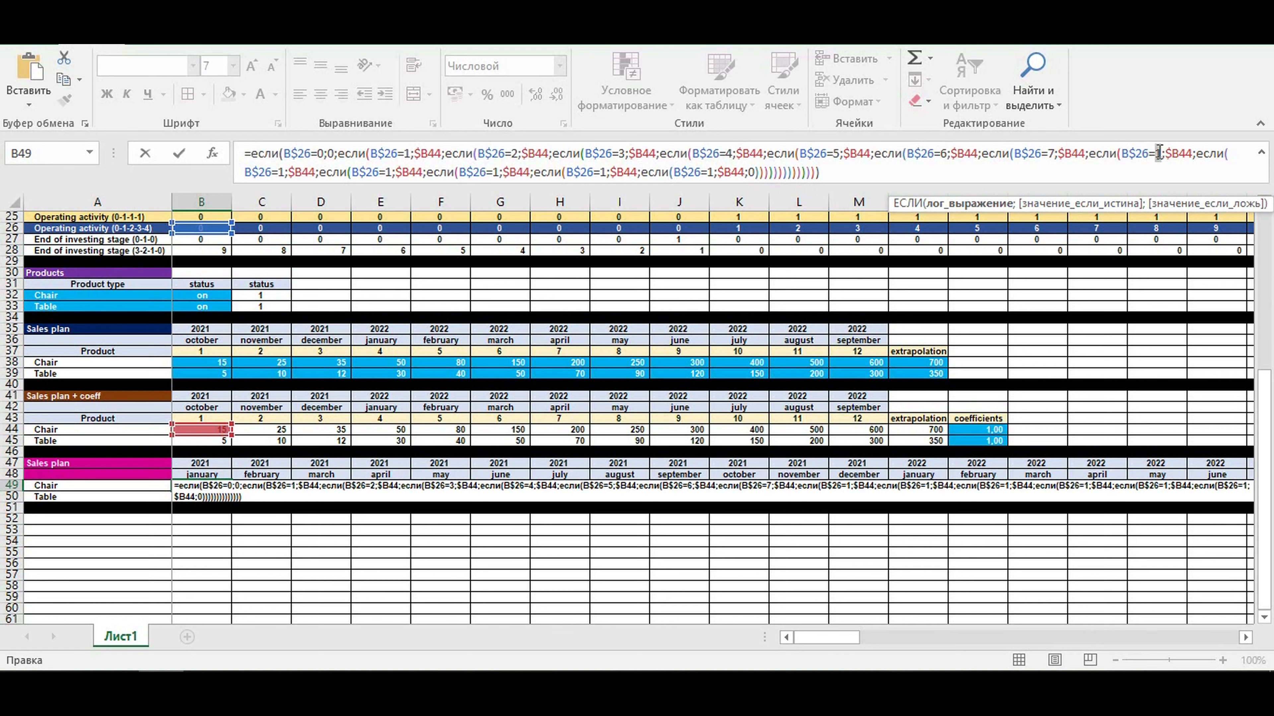
pyautogui.write('8;$B44;если(B$26=9')
# - Change the last four conditions in the B49 formula to B$26=10, B$26=11, B$26=12 and B$26>12
pyautogui.doubleClick(391, 172)
pyautogui.write('10')
pyautogui.doubleClick(503, 172)
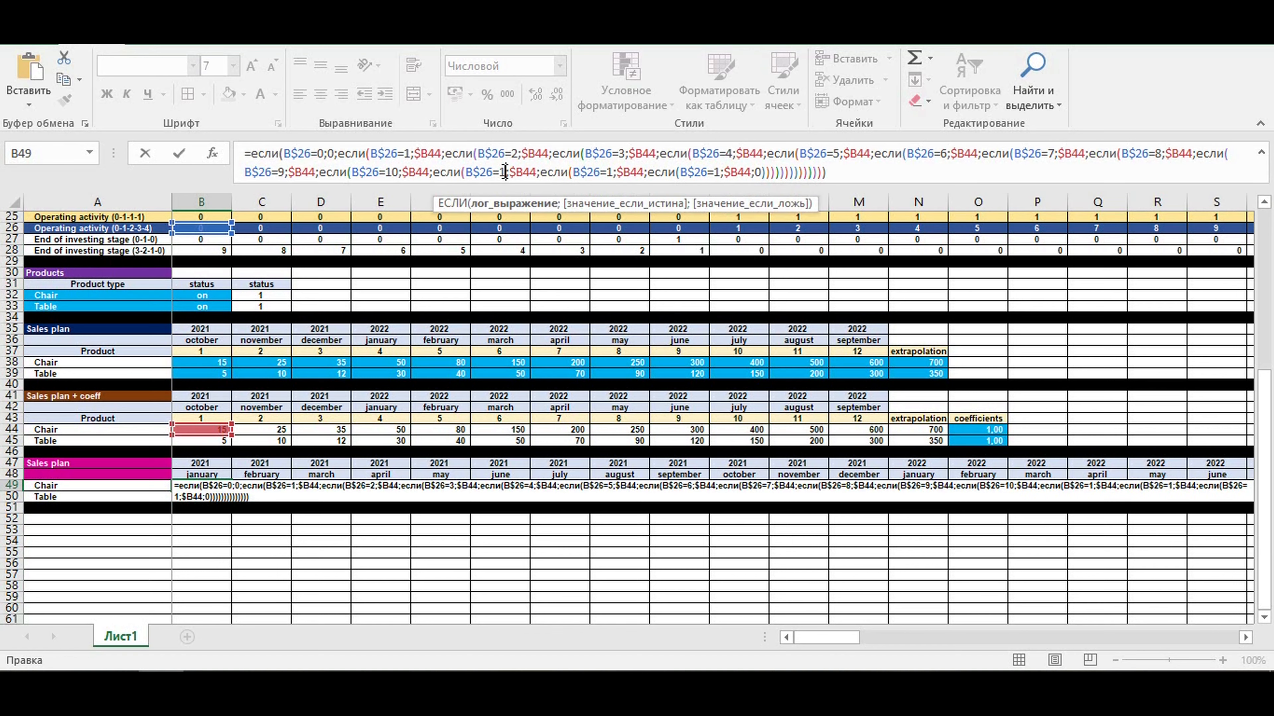
pyautogui.write('11')
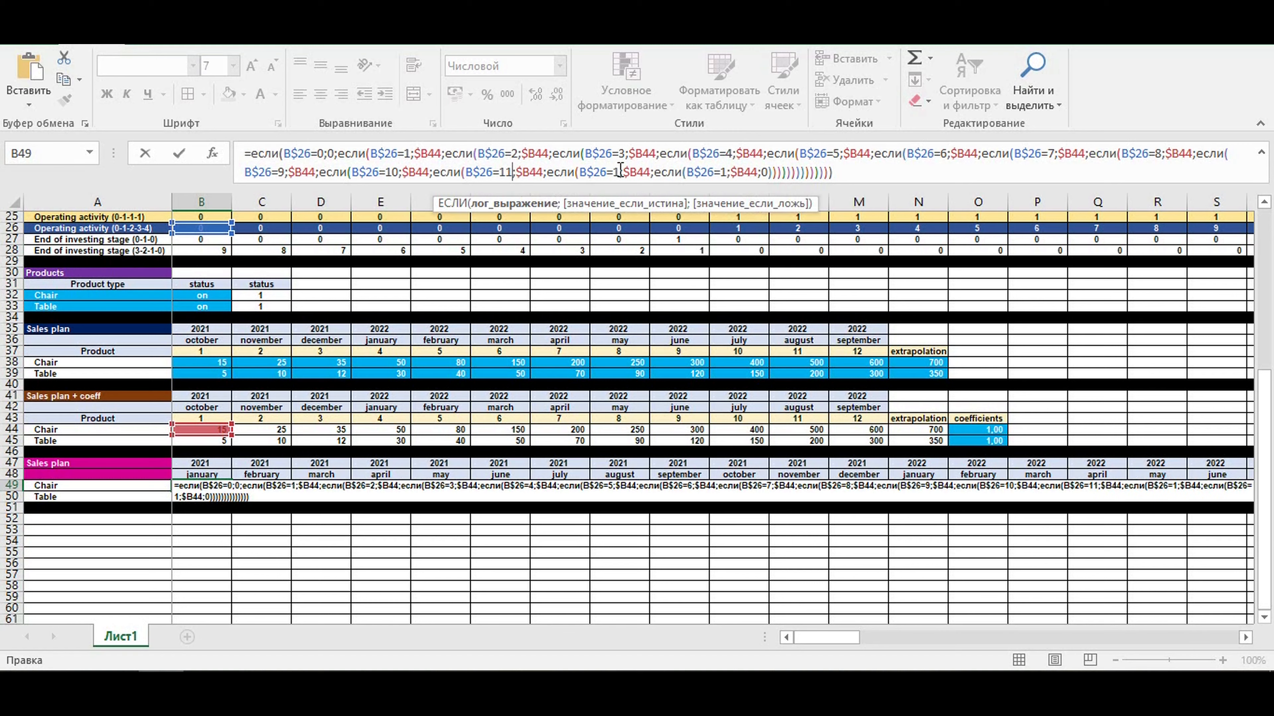
pyautogui.doubleClick(620, 172)
pyautogui.write('12')
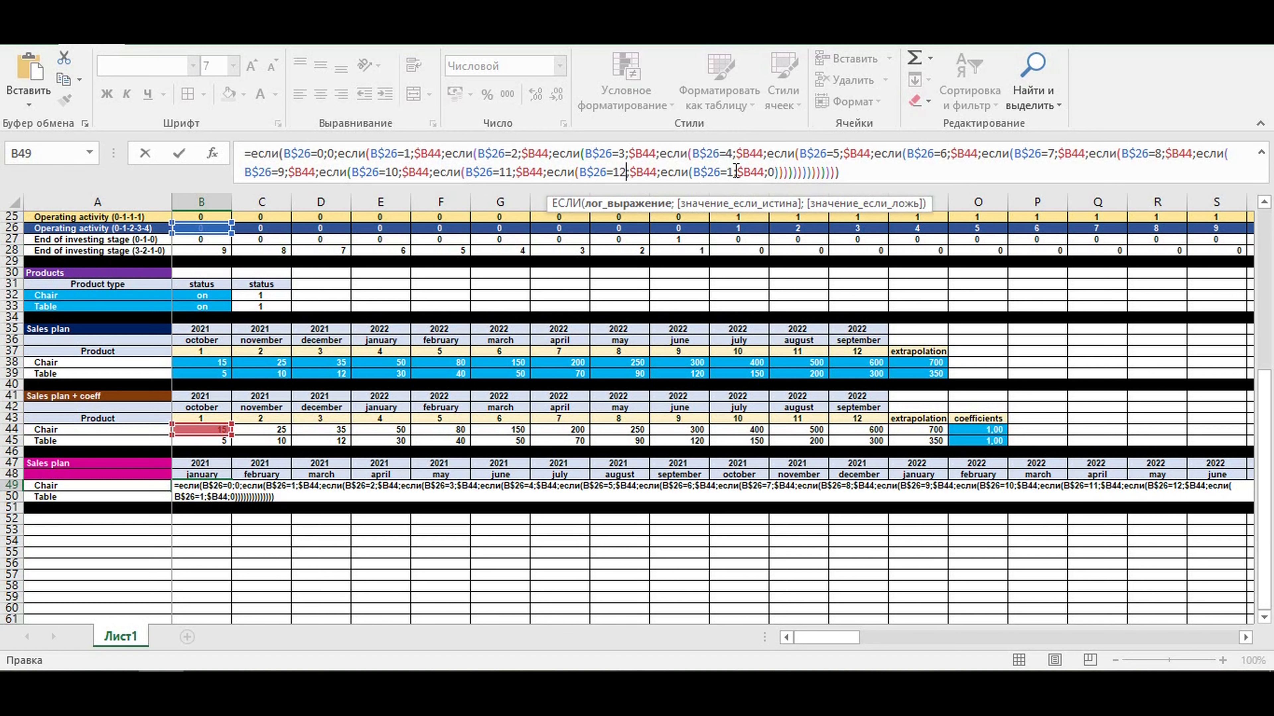
pyautogui.doubleClick(726, 172)
pyautogui.write('>12')
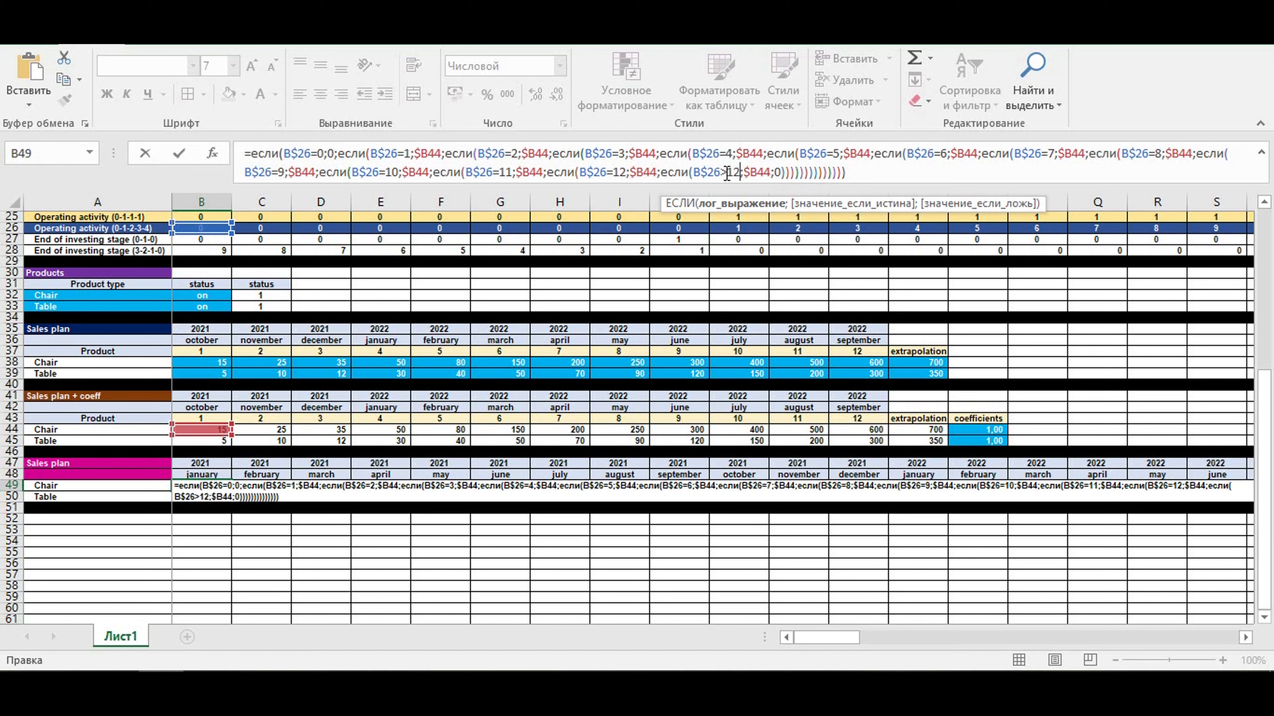
# - Point the results for conditions 2 through 5 in the B49 formula to $C44, $D44, $E44 and $F44
pyautogui.click(532, 150)
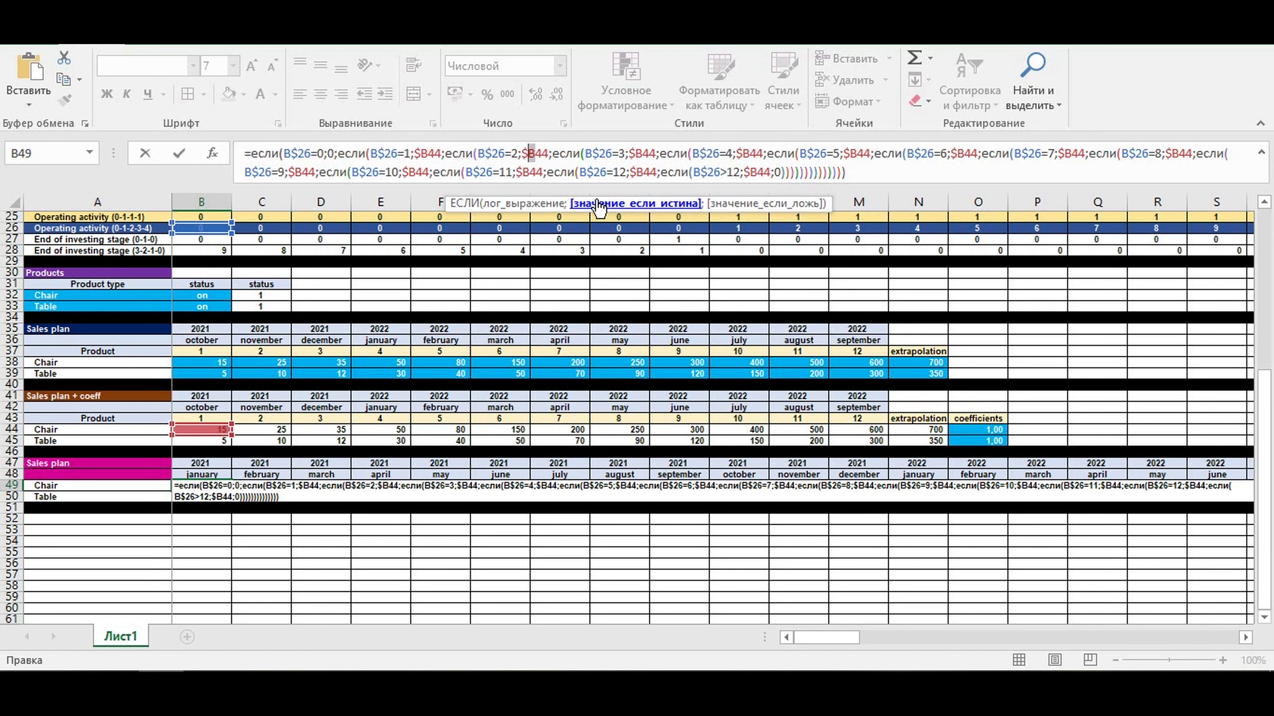
pyautogui.write('c')
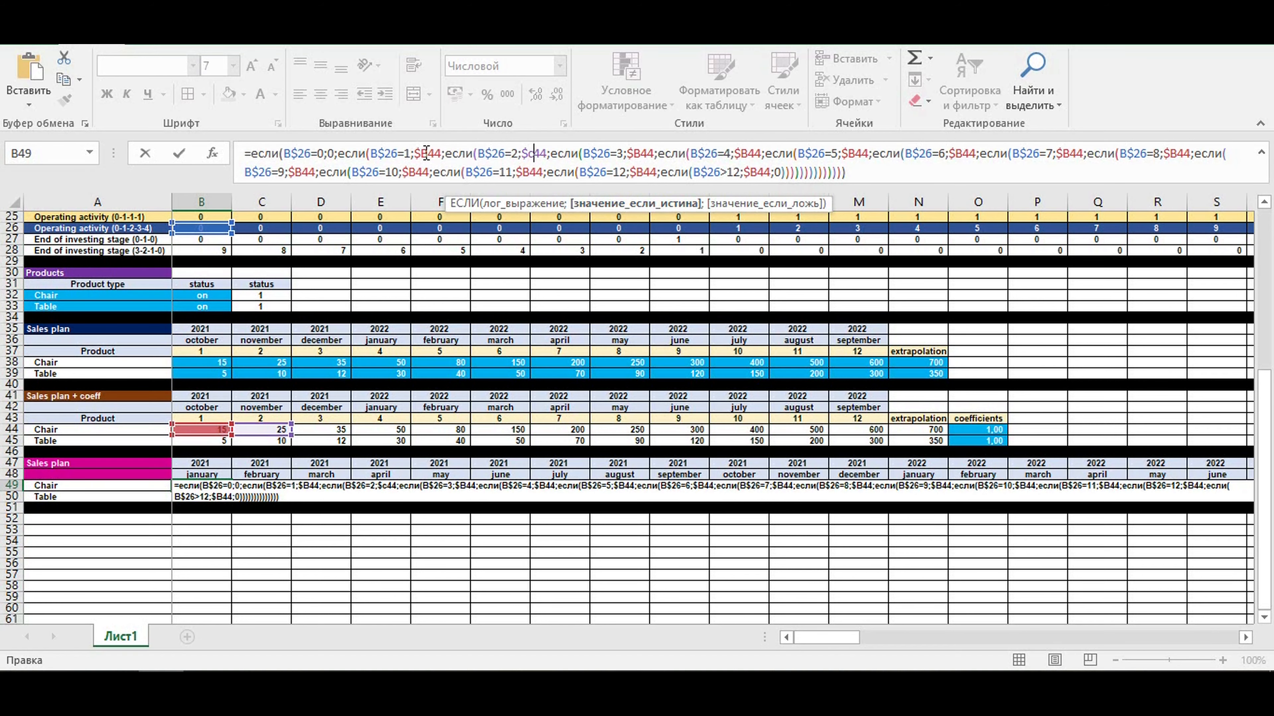
pyautogui.click(636, 151)
pyautogui.write('d')
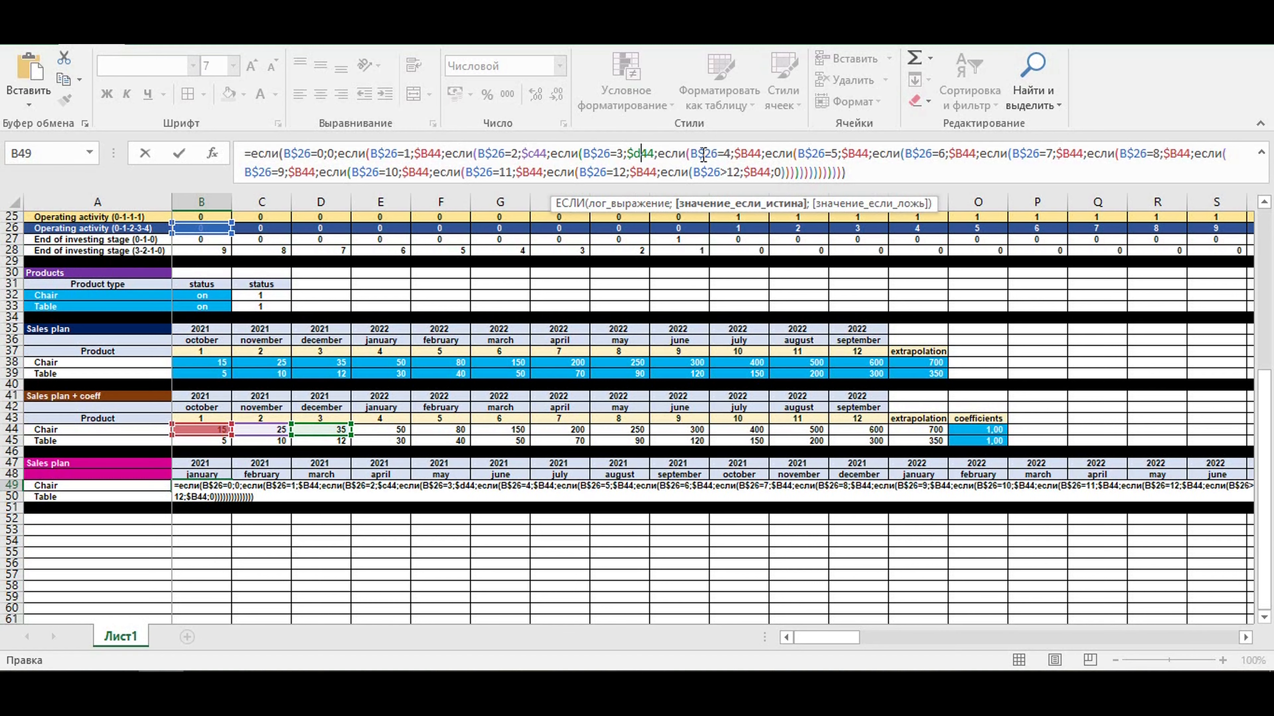
pyautogui.click(745, 152)
pyautogui.press('BackSpace')
pyautogui.write('e')
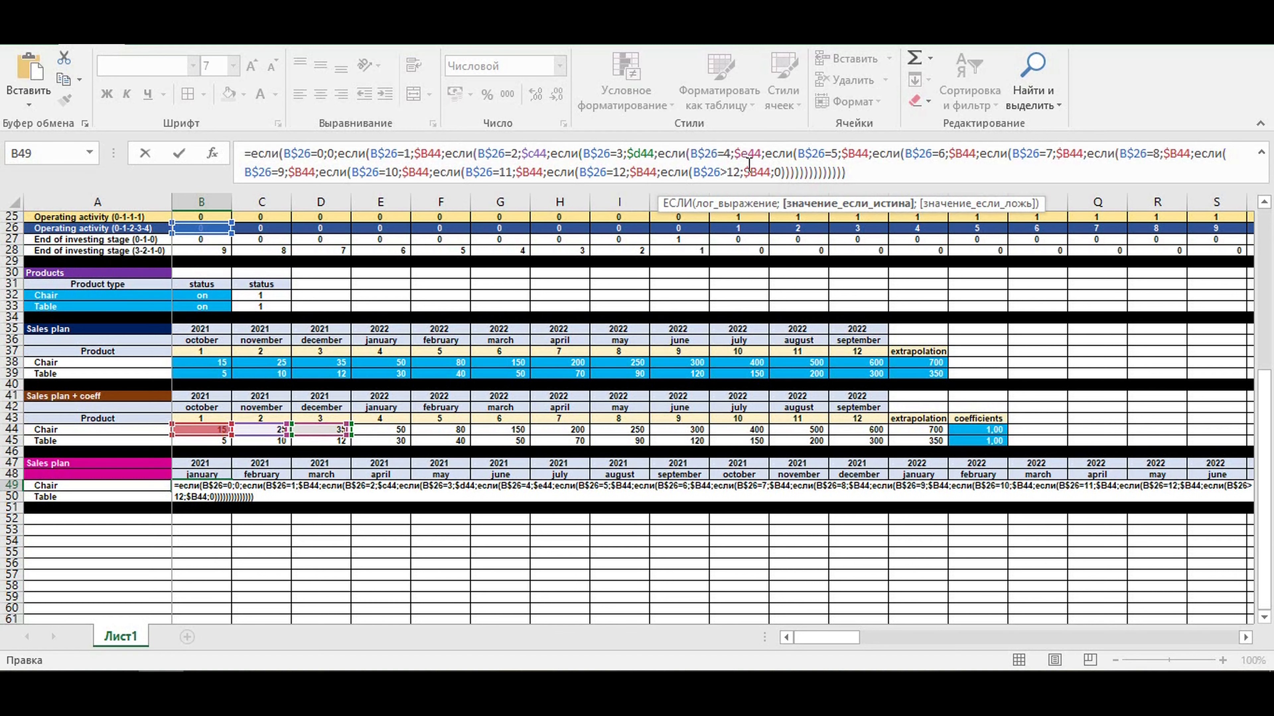
pyautogui.click(856, 153)
pyautogui.press('BackSpace')
pyautogui.write('f')
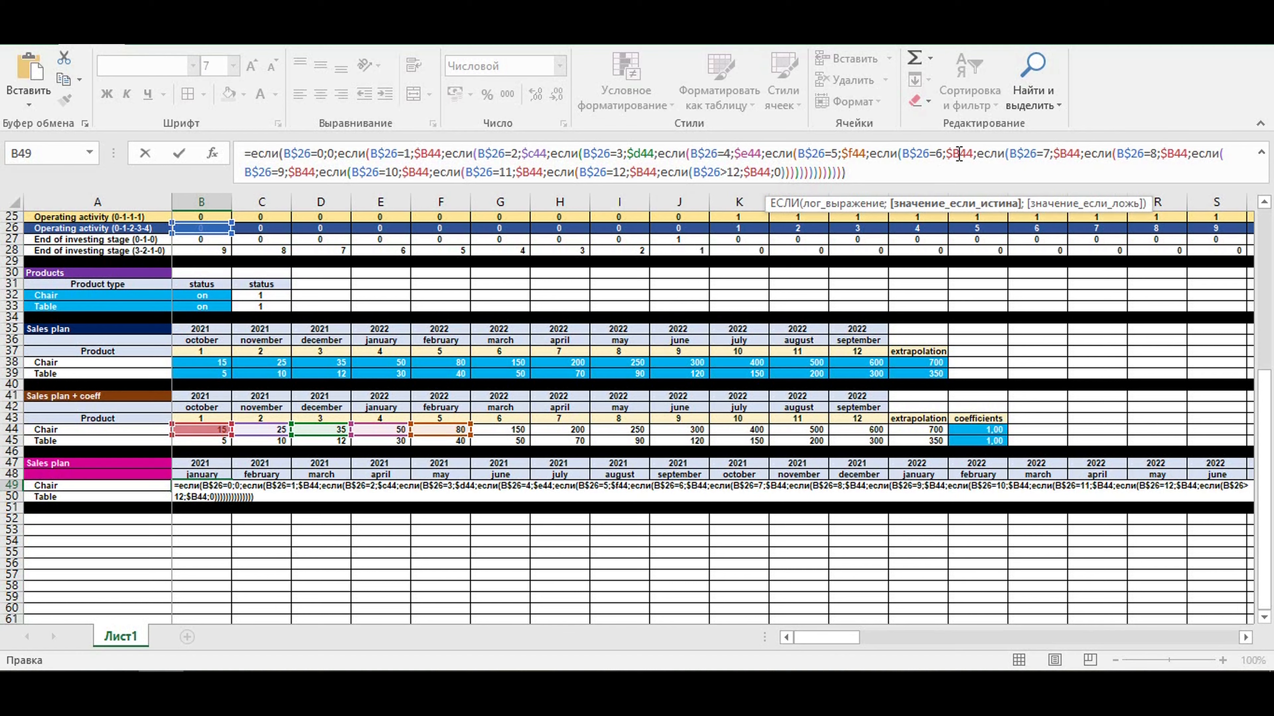
# - Point the results for conditions 6 through 9 in the B49 formula to $G44, $H44, $I44 and $J44
pyautogui.click(959, 152)
pyautogui.press('BackSpace')
pyautogui.write('g')
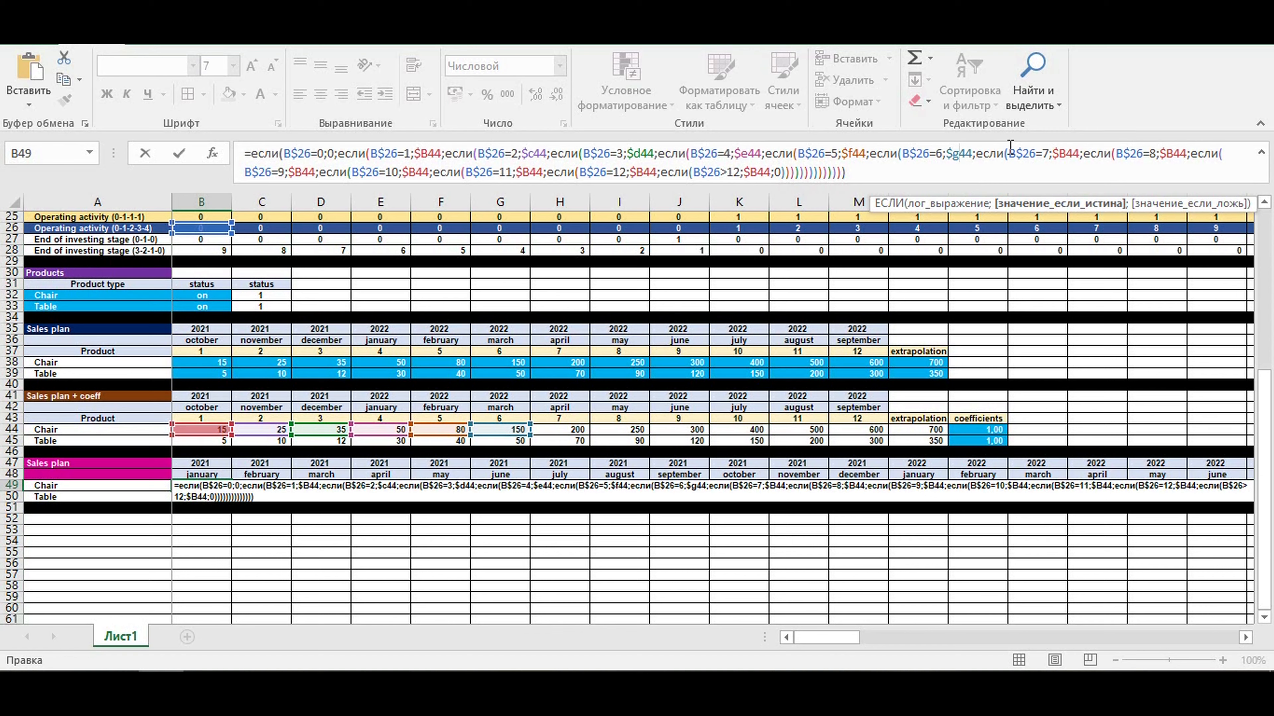
pyautogui.click(1062, 153)
pyautogui.press('Delete')
pyautogui.write('h')
pyautogui.click(1169, 153)
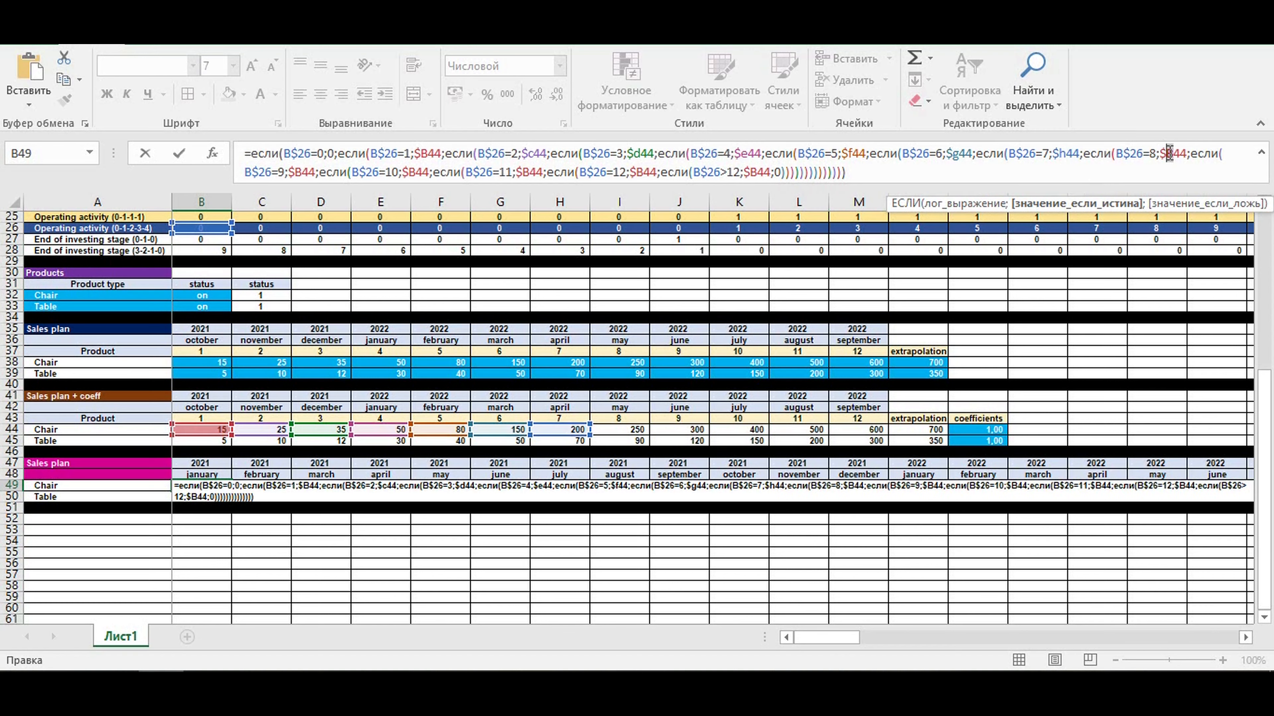
pyautogui.press('Delete')
pyautogui.write('i')
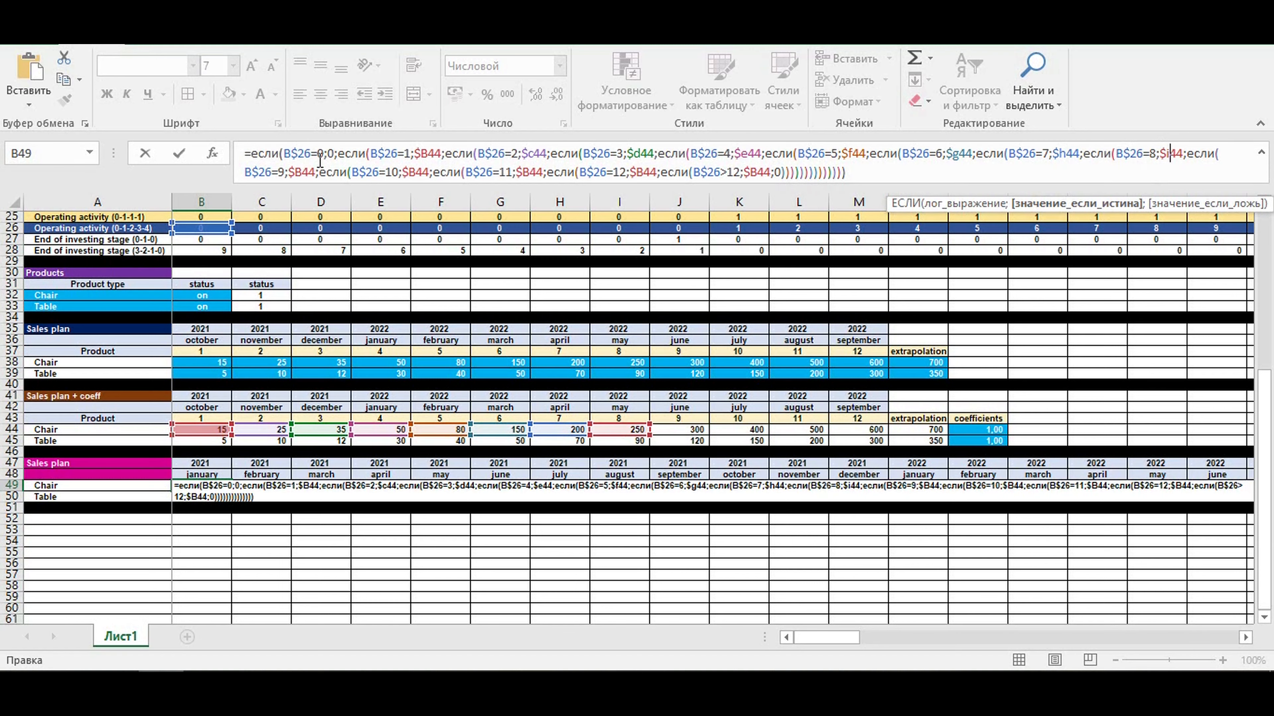
pyautogui.press('Delete')
pyautogui.write('j')
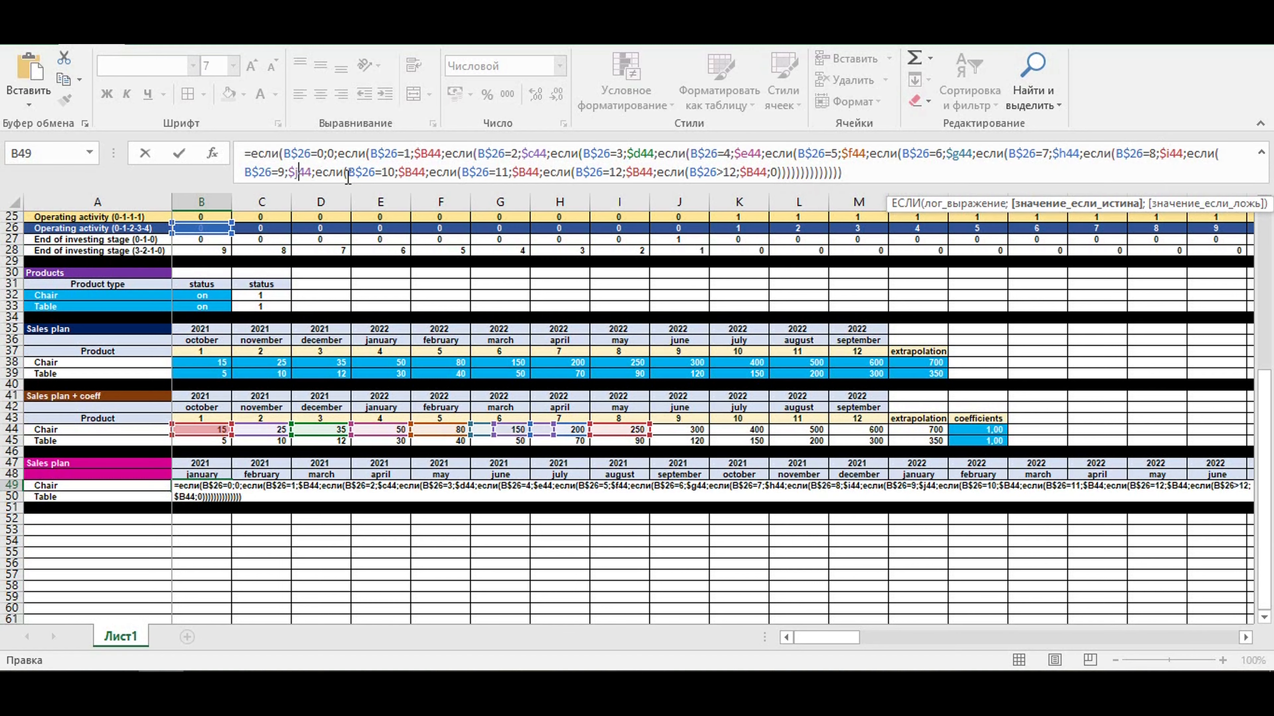
# - Change the last four results in the B49 formula to $K44, $L44, $M44 and $N44 and commit the formula
pyautogui.click(415, 172)
pyautogui.press('Delete')
pyautogui.write('k')
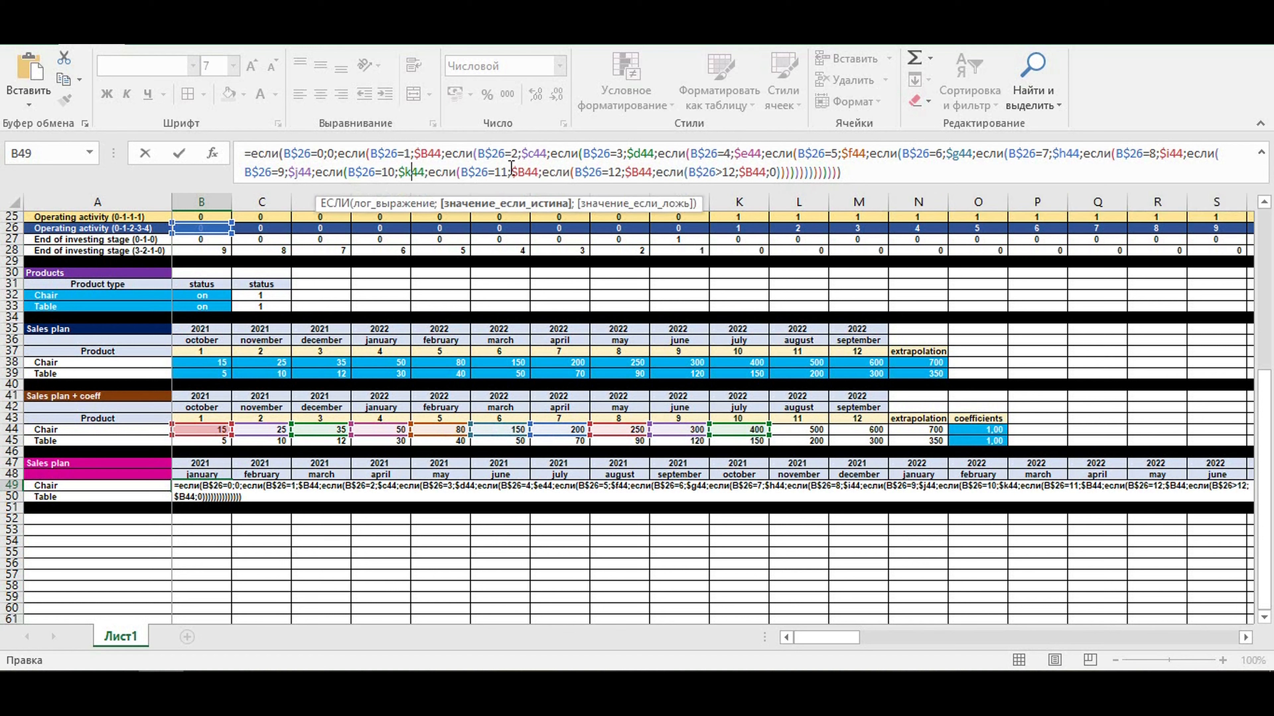
pyautogui.click(520, 173)
pyautogui.press('Delete')
pyautogui.write('l')
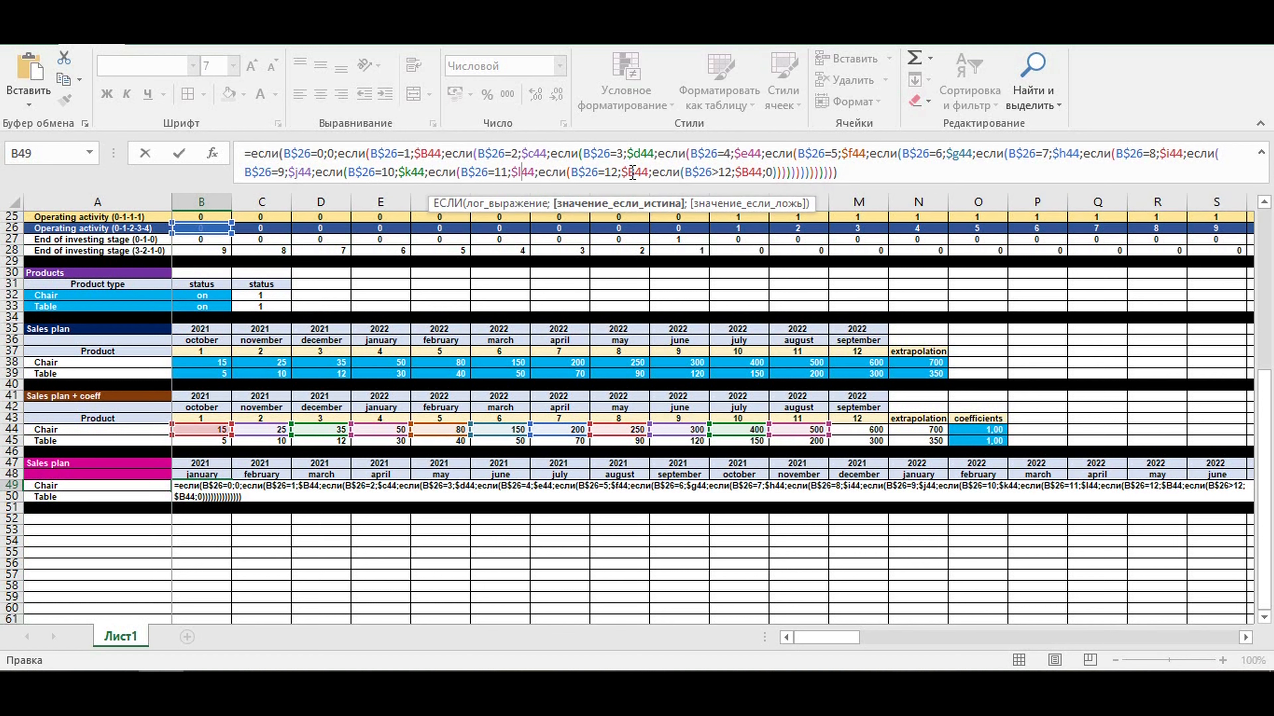
pyautogui.click(631, 172)
pyautogui.press('Delete')
pyautogui.write('m')
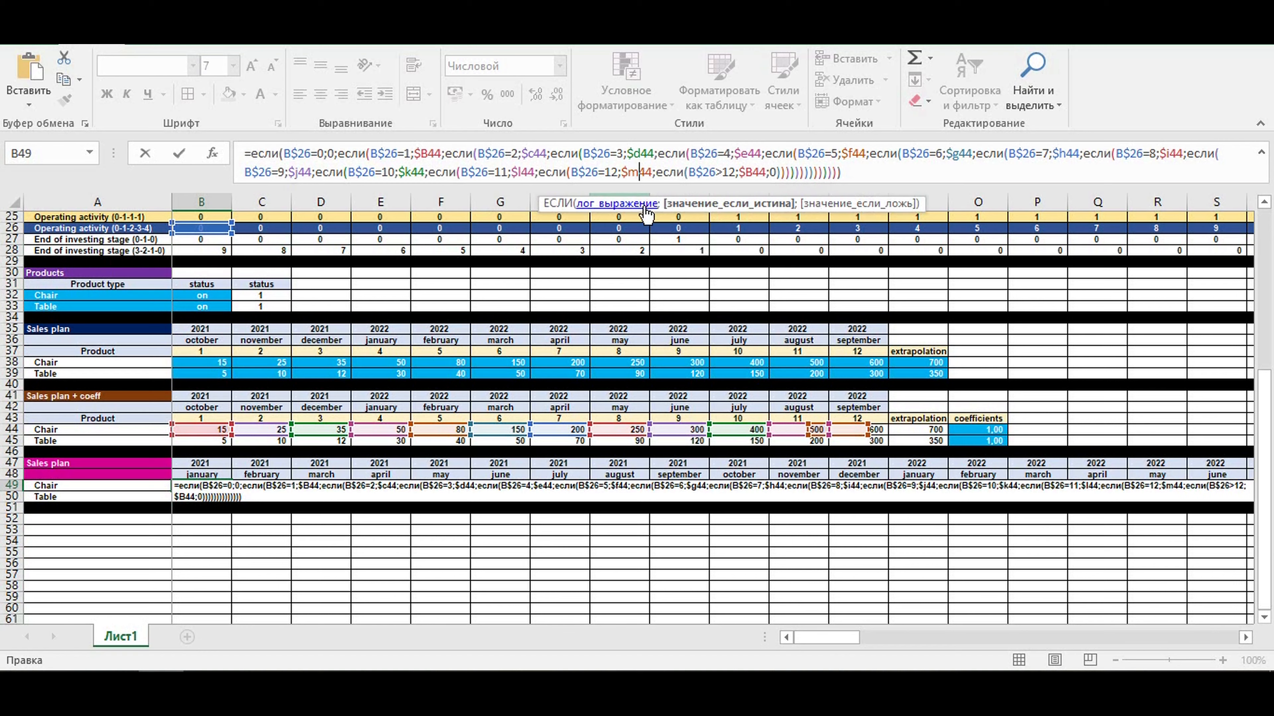
pyautogui.click(749, 172)
pyautogui.write('n')
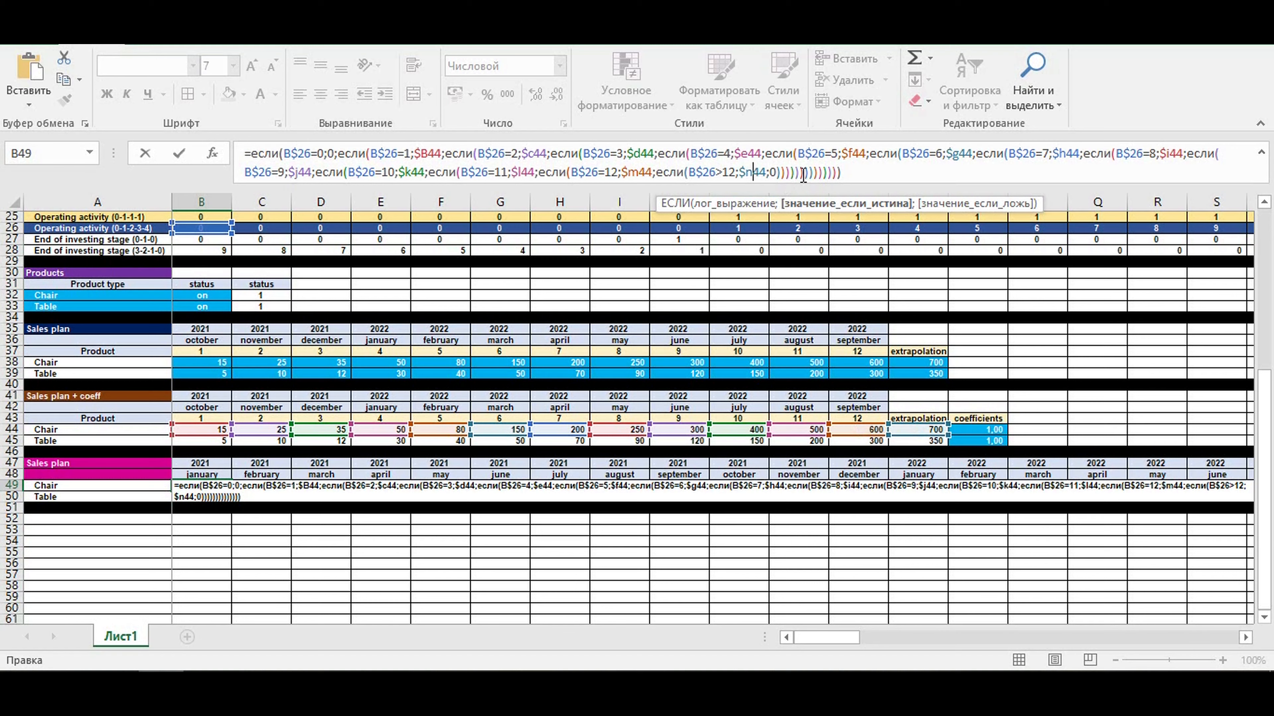
pyautogui.press('Return')
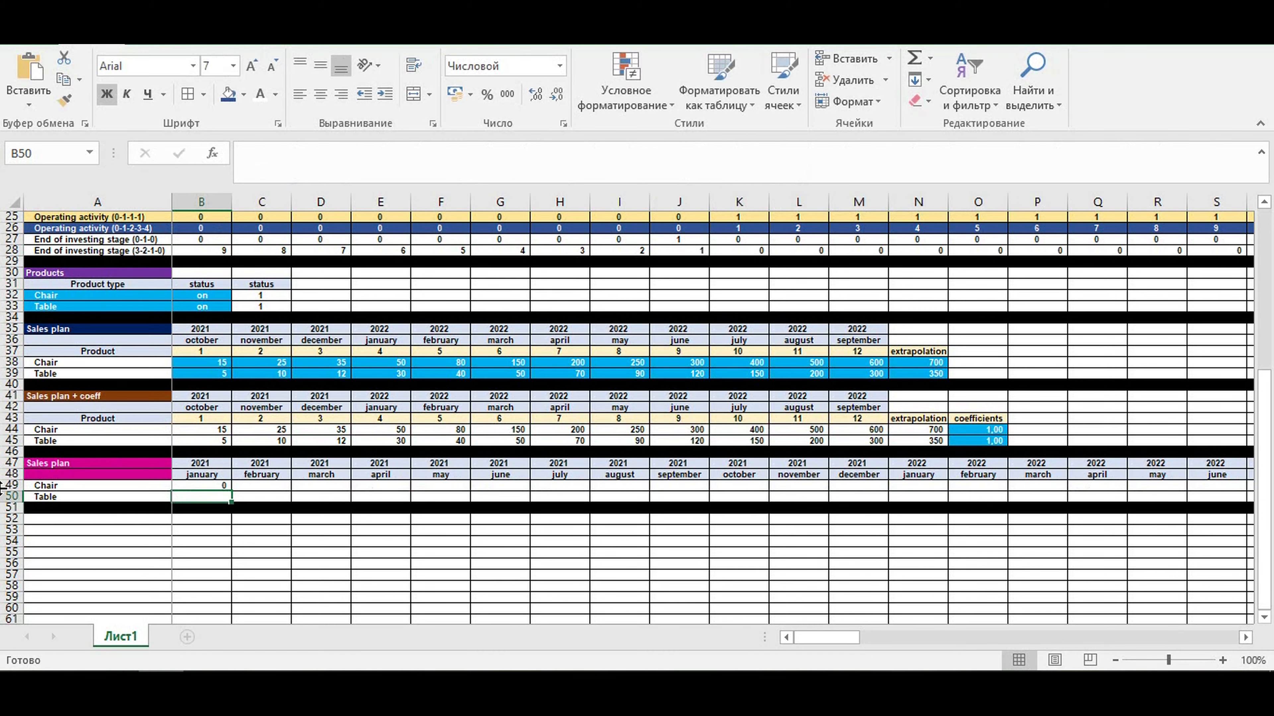
# - Copy the B49 formula to the Table row and across the timeline through December 2030, and check the first six operating months
pyautogui.click(210, 484)
pyautogui.moveTo(231, 498); pyautogui.dragTo(1053, 502)
pyautogui.click(843, 526)
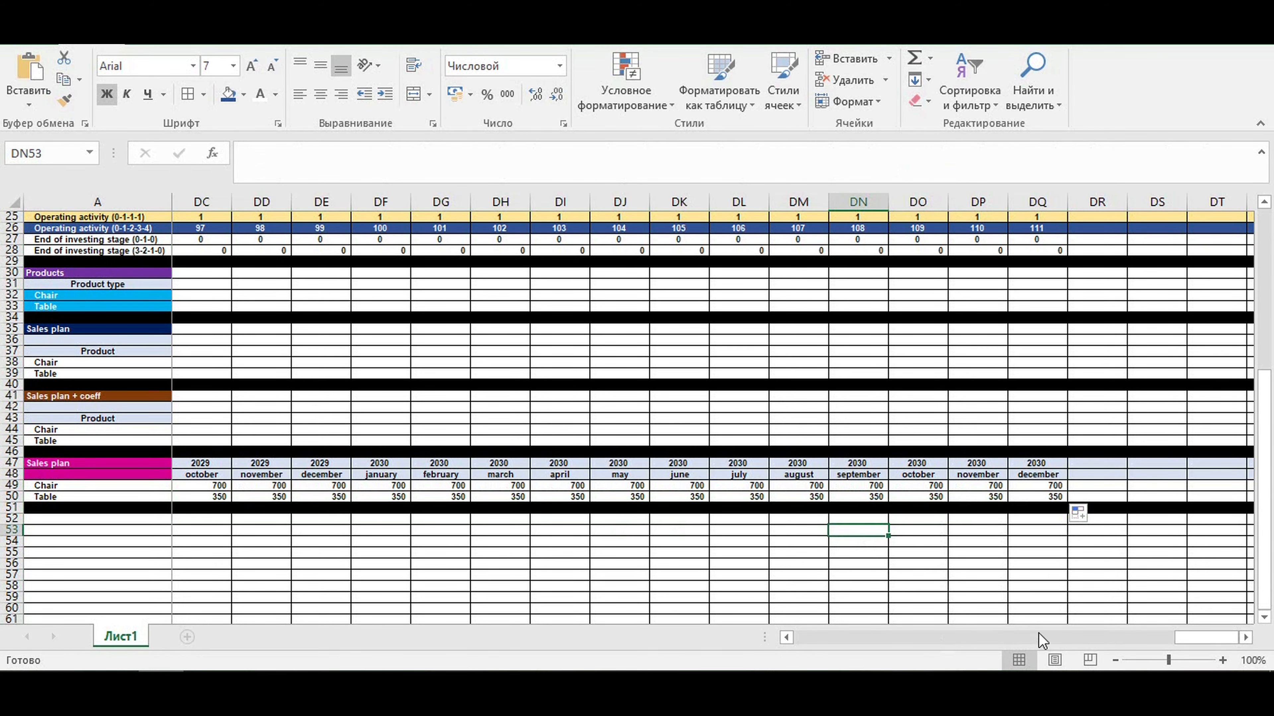
pyautogui.moveTo(1206, 637); pyautogui.dragTo(652, 648)
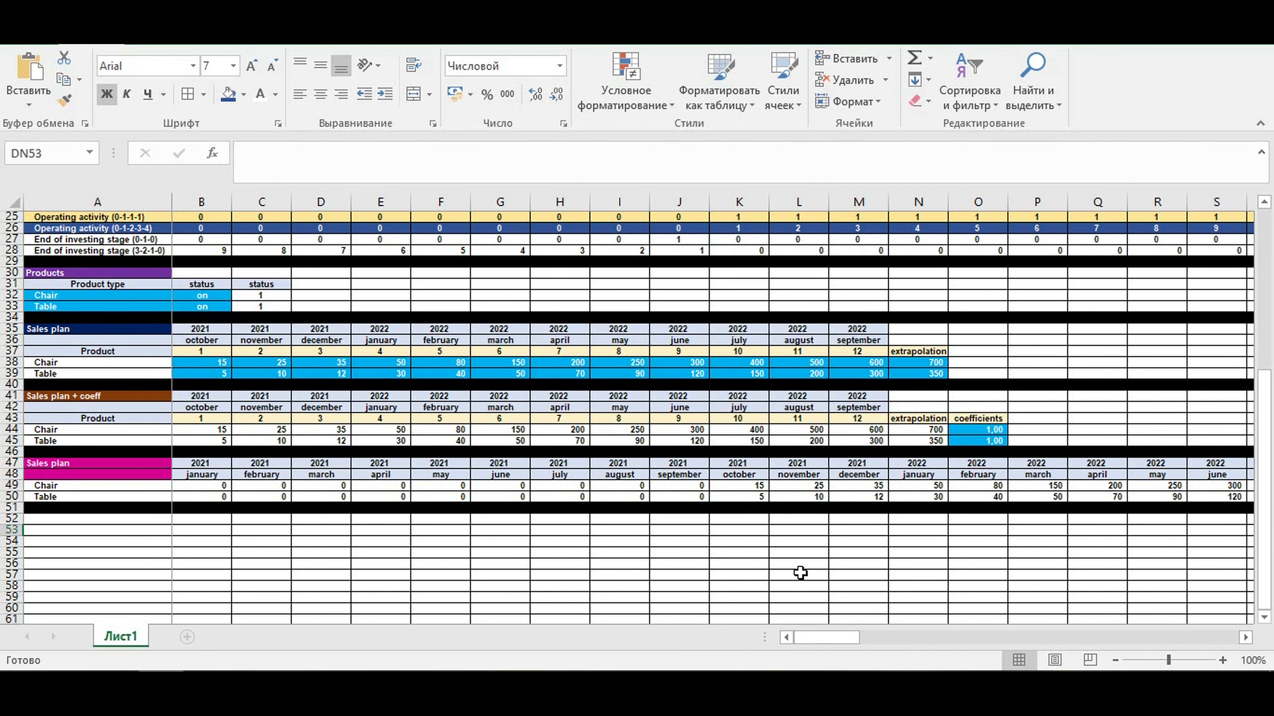
pyautogui.click(800, 564)
pyautogui.moveTo(751, 491); pyautogui.dragTo(1043, 494)
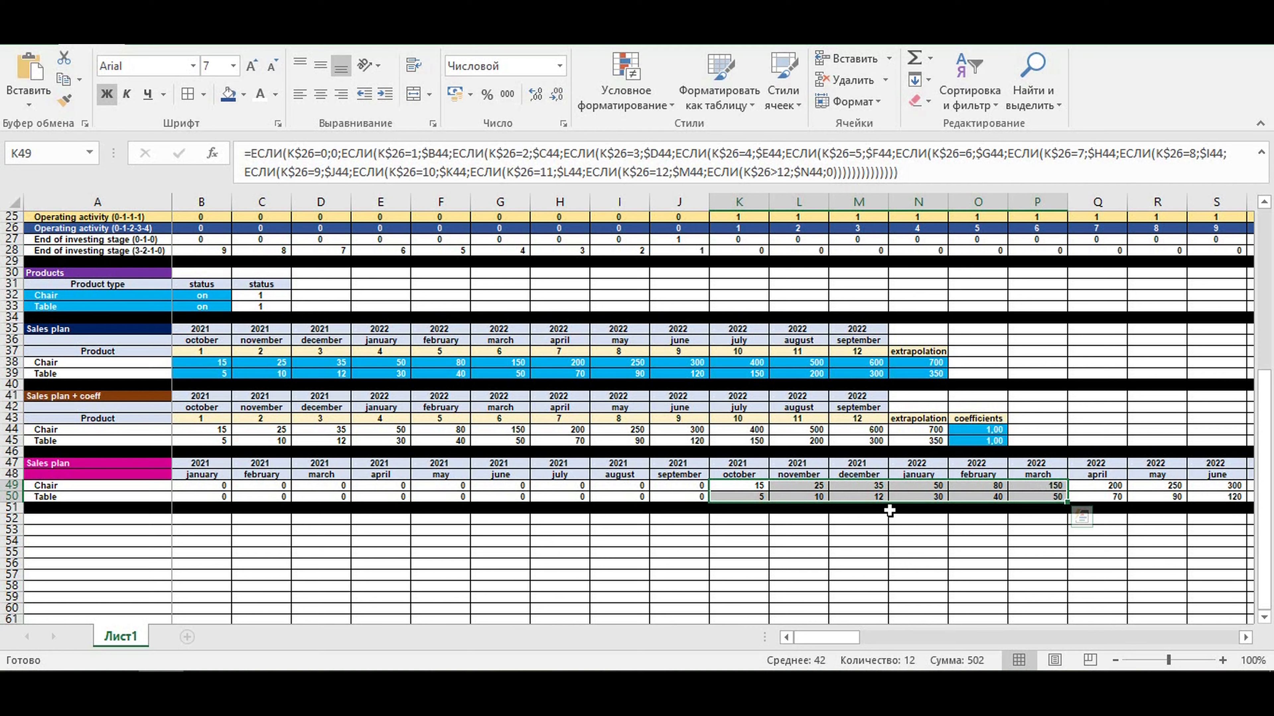
# - Set the starting month of the operating activity to june and check the first six months of planned sales from June 2021
pyautogui.scroll(2, 325, 385)
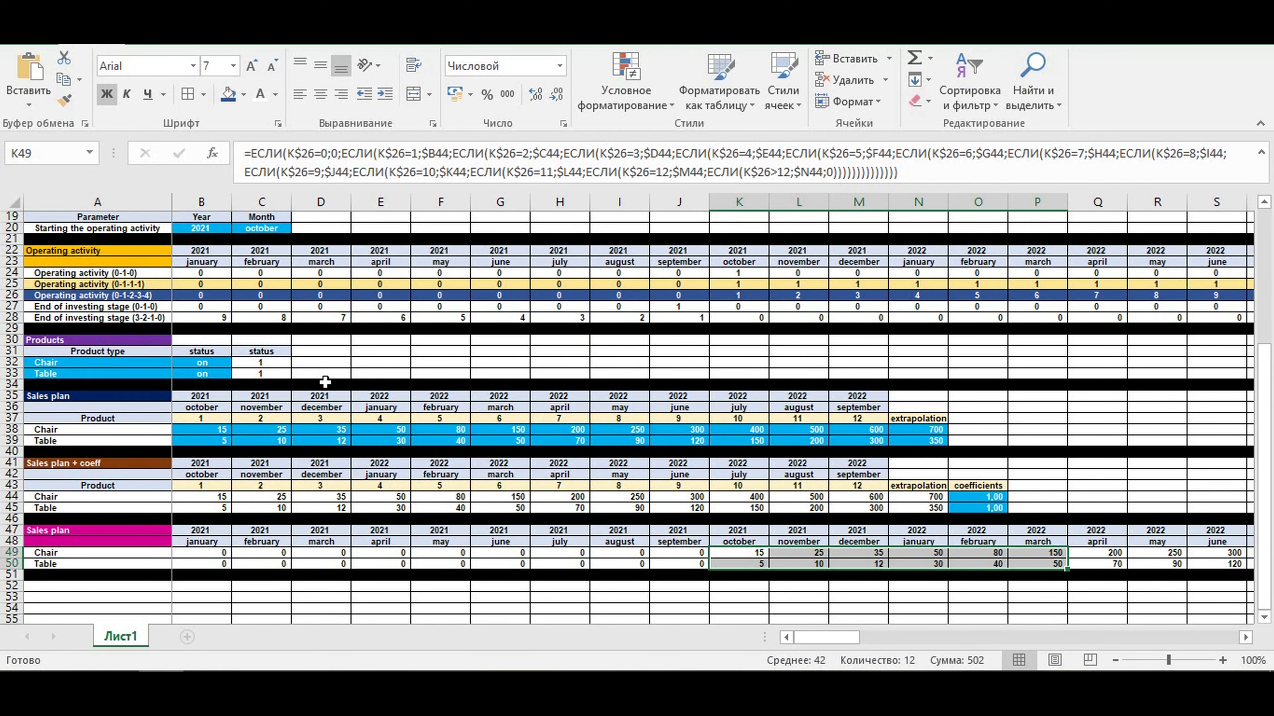
pyautogui.click(269, 229)
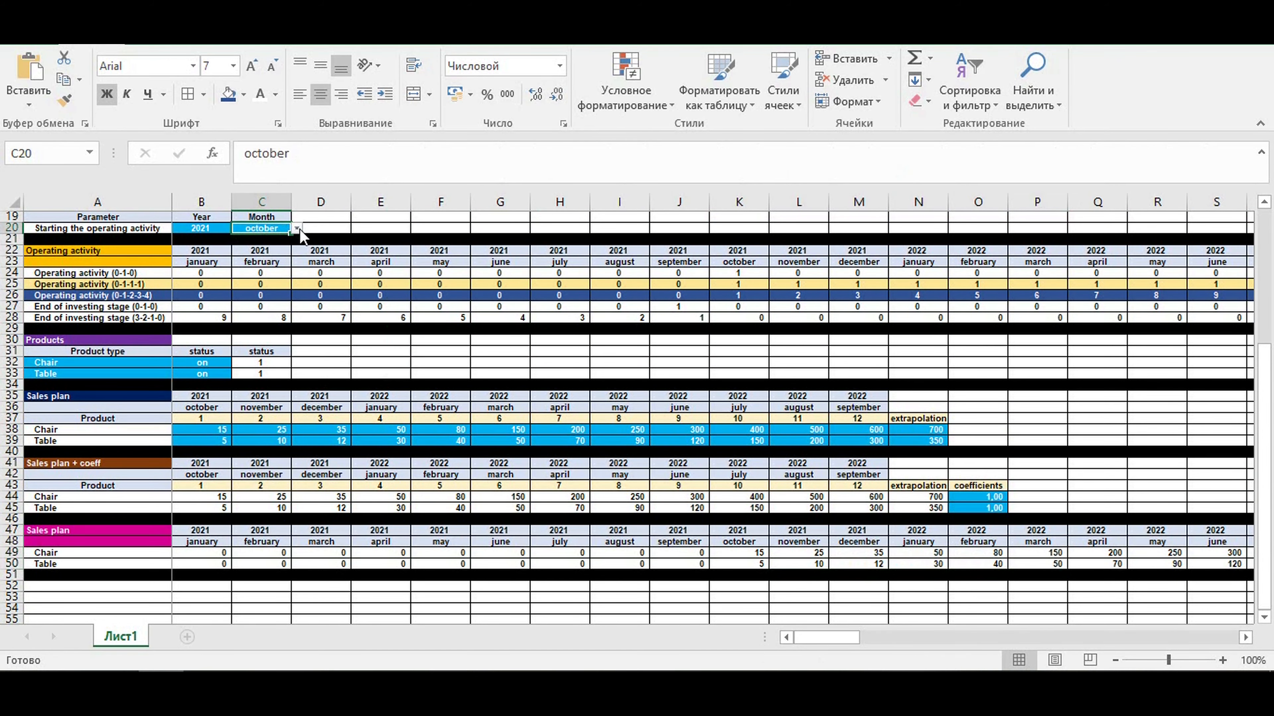
pyautogui.click(297, 229)
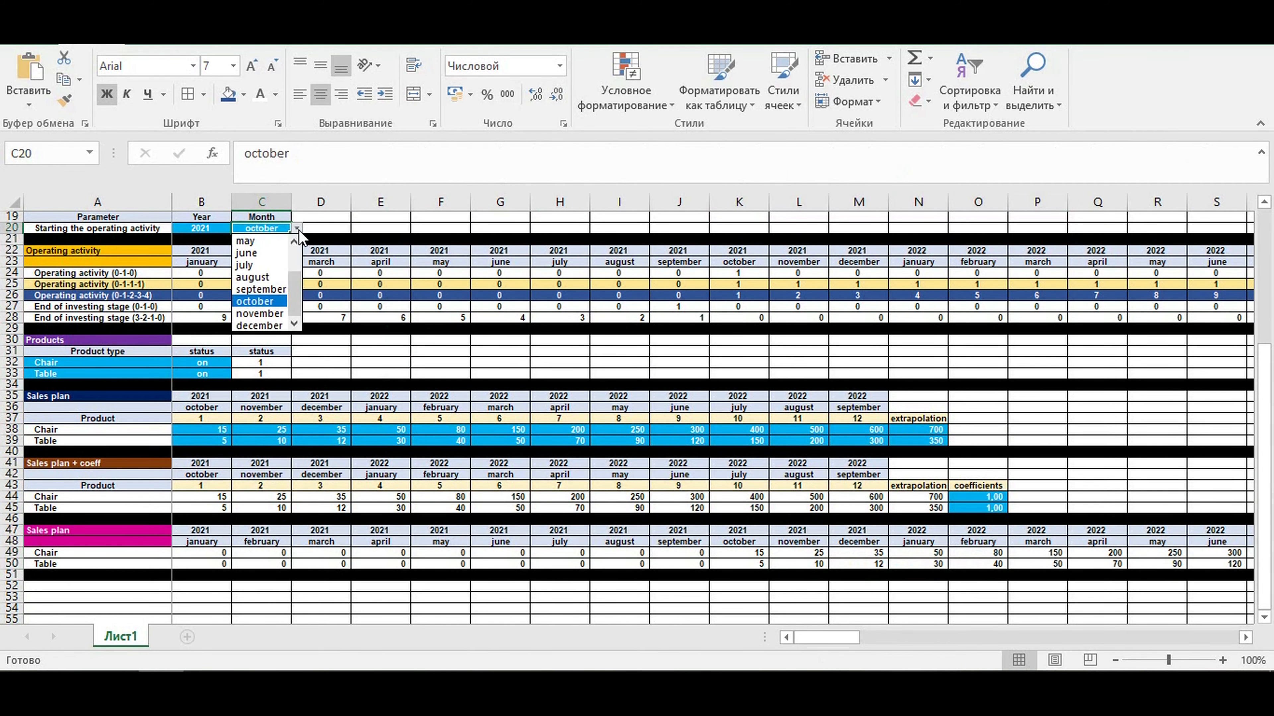
pyautogui.click(263, 253)
pyautogui.click(498, 550)
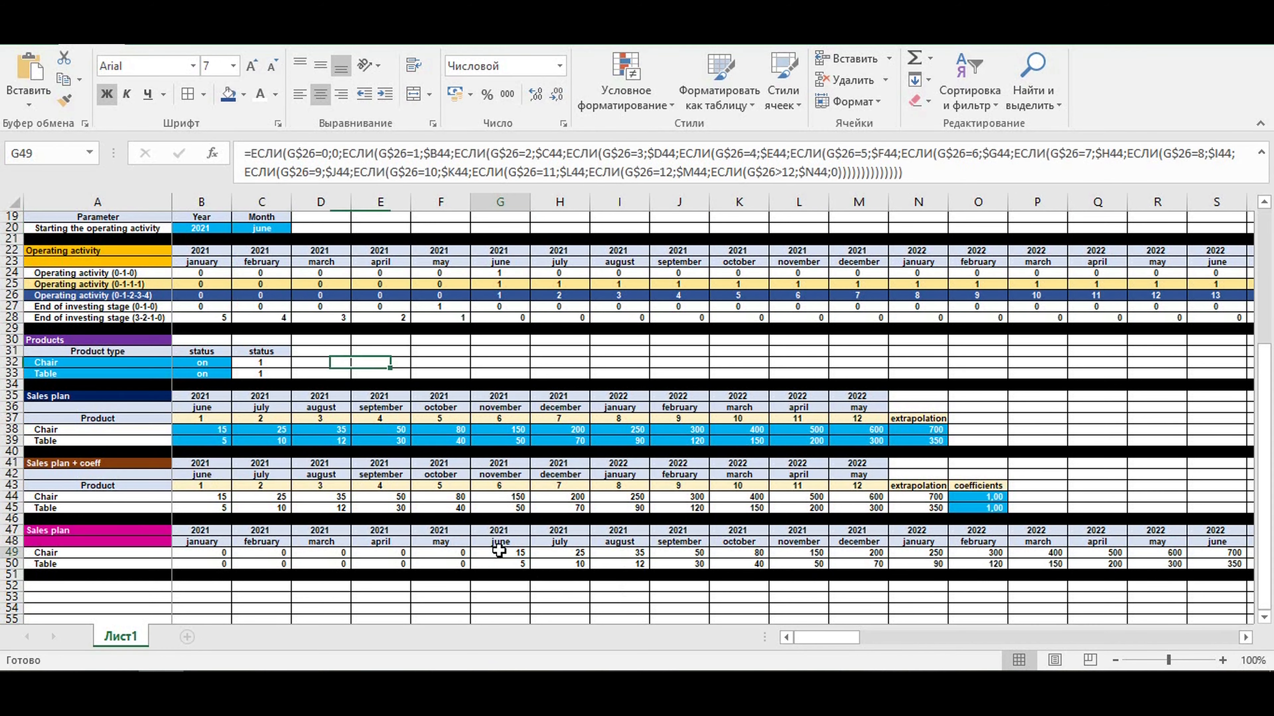
pyautogui.moveTo(499, 551); pyautogui.dragTo(796, 564)
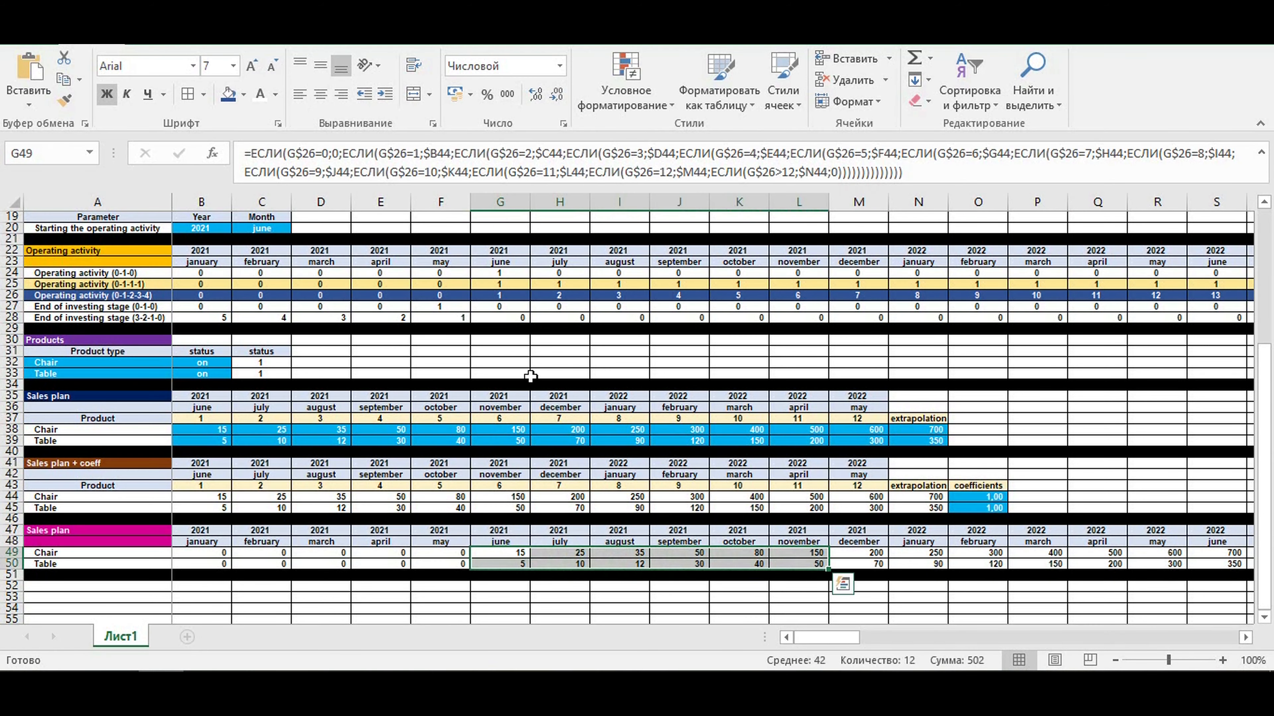
# - Set the starting year of the operating activity to 2022 and check the first six months of planned sales from June 2022
pyautogui.click(214, 228)
pyautogui.click(236, 229)
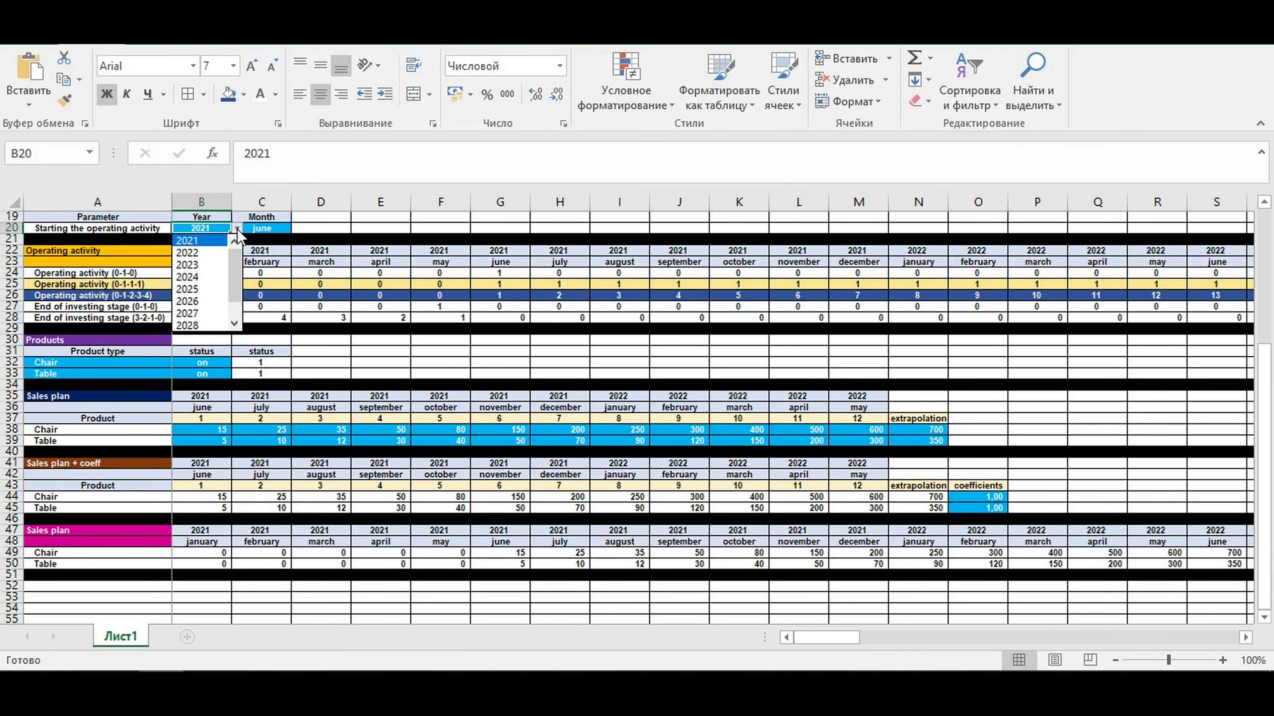
pyautogui.click(206, 257)
pyautogui.moveTo(832, 642); pyautogui.dragTo(858, 642)
pyautogui.moveTo(808, 554); pyautogui.dragTo(1098, 564)
pyautogui.moveTo(866, 647); pyautogui.dragTo(838, 642)
# - Review the End of investing stage (3-2-1-0) countdown from May 2022 back to January 2021 against the sales plan
pyautogui.scroll(3, 276, 389)
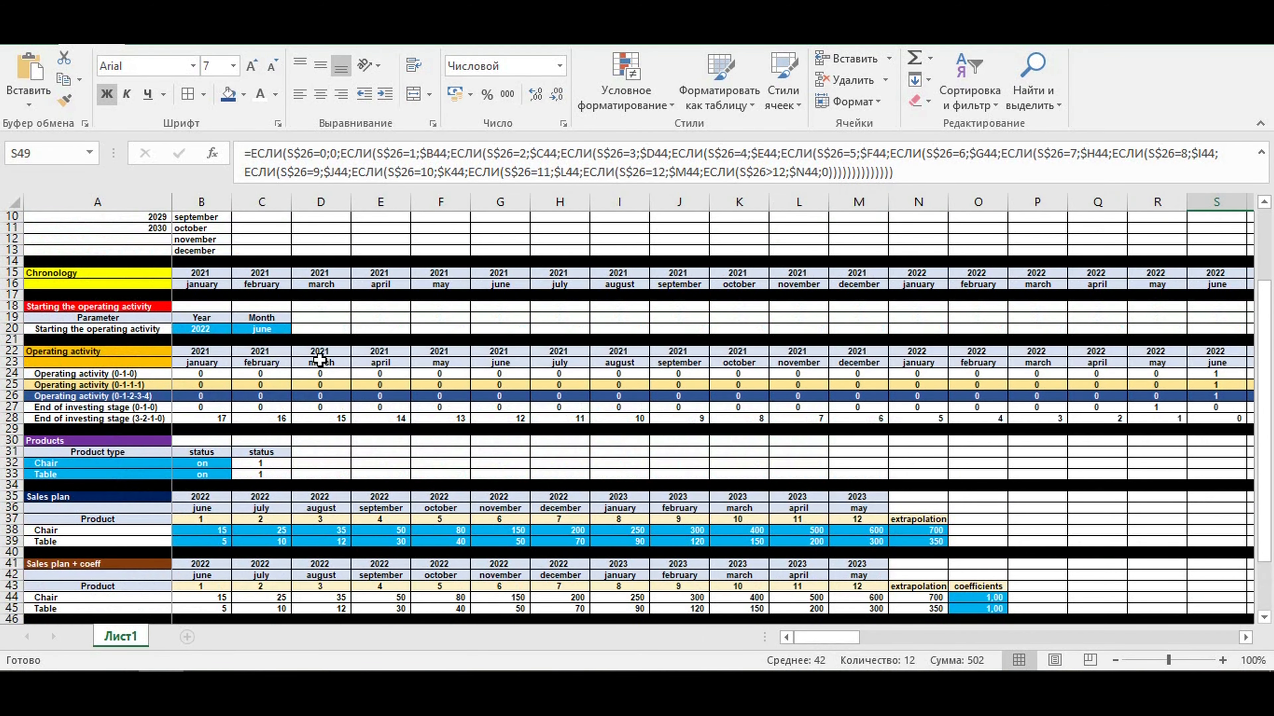
pyautogui.scroll(-3, 447, 417)
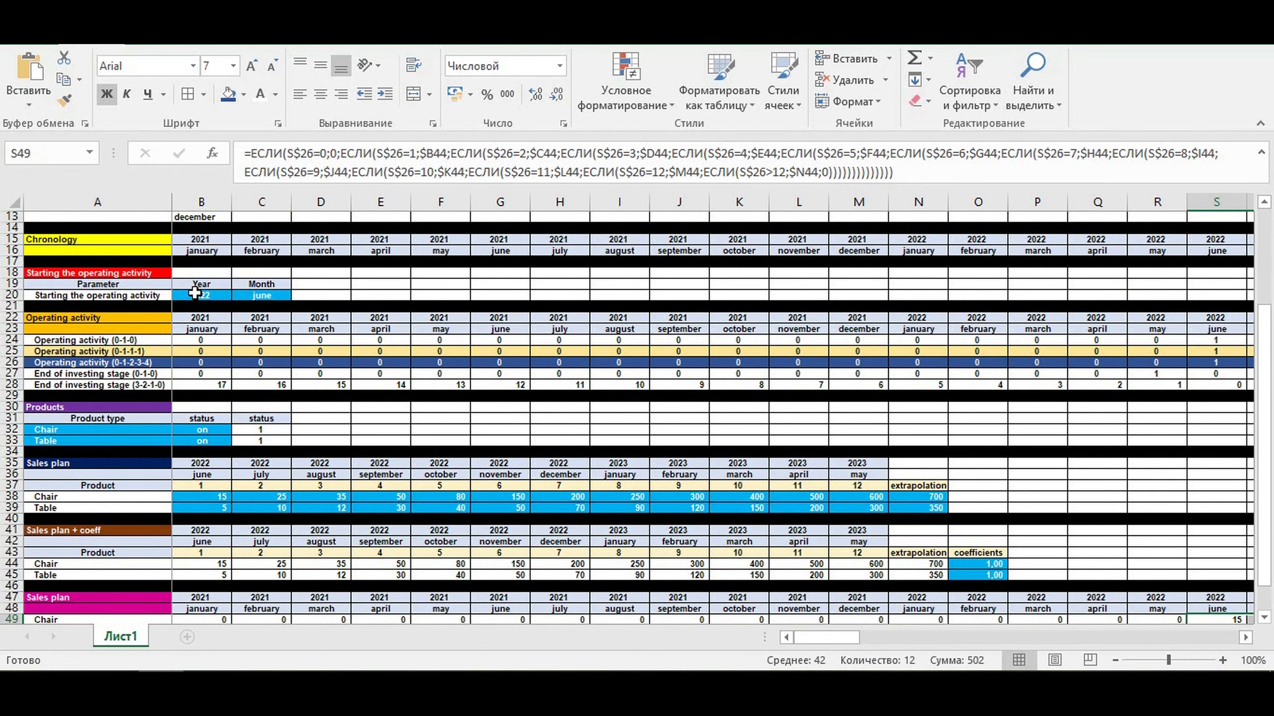
pyautogui.click(1169, 385)
pyautogui.moveTo(1170, 386); pyautogui.dragTo(135, 389)
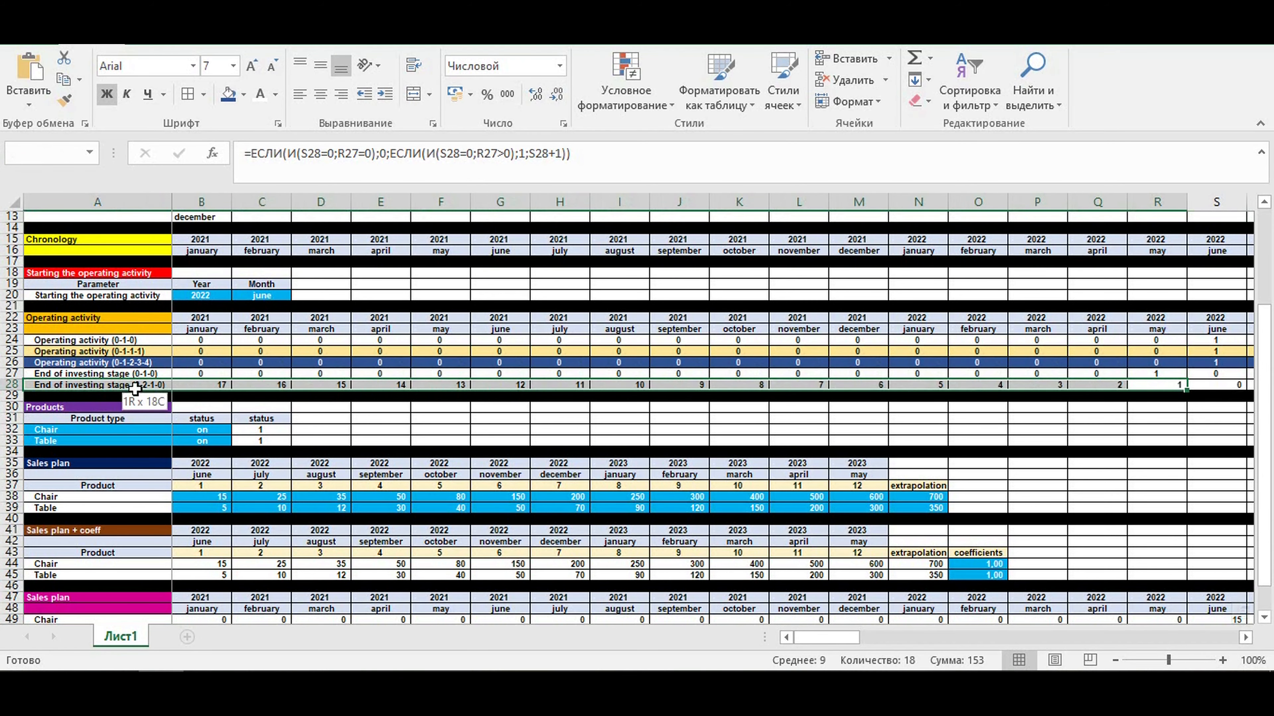
pyautogui.scroll(-2, 437, 441)
pyautogui.scroll(-2, 437, 441)
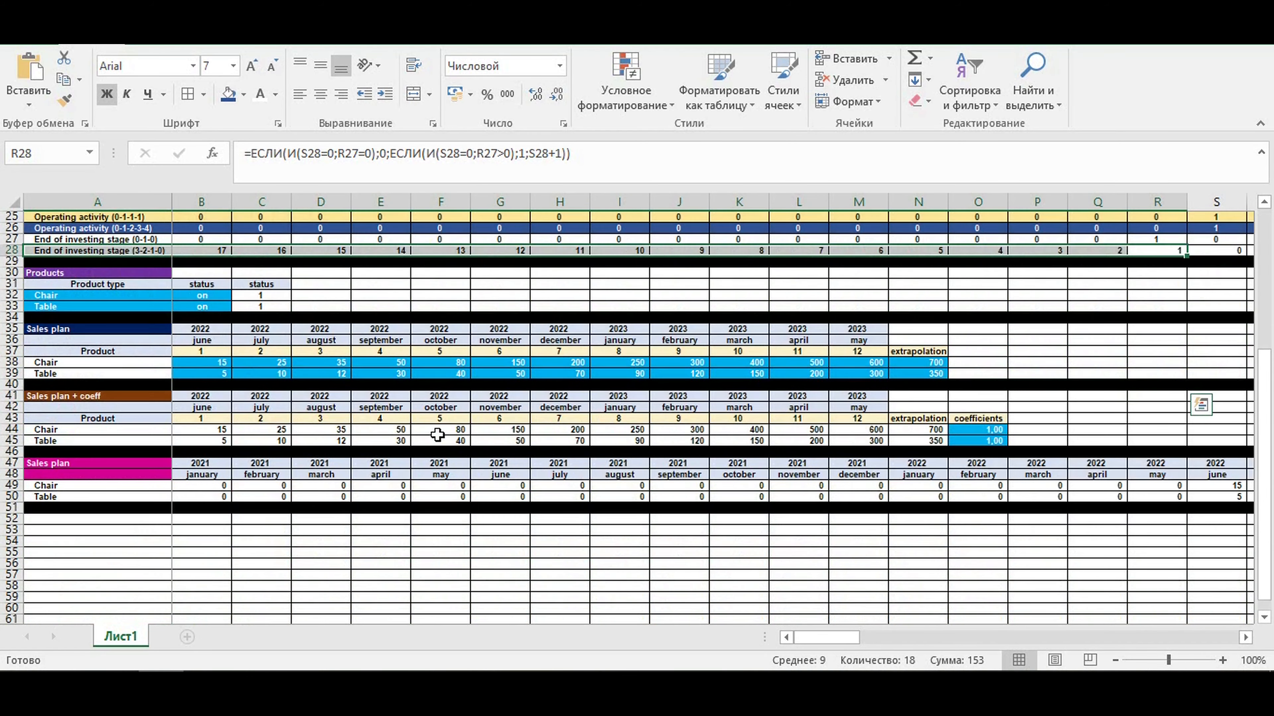